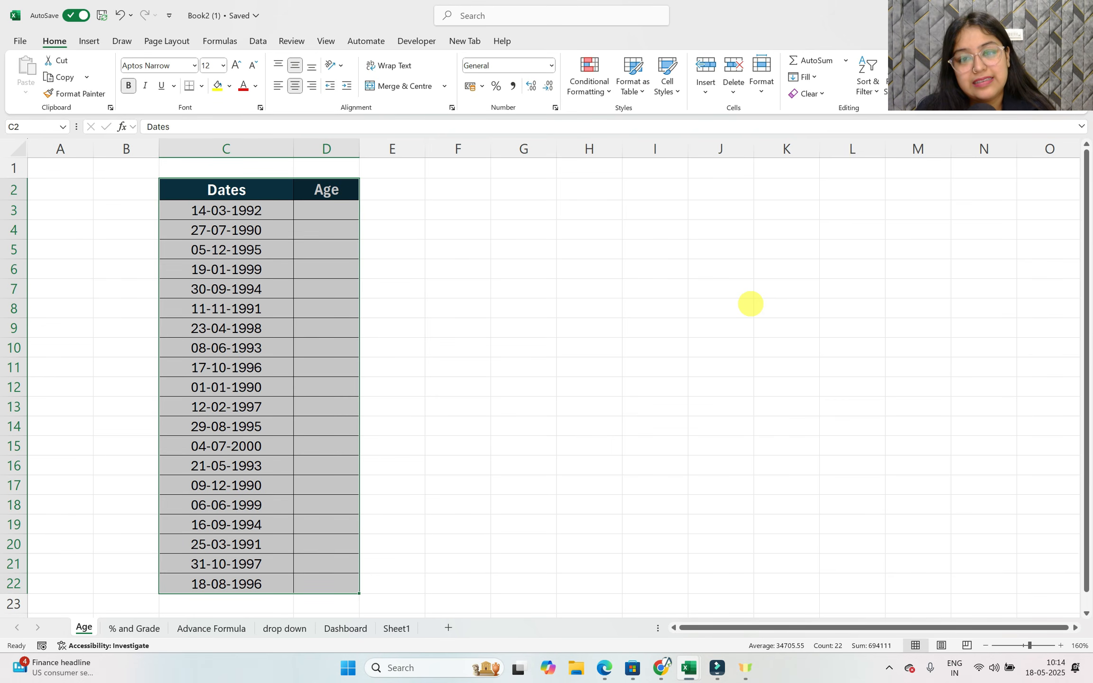
# Look over the Dates and Age range, browse the workbook's other sheets through Dashboard, and return to the Age sheet.
pyautogui.click(552, 251)
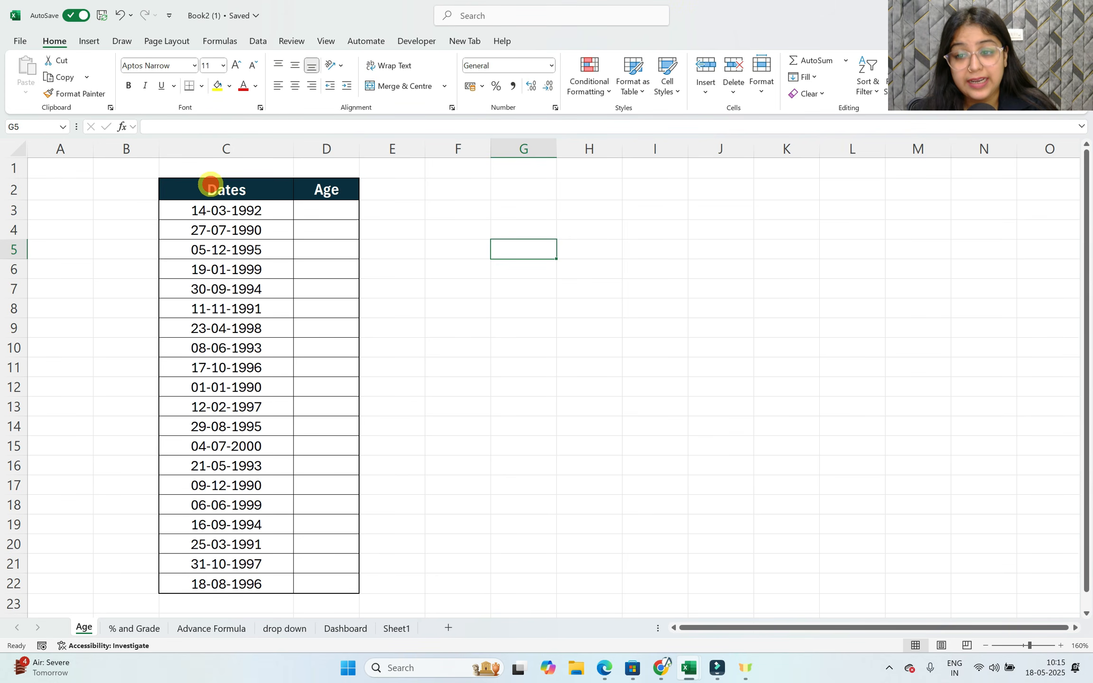
pyautogui.moveTo(210, 184); pyautogui.dragTo(292, 584)
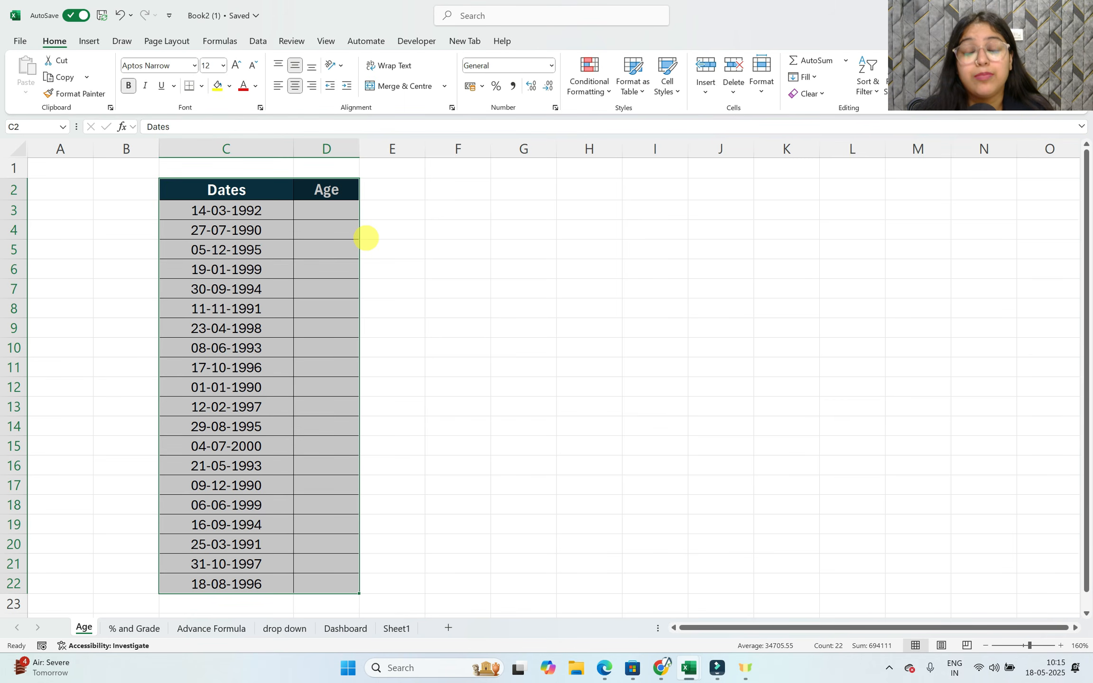
pyautogui.click(154, 631)
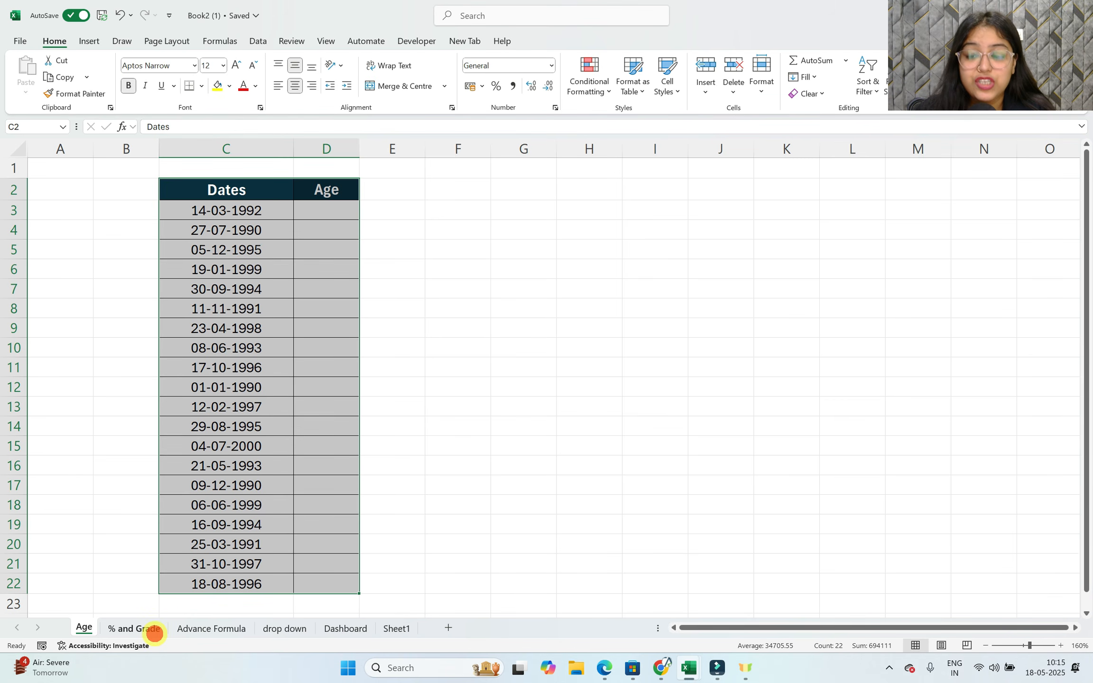
pyautogui.click(240, 630)
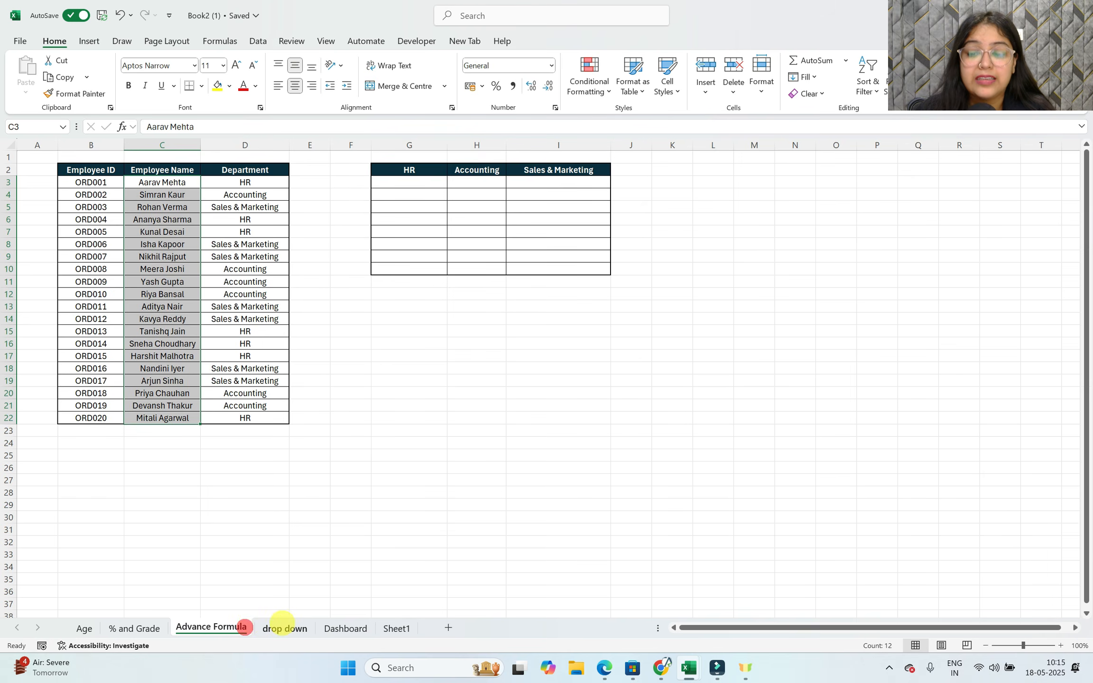
pyautogui.click(282, 630)
pyautogui.click(344, 627)
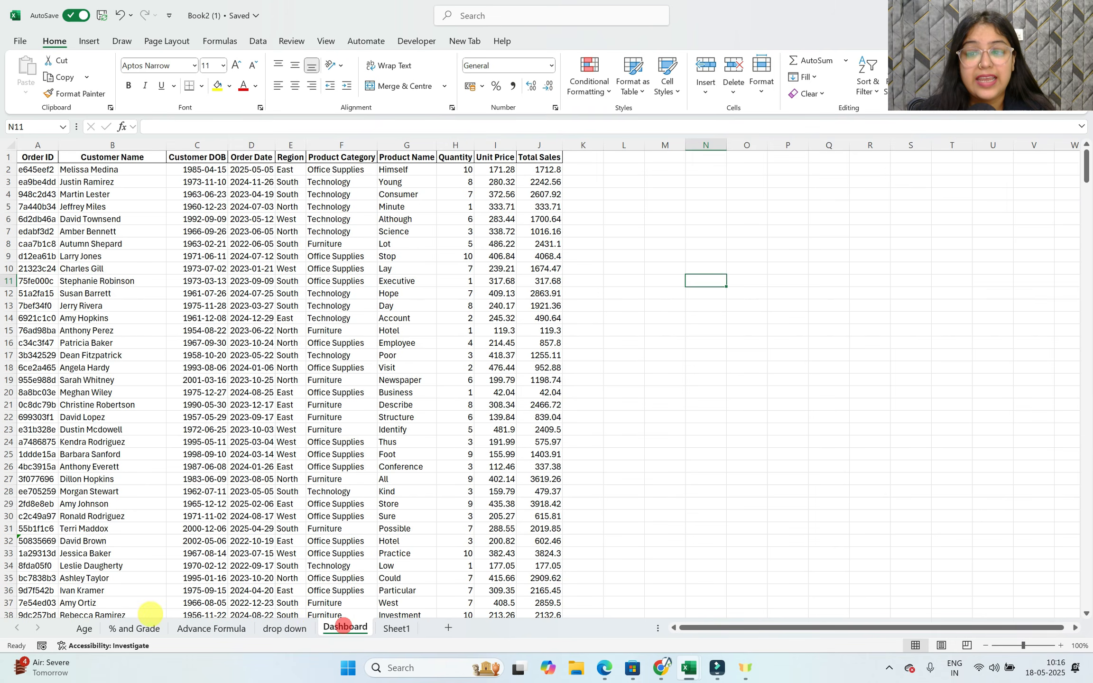
pyautogui.click(78, 627)
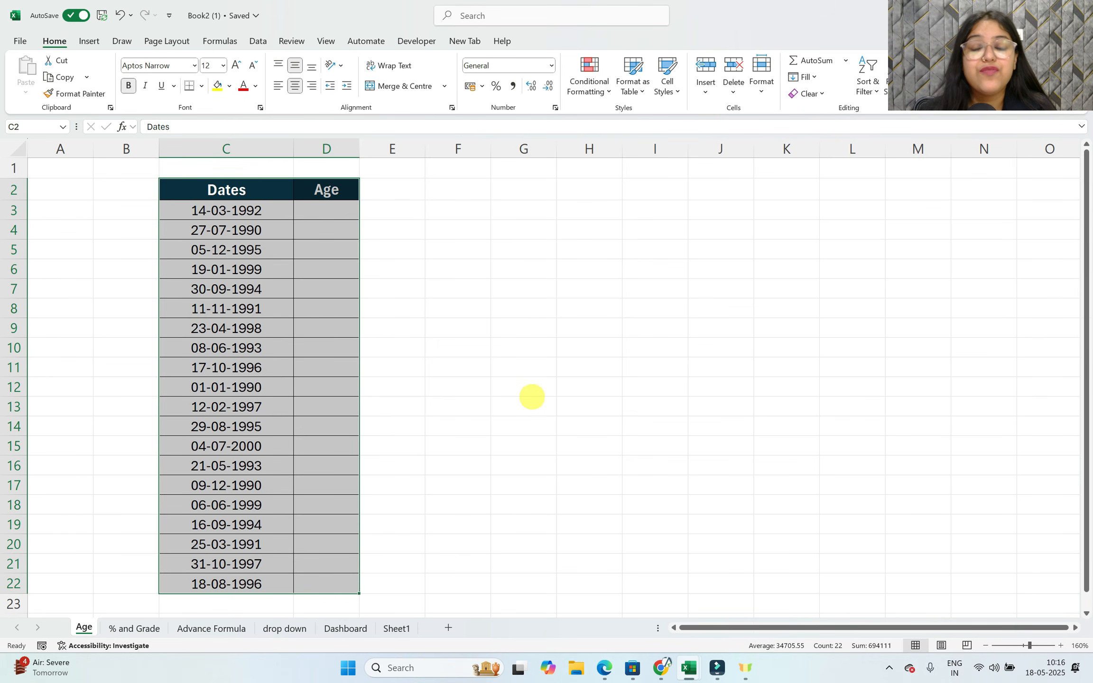
# Create a blank workbook and turn on AutoSave by uploading it to personal OneDrive under the name example.
pyautogui.click(19, 42)
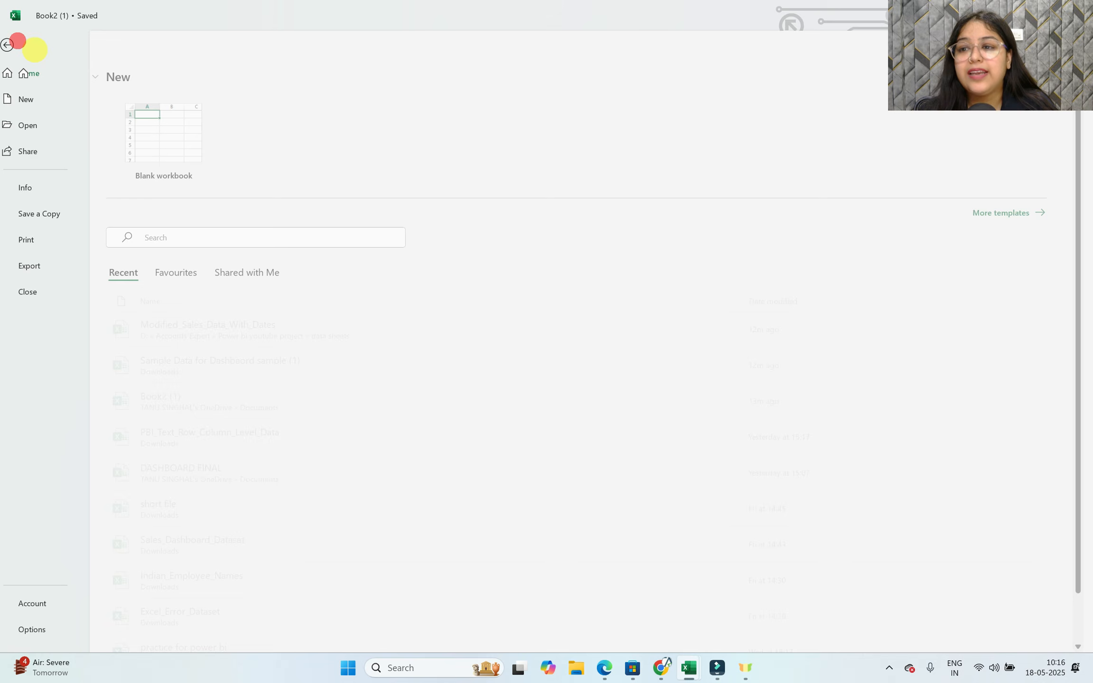
pyautogui.click(173, 135)
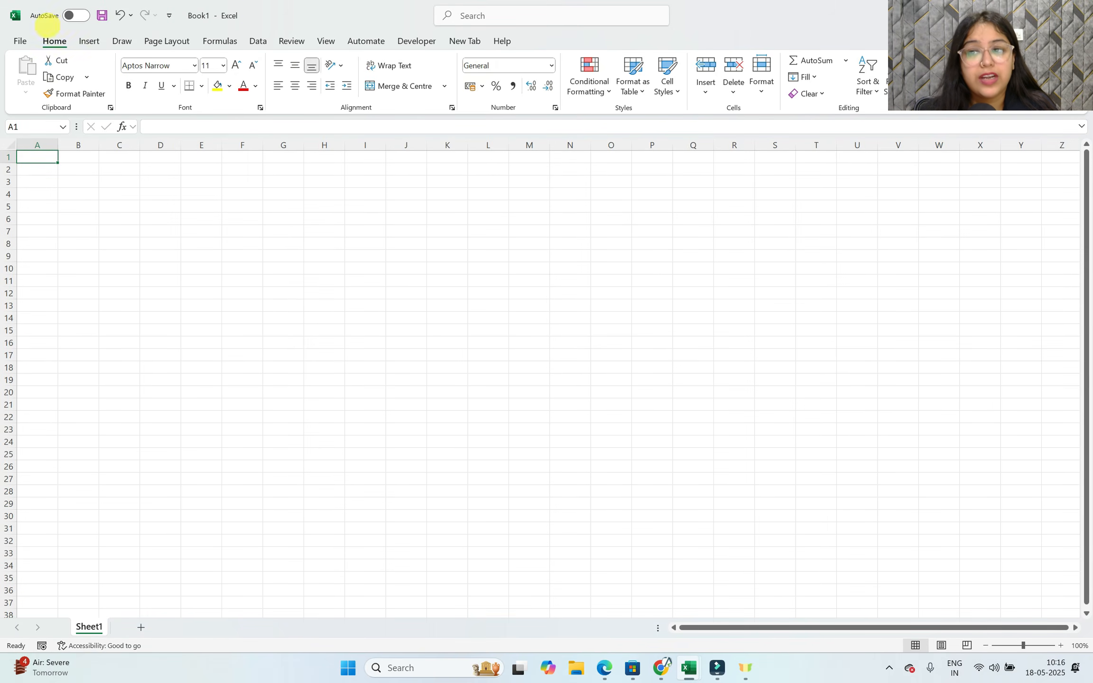
pyautogui.click(73, 15)
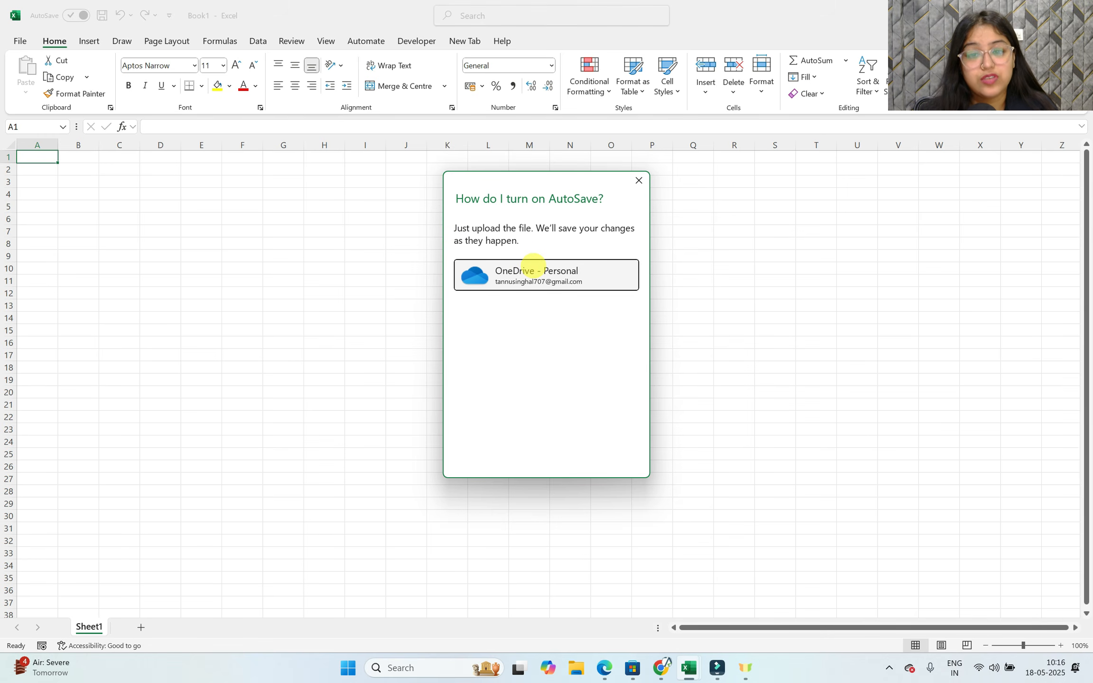
pyautogui.click(528, 274)
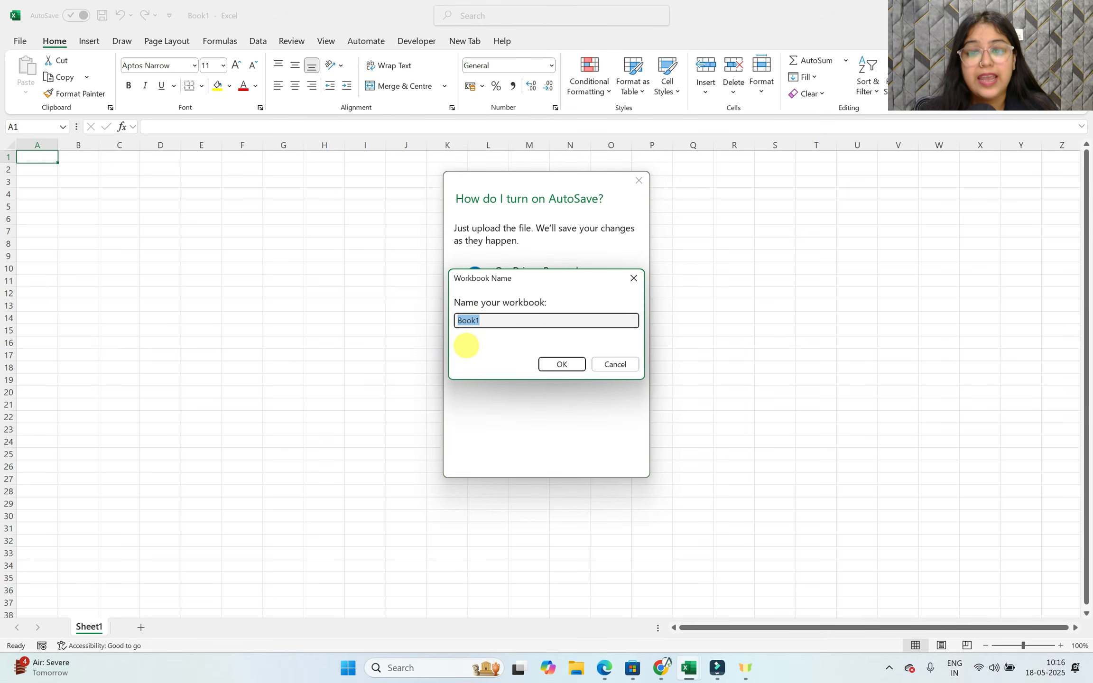
pyautogui.write('e')
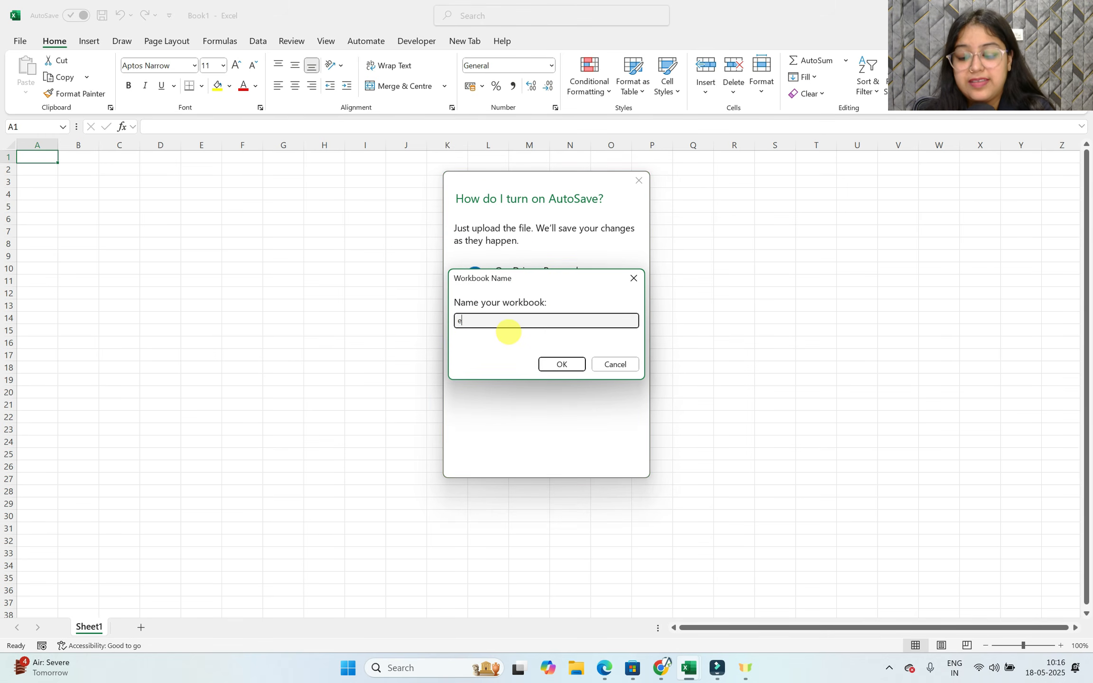
pyautogui.write('xample')
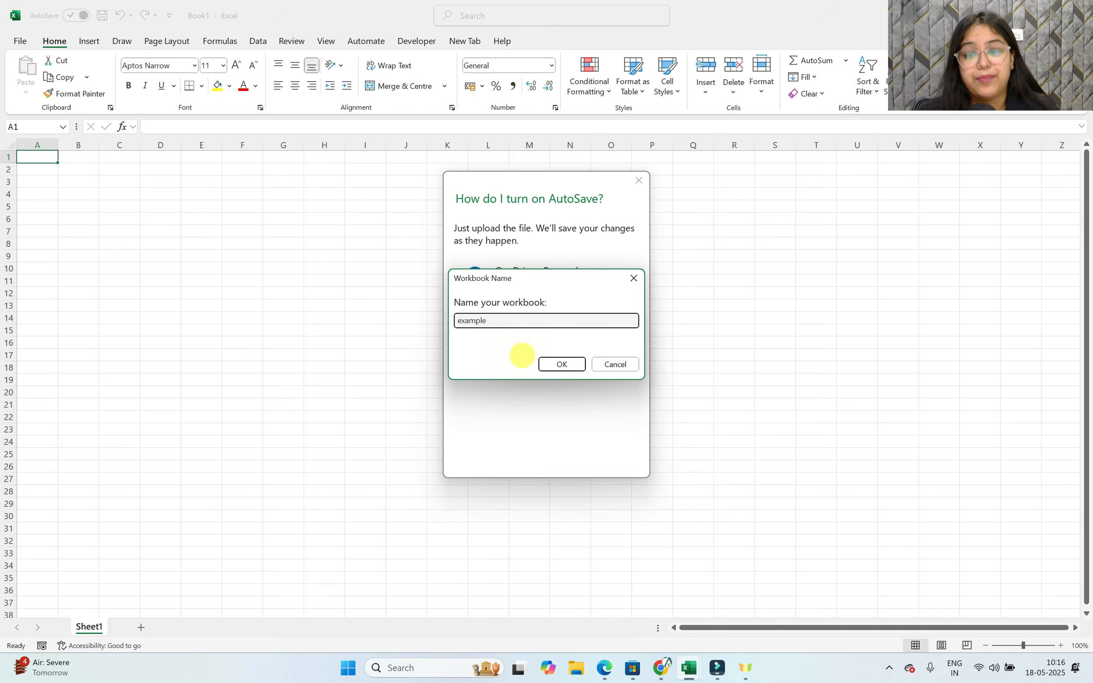
pyautogui.click(553, 361)
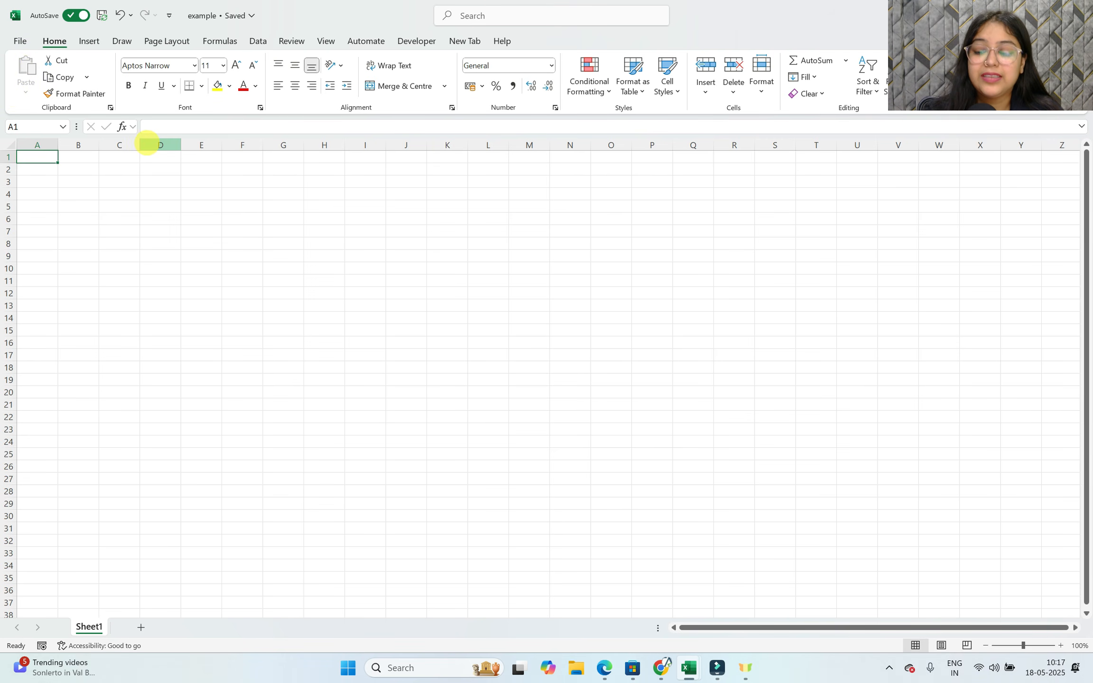
pyautogui.press('super')
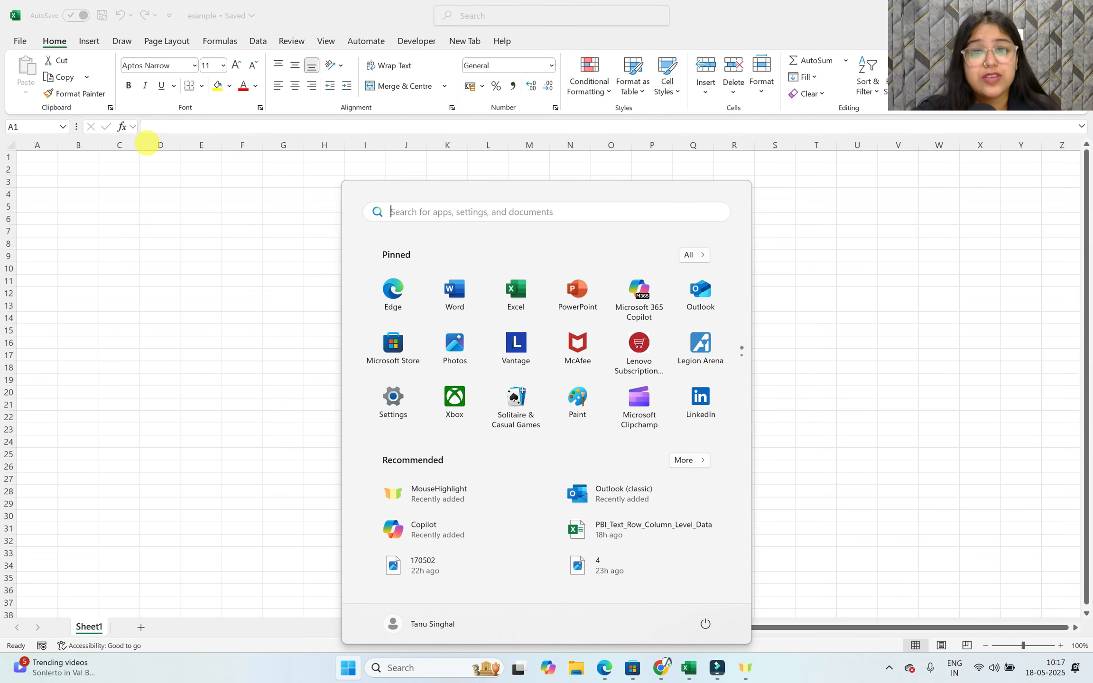
pyautogui.press('super+s')
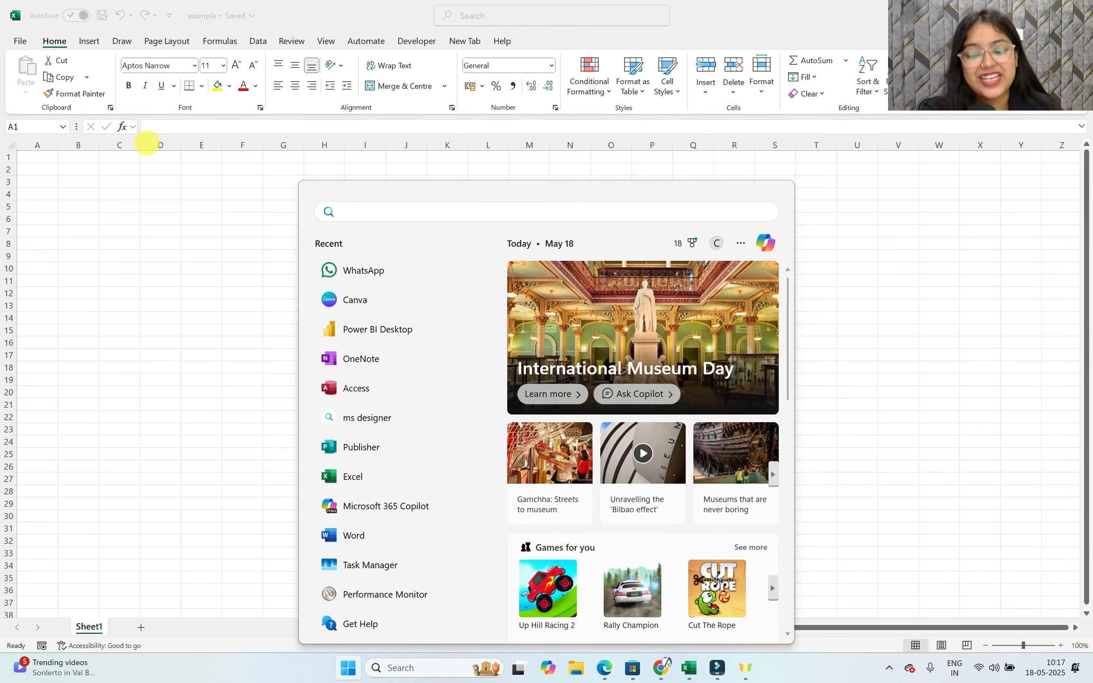
pyautogui.press('Escape')
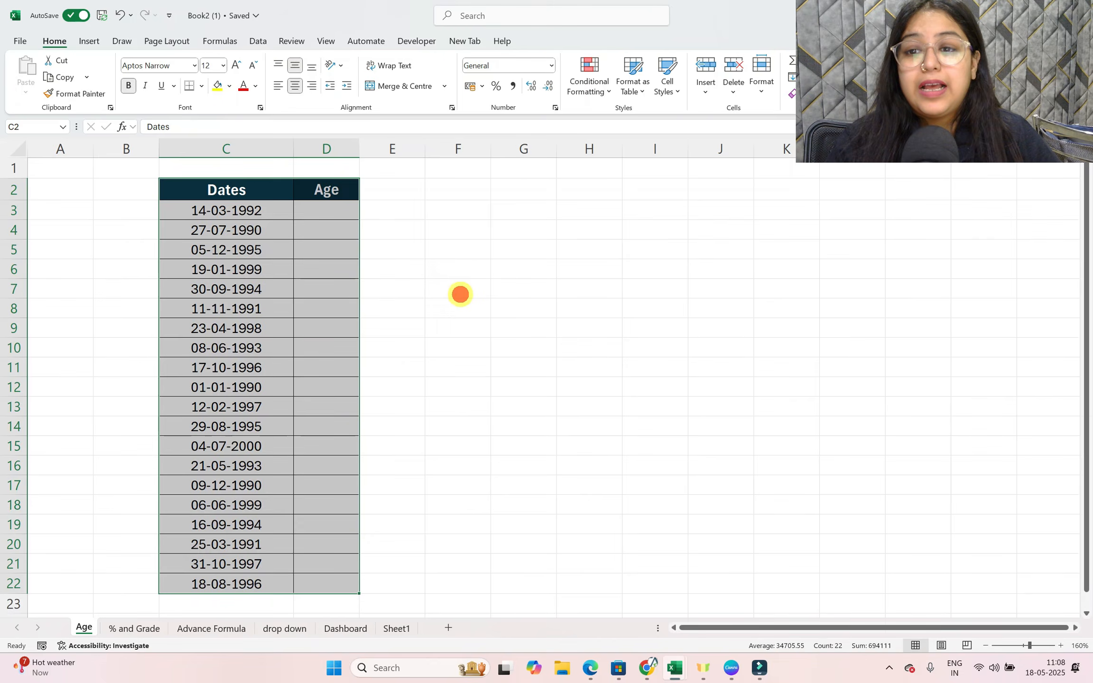
pyautogui.click(458, 291)
pyautogui.moveTo(279, 207); pyautogui.dragTo(261, 585)
pyautogui.moveTo(331, 205); pyautogui.dragTo(309, 580)
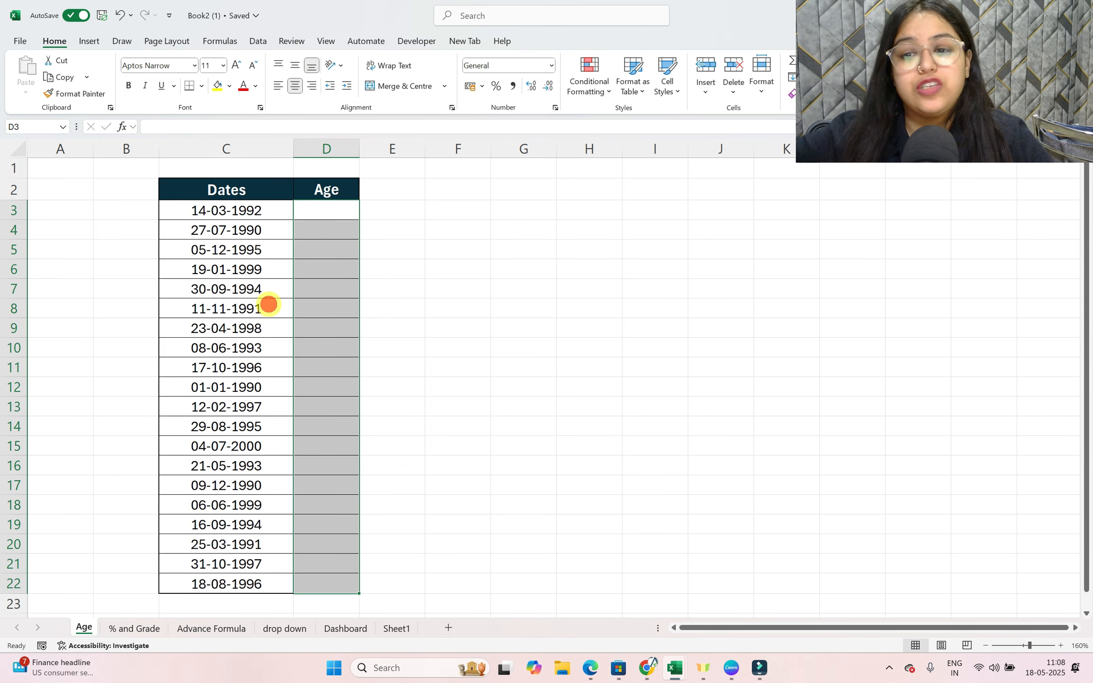
pyautogui.click(268, 304)
pyautogui.hotkey('ctrl', 'q')
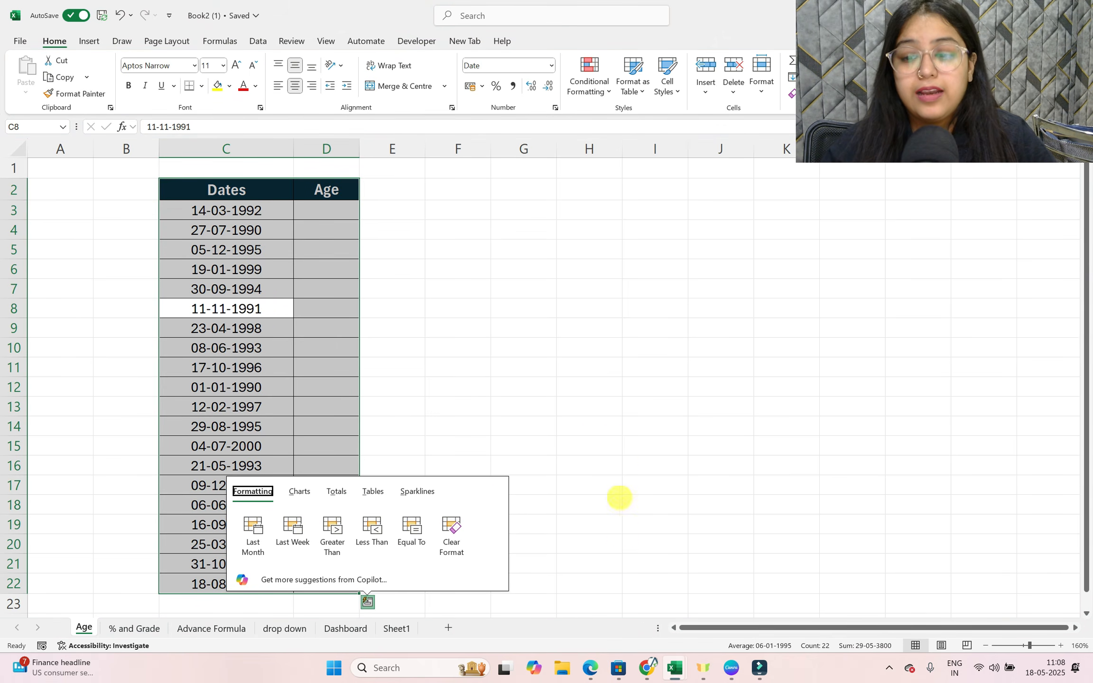
# Convert the Dates and Age range C2:D22 on the Age sheet into a table with headers.
pyautogui.click(282, 408)
pyautogui.hotkey('ctrl', 'a')
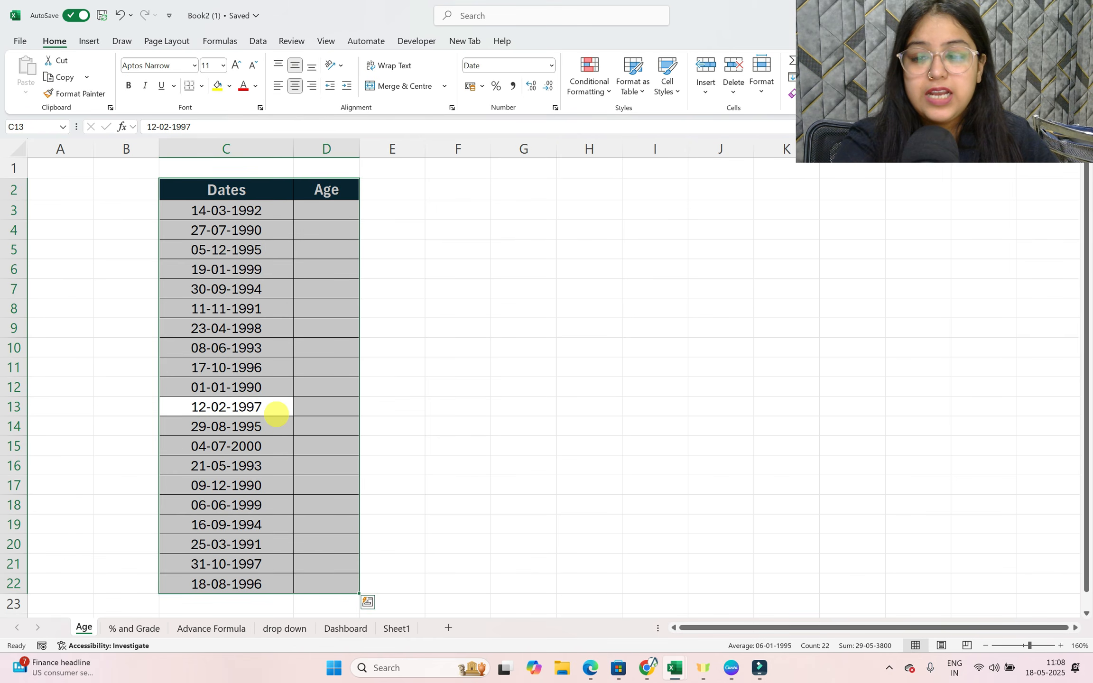
pyautogui.hotkey('ctrl', 't')
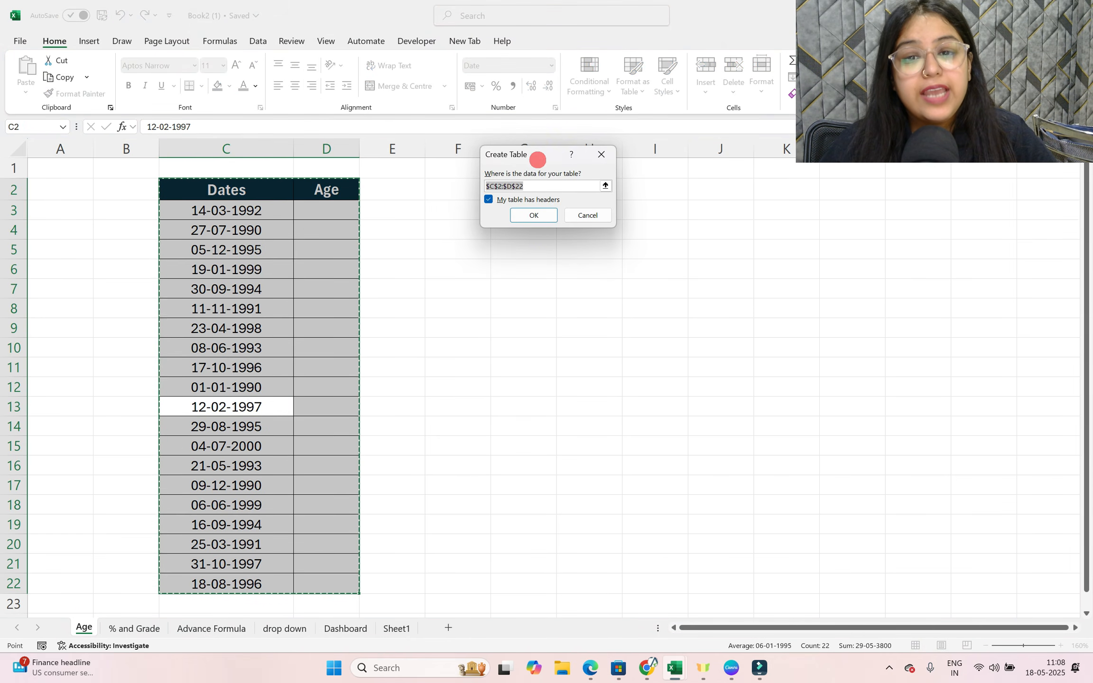
pyautogui.moveTo(538, 160); pyautogui.dragTo(426, 185)
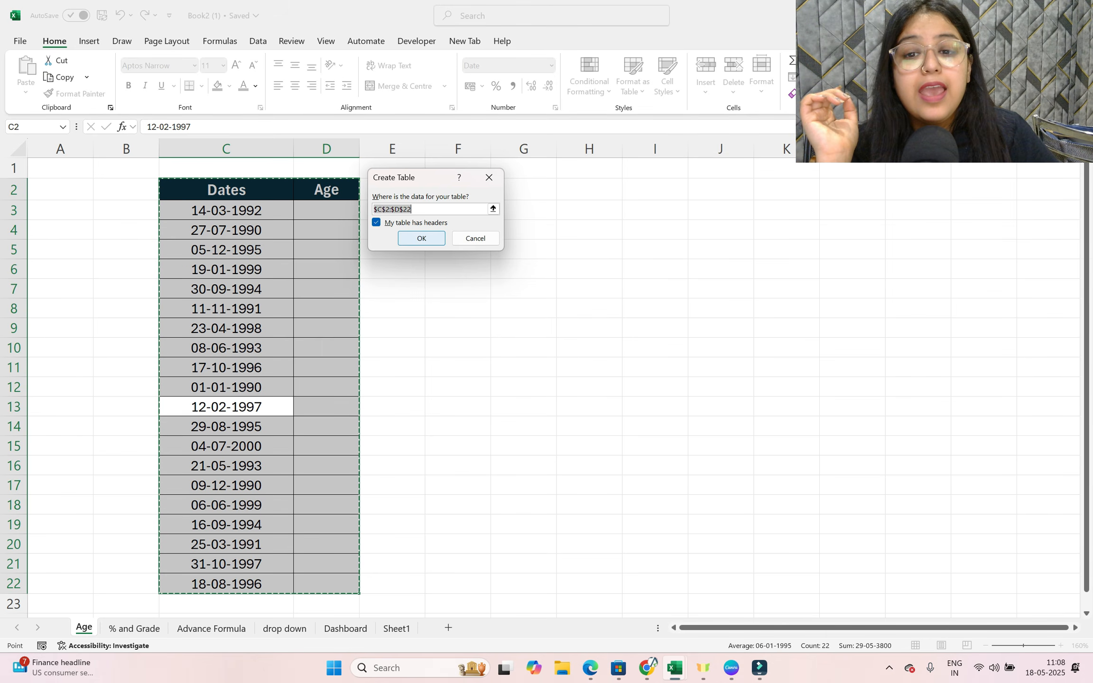
pyautogui.click(411, 238)
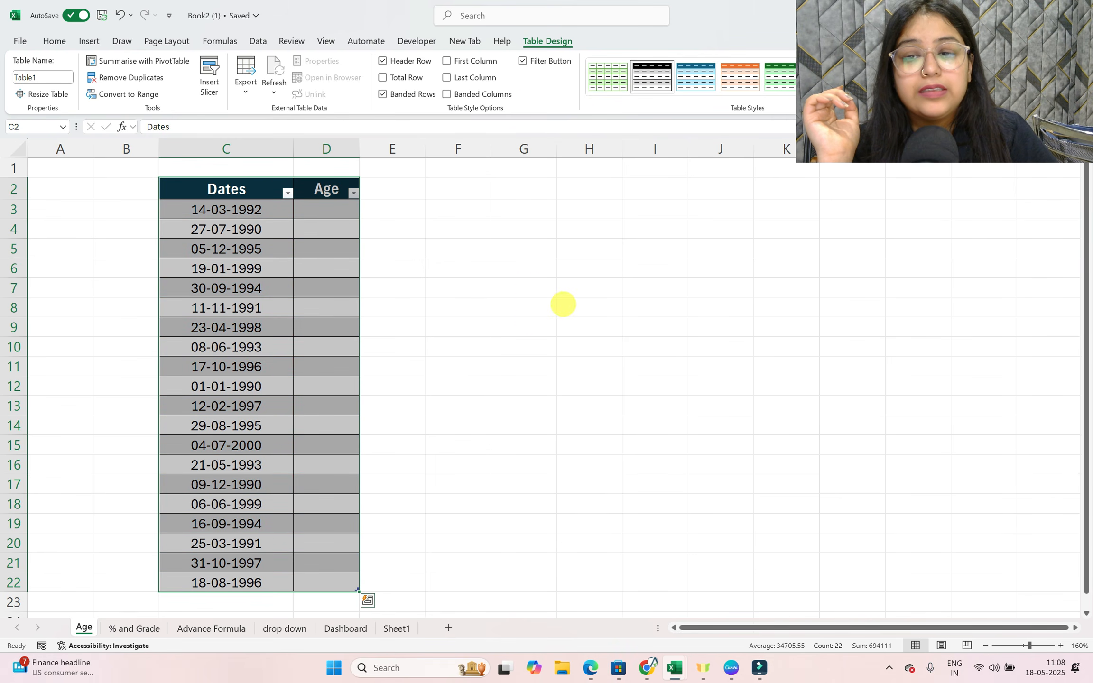
pyautogui.click(578, 303)
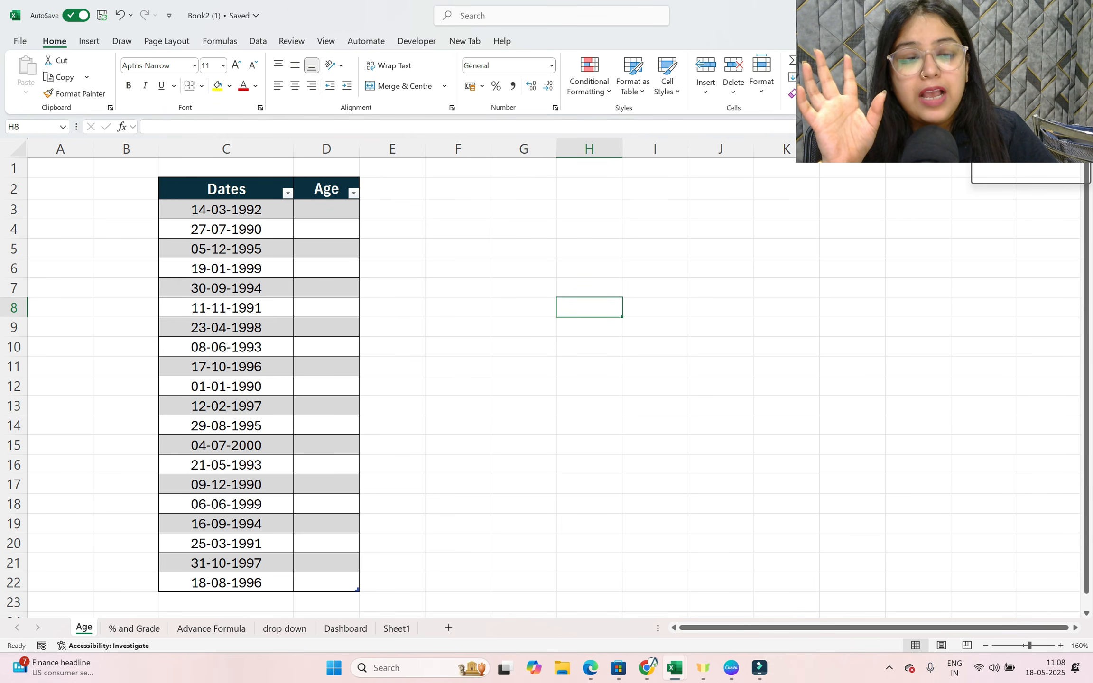
# Open Copilot for the table, view more example prompts, and ask it to "calculate age".
pyautogui.click(1027, 76)
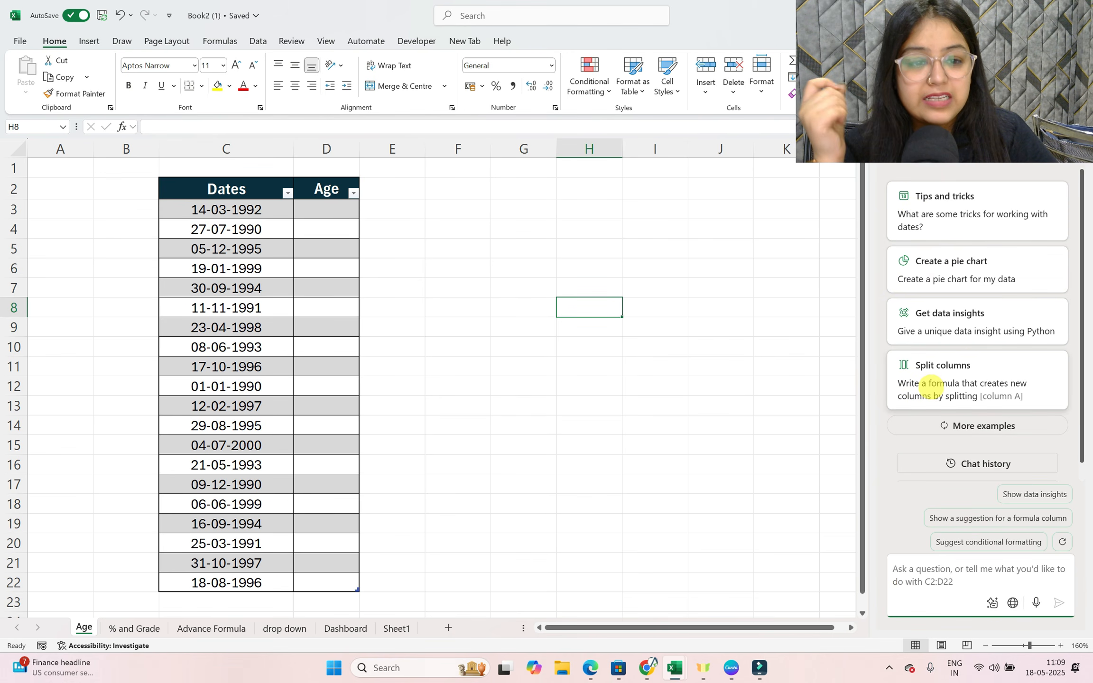
pyautogui.click(966, 425)
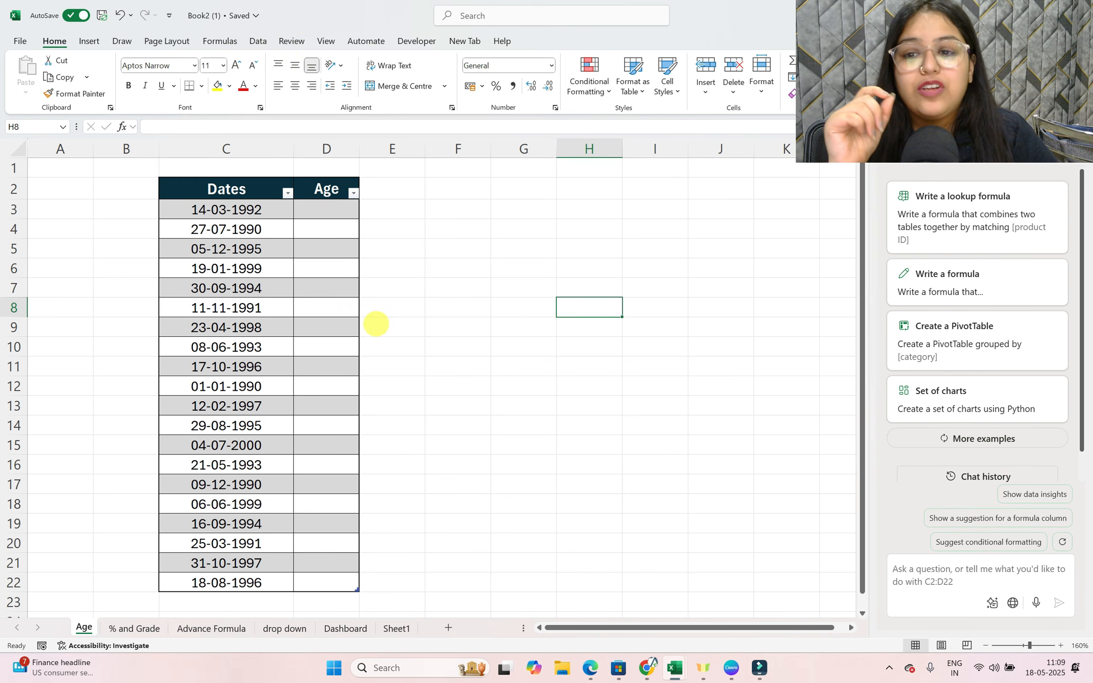
pyautogui.click(937, 580)
pyautogui.write('q')
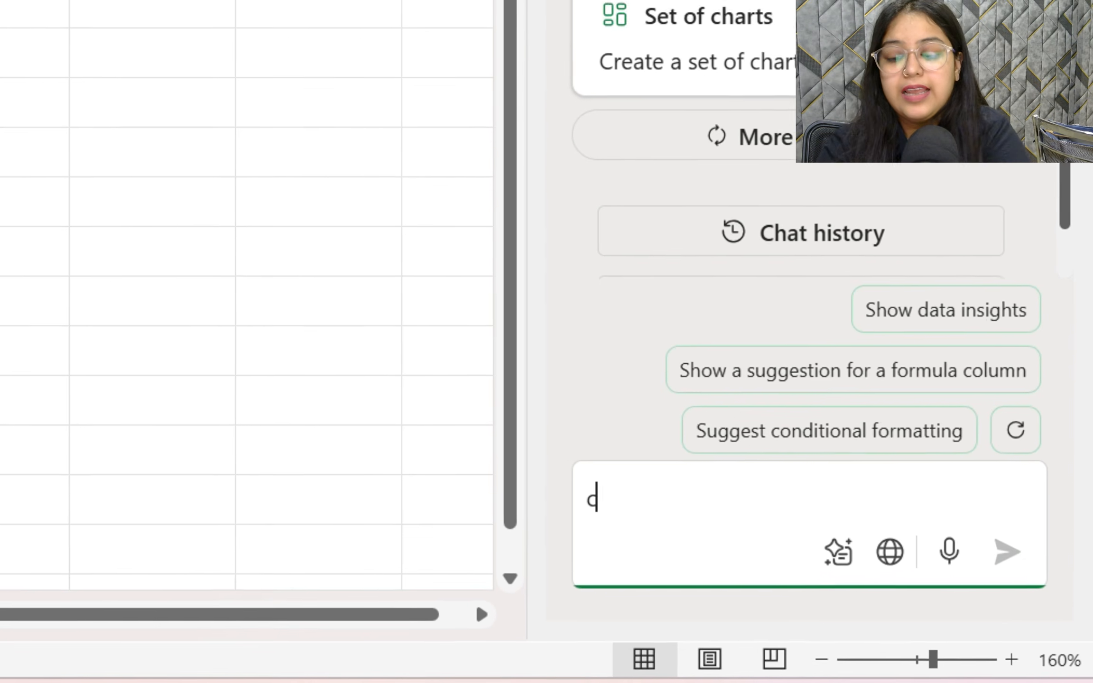
pyautogui.write('alculate age')
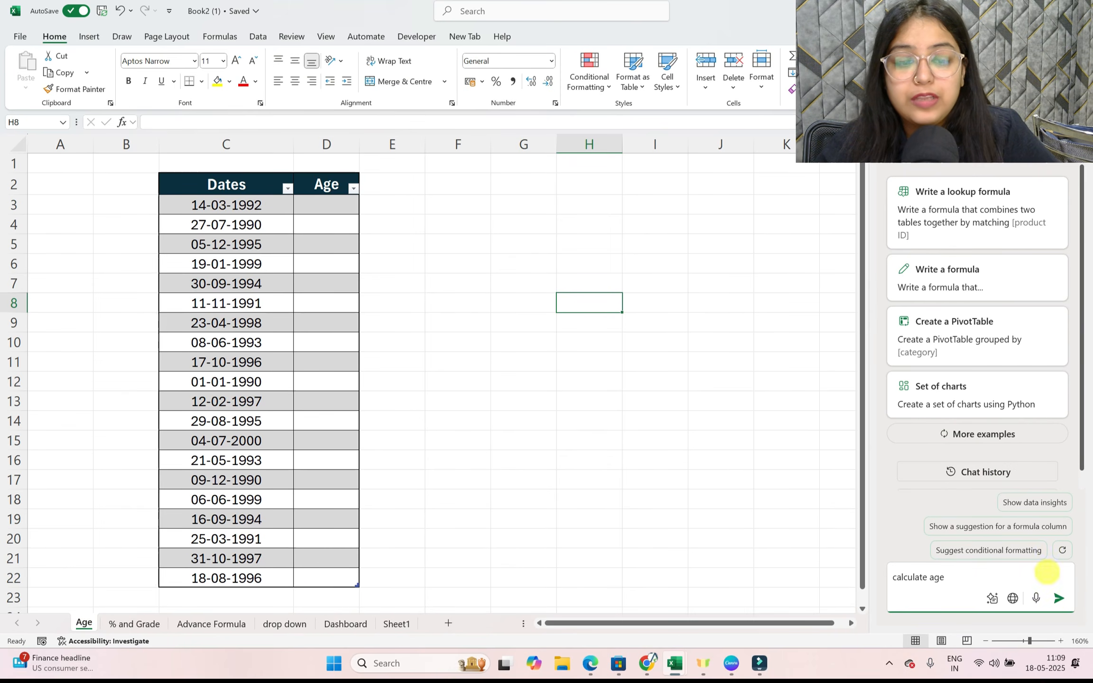
pyautogui.press('Return')
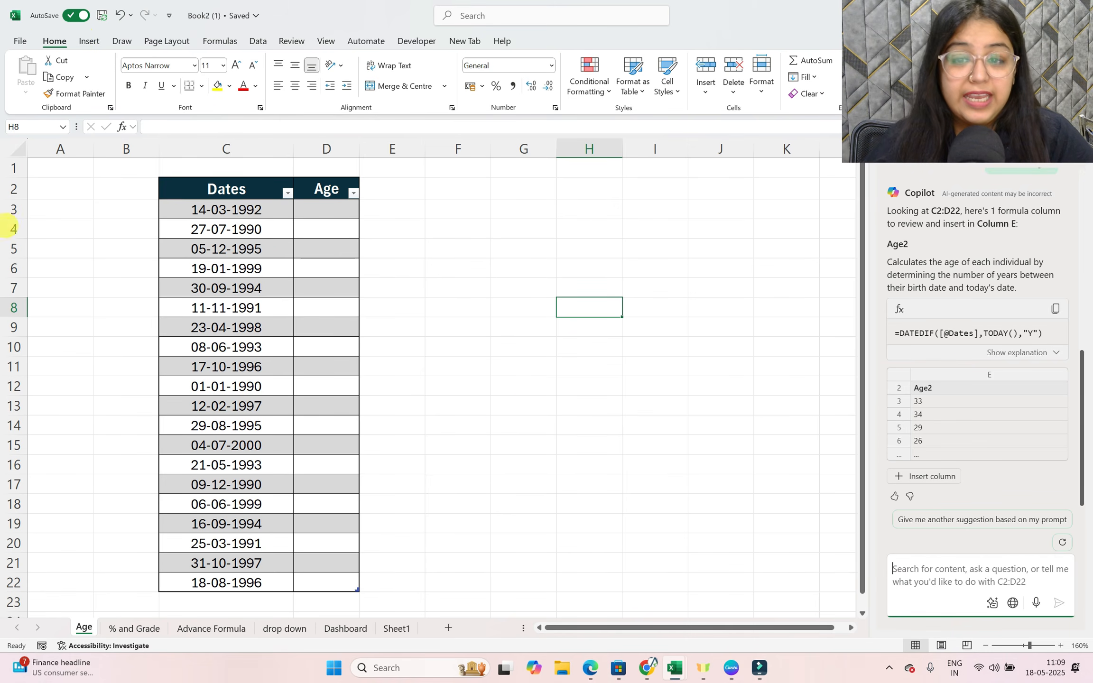
pyautogui.click(915, 478)
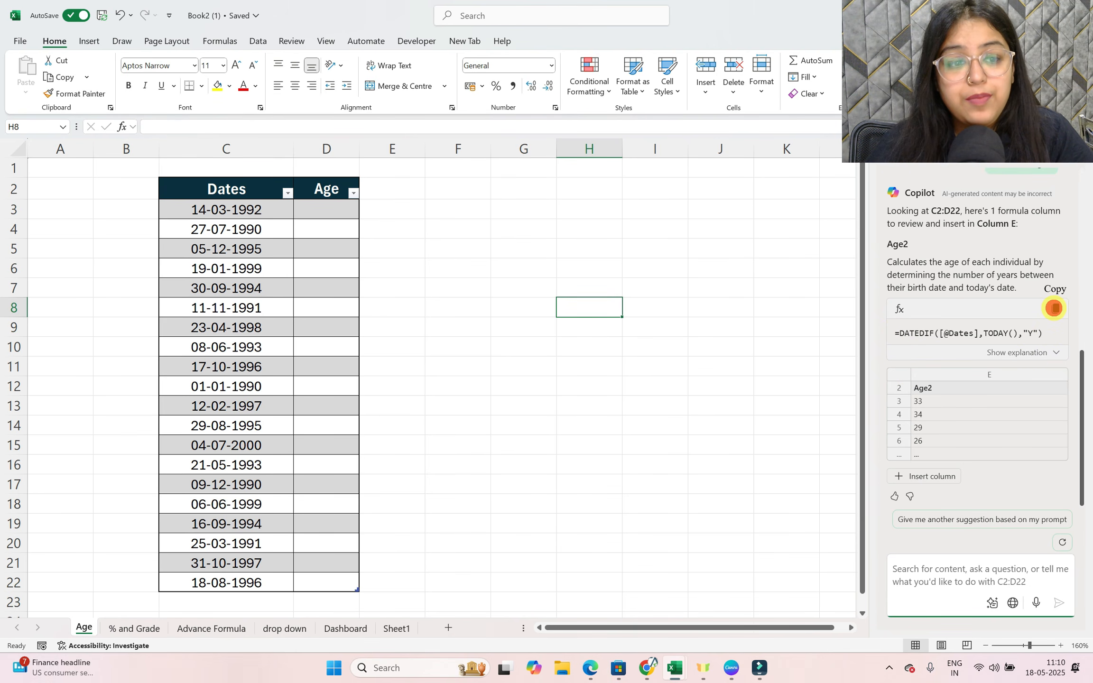
pyautogui.click(1054, 308)
pyautogui.click(354, 214)
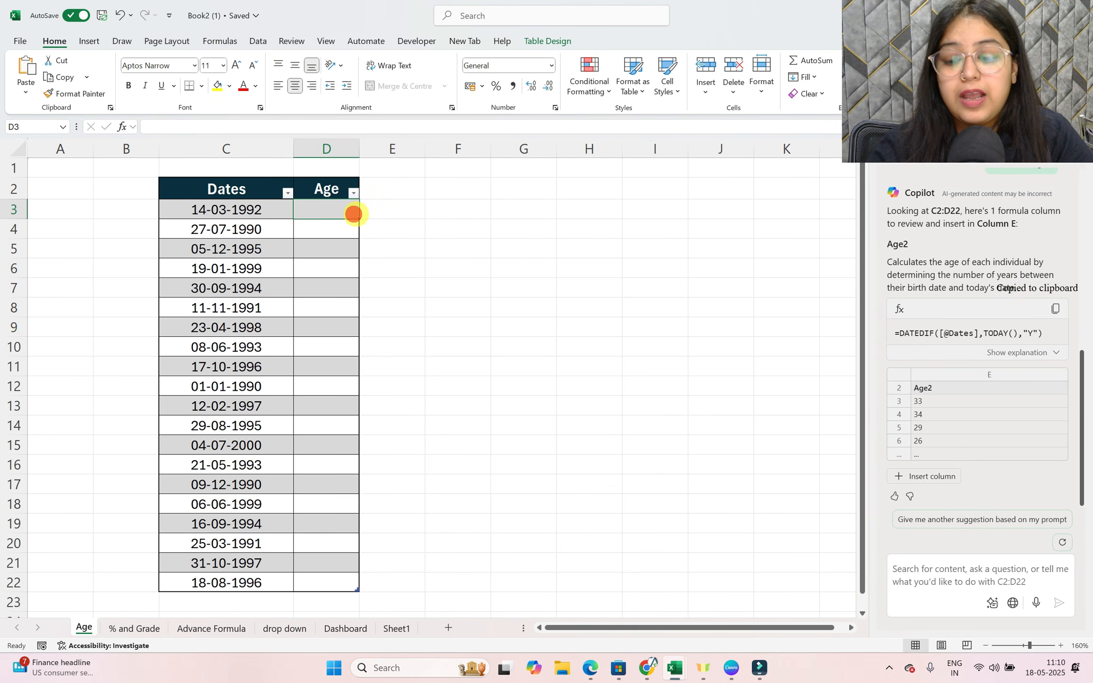
pyautogui.hotkey('ctrl', 'v')
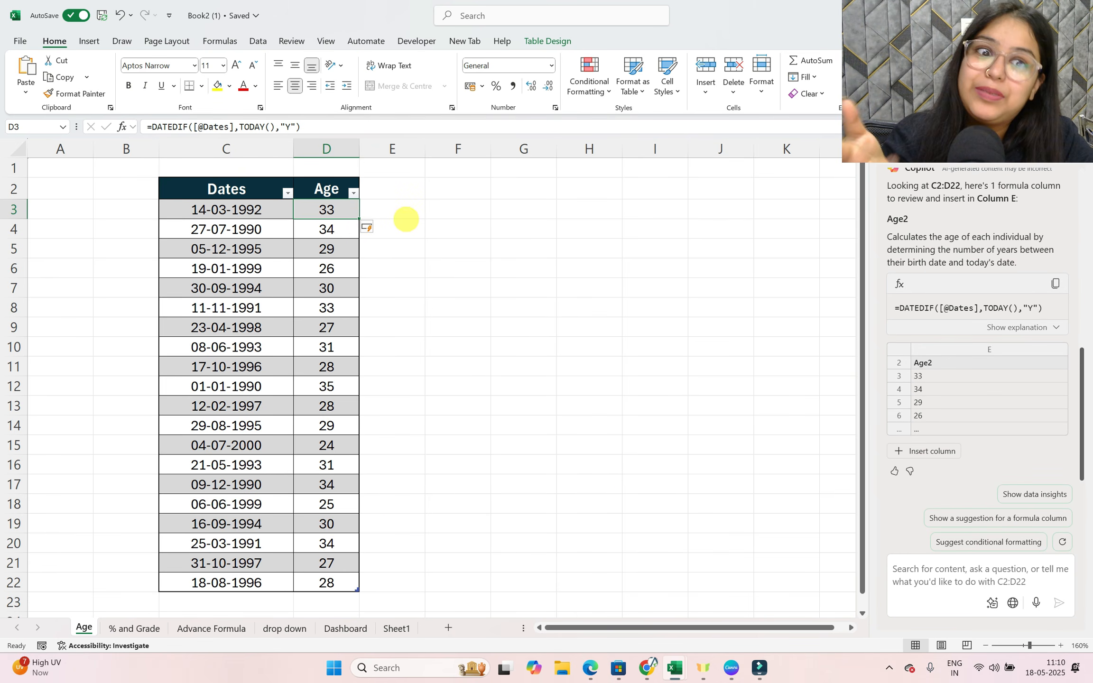
# Insert Copilot's suggested Age2 formula column into column E and review its values.
pyautogui.click(944, 452)
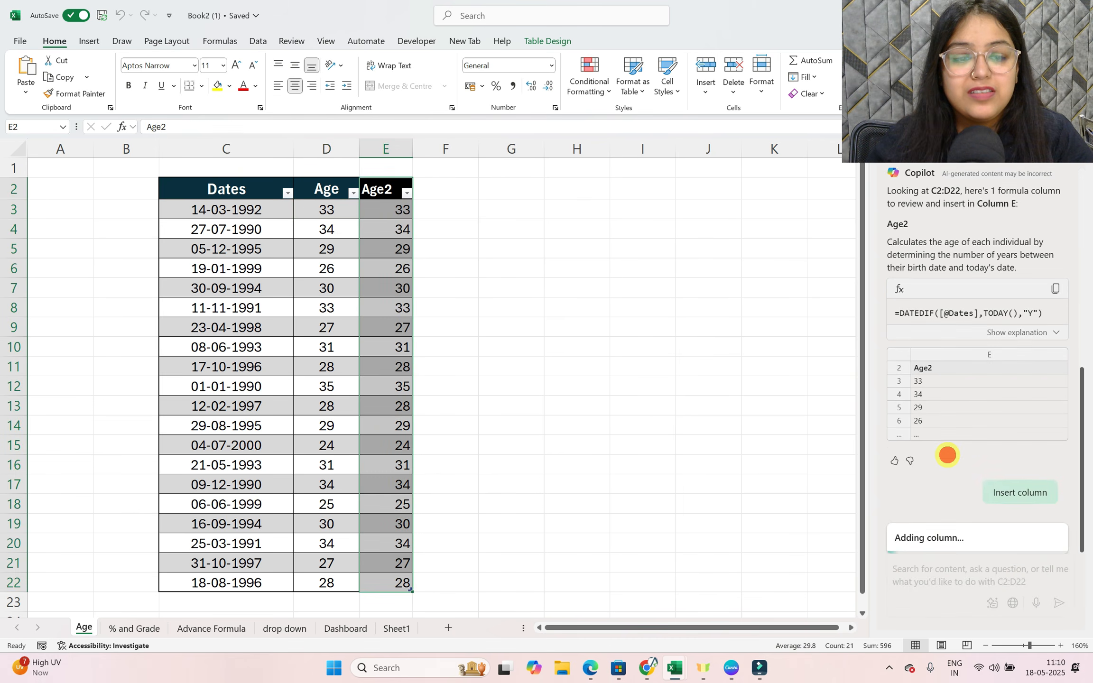
pyautogui.click(612, 310)
pyautogui.moveTo(402, 210); pyautogui.dragTo(375, 581)
pyautogui.click(508, 363)
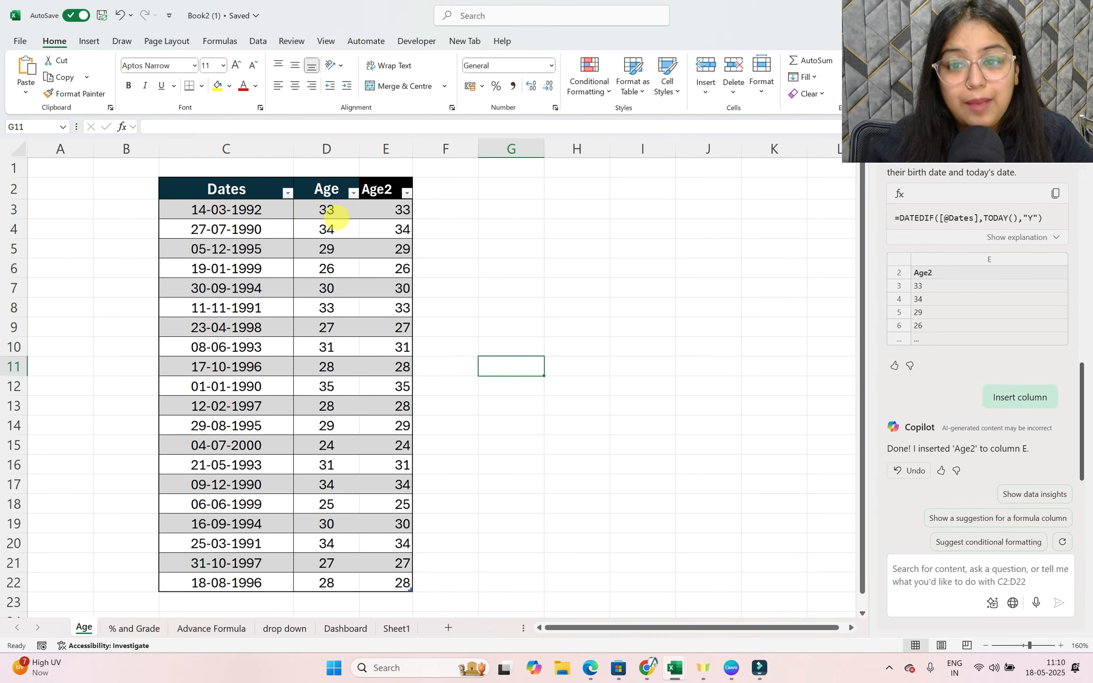
# Replace the first date in cell C3 with today's date, 18-05-2025.
pyautogui.click(214, 209)
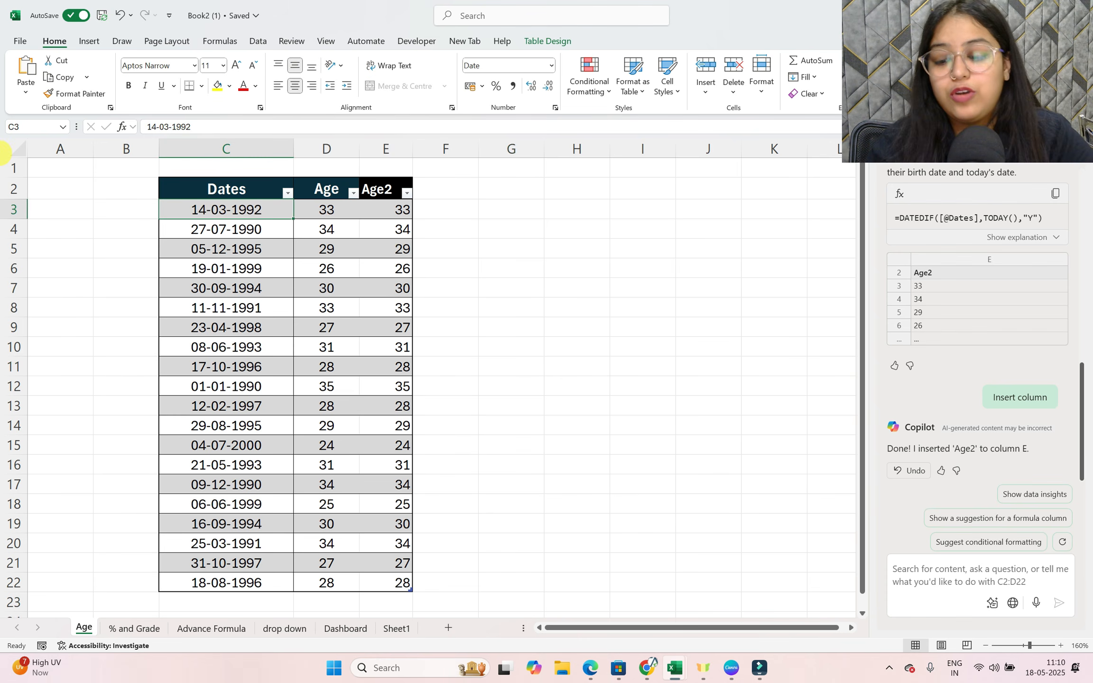
pyautogui.hotkey('ctrl', ';')
pyautogui.press('Return')
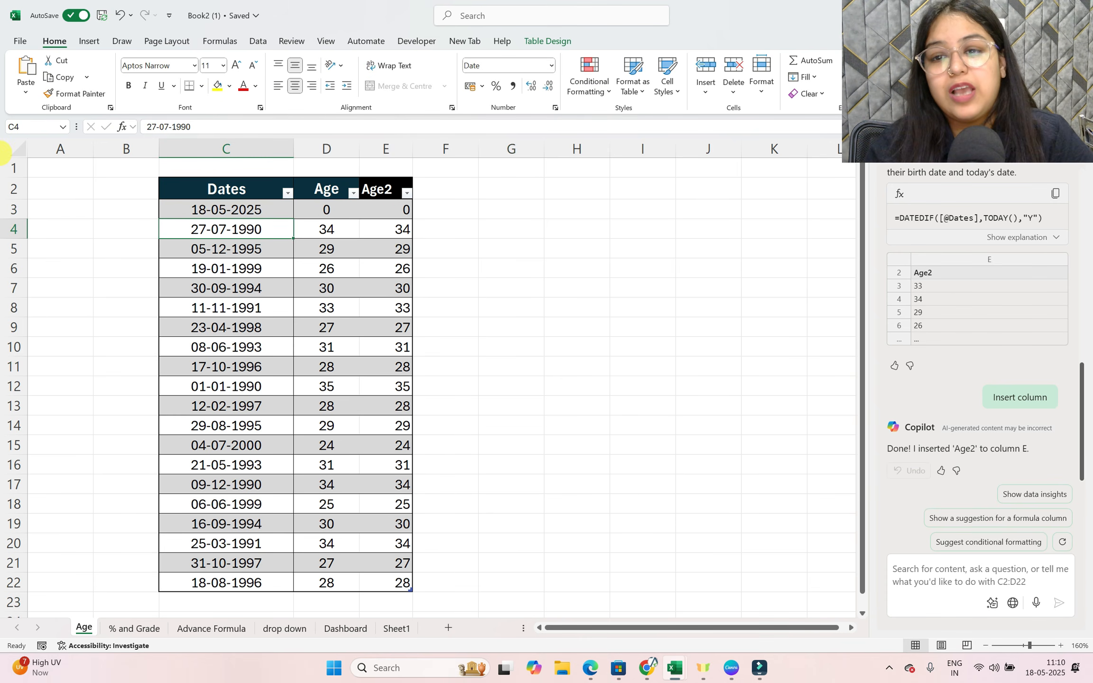
# Change the first date in cell C3 to 17-05-2025 and check the calculated values in the Age and Age2 columns.
pyautogui.click(248, 209)
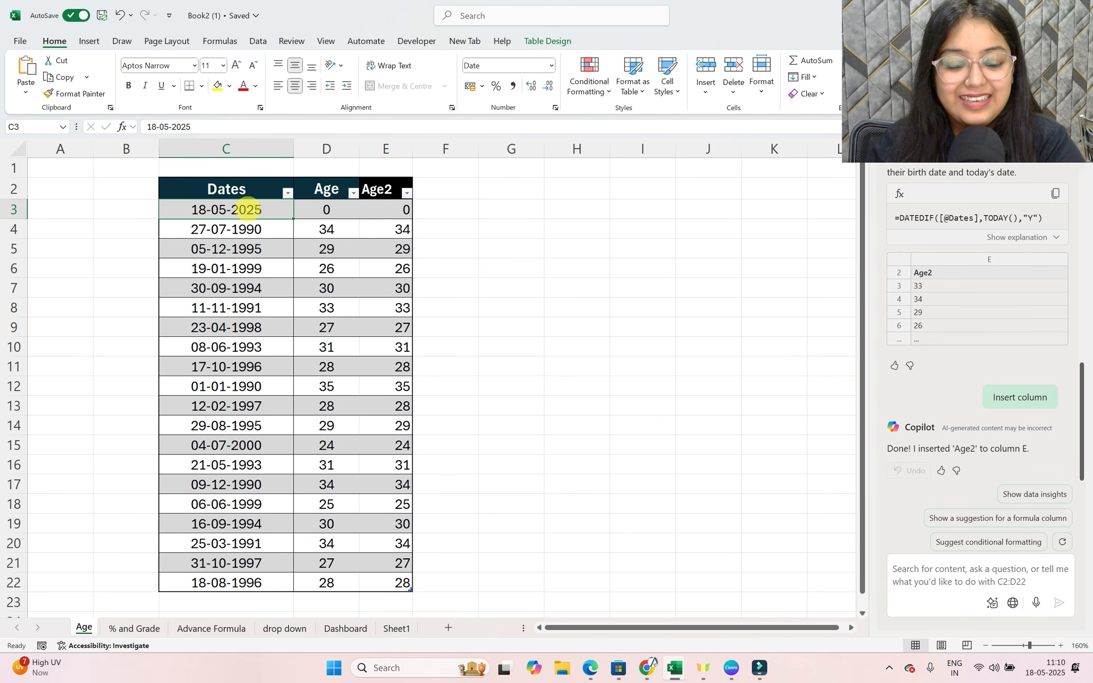
pyautogui.write('17-05-')
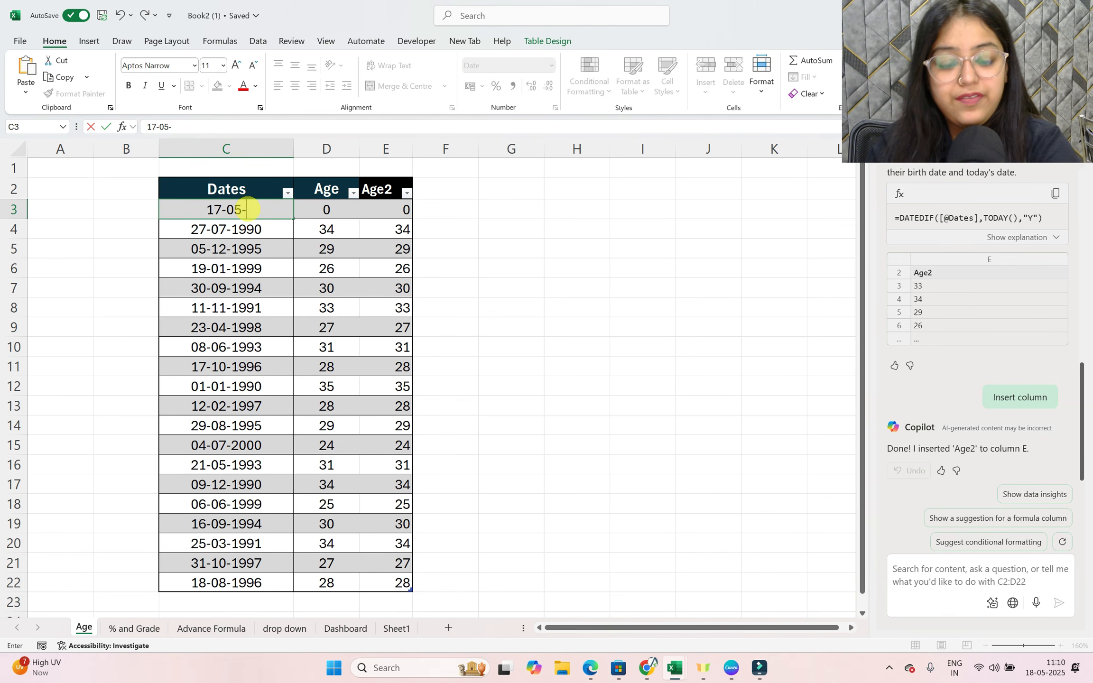
pyautogui.write('2025')
pyautogui.press('Return')
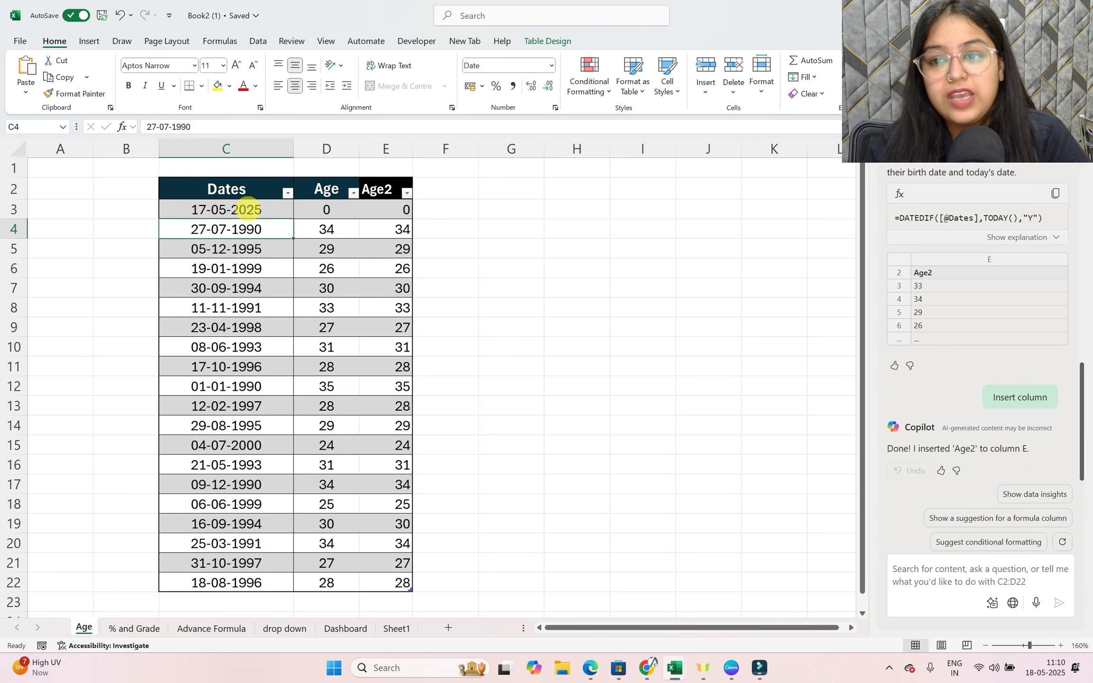
pyautogui.click(248, 209)
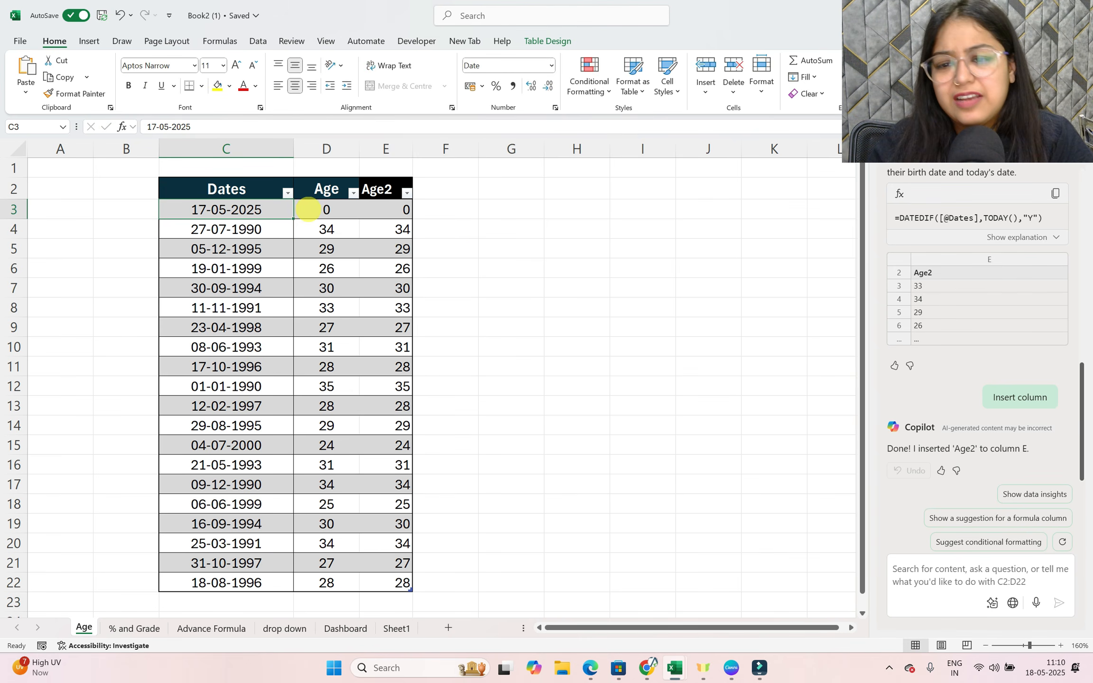
pyautogui.moveTo(308, 210); pyautogui.dragTo(361, 564)
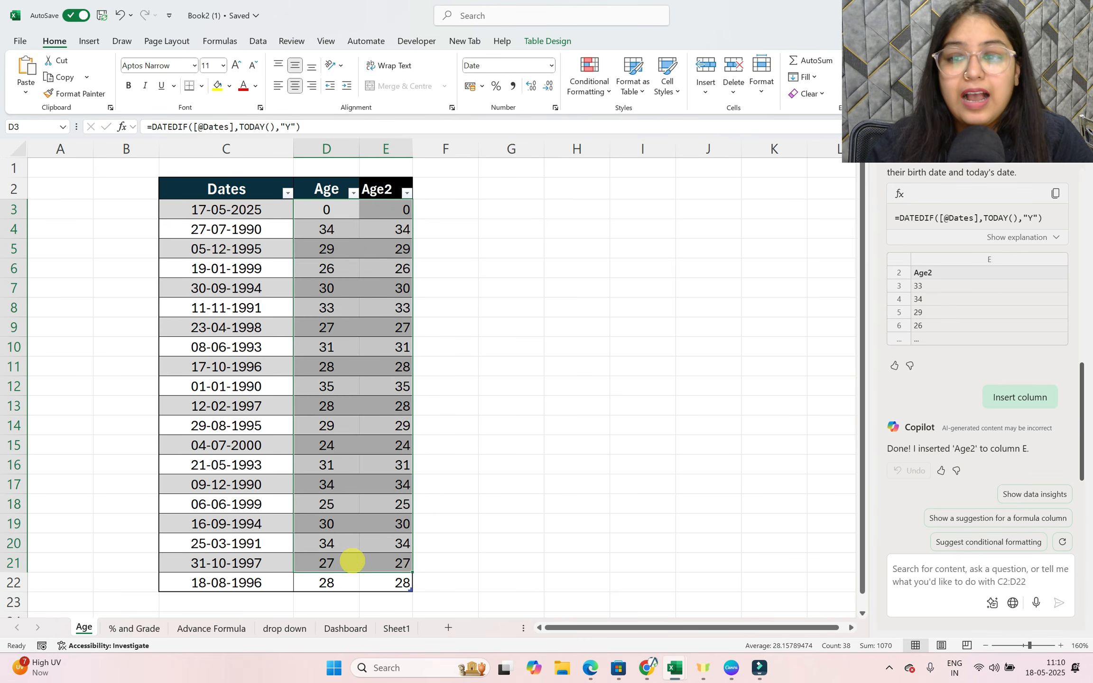
# Set the date in cell C3 to 17-05-2024, check its Age and Age2 values, and select the whole table C2:E22.
pyautogui.click(243, 212)
pyautogui.click(208, 127)
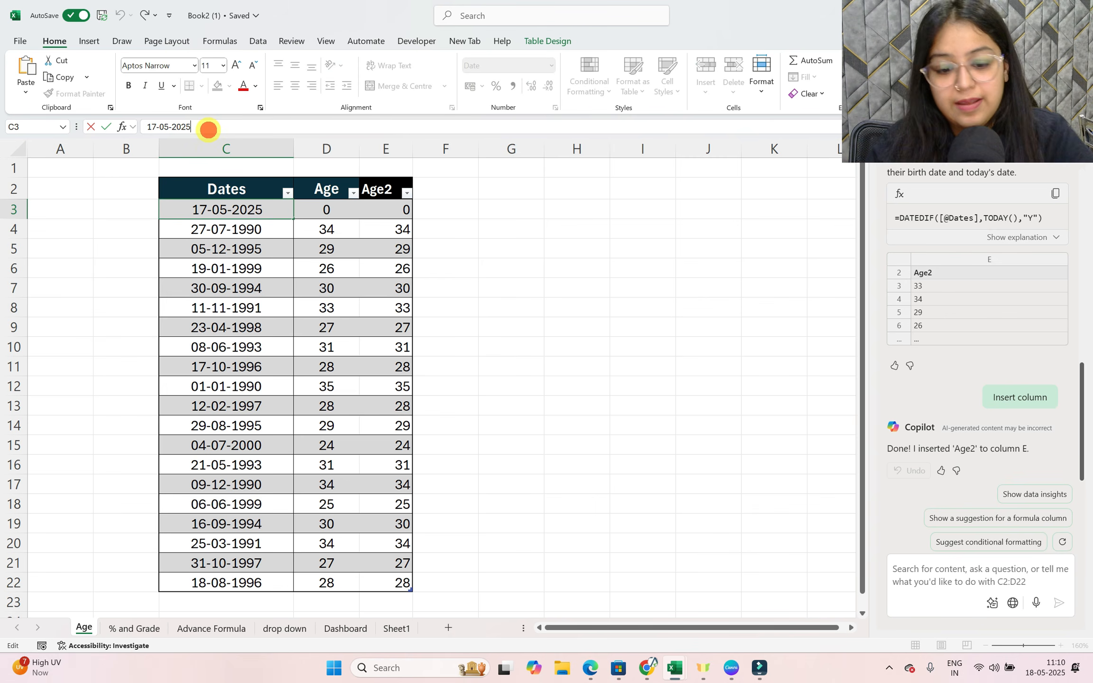
pyautogui.press('BackSpace')
pyautogui.write('4')
pyautogui.press('Return')
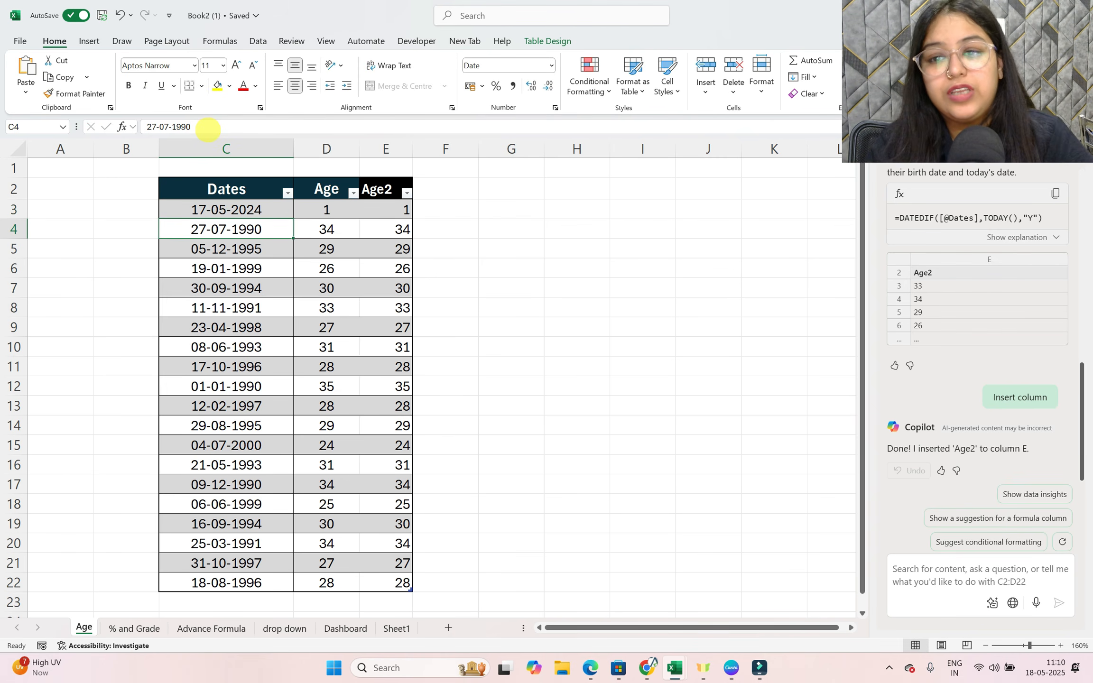
pyautogui.click(317, 211)
pyautogui.click(427, 231)
pyautogui.click(384, 232)
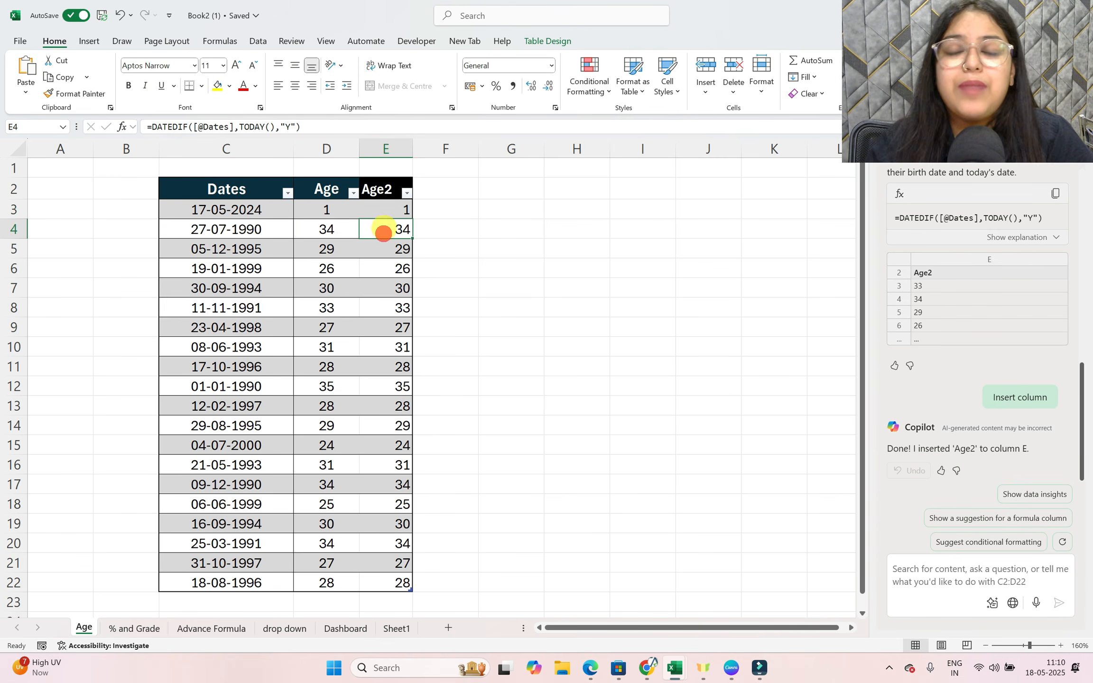
pyautogui.click(430, 215)
pyautogui.moveTo(270, 189); pyautogui.dragTo(390, 583)
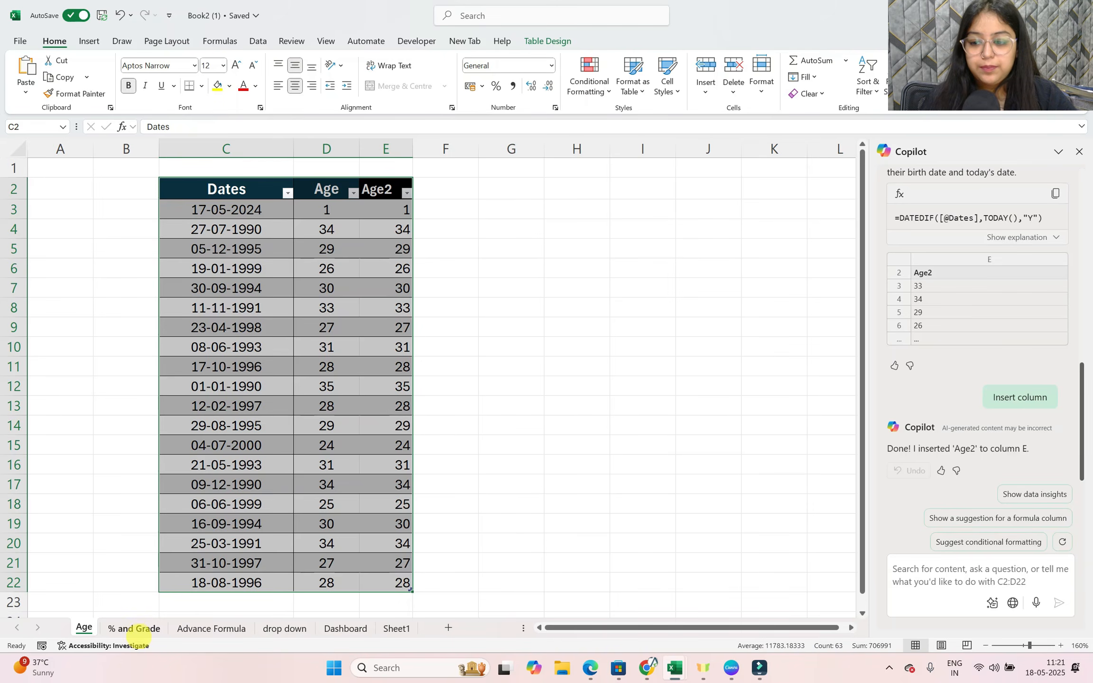
# Open the "% and Grade" sheet and review the student names, the four subject mark columns and the Total column.
pyautogui.click(135, 631)
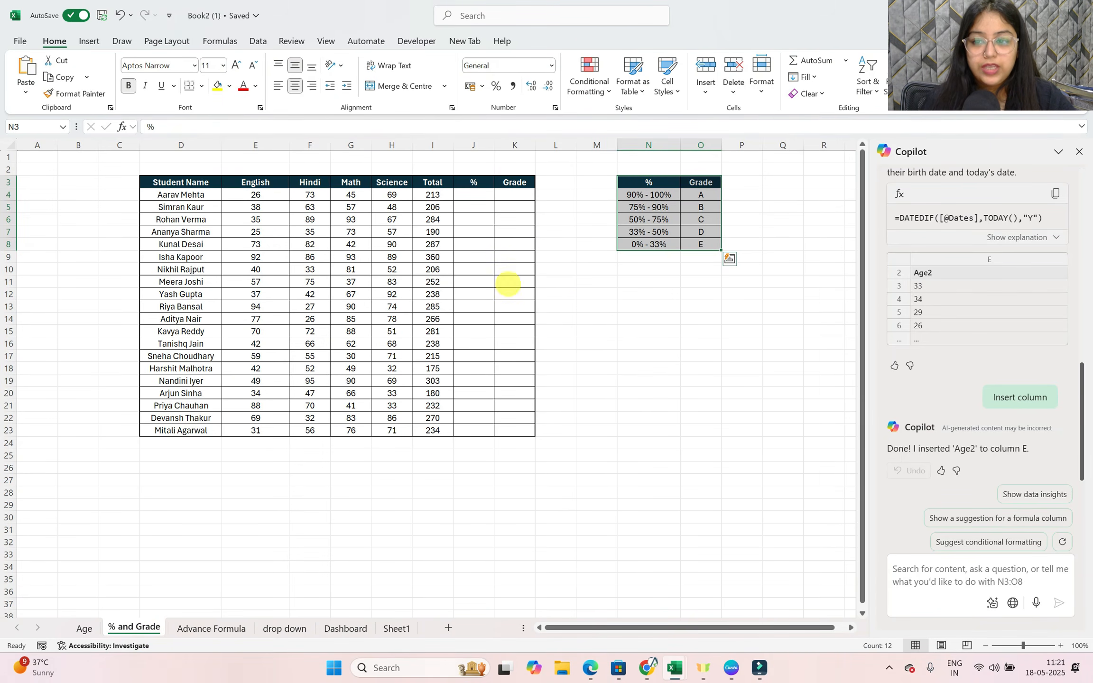
pyautogui.scroll(2, 676, 389)
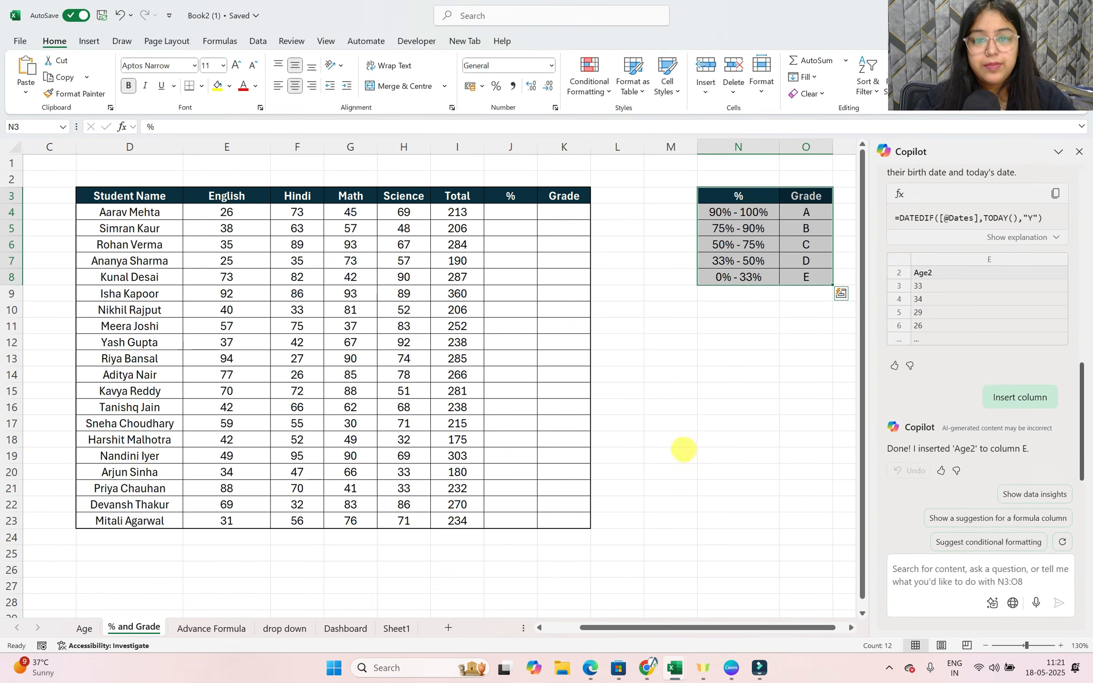
pyautogui.scroll(1, 685, 485)
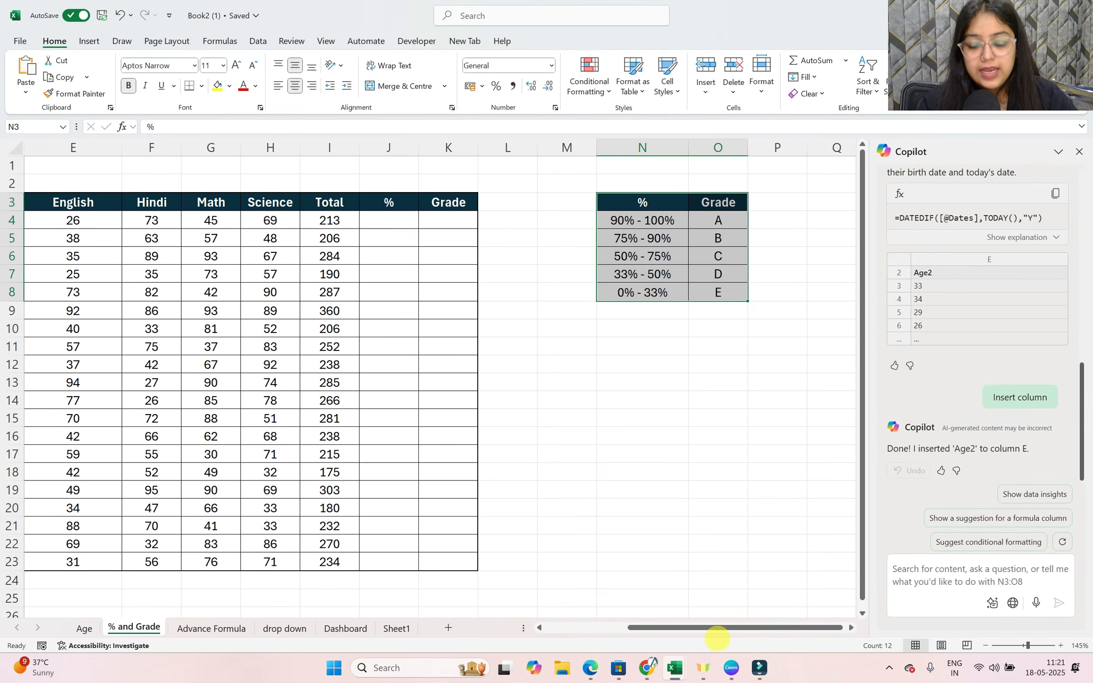
pyautogui.moveTo(716, 629); pyautogui.dragTo(666, 629)
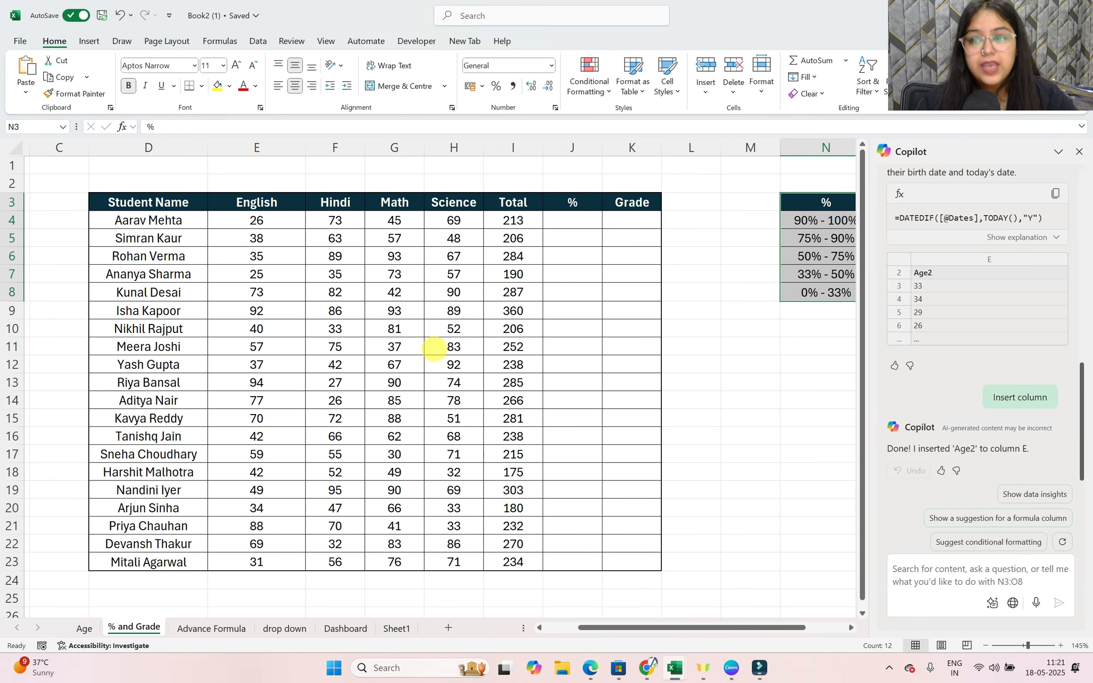
pyautogui.moveTo(159, 202); pyautogui.dragTo(146, 555)
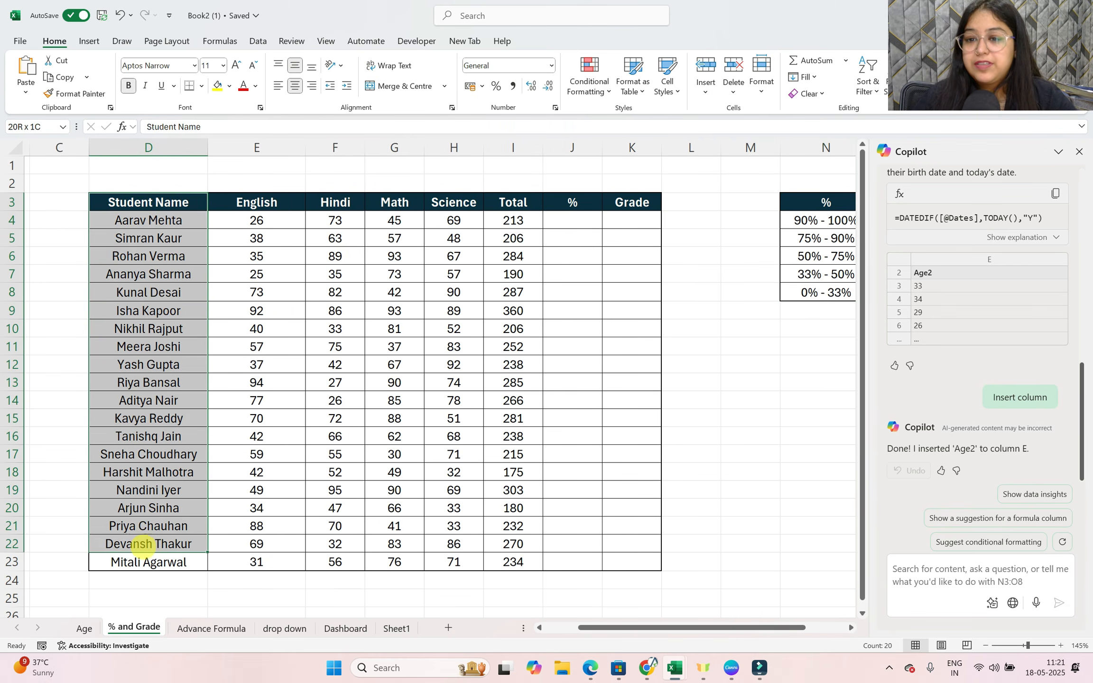
pyautogui.click(268, 205)
pyautogui.moveTo(268, 205); pyautogui.dragTo(451, 580)
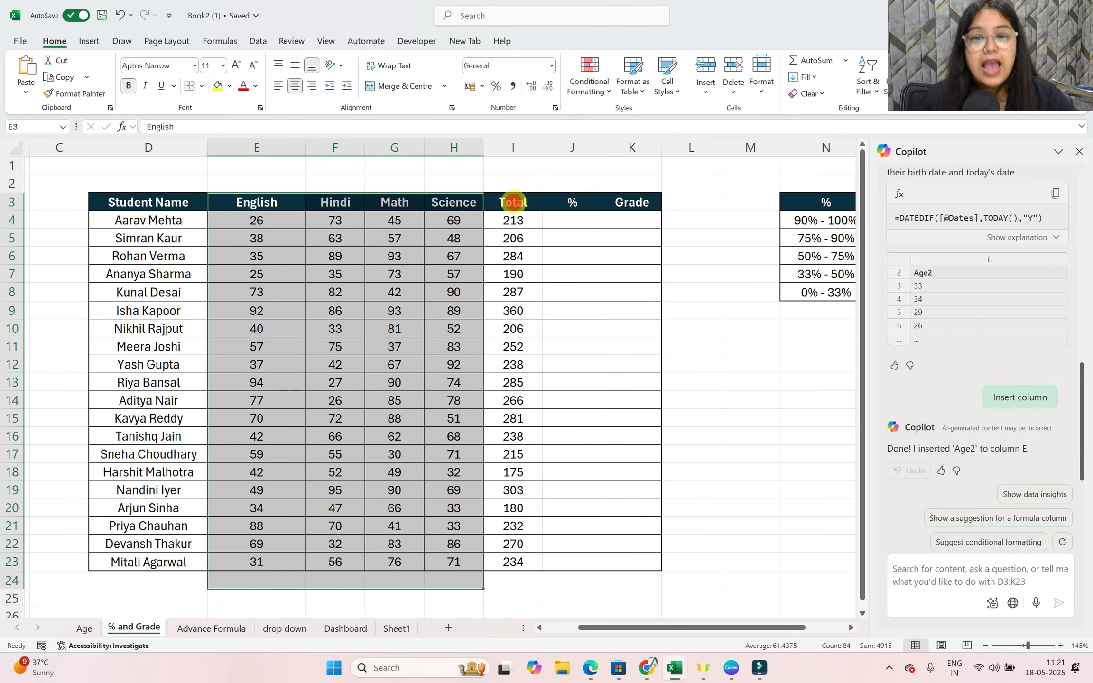
pyautogui.moveTo(512, 205); pyautogui.dragTo(511, 562)
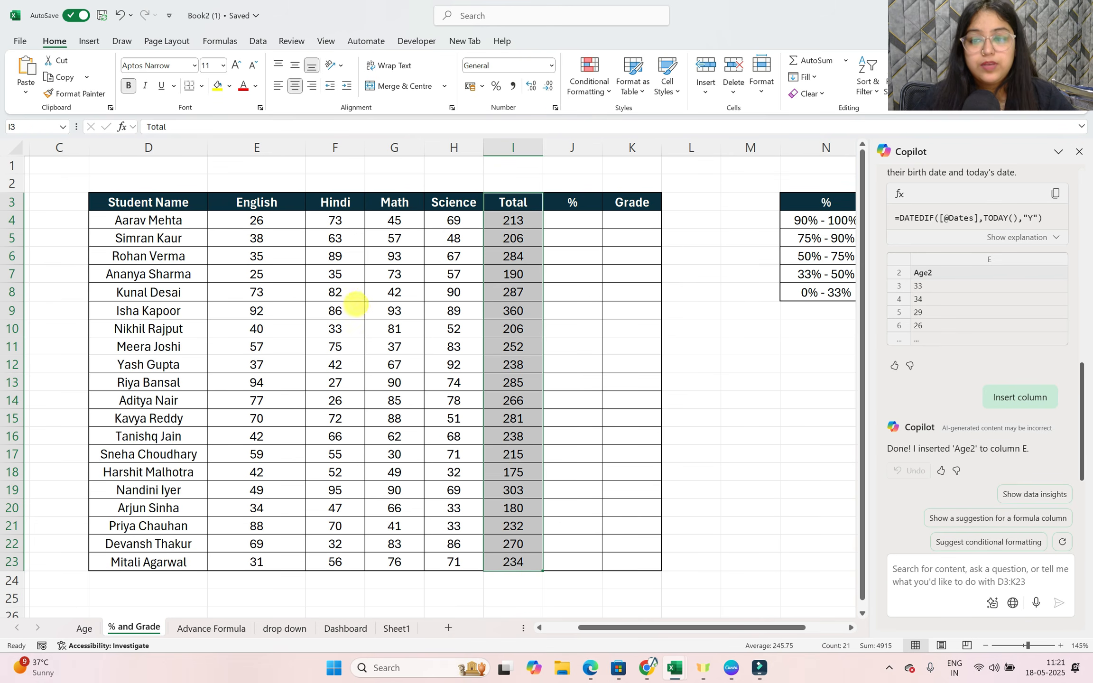
# Examine the Total formula in I4, the % and Grade columns, and the percentage-to-grade criteria in N4:O8.
pyautogui.click(509, 221)
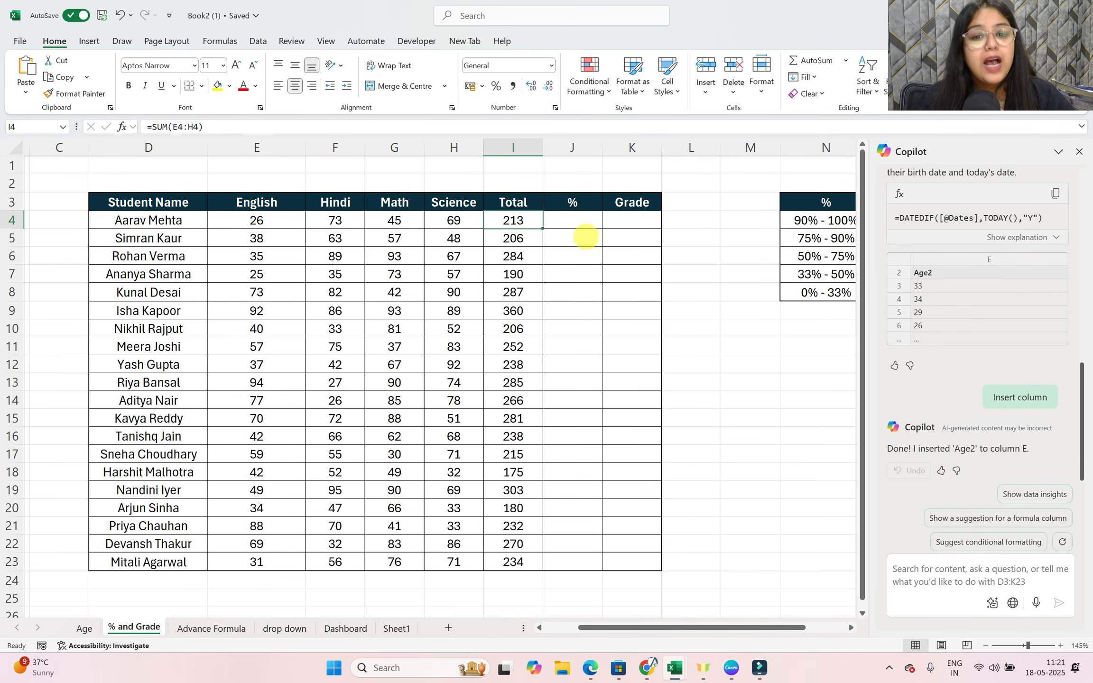
pyautogui.moveTo(584, 215); pyautogui.dragTo(567, 562)
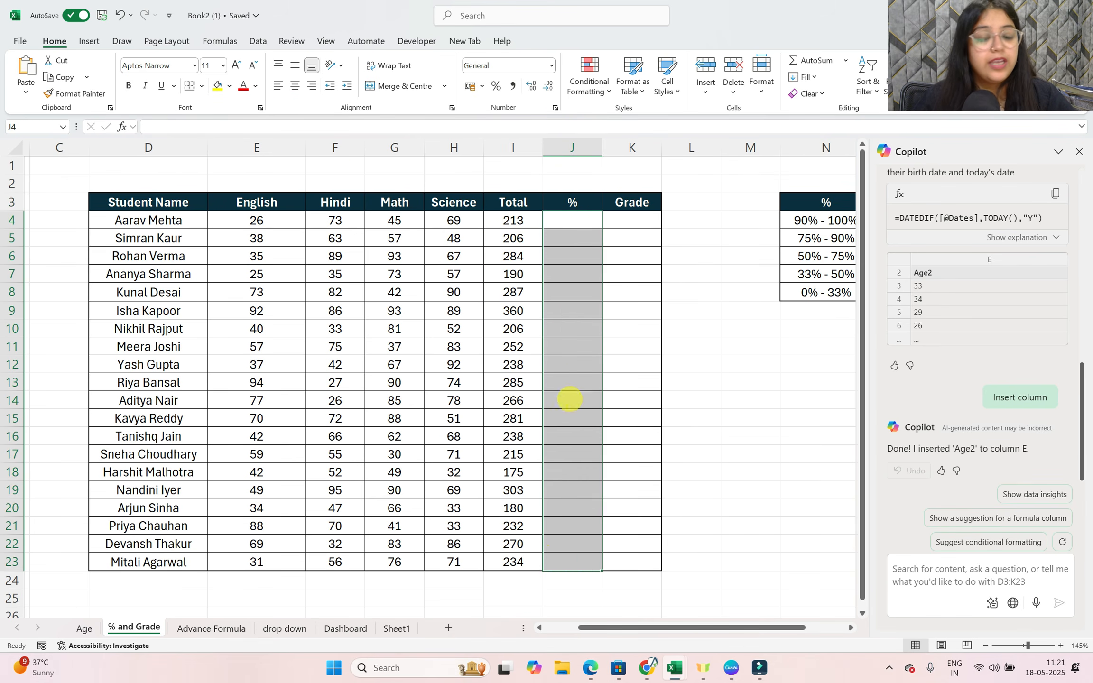
pyautogui.click(579, 221)
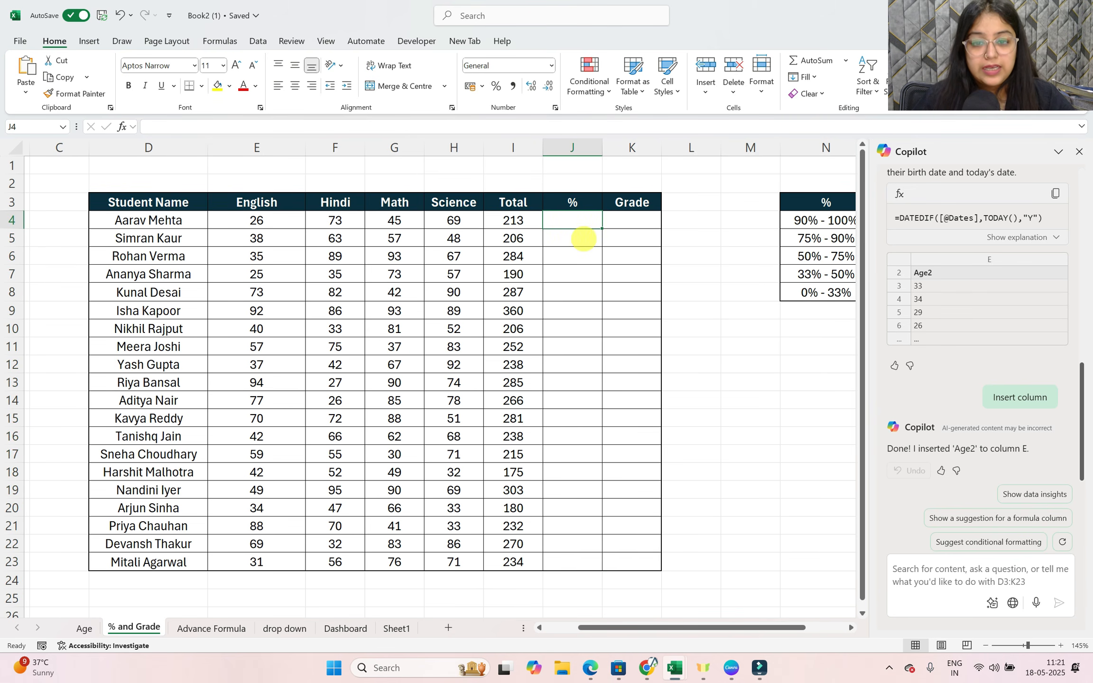
pyautogui.moveTo(641, 216); pyautogui.dragTo(617, 559)
pyautogui.moveTo(639, 627); pyautogui.dragTo(702, 633)
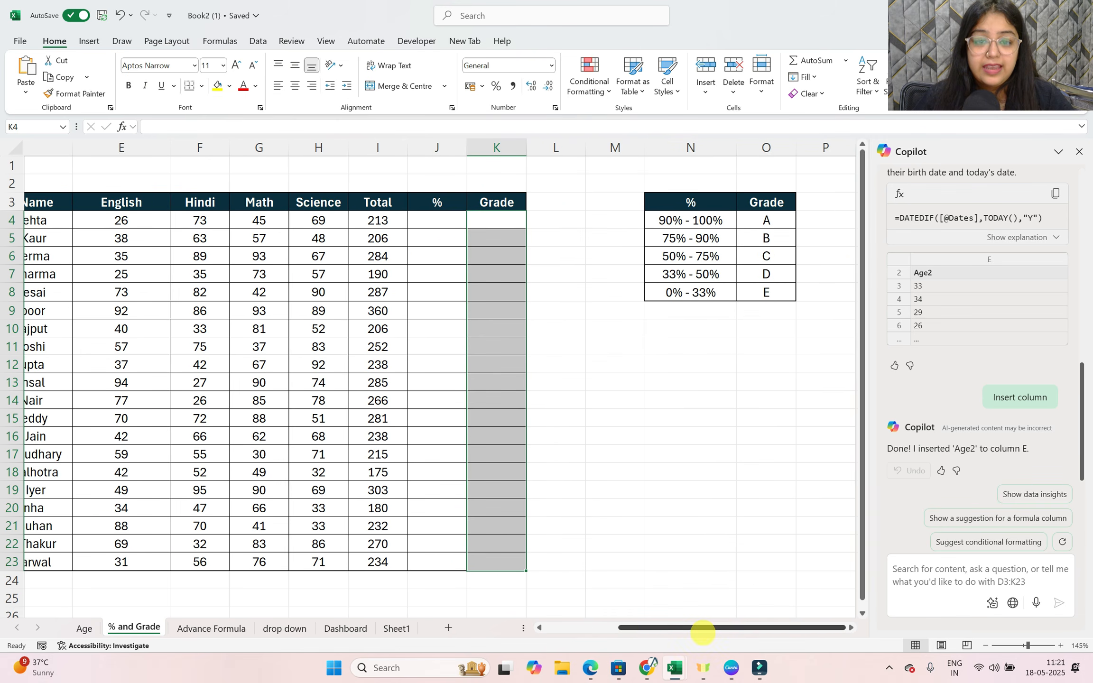
pyautogui.moveTo(704, 219); pyautogui.dragTo(763, 290)
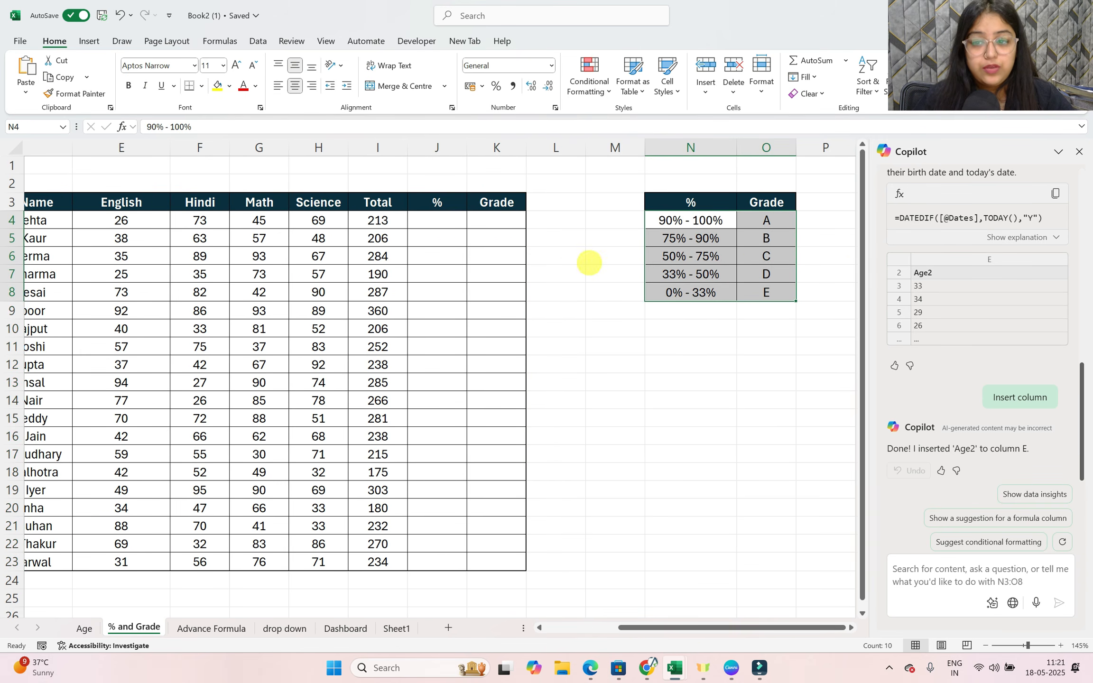
# Convert the student marks range D3:K23 into an Excel table with headers.
pyautogui.click(216, 216)
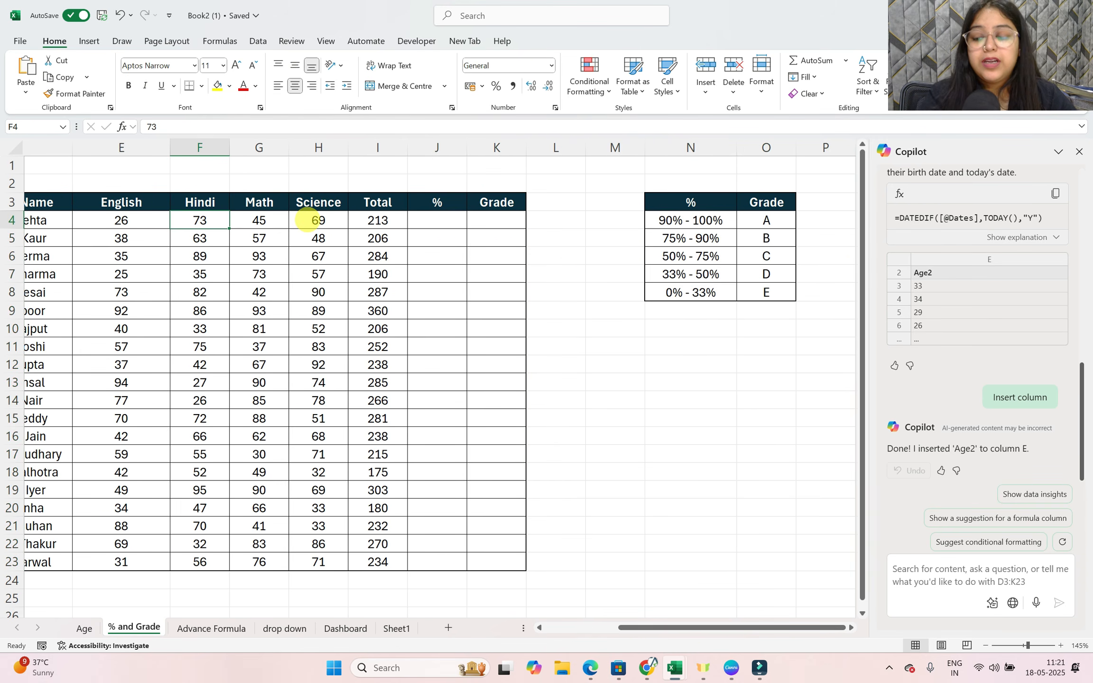
pyautogui.hotkey('ctrl', 't')
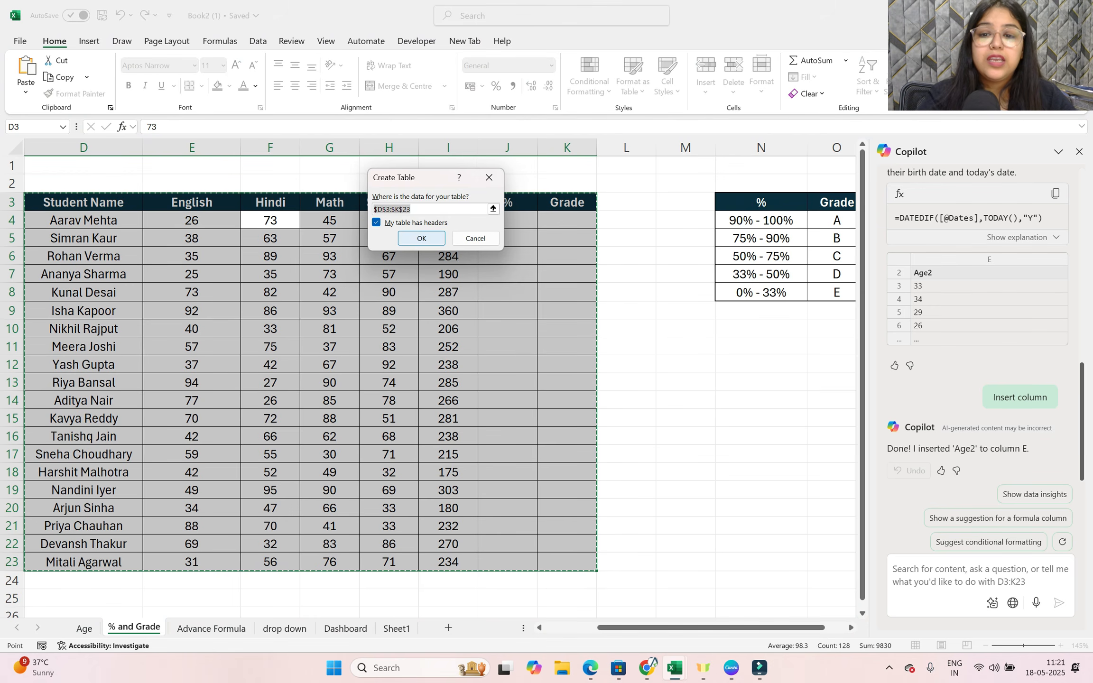
pyautogui.click(421, 237)
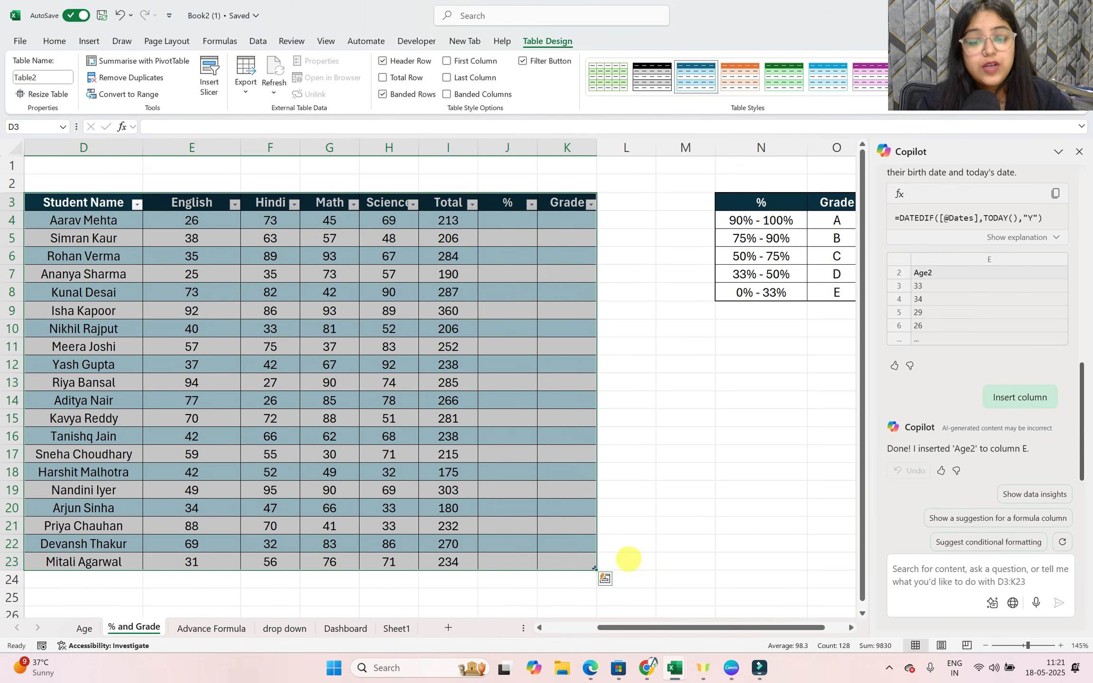
# Convert the grade criteria range N3:O8 into an Excel table.
pyautogui.moveTo(686, 626); pyautogui.dragTo(753, 569)
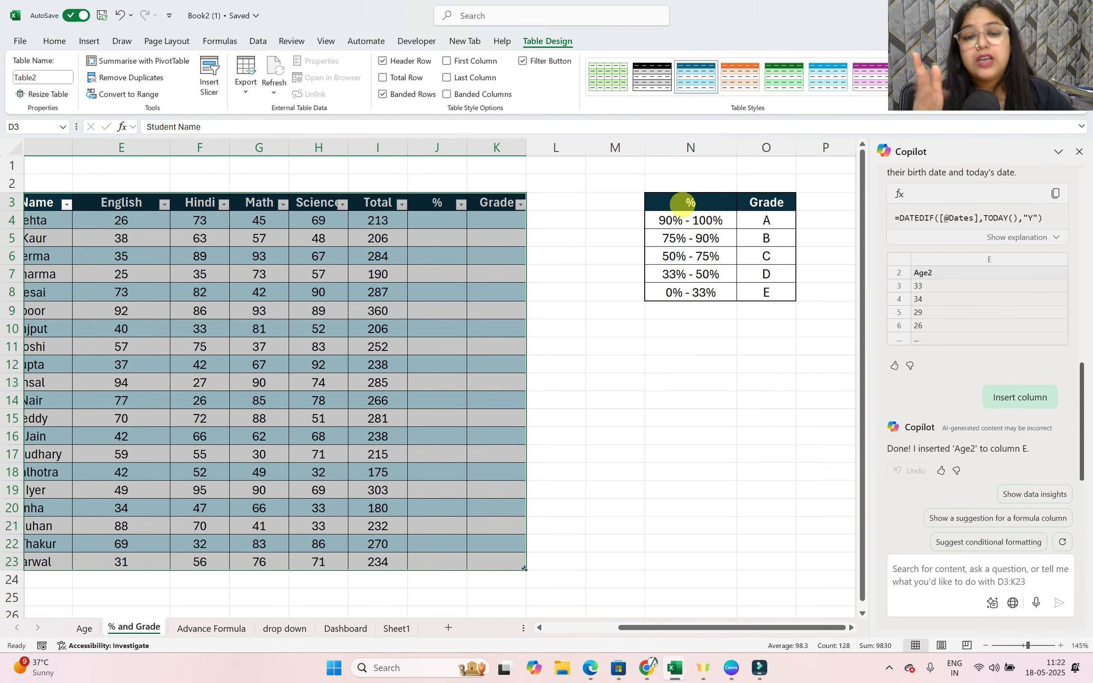
pyautogui.moveTo(690, 203); pyautogui.dragTo(778, 287)
pyautogui.hotkey('ctrl', 't')
pyautogui.click(433, 240)
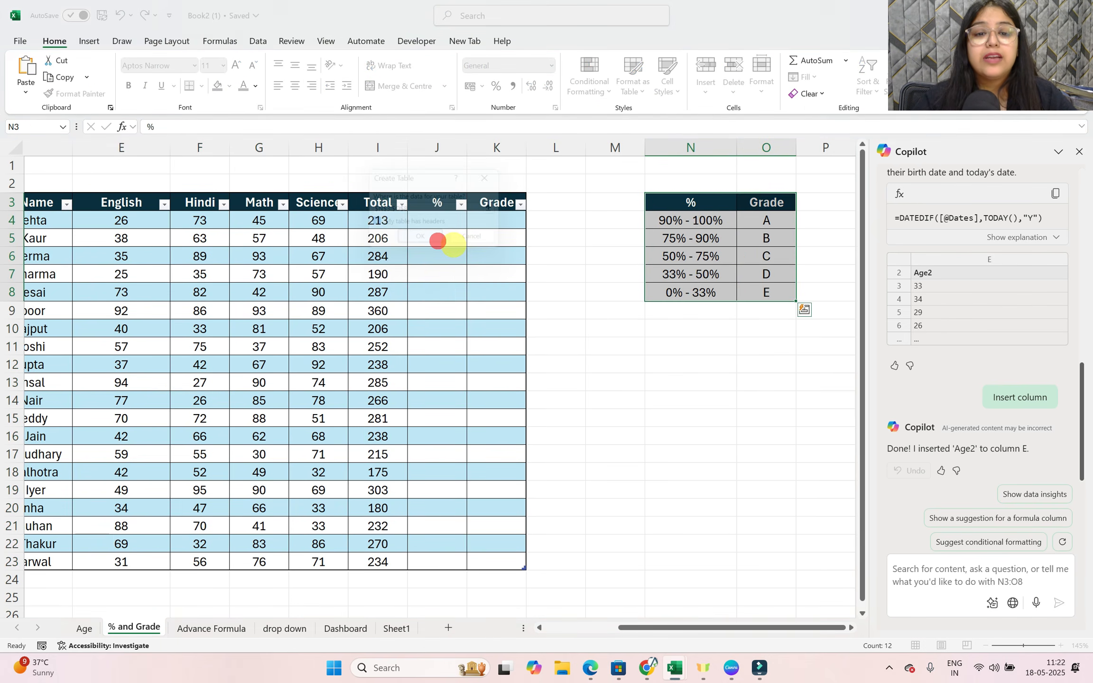
pyautogui.click(753, 412)
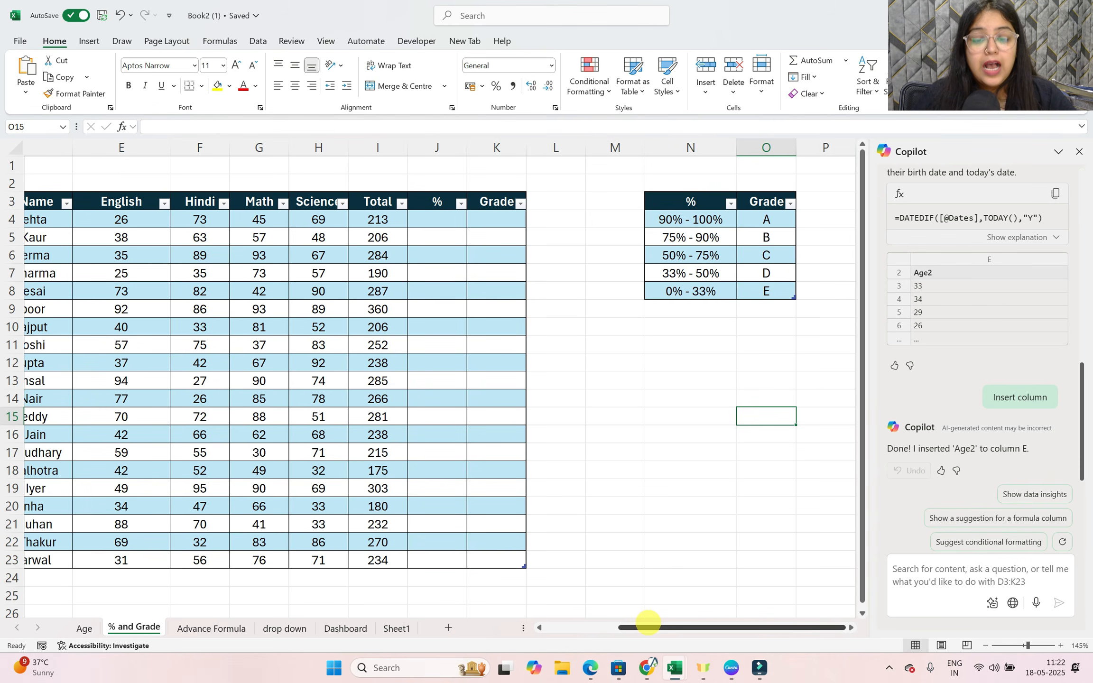
# Ask Copilot to "Calculate % and calculate grade with the help of 2nd table" for the student marks table.
pyautogui.moveTo(649, 627); pyautogui.dragTo(610, 624)
pyautogui.click(949, 570)
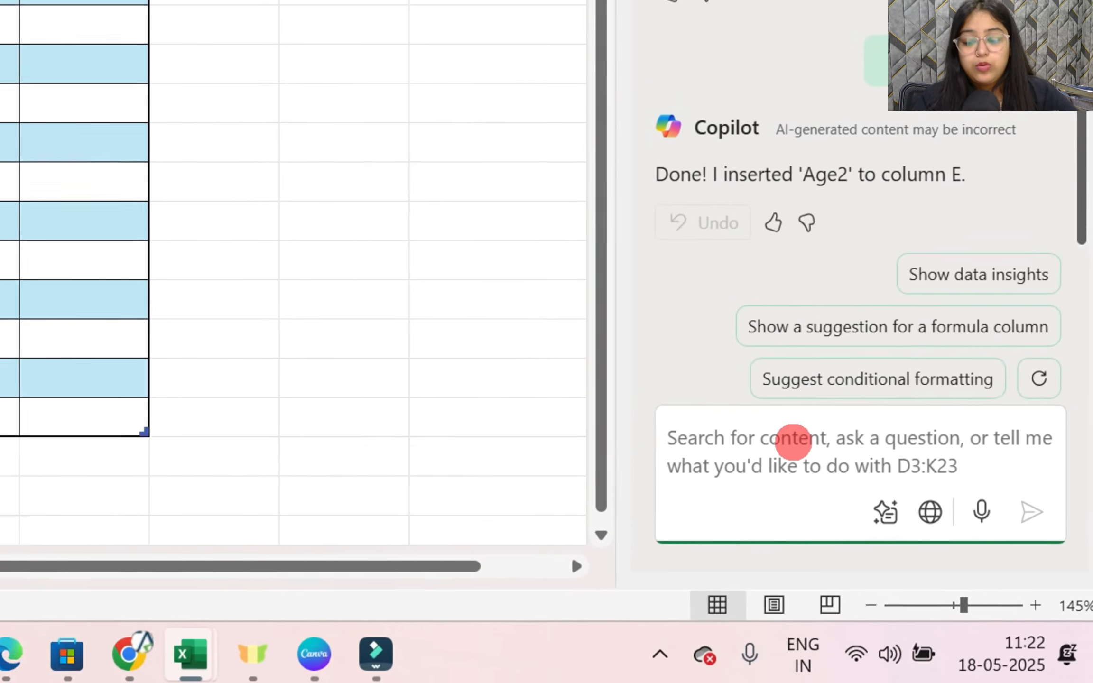
pyautogui.write('Ca')
pyautogui.write('lcula')
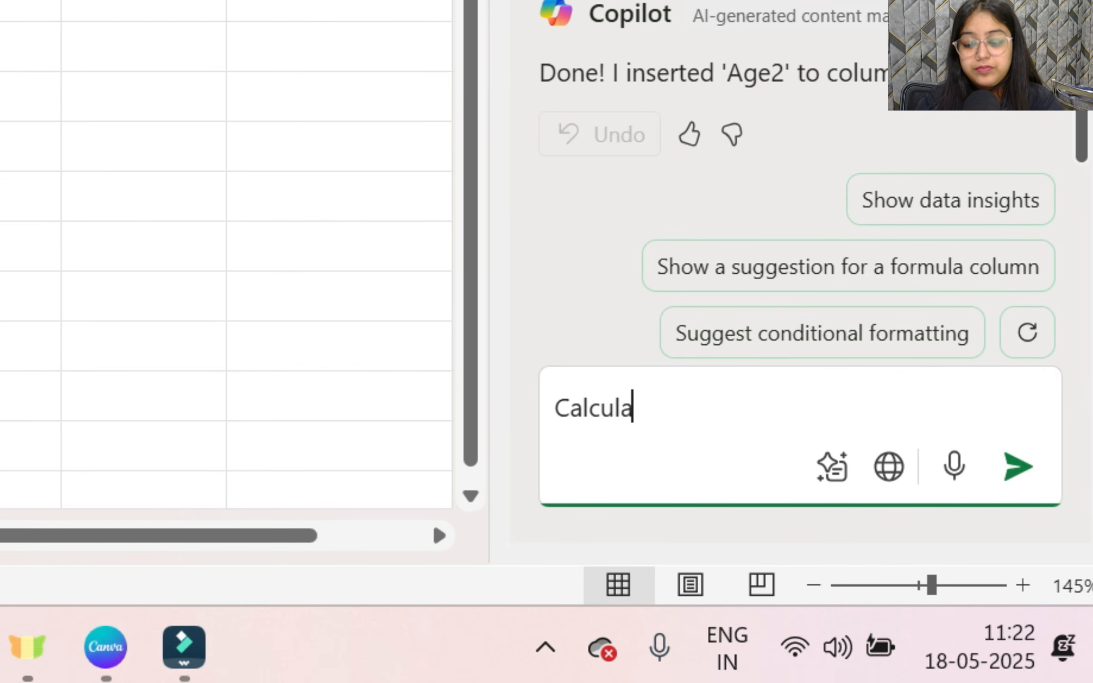
pyautogui.write('te % an')
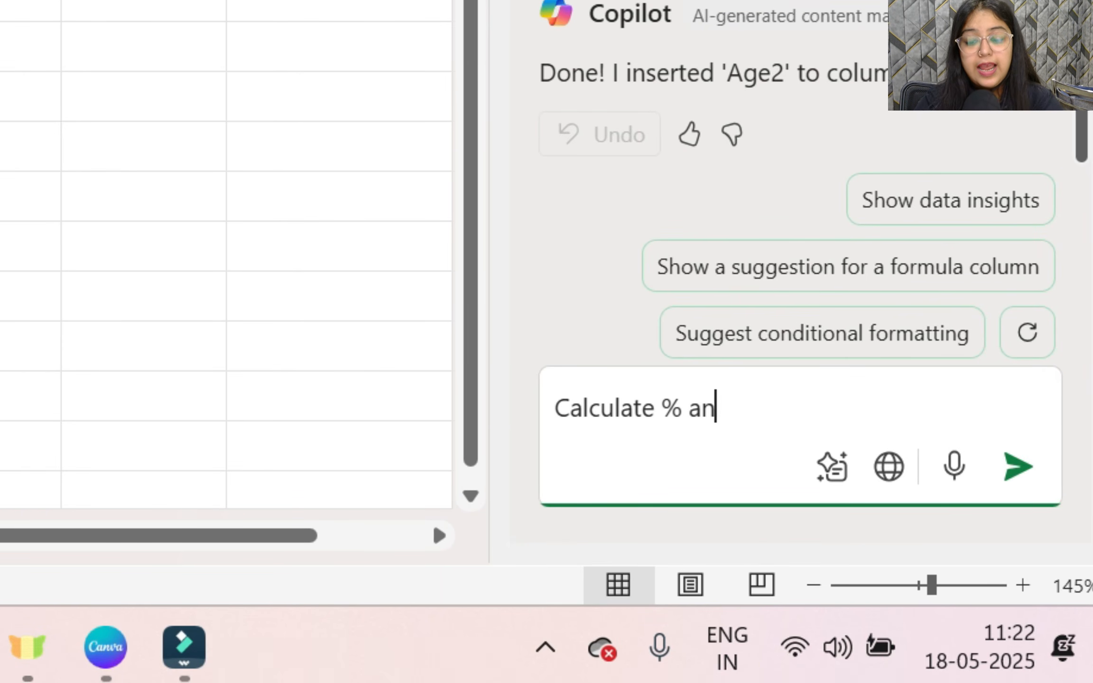
pyautogui.write('d calcukae')
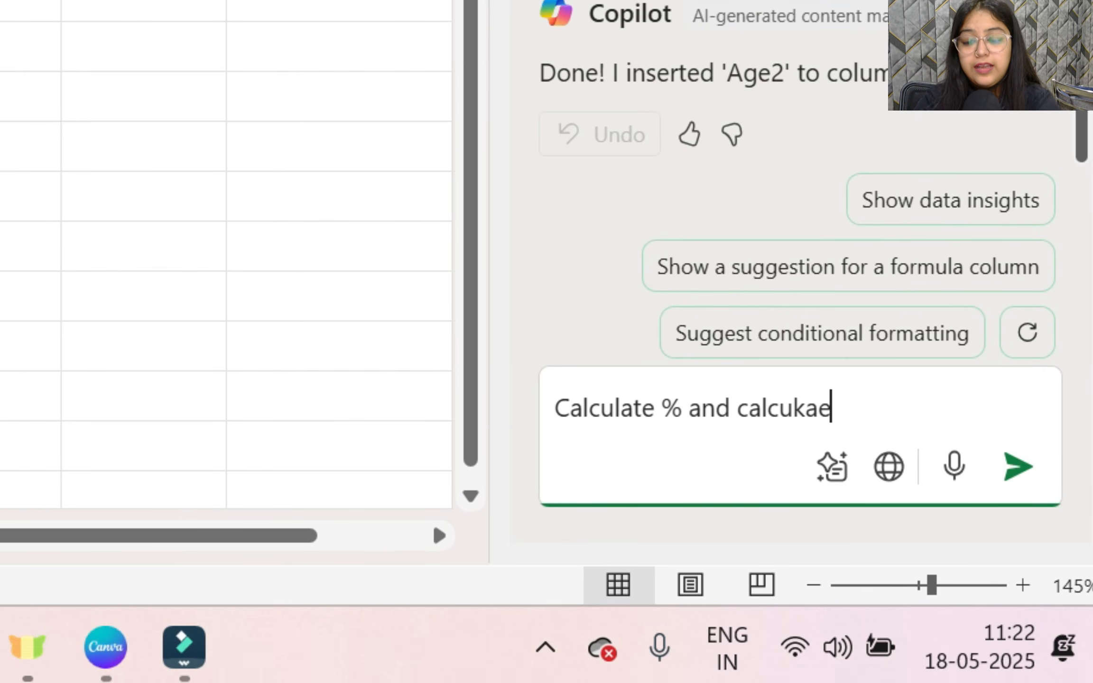
pyautogui.press('BackSpace')
pyautogui.press('BackSpace')
pyautogui.press('BackSpace')
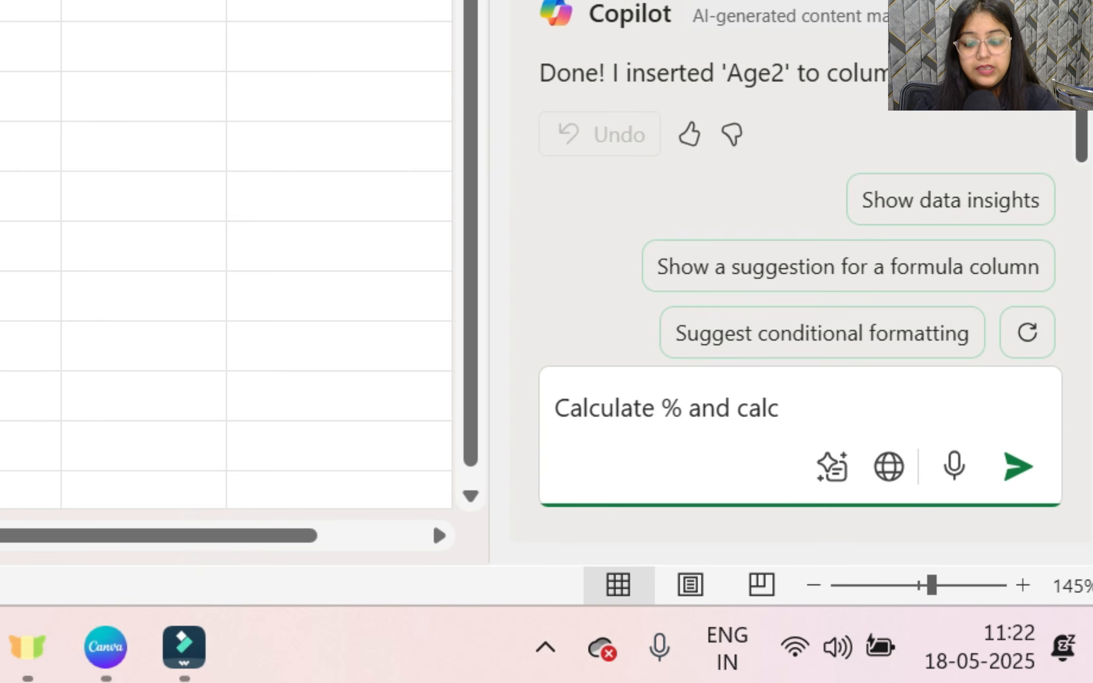
pyautogui.write('late grade')
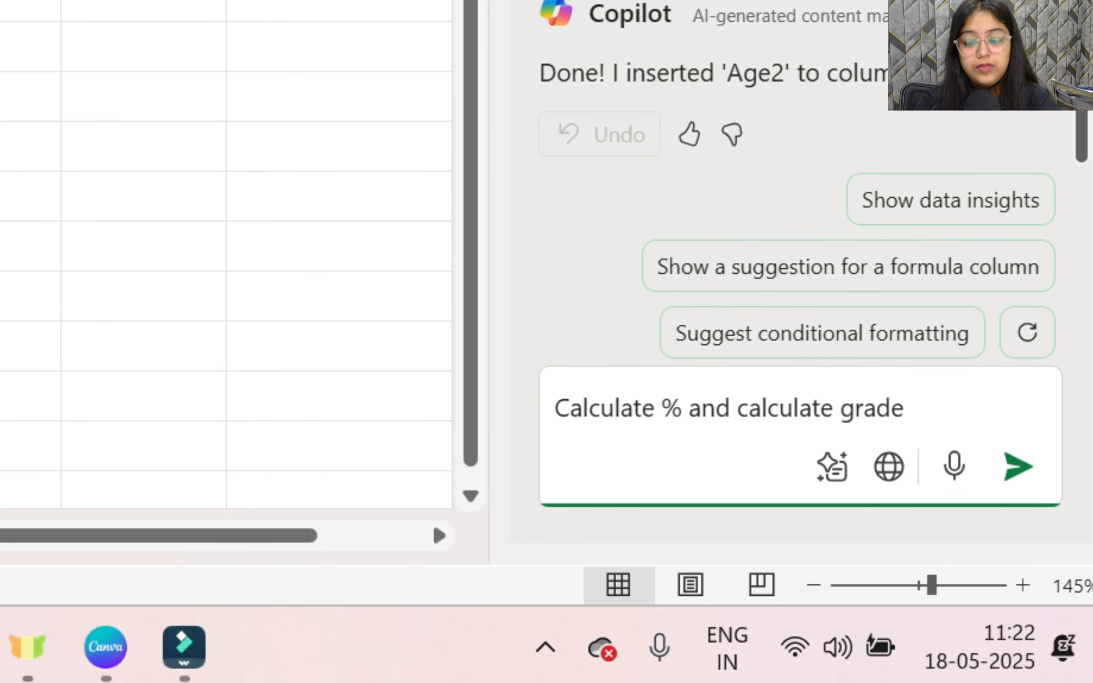
pyautogui.write(' with the helpo')
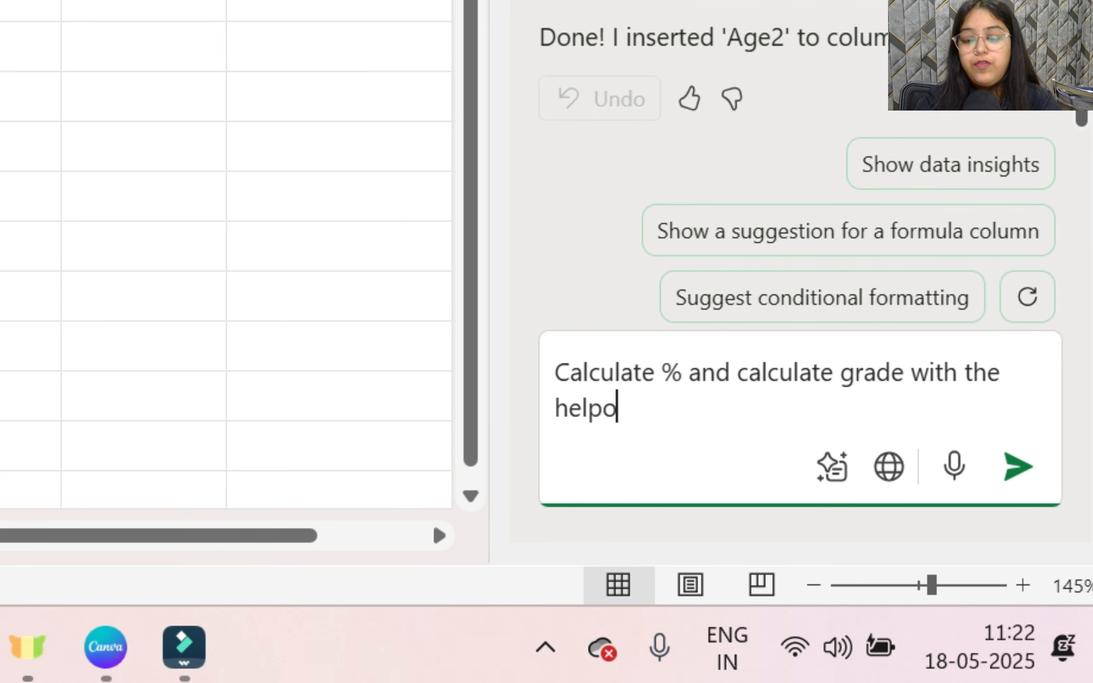
pyautogui.write('of 2nd ta')
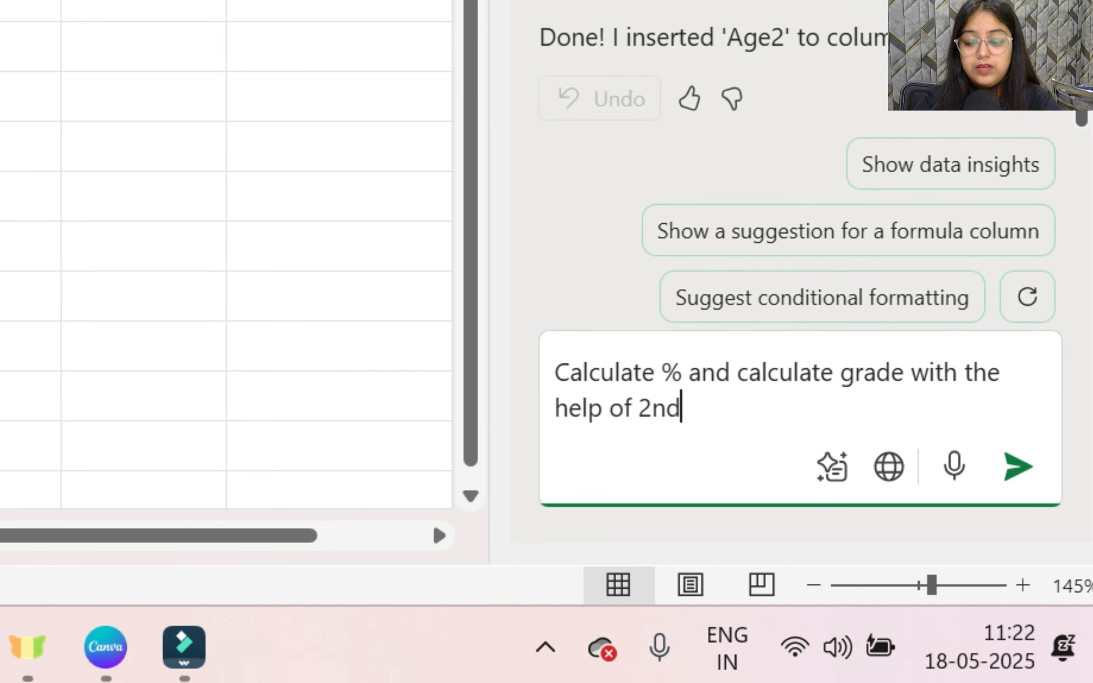
pyautogui.write('ble')
pyautogui.press('Return')
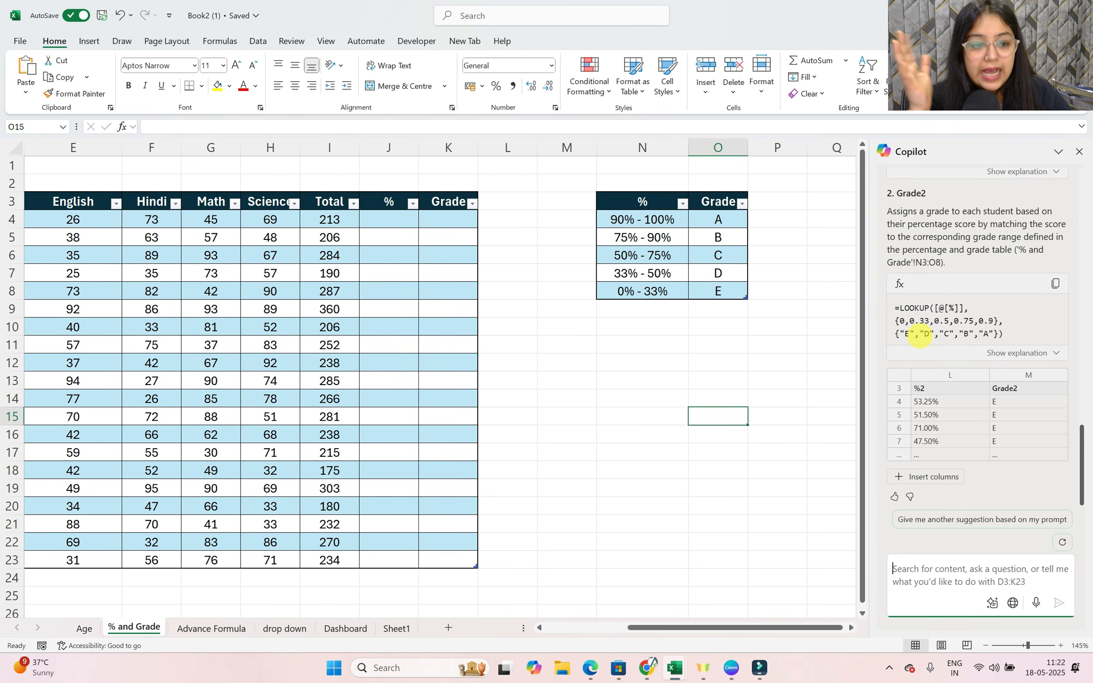
# Insert two blank columns at column M, between the student marks table and the grade criteria table.
pyautogui.click(930, 477)
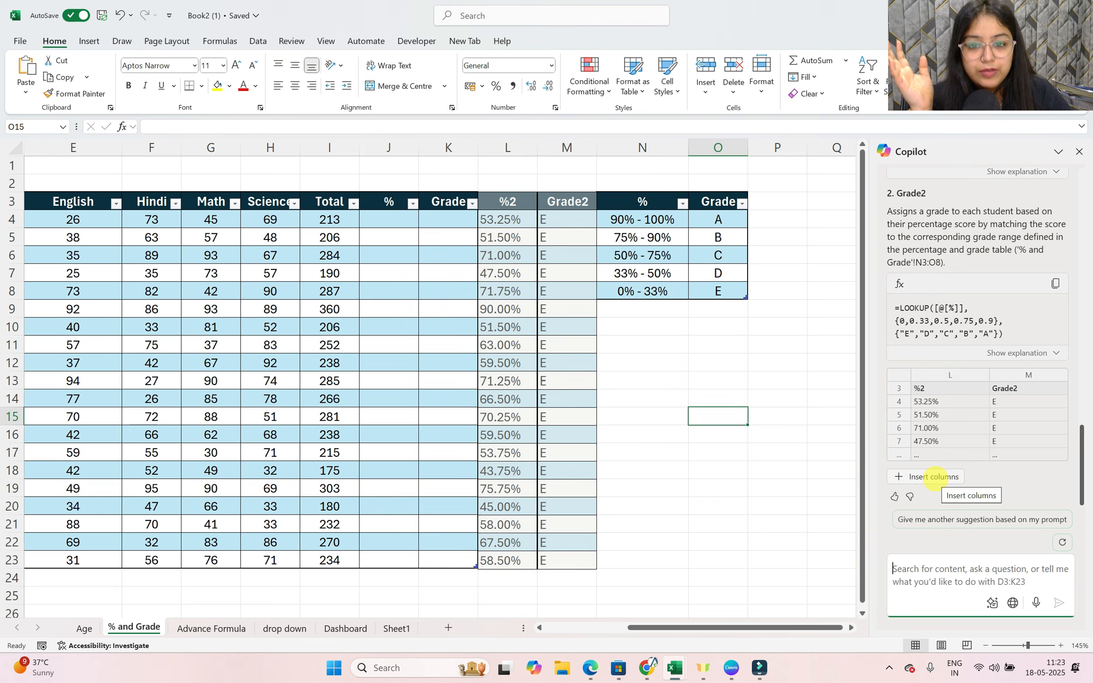
pyautogui.click(558, 147)
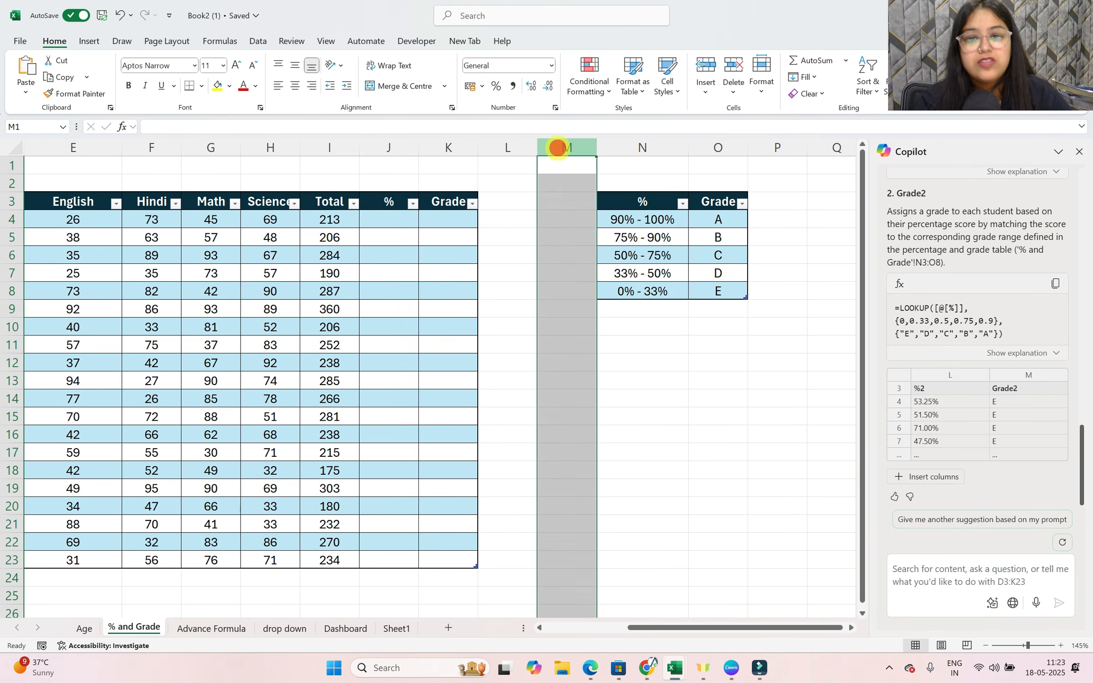
pyautogui.hotkey('ctrl', 'shift', '=')
pyautogui.hotkey('ctrl', 'shift', '=')
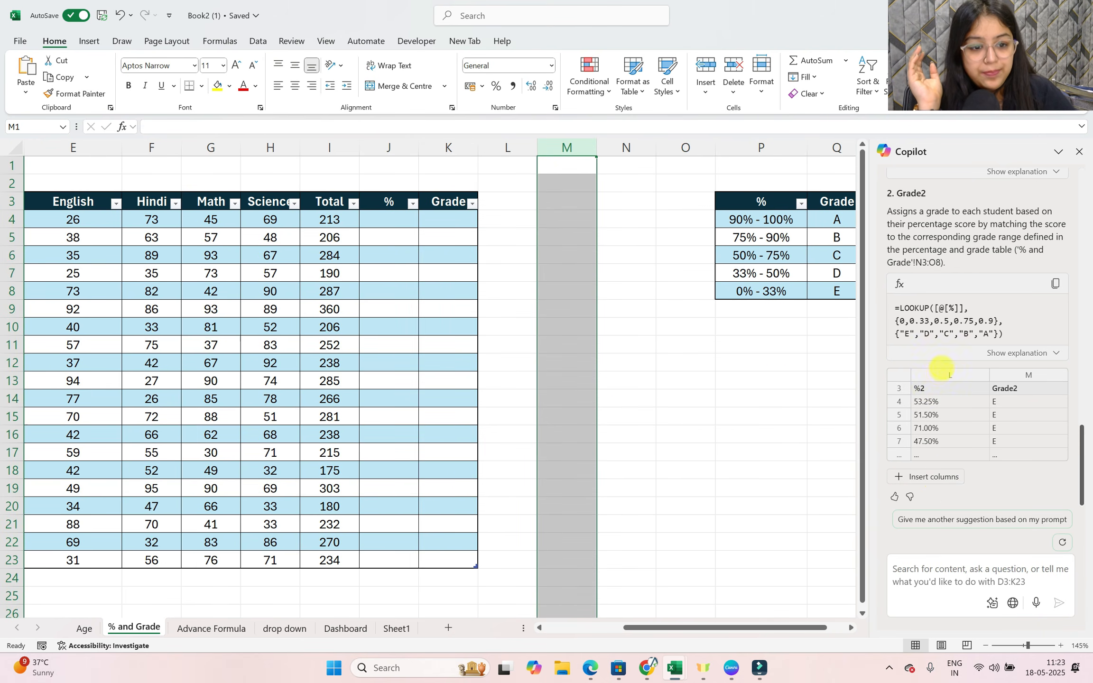
# Insert Copilot's suggested %2 and Grade2 columns into the marks table and check the grades in M4:M23.
pyautogui.click(925, 476)
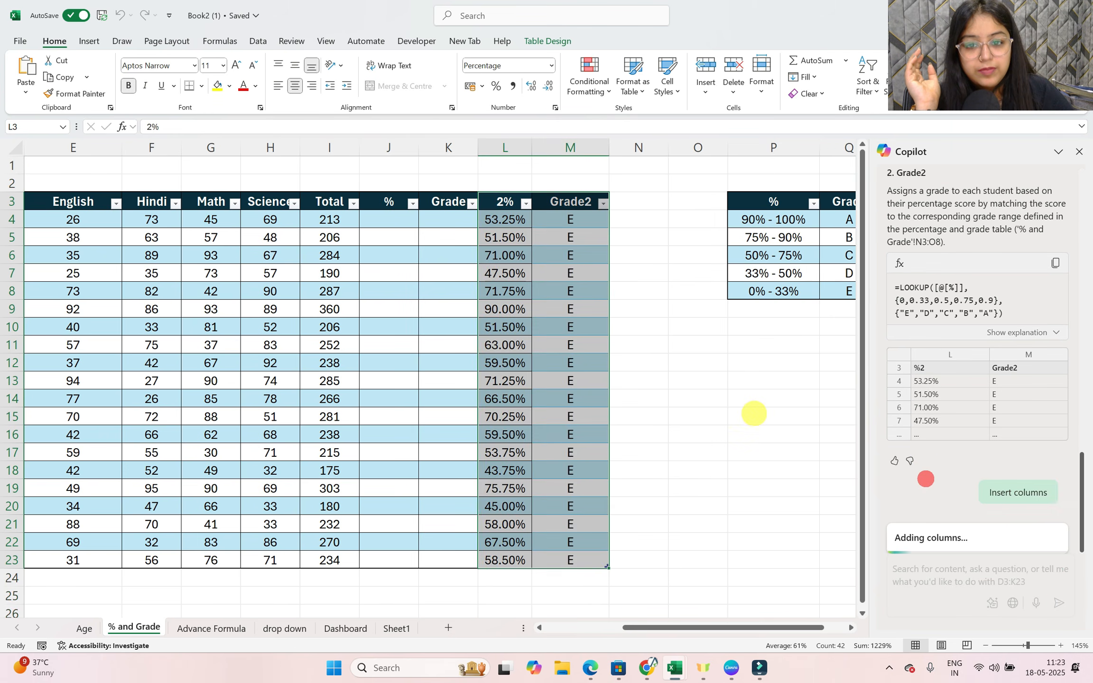
pyautogui.click(694, 399)
pyautogui.moveTo(570, 219); pyautogui.dragTo(570, 560)
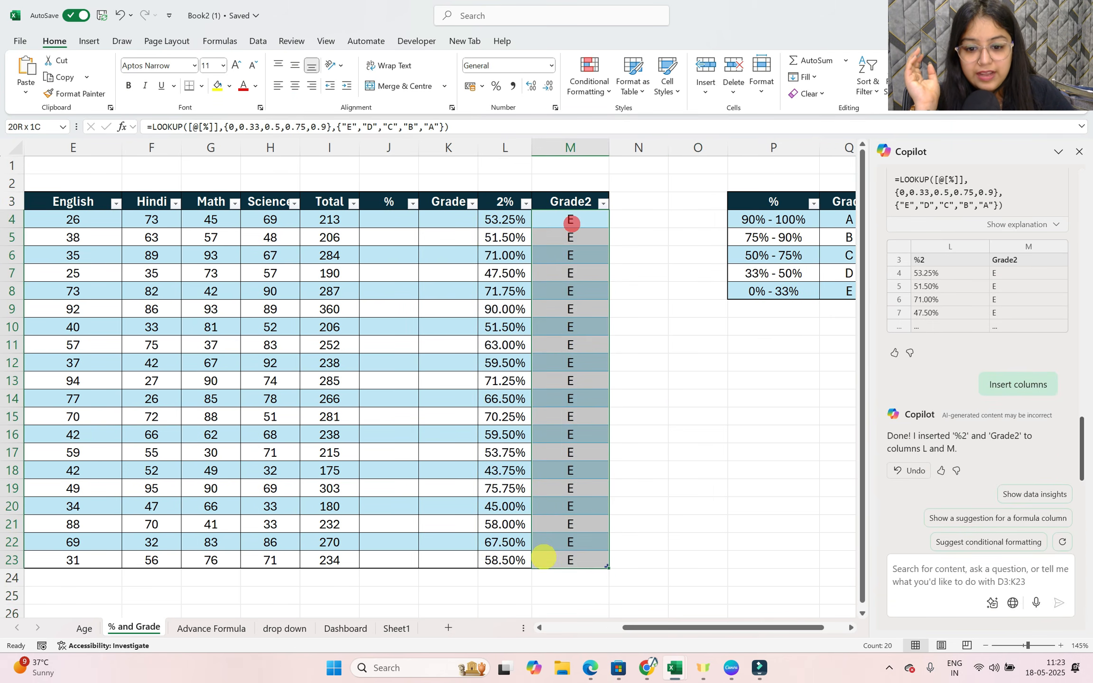
pyautogui.click(653, 453)
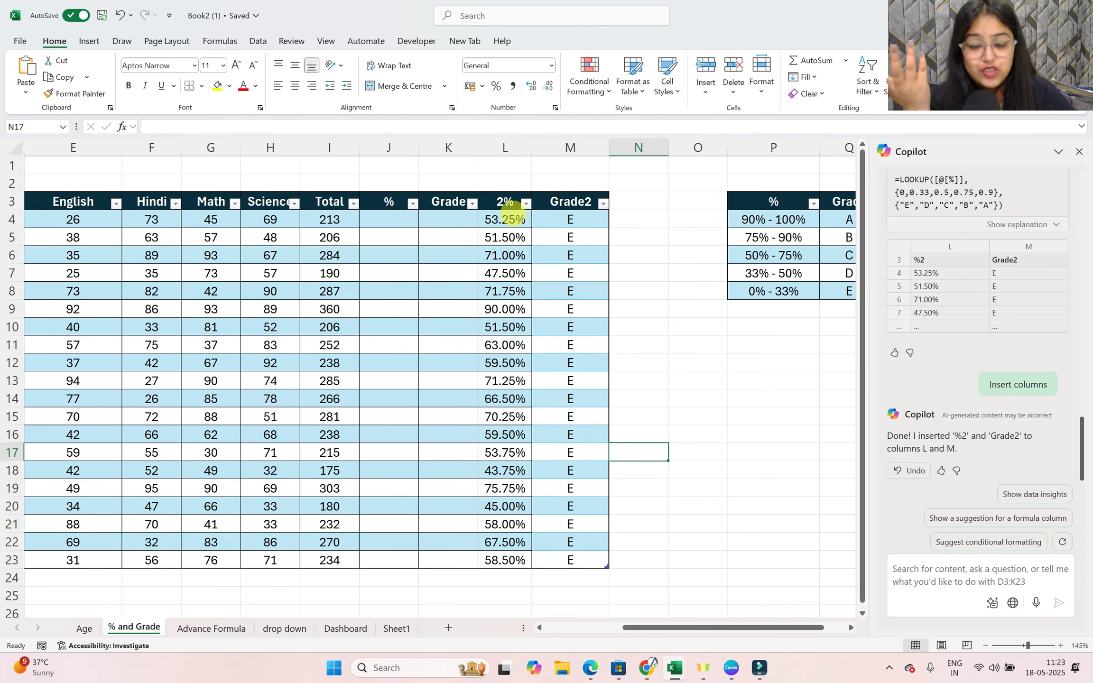
pyautogui.click(374, 205)
pyautogui.click(394, 219)
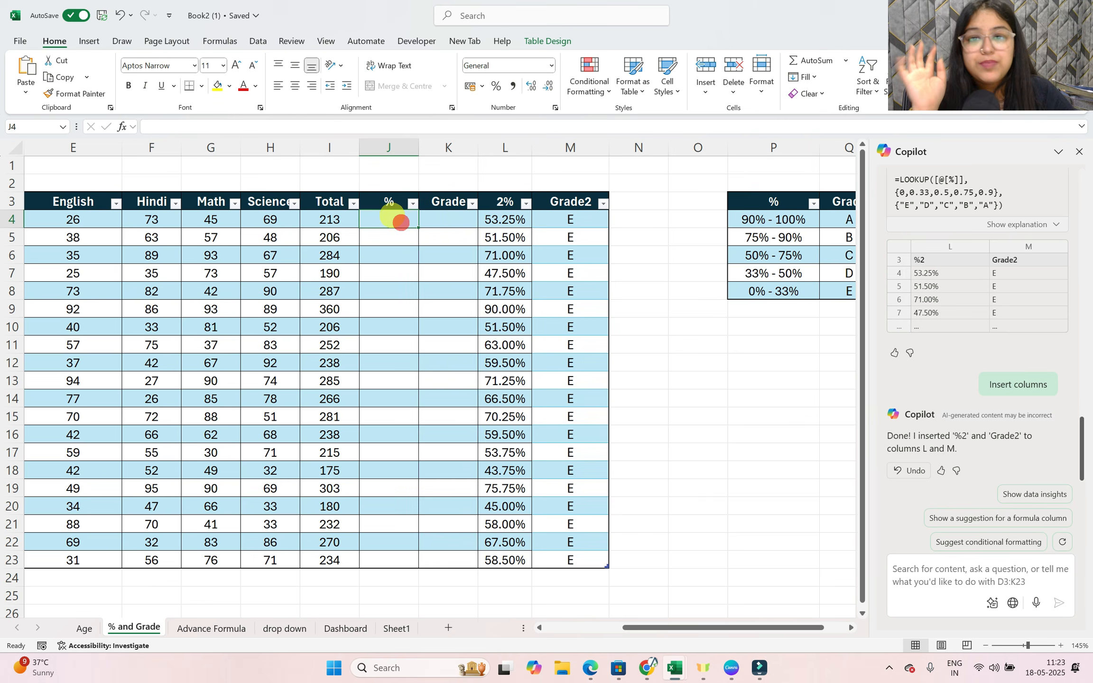
pyautogui.write('=')
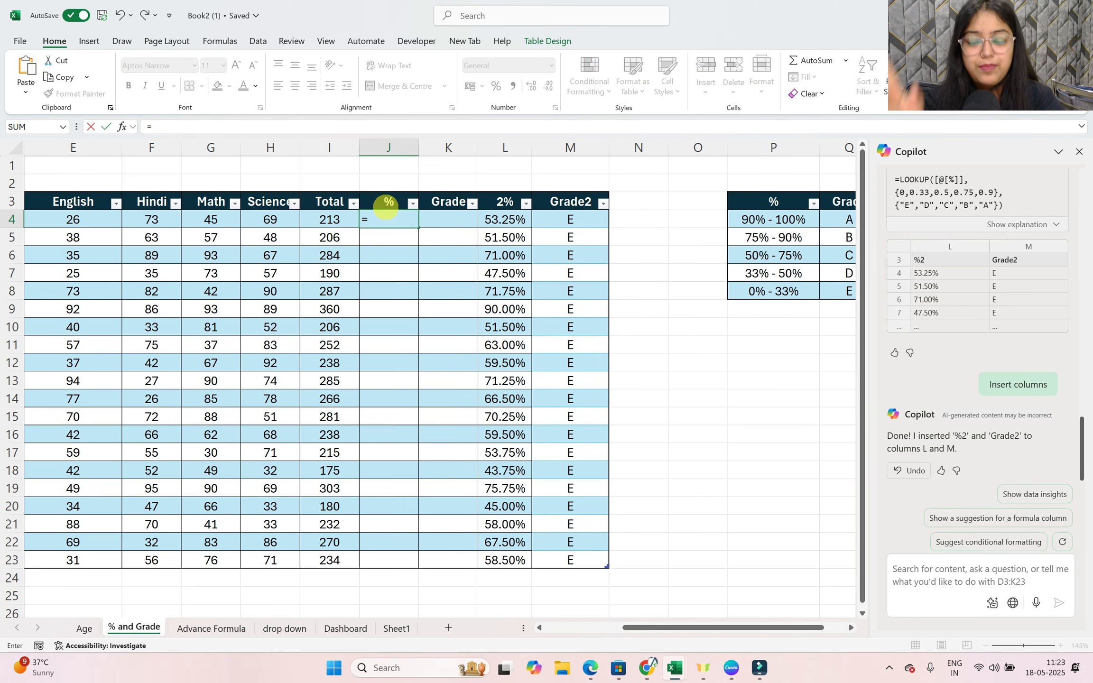
pyautogui.press('Left')
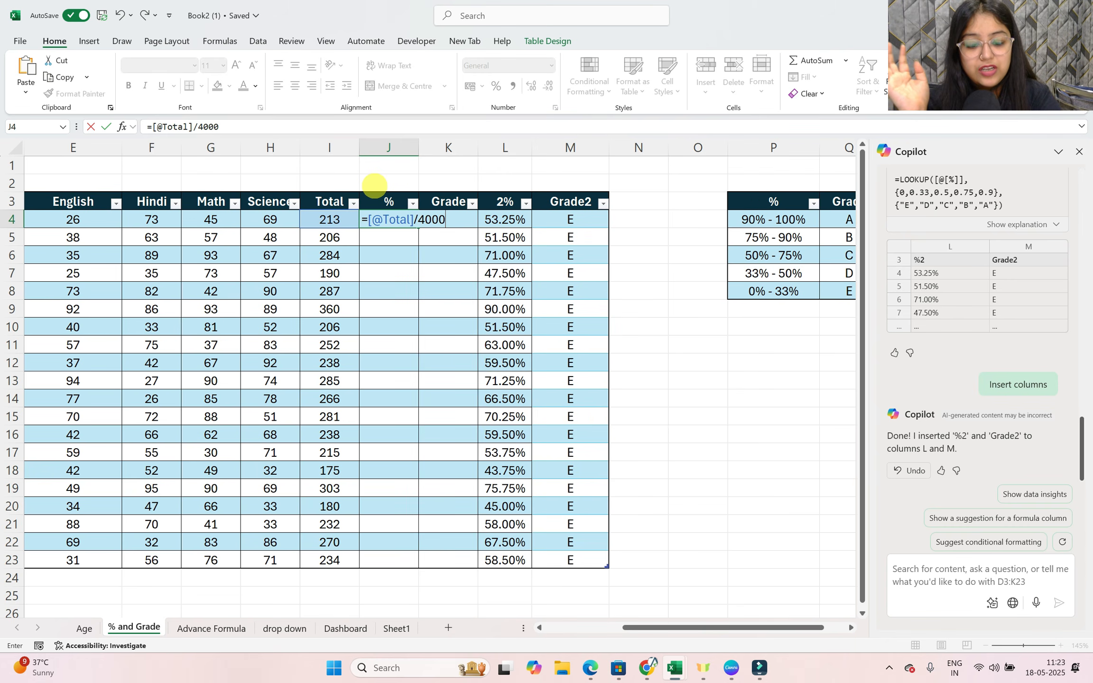
pyautogui.press('Return')
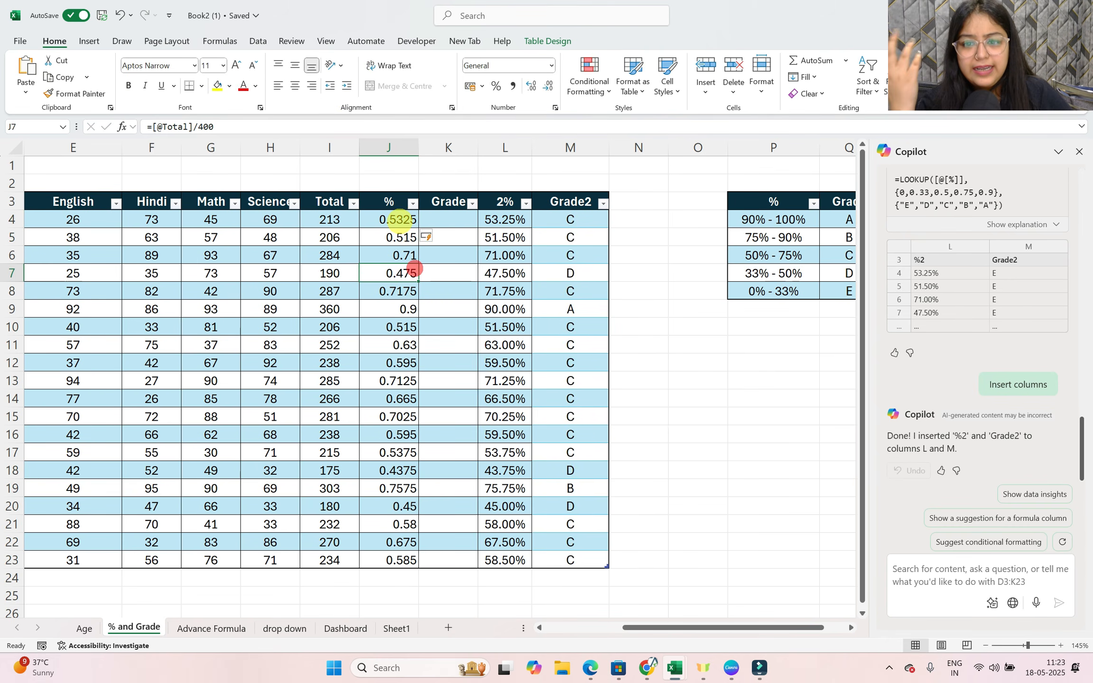
# Format the % column values in J4:J23 as percentages.
pyautogui.click(398, 220)
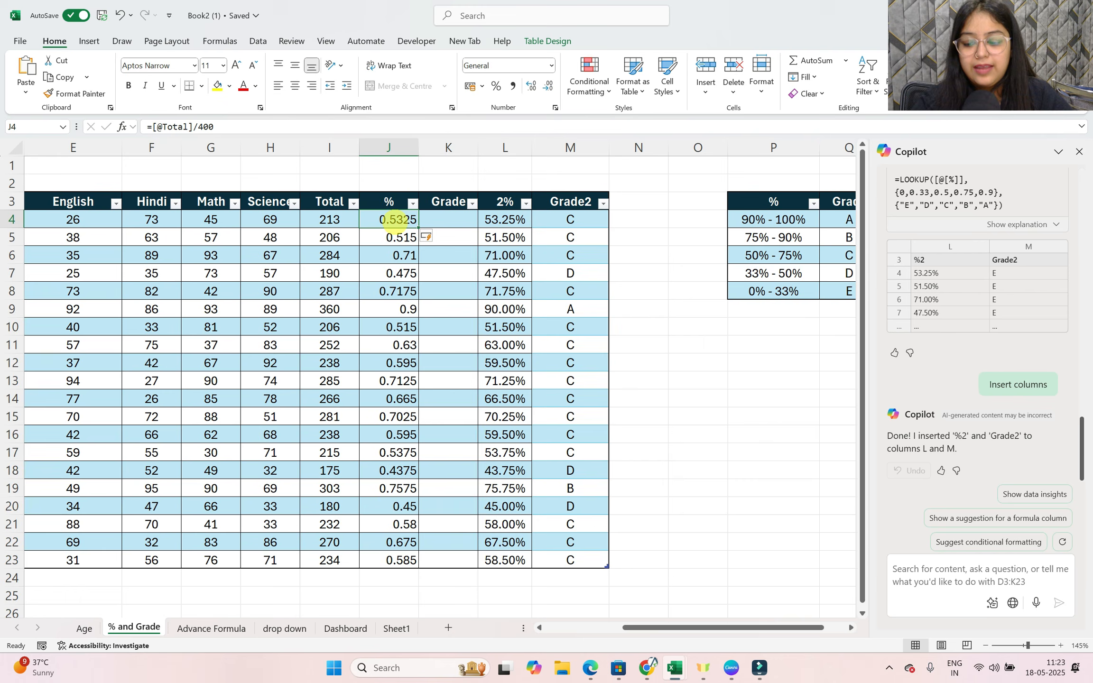
pyautogui.hotkey('ctrl', 'shift', 'Down')
pyautogui.click(496, 86)
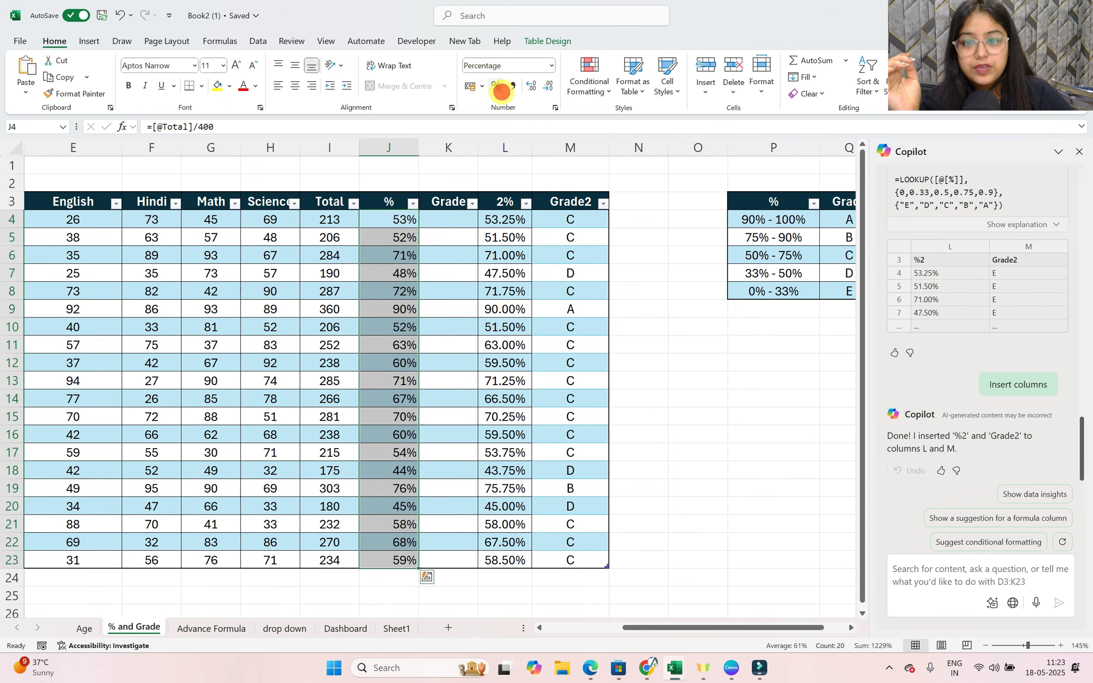
pyautogui.click(671, 411)
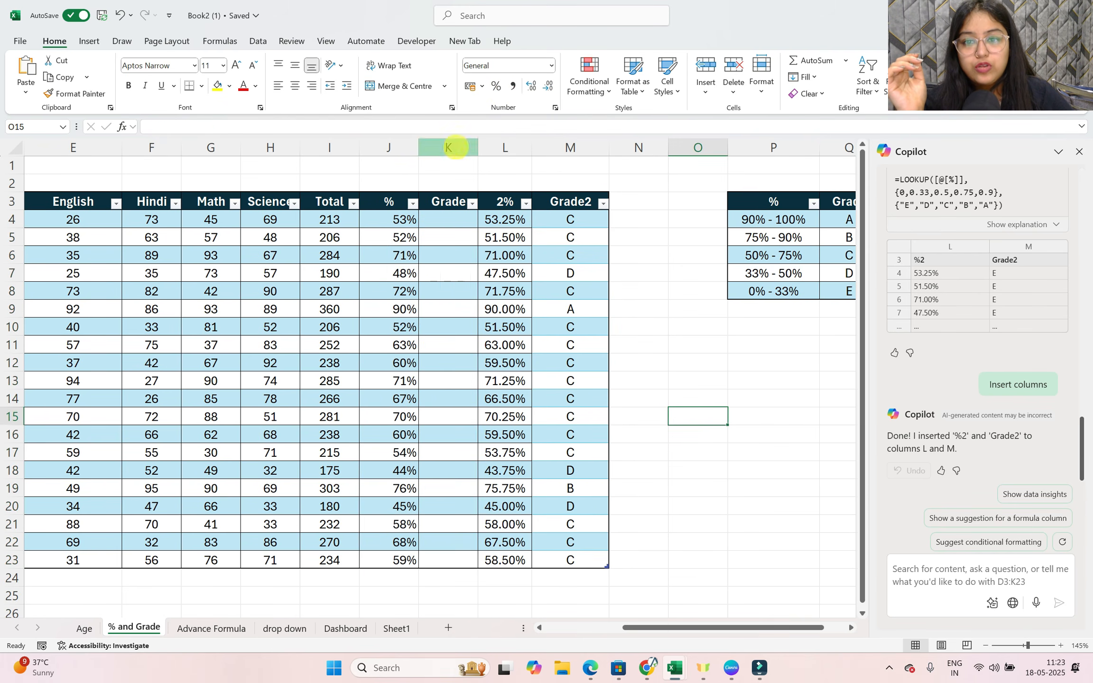
# Reduce the percentages in L4:L23 to zero decimal places.
pyautogui.moveTo(380, 222); pyautogui.dragTo(373, 562)
pyautogui.click(553, 86)
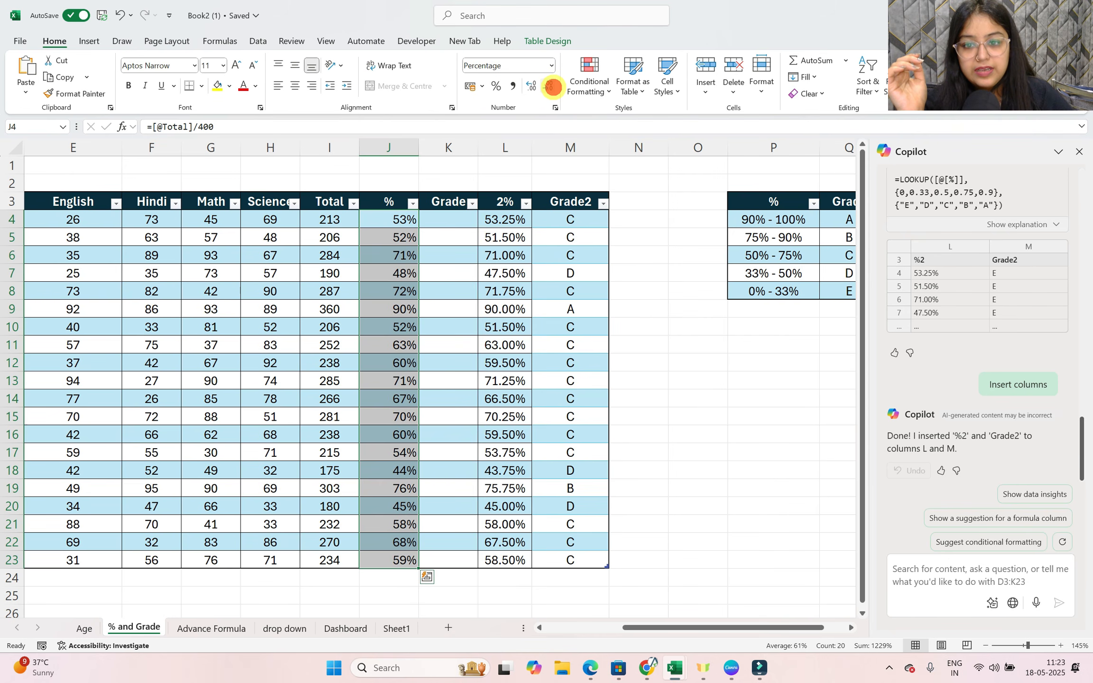
pyautogui.moveTo(519, 219); pyautogui.dragTo(485, 560)
pyautogui.click(528, 87)
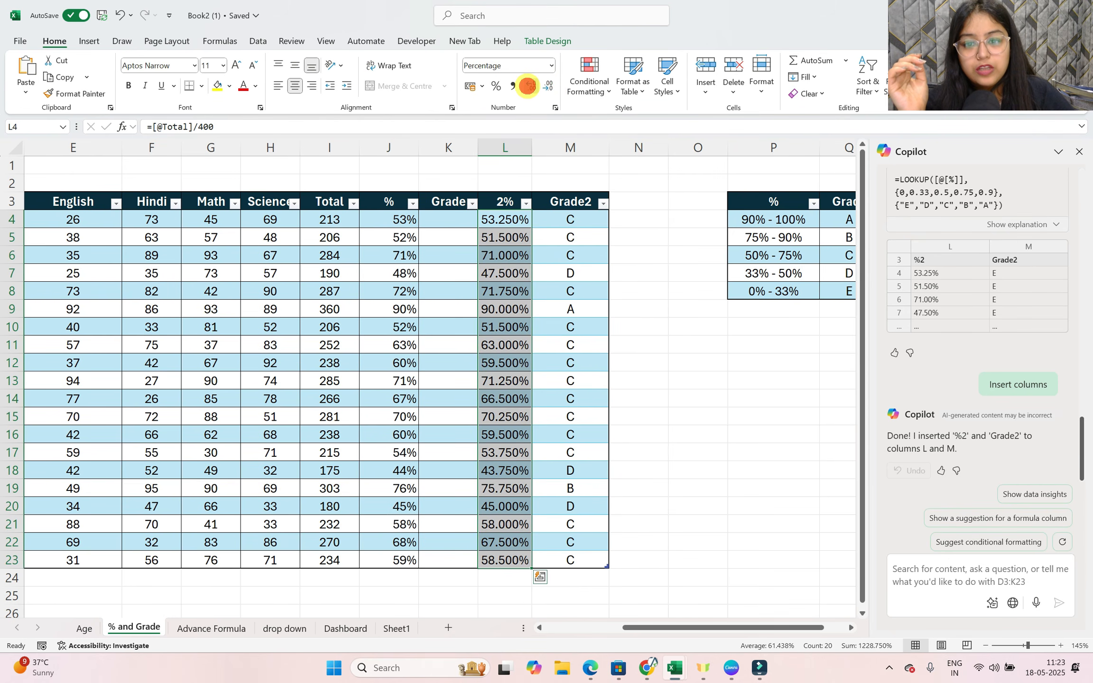
pyautogui.click(528, 87)
pyautogui.click(546, 86)
pyautogui.click(546, 86)
pyautogui.click(547, 87)
pyautogui.click(546, 87)
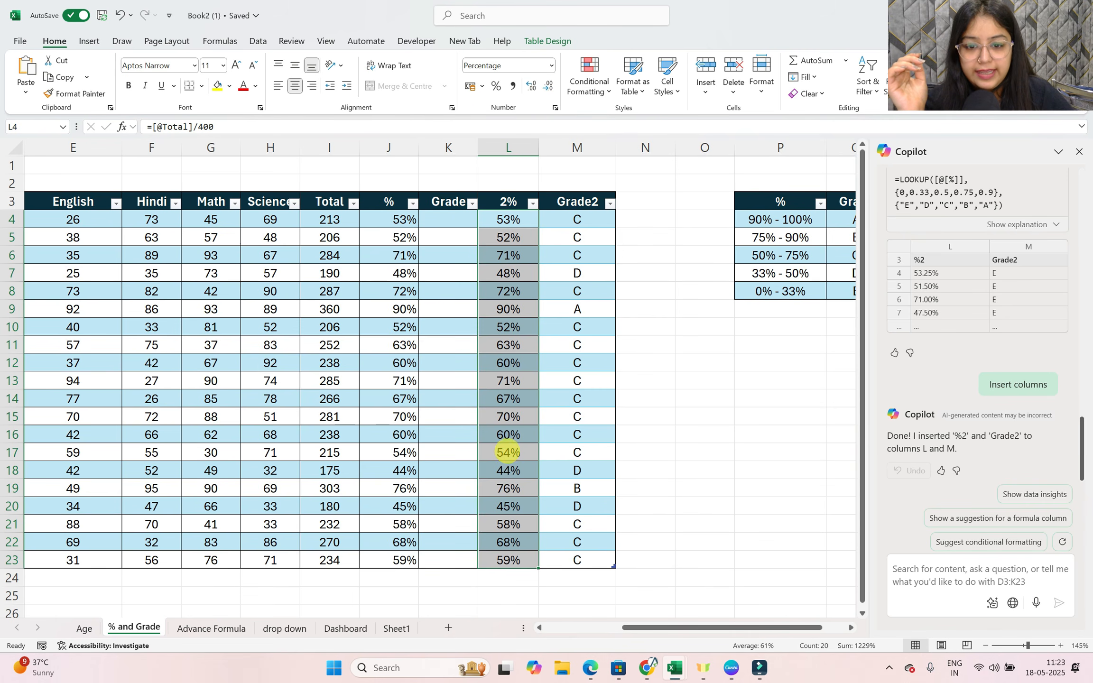
# Compare the Grade2 letters in M4:M23 with the matching percentages in column L.
pyautogui.moveTo(583, 220); pyautogui.dragTo(570, 554)
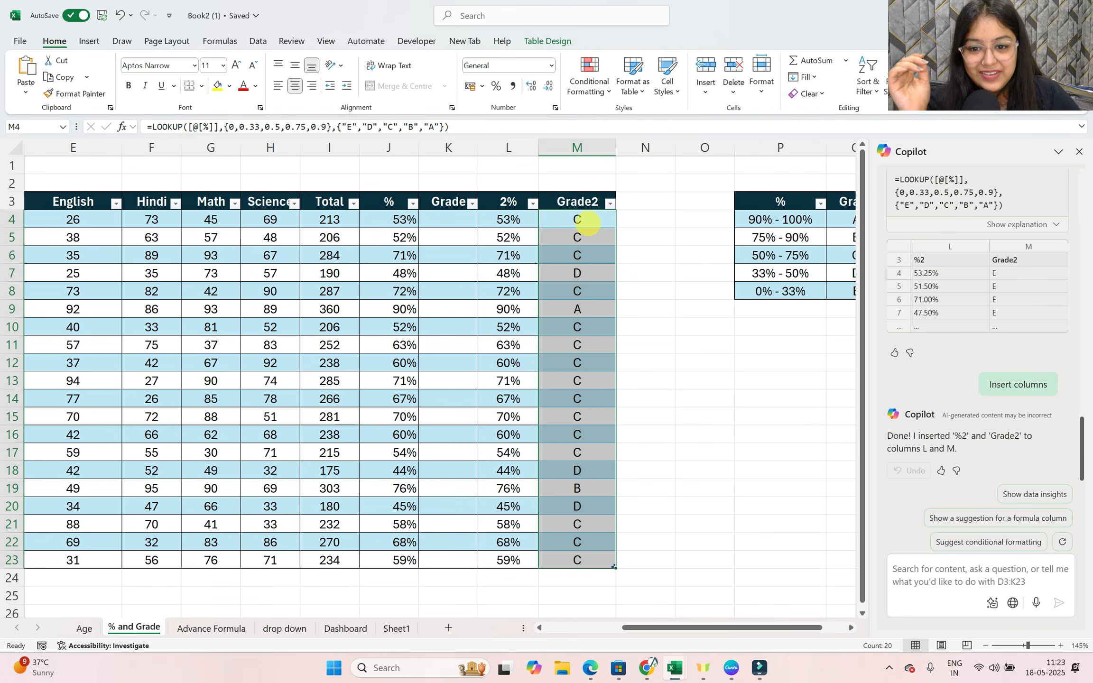
pyautogui.click(587, 223)
pyautogui.click(583, 255)
pyautogui.click(583, 294)
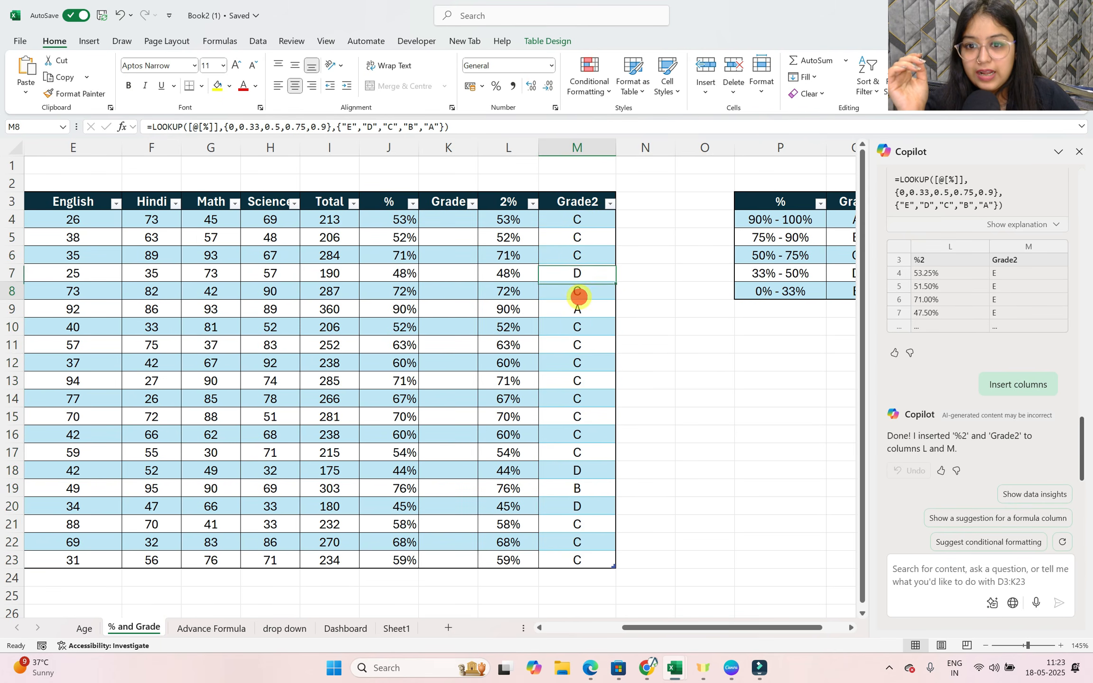
pyautogui.click(585, 332)
pyautogui.click(584, 378)
pyautogui.click(583, 411)
pyautogui.click(583, 472)
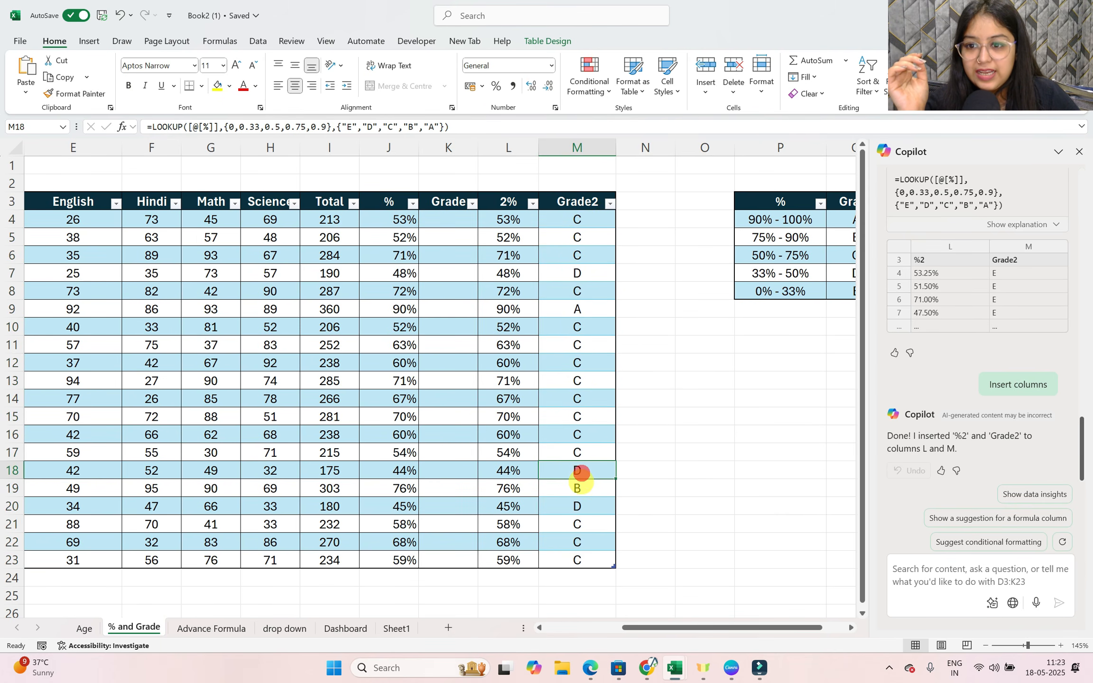
pyautogui.click(509, 235)
pyautogui.click(510, 290)
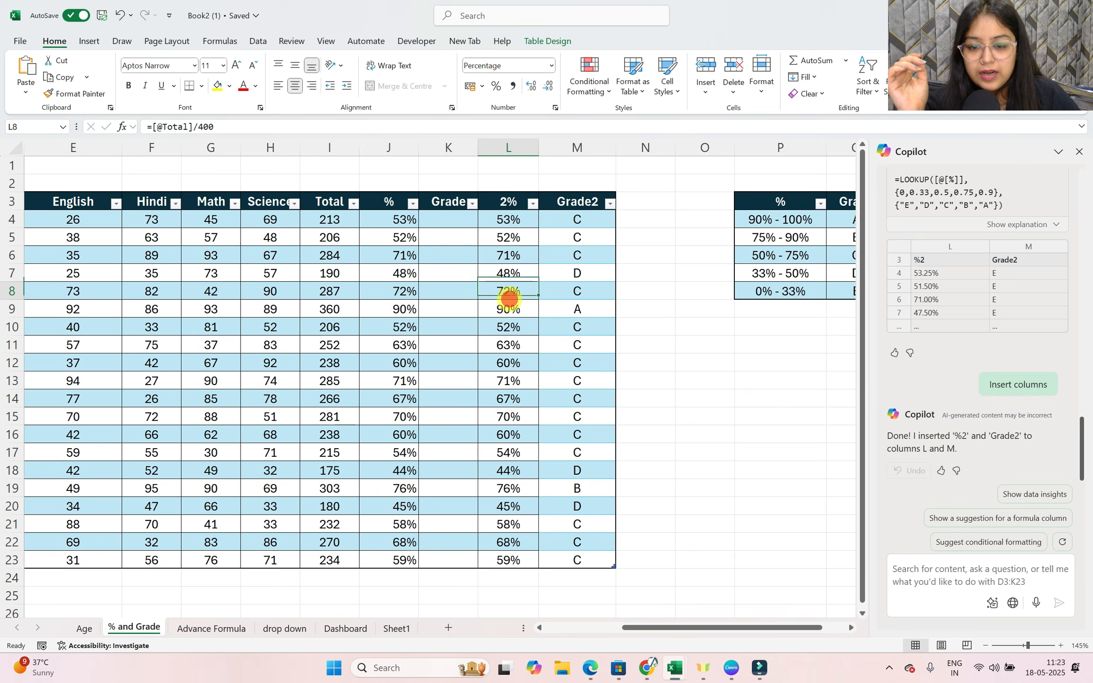
pyautogui.click(507, 332)
pyautogui.click(504, 362)
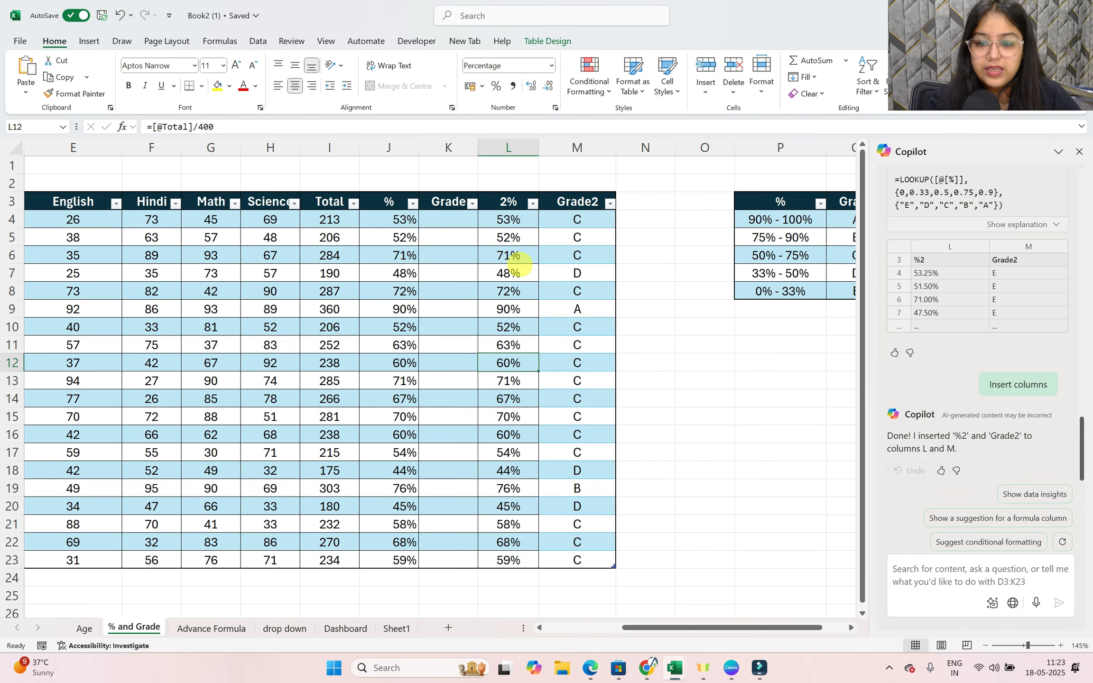
# Undo the decimal changes in column L, the percentage format in column J and the automatic formula fill below J4.
pyautogui.hotkey('ctrl', 'z')
pyautogui.hotkey('ctrl', 'z')
pyautogui.hotkey('ctrl', 'z')
pyautogui.hotkey('ctrl', 'z')
pyautogui.hotkey('ctrl', 'z')
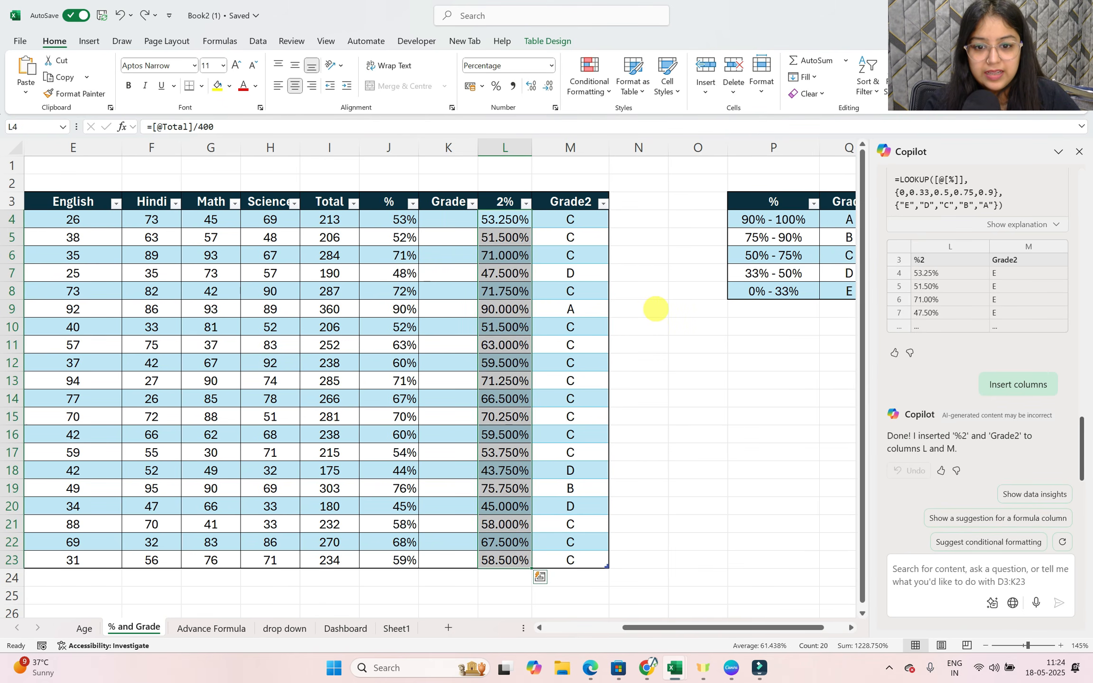
pyautogui.hotkey('ctrl', 'z')
pyautogui.hotkey('ctrl', 'z')
pyautogui.hotkey('ctrl', 'z')
pyautogui.hotkey('ctrl', 'z')
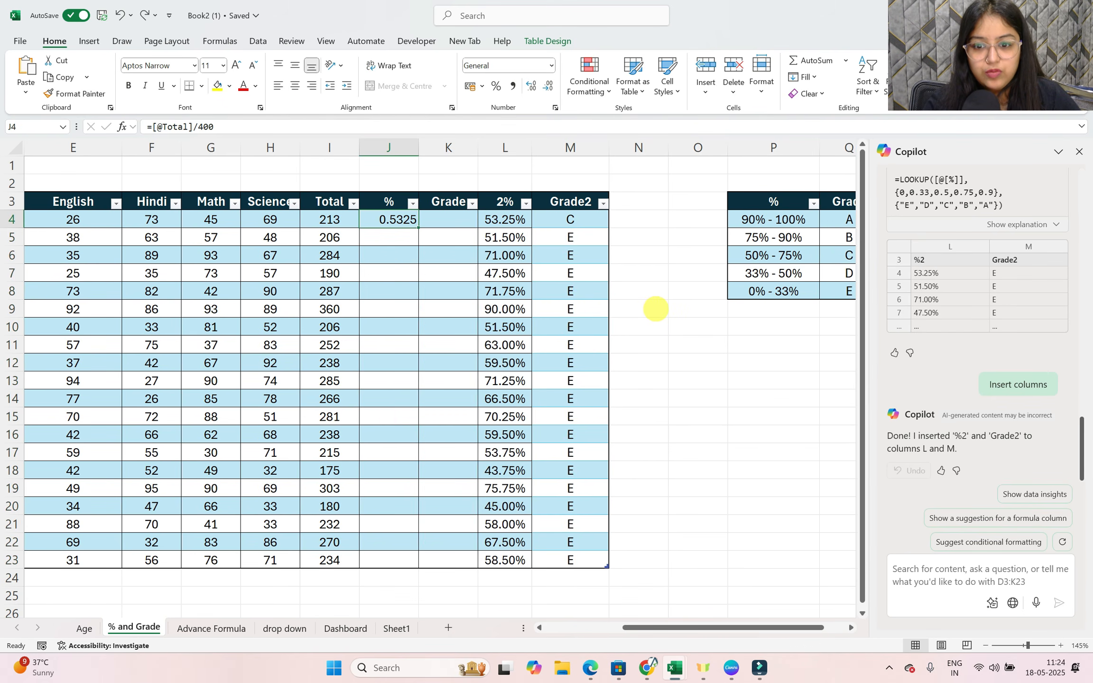
# Examine the Grade2 LOOKUP formula in M4 and the % column cells it refers to.
pyautogui.click(388, 235)
pyautogui.click(388, 262)
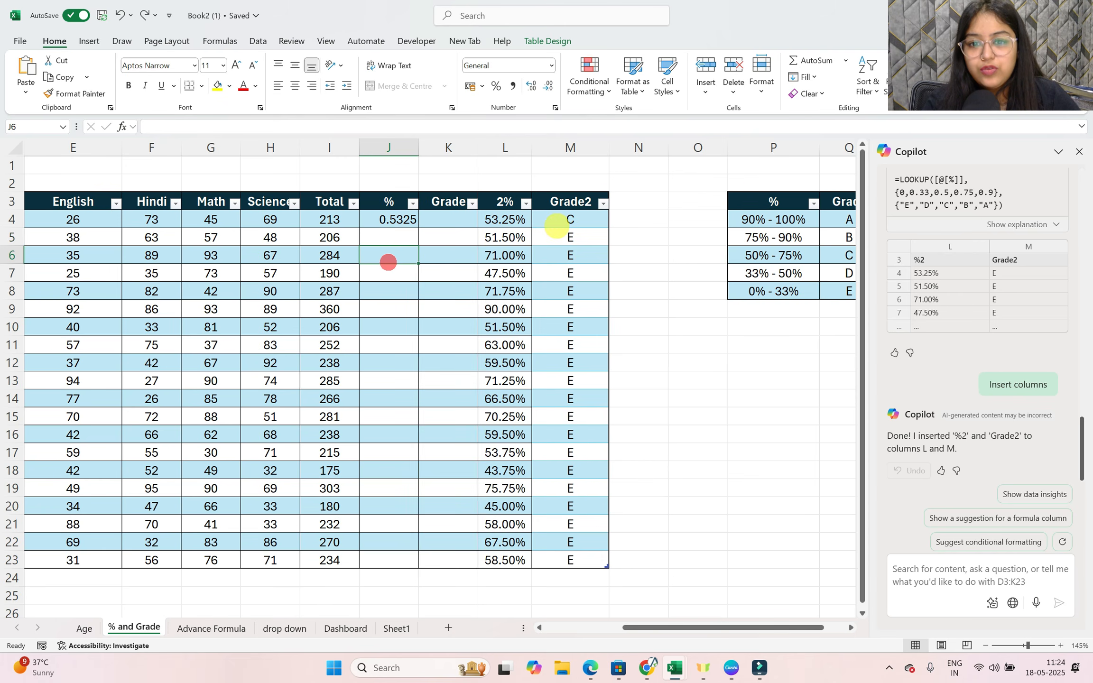
pyautogui.click(560, 220)
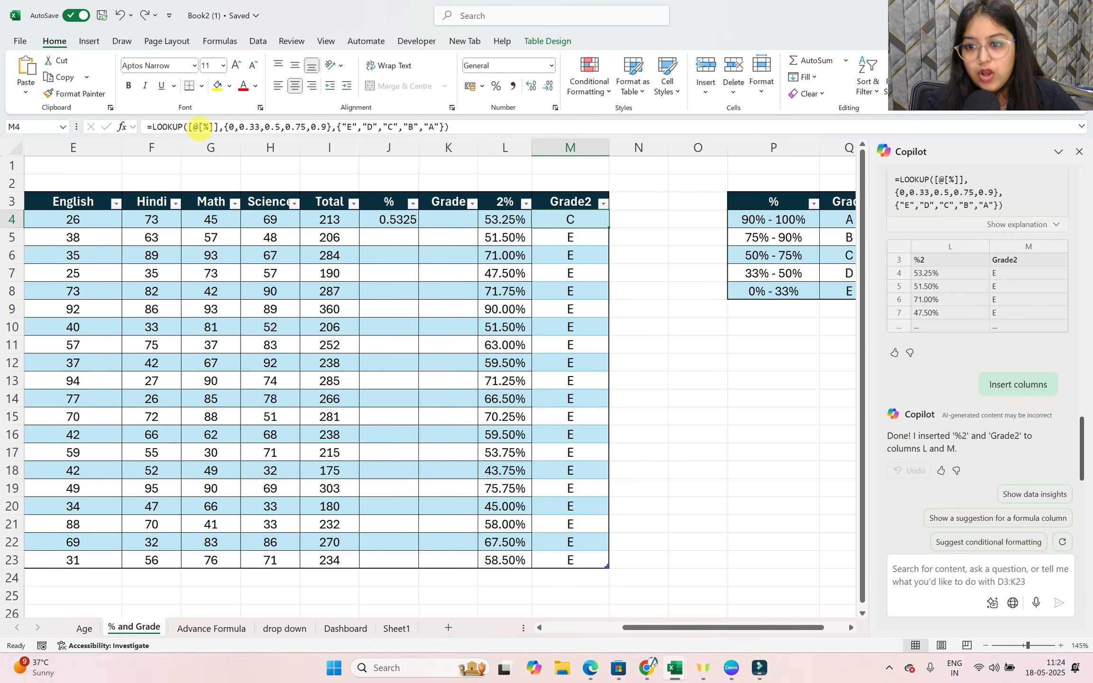
pyautogui.click(394, 230)
pyautogui.click(398, 261)
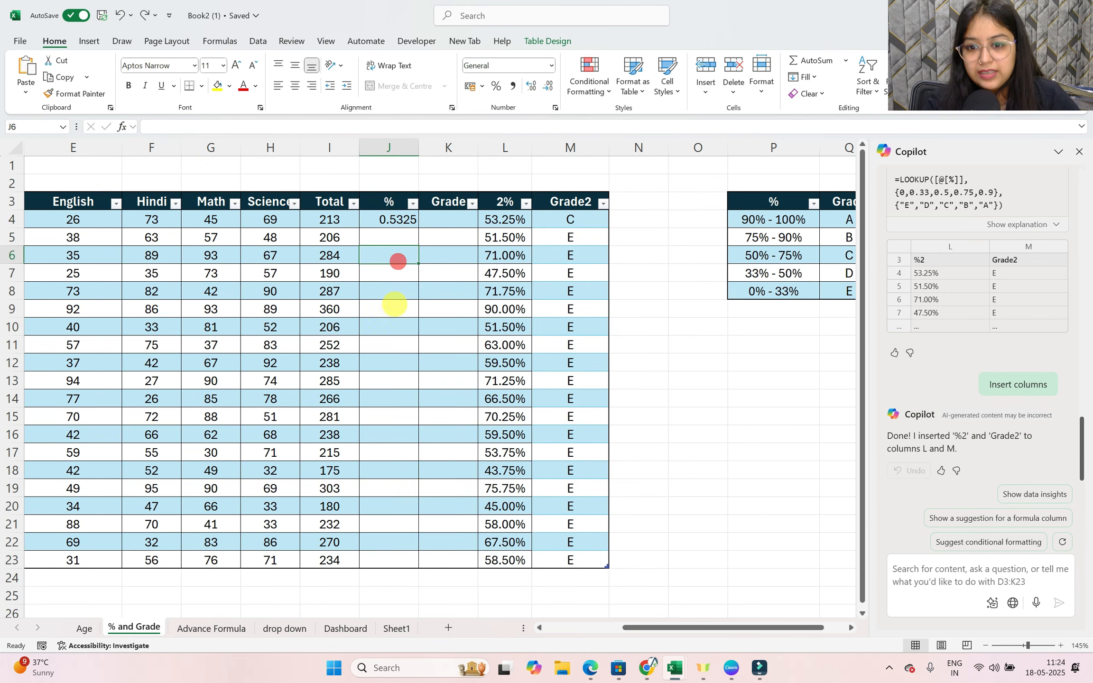
# Copy the percentages in L4:L23 into the % column starting at J4.
pyautogui.click(393, 308)
pyautogui.moveTo(386, 334); pyautogui.dragTo(386, 347)
pyautogui.moveTo(488, 221); pyautogui.dragTo(493, 557)
pyautogui.hotkey('ctrl', 'c')
pyautogui.click(384, 220)
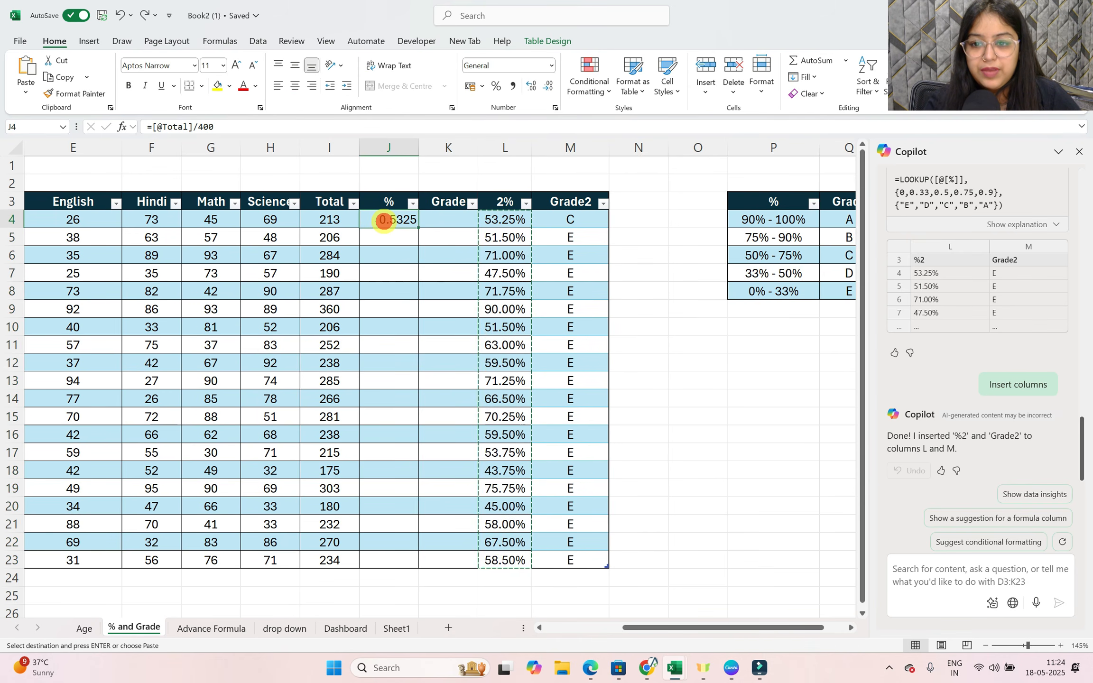
pyautogui.hotkey('ctrl', 'v')
pyautogui.click(565, 273)
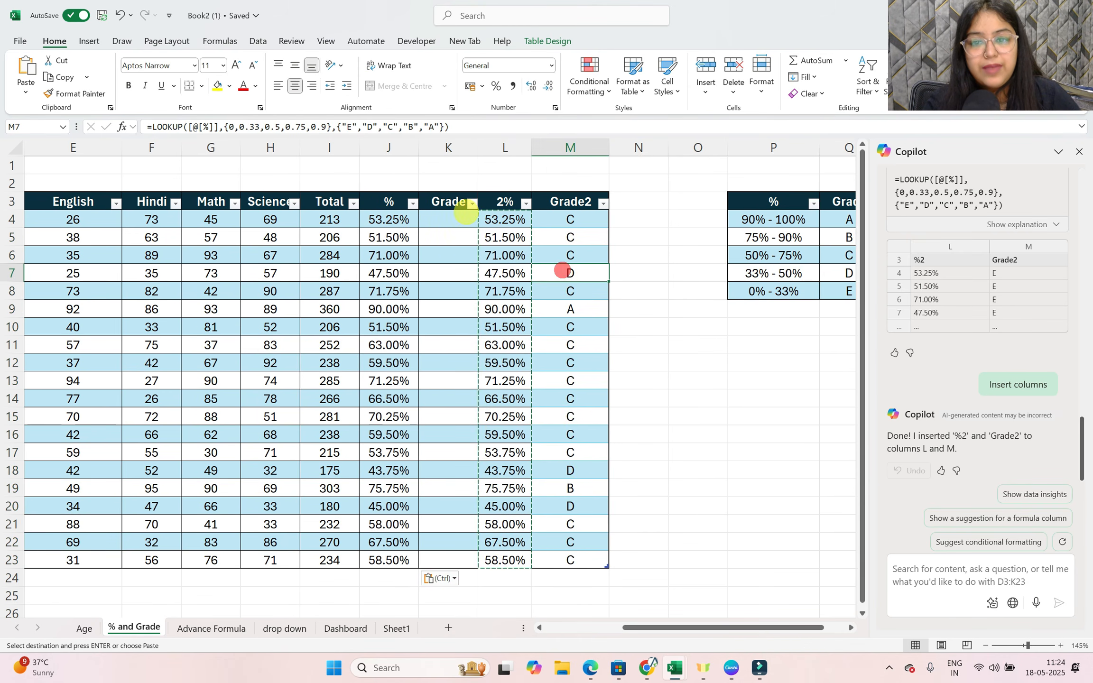
# Delete the empty Grade column K and the duplicate percentage column L.
pyautogui.moveTo(446, 147); pyautogui.dragTo(513, 151)
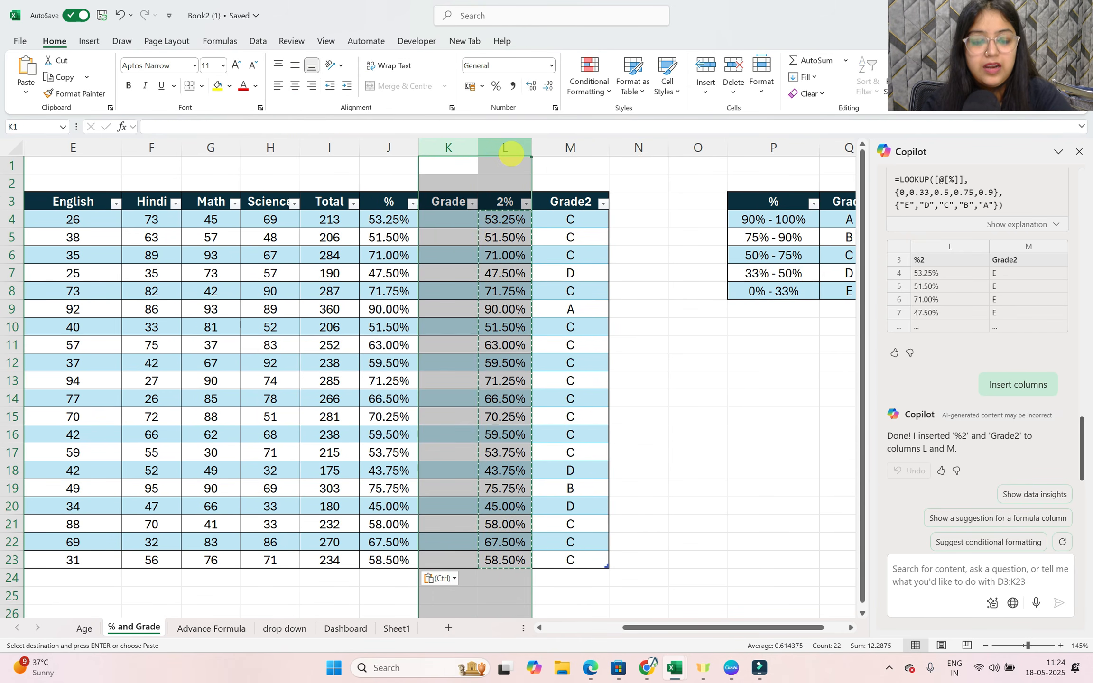
pyautogui.hotkey('ctrl', '-')
pyautogui.click(586, 452)
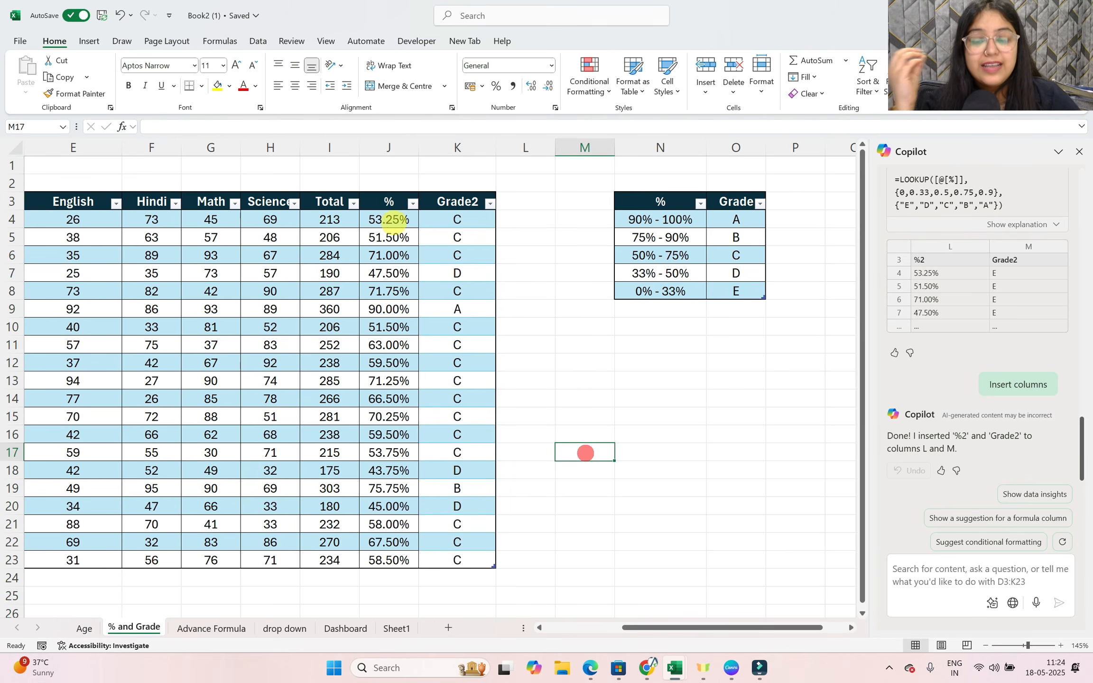
# Check the percentage formula in J4 and the Grade2 LOOKUP formula in K4.
pyautogui.moveTo(393, 221); pyautogui.dragTo(429, 556)
pyautogui.click(584, 419)
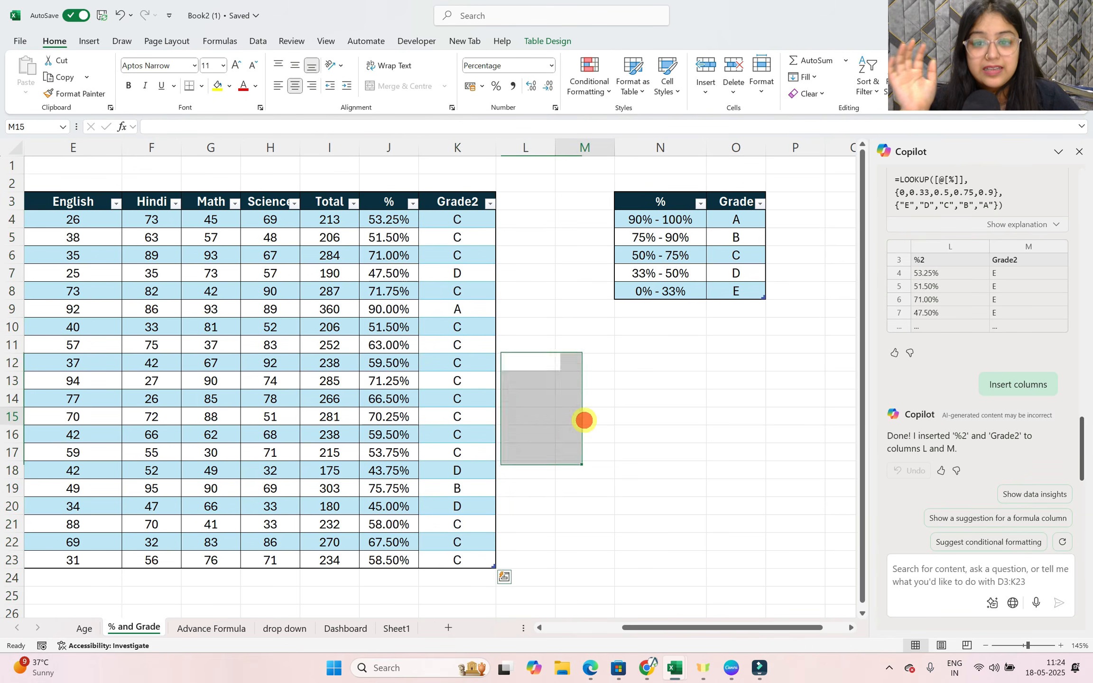
pyautogui.click(380, 219)
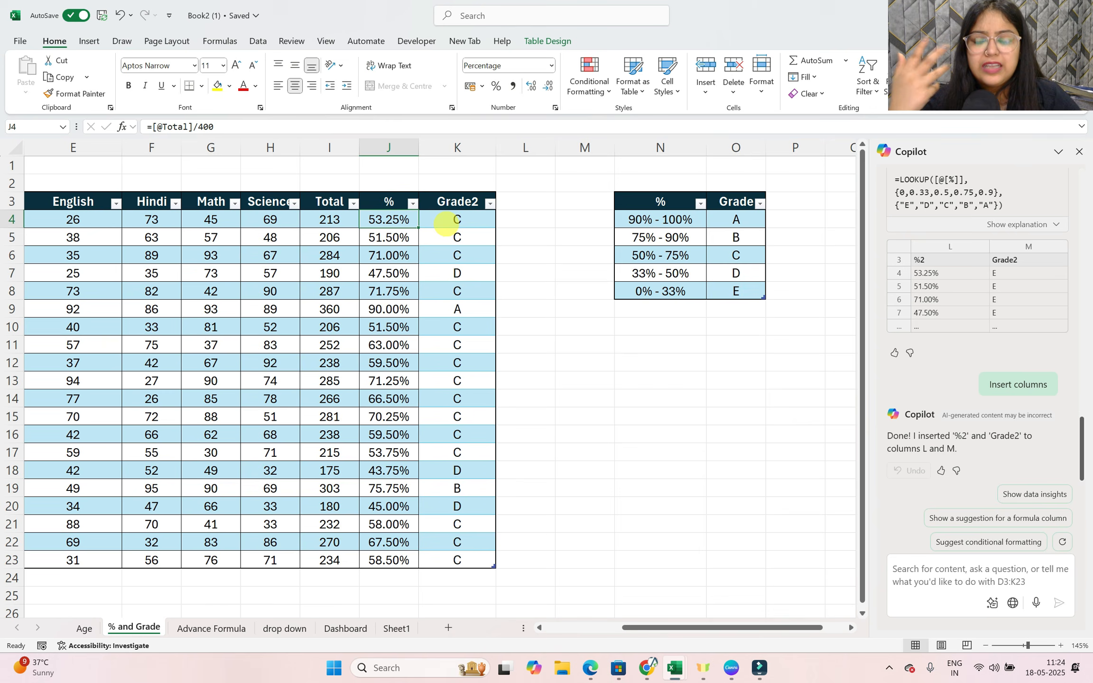
pyautogui.click(445, 224)
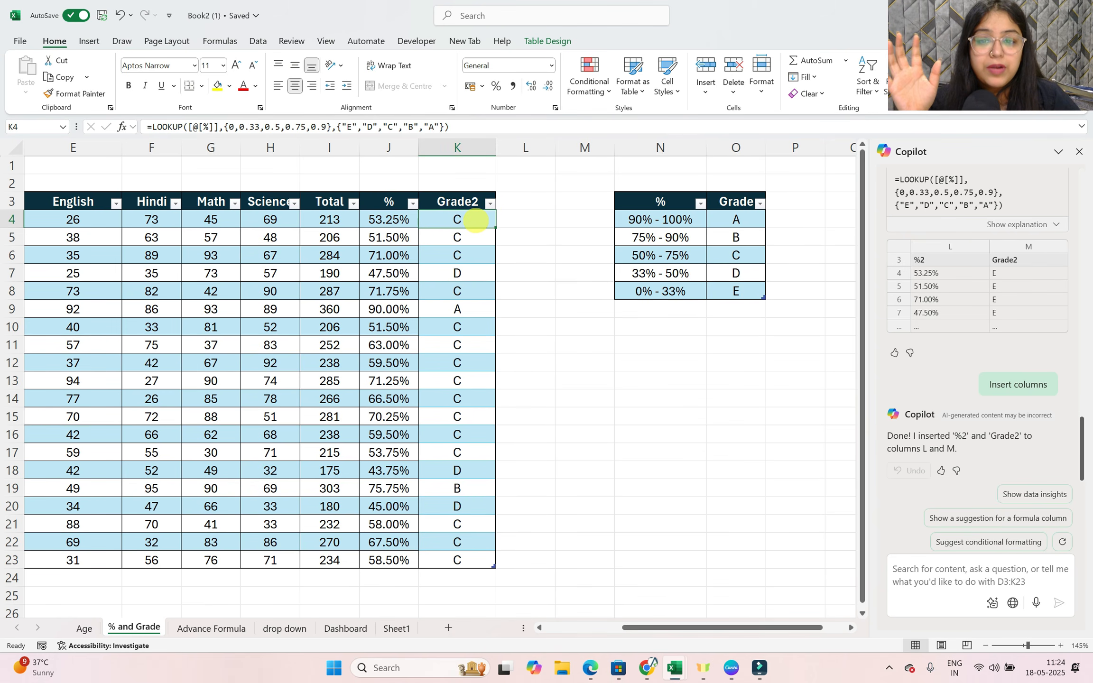
pyautogui.click(579, 397)
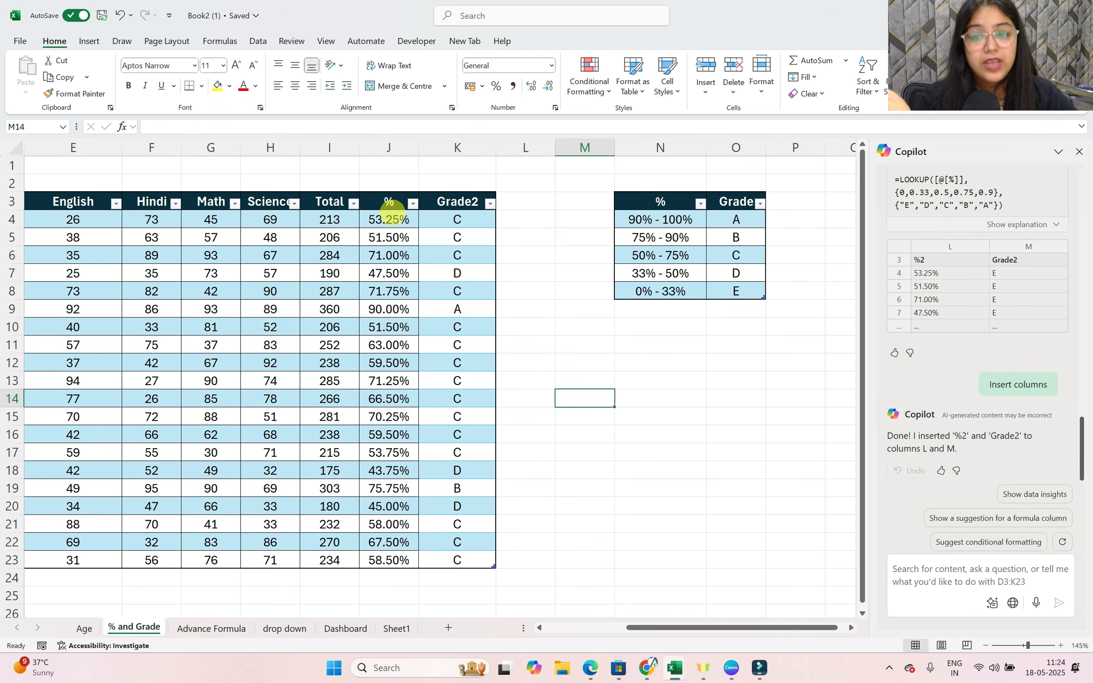
pyautogui.click(535, 259)
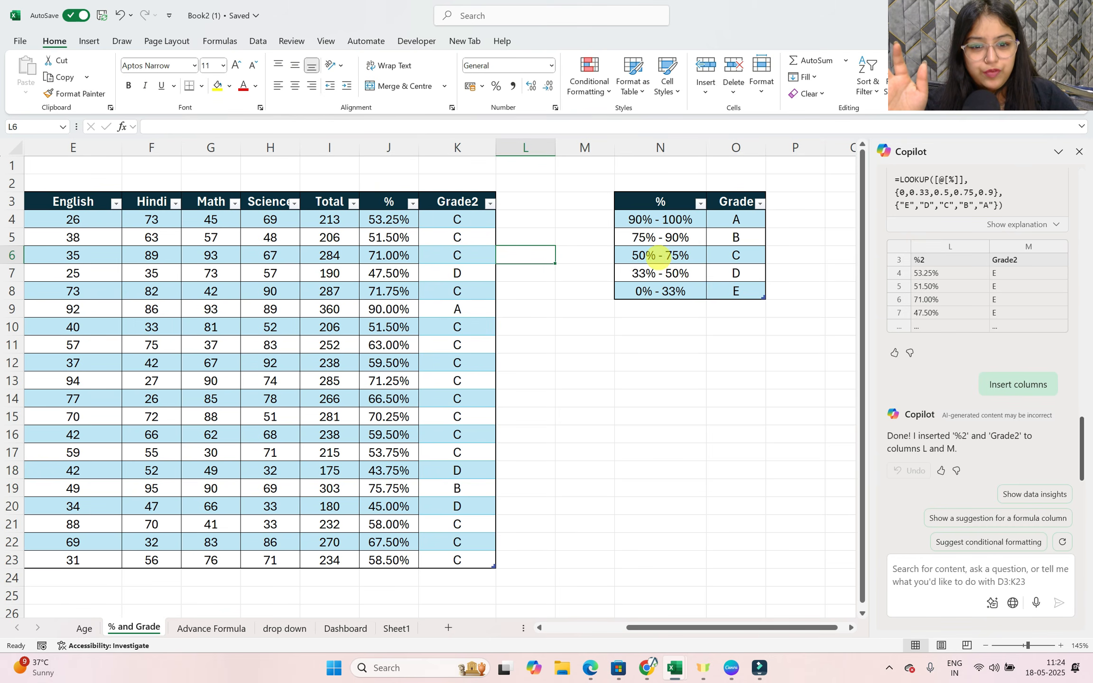
# Change the Math mark in G8 to 92 and check that row's recalculated percentage in J8.
pyautogui.click(208, 290)
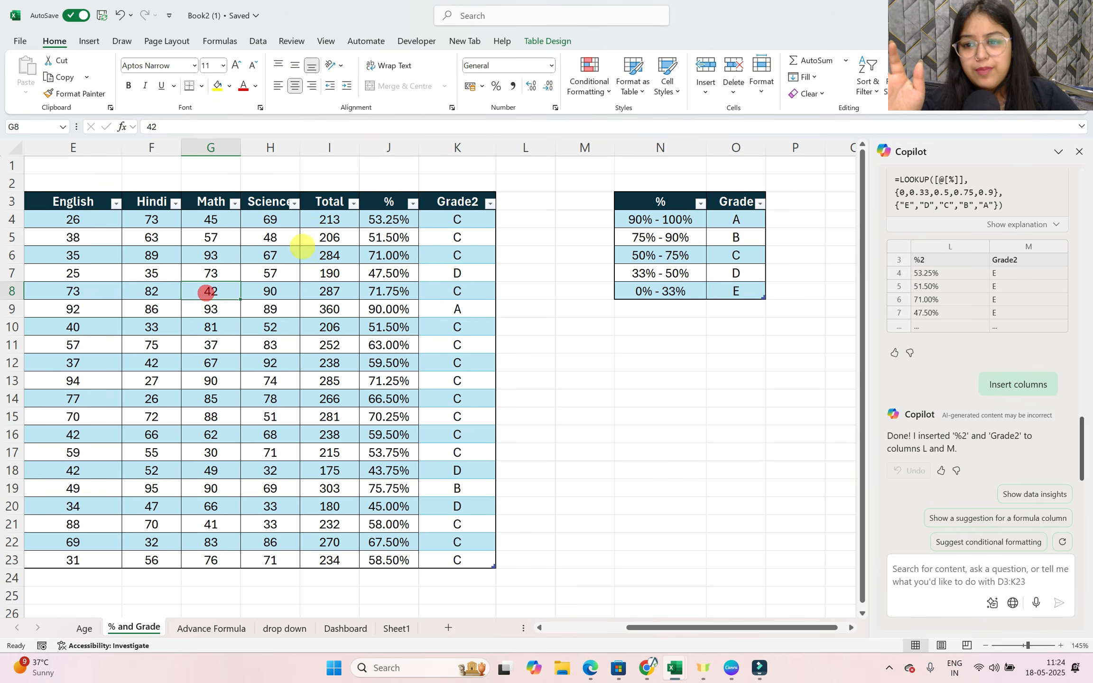
pyautogui.write('92')
pyautogui.press('Up')
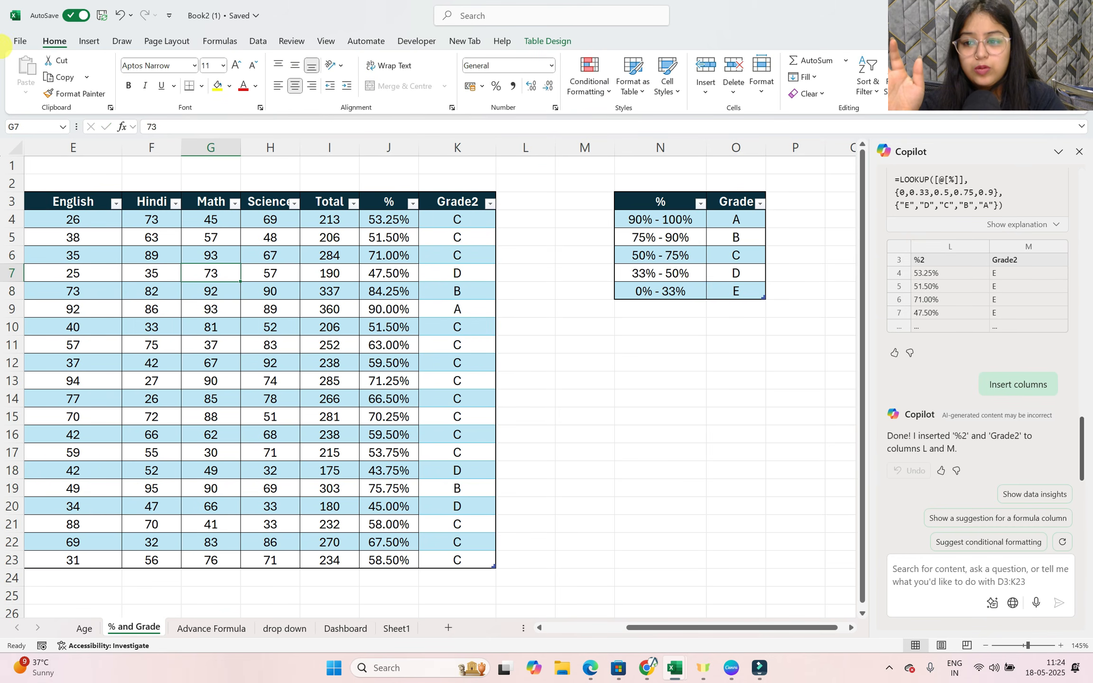
pyautogui.press('Right')
pyautogui.press('Right')
pyautogui.press('Right')
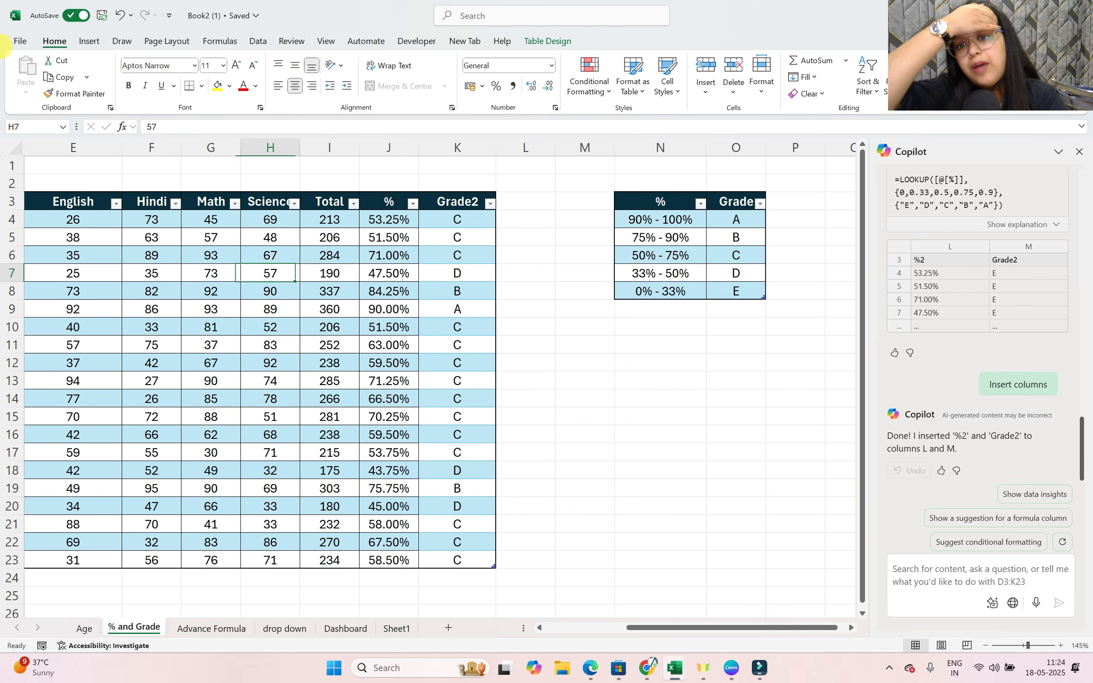
pyautogui.press('Down')
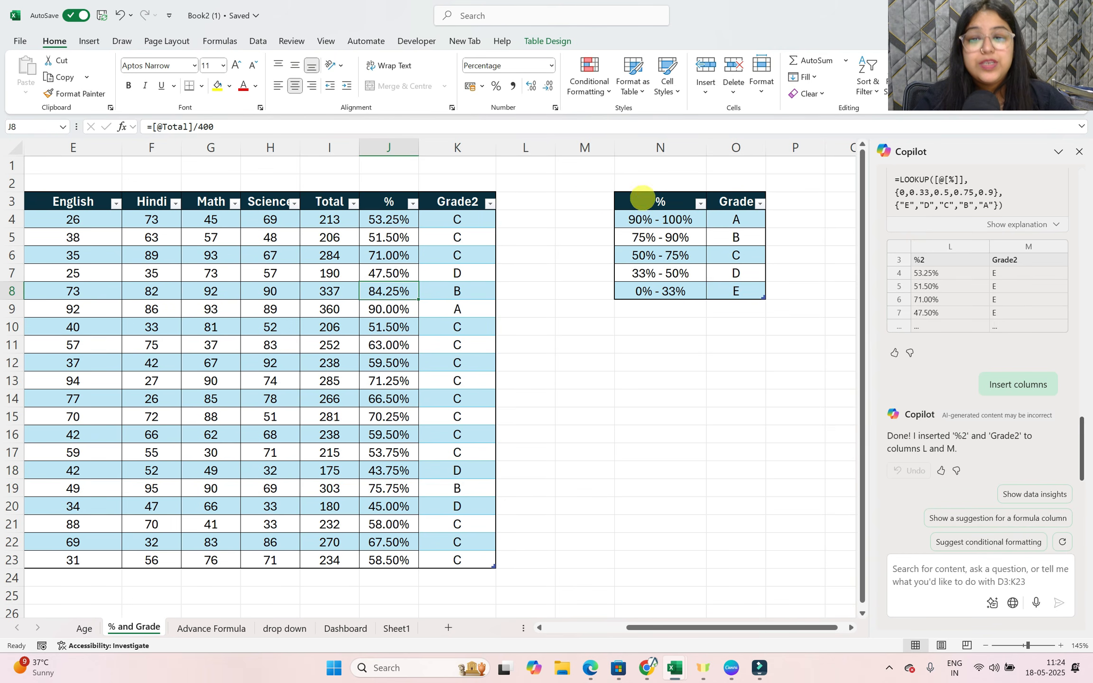
# Review the percentage-to-grade criteria in N3:O8 and the student results table in D3:K23.
pyautogui.moveTo(650, 201); pyautogui.dragTo(735, 292)
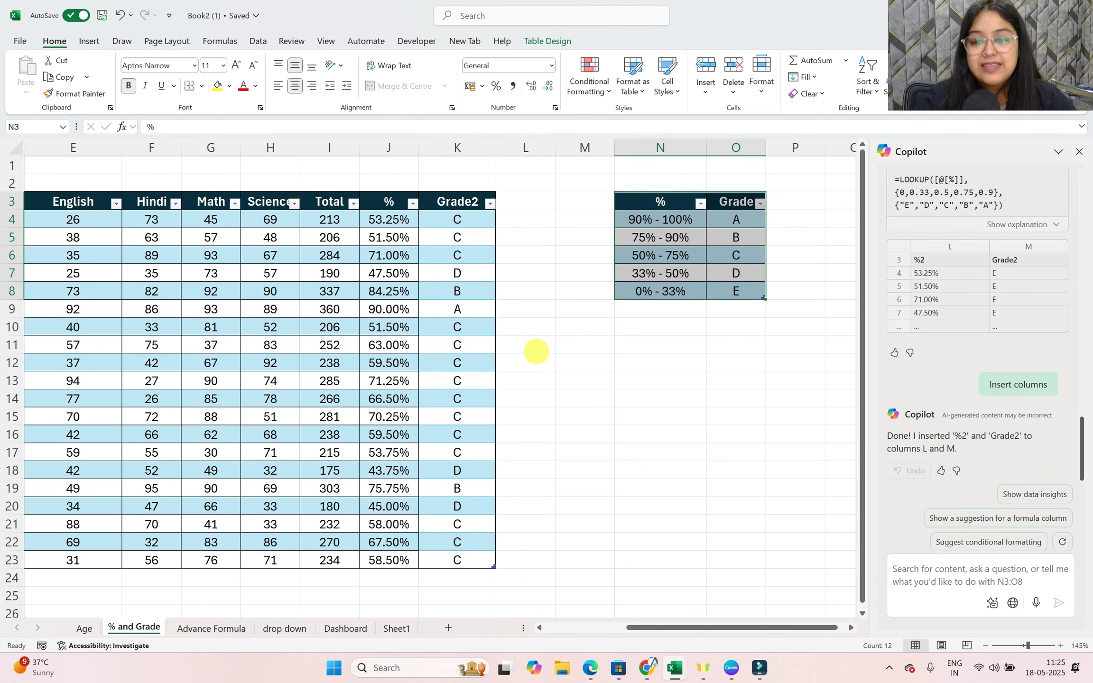
pyautogui.moveTo(709, 625)
pyautogui.mouseDown()
pyautogui.moveTo(600, 625)
pyautogui.moveTo(692, 625)
pyautogui.moveTo(654, 630)
pyautogui.mouseUp()
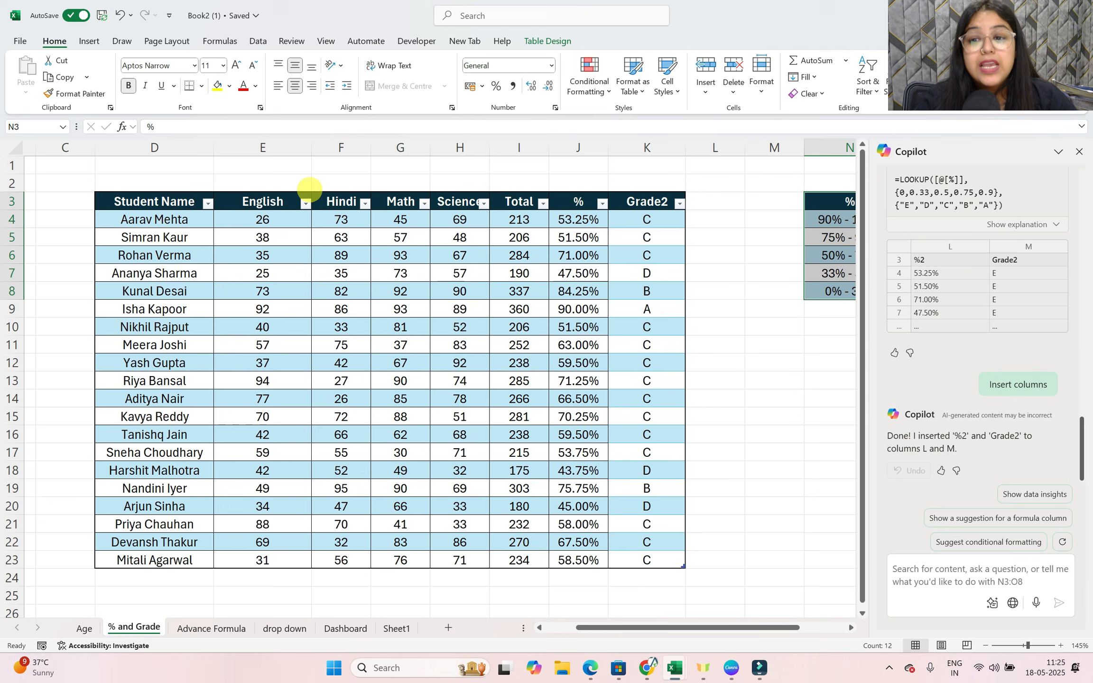
pyautogui.moveTo(168, 202); pyautogui.dragTo(616, 559)
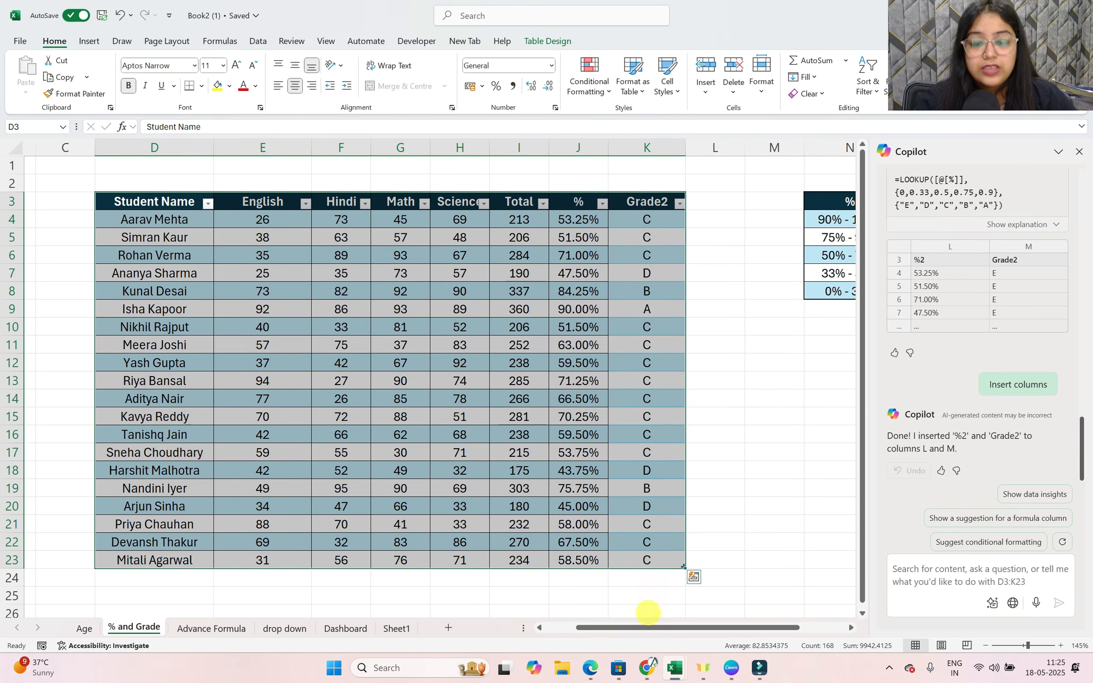
pyautogui.moveTo(640, 627); pyautogui.dragTo(691, 627)
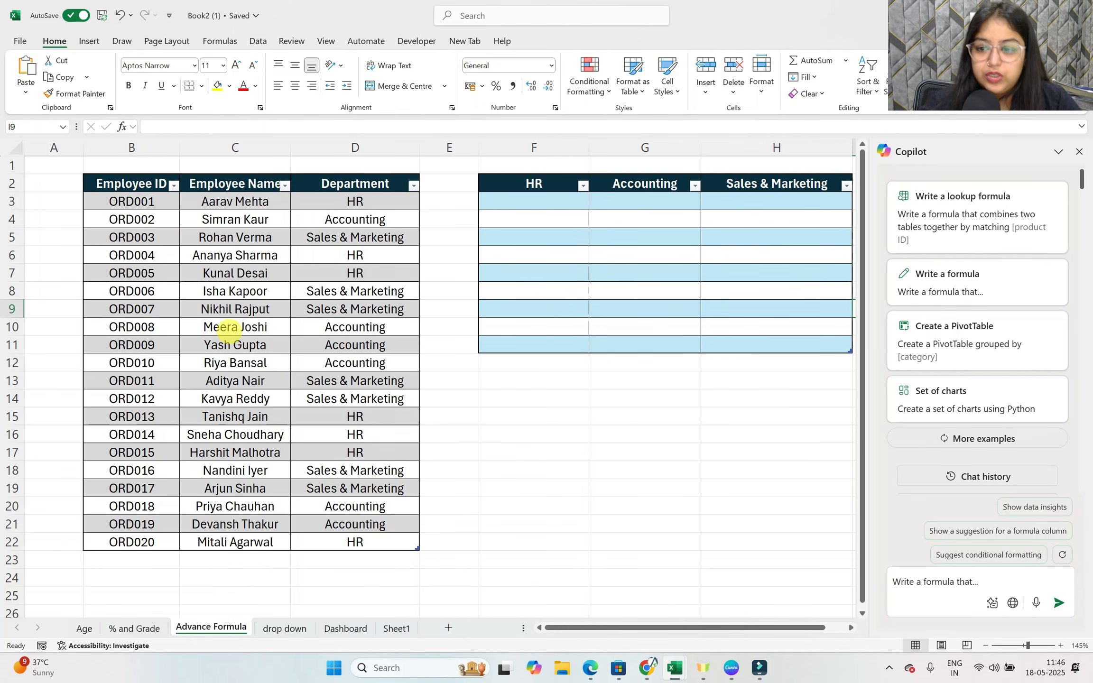
# Examine the Advance Formula sheet's Employee ID, Employee Name and Department columns and the HR, Accounting and Sales & Marketing headers.
pyautogui.click(131, 148)
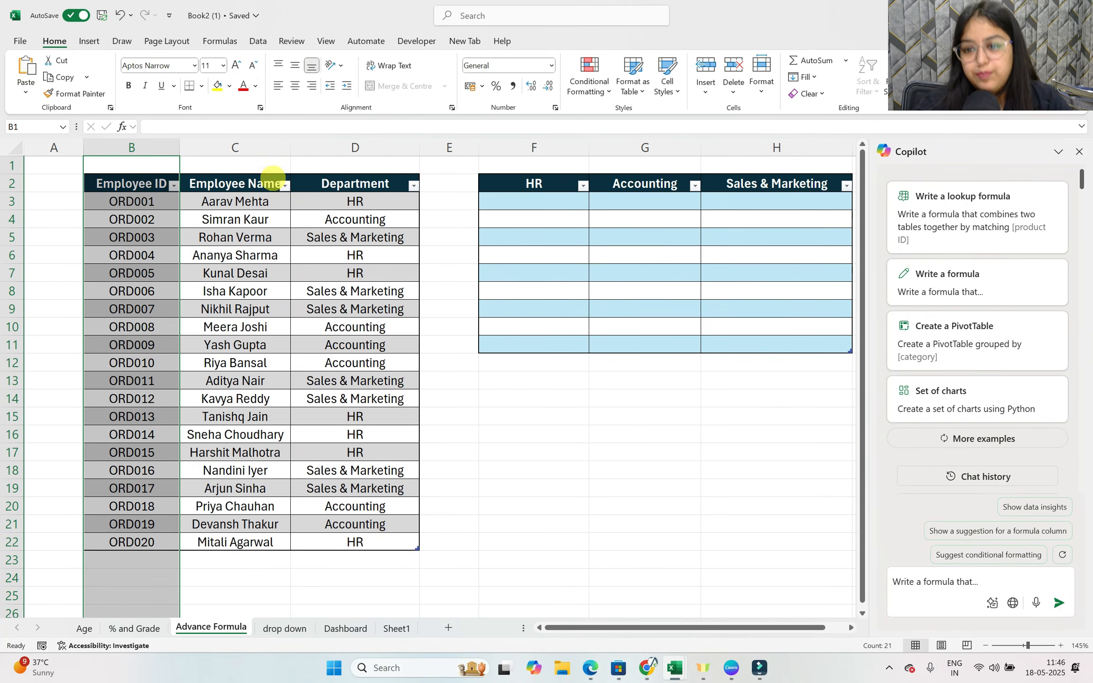
pyautogui.moveTo(247, 200); pyautogui.dragTo(238, 542)
pyautogui.click(375, 176)
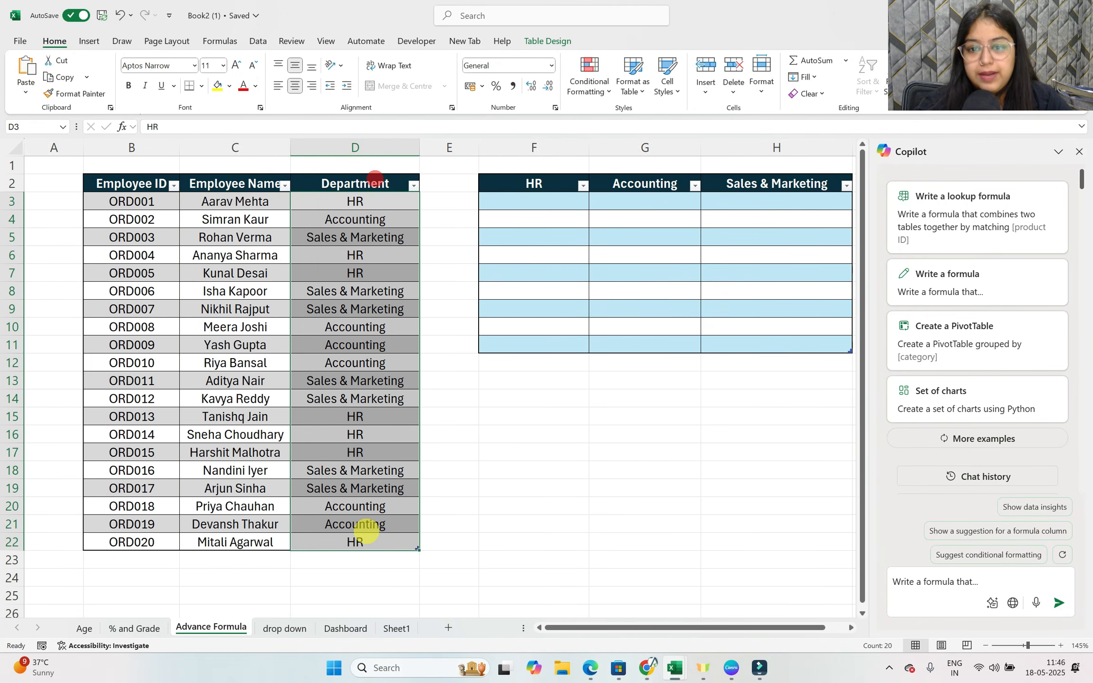
pyautogui.moveTo(544, 183); pyautogui.dragTo(541, 361)
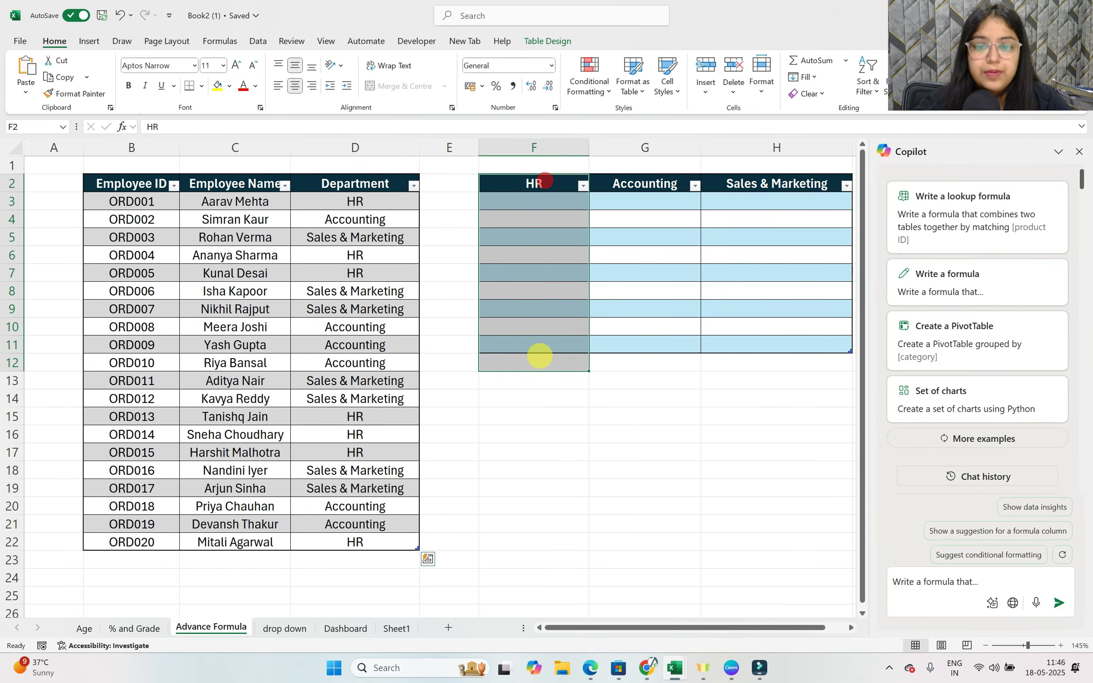
pyautogui.moveTo(624, 622); pyautogui.dragTo(630, 619)
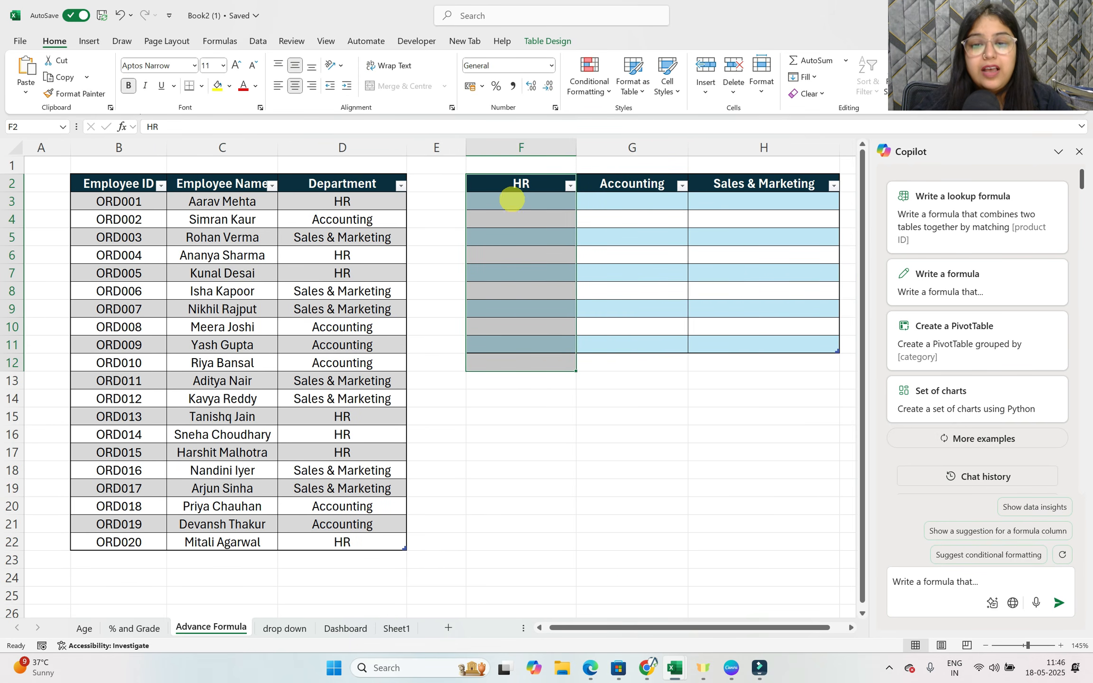
pyautogui.click(521, 183)
pyautogui.click(660, 183)
pyautogui.click(768, 183)
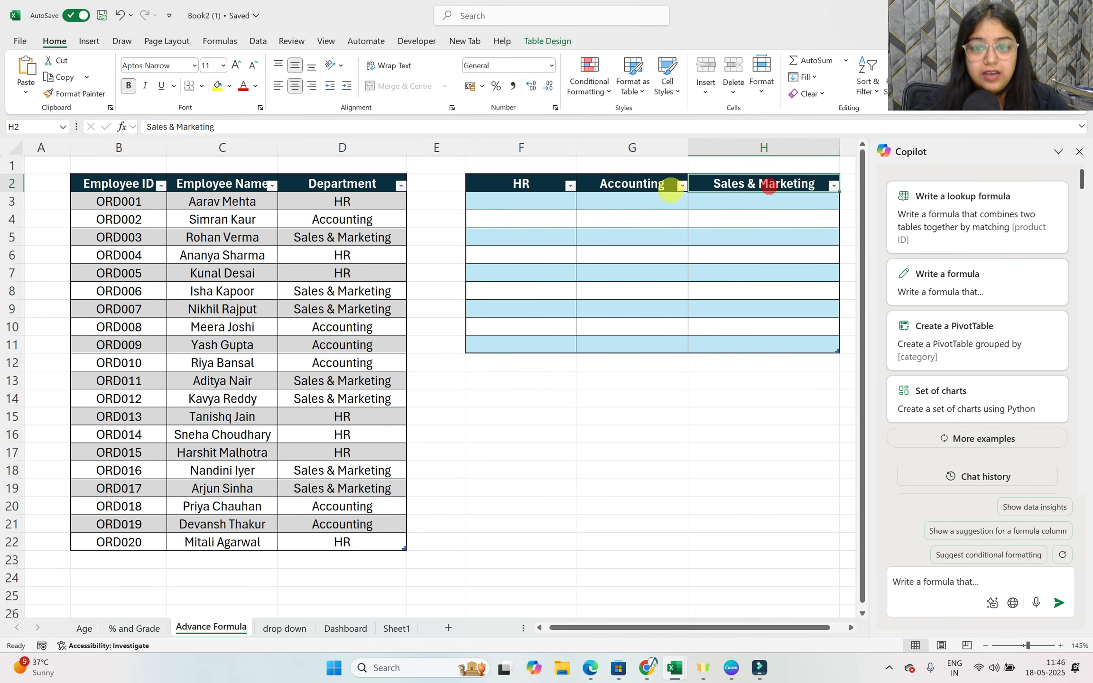
pyautogui.click(508, 183)
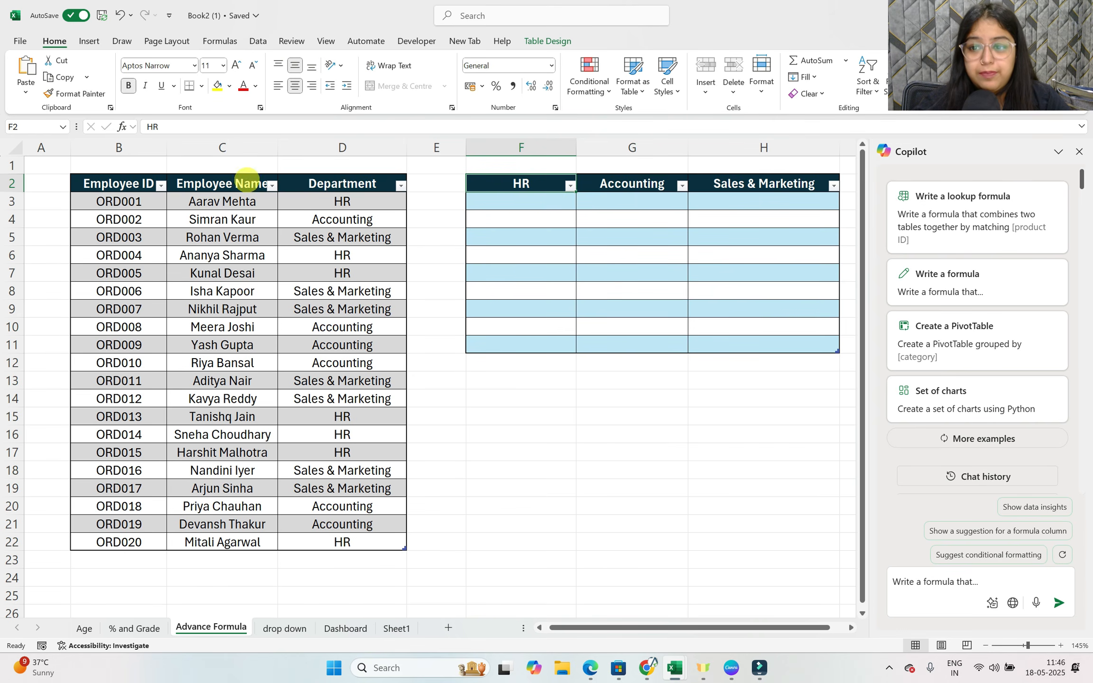
# Compare the Employee Name list with the empty cells under HR, Accounting and Sales & Marketing in F3:H11.
pyautogui.moveTo(226, 198); pyautogui.dragTo(221, 539)
pyautogui.click(498, 199)
pyautogui.moveTo(498, 198); pyautogui.dragTo(500, 338)
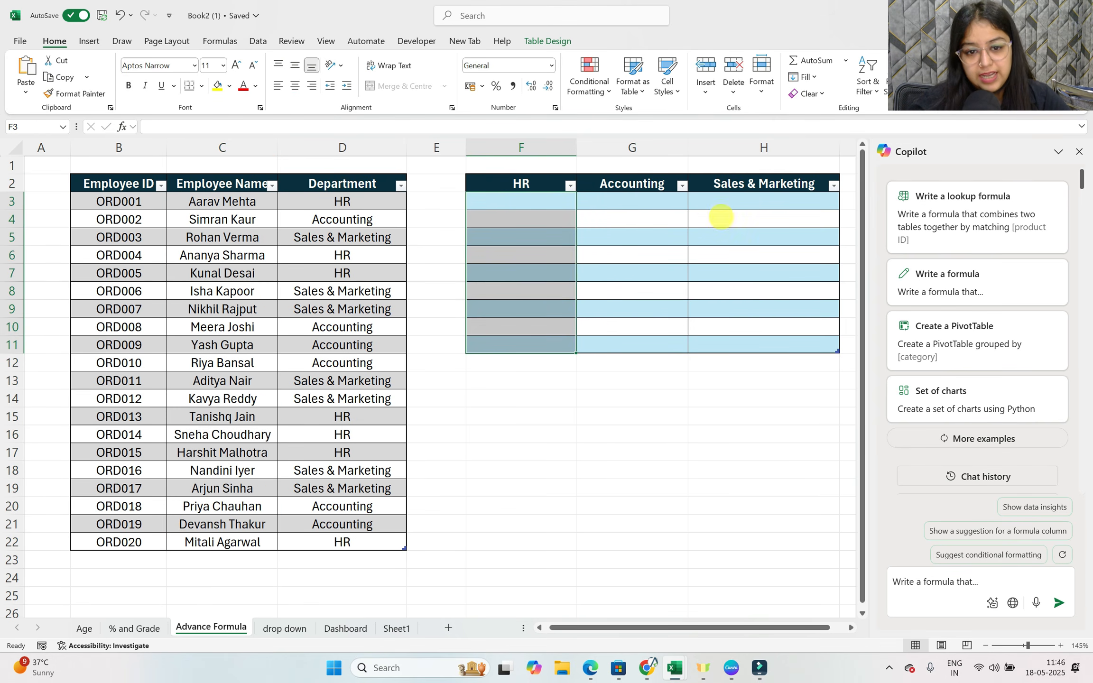
pyautogui.moveTo(636, 202); pyautogui.dragTo(634, 344)
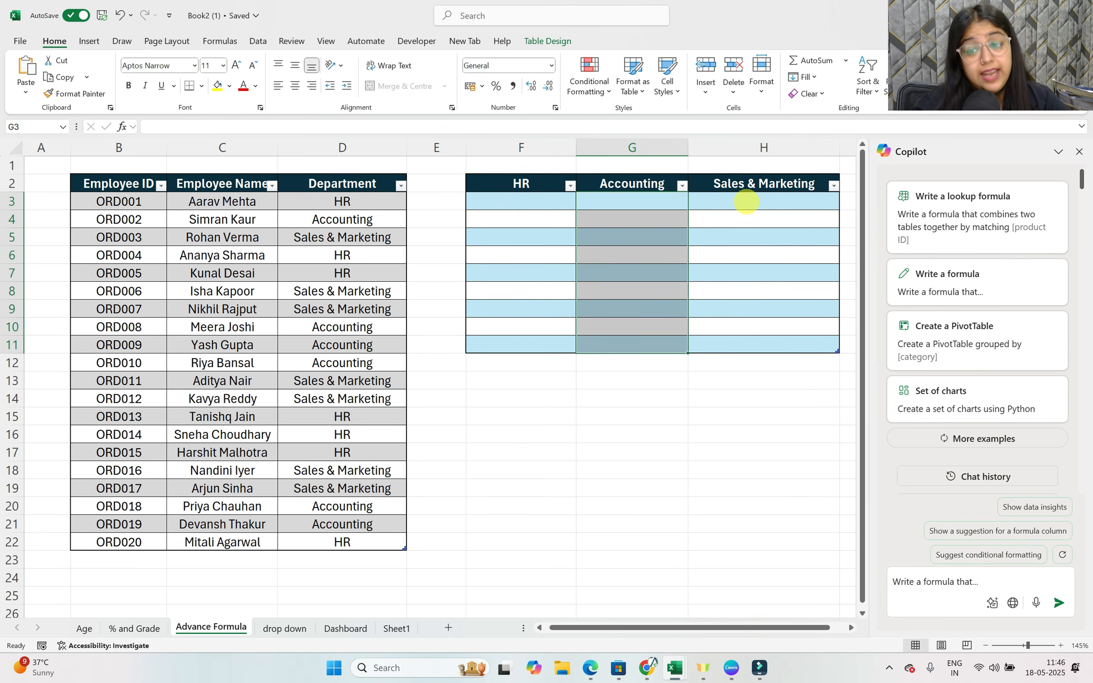
pyautogui.moveTo(746, 202); pyautogui.dragTo(737, 344)
pyautogui.click(617, 411)
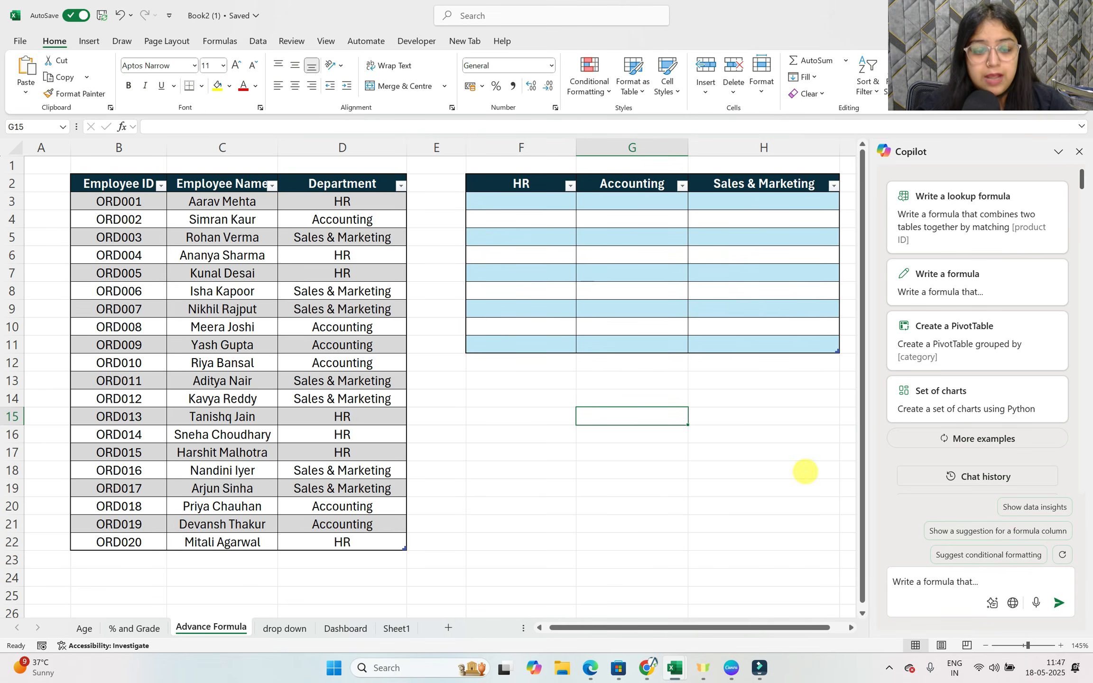
# Clear the draft Copilot prompt and look up the table names of the employee table and the department table.
pyautogui.moveTo(977, 582); pyautogui.dragTo(865, 576)
pyautogui.press('BackSpace')
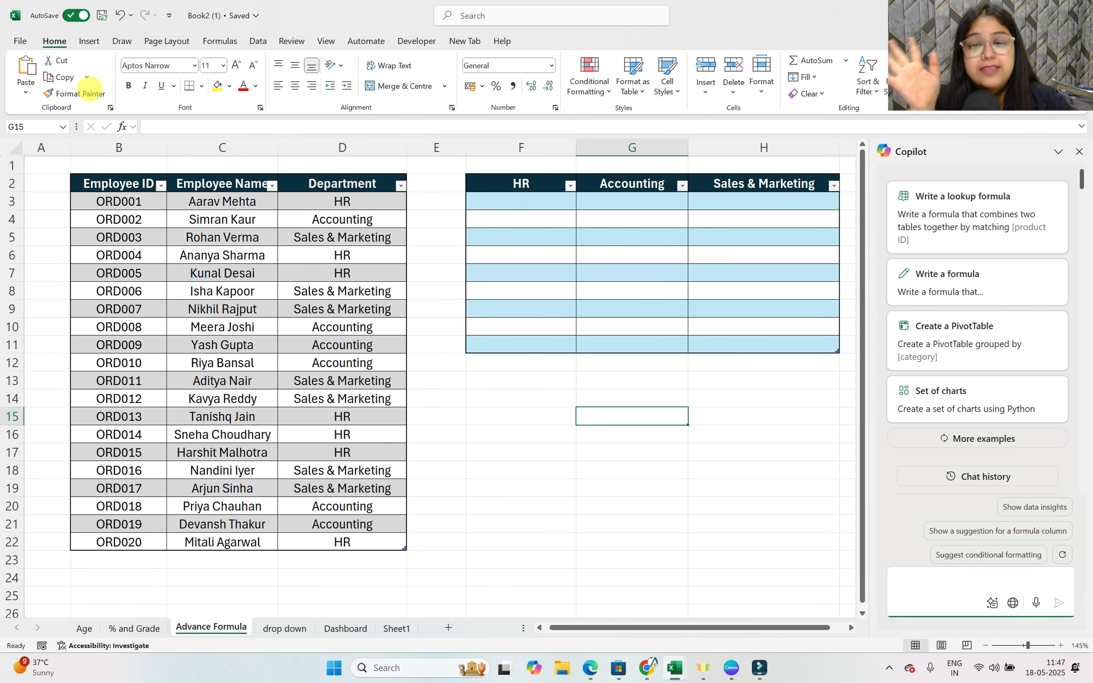
pyautogui.click(273, 223)
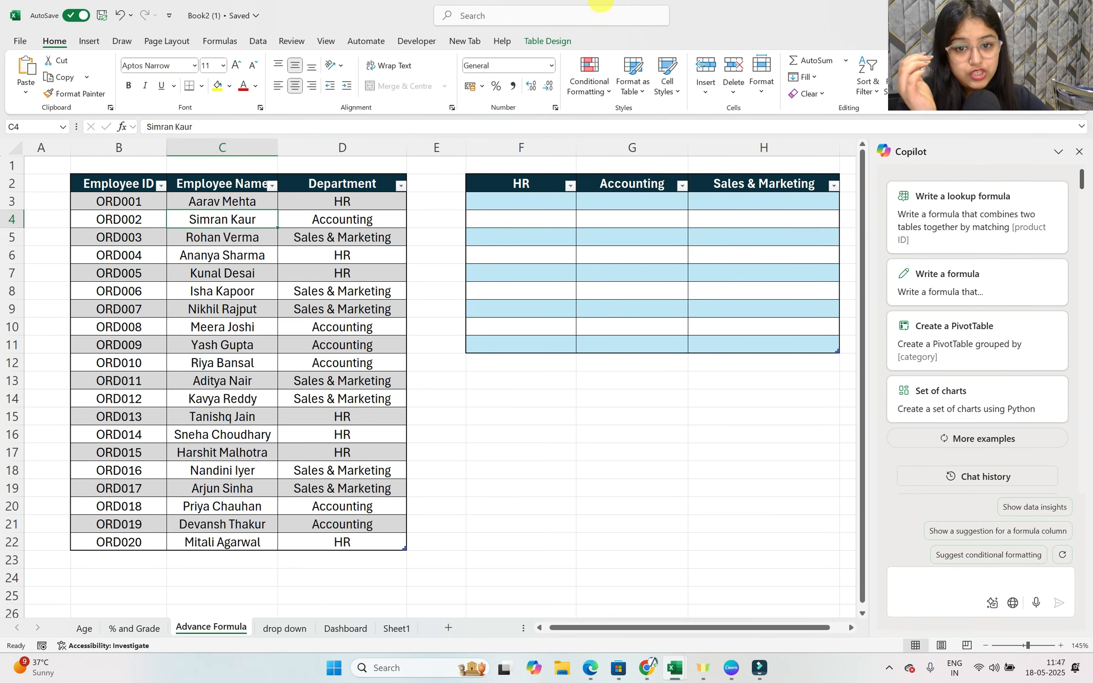
pyautogui.click(547, 41)
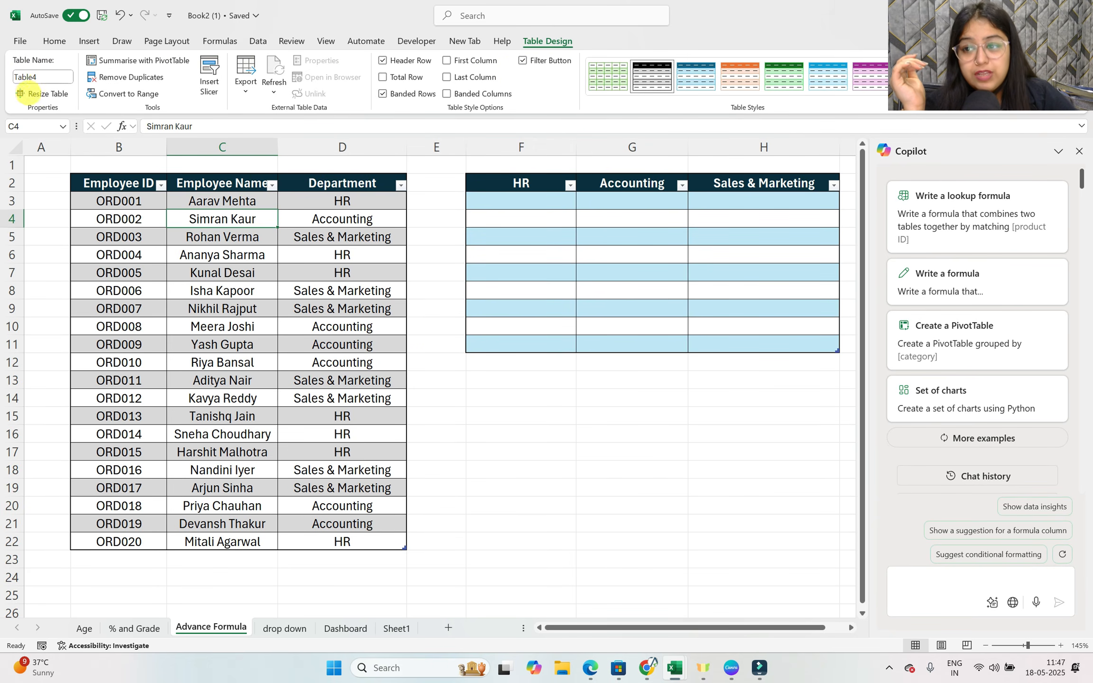
pyautogui.click(542, 235)
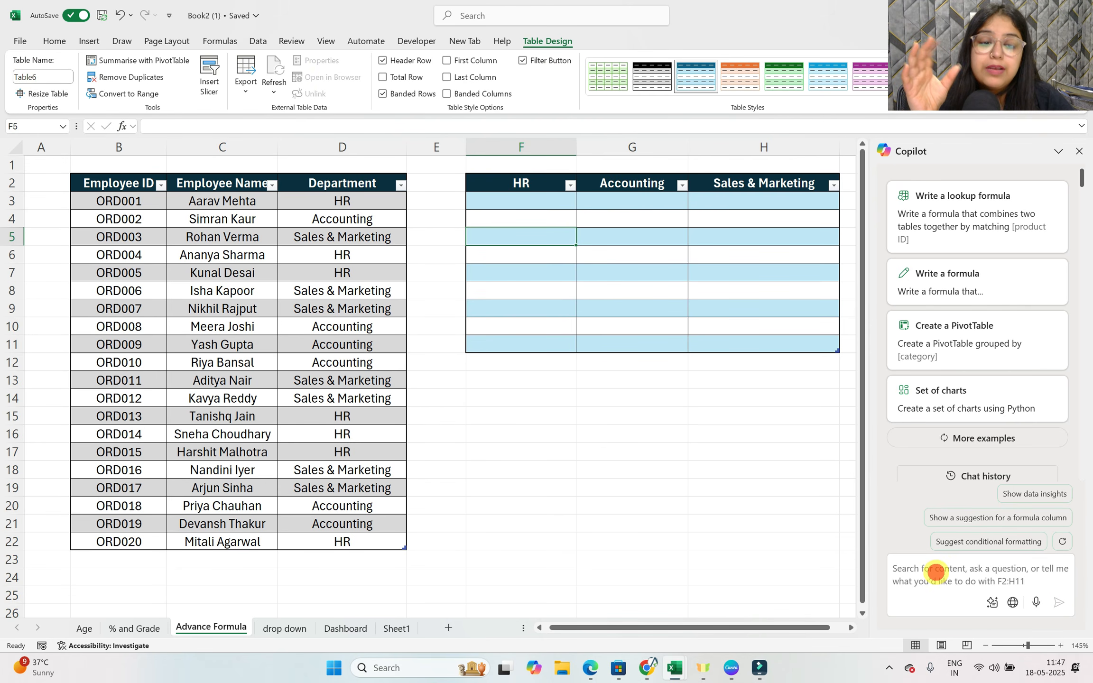
# Begin a Copilot prompt with "in table 6, we have department names in the header,".
pyautogui.click(935, 571)
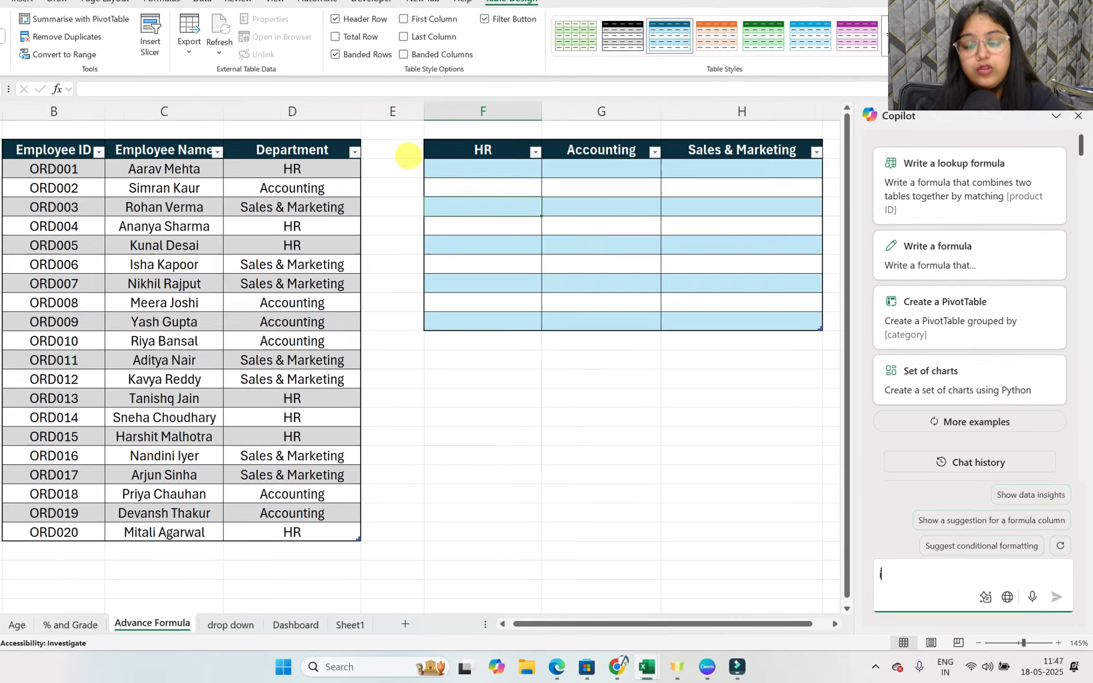
pyautogui.write('in tabl')
pyautogui.write('e ')
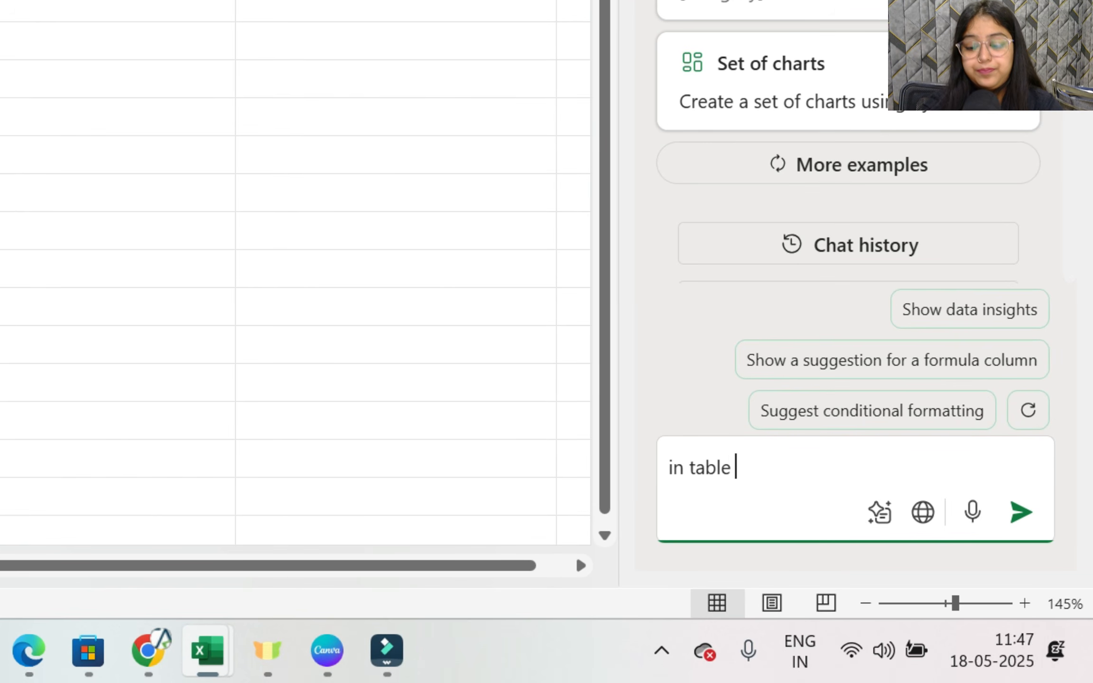
pyautogui.write('6, we have department')
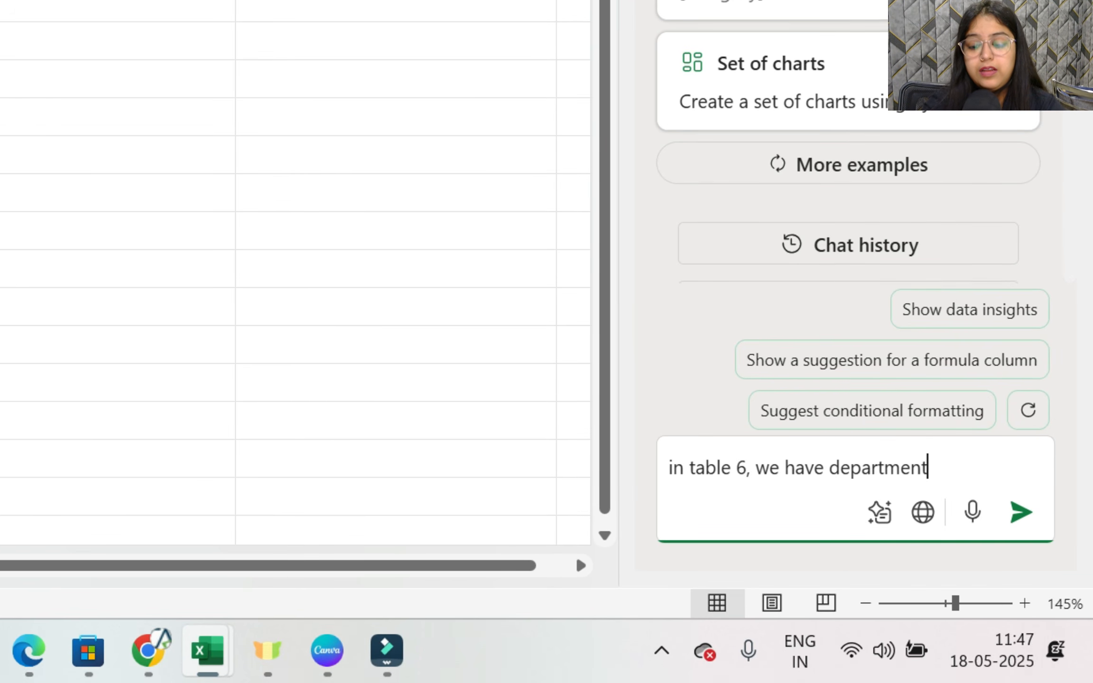
pyautogui.write(' names in t')
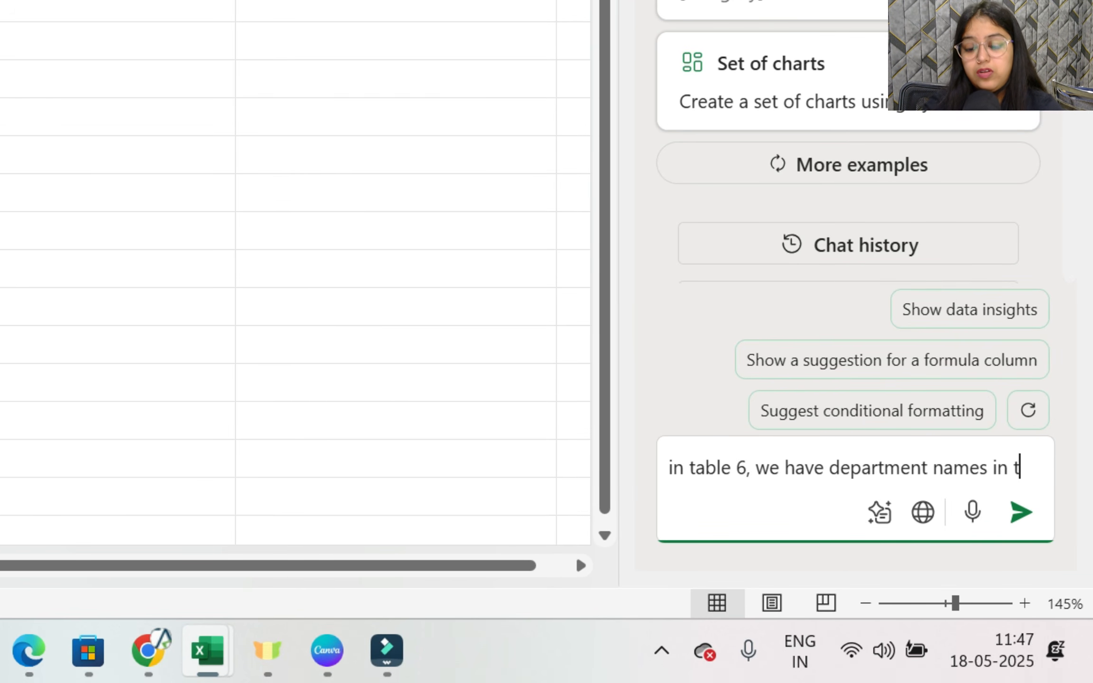
pyautogui.write('he header,')
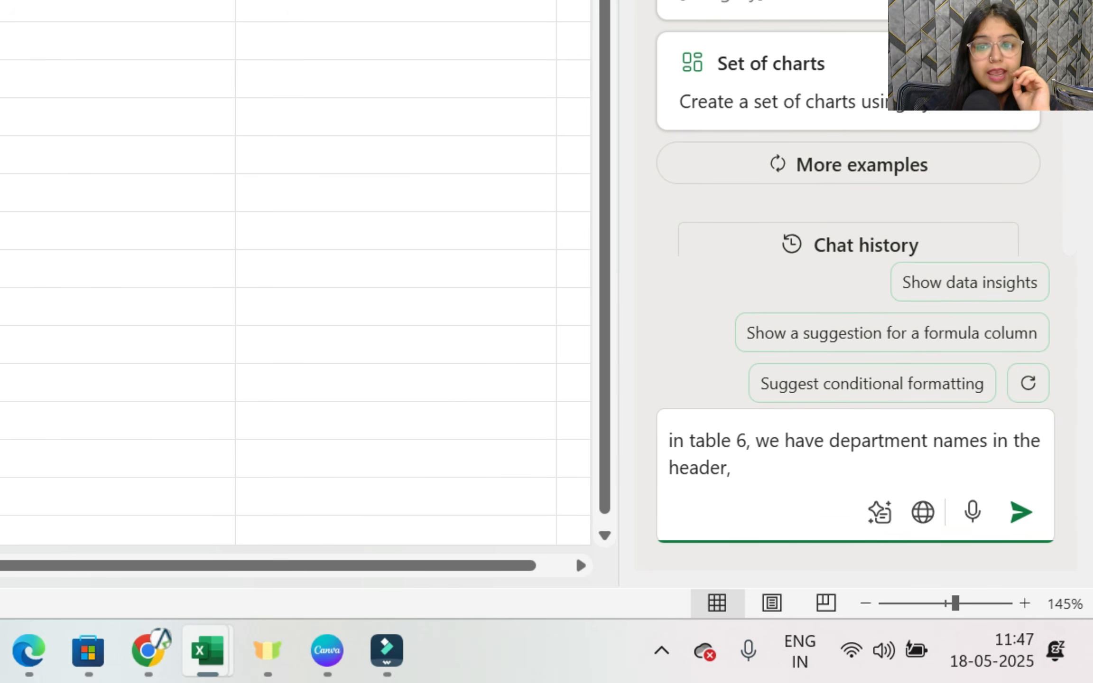
# Complete the prompt with "now i want employee names from table 4 , according to their department respectively" and submit it.
pyautogui.write('now i ')
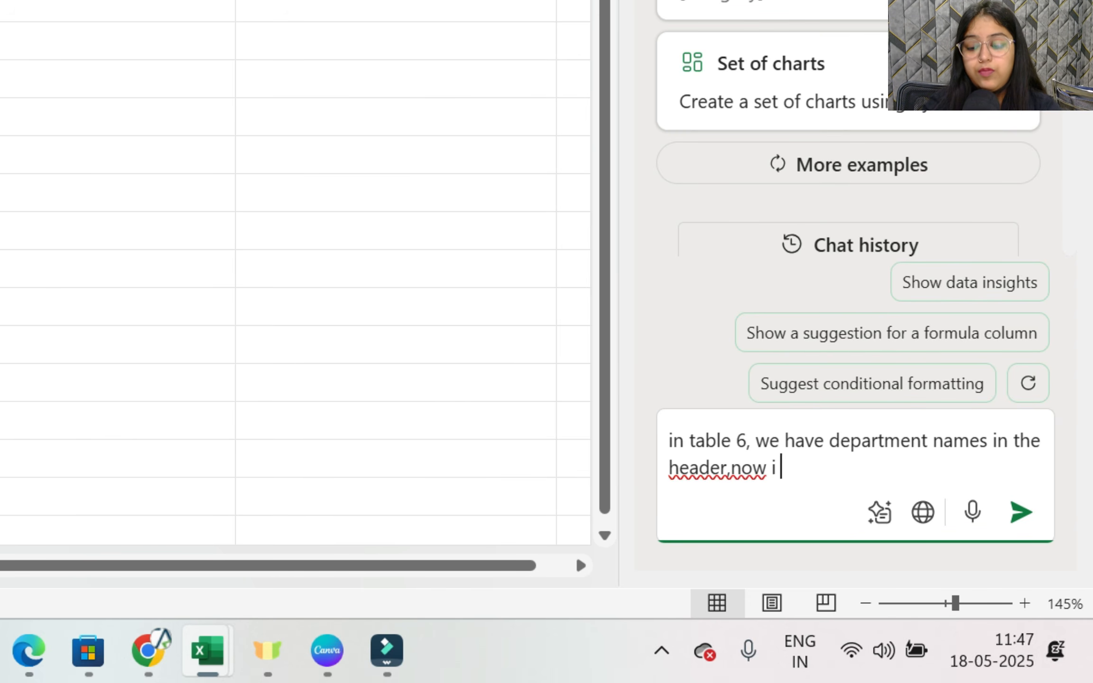
pyautogui.write('e')
pyautogui.press('BackSpace')
pyautogui.write('want emp')
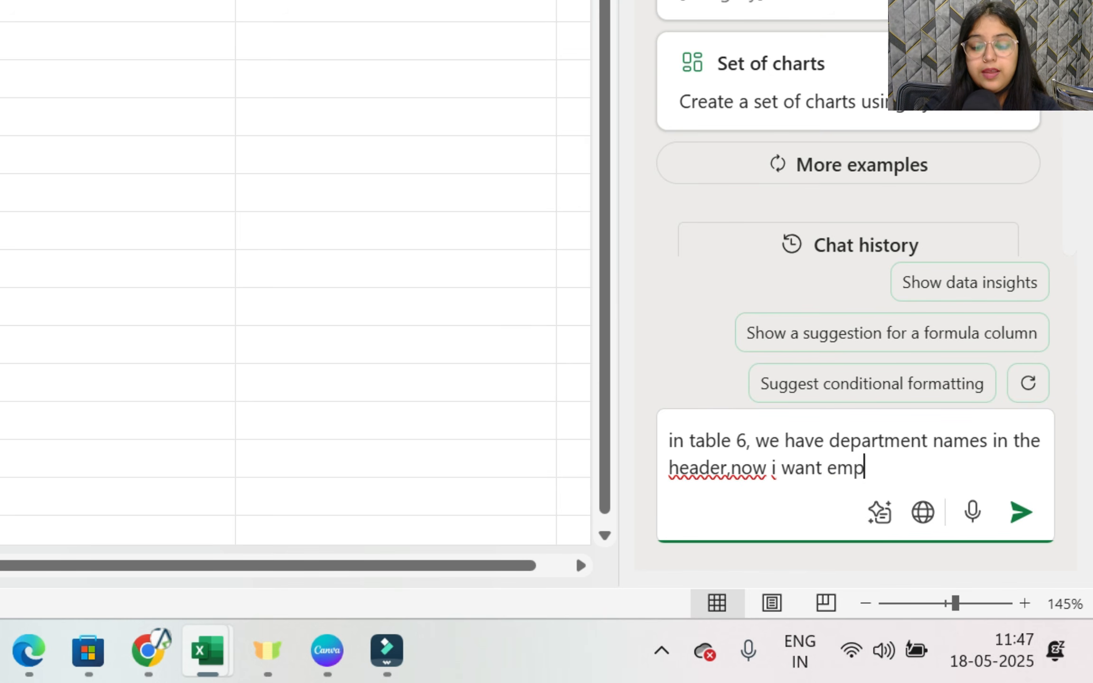
pyautogui.write('loyee name')
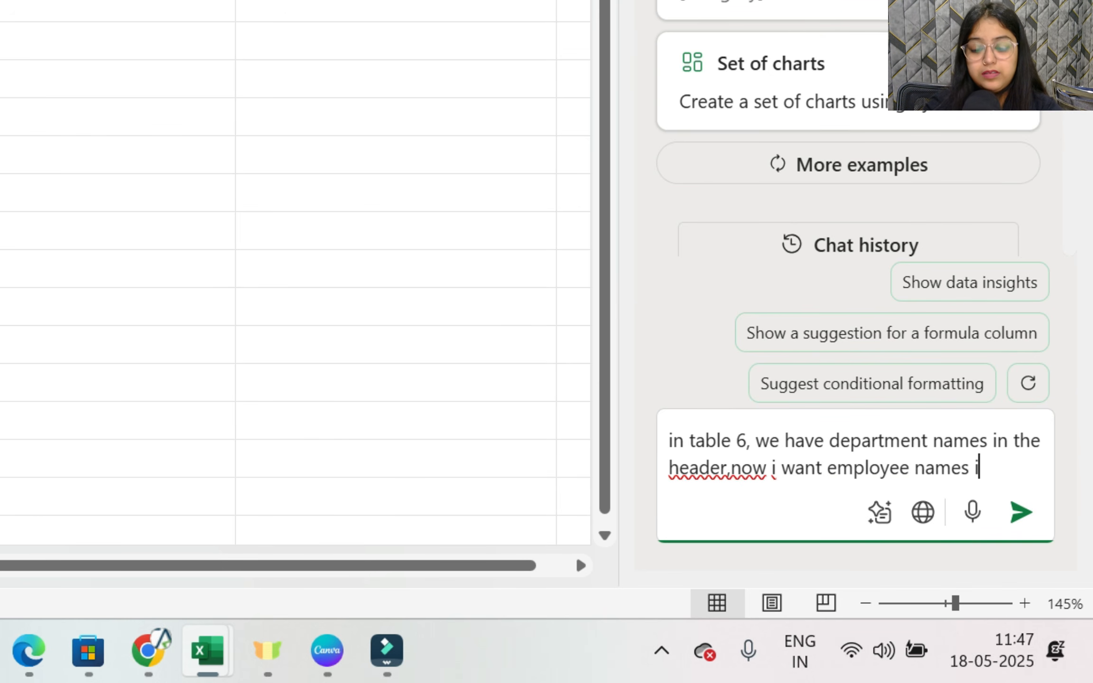
pyautogui.write('s i')
pyautogui.press('BackSpace')
pyautogui.write('from')
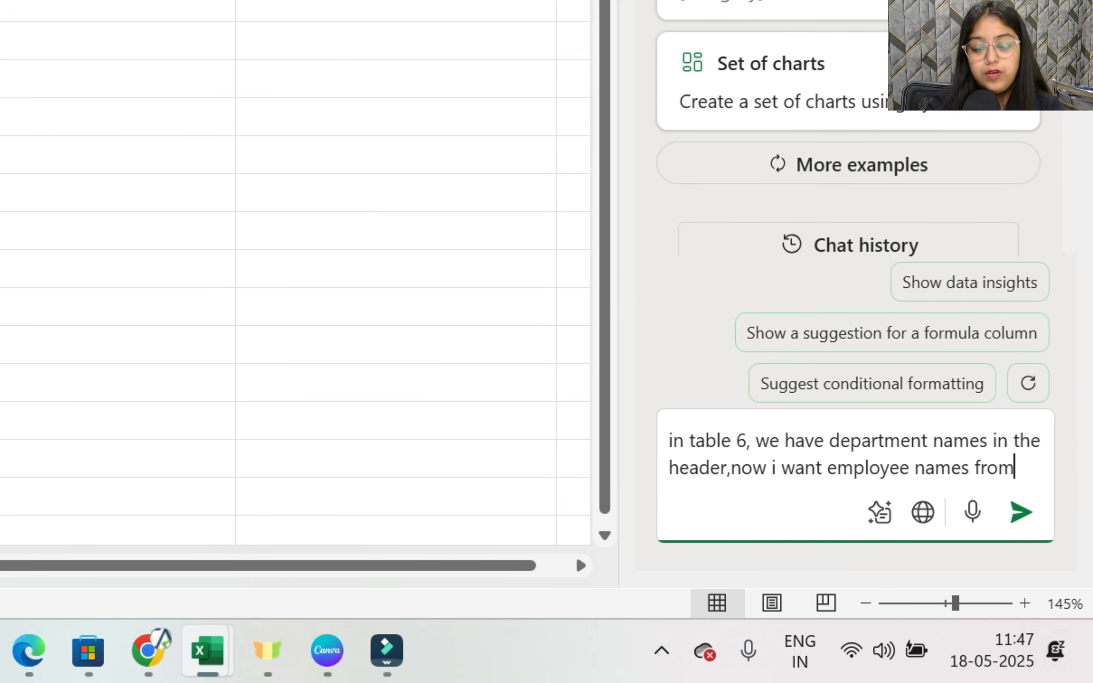
pyautogui.write(' table 4 as')
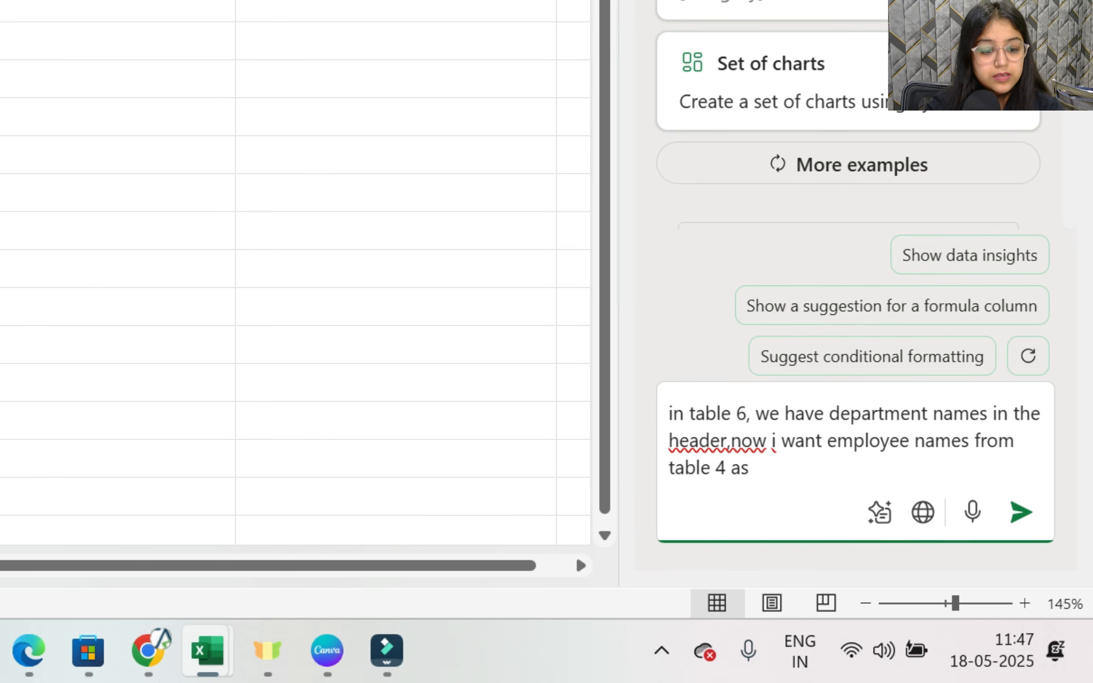
pyautogui.press('BackSpace')
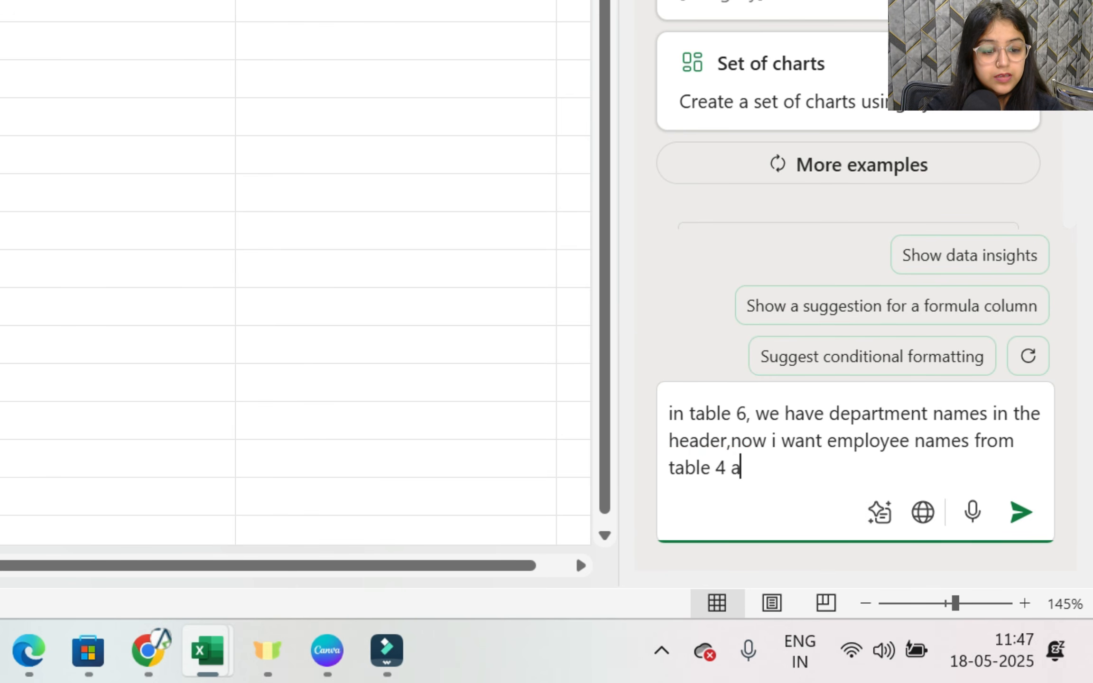
pyautogui.write('ad')
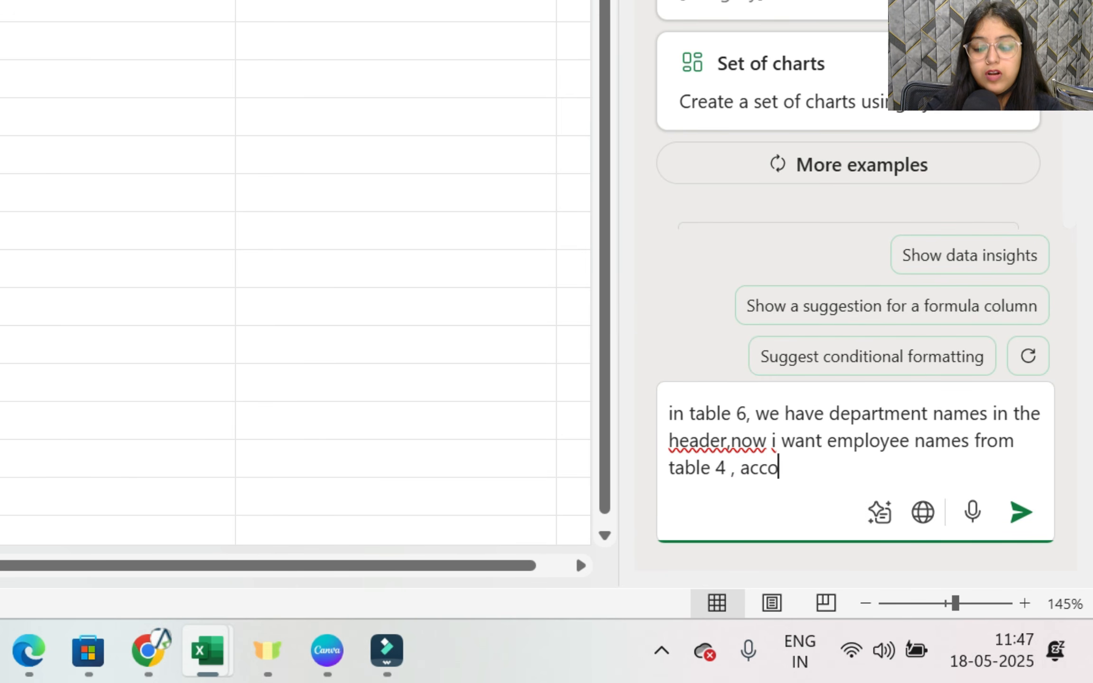
pyautogui.write('cording to the')
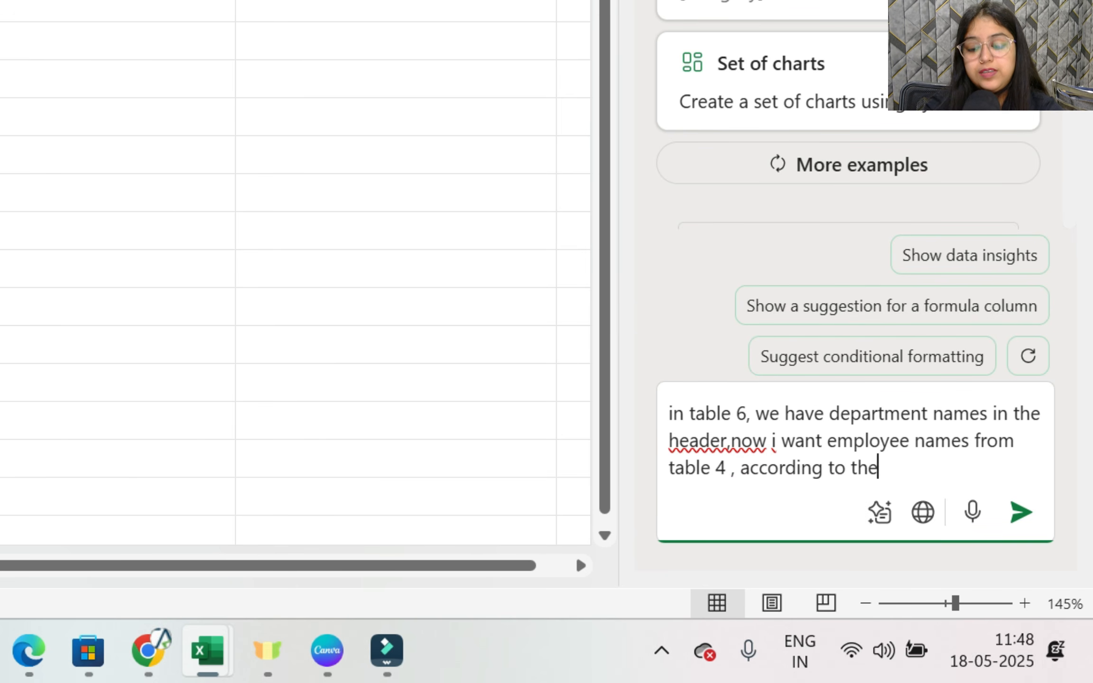
pyautogui.write('ir departme')
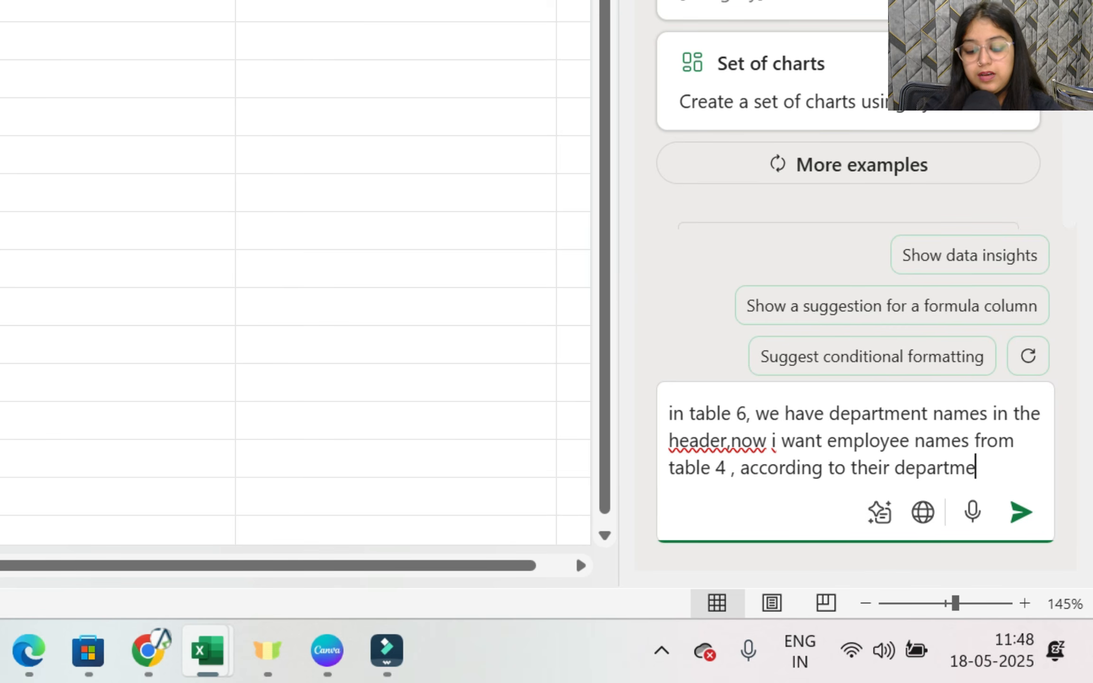
pyautogui.write('t')
pyautogui.press('BackSpace')
pyautogui.write('nt n')
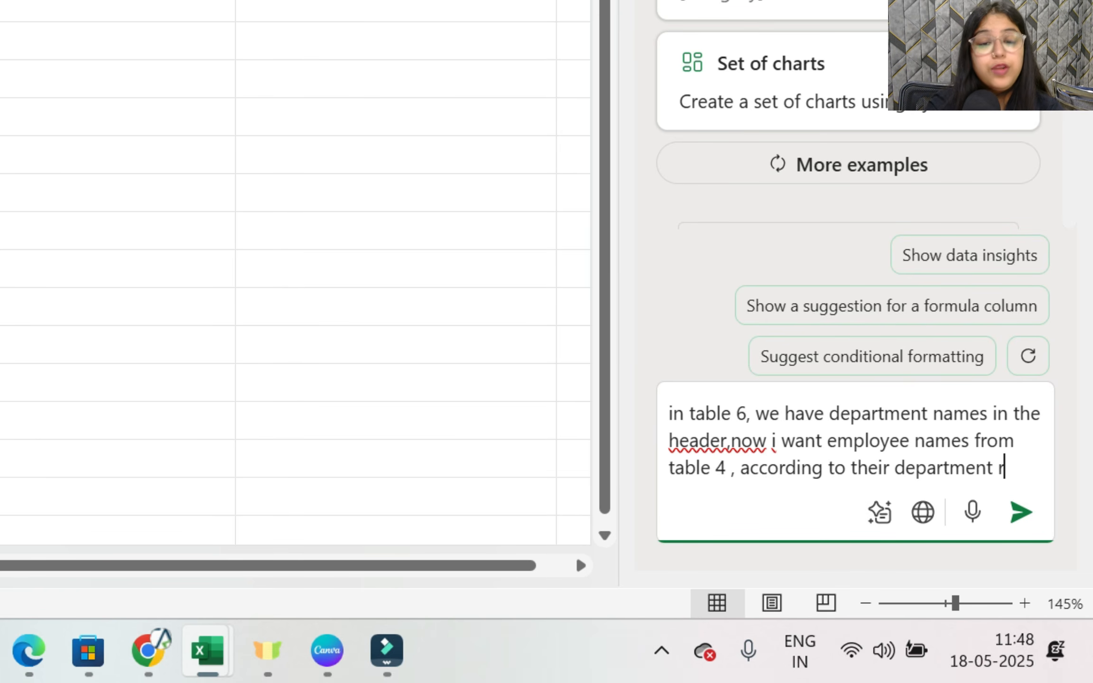
pyautogui.write('espectiv')
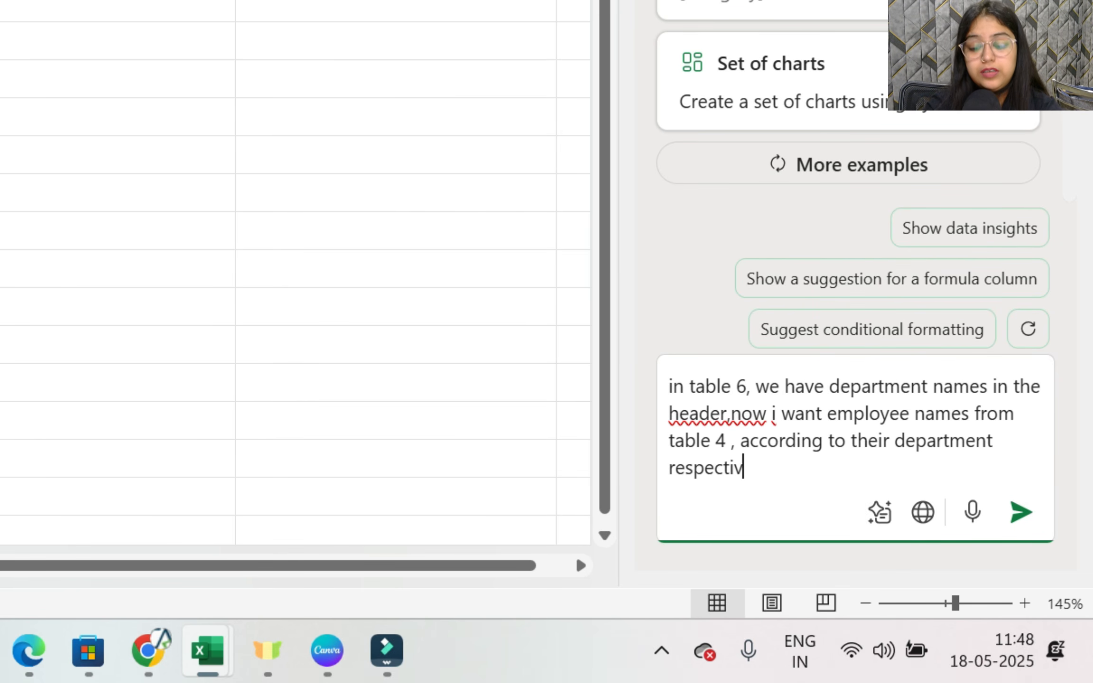
pyautogui.write('be')
pyautogui.press('BackSpace')
pyautogui.press('BackSpace')
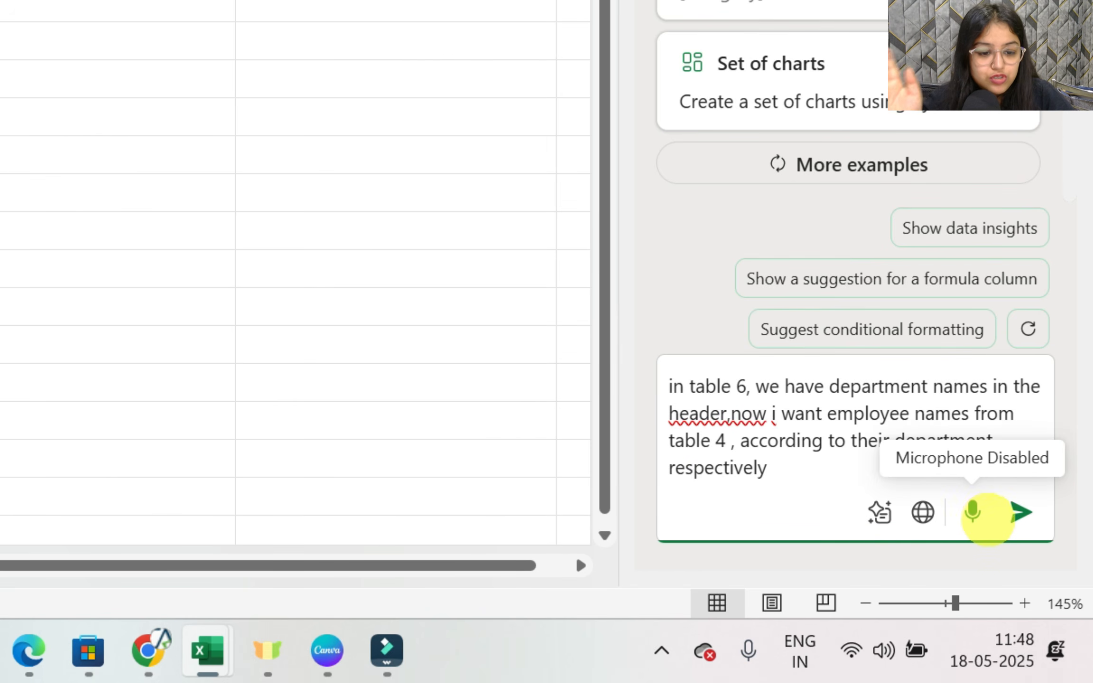
pyautogui.click(1020, 512)
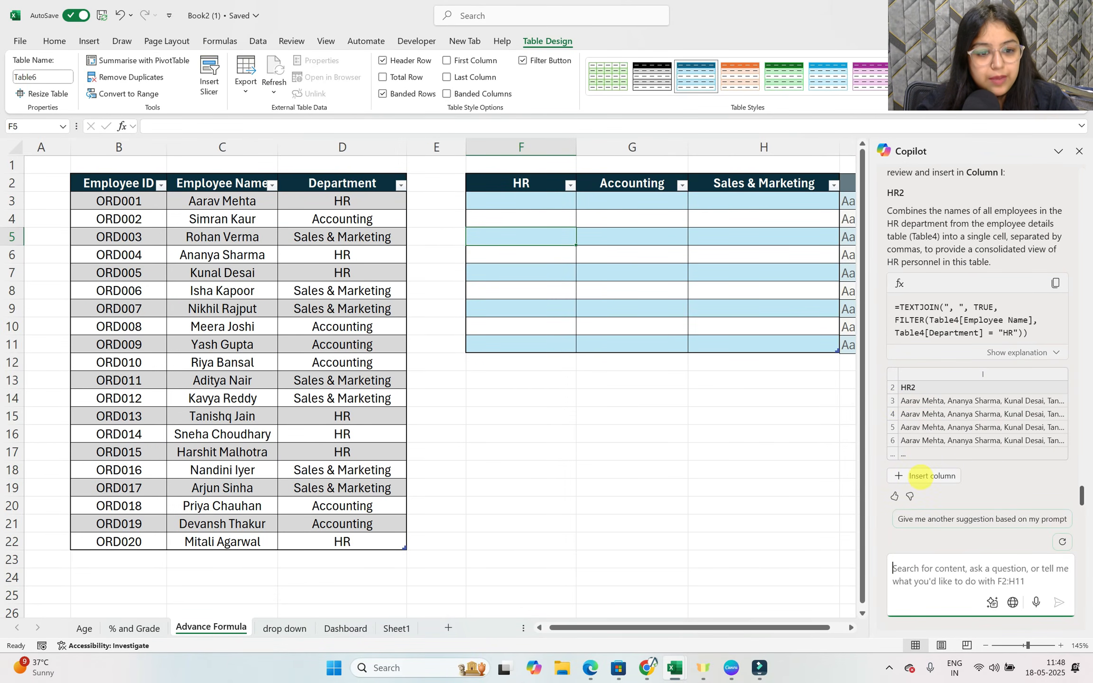
# Insert Copilot's suggested HR2 column beside Sales & Marketing and inspect its entries in I3:I11.
pyautogui.click(923, 476)
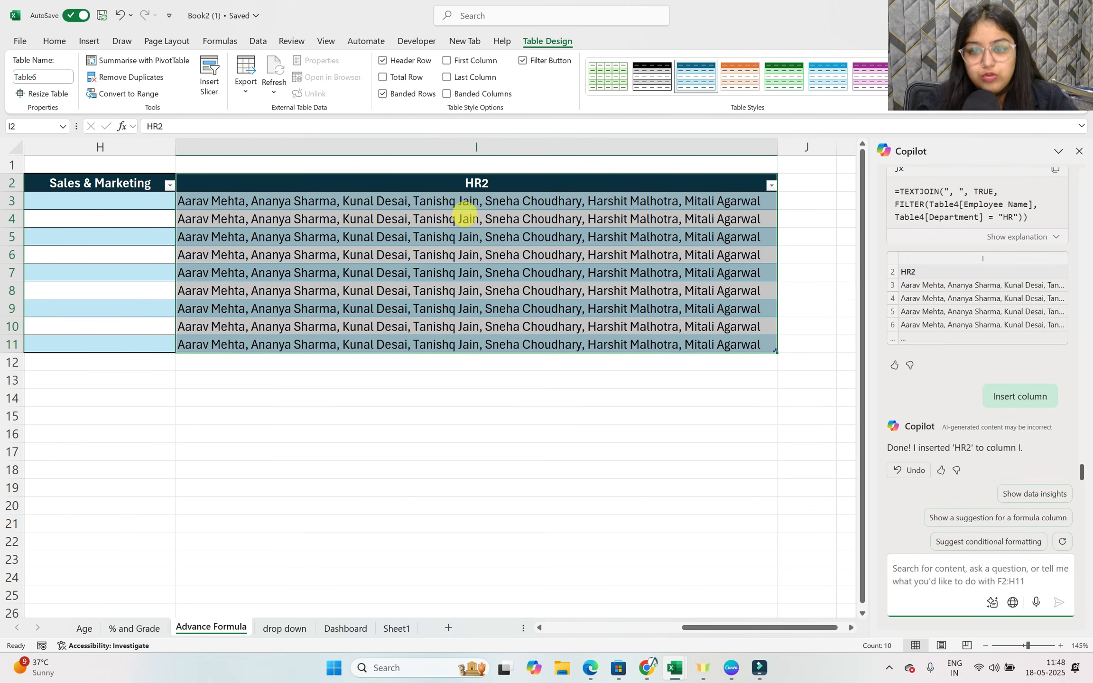
pyautogui.moveTo(469, 202); pyautogui.dragTo(469, 343)
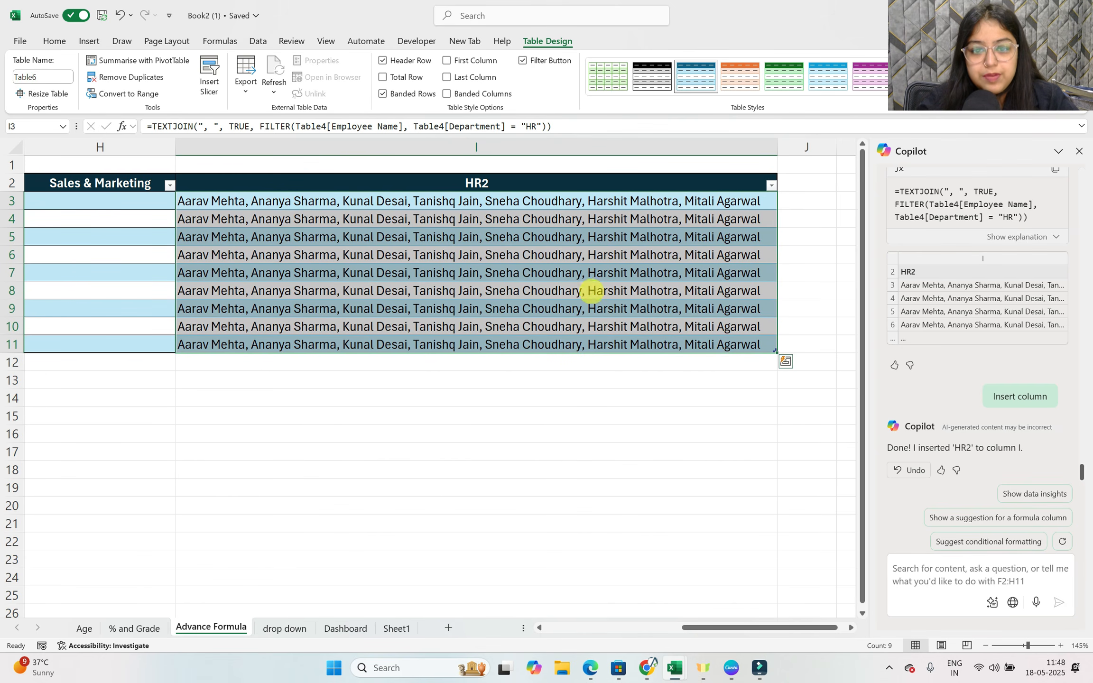
pyautogui.moveTo(769, 629); pyautogui.dragTo(735, 495)
# Delete the inserted HR2 column I from the department table.
pyautogui.click(639, 143)
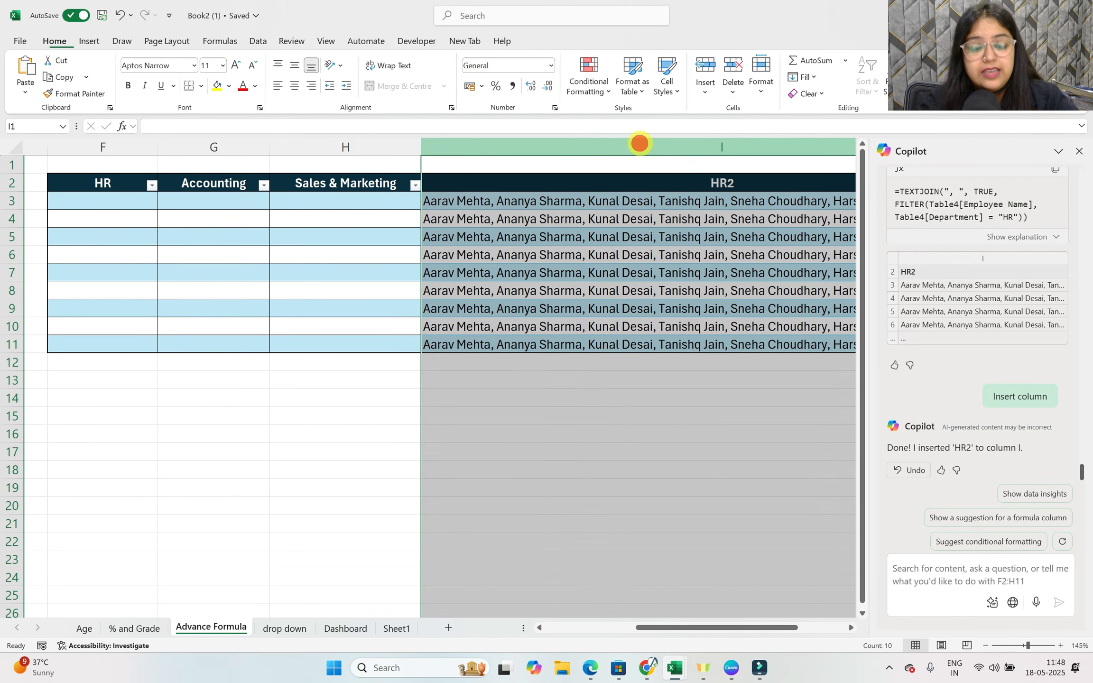
pyautogui.hotkey('ctrl', '-')
pyautogui.moveTo(709, 629); pyautogui.dragTo(602, 627)
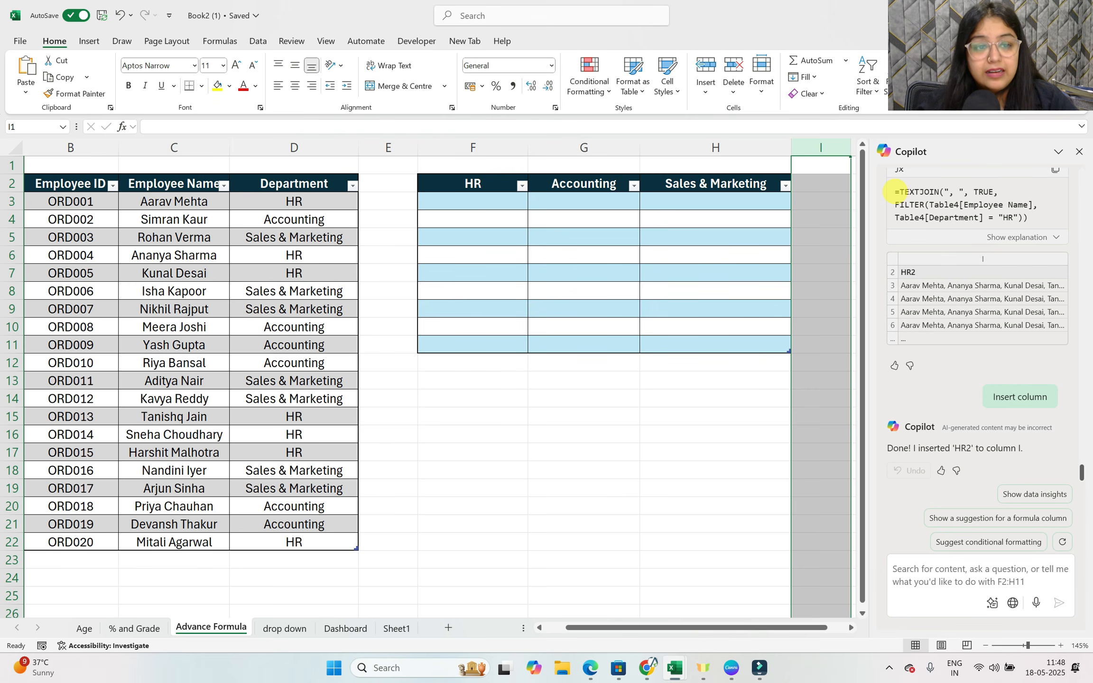
# Copy Copilot's suggested TEXTJOIN and FILTER formula into cell F3 under the HR header.
pyautogui.scroll(2, 1011, 218)
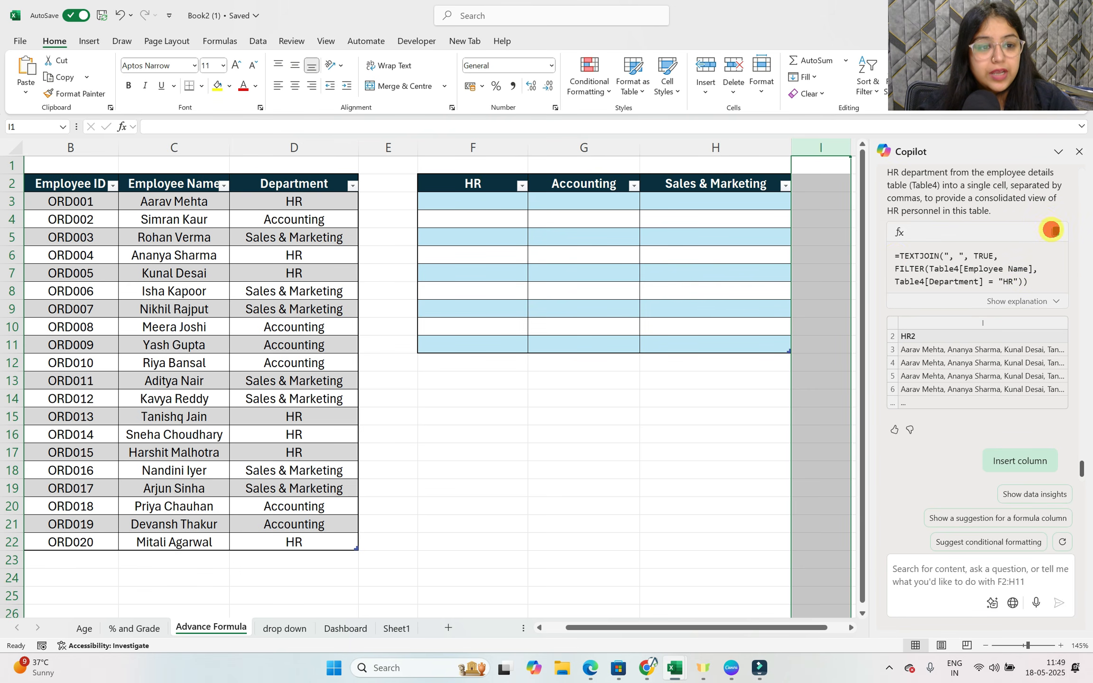
pyautogui.click(1051, 230)
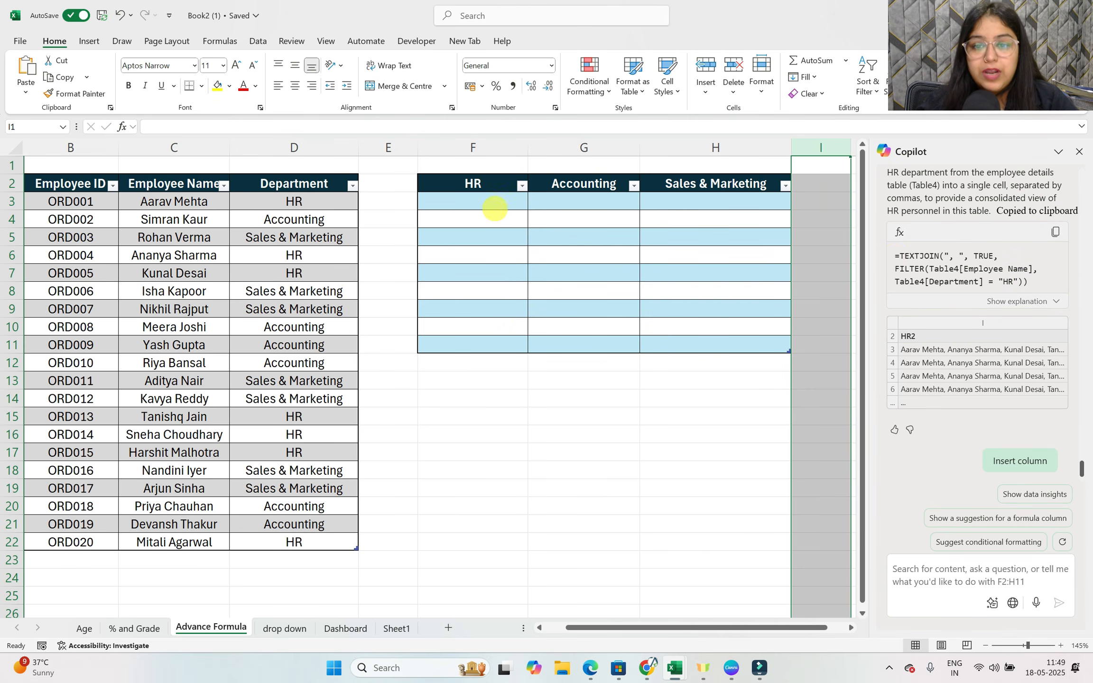
pyautogui.click(495, 207)
pyautogui.click(235, 127)
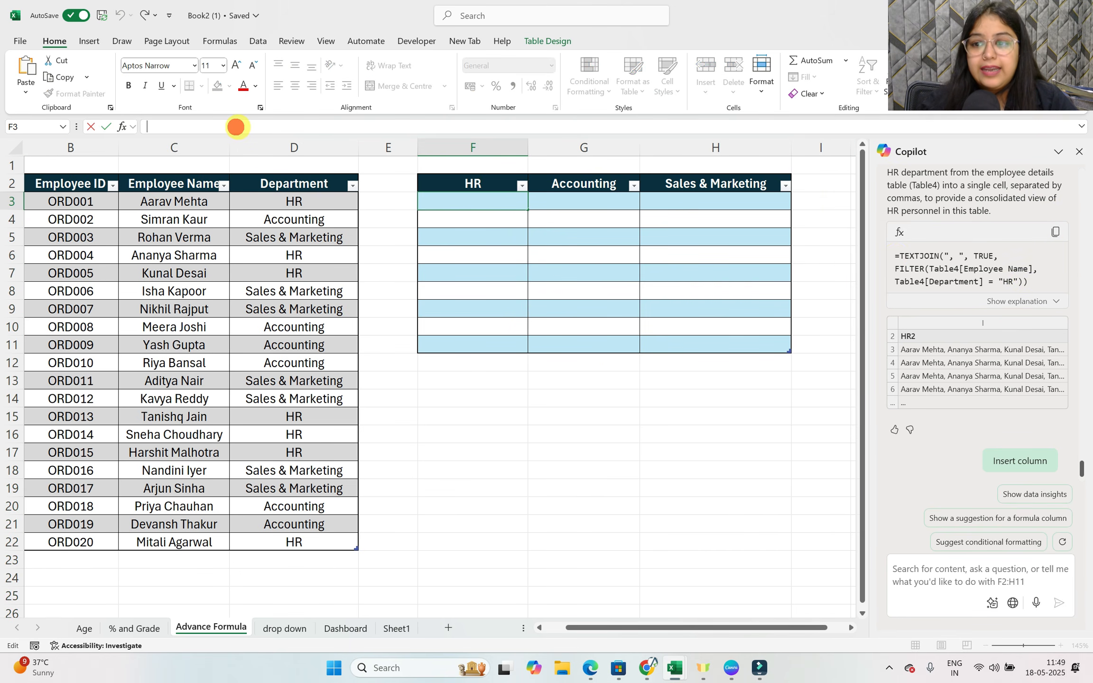
pyautogui.hotkey('ctrl', 'v')
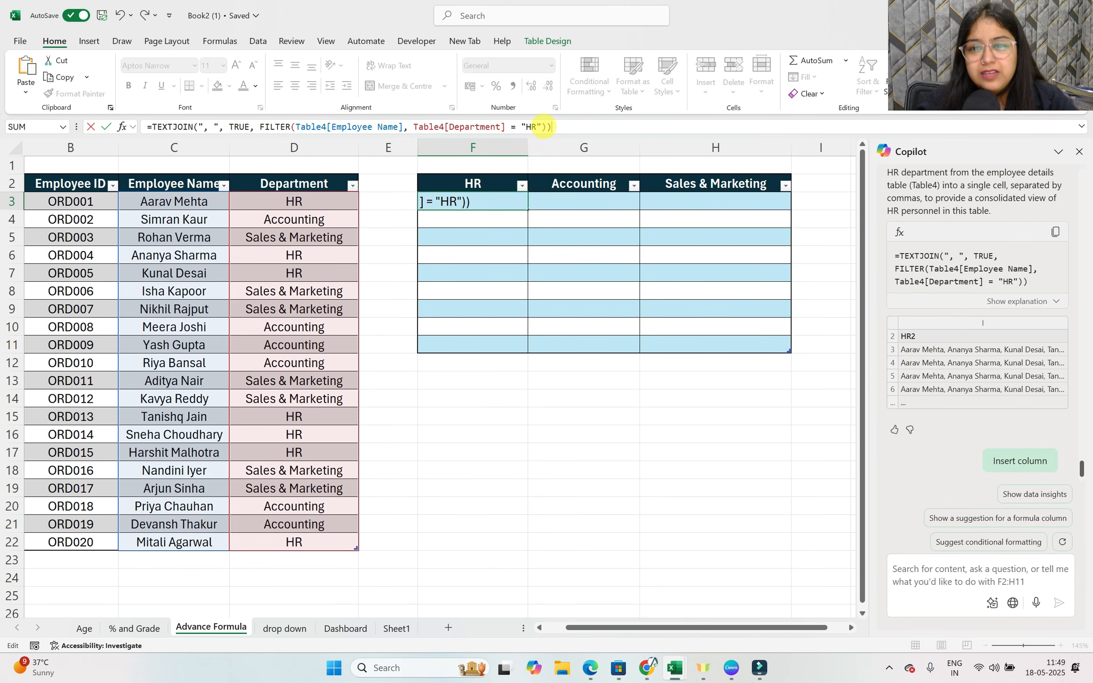
# Replace the Table4[Department] = "HR" condition in the F3 formula with a reference to the HR header cell F2.
pyautogui.click(540, 127)
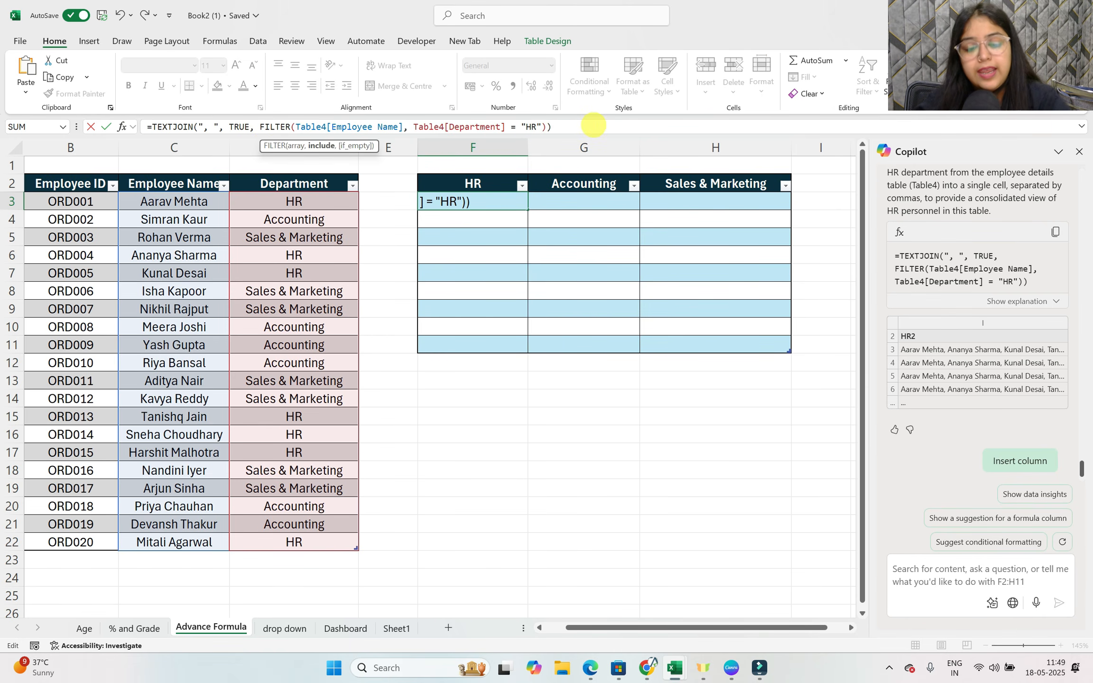
pyautogui.press('BackSpace')
pyautogui.press('BackSpace')
pyautogui.press('BackSpace')
pyautogui.press('BackSpace')
pyautogui.press('BackSpace')
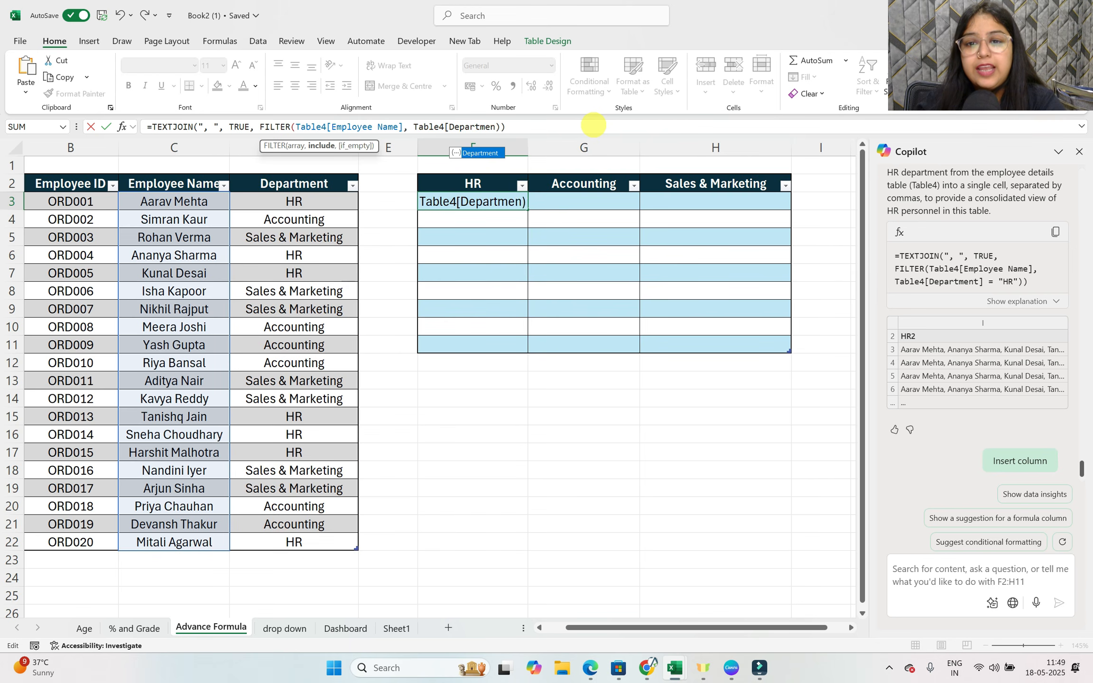
pyautogui.press('BackSpace')
pyautogui.press('BackSpace')
pyautogui.press('BackSpace')
pyautogui.press('BackSpace')
pyautogui.press('BackSpace')
pyautogui.press('BackSpace')
pyautogui.press('BackSpace')
pyautogui.press('BackSpace')
pyautogui.press('BackSpace')
pyautogui.press('BackSpace')
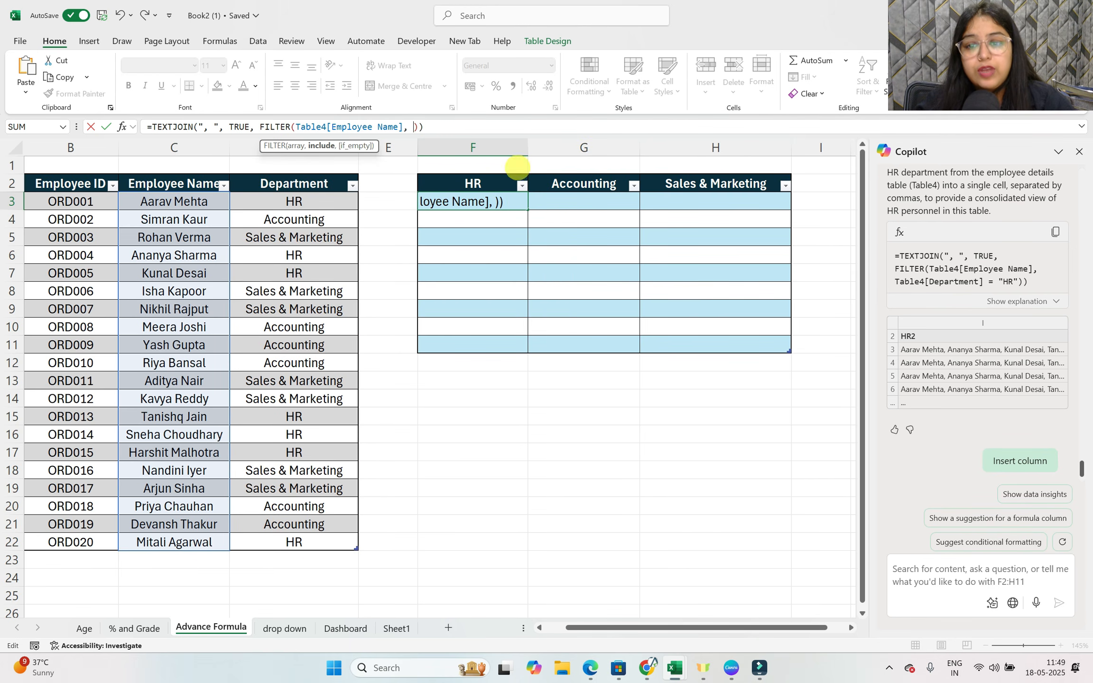
pyautogui.click(489, 183)
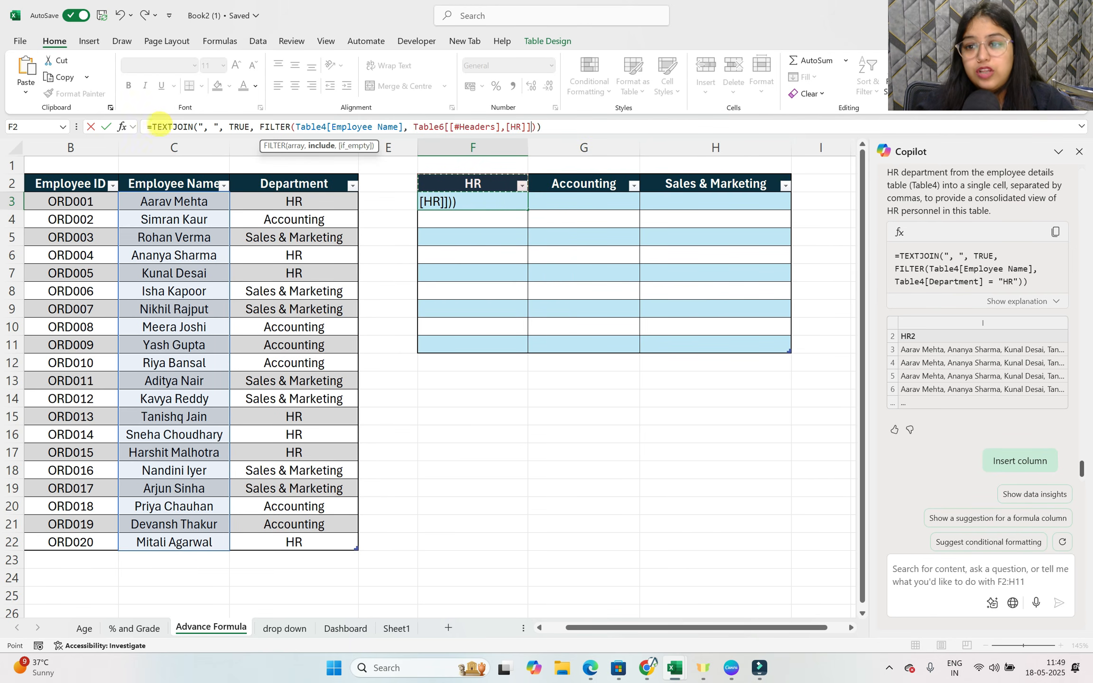
# Strip the TEXTJOIN part from the F3 formula and try to enter =FILTER(Table4[Employee Name], Table6[[#Headers],[HR]])).
pyautogui.moveTo(145, 126); pyautogui.dragTo(260, 128)
pyautogui.press('BackSpace')
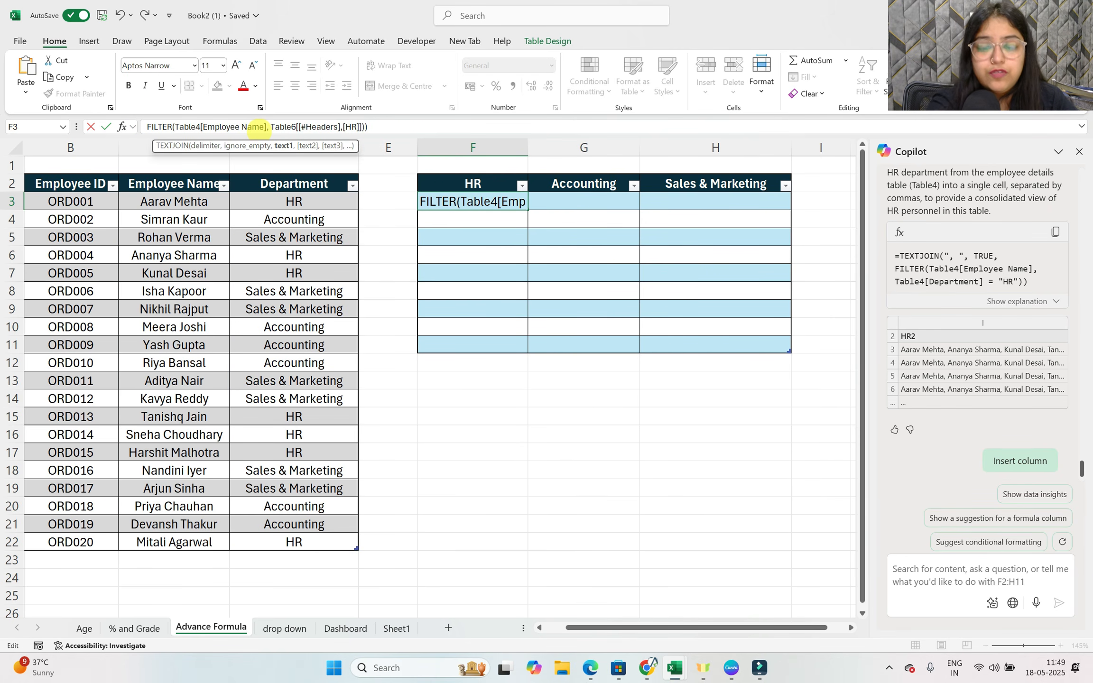
pyautogui.write('=')
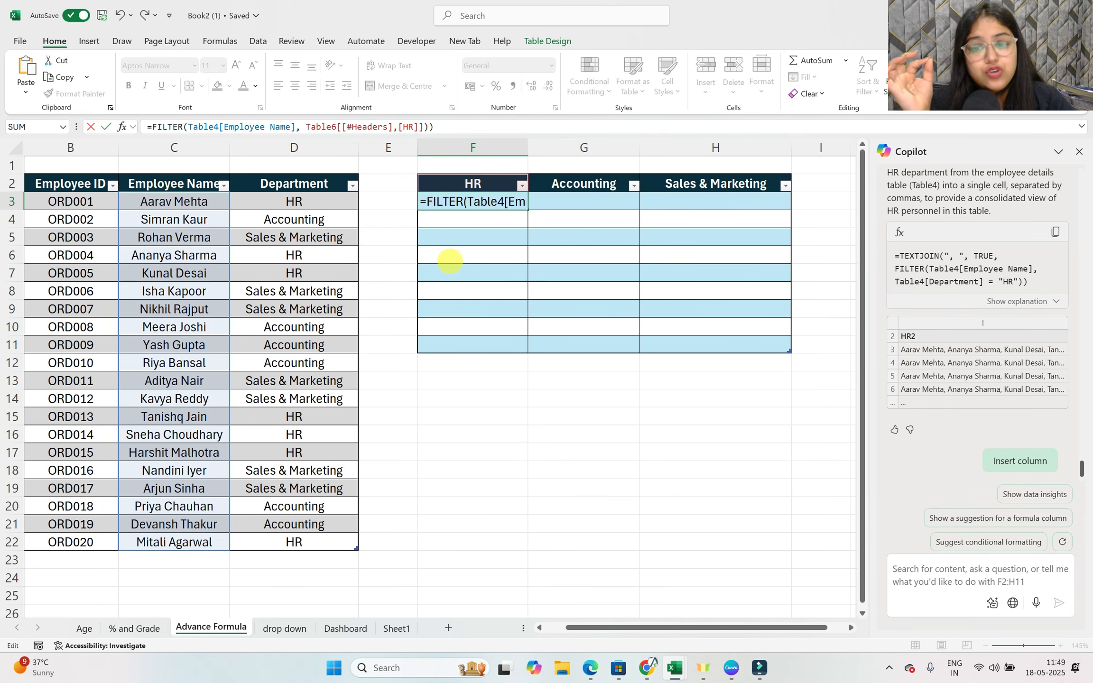
pyautogui.press('Return')
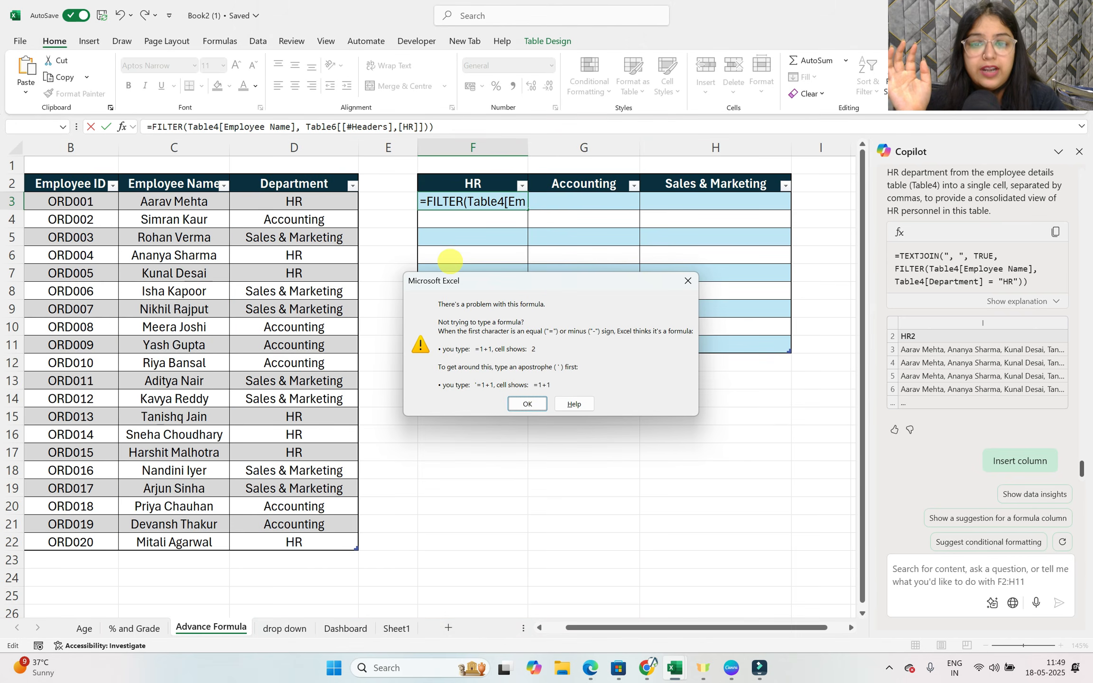
pyautogui.click(527, 404)
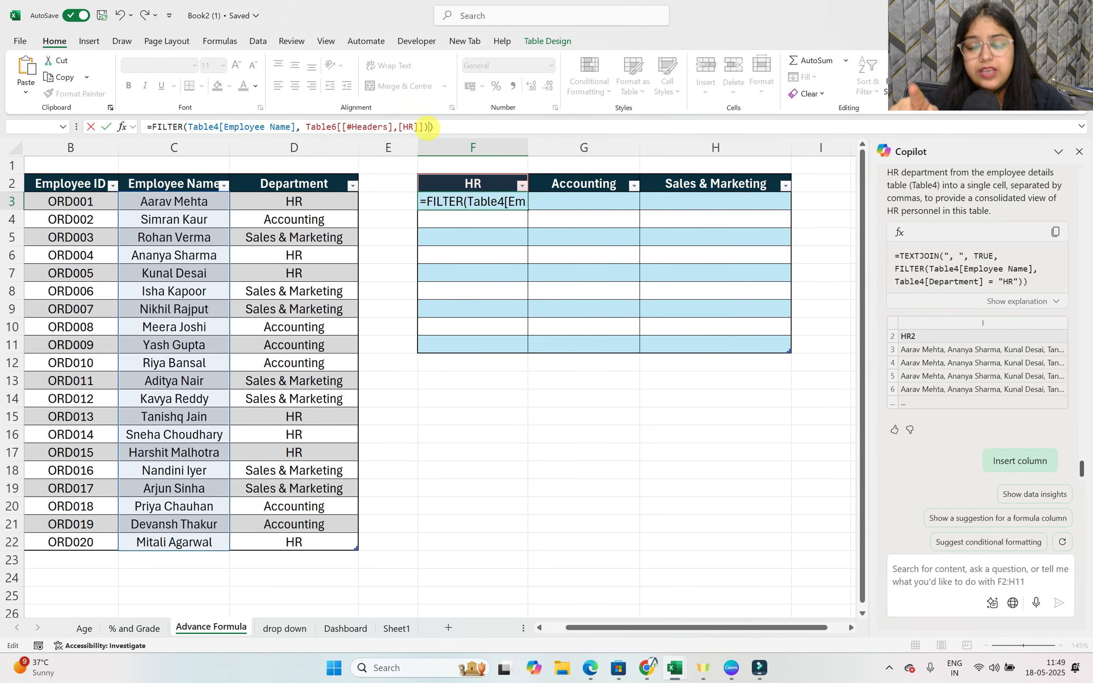
# Remove the equals sign from the faulty FILTER formula under the HR header and clear cell F3.
pyautogui.press('Home')
pyautogui.press('Delete')
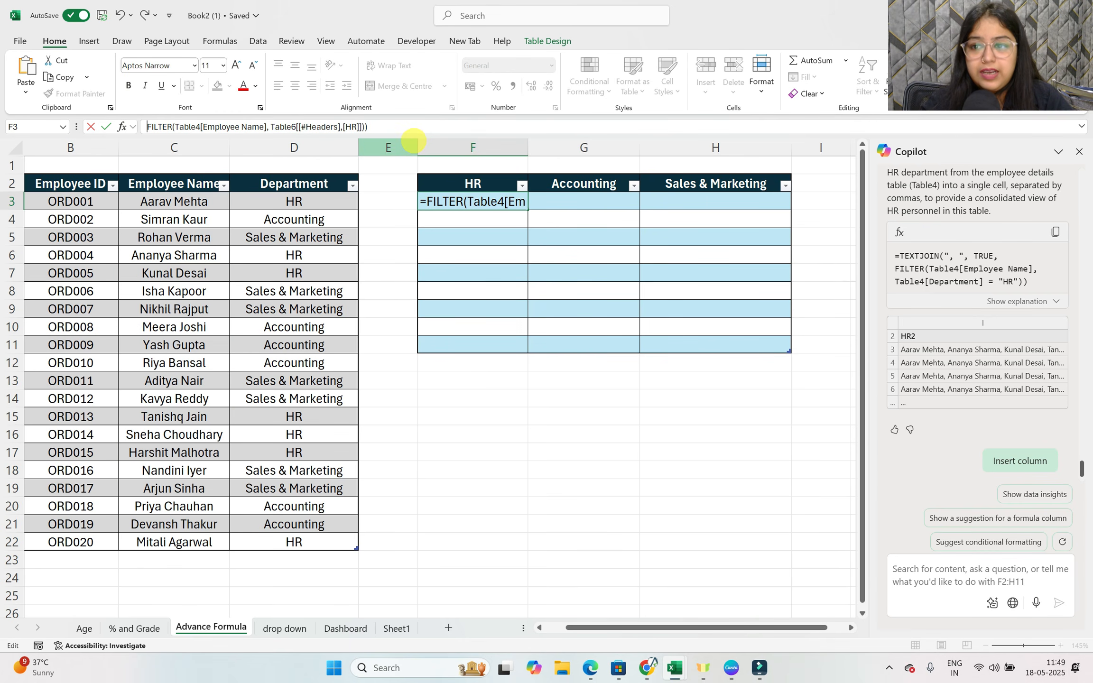
pyautogui.hotkey('ctrl', 'z')
pyautogui.hotkey('ctrl', 'z')
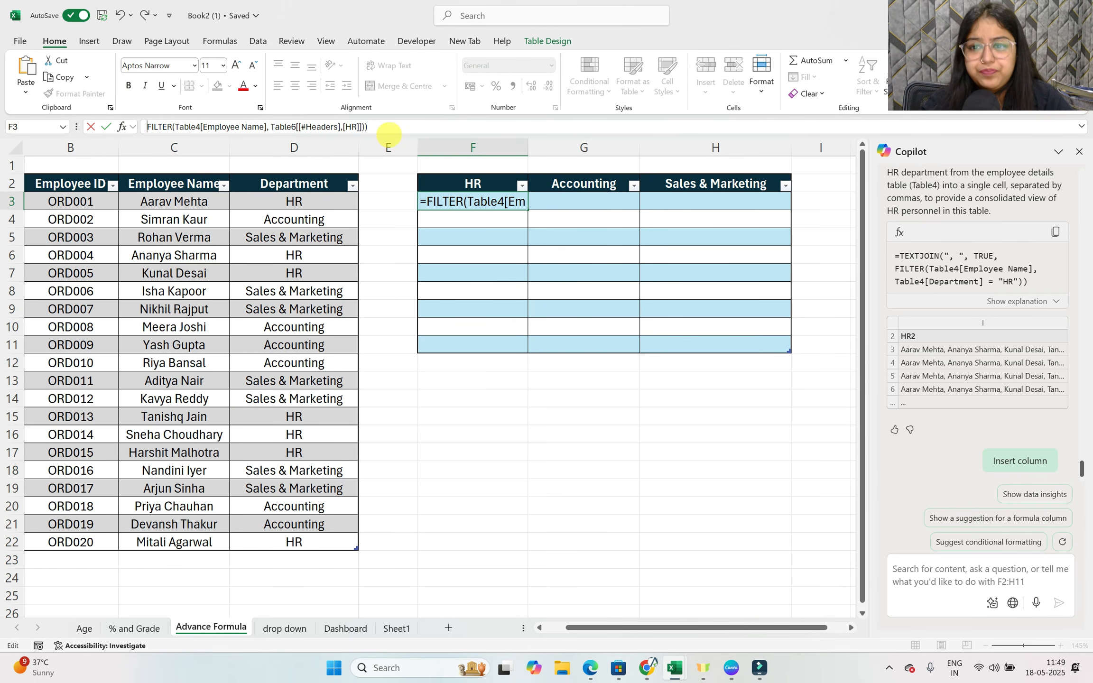
pyautogui.press('Escape')
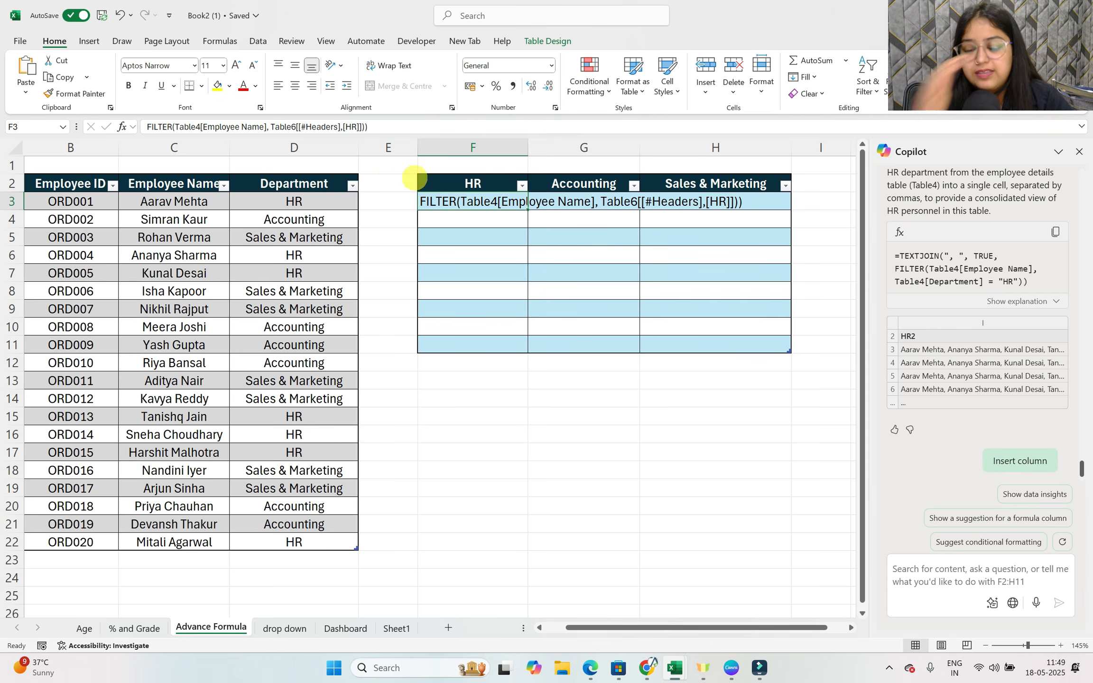
pyautogui.press('Delete')
pyautogui.click(453, 255)
pyautogui.click(493, 204)
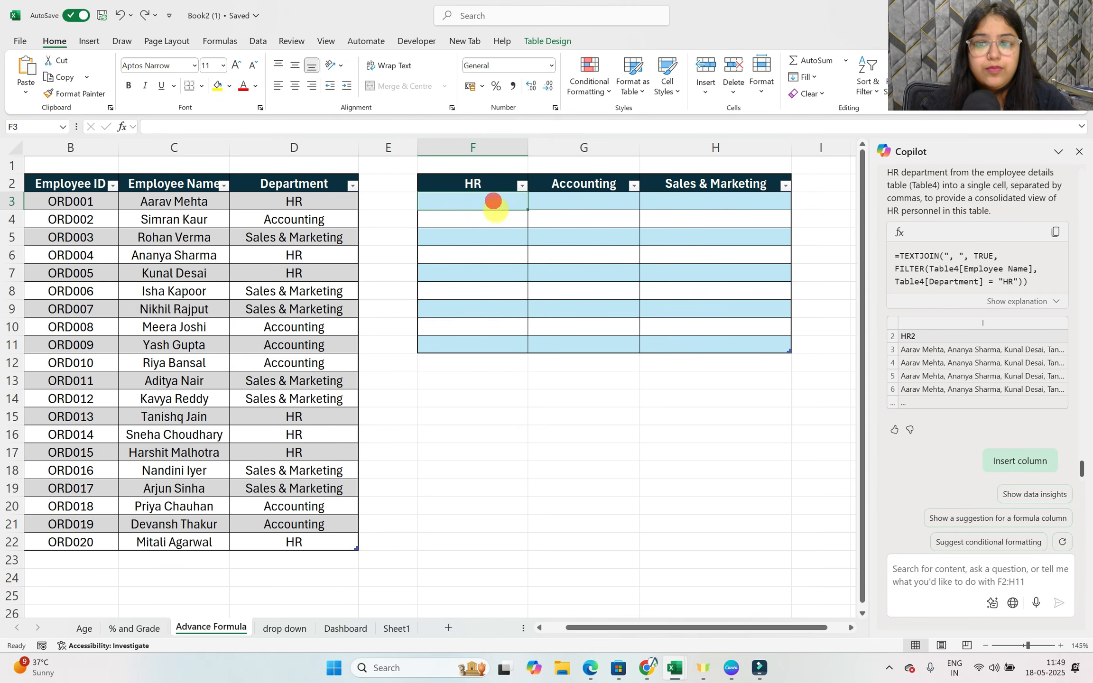
# Copy Copilot's suggested TEXTJOIN and FILTER formula into cell F11, the last row of the HR column.
pyautogui.click(471, 350)
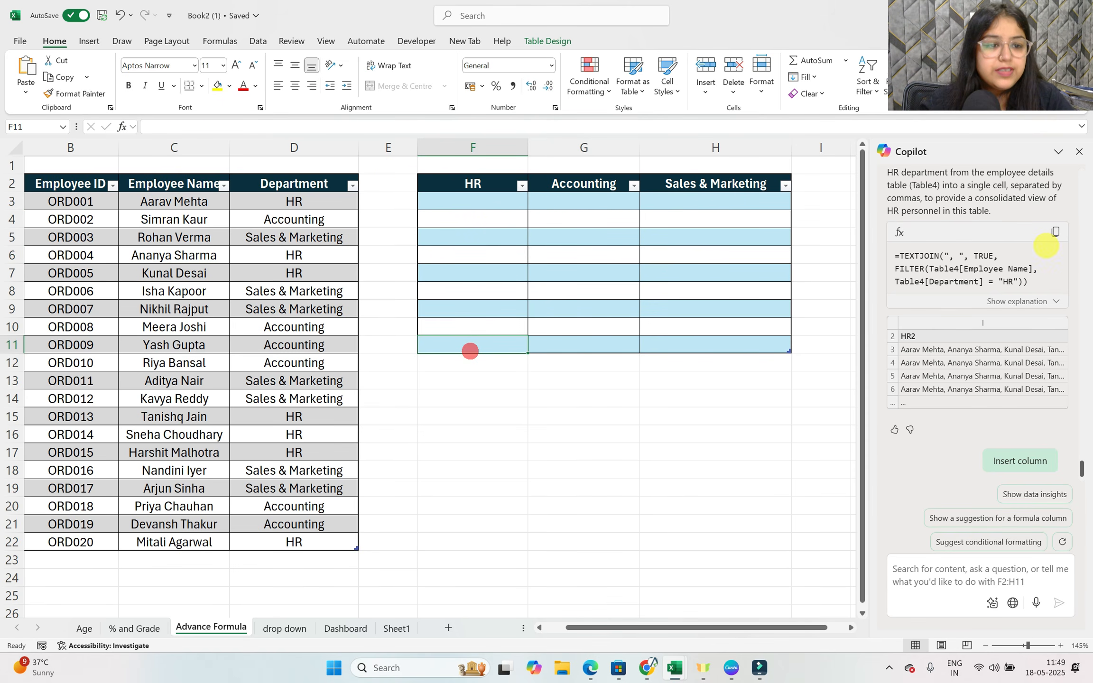
pyautogui.click(1055, 232)
pyautogui.click(245, 126)
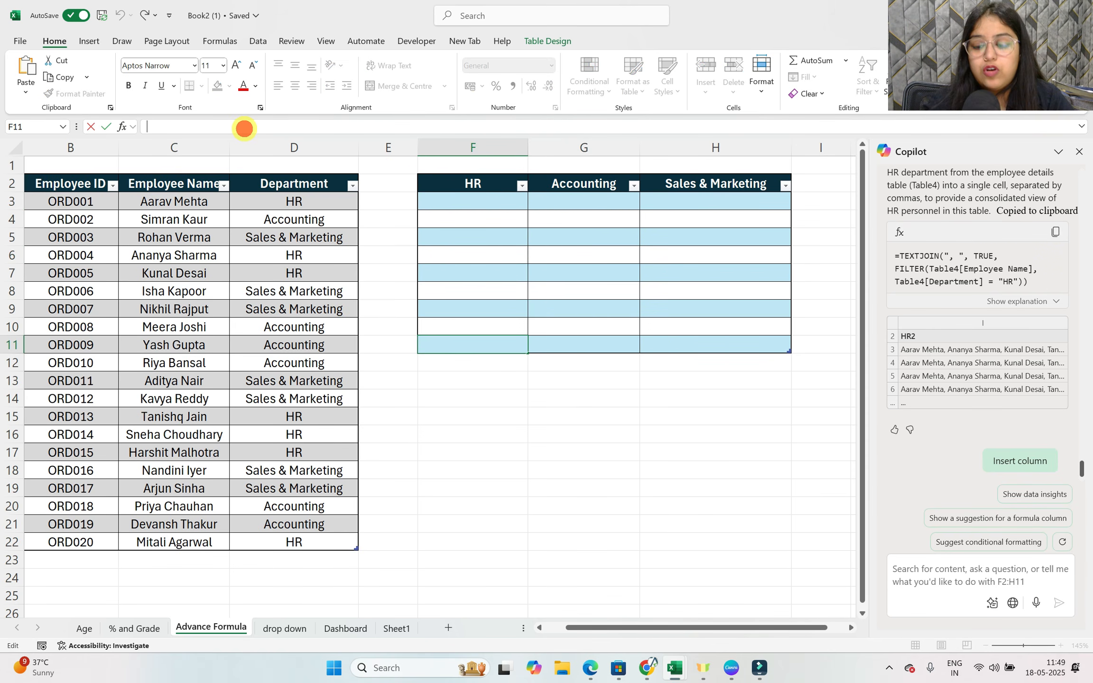
pyautogui.hotkey('ctrl', 'v')
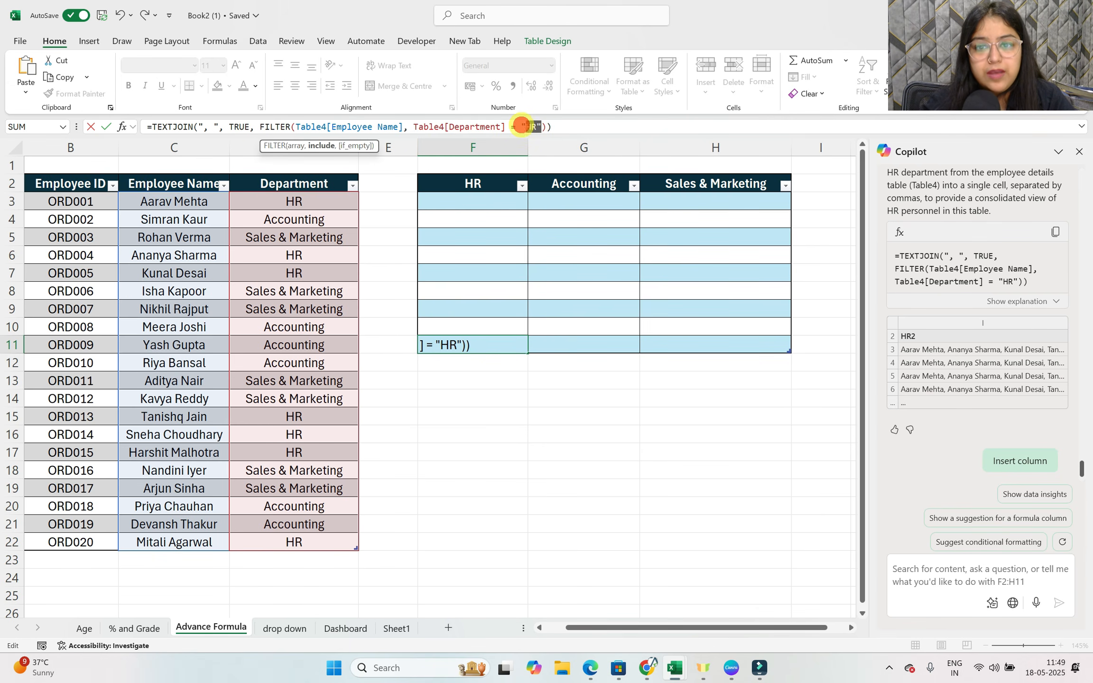
# Replace "HR" in the F11 formula with a reference to header cell F2 and remove the spaces around the equals sign.
pyautogui.moveTo(520, 126); pyautogui.dragTo(532, 126)
pyautogui.click(500, 166)
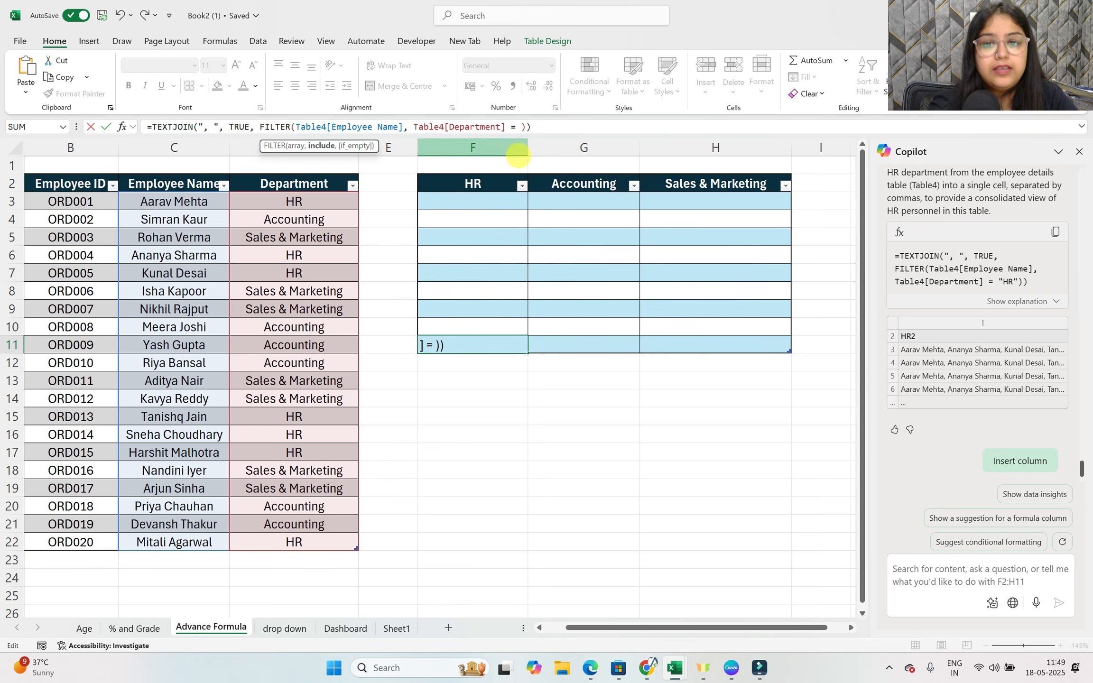
pyautogui.click(471, 185)
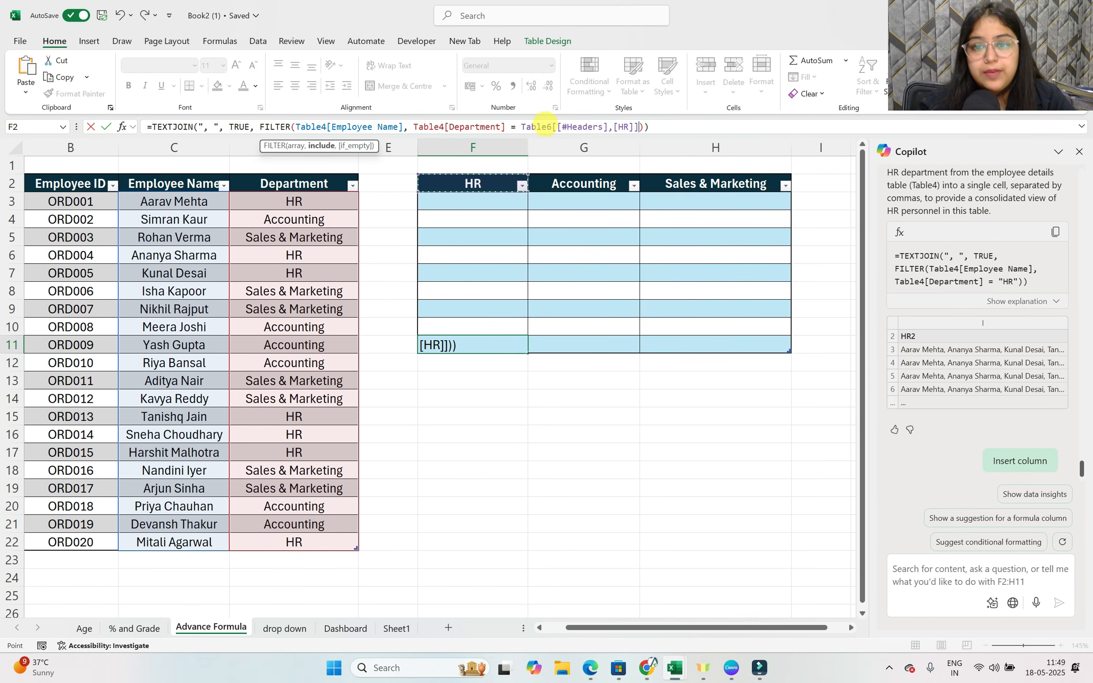
pyautogui.click(521, 126)
pyautogui.press('BackSpace')
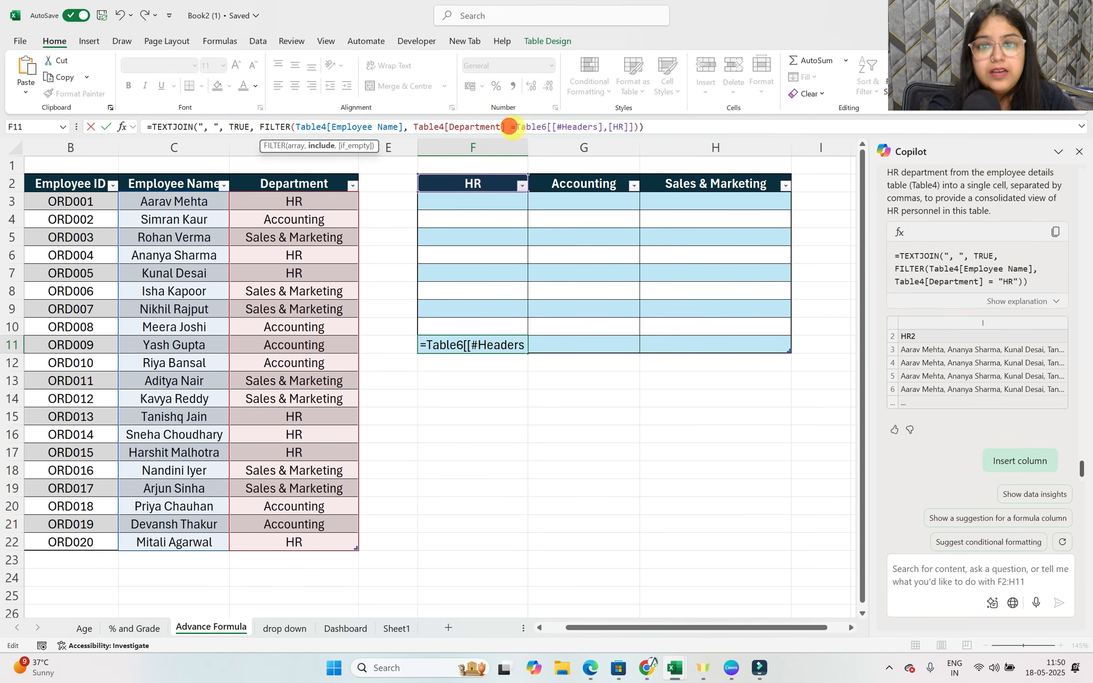
pyautogui.press('BackSpace')
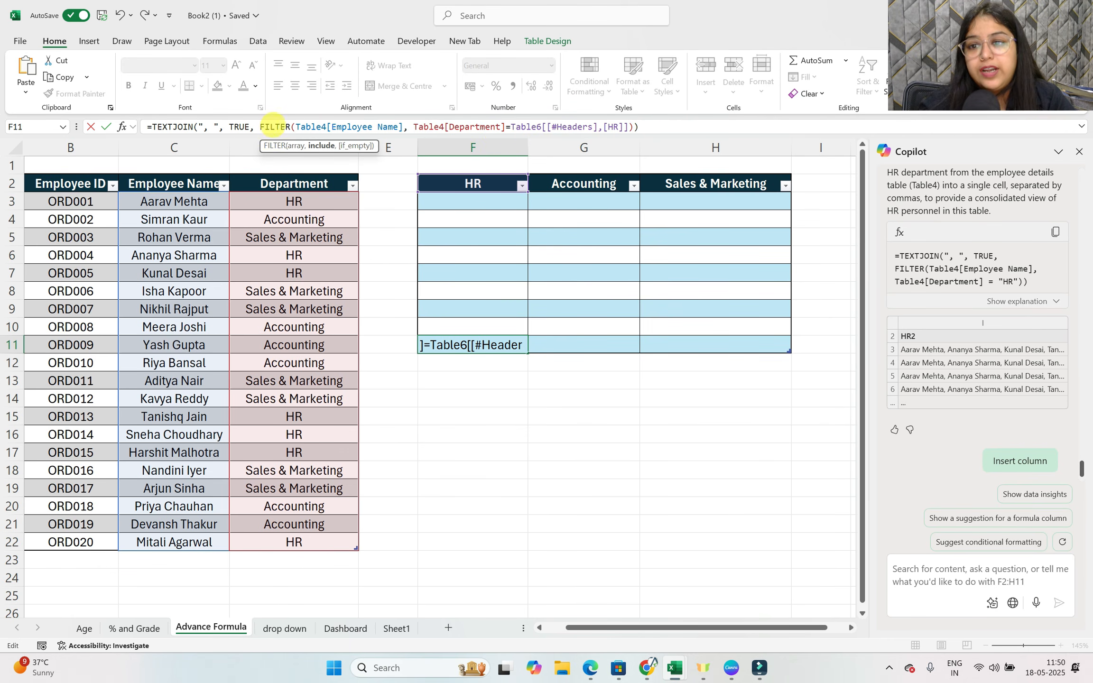
# Strip the TEXTJOIN part from the F11 formula and try to enter =FILTER(Table4[Employee Name], Table4[Department]=Table6[[#Headers],[HR]])).
pyautogui.moveTo(261, 127); pyautogui.dragTo(118, 127)
pyautogui.press('BackSpace')
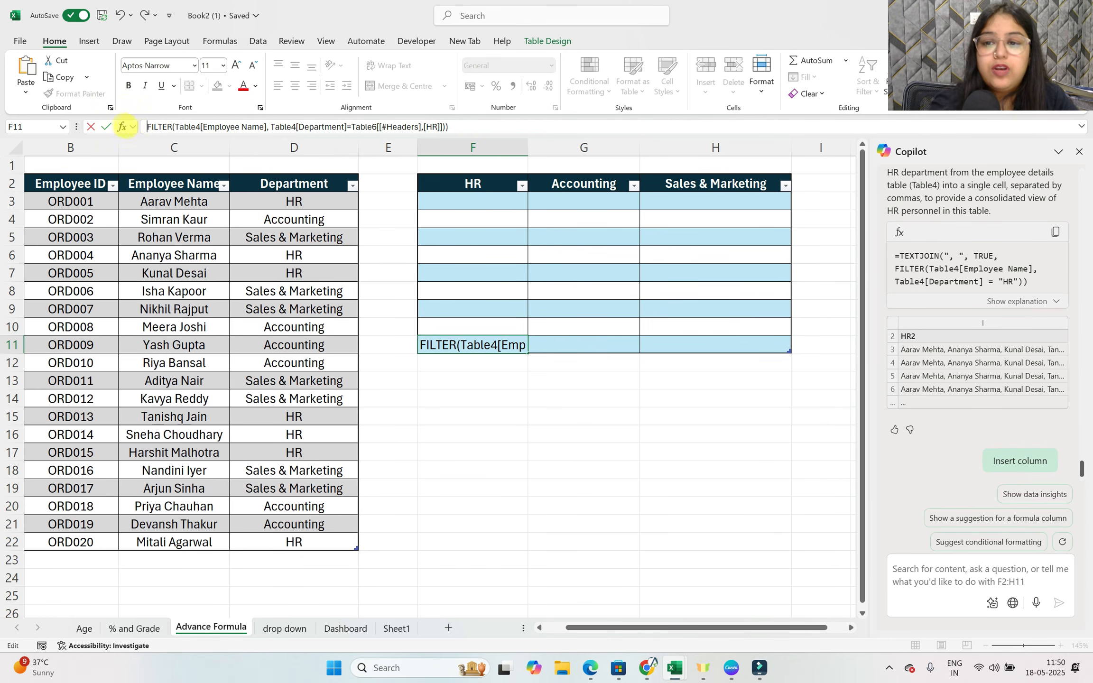
pyautogui.write('=')
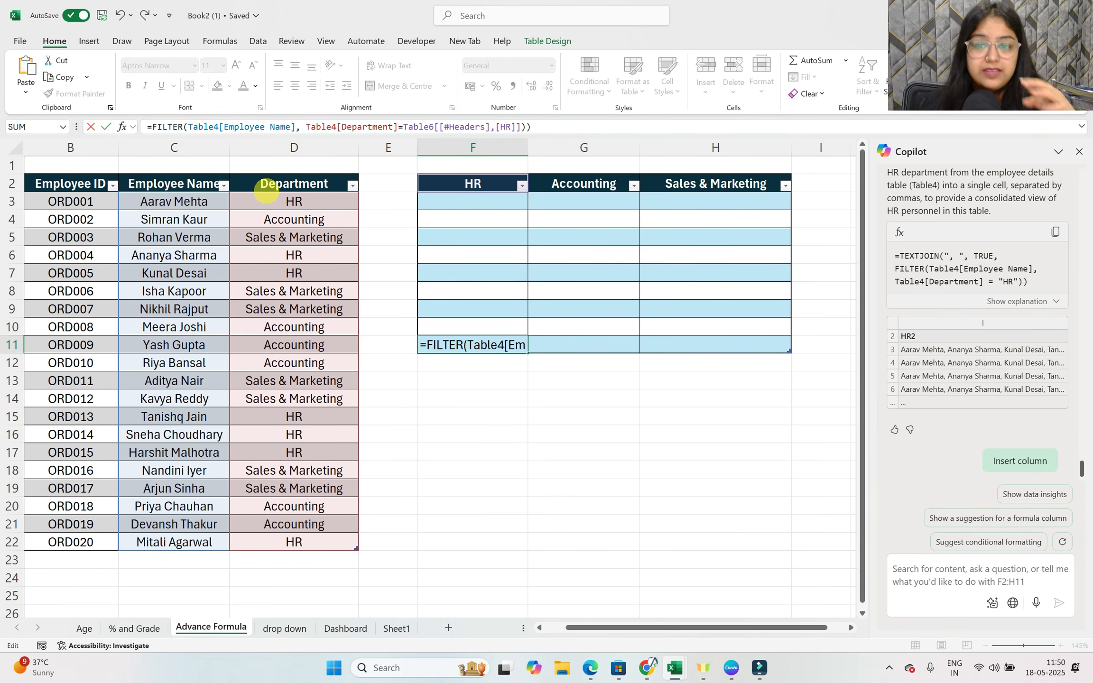
pyautogui.press('Return')
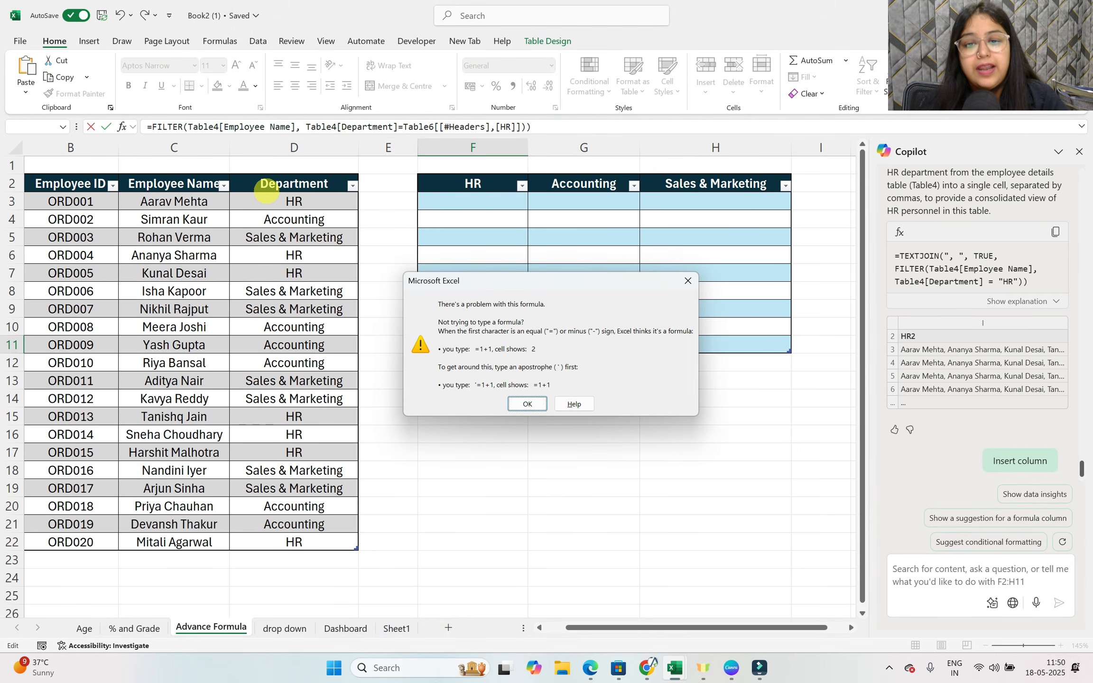
pyautogui.click(528, 400)
pyautogui.click(548, 303)
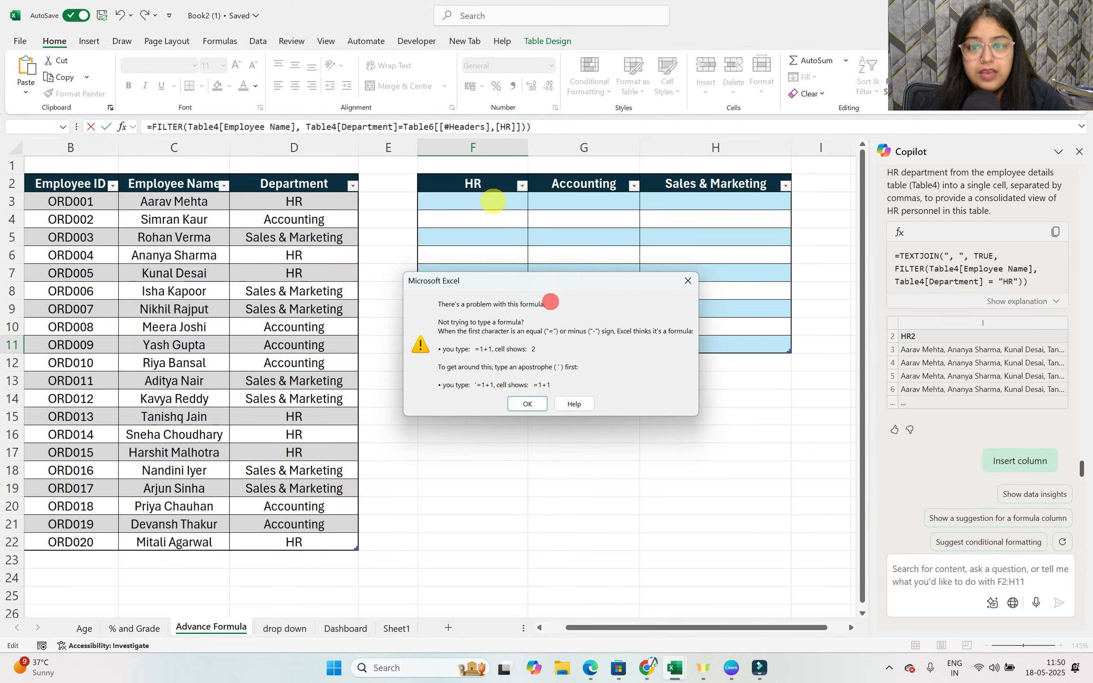
pyautogui.click(687, 282)
pyautogui.click(479, 194)
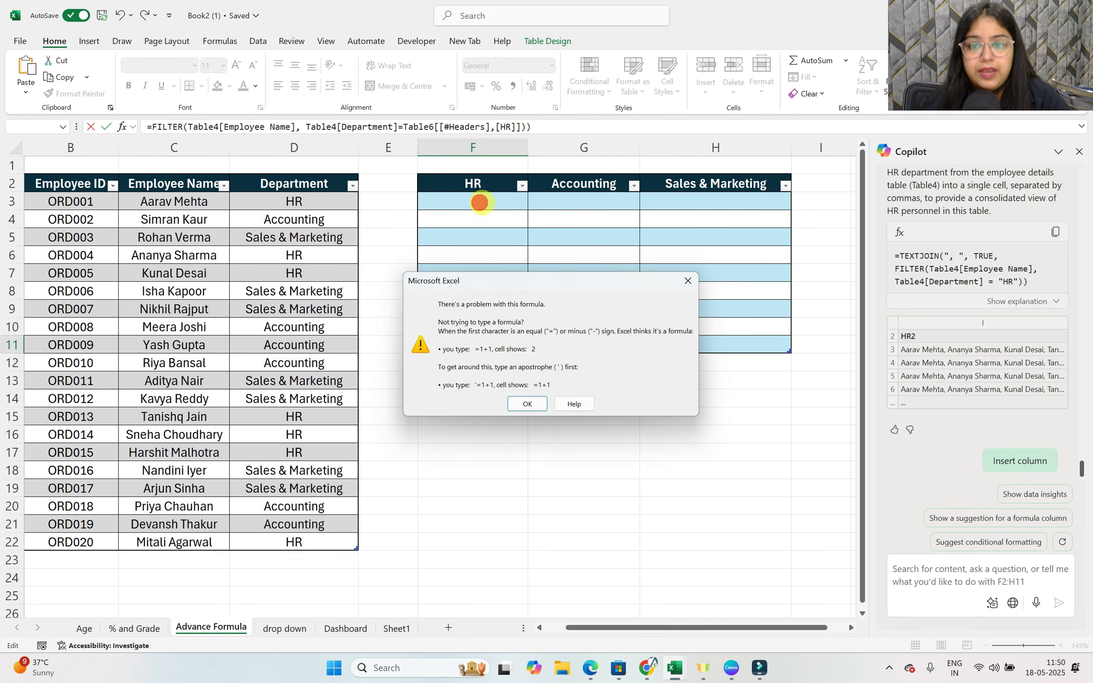
pyautogui.click(688, 280)
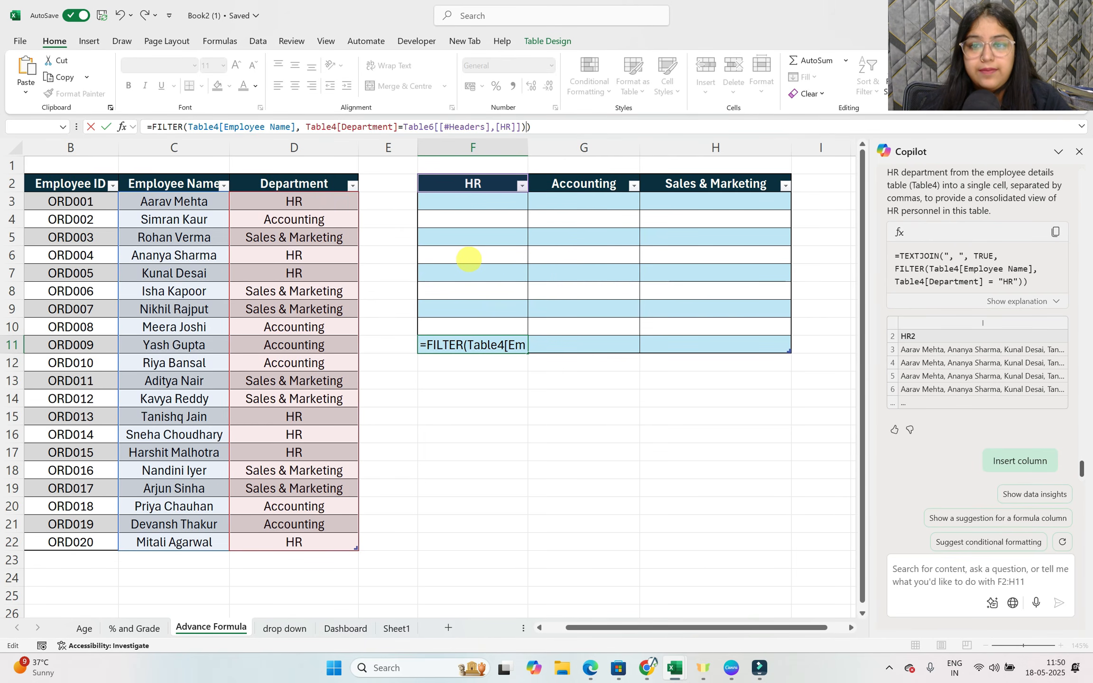
pyautogui.press('Right')
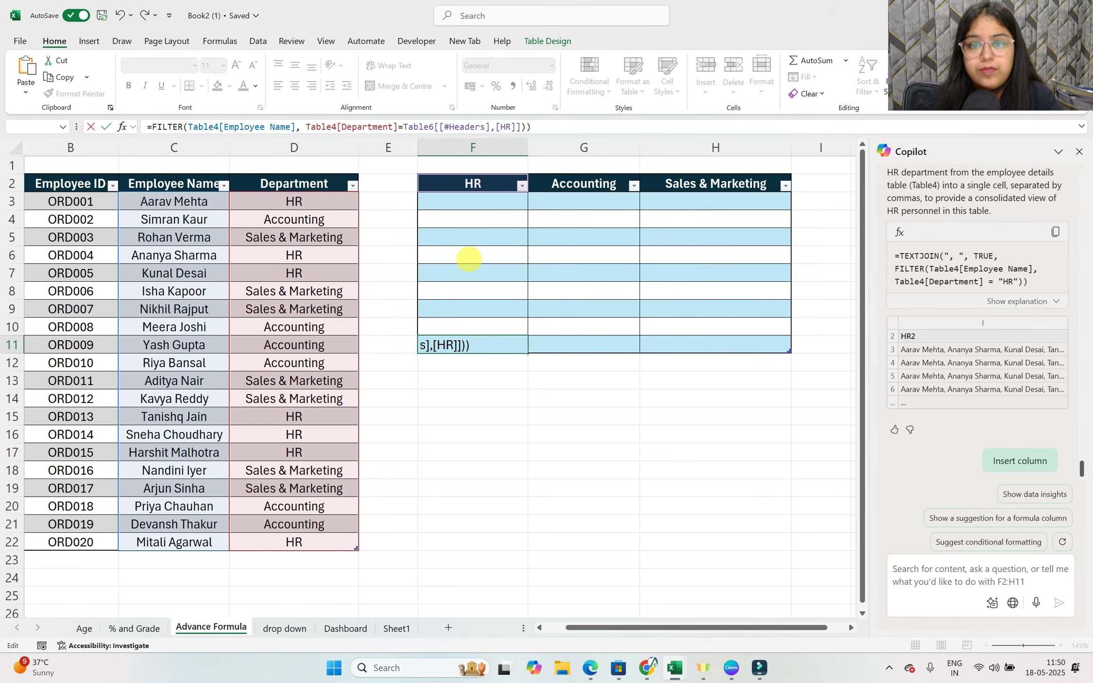
pyautogui.press('Return')
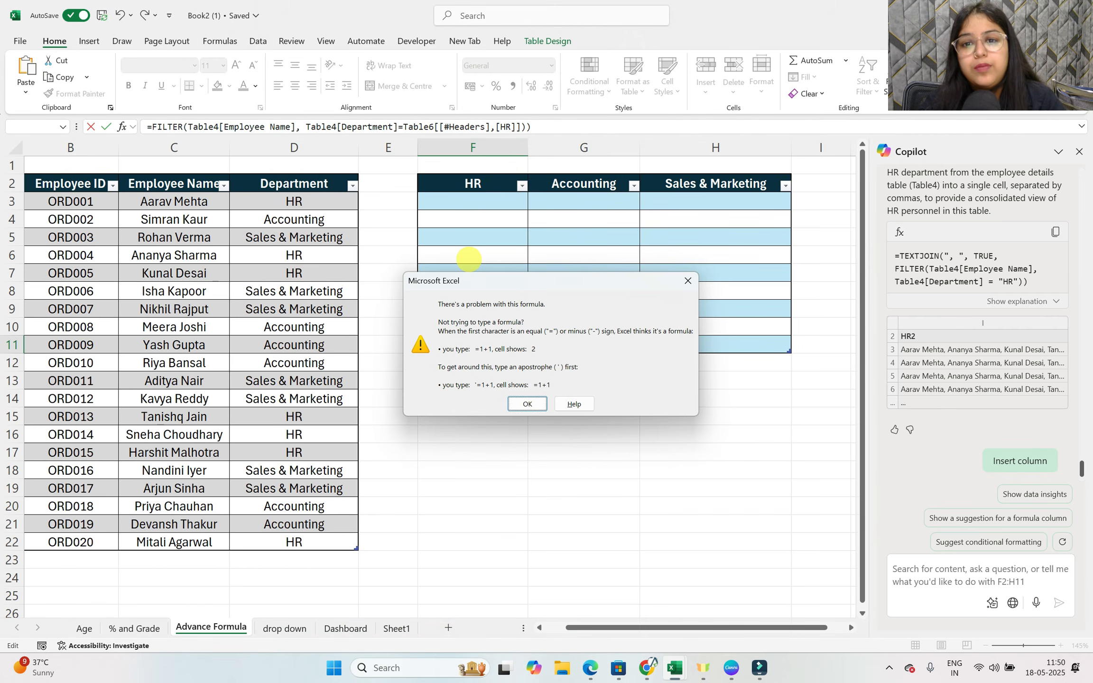
pyautogui.click(688, 280)
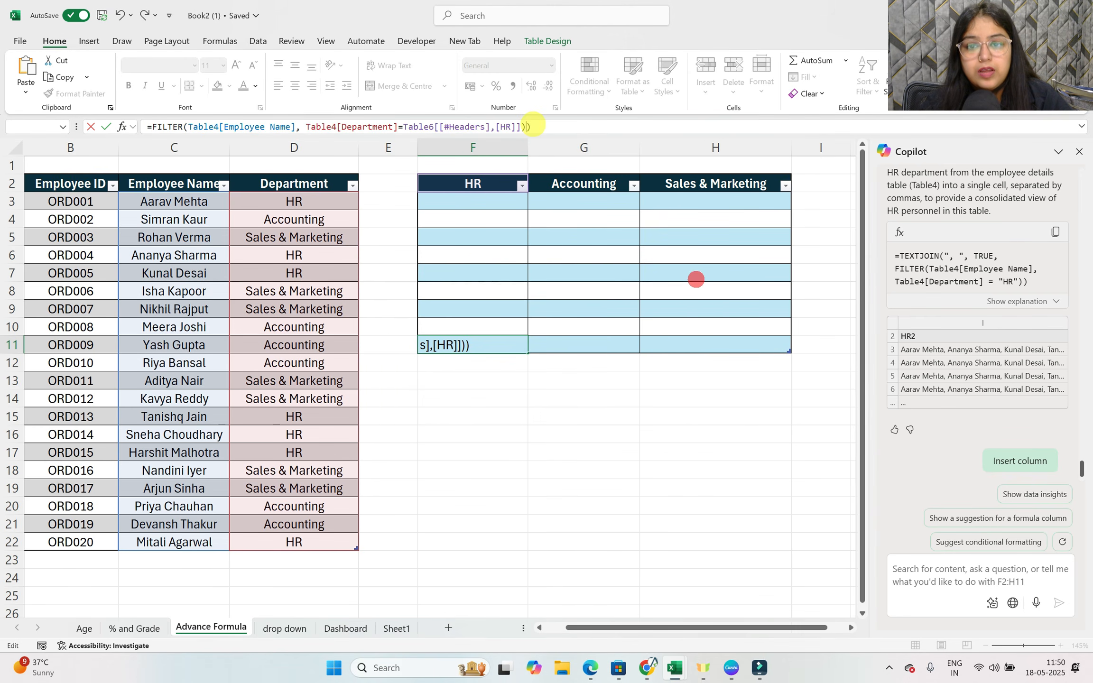
# Delete the extra closing parenthesis and enter =FILTER(Table4[Employee Name], Table4[Department]=Table6[[#Headers],[HR]]) in F11.
pyautogui.click(530, 127)
pyautogui.press('BackSpace')
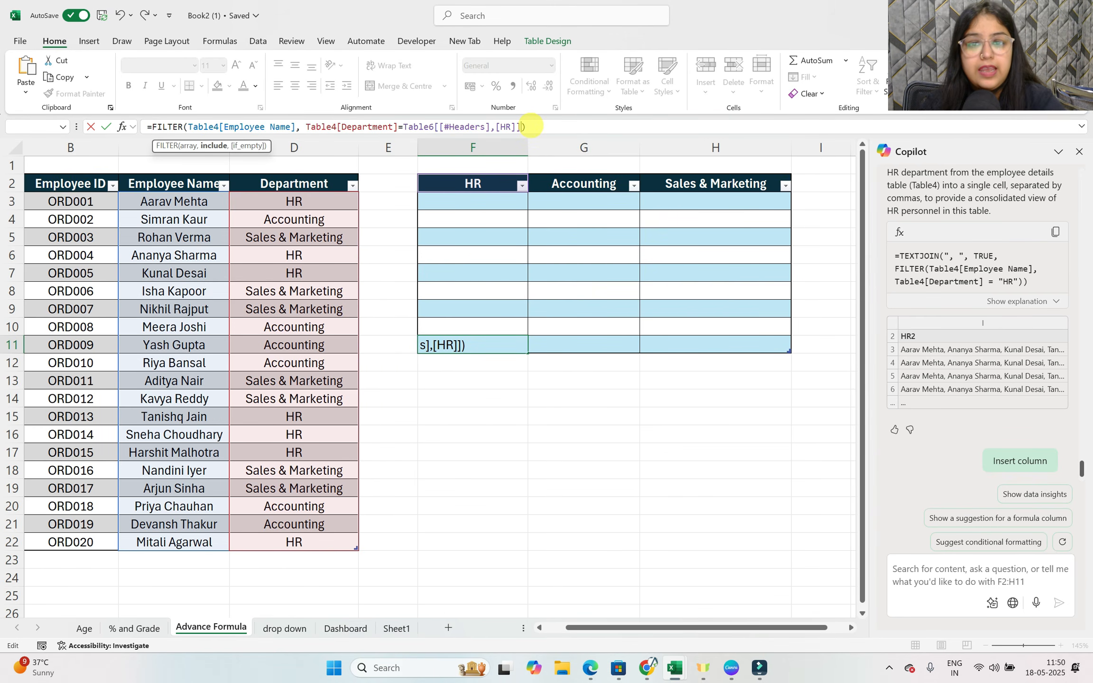
pyautogui.press('Return')
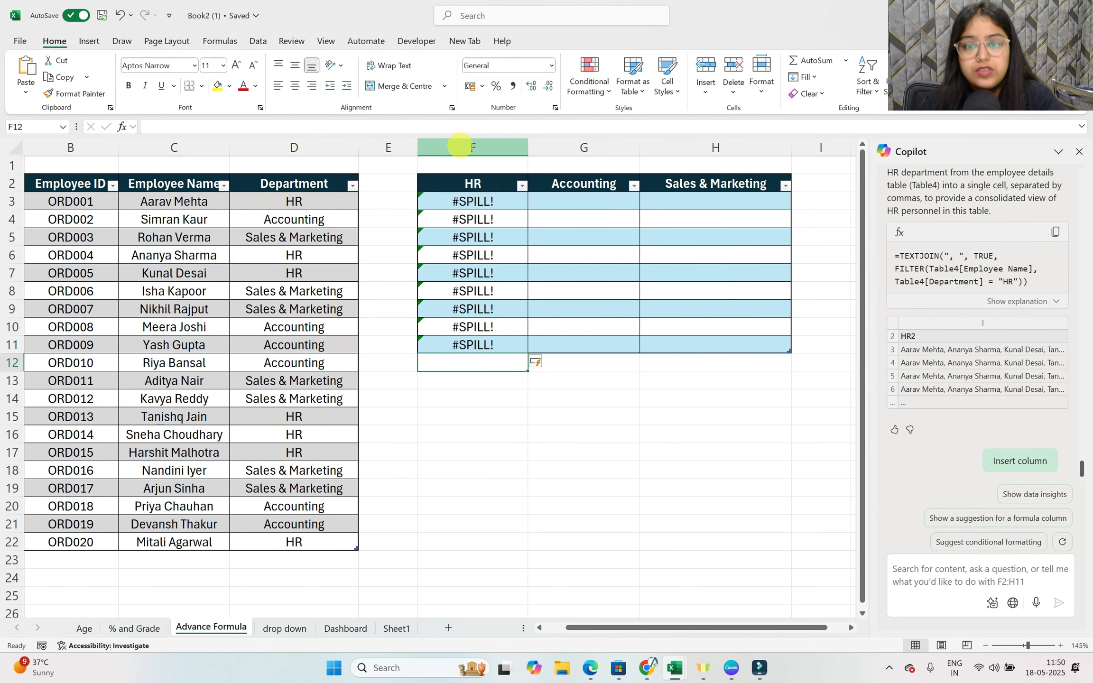
# Clear the FILTER formulas from the HR column cells F3:F11.
pyautogui.moveTo(499, 201); pyautogui.dragTo(486, 342)
pyautogui.press('Delete')
pyautogui.click(491, 417)
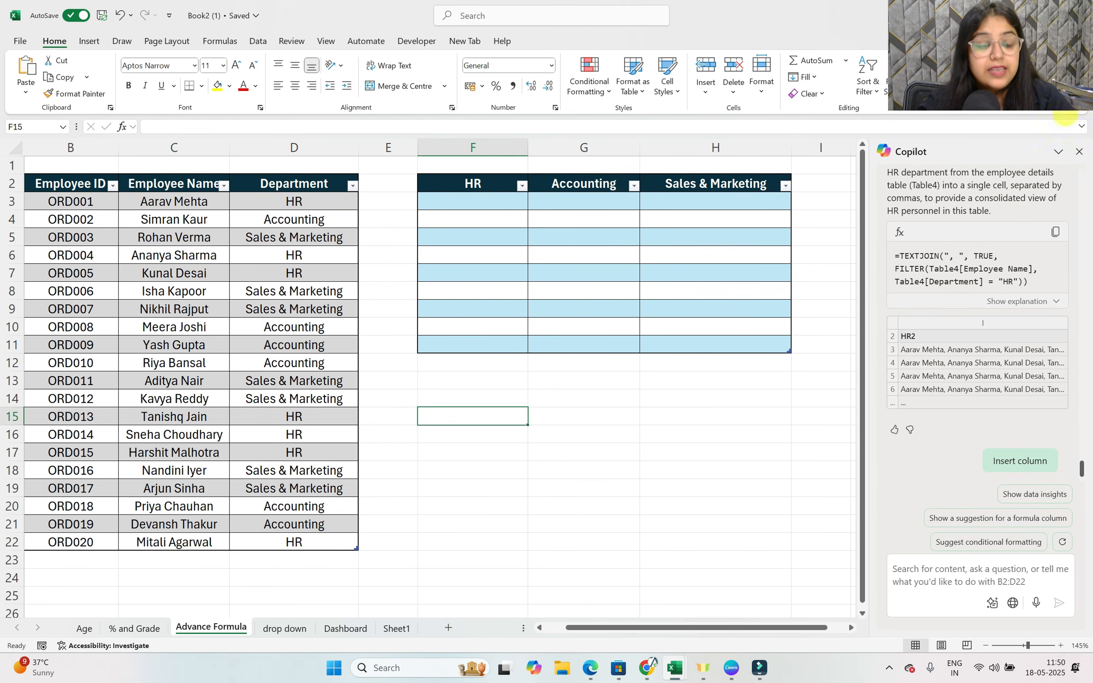
# Copy Copilot's suggested formula into cell F15 below the table and strip its TEXTJOIN part so it starts with =FILTER.
pyautogui.click(1054, 232)
pyautogui.click(176, 126)
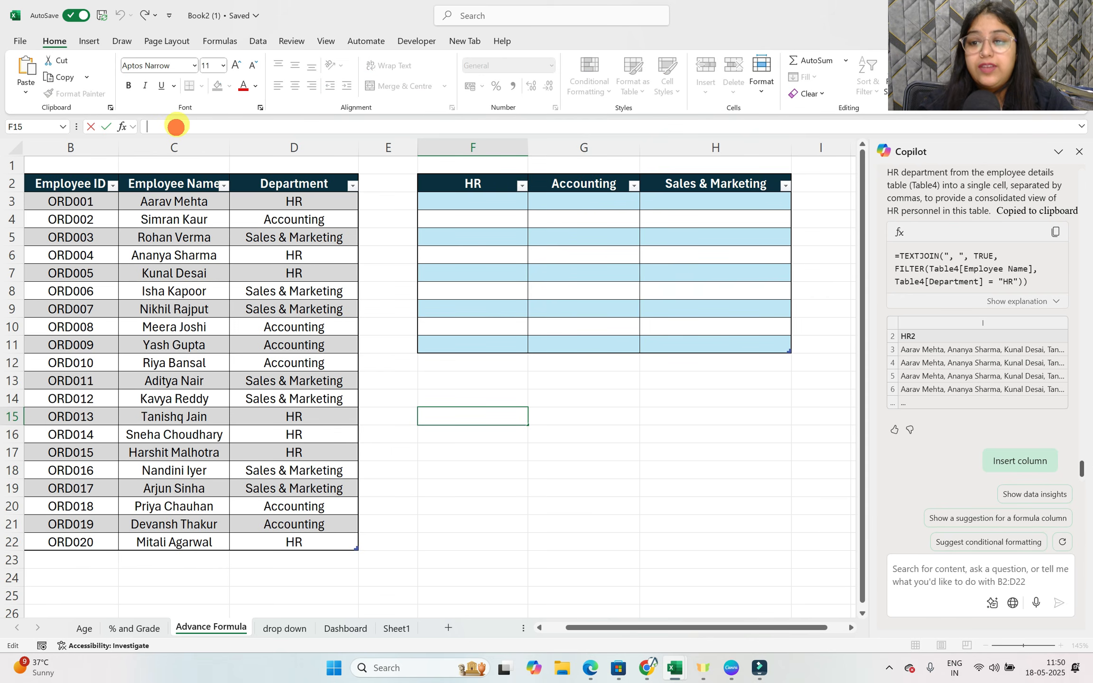
pyautogui.hotkey('ctrl', 'v')
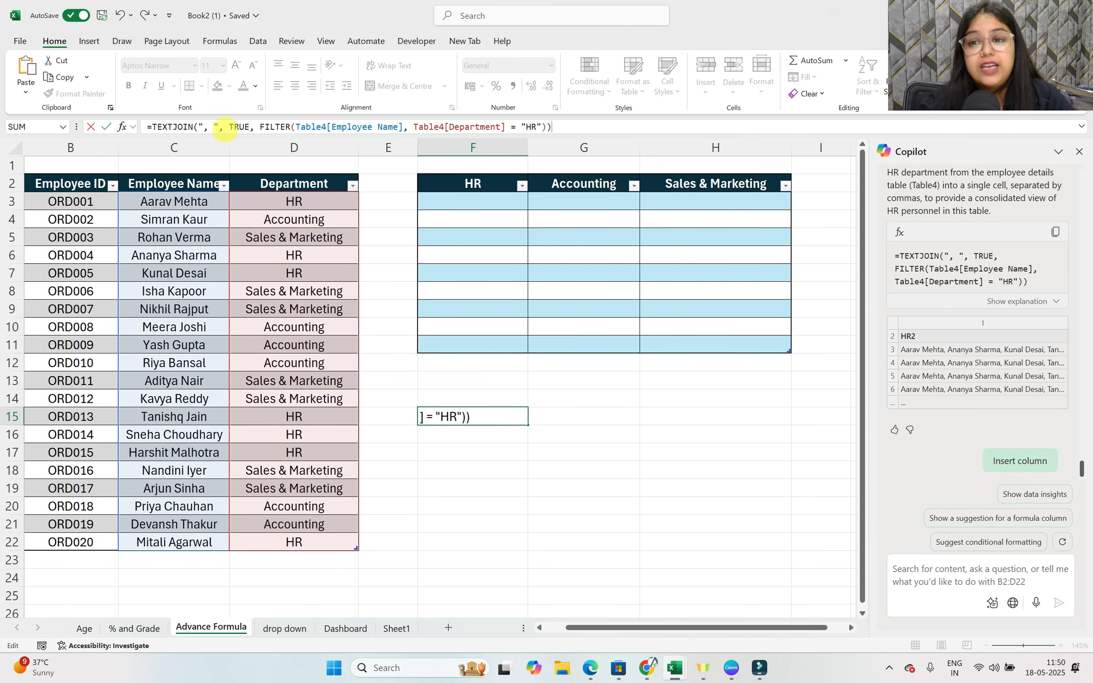
pyautogui.moveTo(257, 127); pyautogui.dragTo(116, 114)
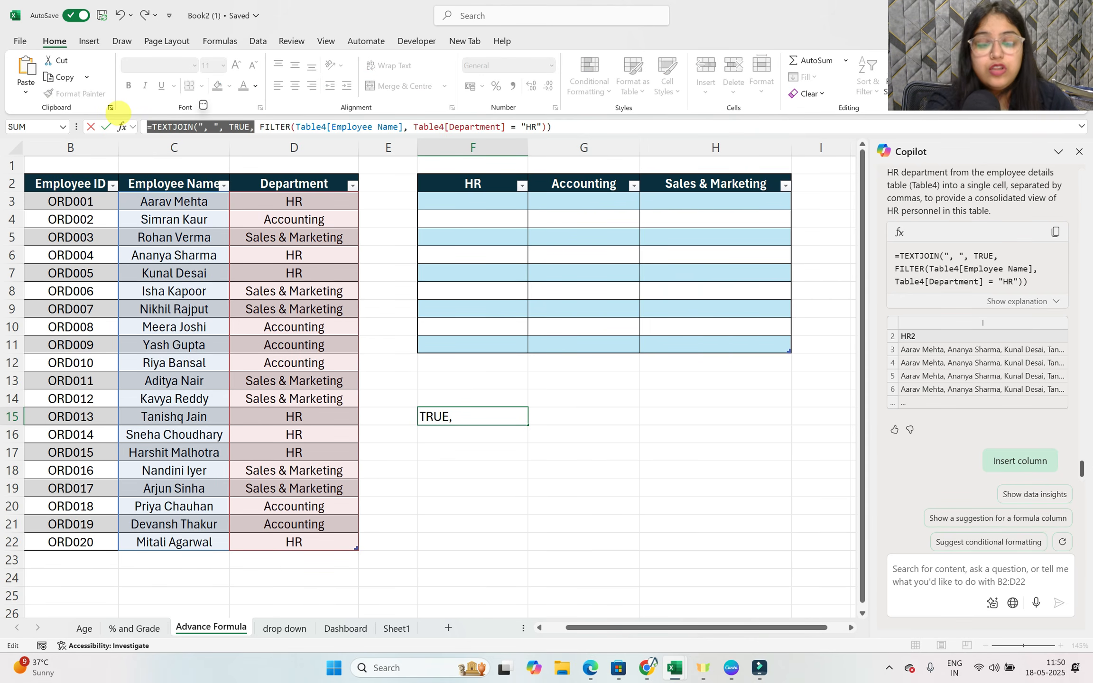
pyautogui.press('BackSpace')
pyautogui.write('=')
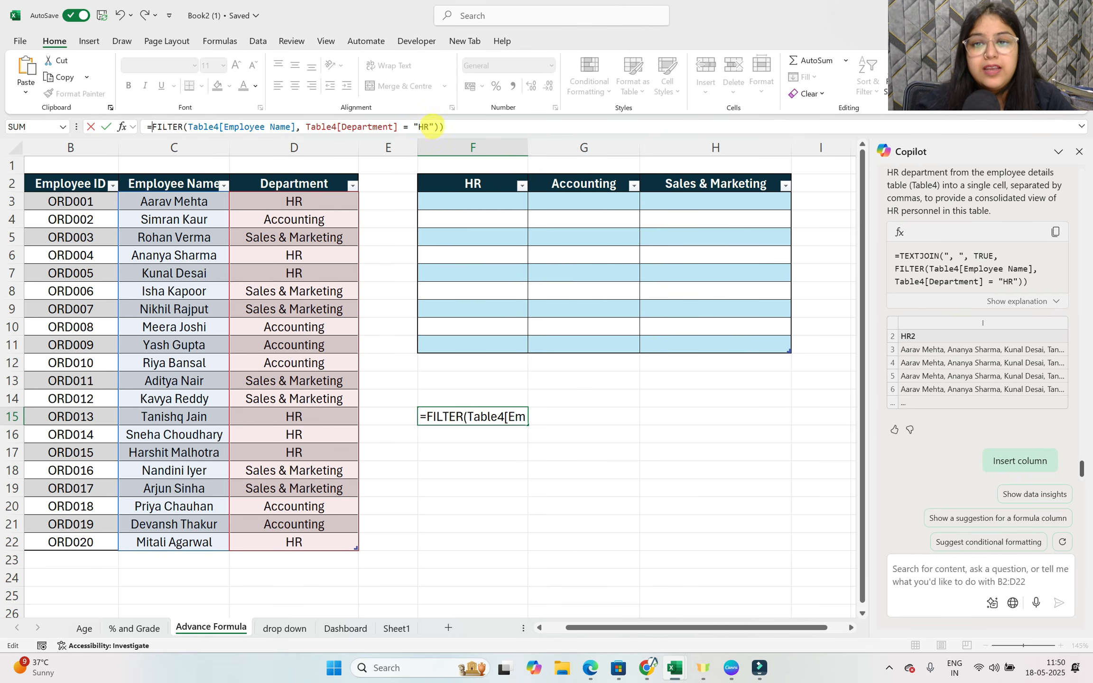
# Remove the spaces around the equals sign in the condition and enter =FILTER(Table4[Employee Name], Table4[Department]="HR") in F15.
pyautogui.moveTo(420, 126); pyautogui.dragTo(413, 126)
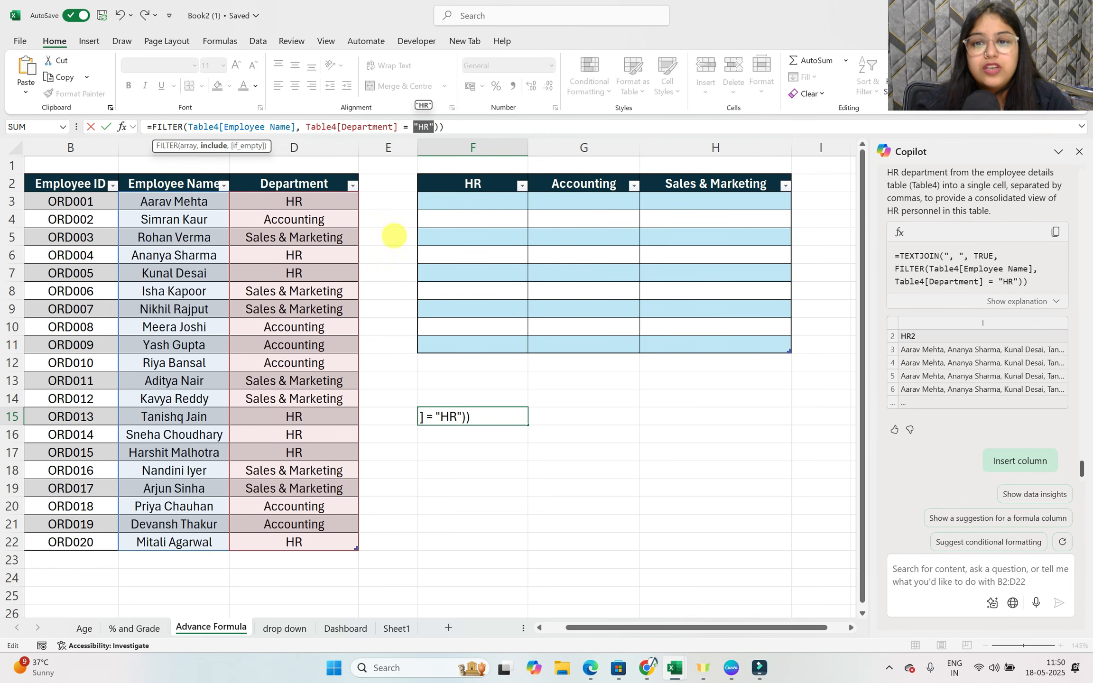
pyautogui.click(411, 128)
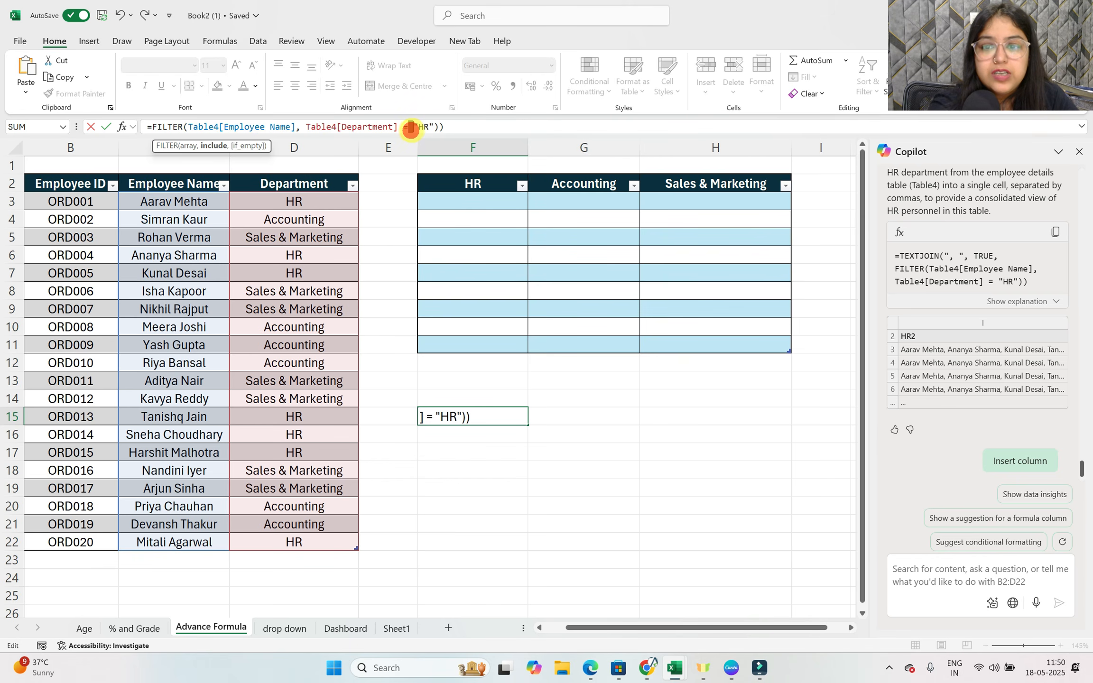
pyautogui.press('Delete')
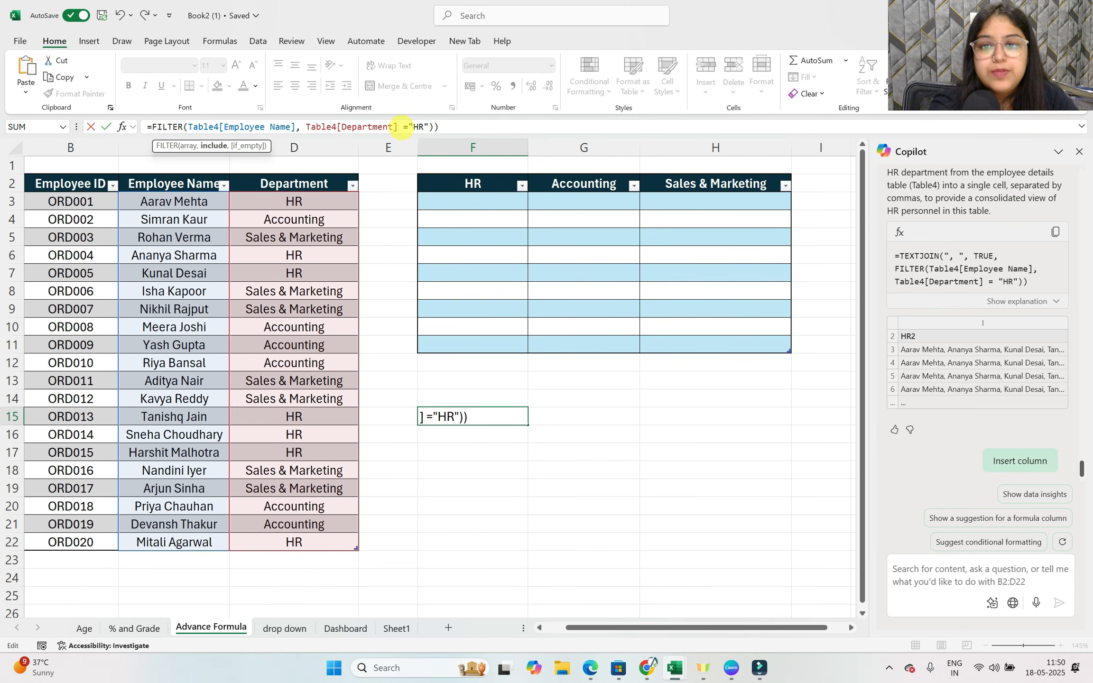
pyautogui.click(401, 127)
pyautogui.press('Delete')
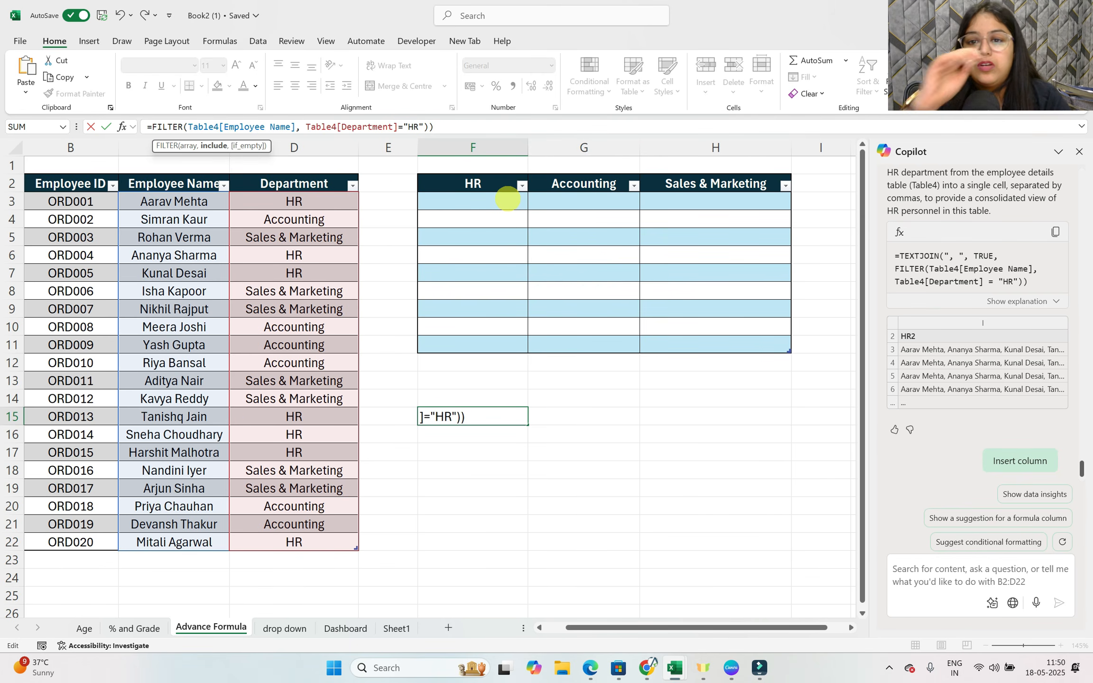
pyautogui.click(462, 125)
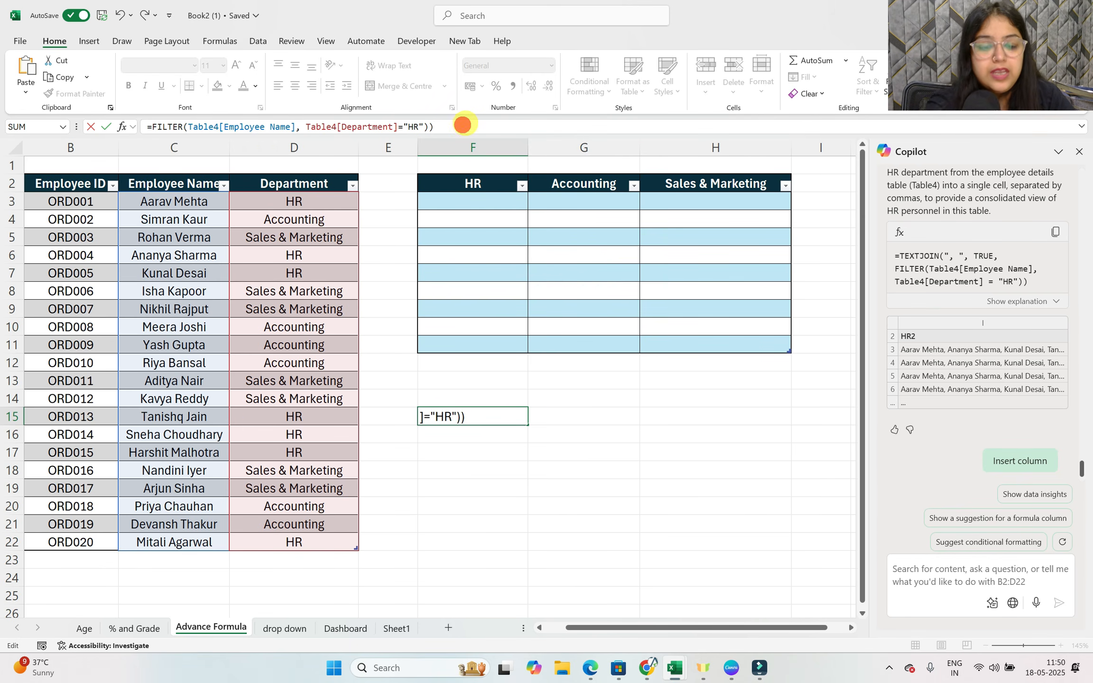
pyautogui.press('Return')
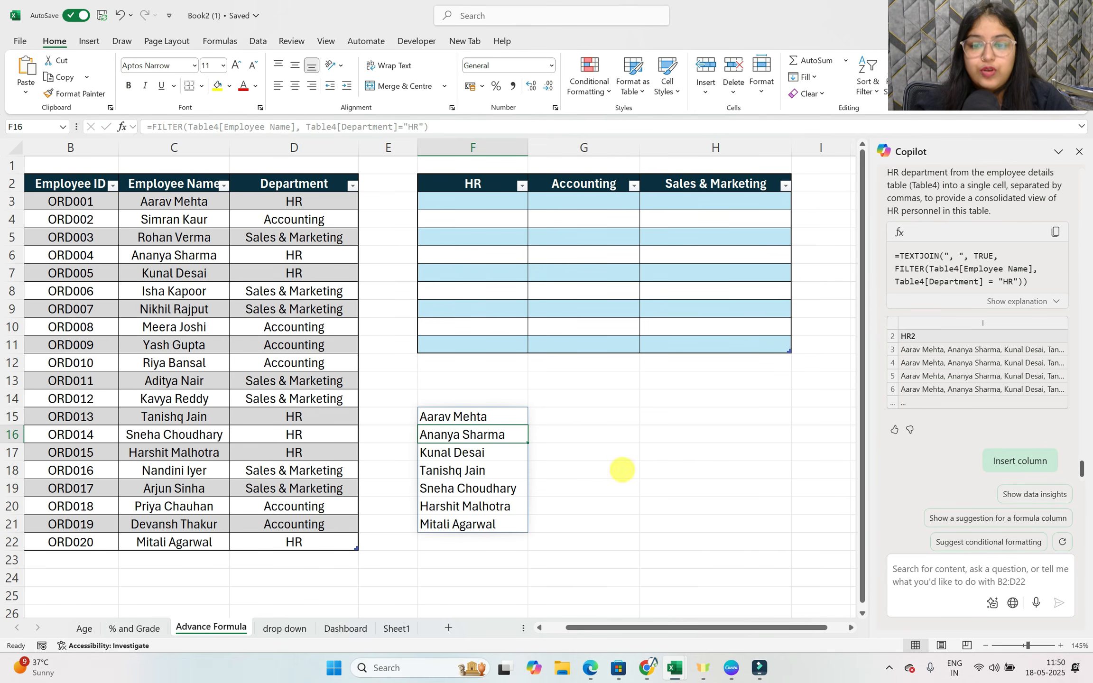
# Select the spilled employee names in F15:F21 to review the HR list.
pyautogui.click(629, 445)
pyautogui.moveTo(494, 417); pyautogui.dragTo(489, 515)
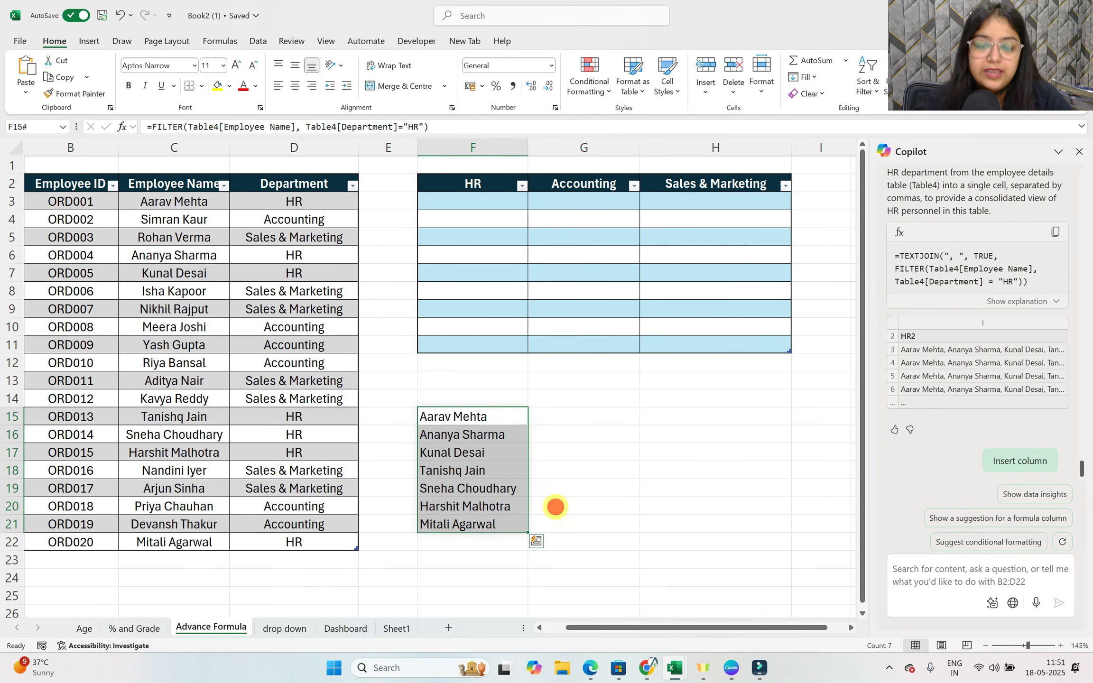
pyautogui.click(556, 506)
pyautogui.moveTo(492, 417); pyautogui.dragTo(488, 520)
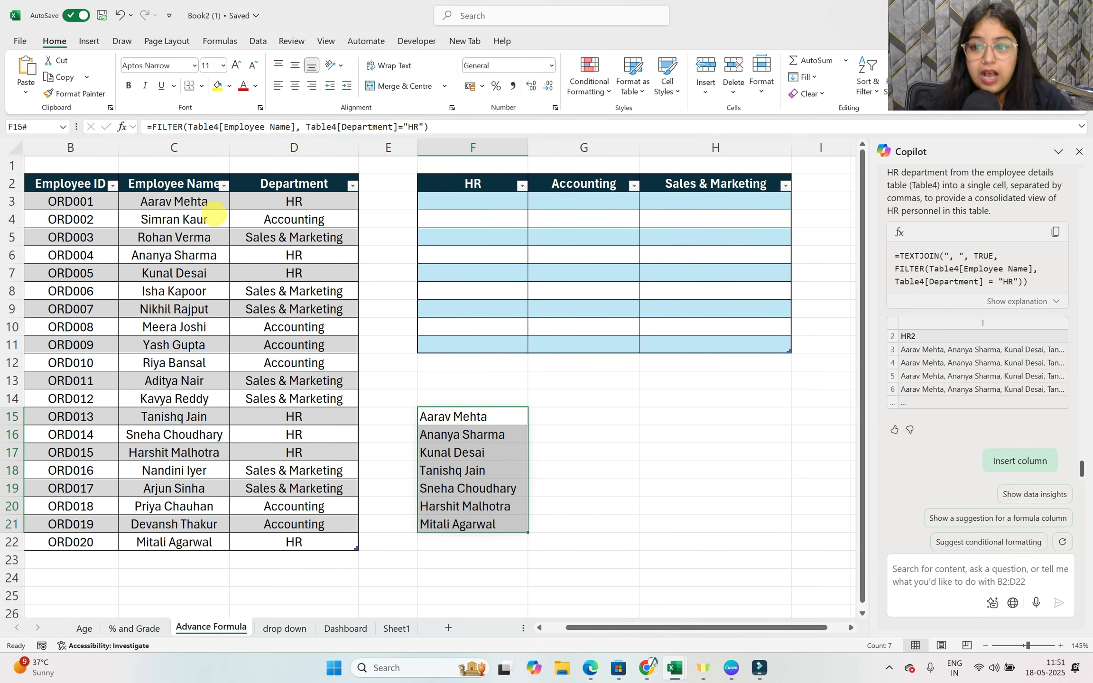
# Check the HR employees in the employee table against the spilled name list in F15:F21.
pyautogui.click(208, 208)
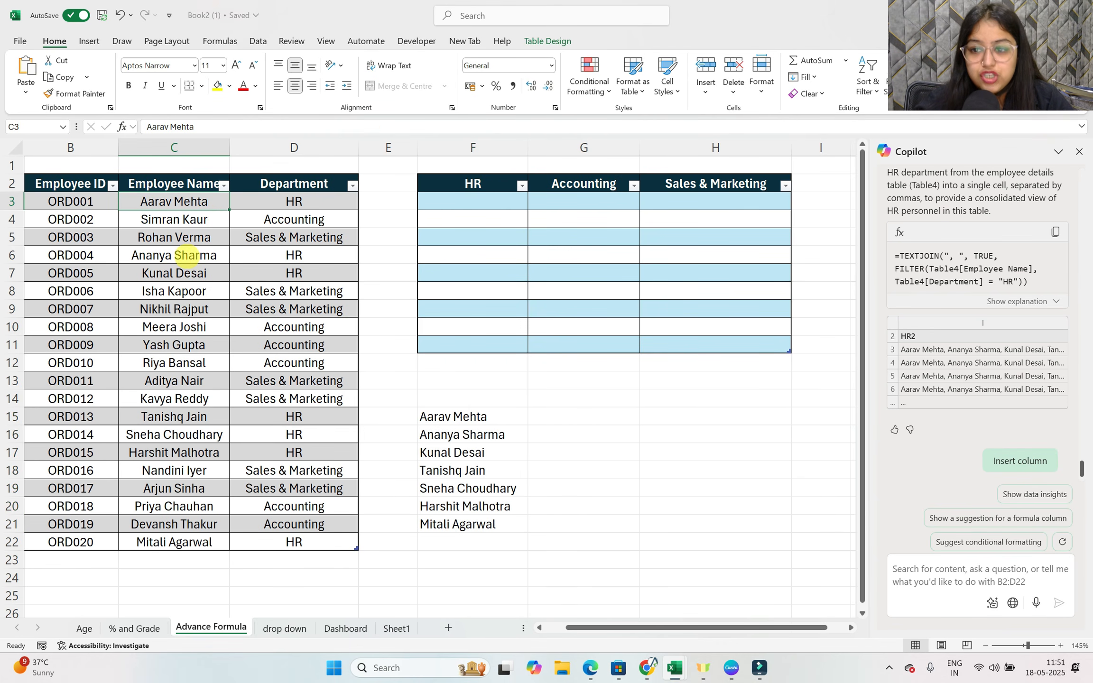
pyautogui.click(188, 255)
pyautogui.click(194, 273)
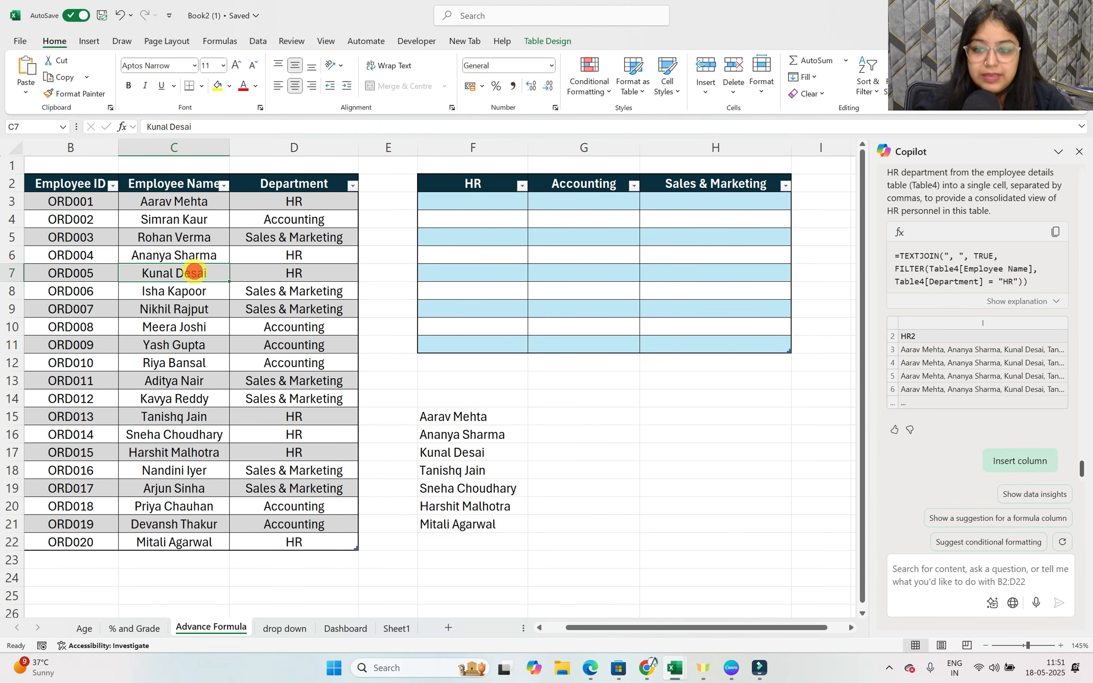
pyautogui.click(192, 416)
pyautogui.click(464, 468)
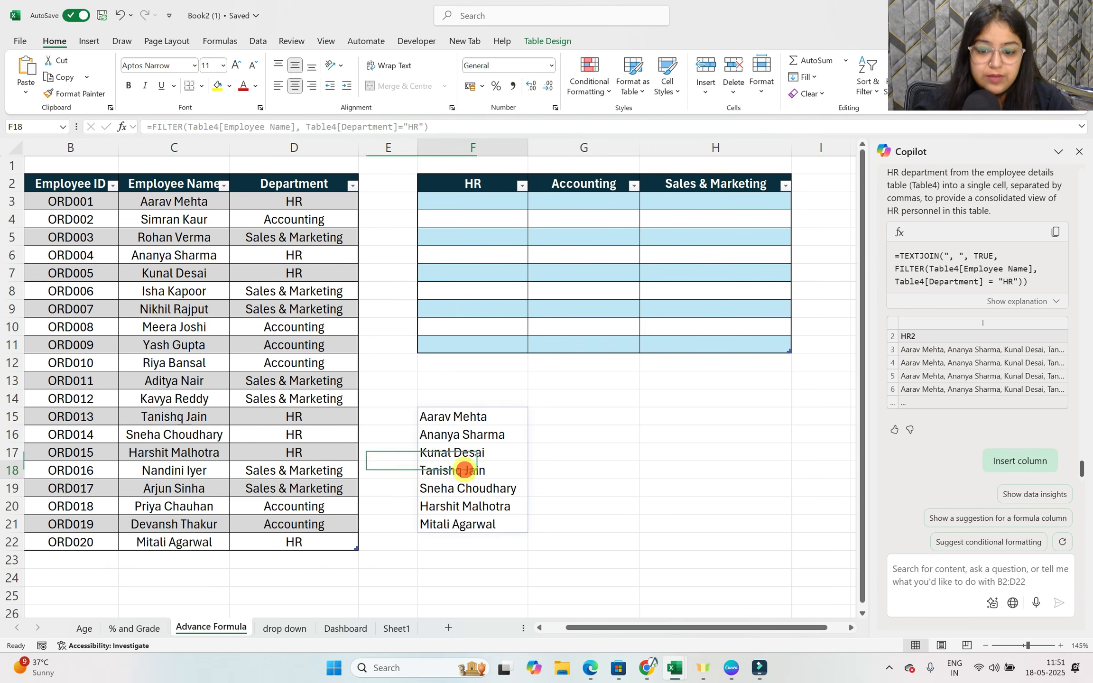
pyautogui.moveTo(471, 417); pyautogui.dragTo(463, 524)
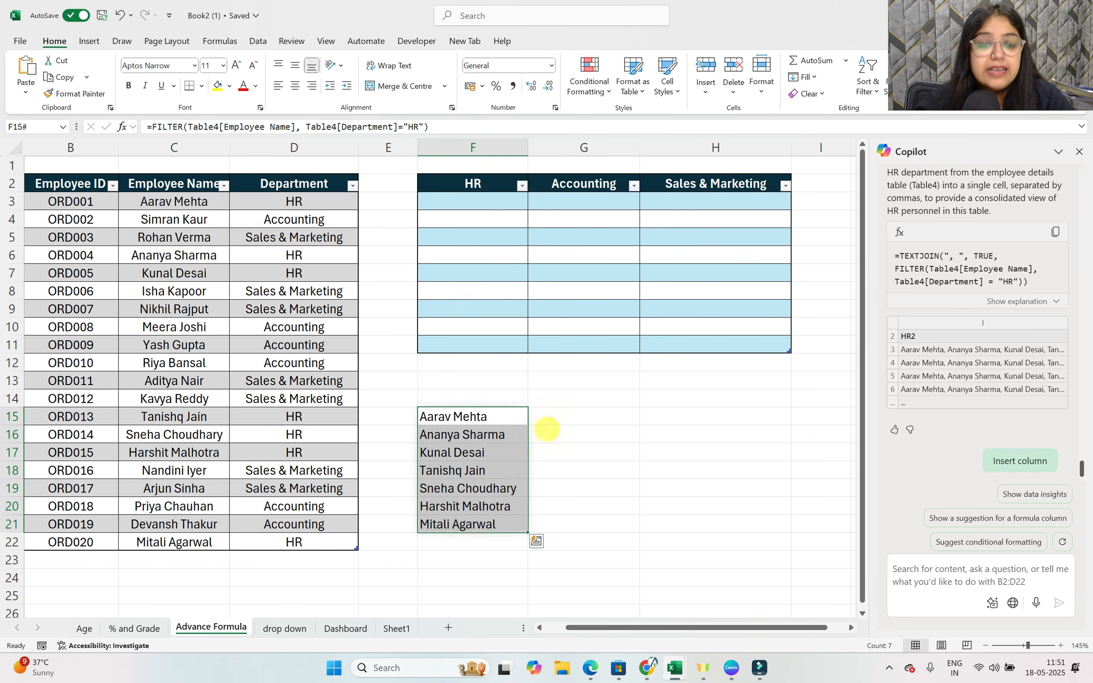
pyautogui.click(565, 414)
pyautogui.moveTo(464, 414); pyautogui.dragTo(451, 524)
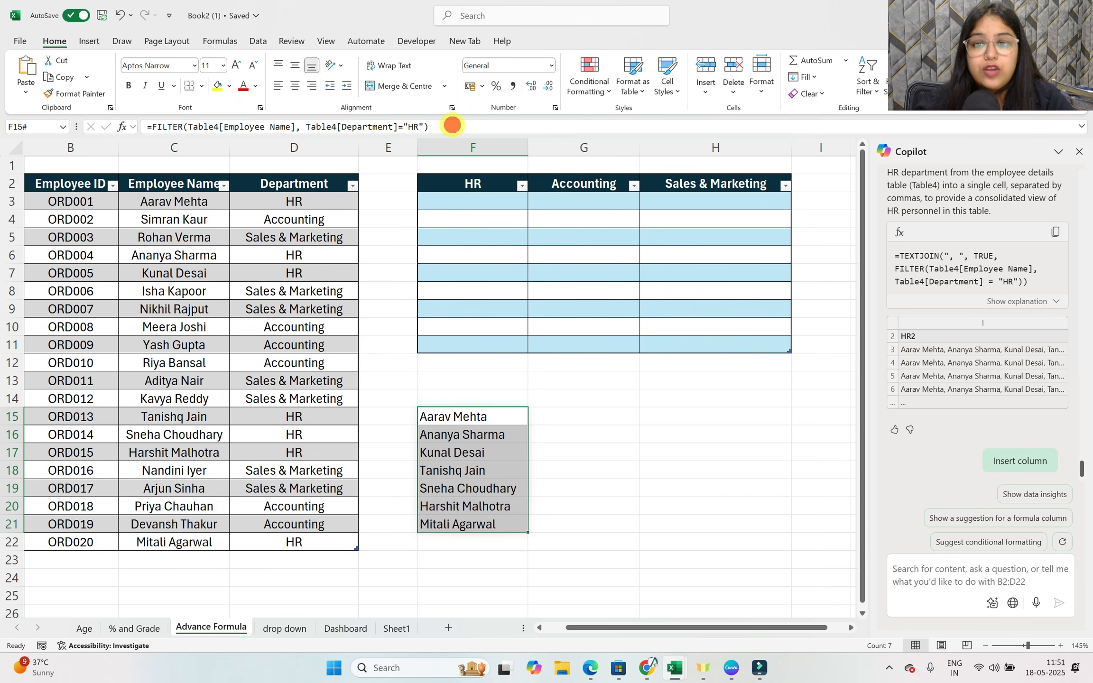
# Copy the FILTER formula text from F15 into cell G15.
pyautogui.moveTo(441, 127); pyautogui.dragTo(109, 98)
pyautogui.hotkey('ctrl', 'c')
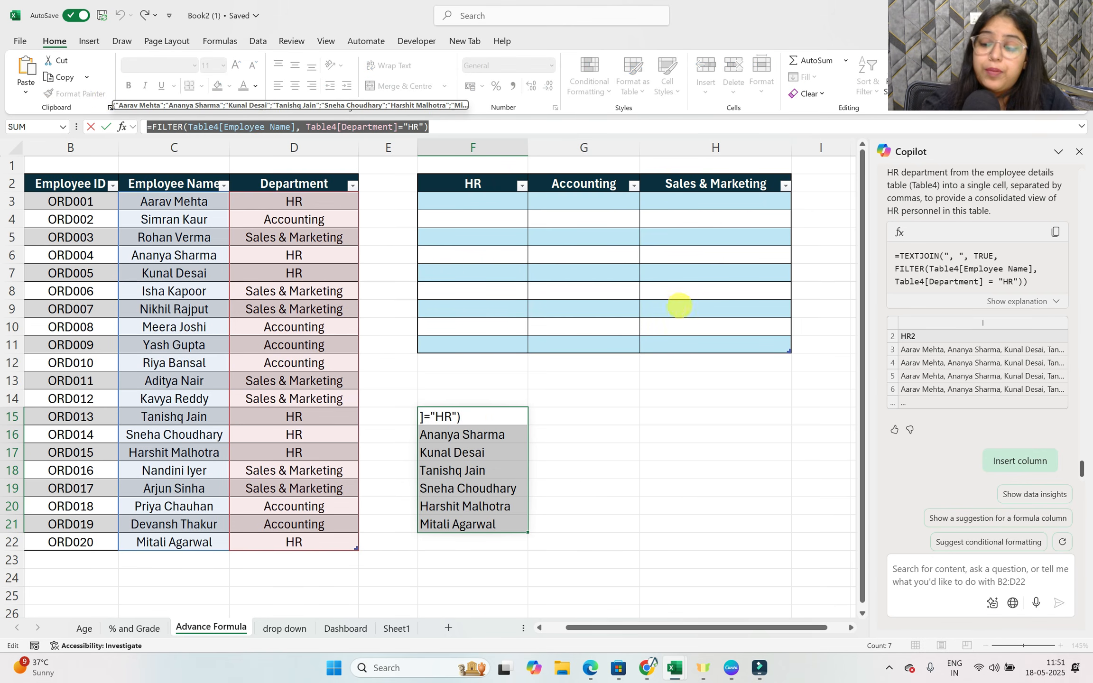
pyautogui.press('Escape')
pyautogui.click(604, 413)
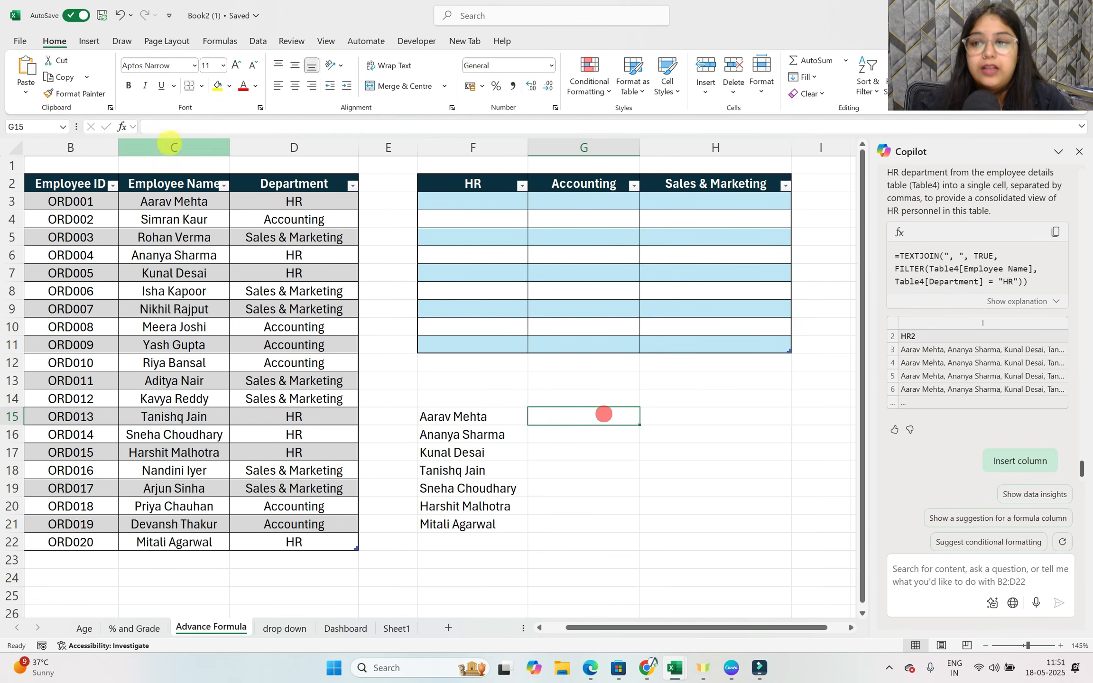
pyautogui.click(174, 127)
pyautogui.hotkey('ctrl', 'v')
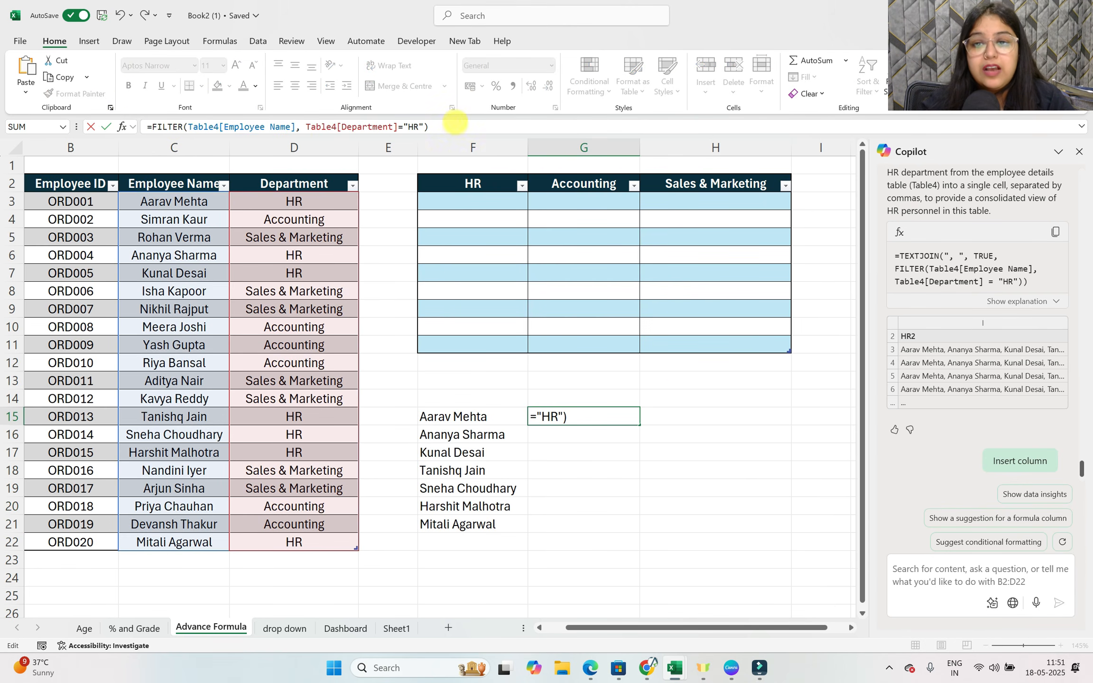
# Replace "HR" in G15's formula with a reference to the Accounting header, enter it and select the spilled names for review.
pyautogui.click(419, 127)
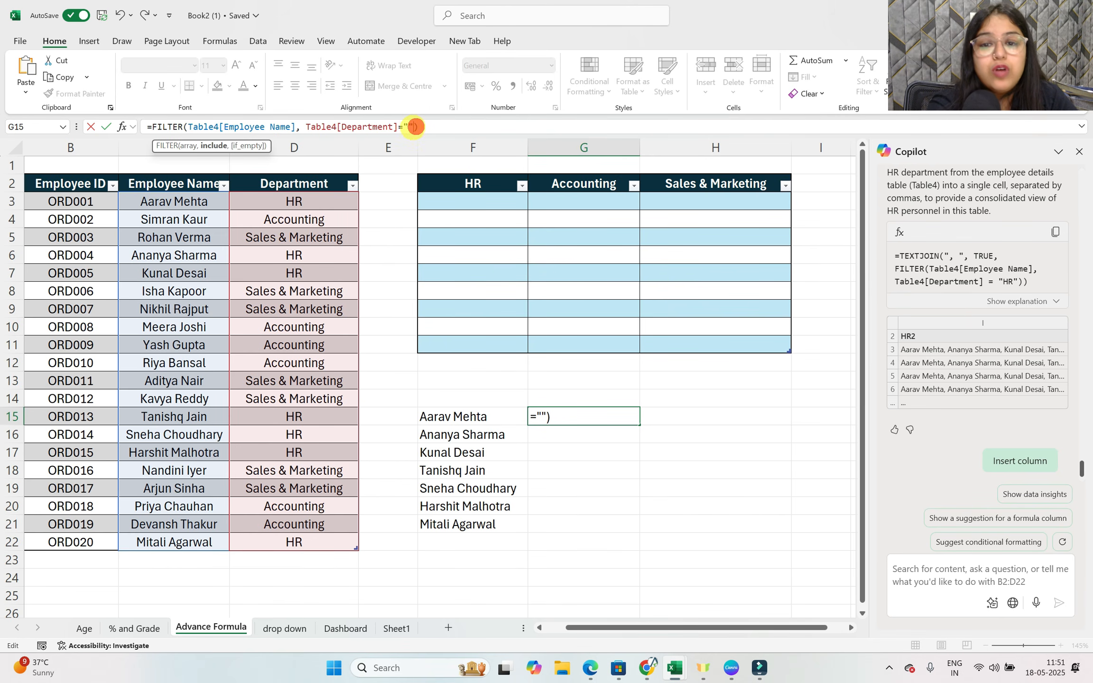
pyautogui.press('BackSpace')
pyautogui.click(559, 184)
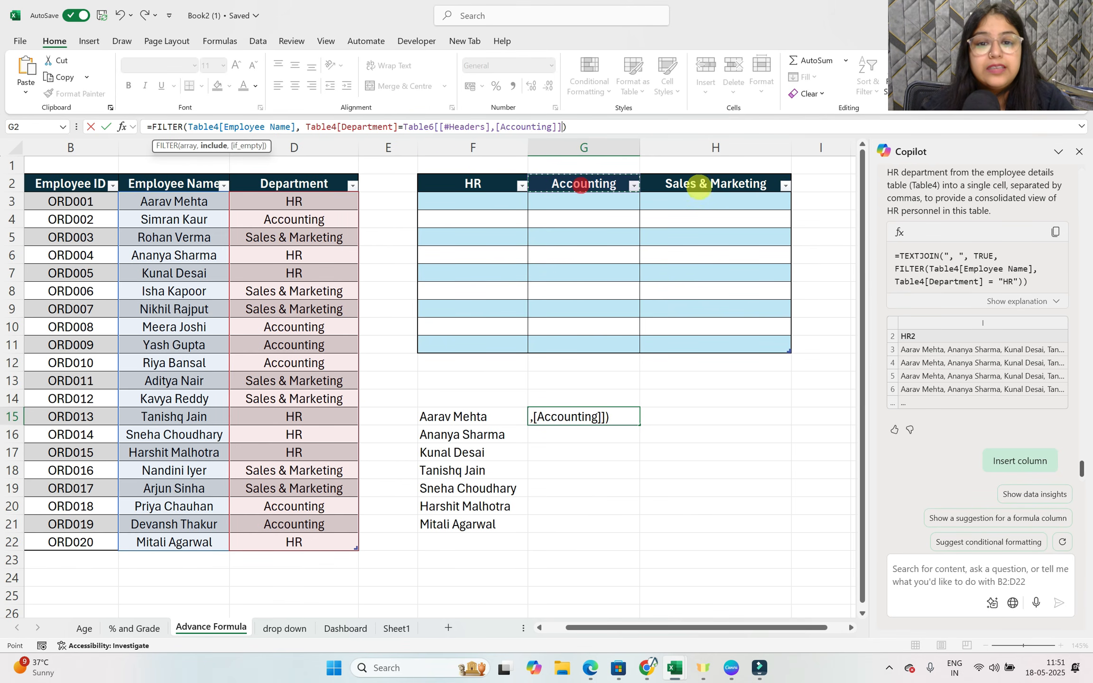
pyautogui.press('Return')
pyautogui.click(699, 398)
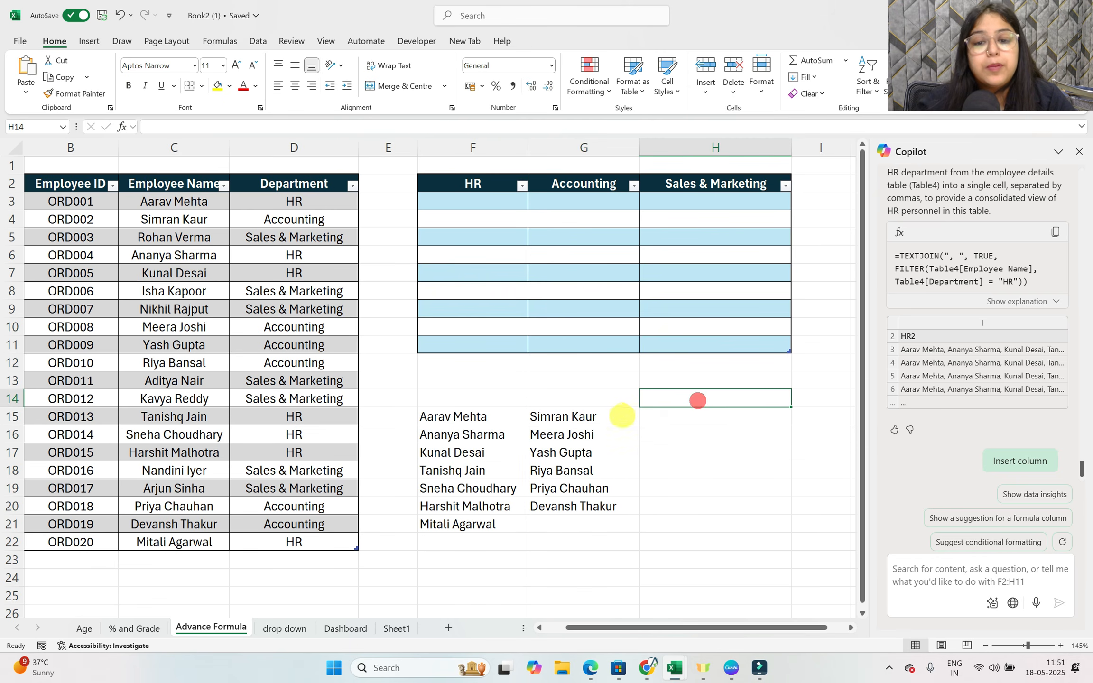
pyautogui.moveTo(617, 417); pyautogui.dragTo(612, 507)
# Enter the copied FILTER formula in H15 with "HR" replaced by the Sales & Marketing header reference, and select all three name lists.
pyautogui.click(713, 416)
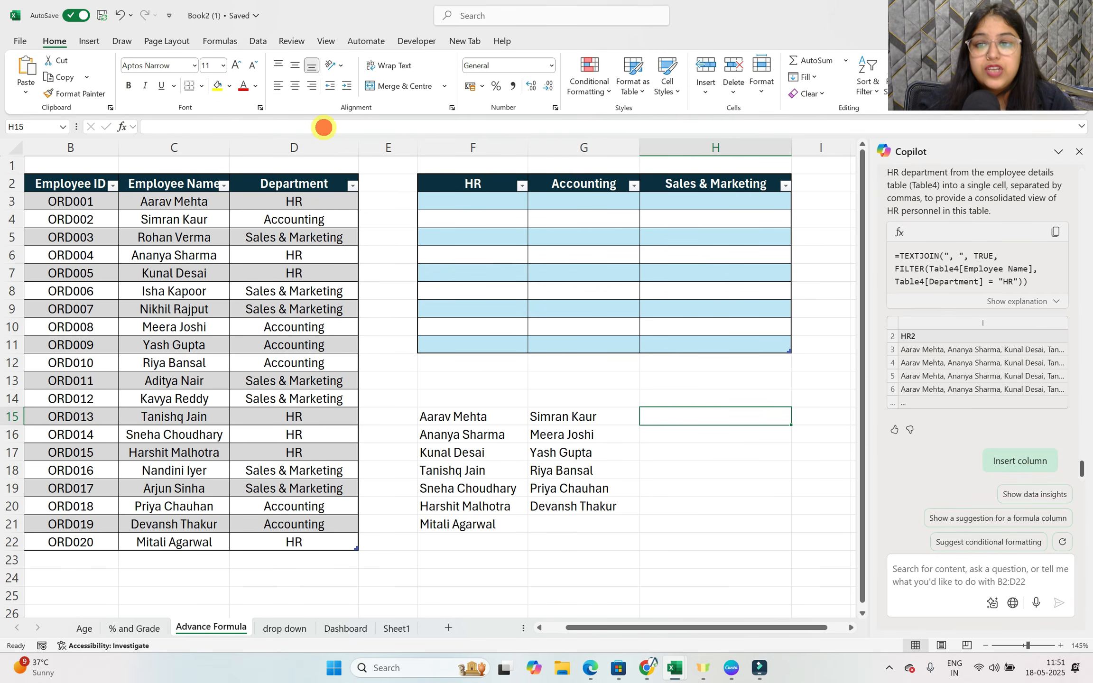
pyautogui.click(324, 128)
pyautogui.hotkey('ctrl', 'v')
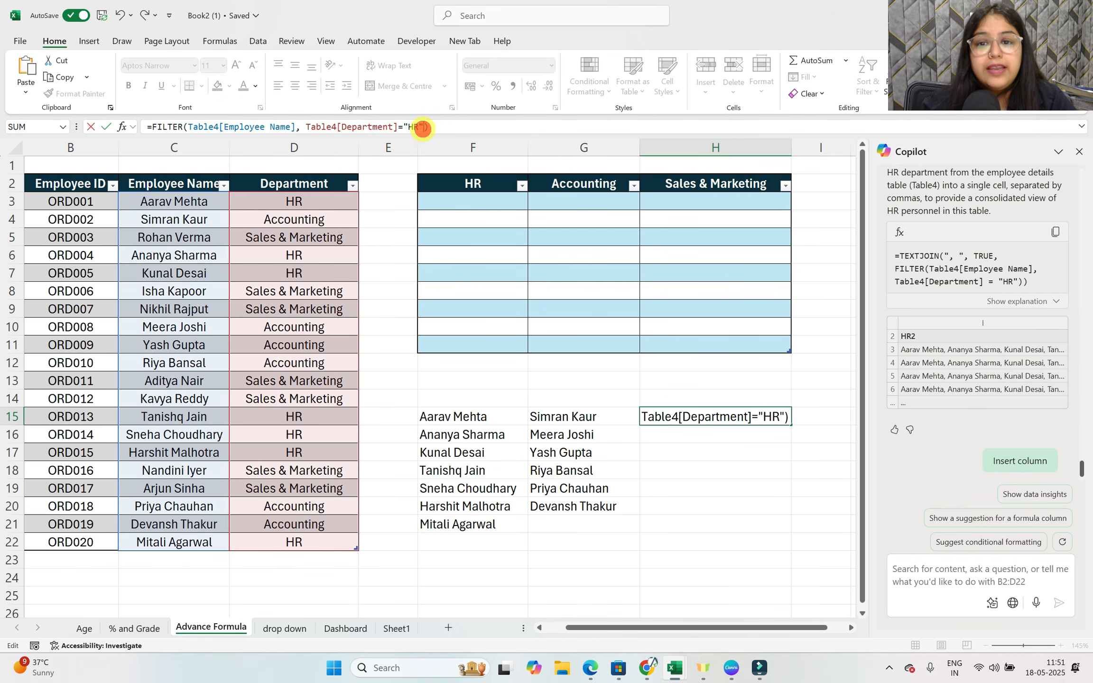
pyautogui.click(422, 127)
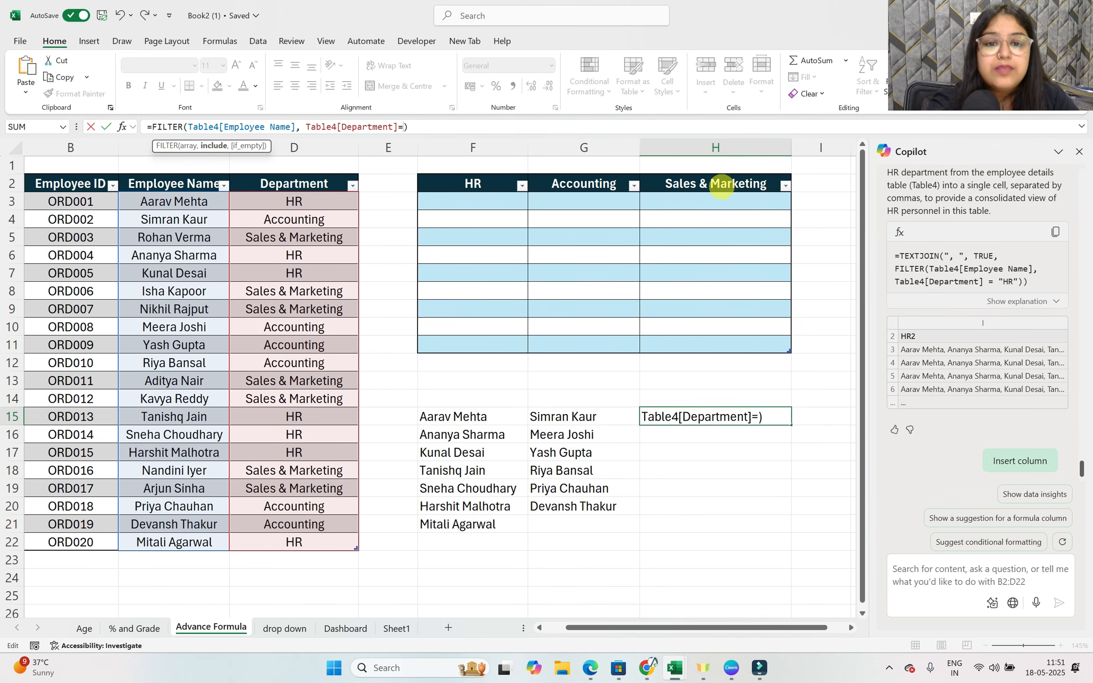
pyautogui.click(721, 185)
pyautogui.press('Return')
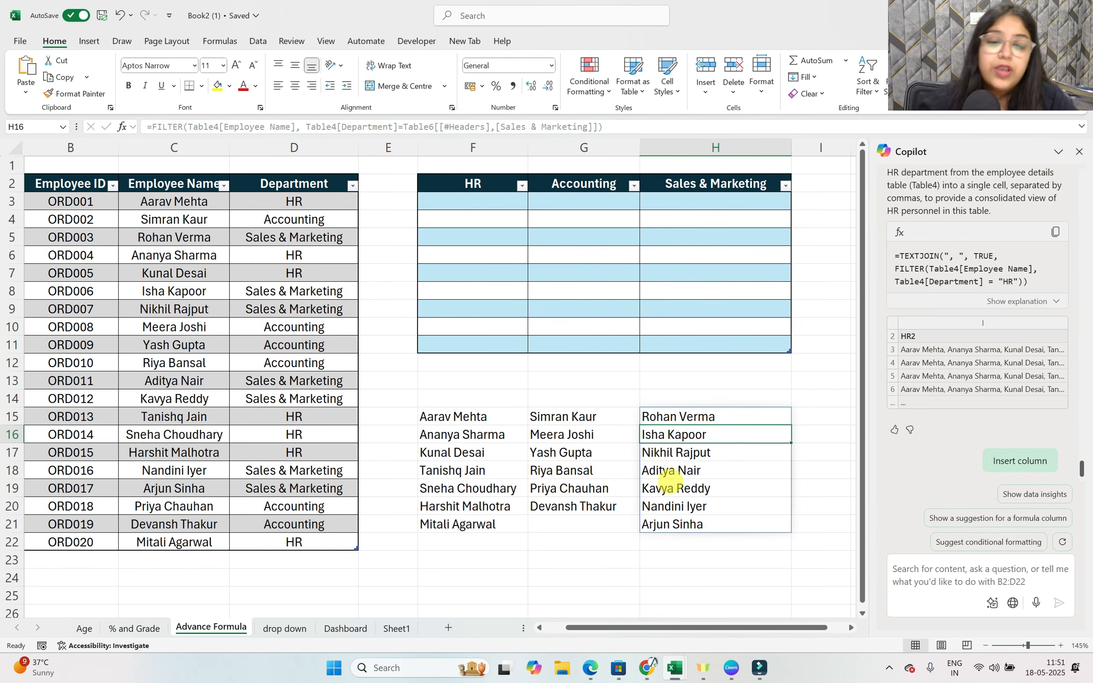
pyautogui.moveTo(446, 409); pyautogui.dragTo(700, 522)
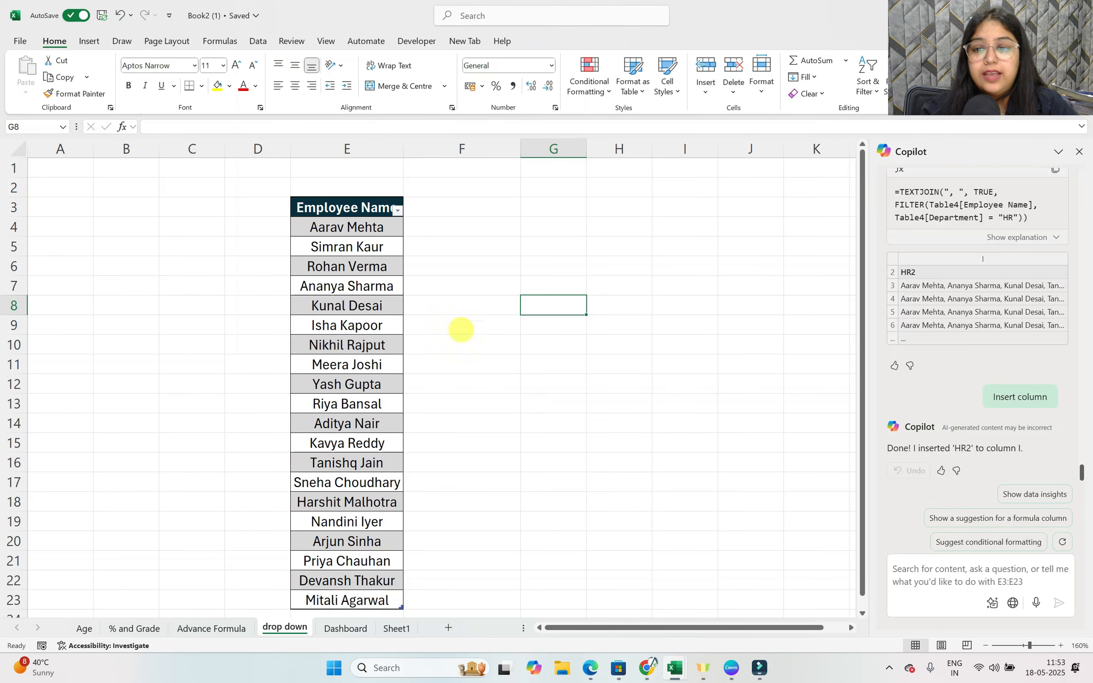
# Look over the Employee Name table in column E of the drop down sheet.
pyautogui.moveTo(349, 208); pyautogui.dragTo(323, 542)
pyautogui.click(567, 459)
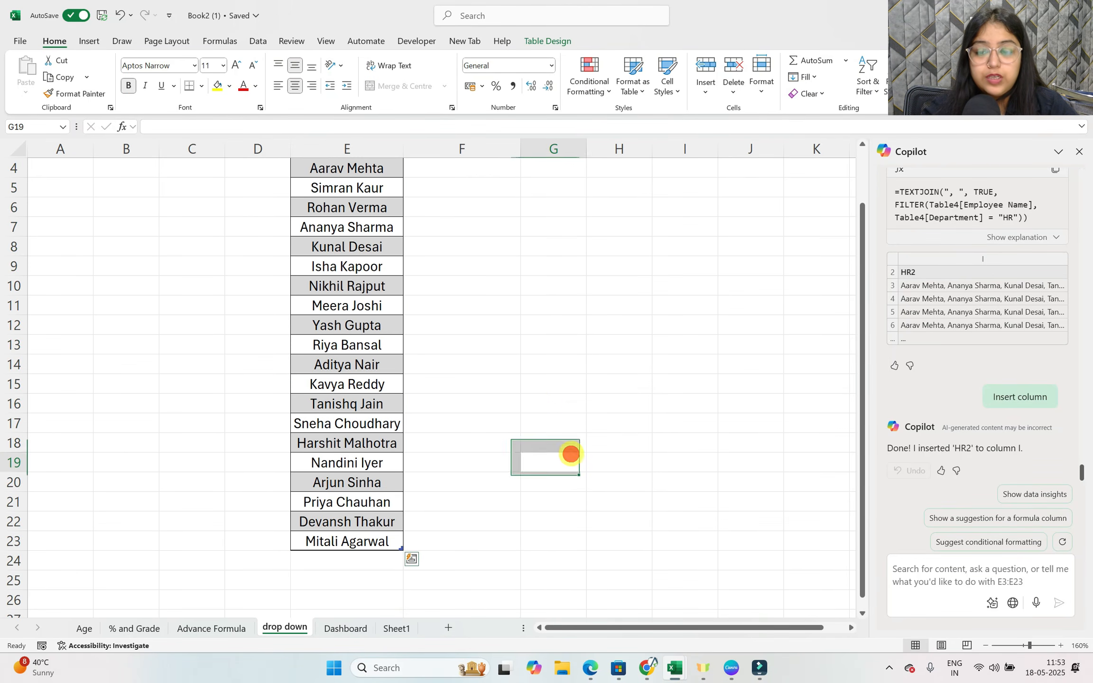
pyautogui.scroll(1, 380, 373)
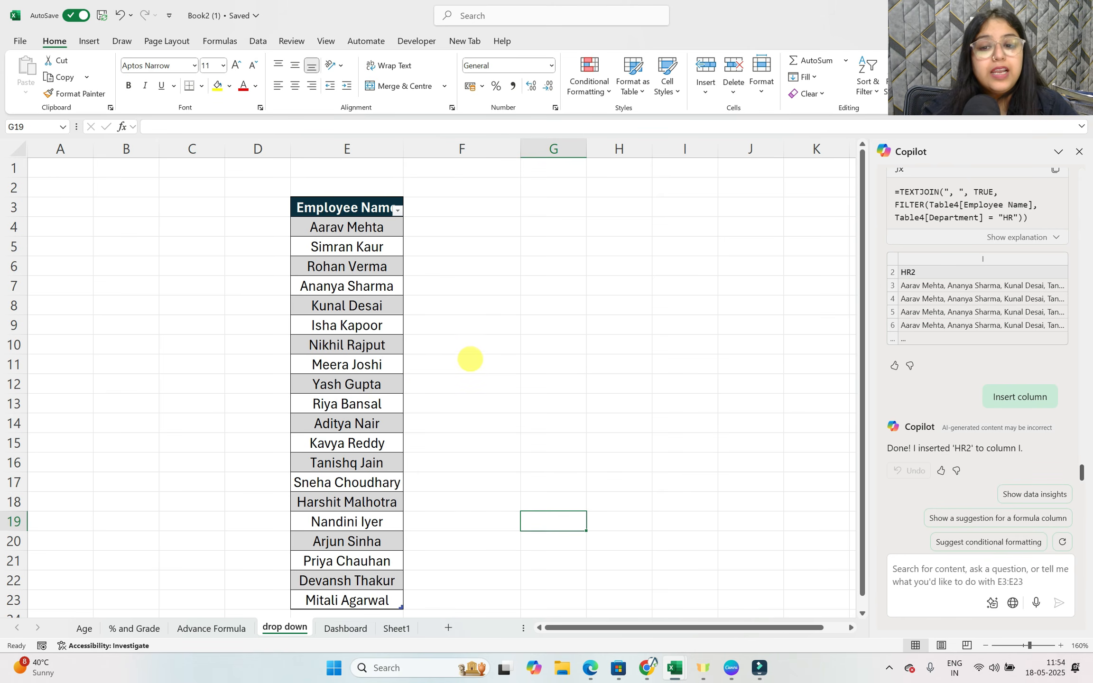
pyautogui.scroll(-1, 468, 359)
pyautogui.scroll(1, 470, 360)
pyautogui.click(487, 277)
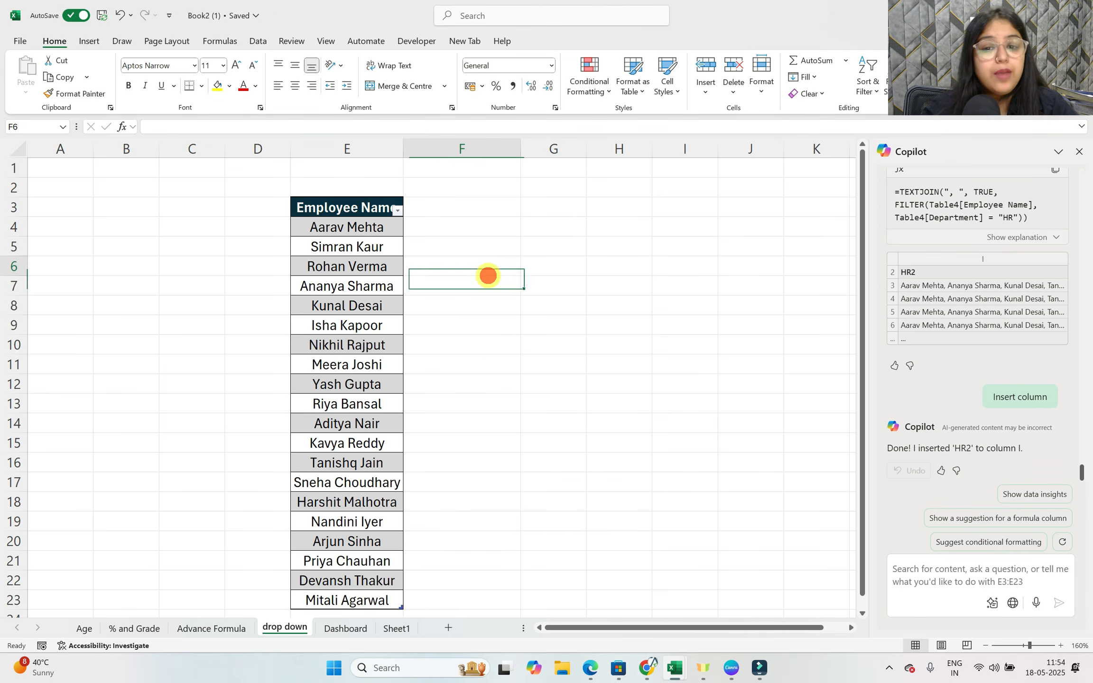
pyautogui.click(579, 278)
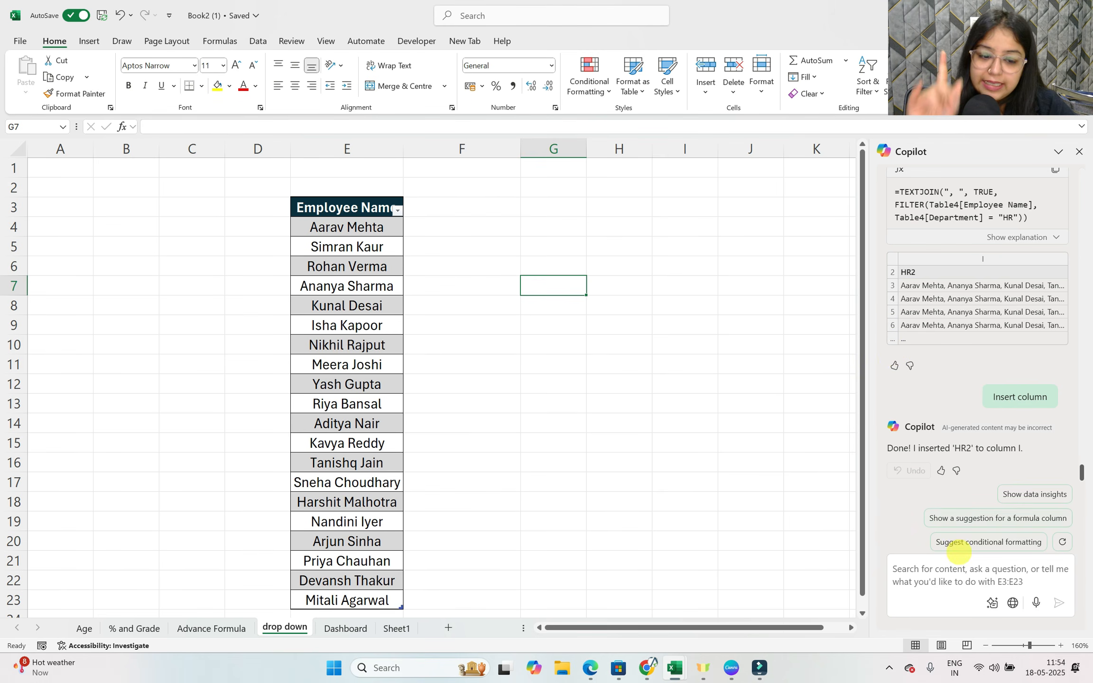
# Ask Copilot to "Create a dropdown of these names".
pyautogui.click(918, 579)
pyautogui.write('c')
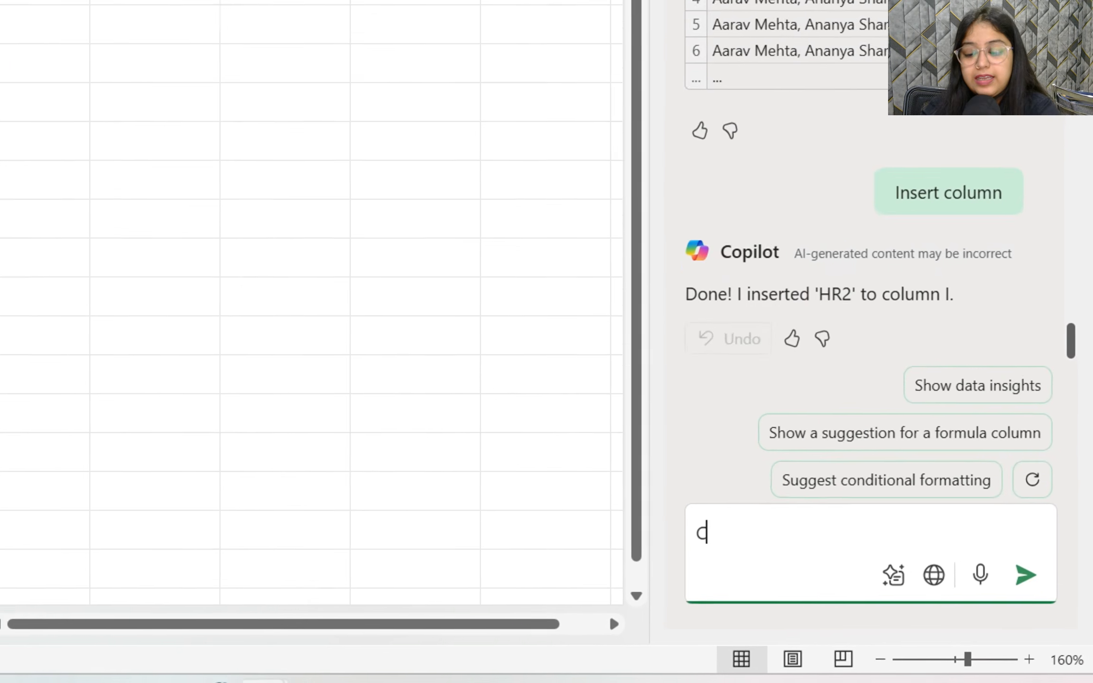
pyautogui.write('reate a d')
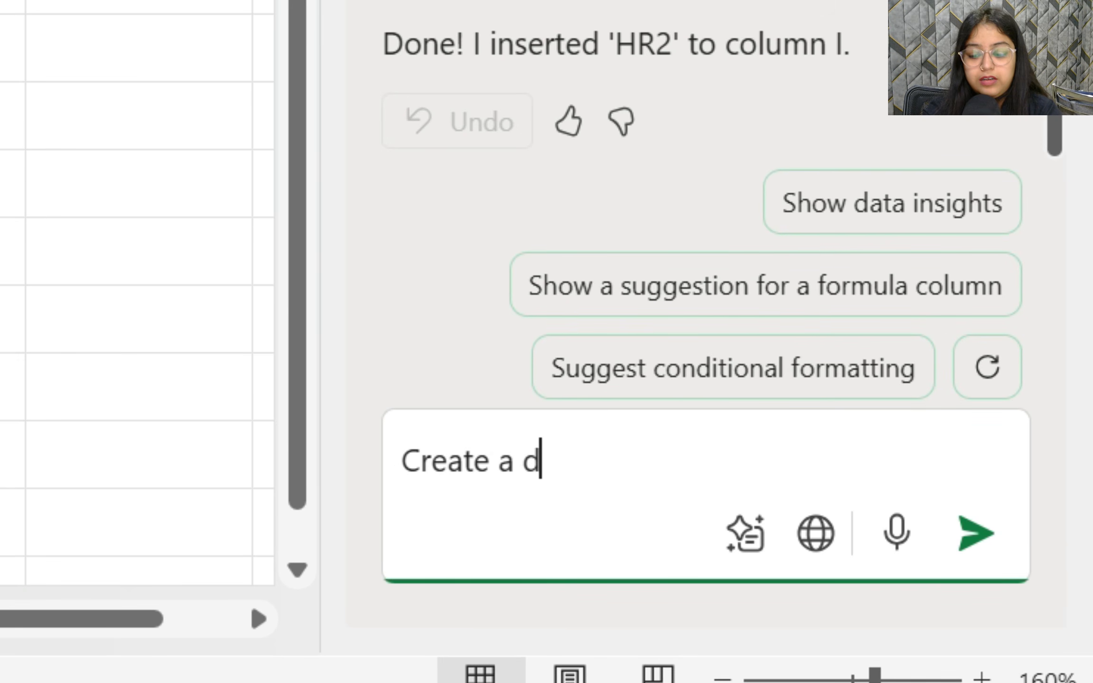
pyautogui.write('ropdown o')
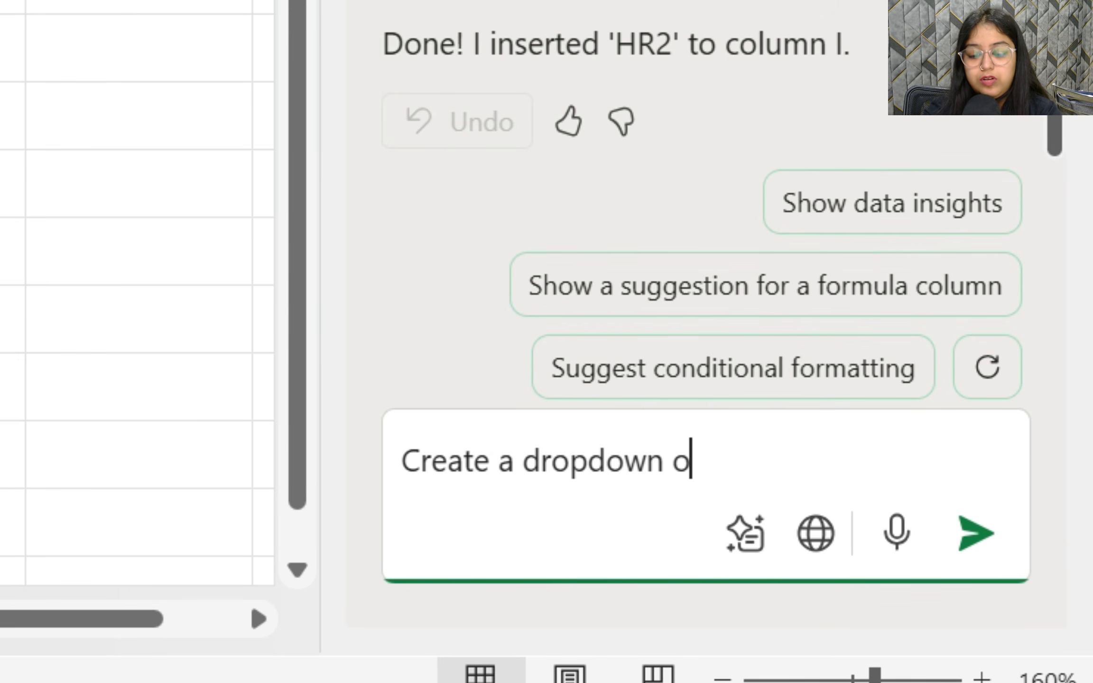
pyautogui.write('f these nam')
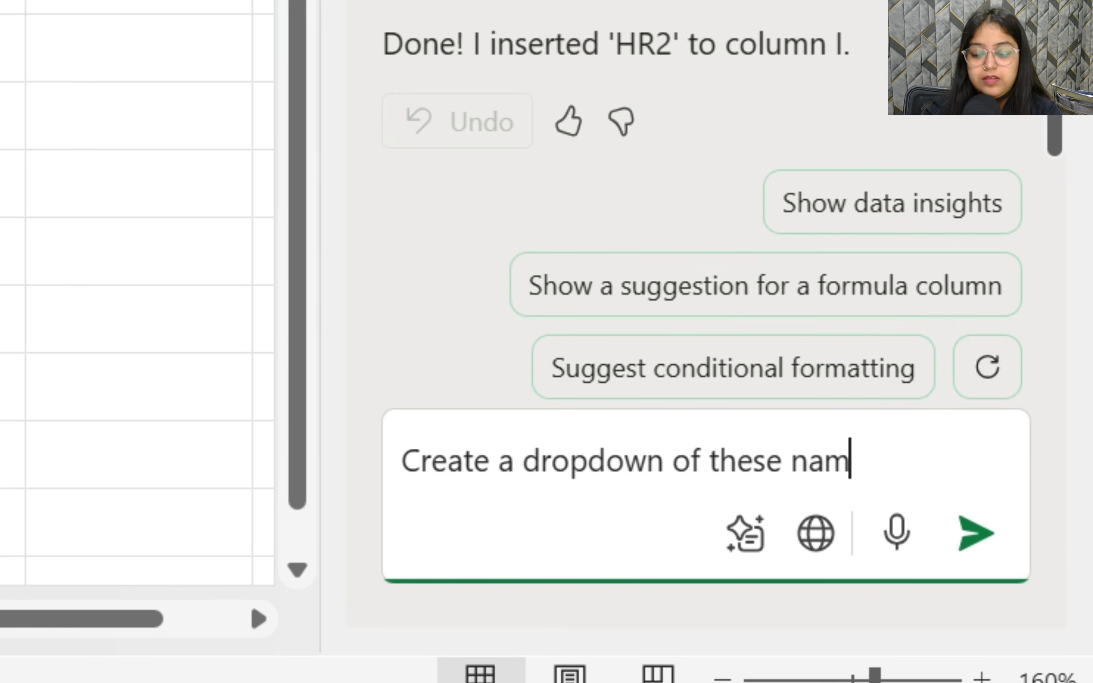
pyautogui.write('es')
pyautogui.press('Return')
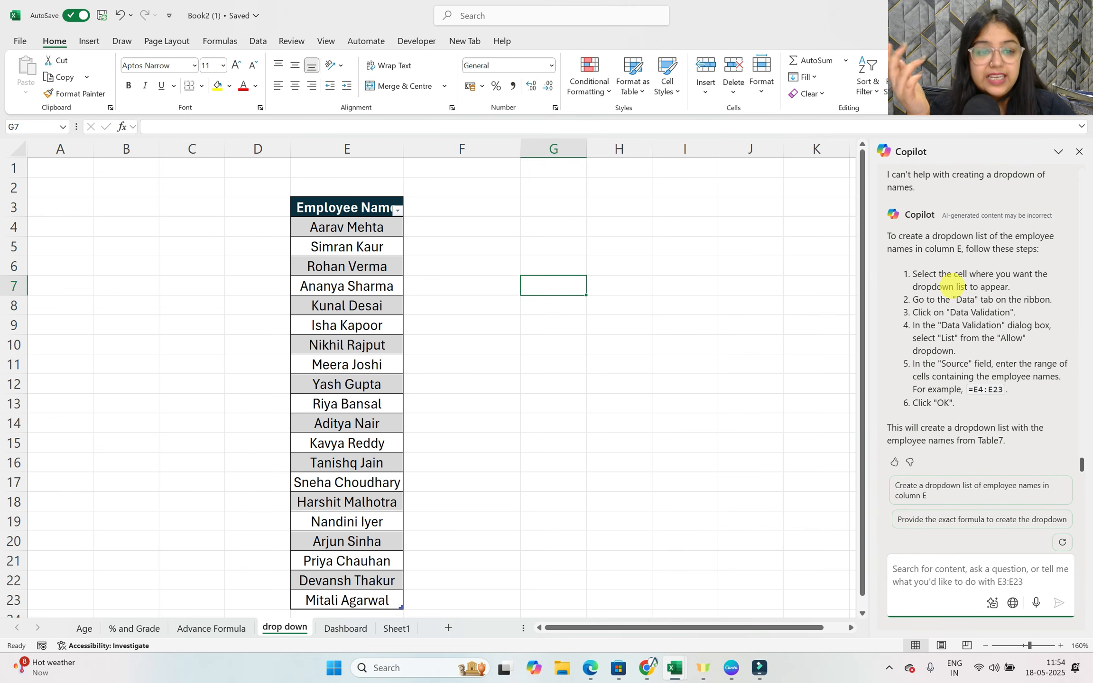
# Read Copilot's reply and its instructions for building a dropdown list from the employee names.
pyautogui.scroll(1, 951, 308)
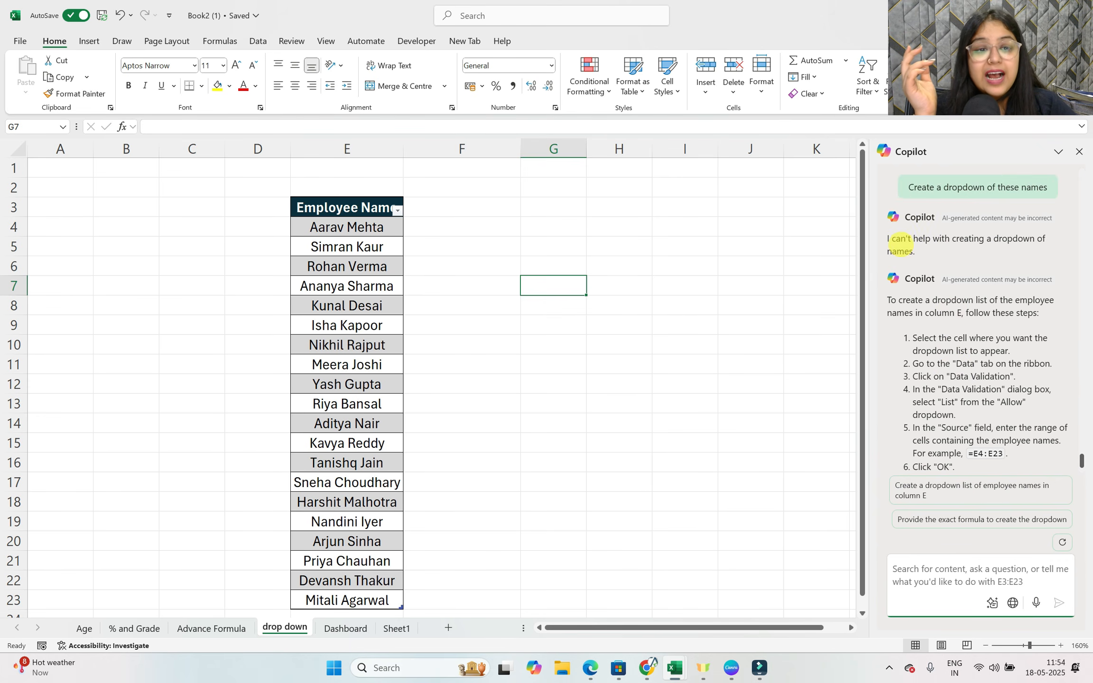
pyautogui.moveTo(896, 238); pyautogui.dragTo(1070, 240)
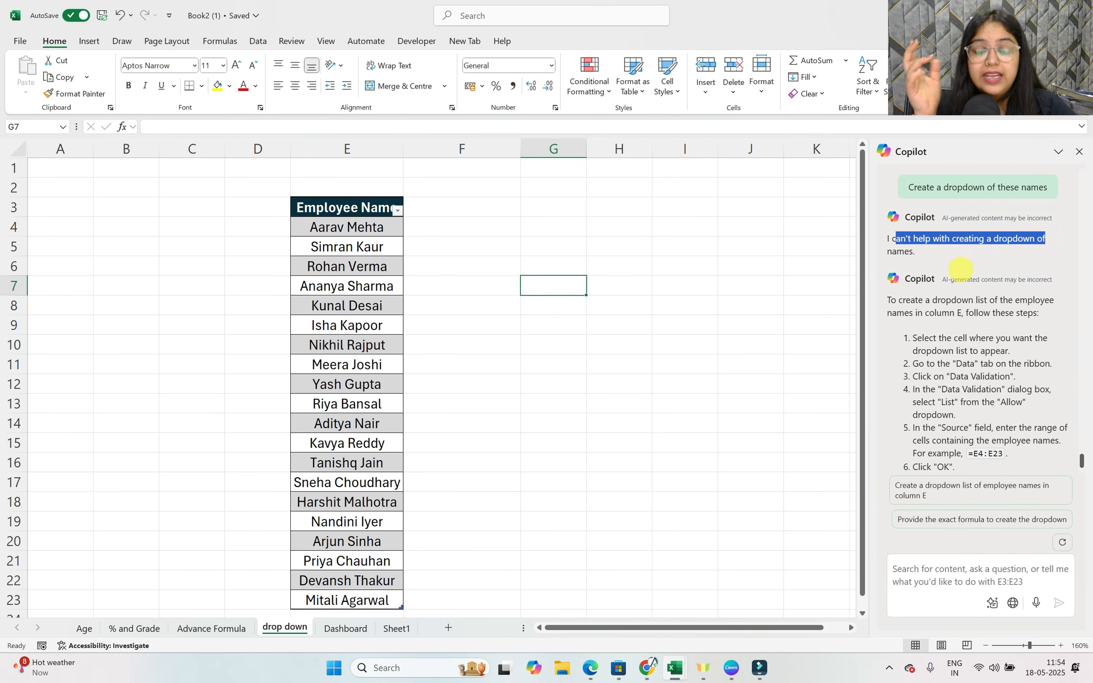
pyautogui.scroll(-1, 942, 325)
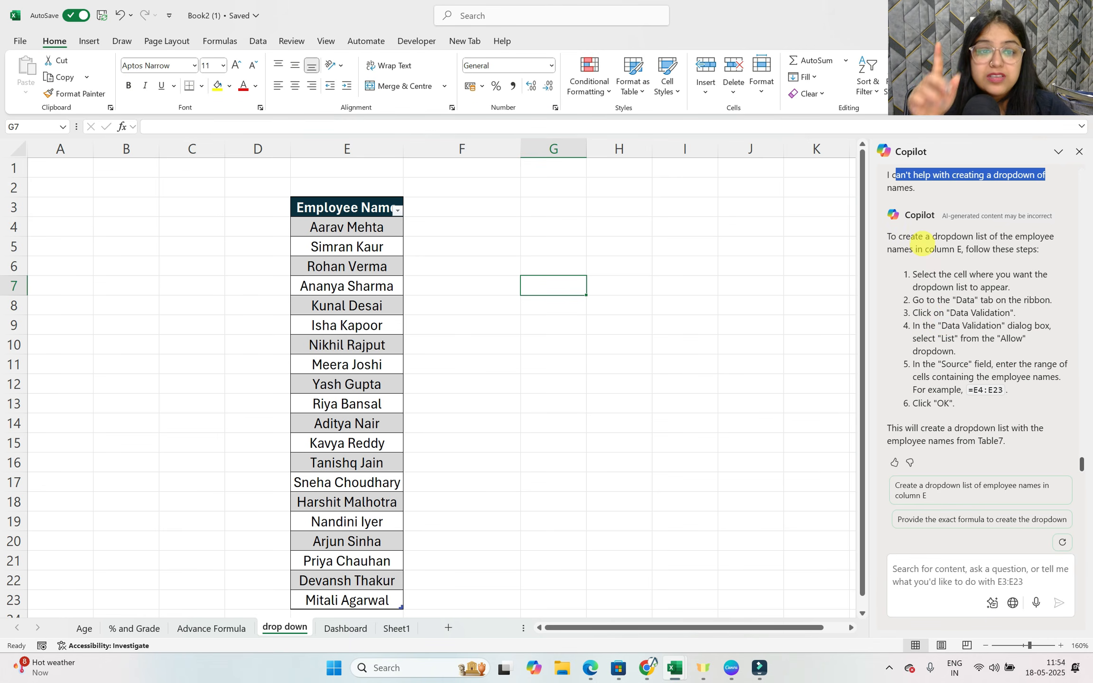
pyautogui.moveTo(897, 236); pyautogui.dragTo(1049, 237)
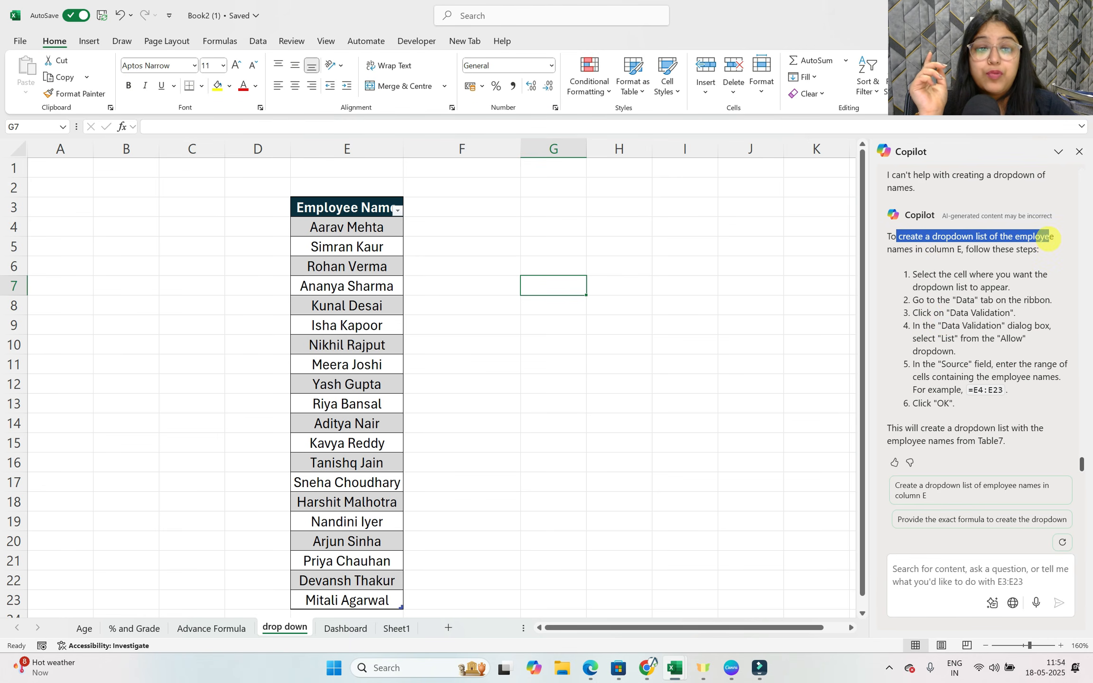
pyautogui.moveTo(915, 249); pyautogui.dragTo(968, 249)
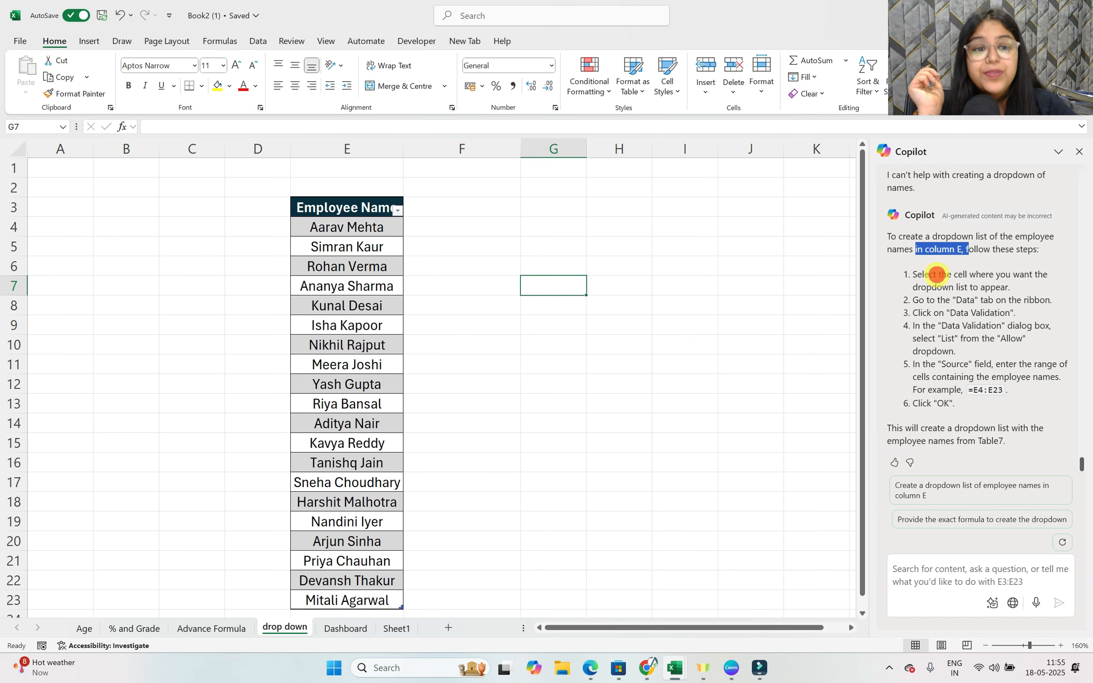
pyautogui.moveTo(936, 274); pyautogui.dragTo(1061, 286)
# Start a data validation rule for cell G4 and set it to allow a List.
pyautogui.click(610, 255)
pyautogui.click(573, 218)
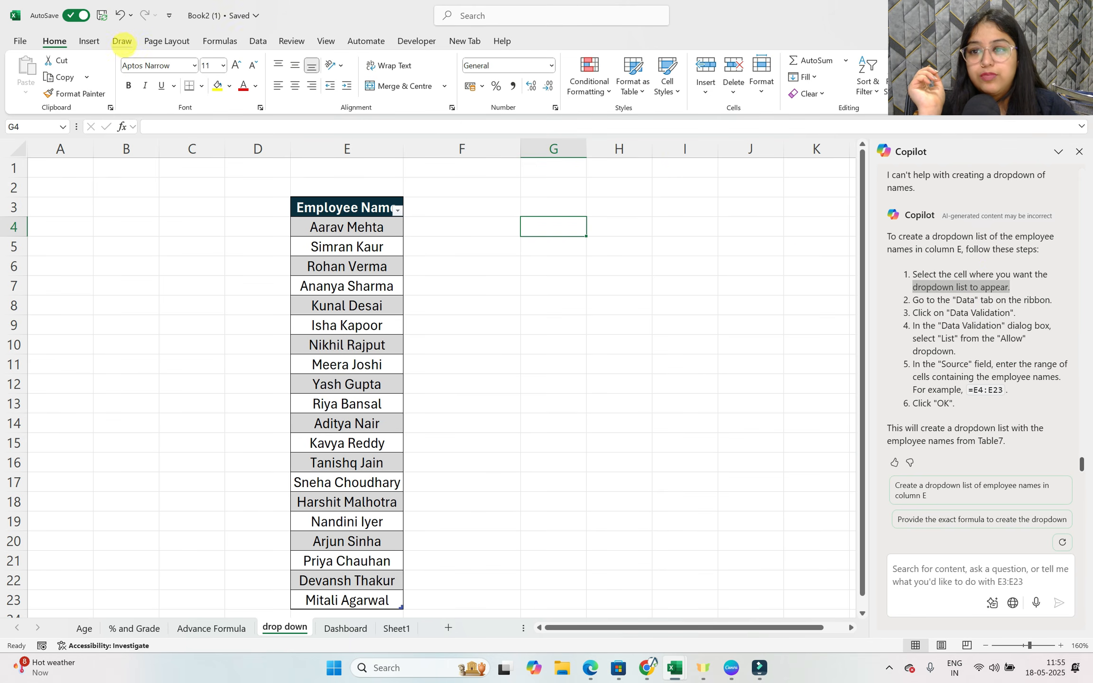
pyautogui.click(256, 41)
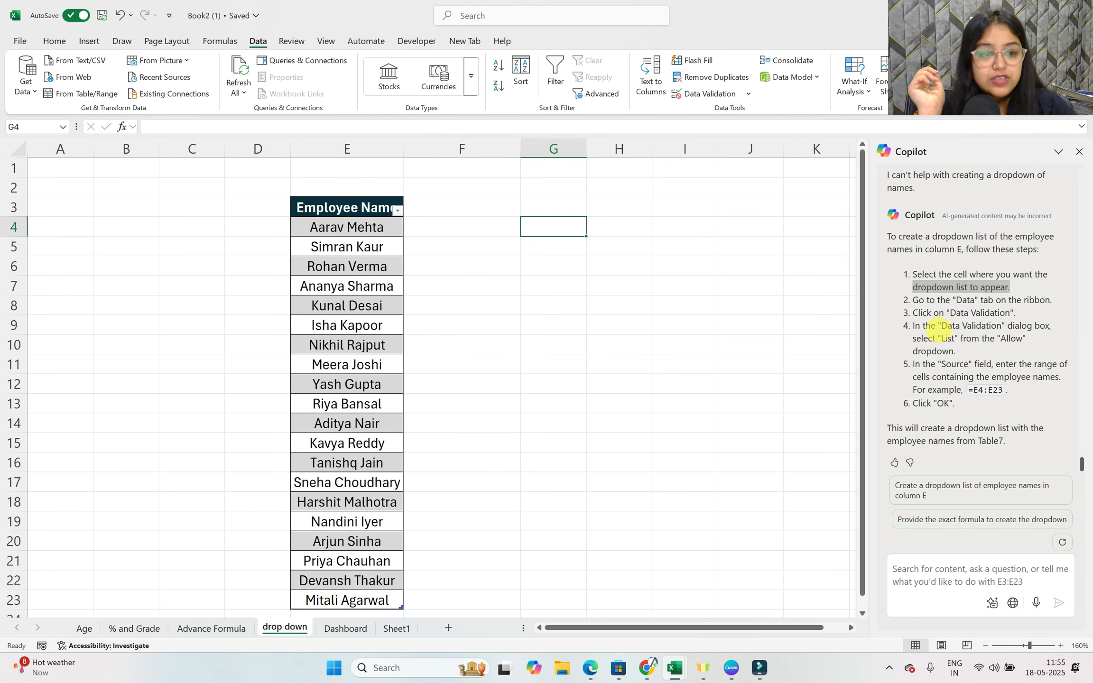
pyautogui.moveTo(950, 313); pyautogui.dragTo(1010, 312)
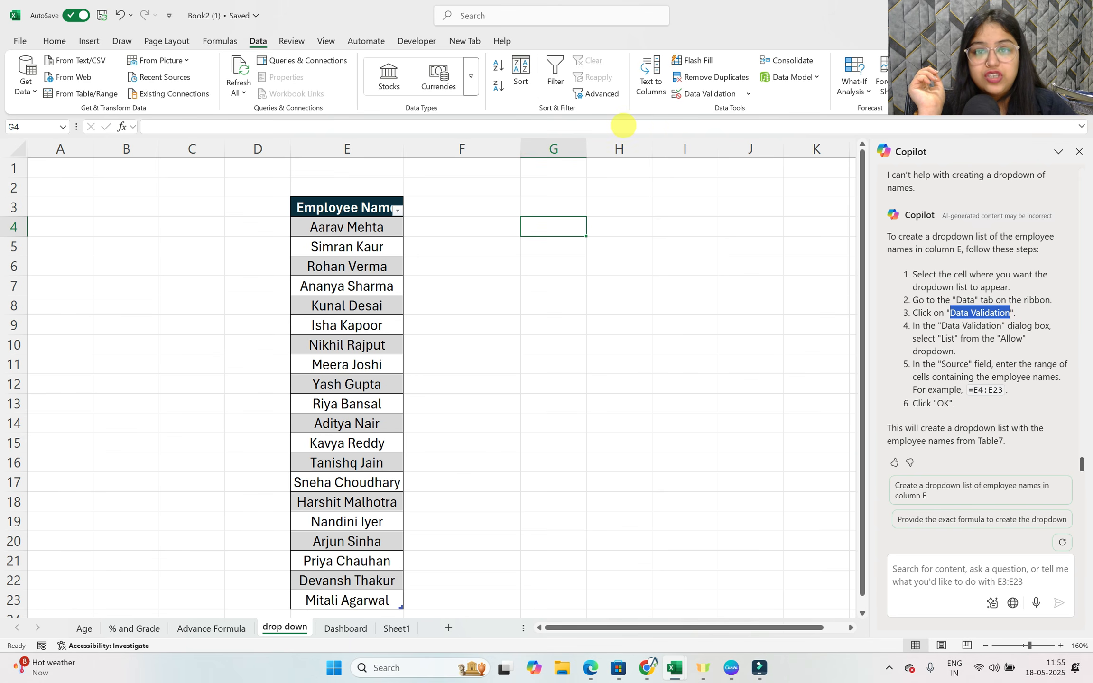
pyautogui.click(748, 94)
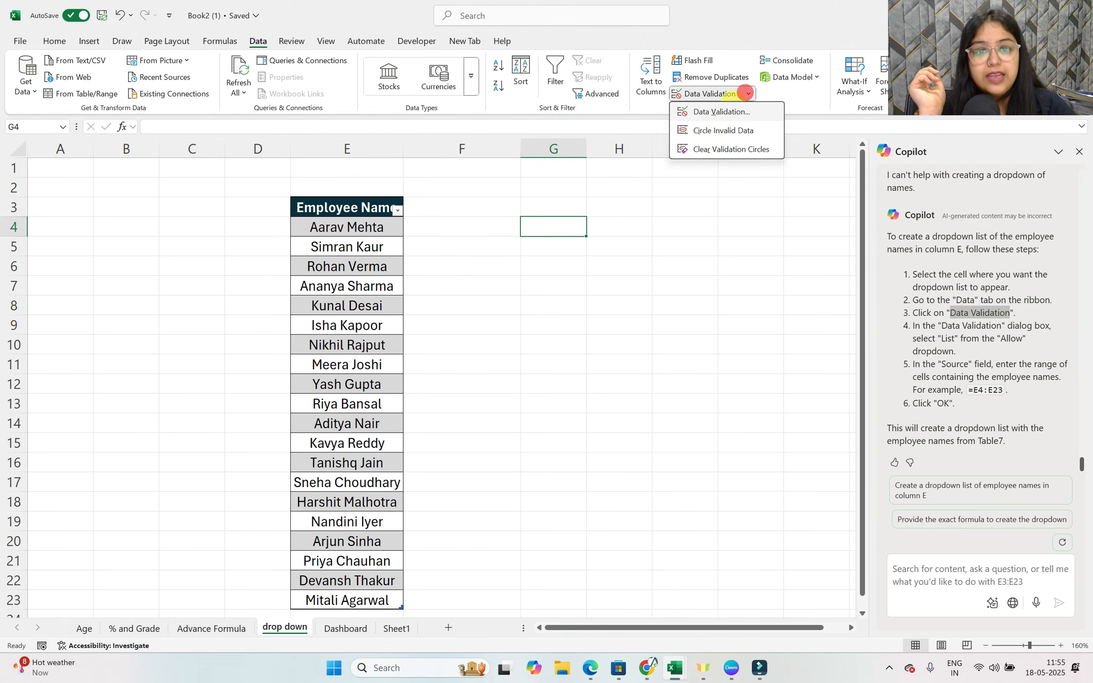
pyautogui.click(732, 108)
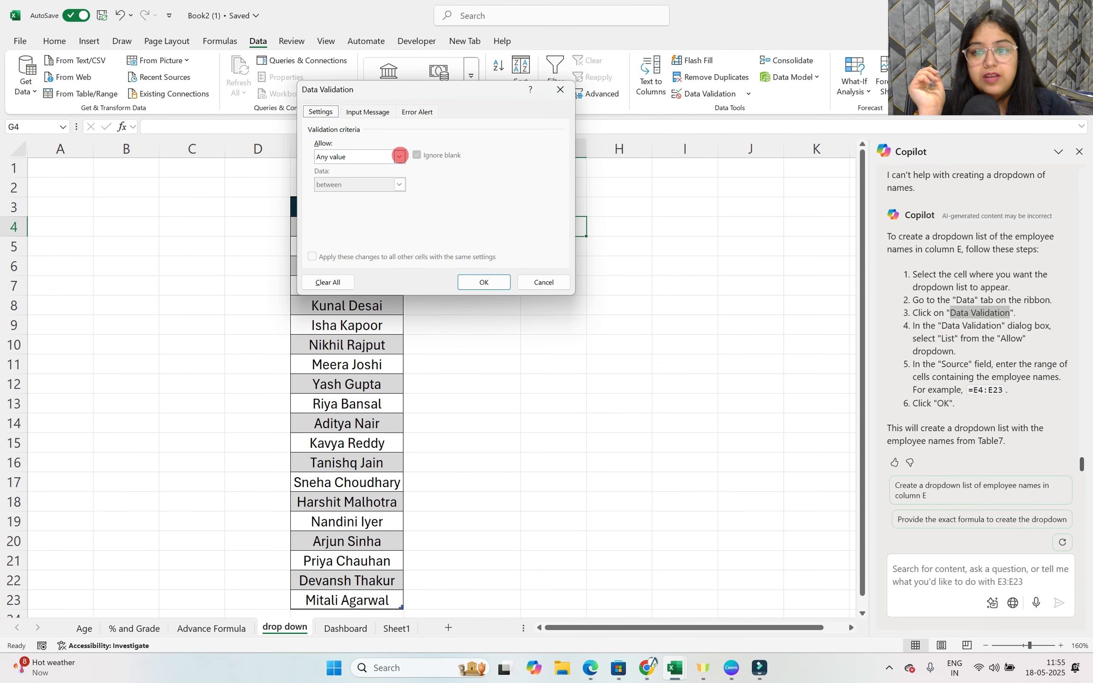
pyautogui.click(397, 155)
pyautogui.click(350, 192)
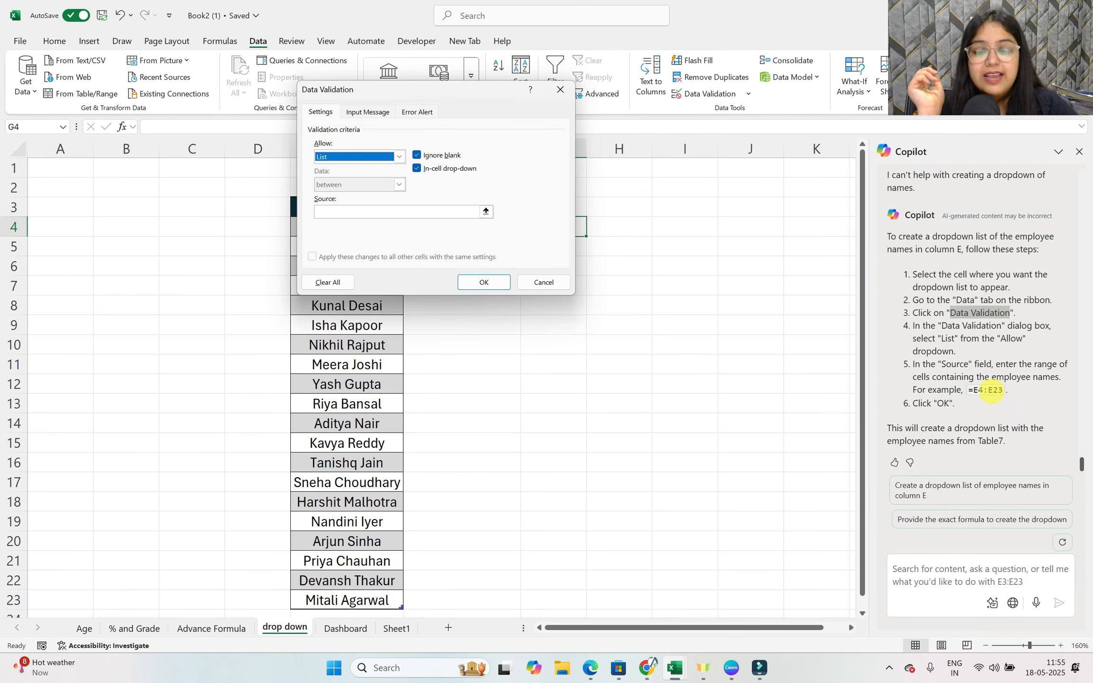
# Set the validation list's source to the employee names in =$E$4:$E$23 and apply the rule.
pyautogui.click(968, 389)
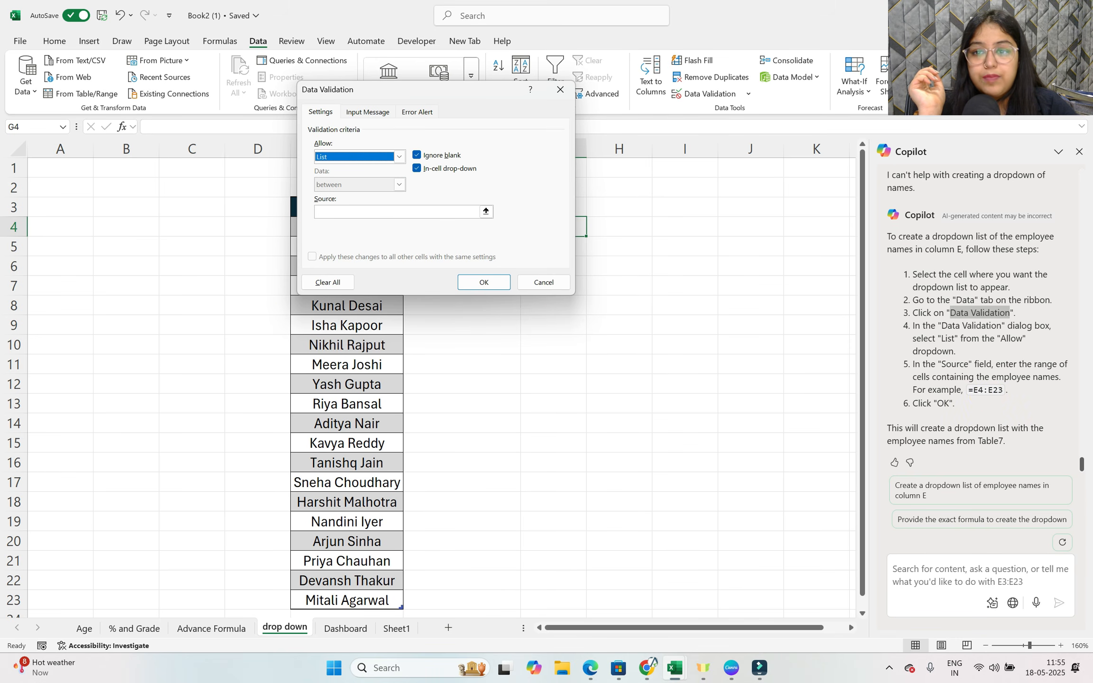
pyautogui.moveTo(408, 96); pyautogui.dragTo(586, 91)
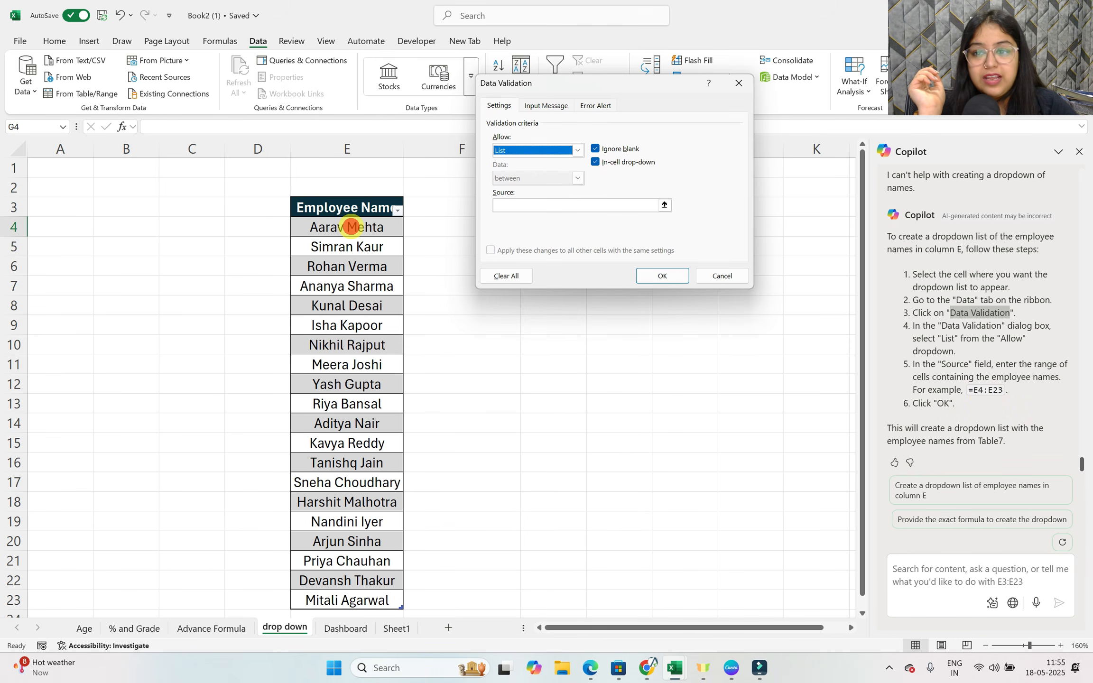
pyautogui.click(534, 203)
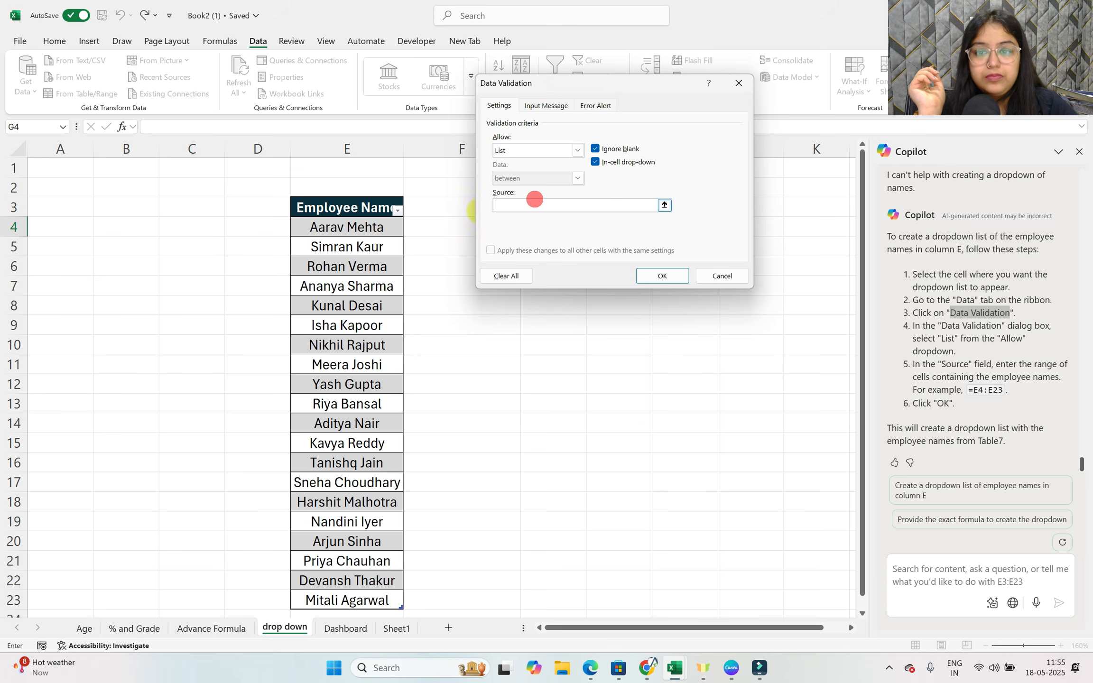
pyautogui.moveTo(353, 224); pyautogui.dragTo(378, 561)
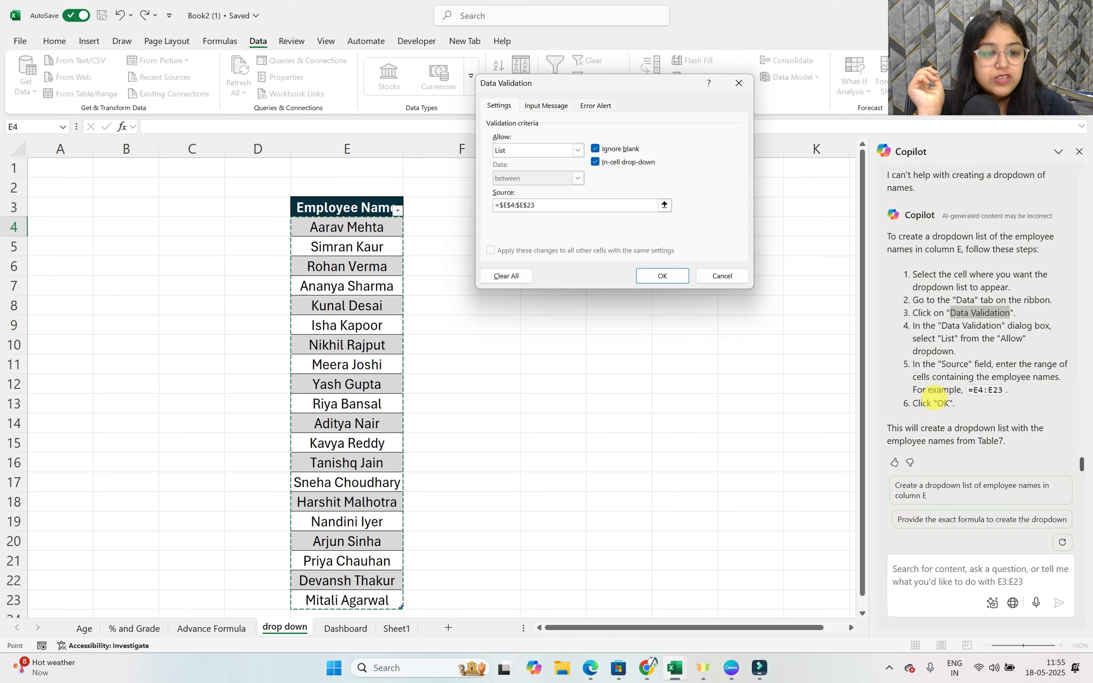
pyautogui.click(662, 276)
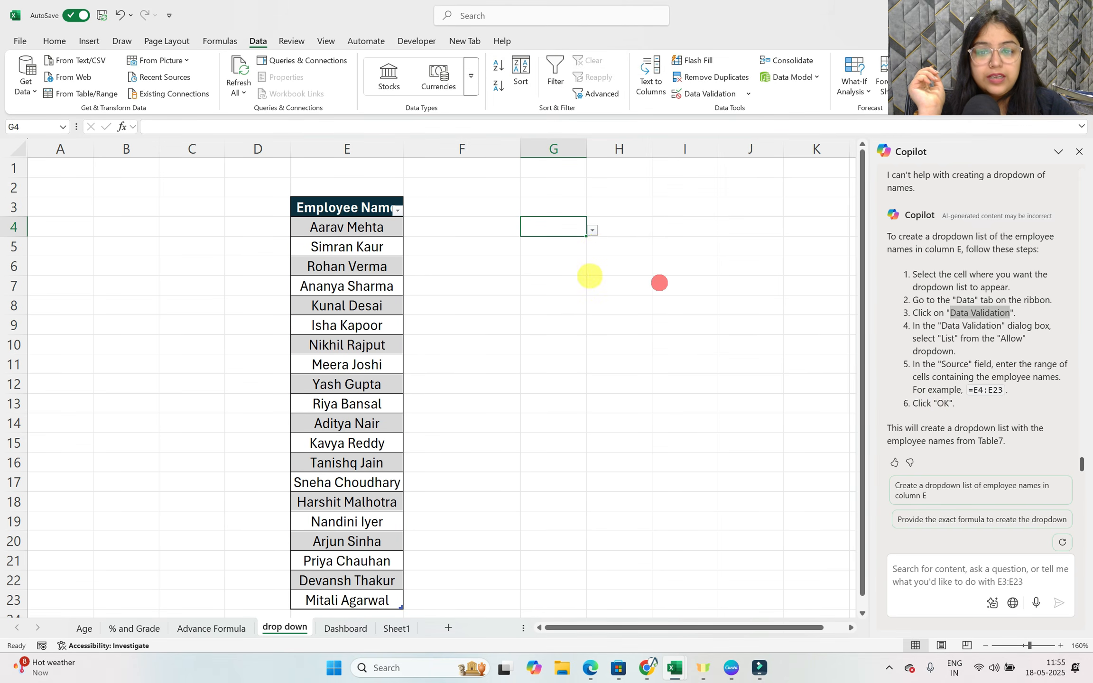
# Look through the employee names offered by the dropdown in G4.
pyautogui.click(593, 230)
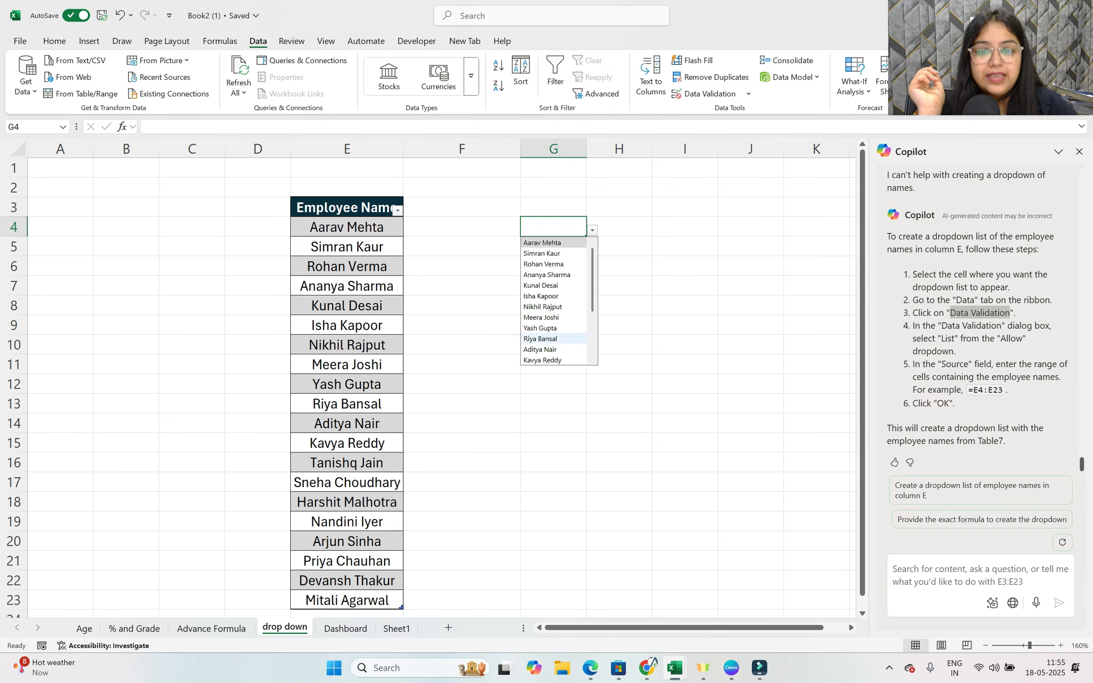
pyautogui.moveTo(593, 280)
pyautogui.mouseDown()
pyautogui.moveTo(593, 329)
pyautogui.moveTo(607, 281)
pyautogui.mouseUp()
pyautogui.click(637, 246)
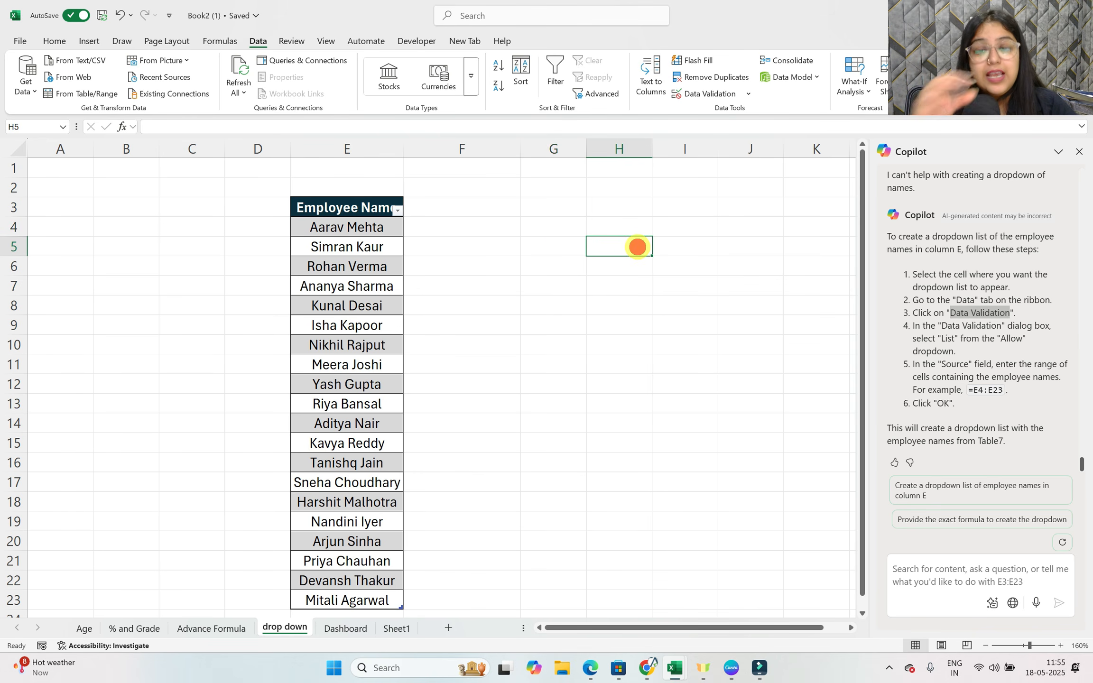
pyautogui.click(575, 244)
pyautogui.click(576, 227)
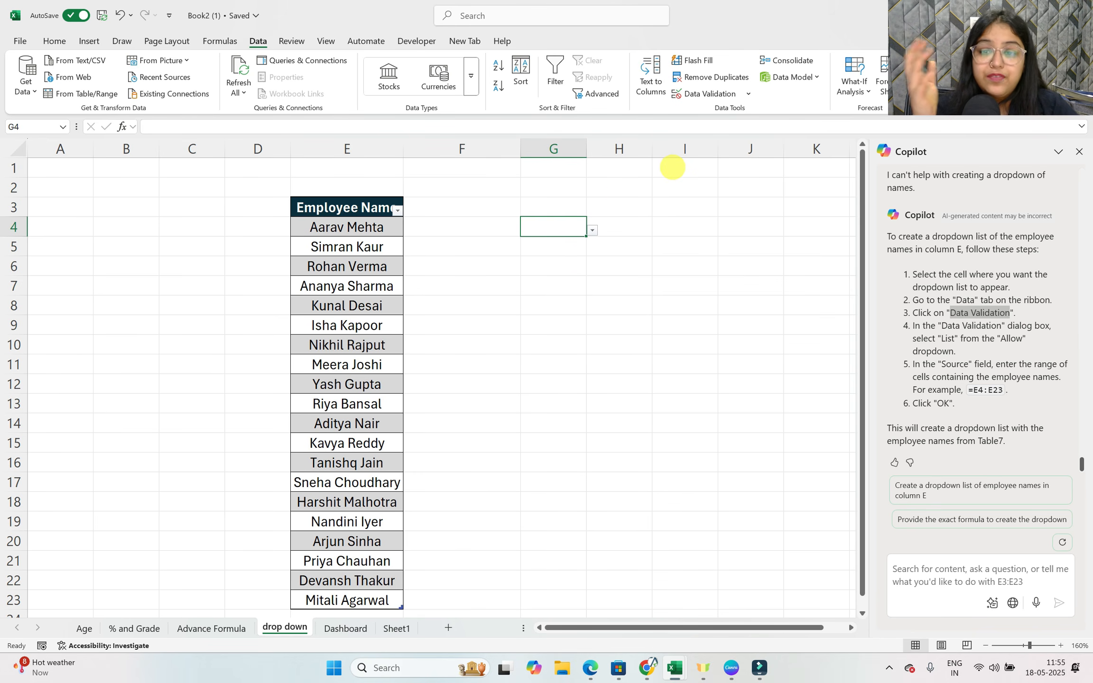
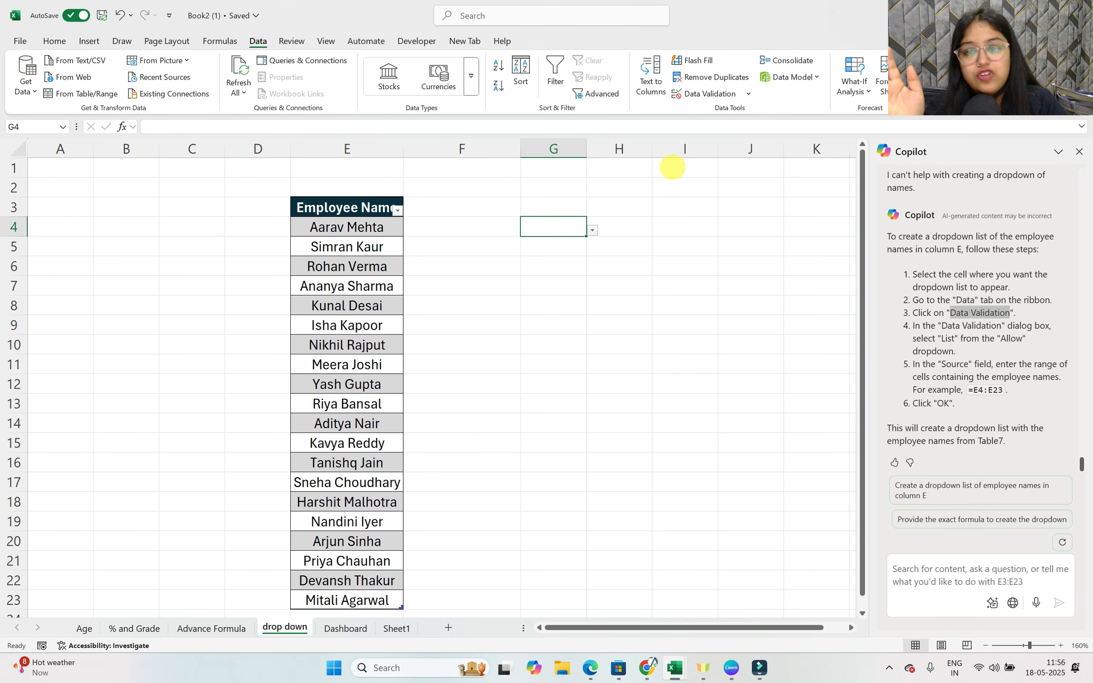
# Fill the dropdown from G4 down column G to row 11.
pyautogui.click(592, 231)
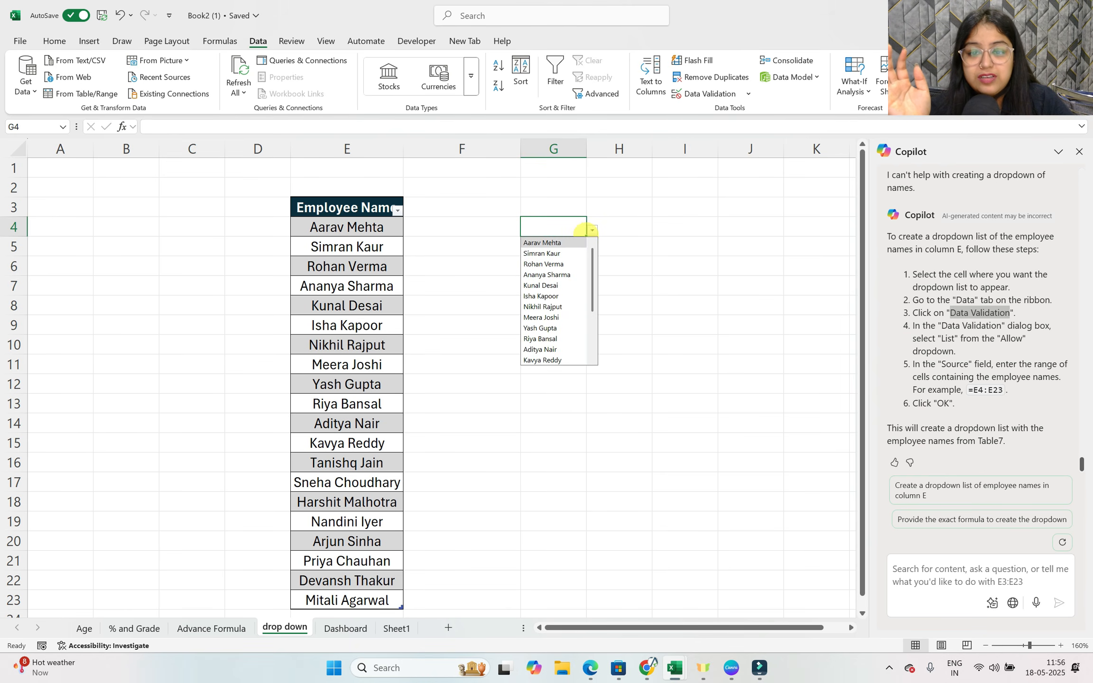
pyautogui.moveTo(586, 235); pyautogui.dragTo(587, 370)
pyautogui.click(634, 322)
pyautogui.click(565, 280)
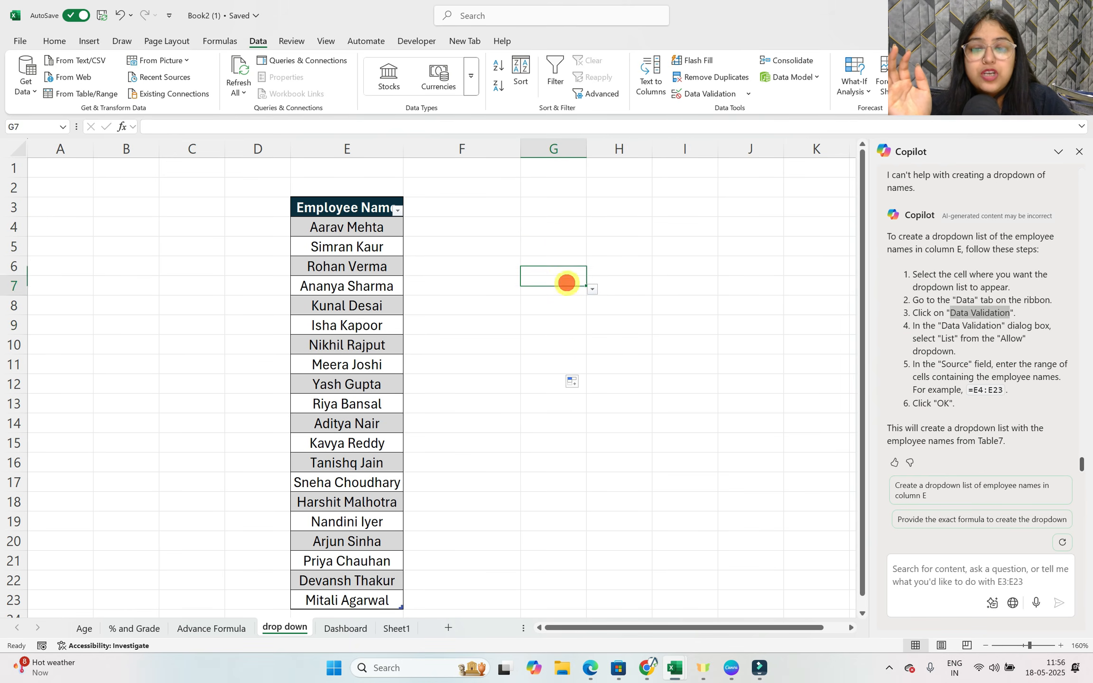
# Pick a different employee name from the dropdown in each of cells G9, G7 and G6.
pyautogui.click(561, 329)
pyautogui.click(592, 328)
pyautogui.click(536, 383)
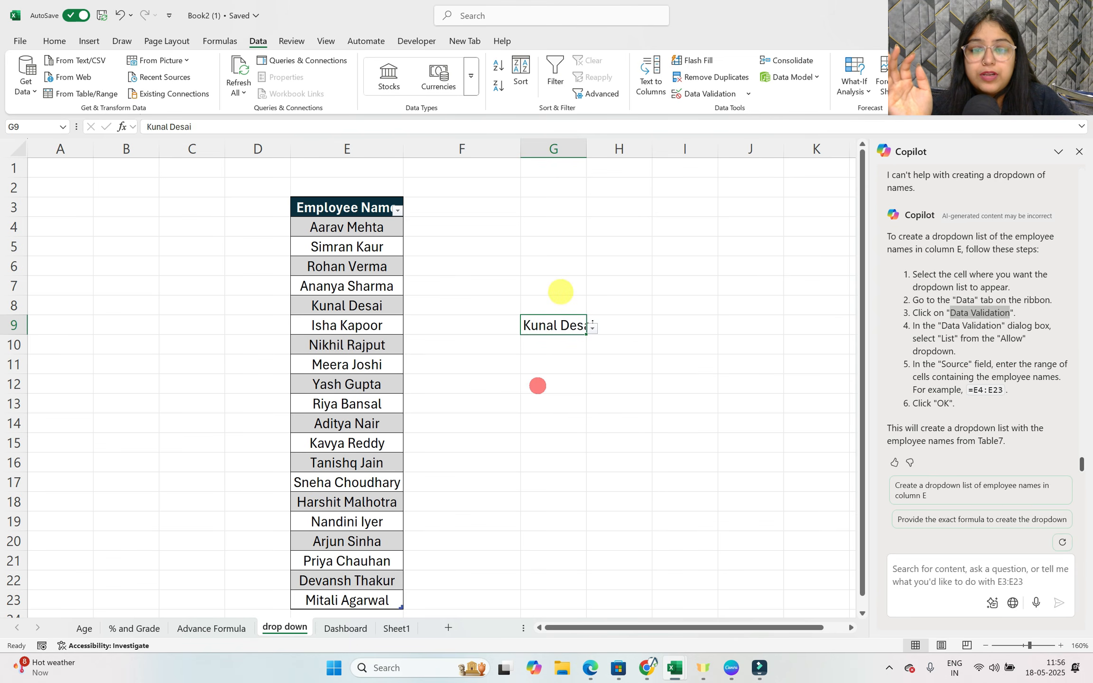
pyautogui.click(558, 286)
pyautogui.click(593, 287)
pyautogui.click(548, 332)
pyautogui.click(562, 265)
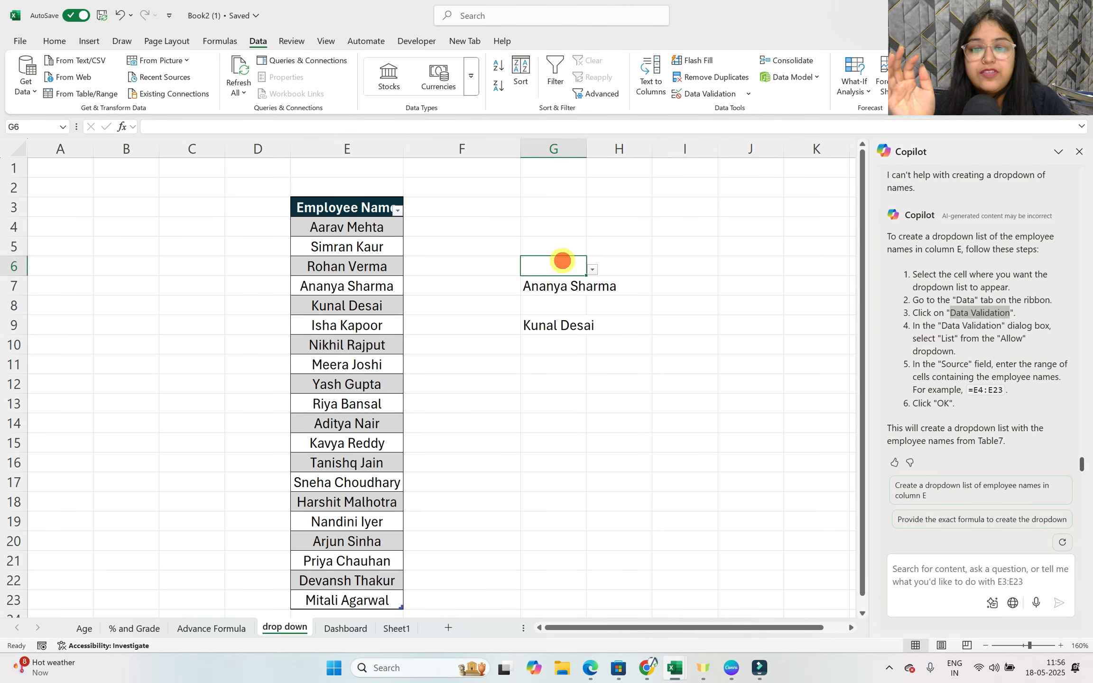
pyautogui.click(590, 268)
pyautogui.click(540, 367)
pyautogui.click(667, 327)
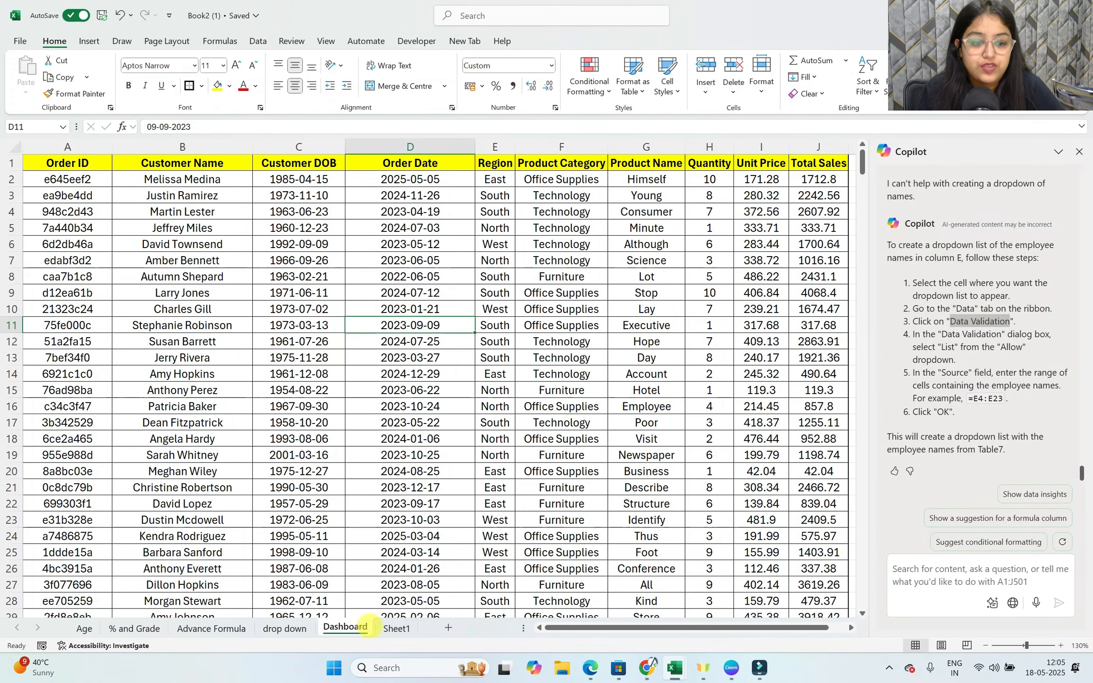
# Reopen Copilot on the Dashboard sheet and insert its starter prompt "Create a PivotTable grouped by".
pyautogui.click(1078, 152)
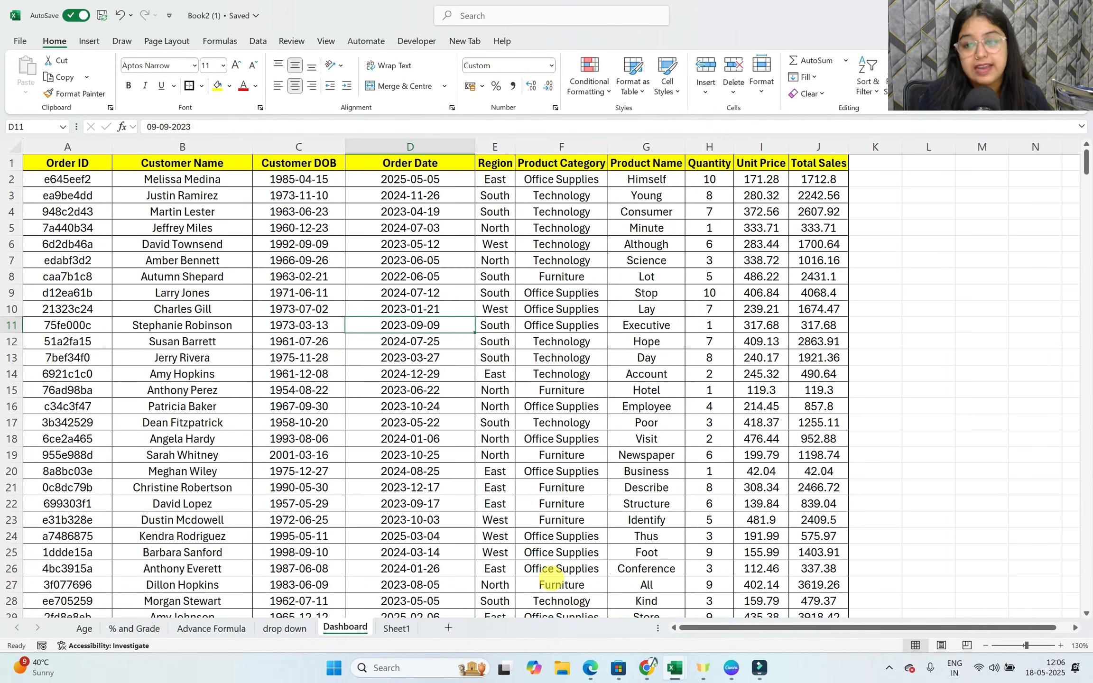
pyautogui.click(1010, 74)
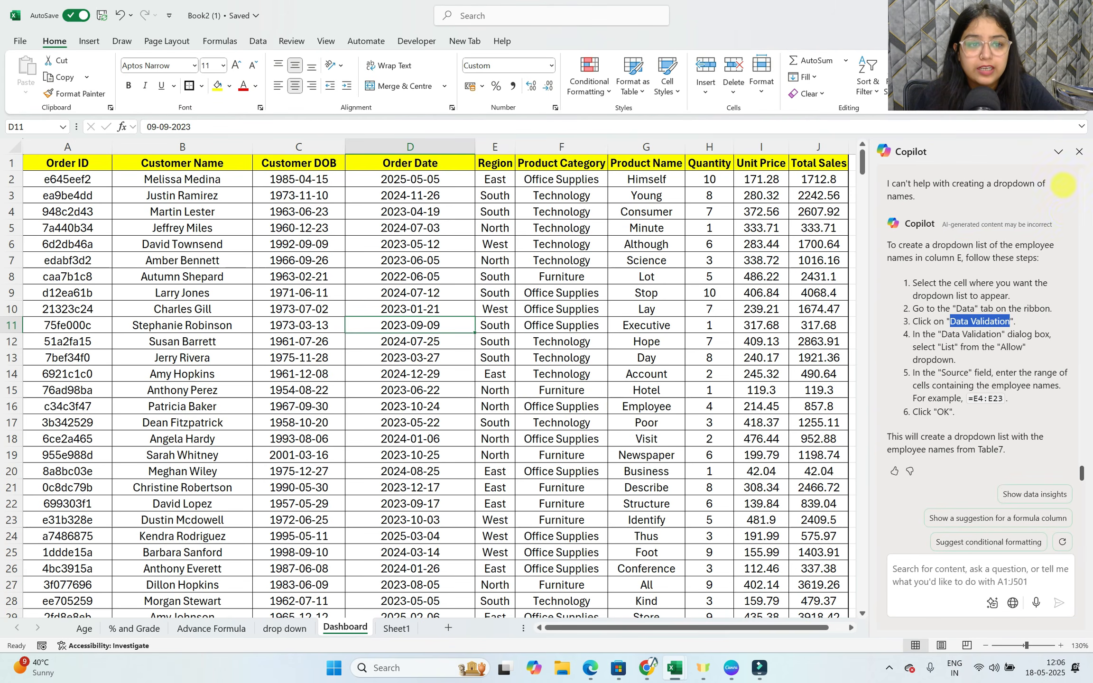
pyautogui.scroll(3, 996, 252)
pyautogui.click(1058, 152)
pyautogui.click(1058, 152)
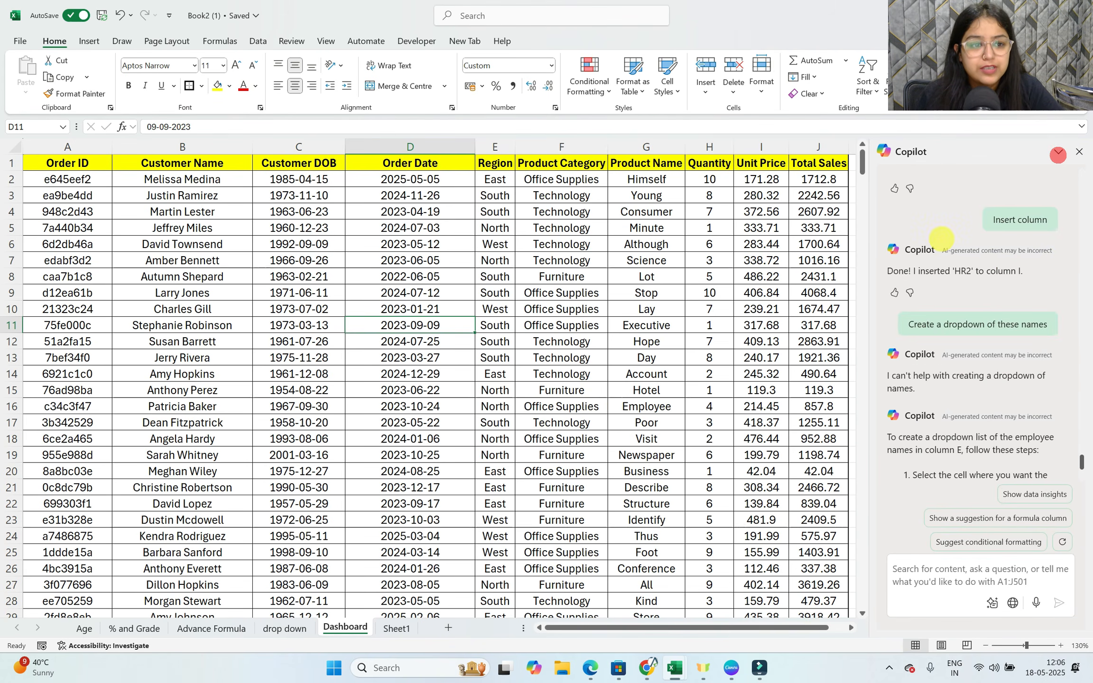
pyautogui.scroll(10, 944, 252)
pyautogui.scroll(10, 944, 253)
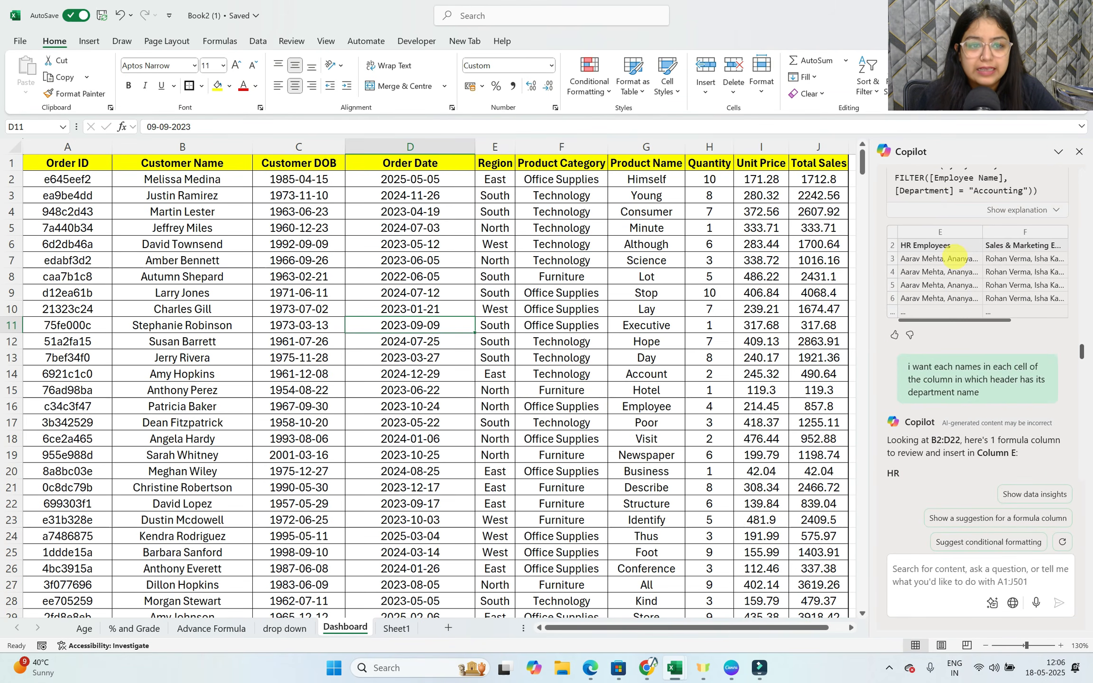
pyautogui.scroll(15, 956, 271)
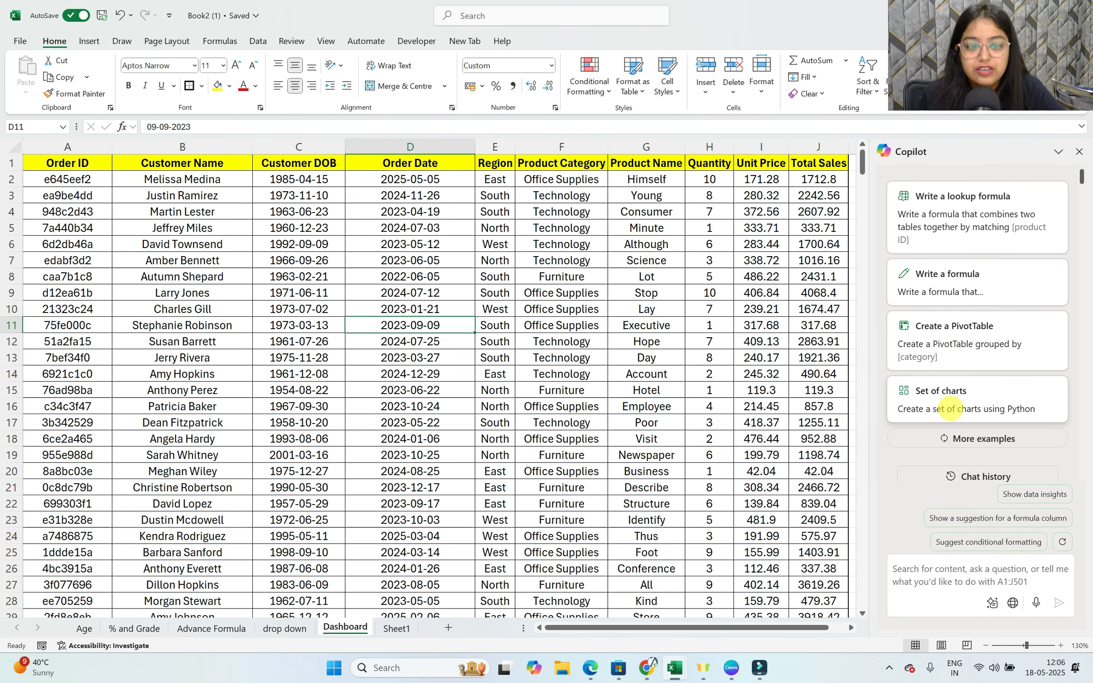
pyautogui.click(969, 346)
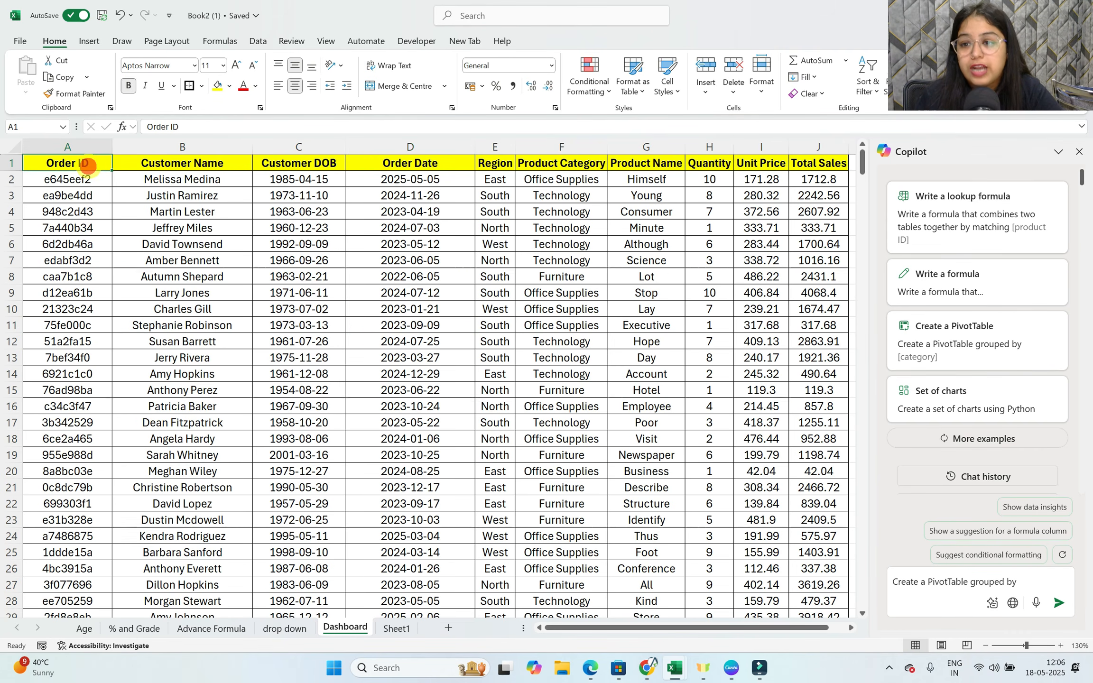
# Look over the sales dataset's columns from Customer Name to Total Sales, ending on Product Category.
pyautogui.click(169, 143)
pyautogui.click(293, 145)
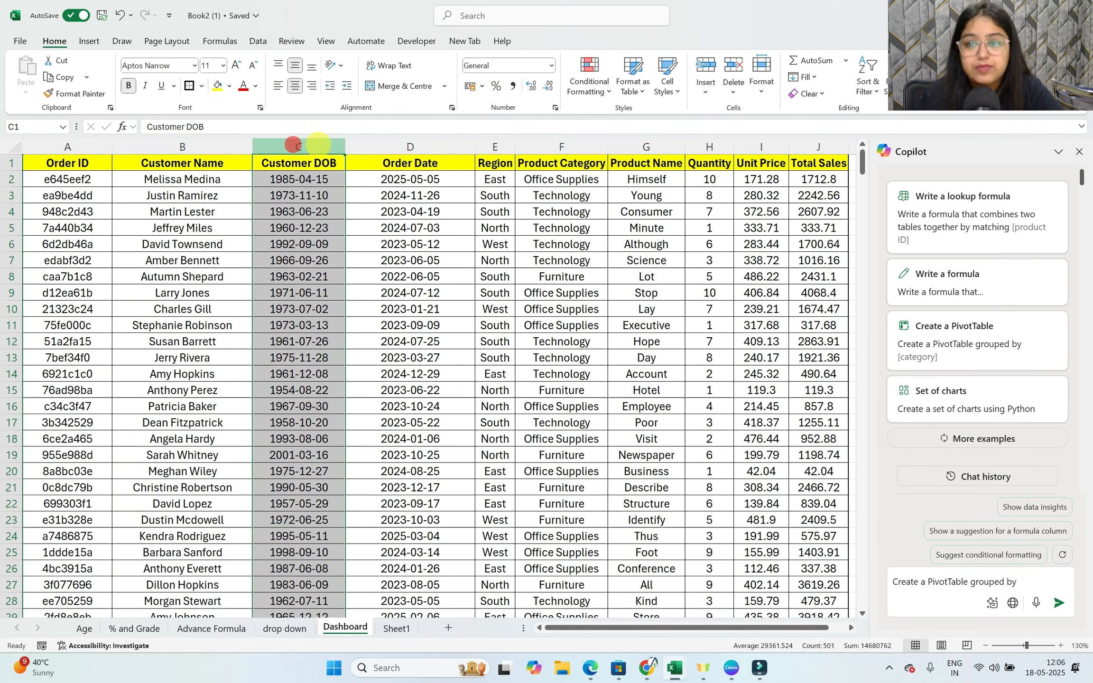
pyautogui.click(410, 147)
pyautogui.click(495, 147)
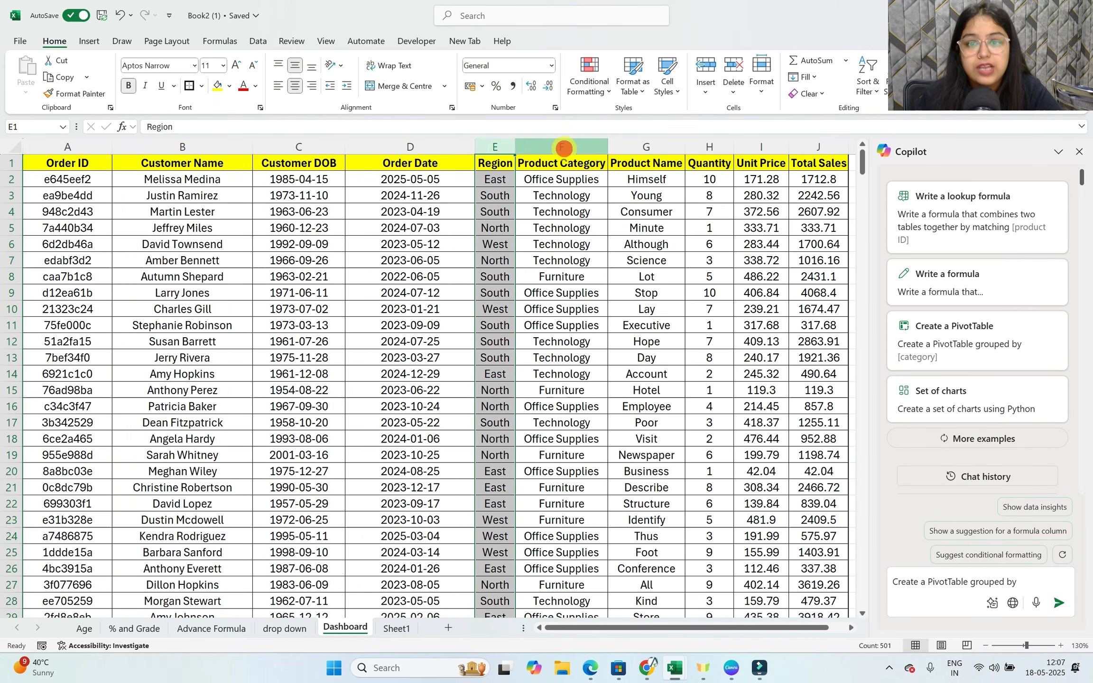
pyautogui.click(562, 147)
pyautogui.click(636, 147)
pyautogui.click(709, 147)
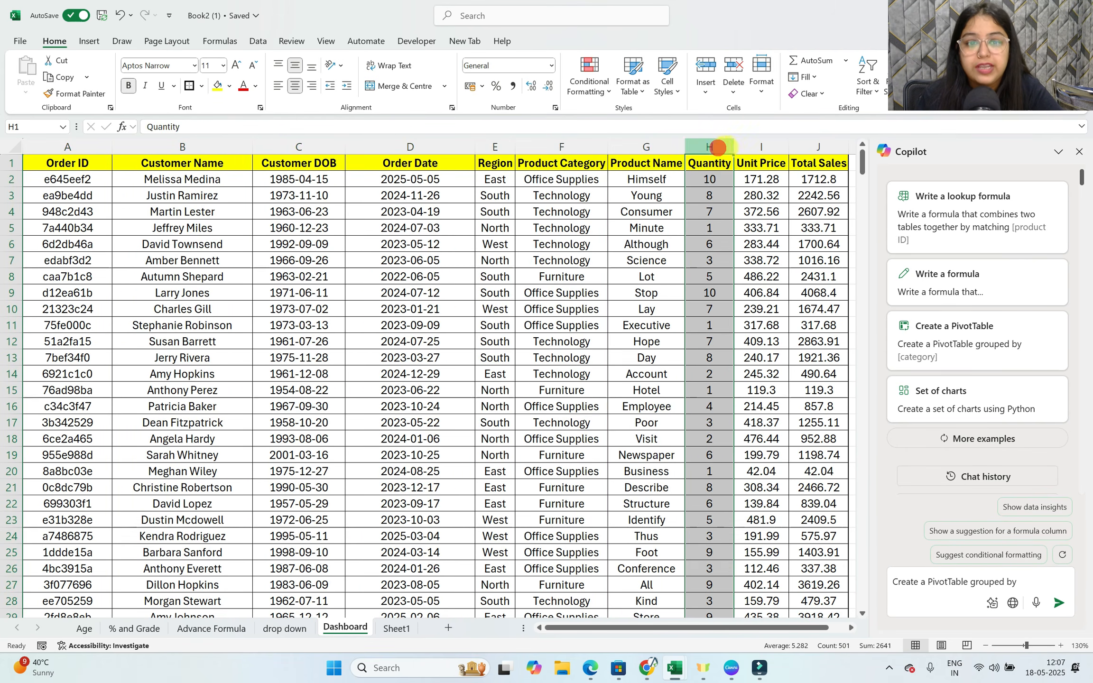
pyautogui.click(741, 147)
pyautogui.click(818, 147)
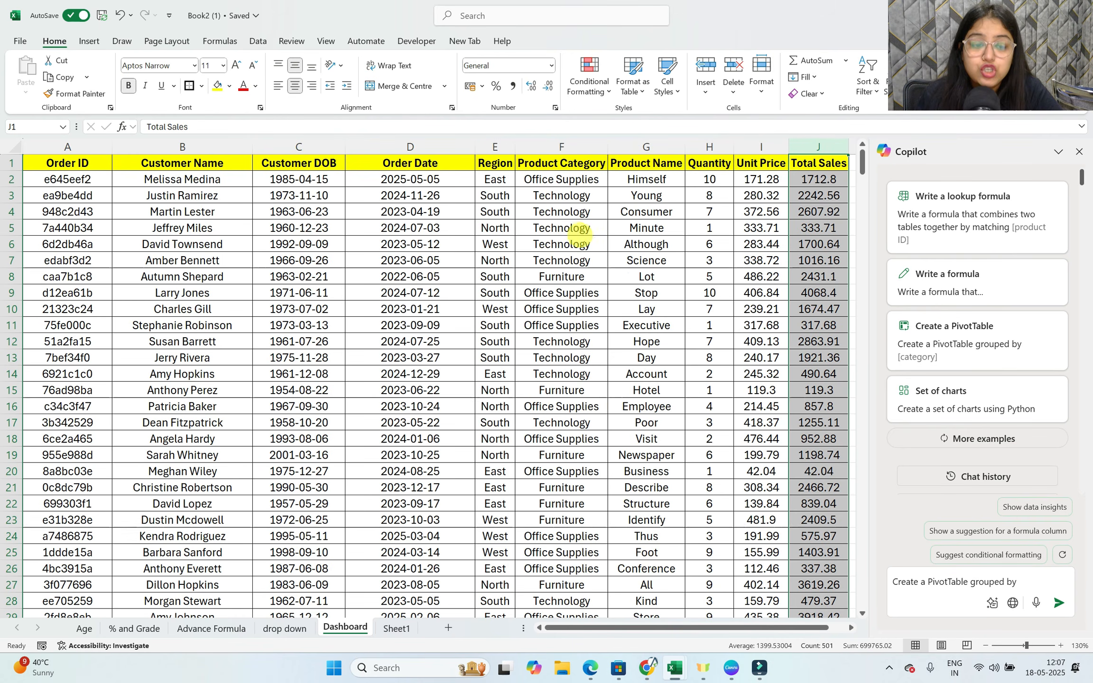
pyautogui.click(552, 151)
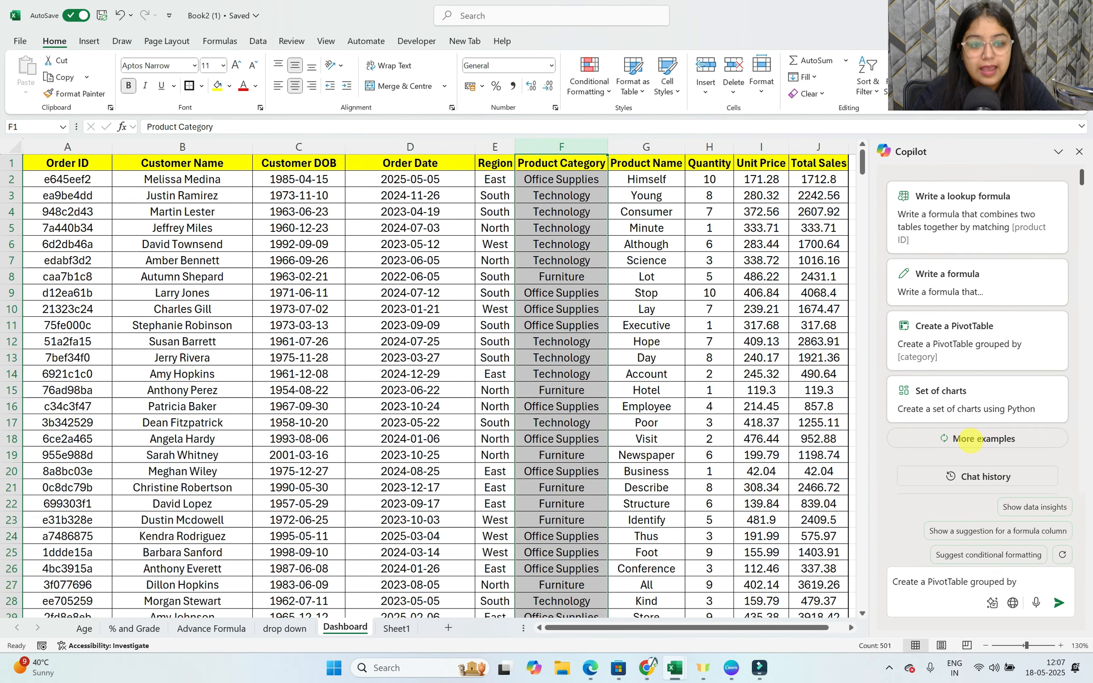
# Show more Copilot prompt examples and extend the draft prompt to "Create a PivotTable grouped by prod".
pyautogui.click(970, 439)
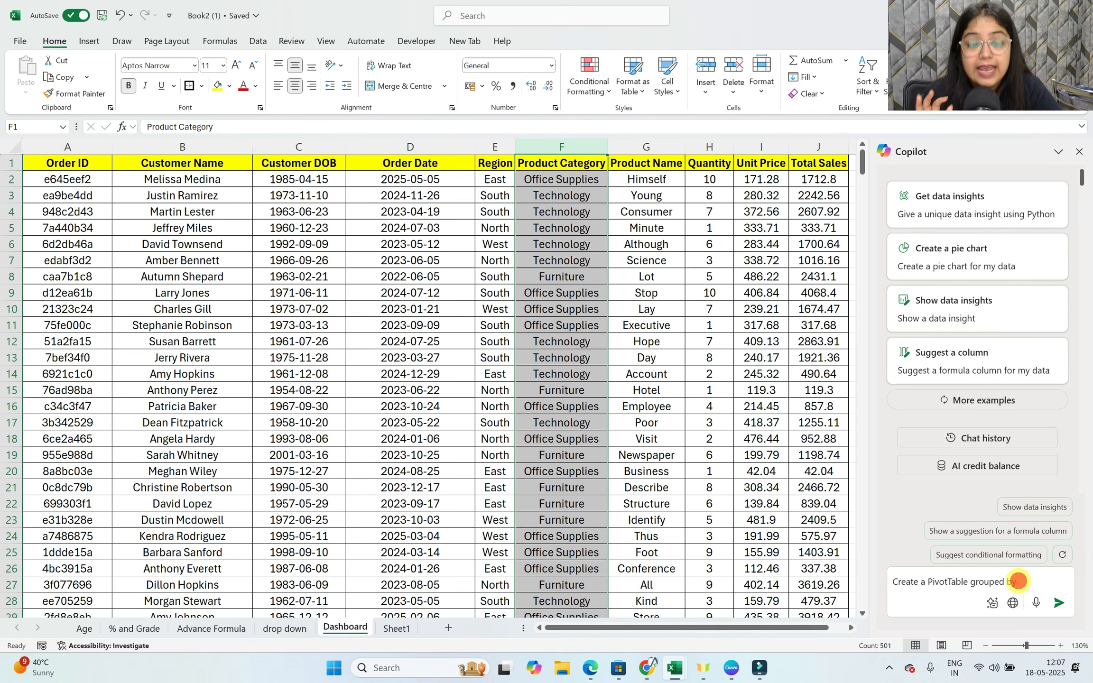
pyautogui.click(1018, 581)
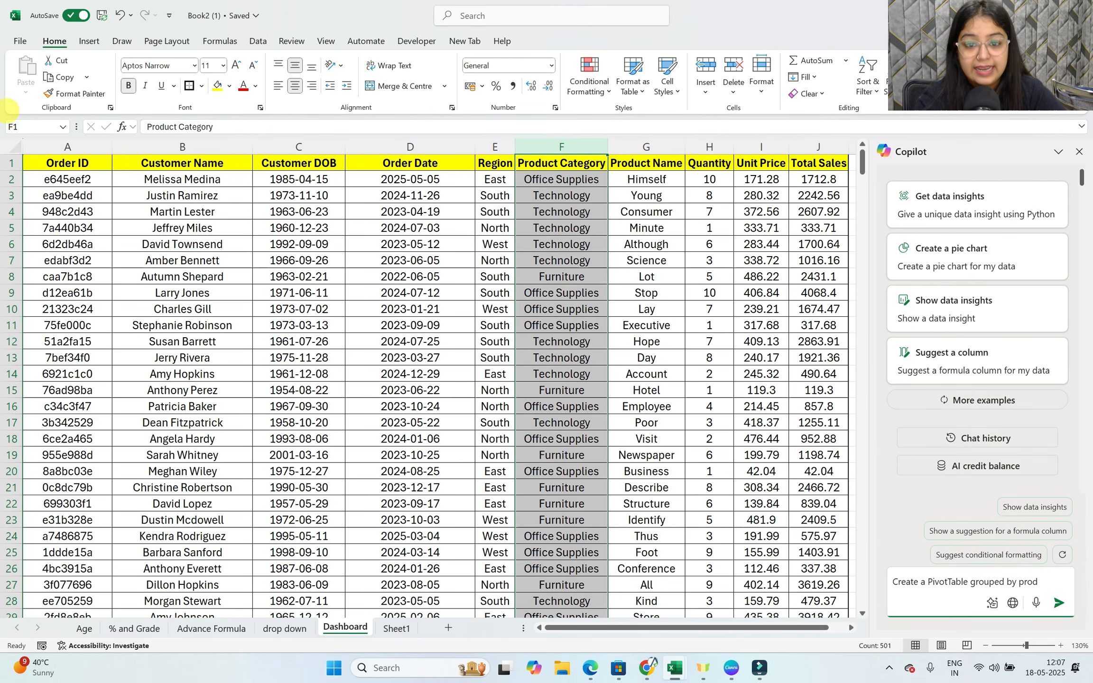
# Convert the sales data in A1:J501 into an Excel table with headers.
pyautogui.click(180, 260)
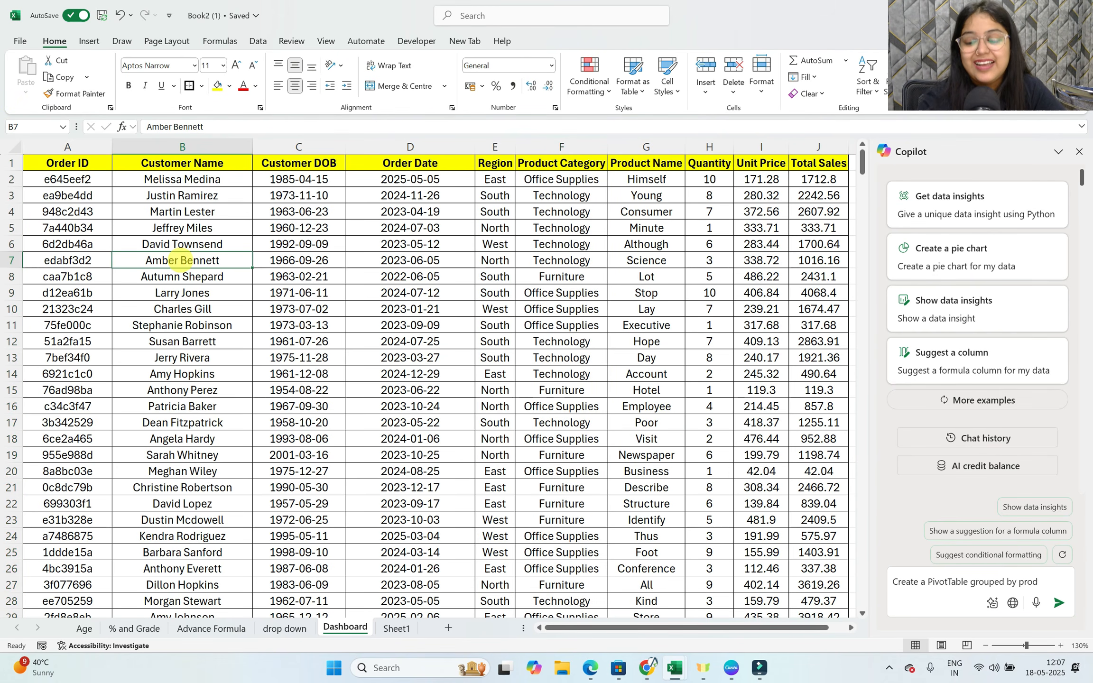
pyautogui.hotkey('ctrl', 't')
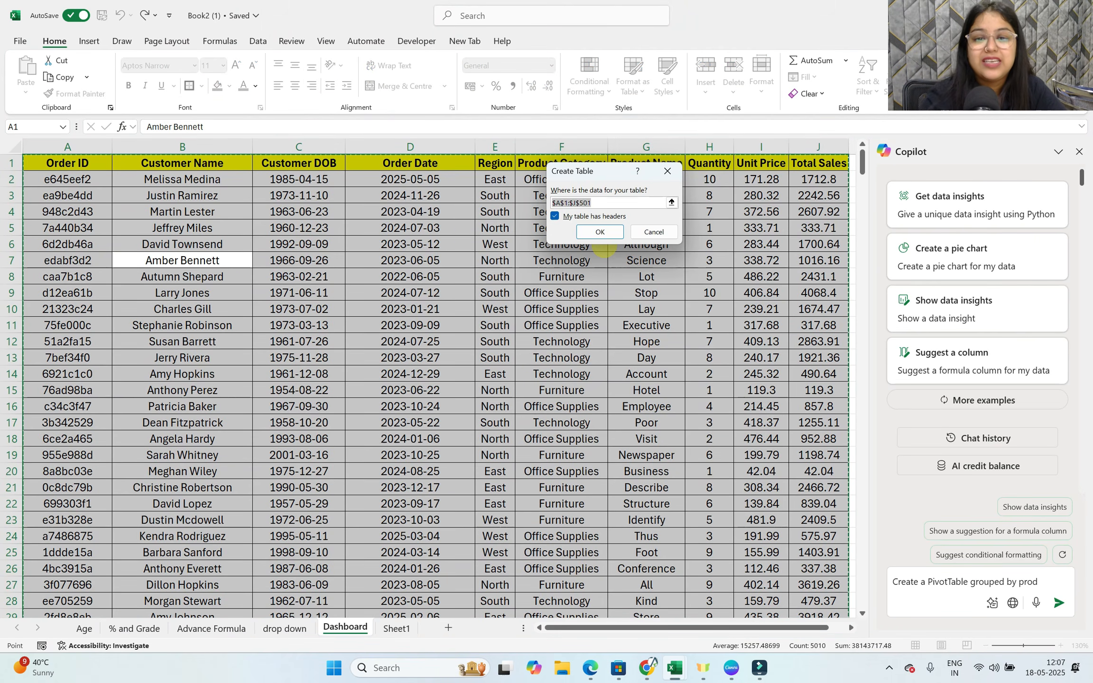
pyautogui.click(601, 232)
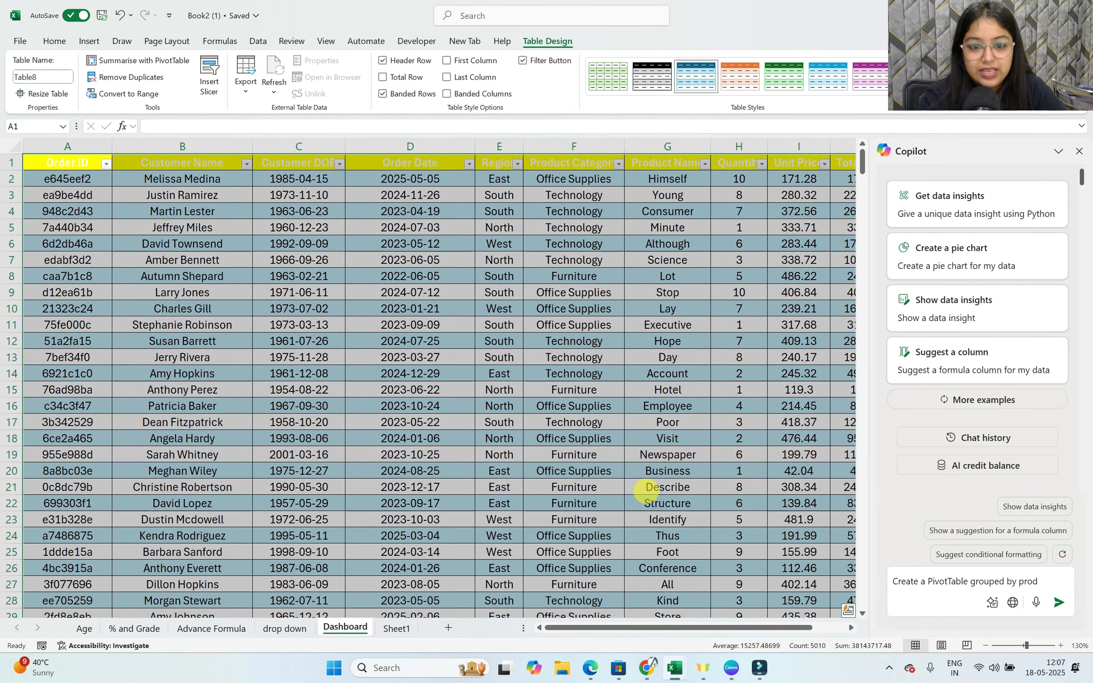
# Select the sales table's header row from Order ID to Total Sales.
pyautogui.click(68, 162)
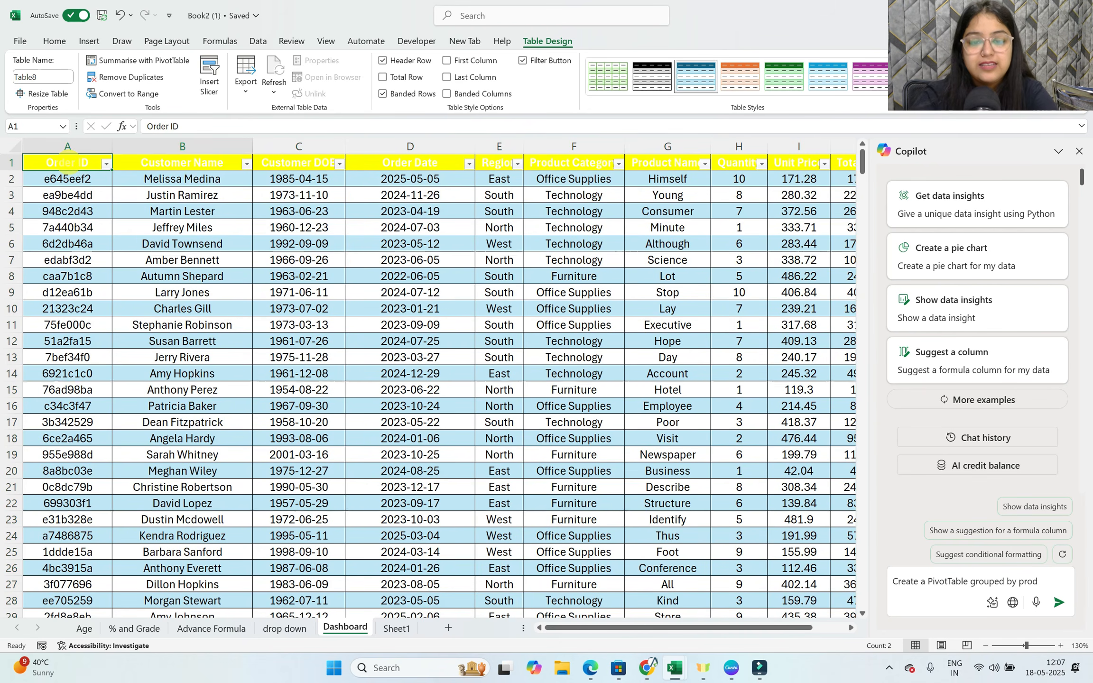
pyautogui.hotkey('ctrl', 'shift', 'Right')
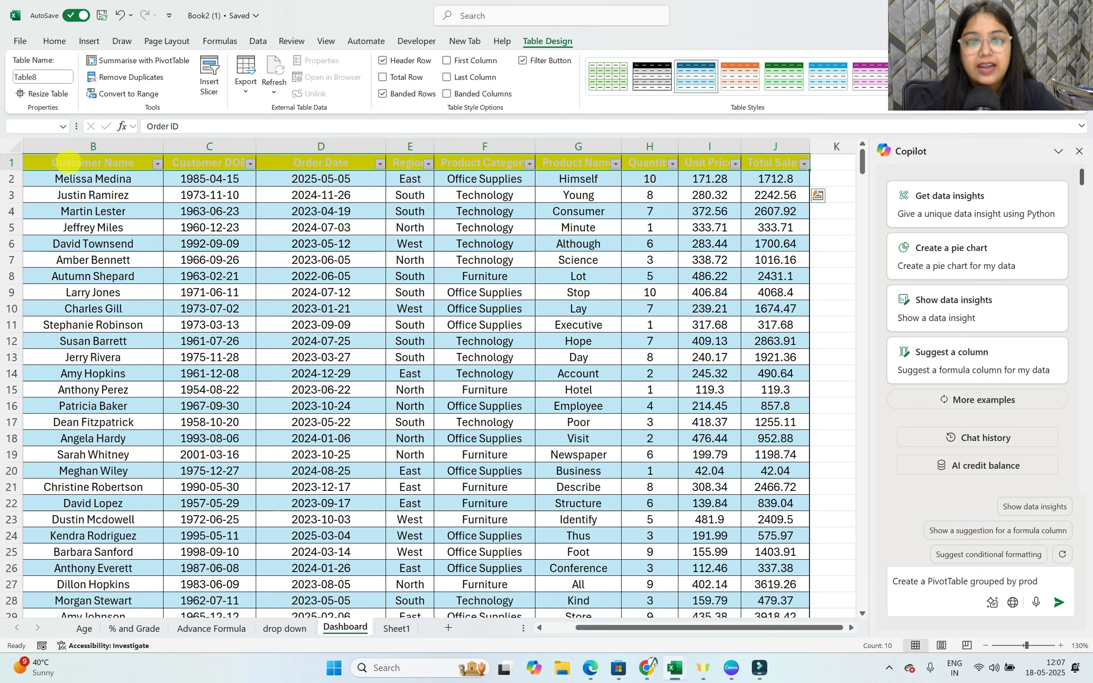
# Set the fill colour of the table's header row to black on the Dashboard sheet.
pyautogui.click(54, 40)
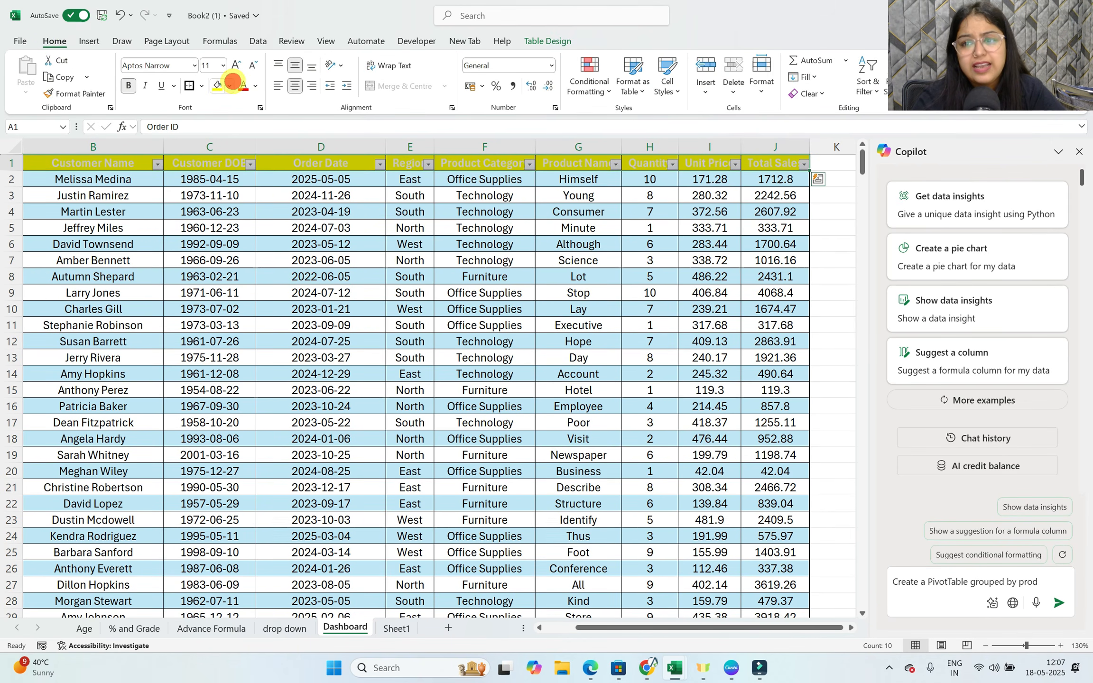
pyautogui.click(230, 86)
pyautogui.click(240, 147)
pyautogui.hscroll(-1, 327, 322)
pyautogui.click(327, 324)
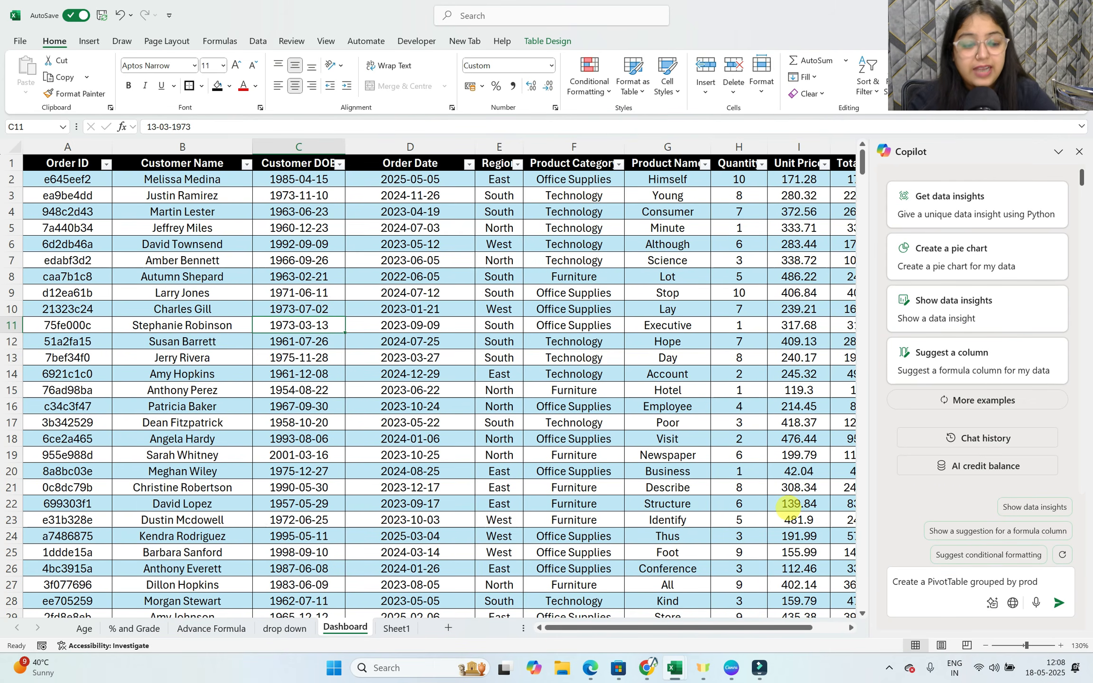
# Complete and submit the Copilot prompt "Create a PivotTable grouped by product Category by its sales".
pyautogui.click(1043, 580)
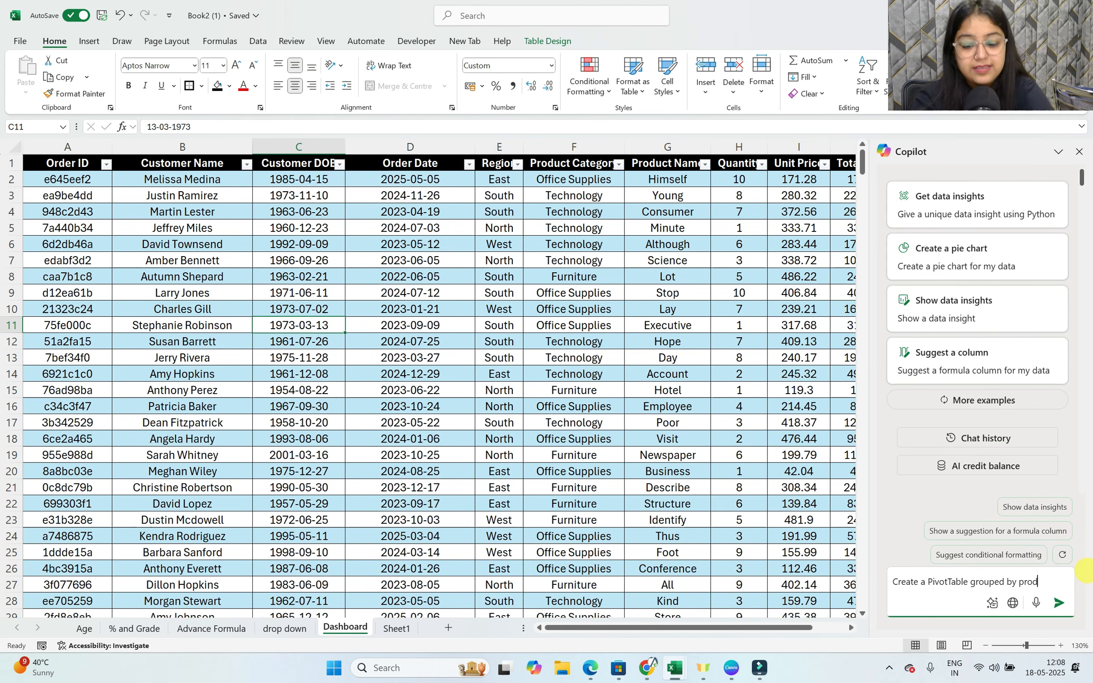
pyautogui.write('uct Ctaegory')
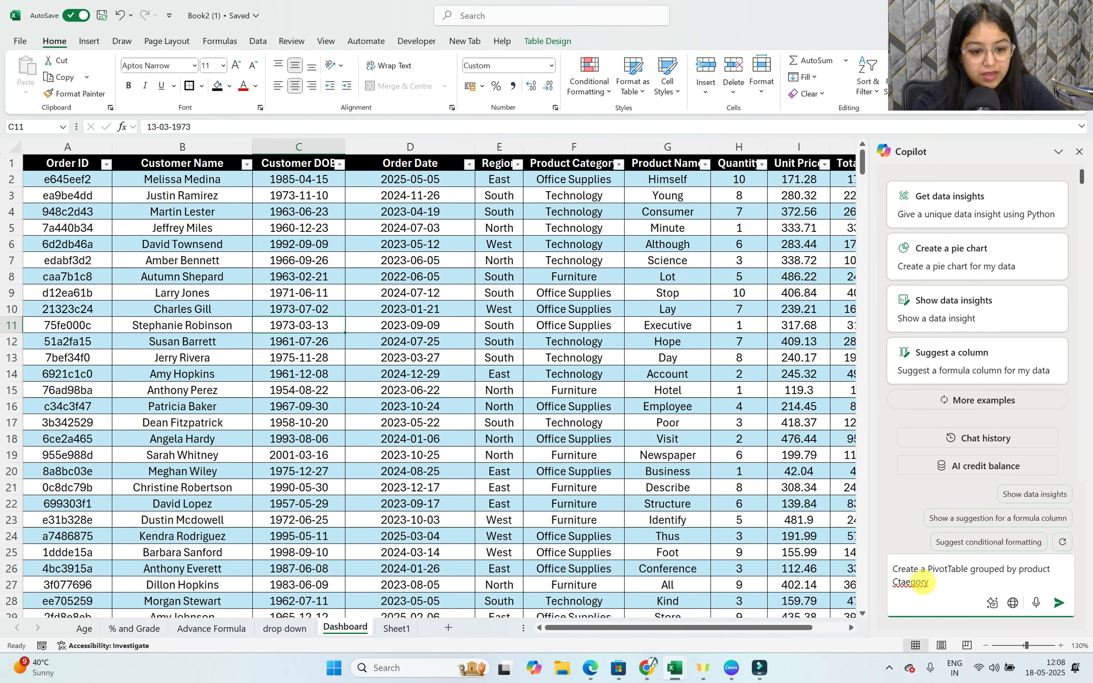
pyautogui.press('BackSpace')
pyautogui.press('BackSpace')
pyautogui.press('BackSpace')
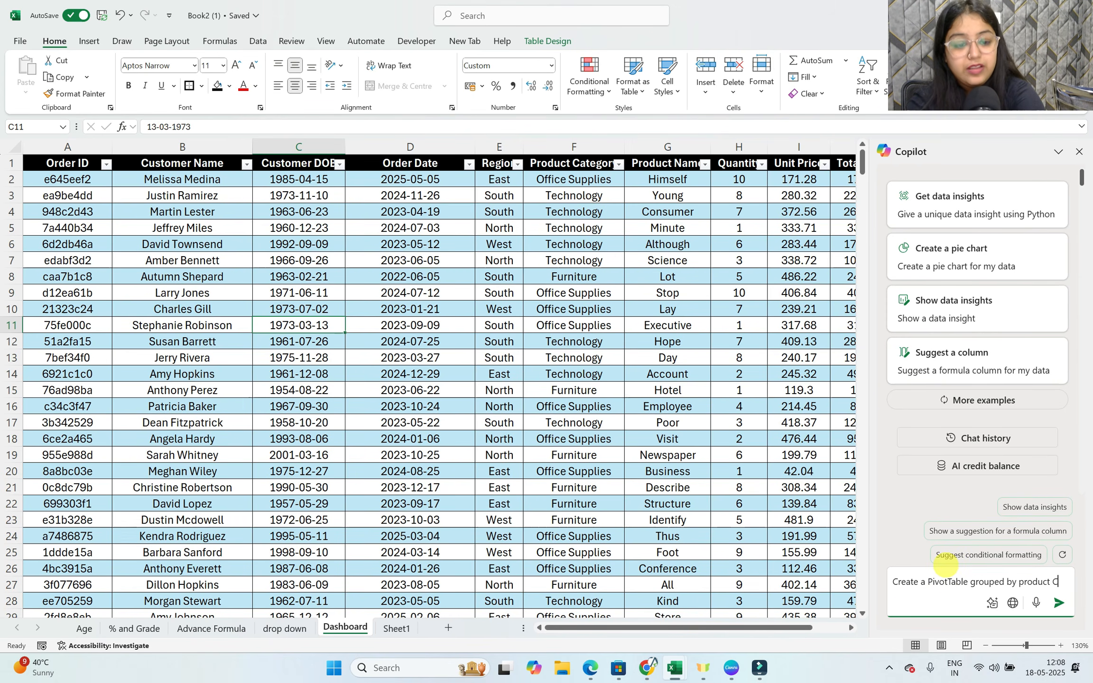
pyautogui.write('ategory')
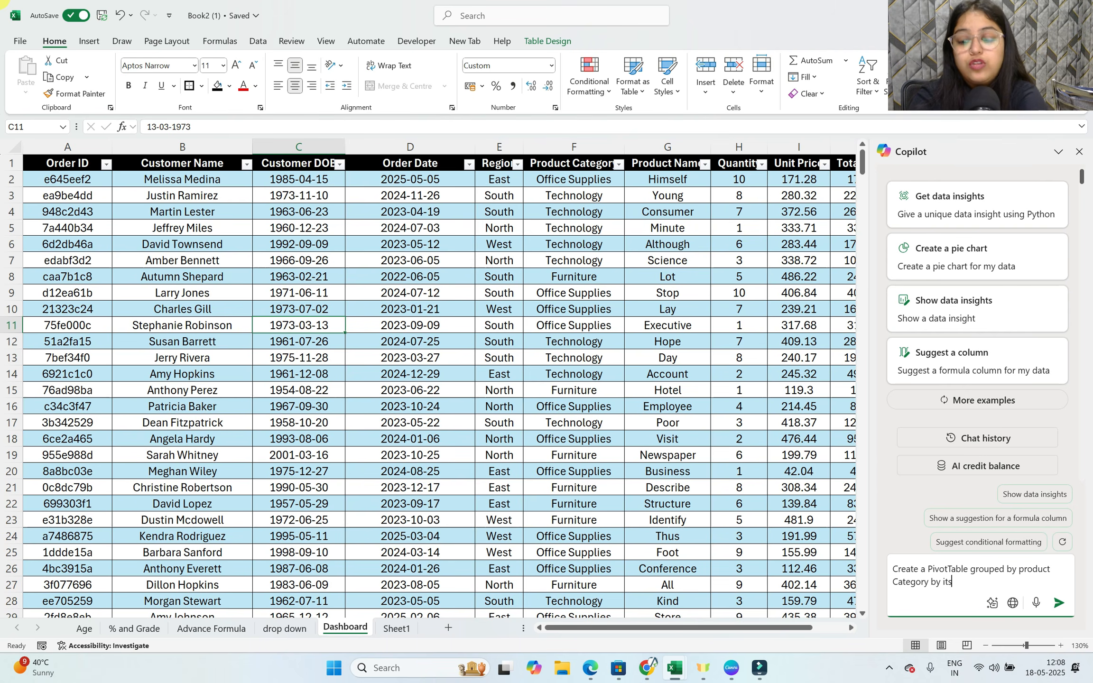
pyautogui.write('by its sales')
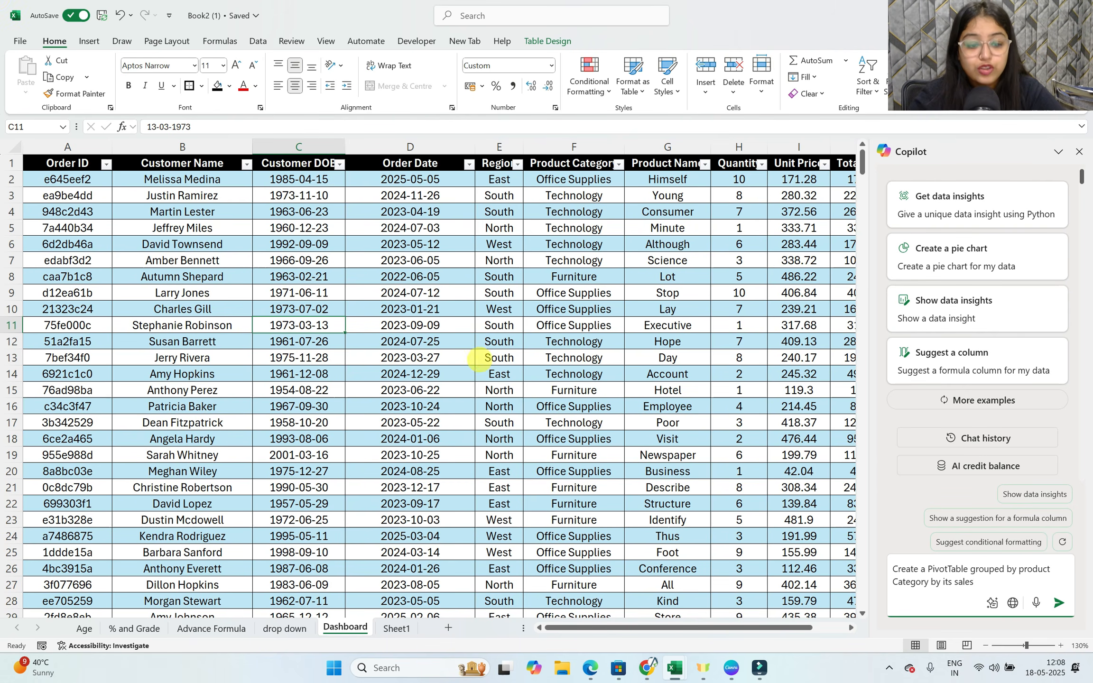
pyautogui.click(1059, 602)
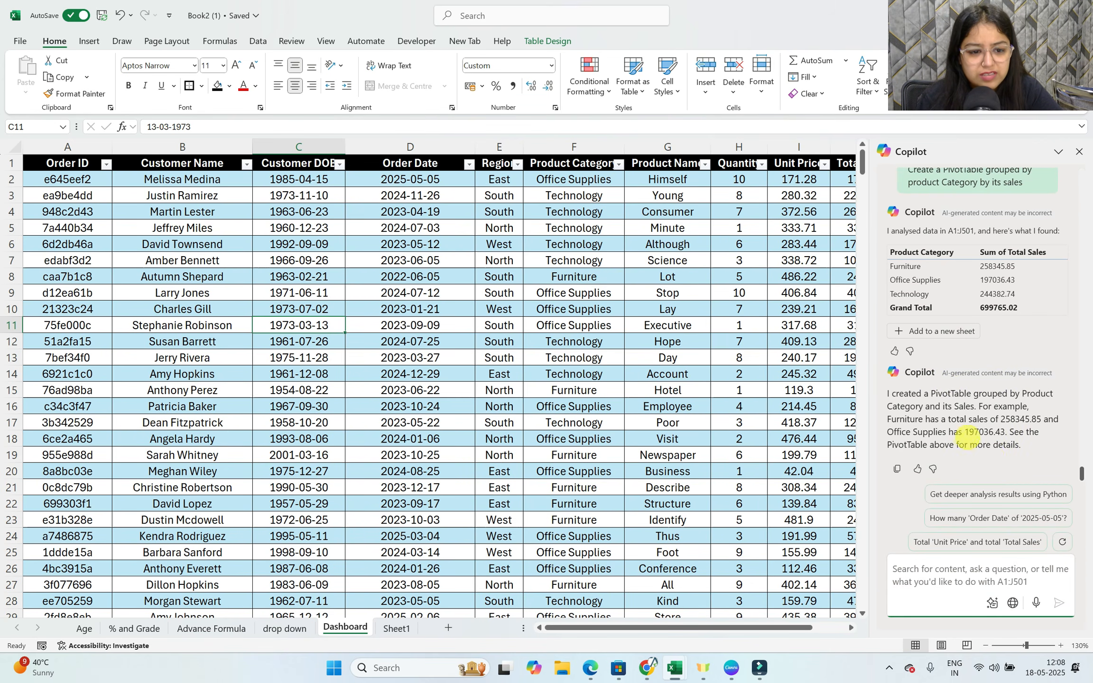
# Review Copilot's PivotTable of total sales by product category, add it to a new sheet, and close Copilot.
pyautogui.moveTo(910, 406); pyautogui.dragTo(953, 406)
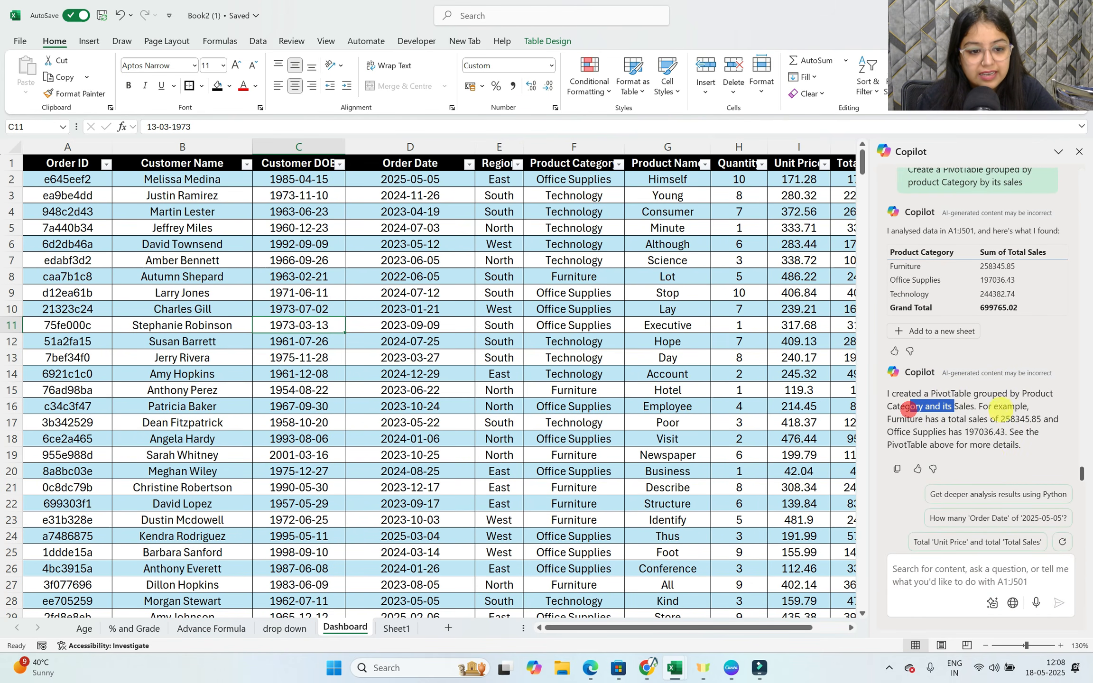
pyautogui.moveTo(887, 420); pyautogui.dragTo(1035, 420)
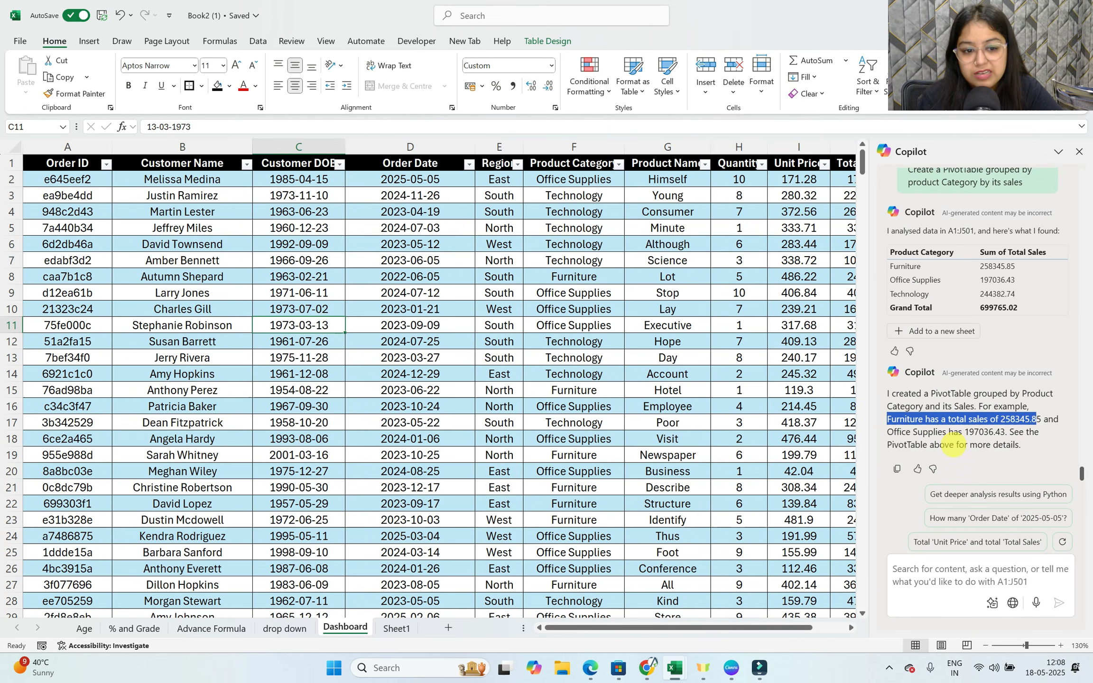
pyautogui.moveTo(894, 432); pyautogui.dragTo(1026, 432)
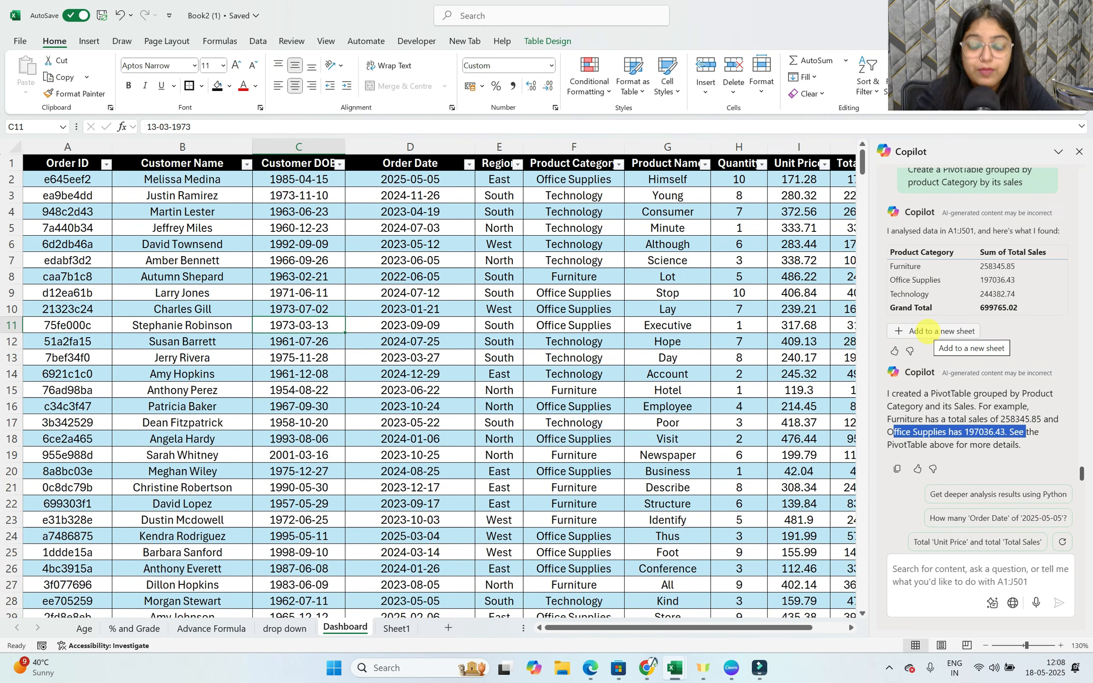
pyautogui.click(927, 331)
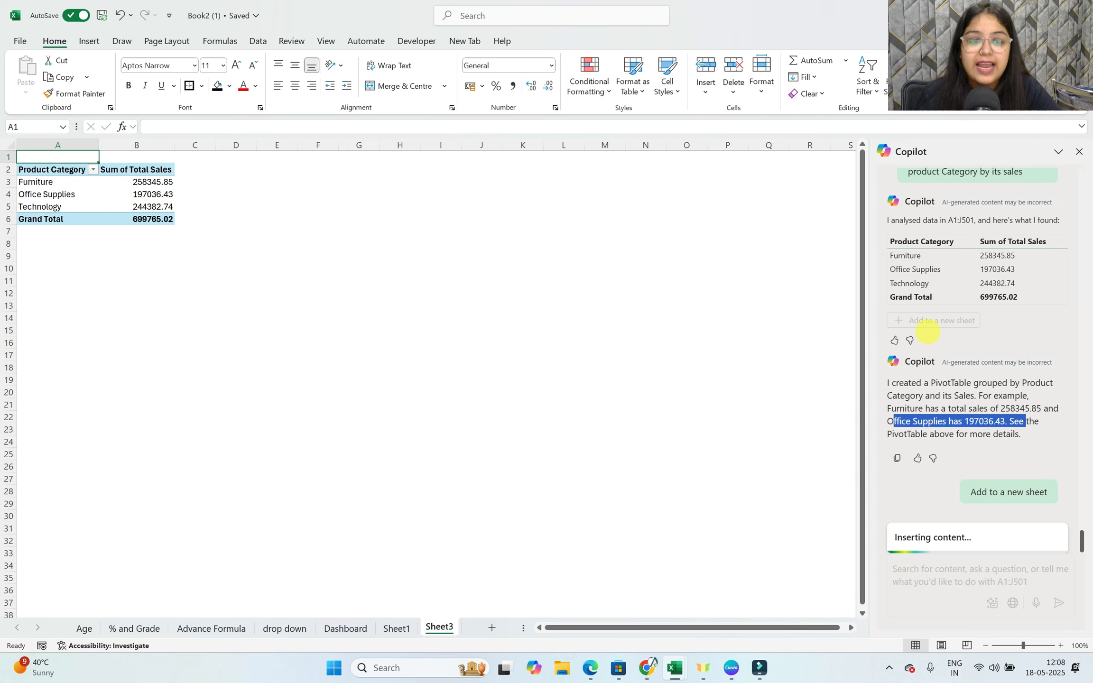
pyautogui.keyDown('ctrl'); pyautogui.scroll(1, 208, 345); pyautogui.keyUp('ctrl')
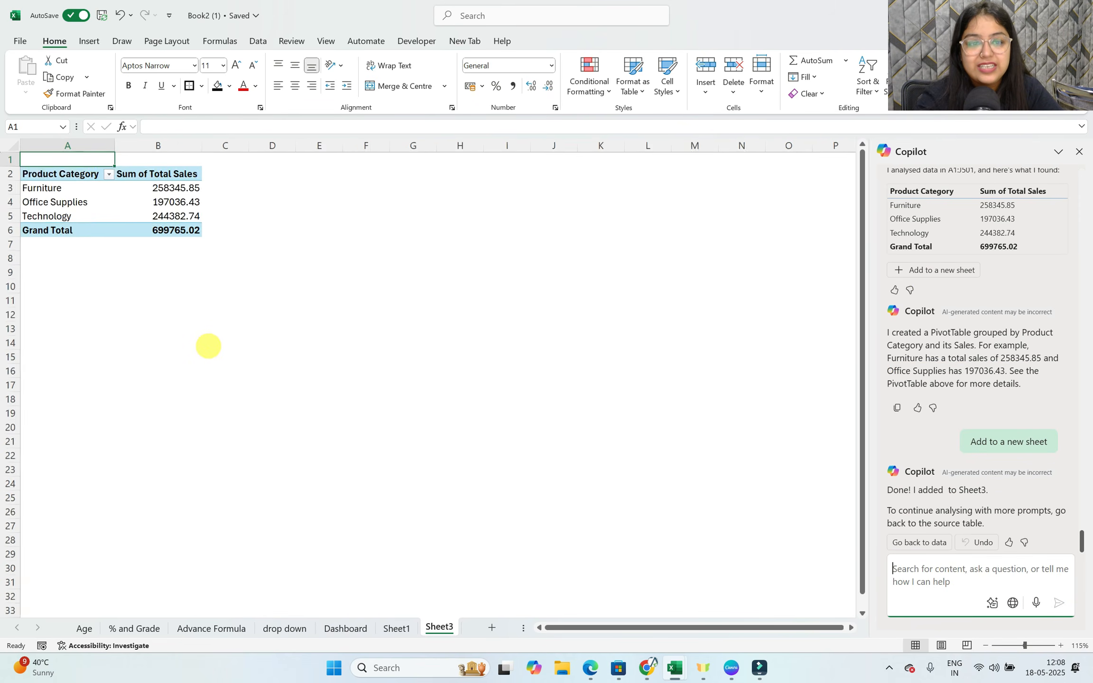
pyautogui.keyDown('ctrl'); pyautogui.scroll(9, 208, 346); pyautogui.keyUp('ctrl')
pyautogui.click(1079, 152)
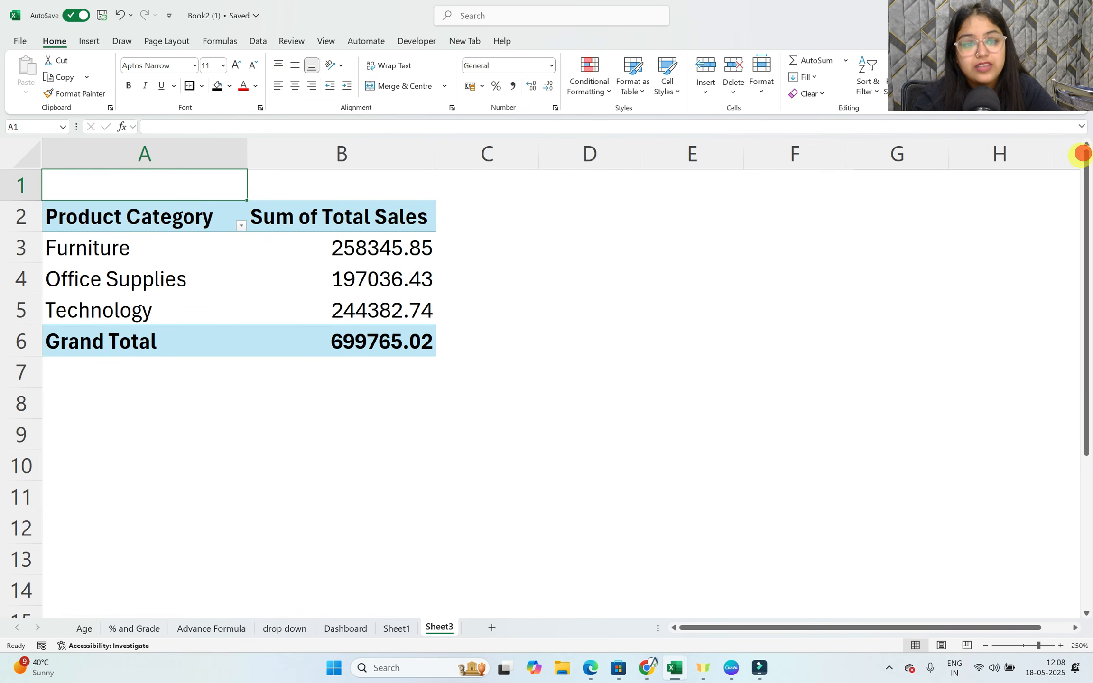
# Display the PivotTable's field list and examine its fields and total sales per product category.
pyautogui.click(367, 282)
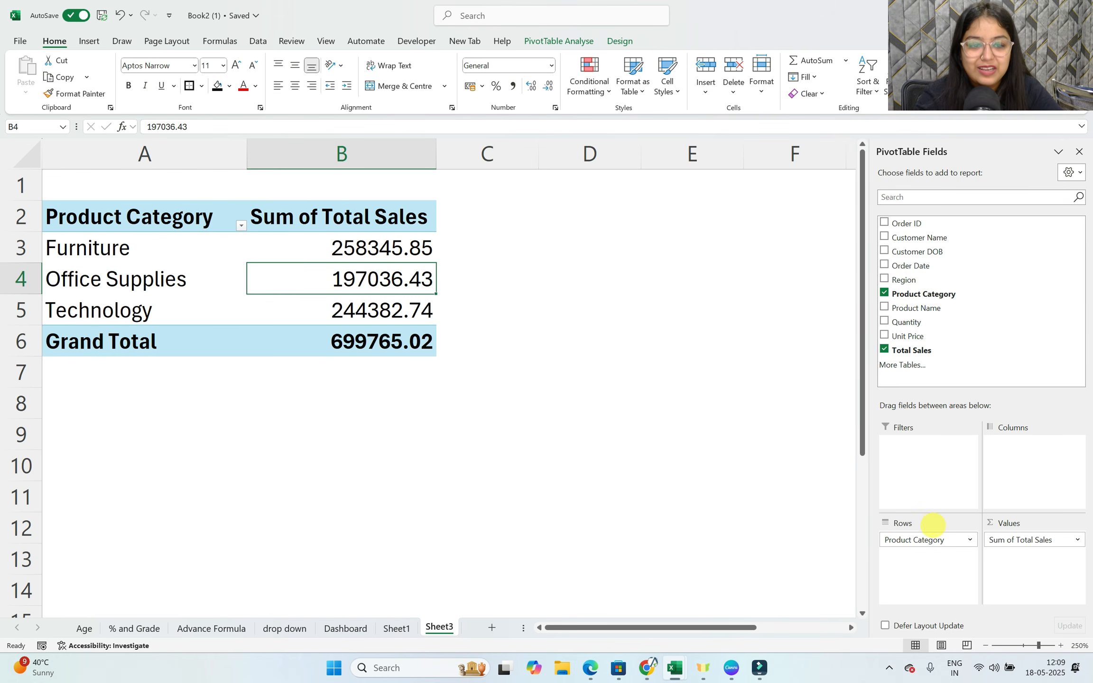
pyautogui.scroll(4, 383, 385)
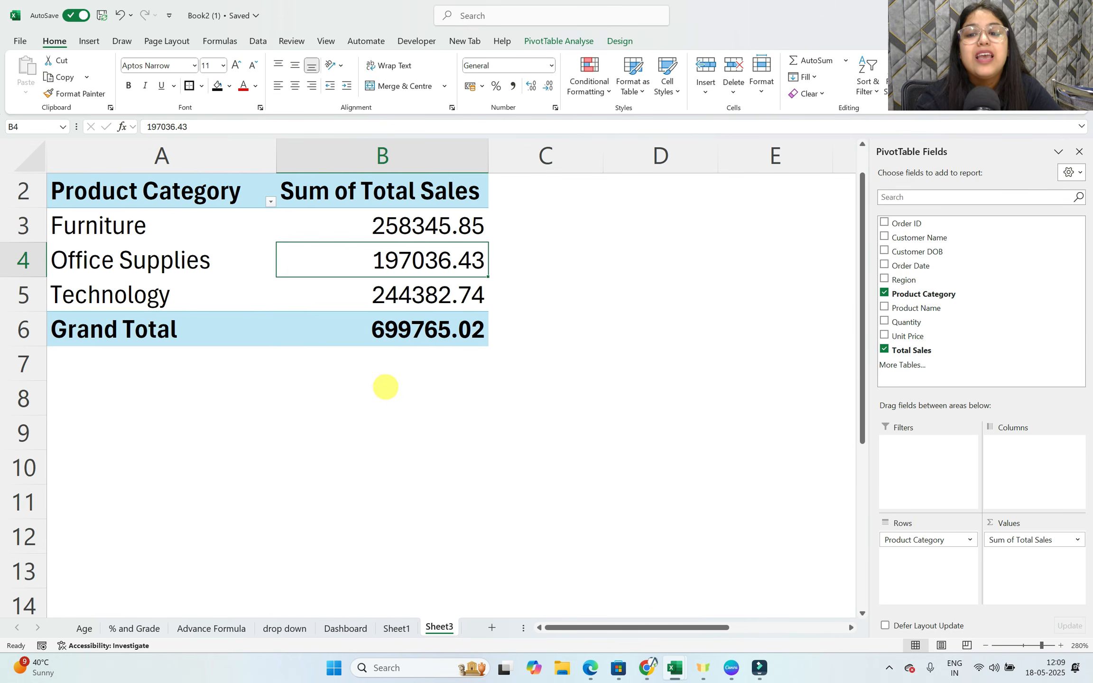
pyautogui.scroll(1, 465, 404)
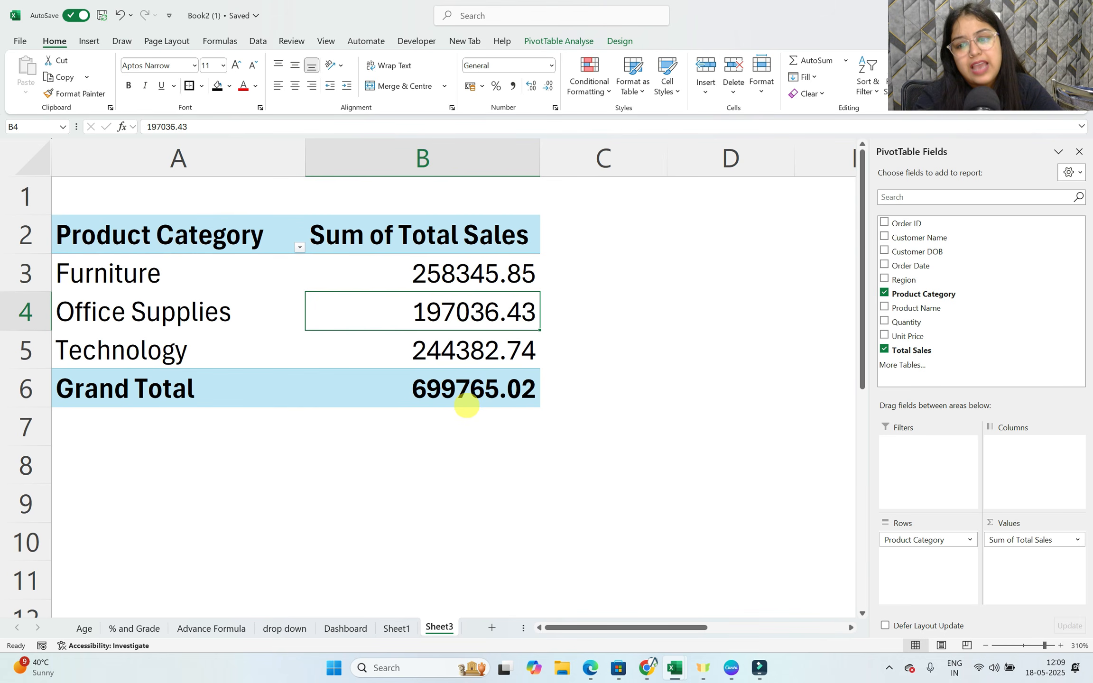
pyautogui.moveTo(521, 351)
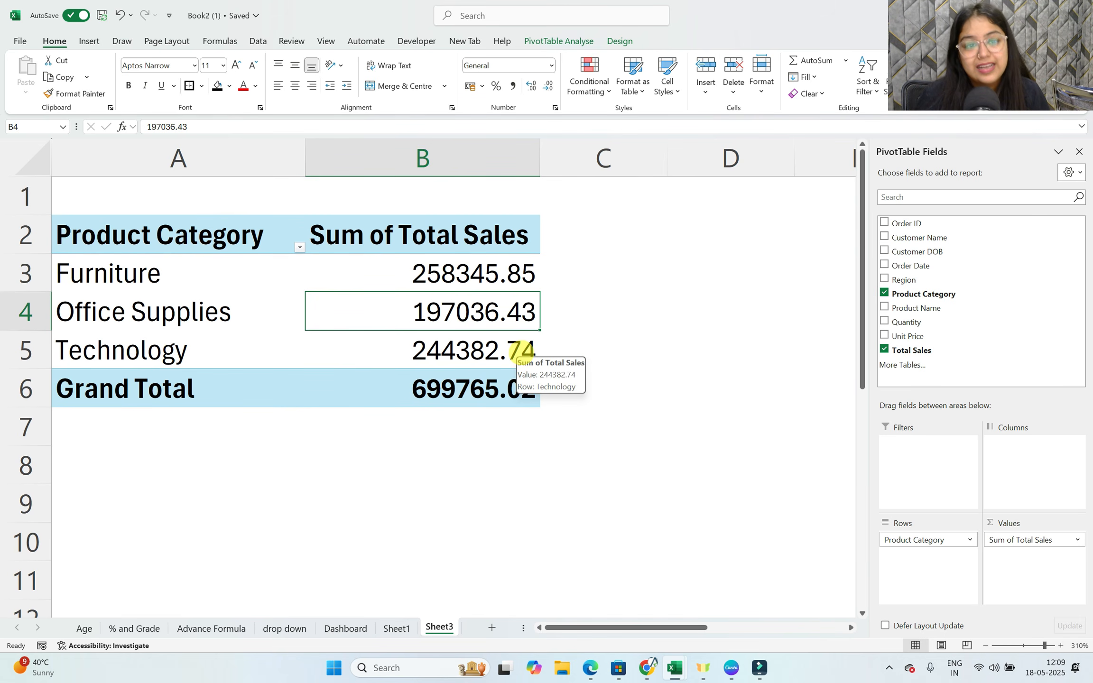
# Reopen Copilot with the PivotTable selected and submit the prompt "create a Chart".
pyautogui.click(990, 76)
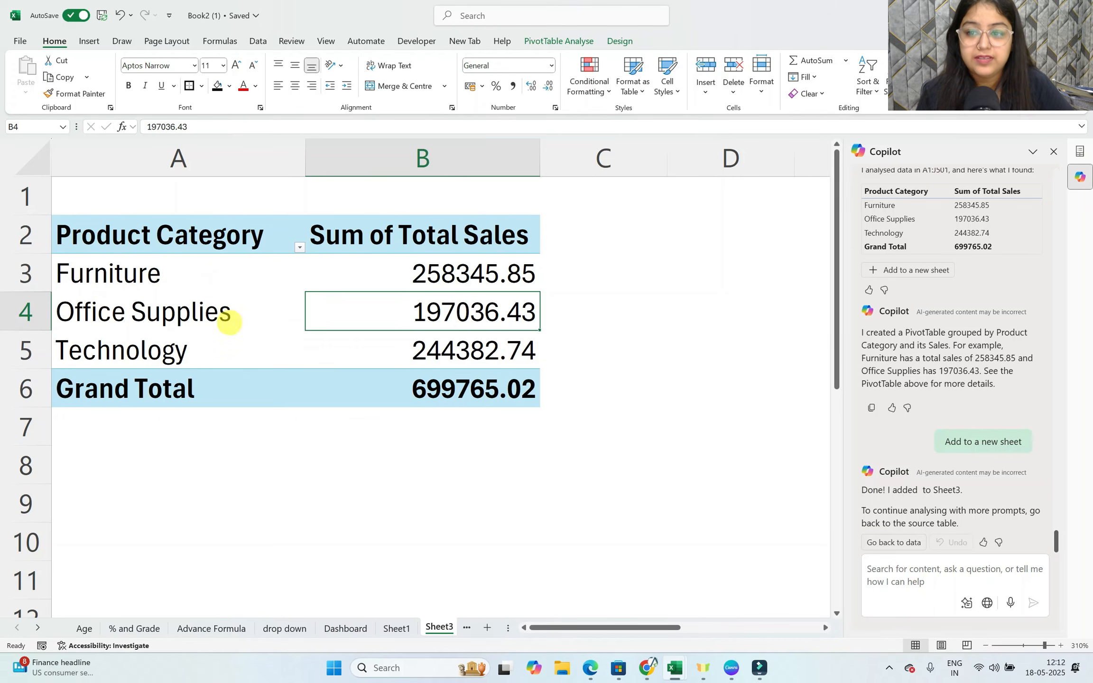
pyautogui.click(231, 322)
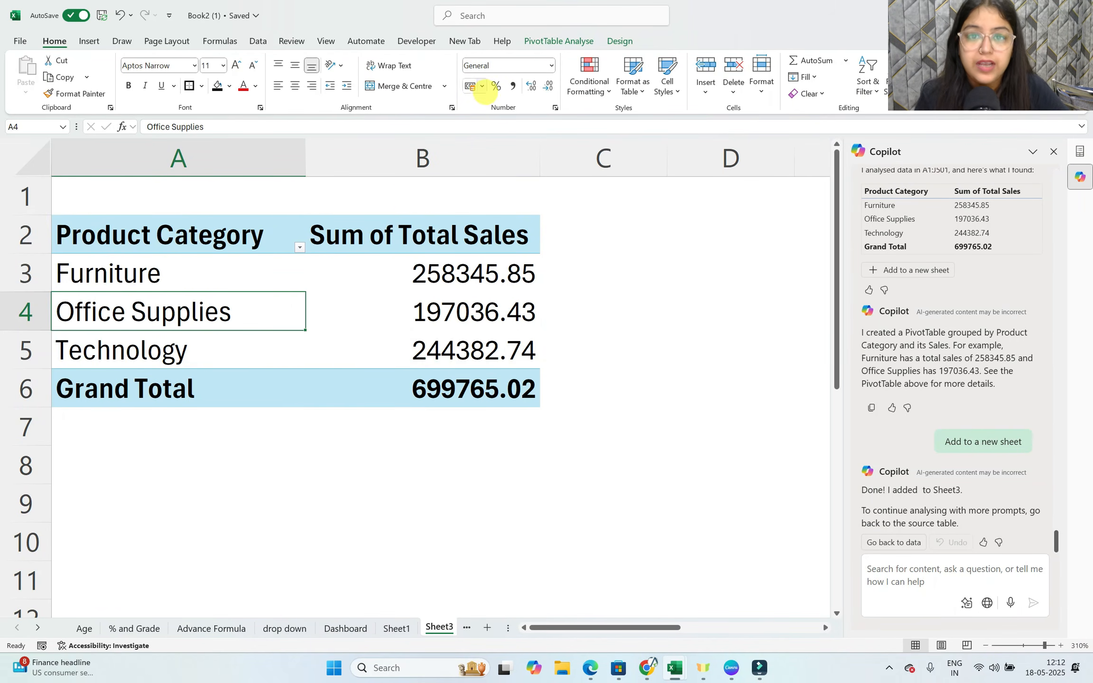
pyautogui.click(554, 40)
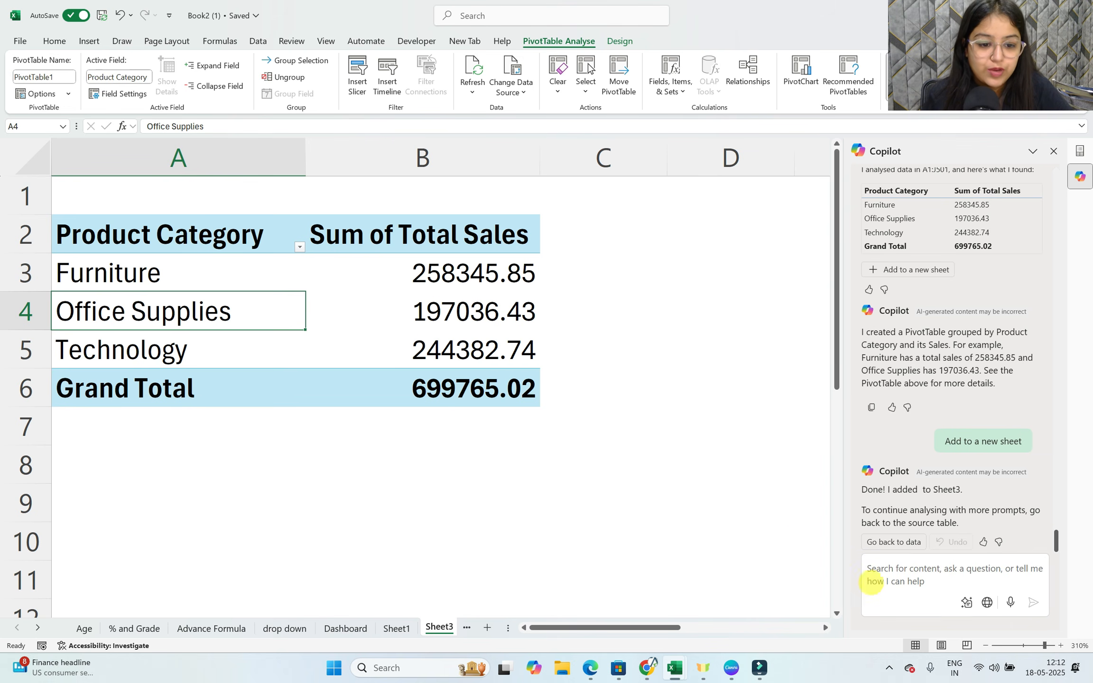
pyautogui.click(896, 576)
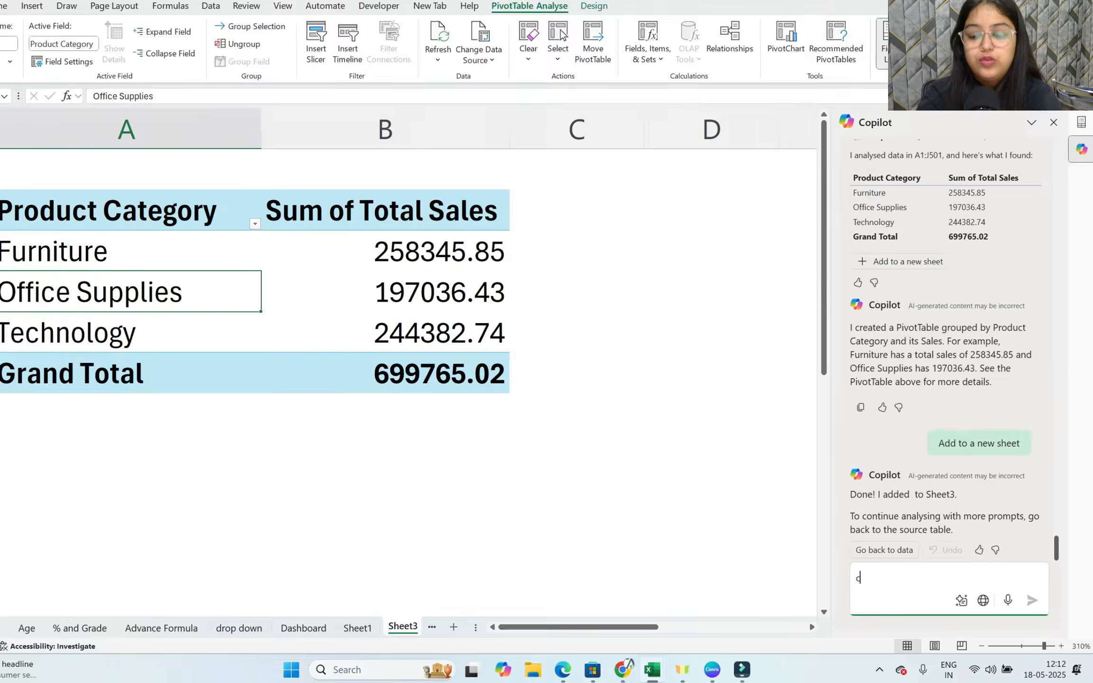
pyautogui.write('create a')
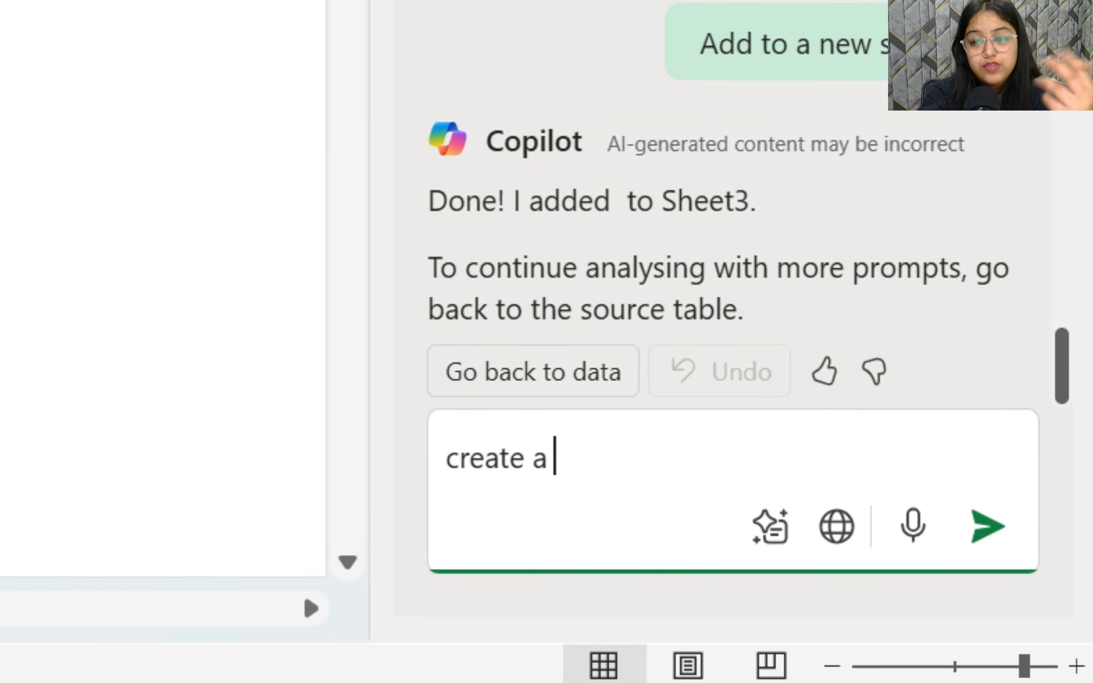
pyautogui.write('Chart')
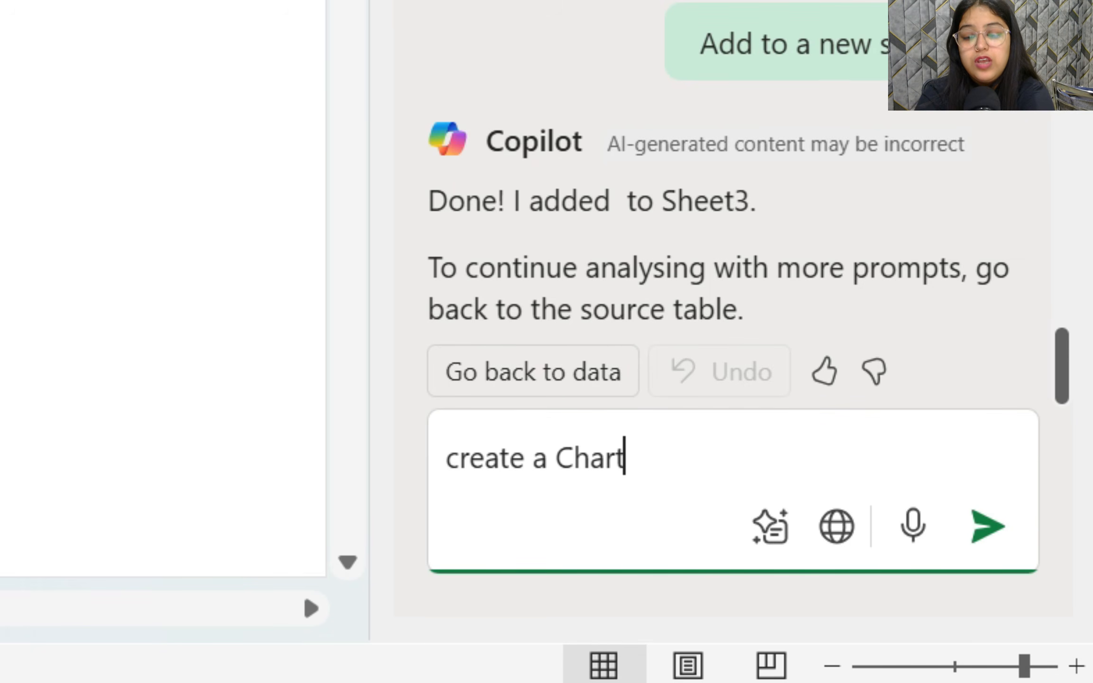
pyautogui.press('Return')
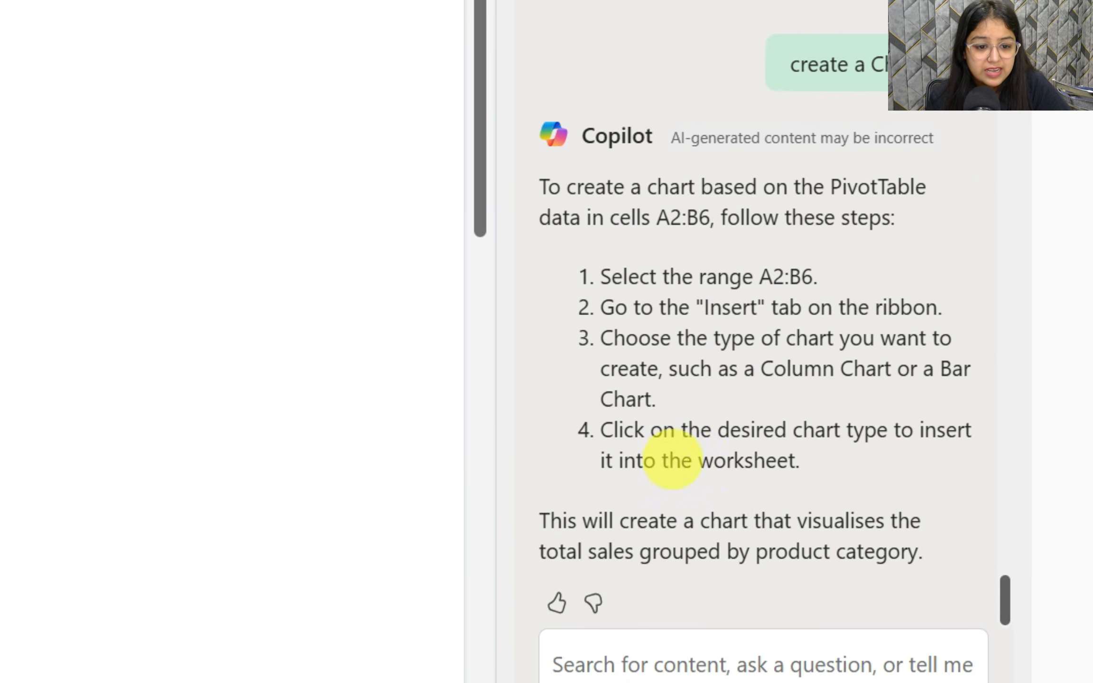
# Ask Copilot with the more specific prompt "create a column chart of pivot table 1".
pyautogui.click(637, 664)
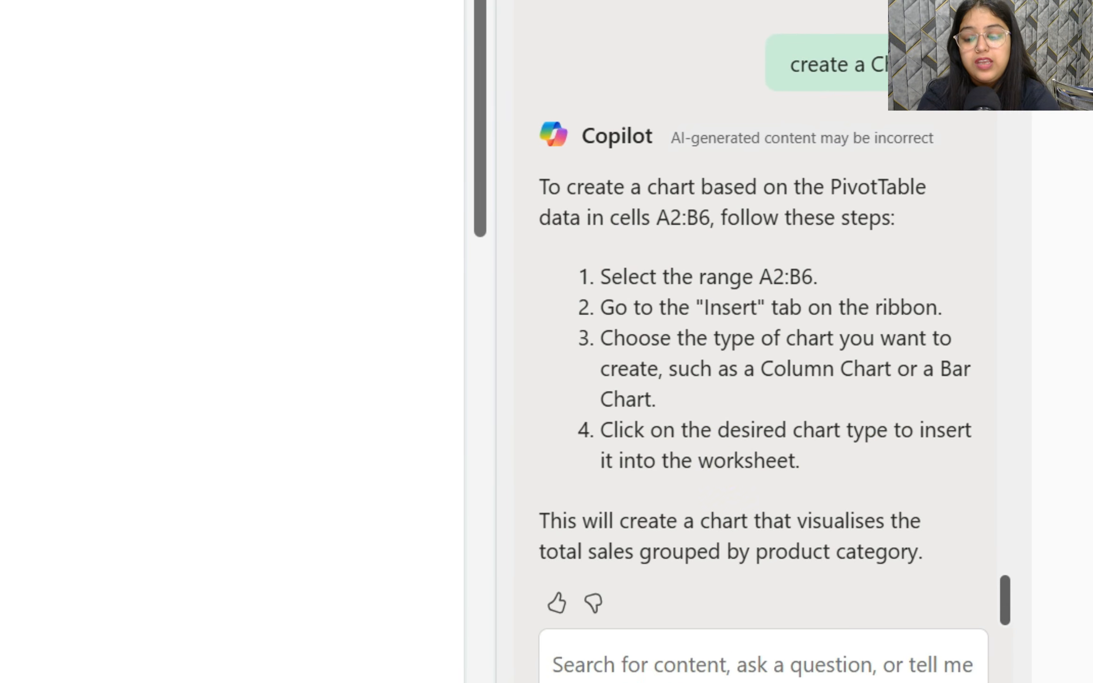
pyautogui.write('create ')
pyautogui.write('a ')
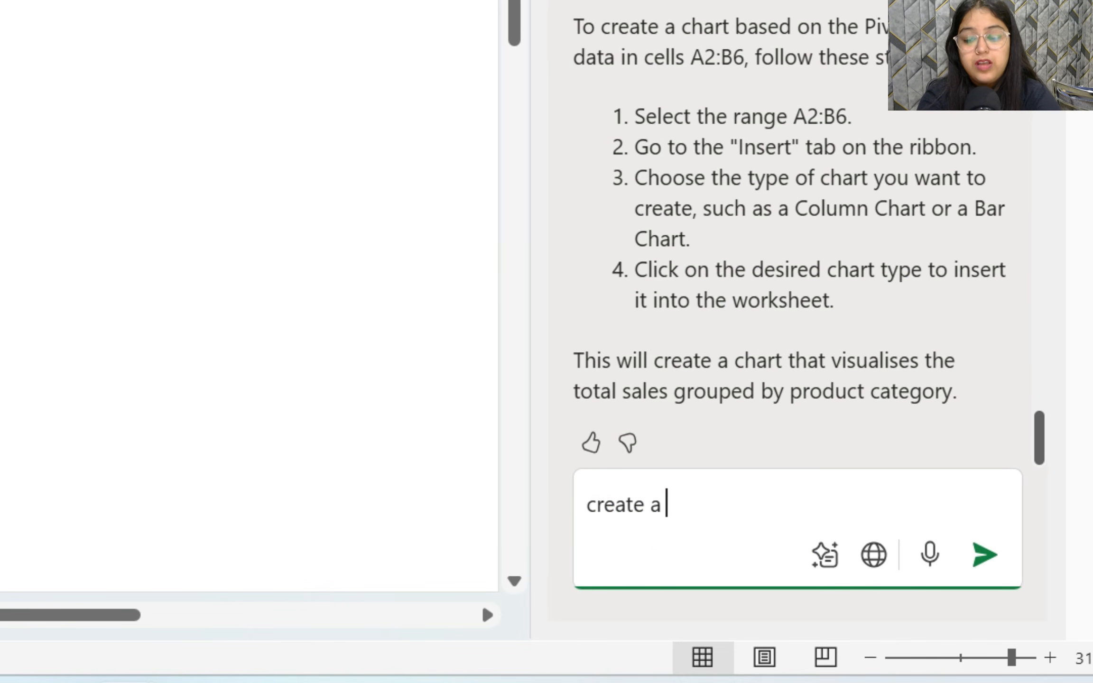
pyautogui.write('column chart of pivot table 1')
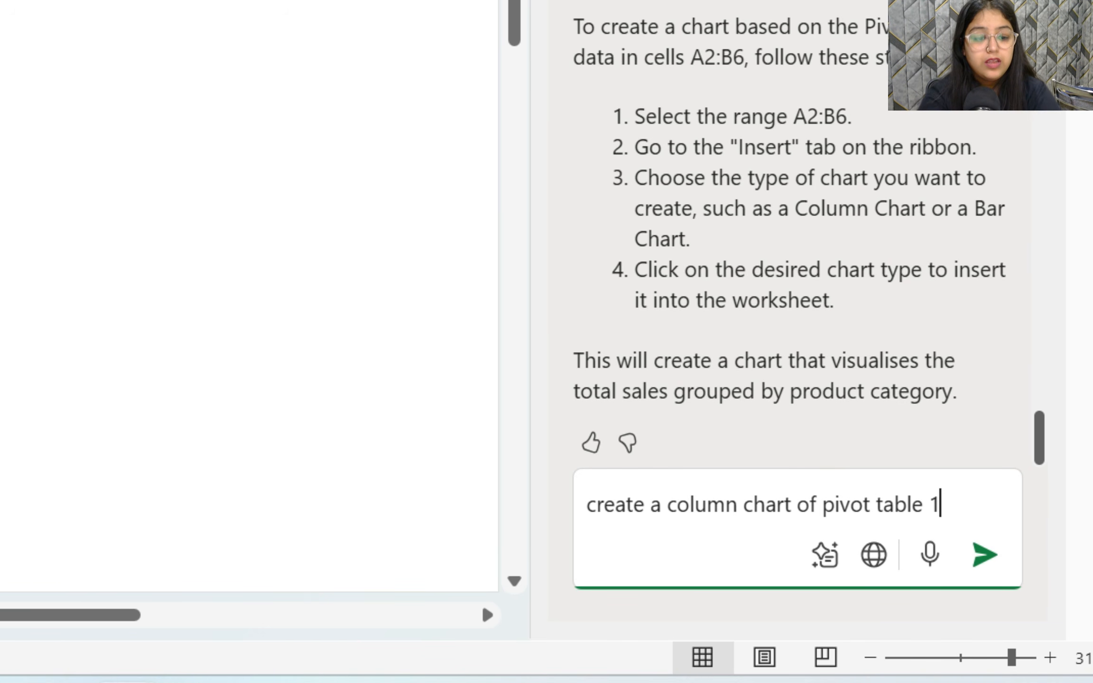
pyautogui.press('Return')
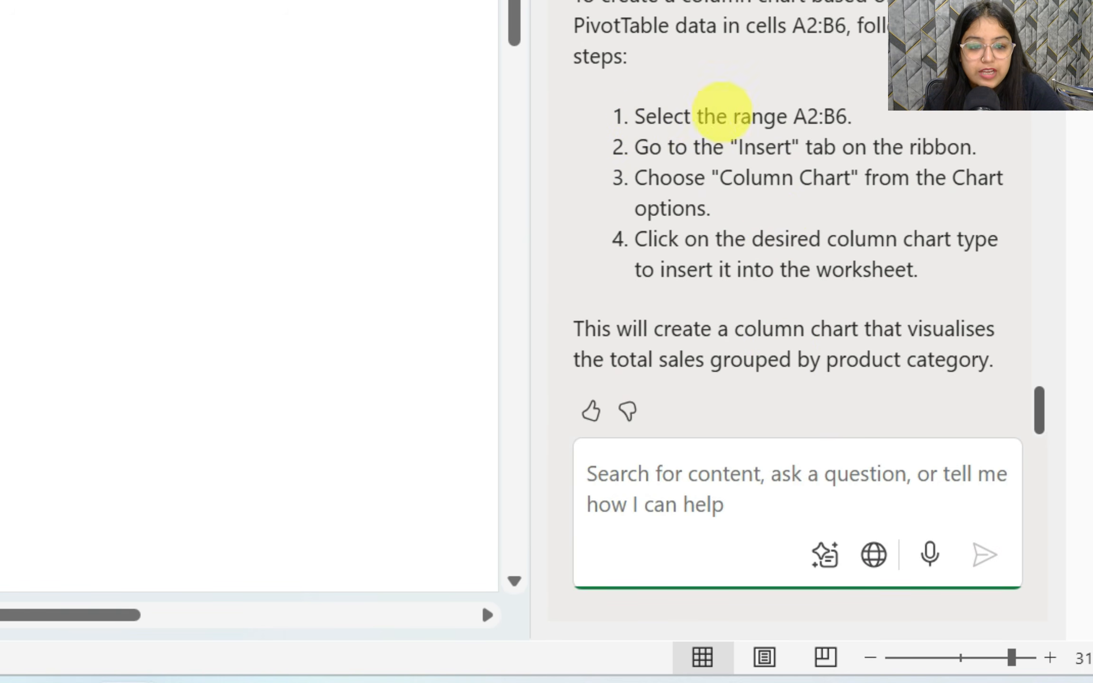
pyautogui.moveTo(1, 1); pyautogui.dragTo(57, 43)
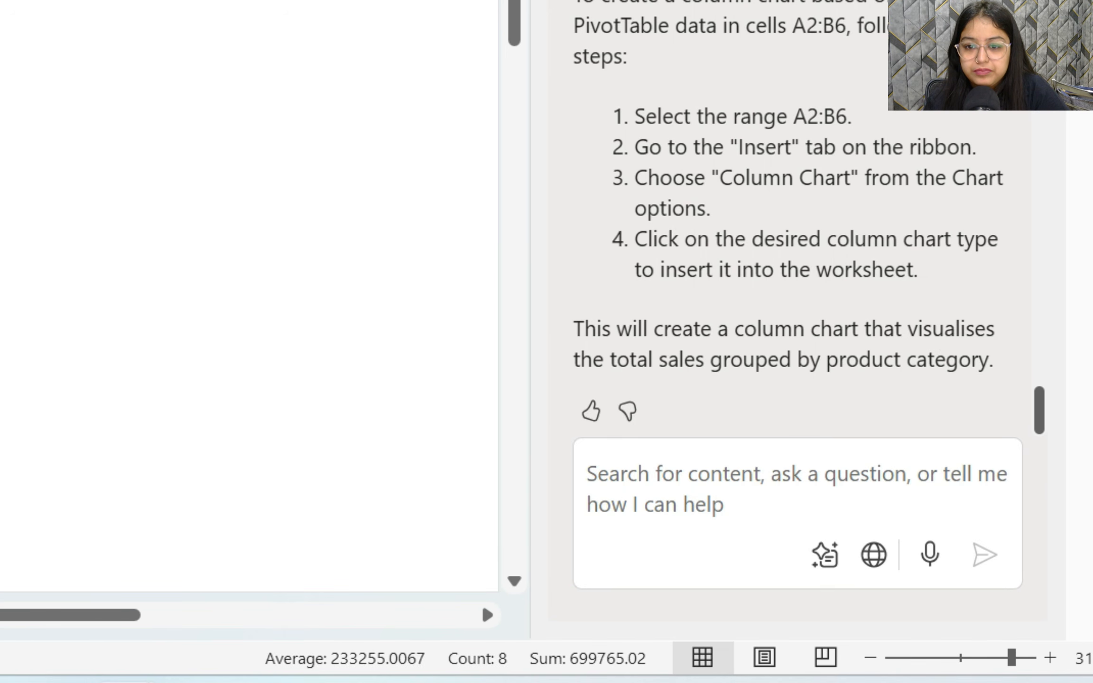
pyautogui.click(1, 1)
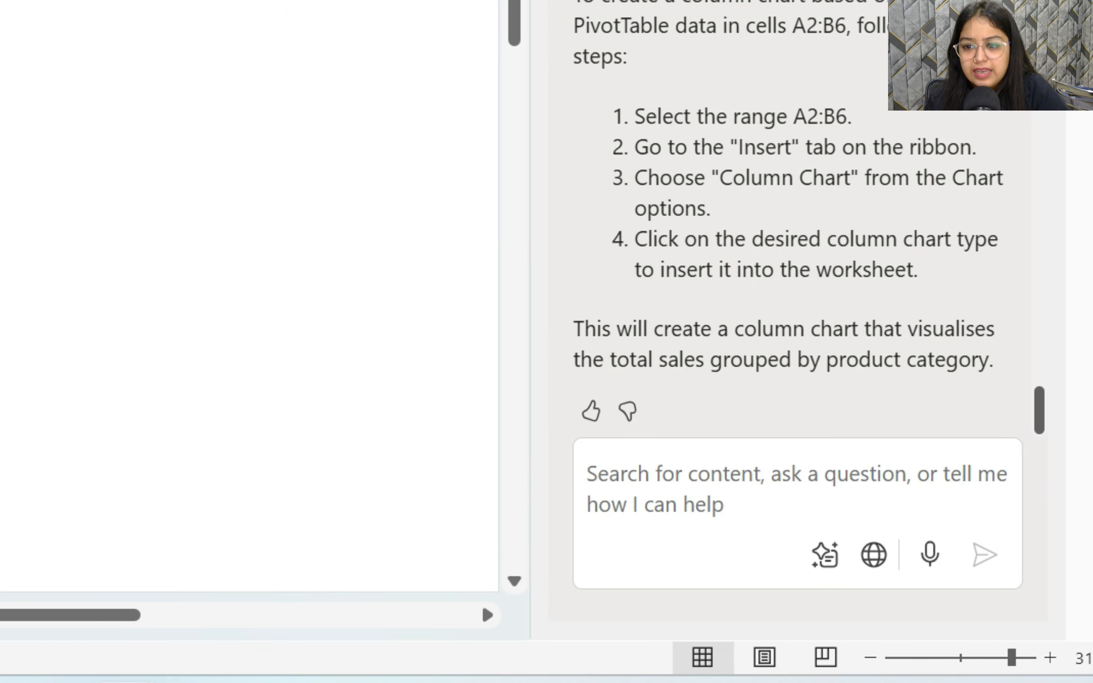
pyautogui.moveTo(1, 1); pyautogui.dragTo(57, 43)
pyautogui.click(61, 306)
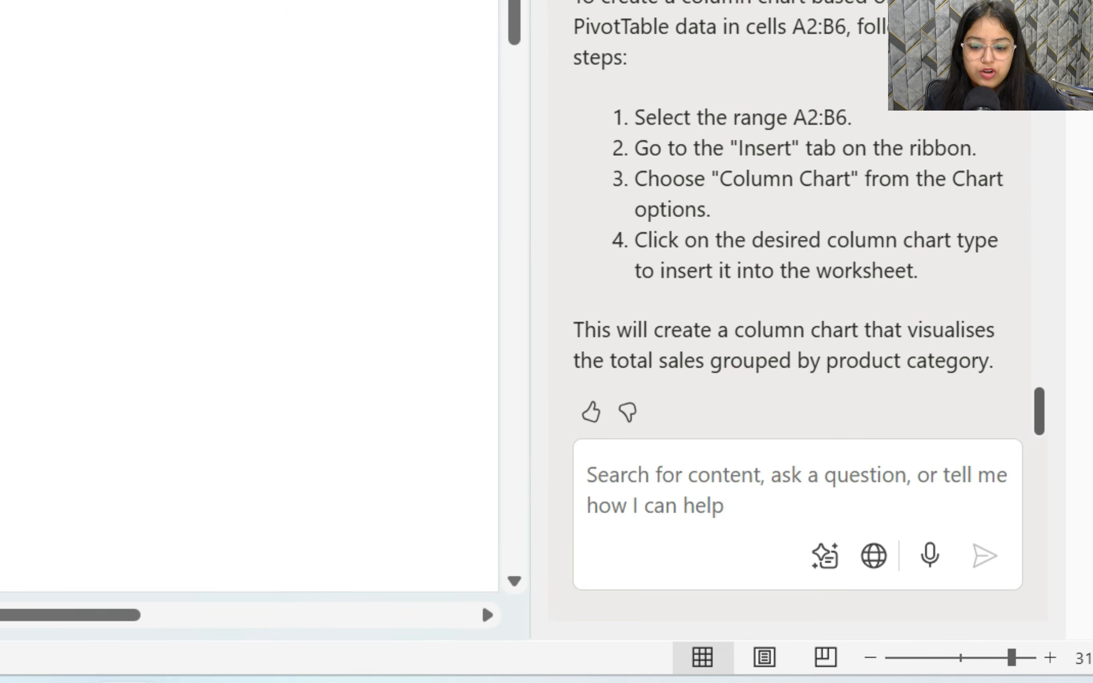
# Return to the source table on the Dashboard sheet and select a cell inside it.
pyautogui.click(215, 624)
pyautogui.click(530, 459)
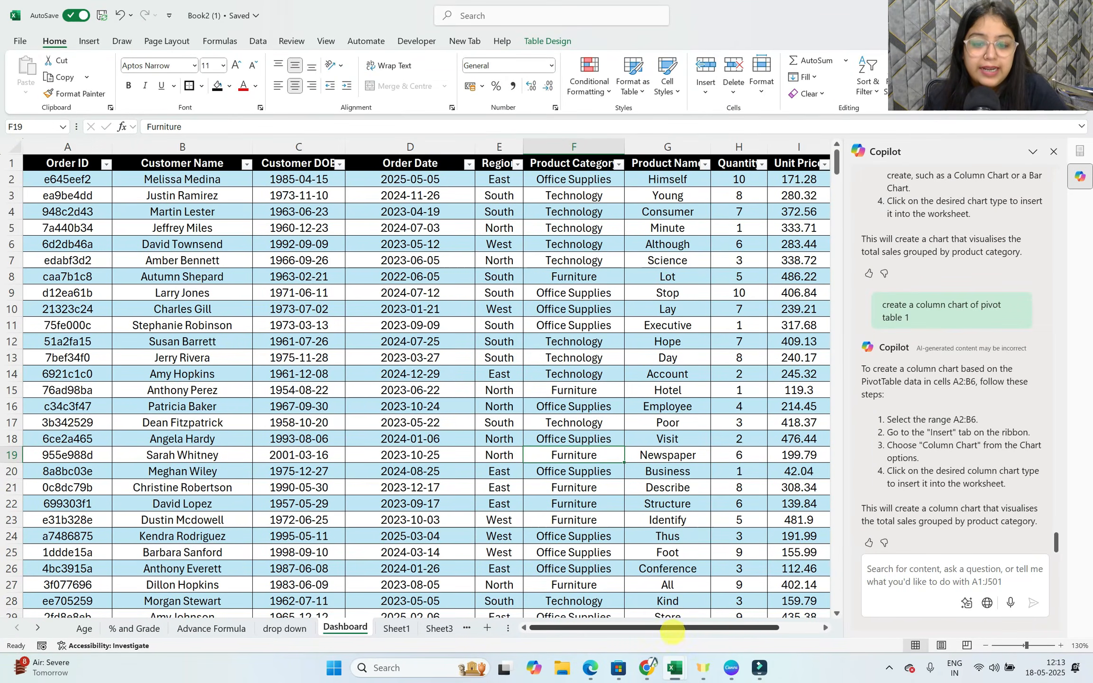
pyautogui.moveTo(671, 627); pyautogui.dragTo(782, 623)
pyautogui.click(545, 390)
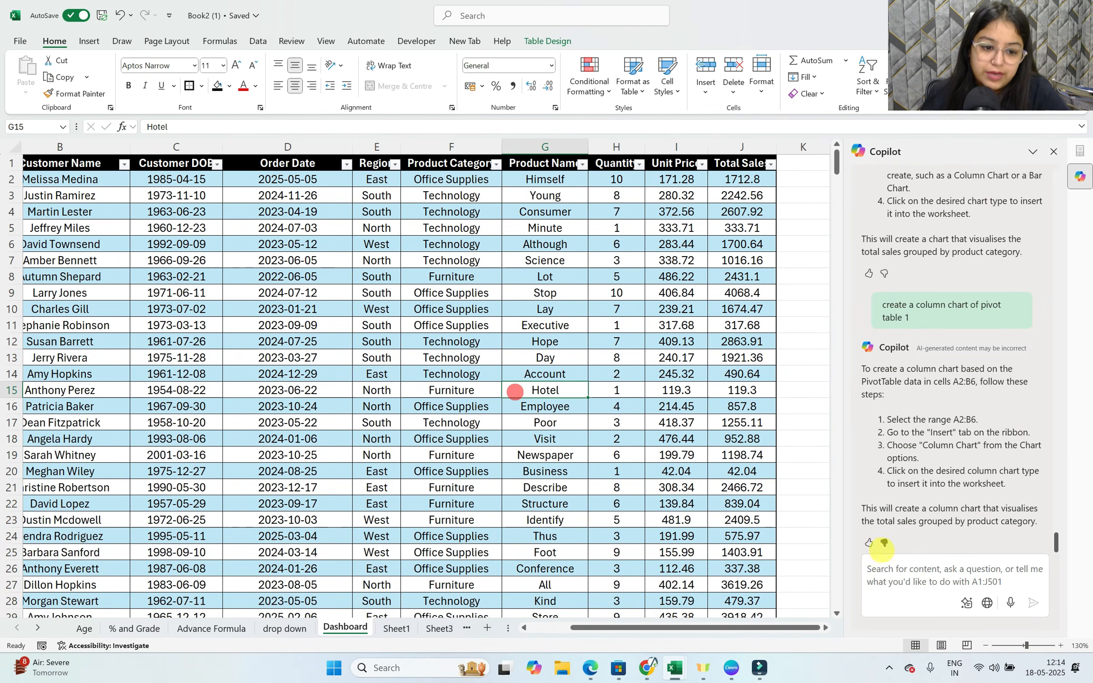
# Ask Copilot to "create a product category chart by its sales" and add the suggested pie chart to a new sheet.
pyautogui.click(890, 569)
pyautogui.write('create')
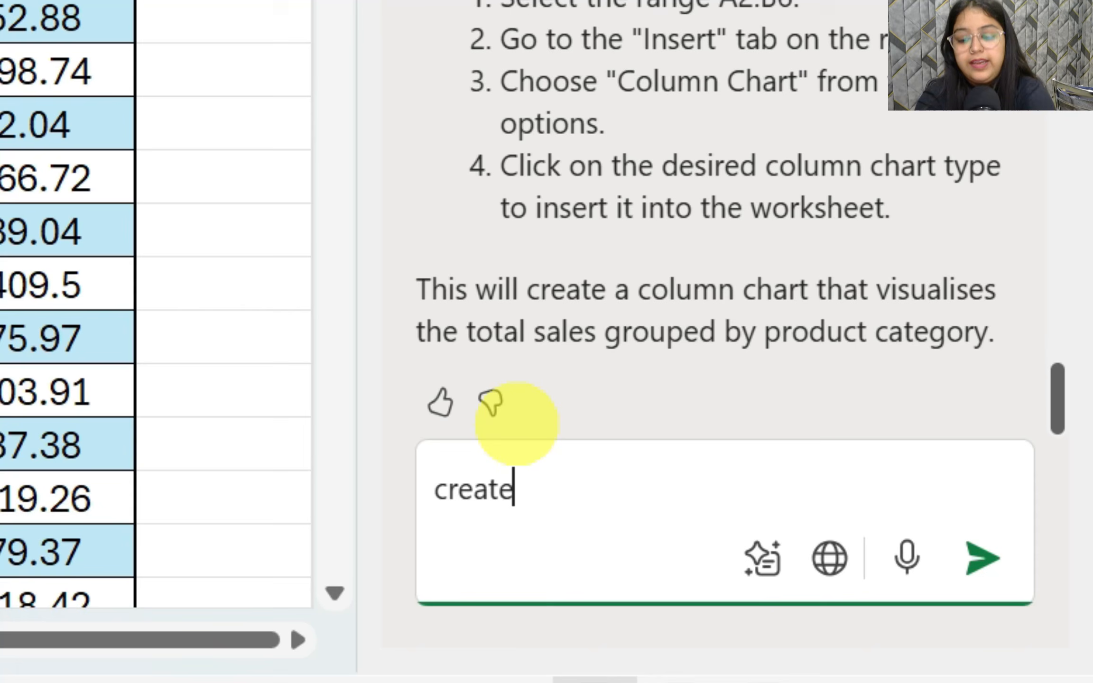
pyautogui.write(' a prod')
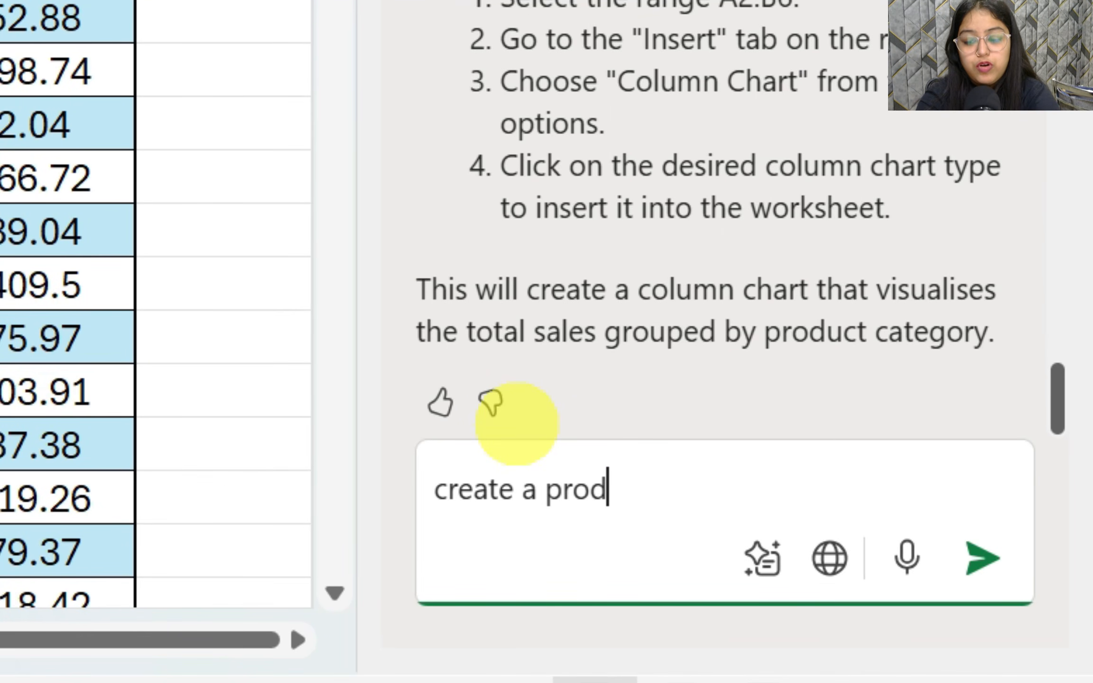
pyautogui.write('uct catego')
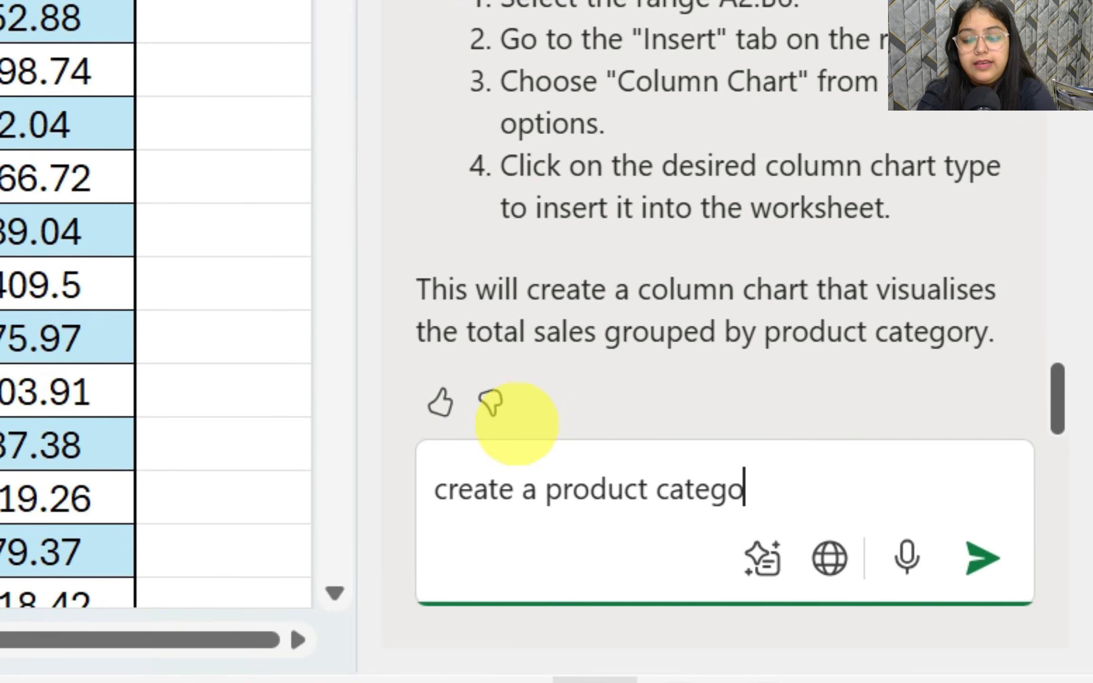
pyautogui.write('ry chart  by its sales')
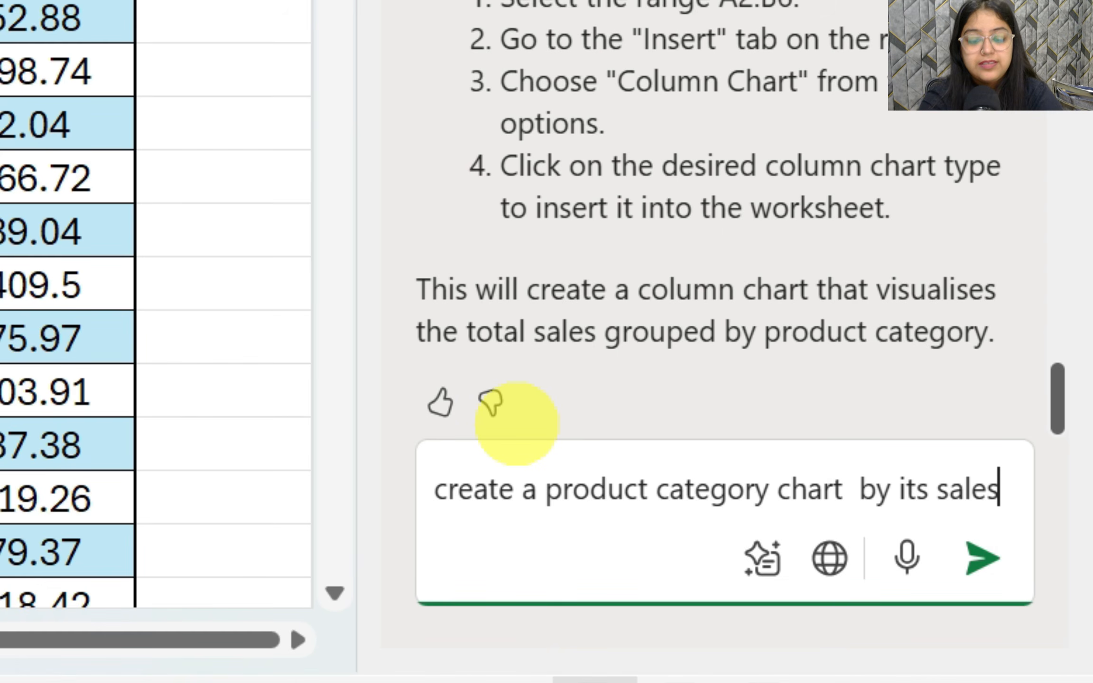
pyautogui.press('Return')
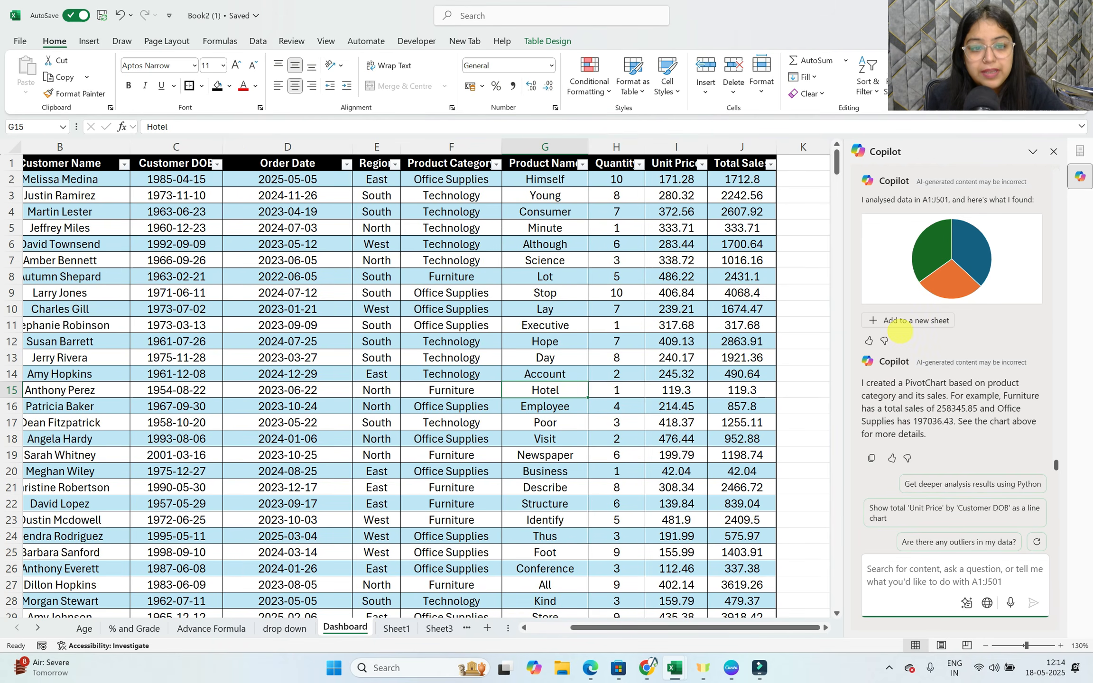
pyautogui.click(899, 320)
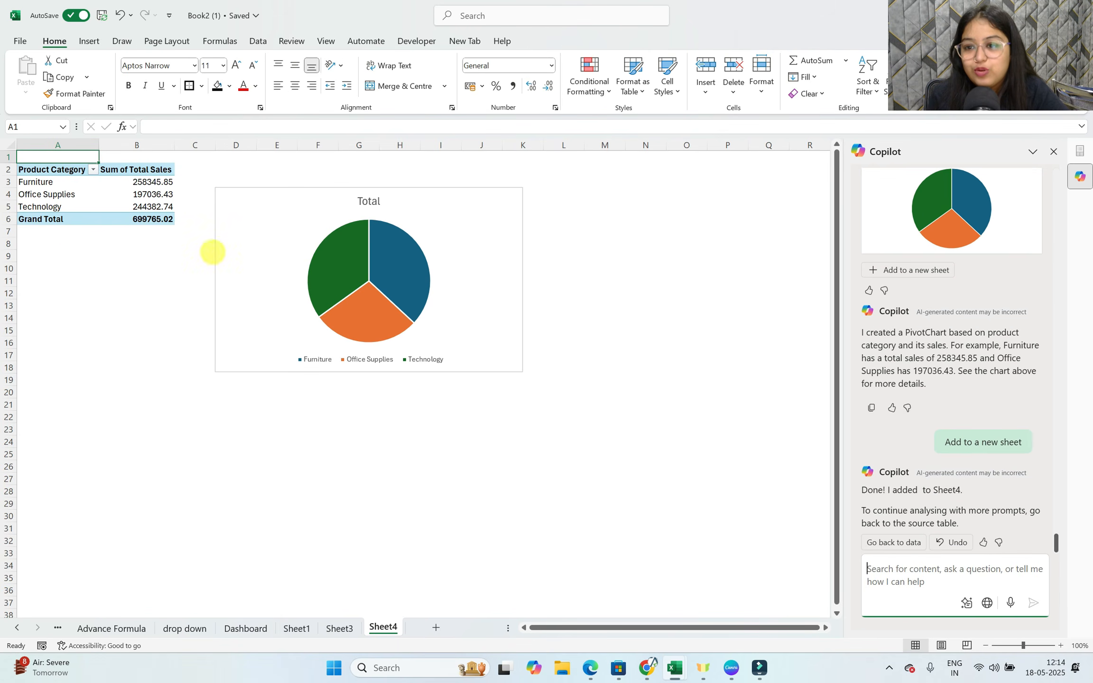
# Shrink the product category pie chart on Sheet4 and reposition it beside the PivotTable.
pyautogui.click(472, 299)
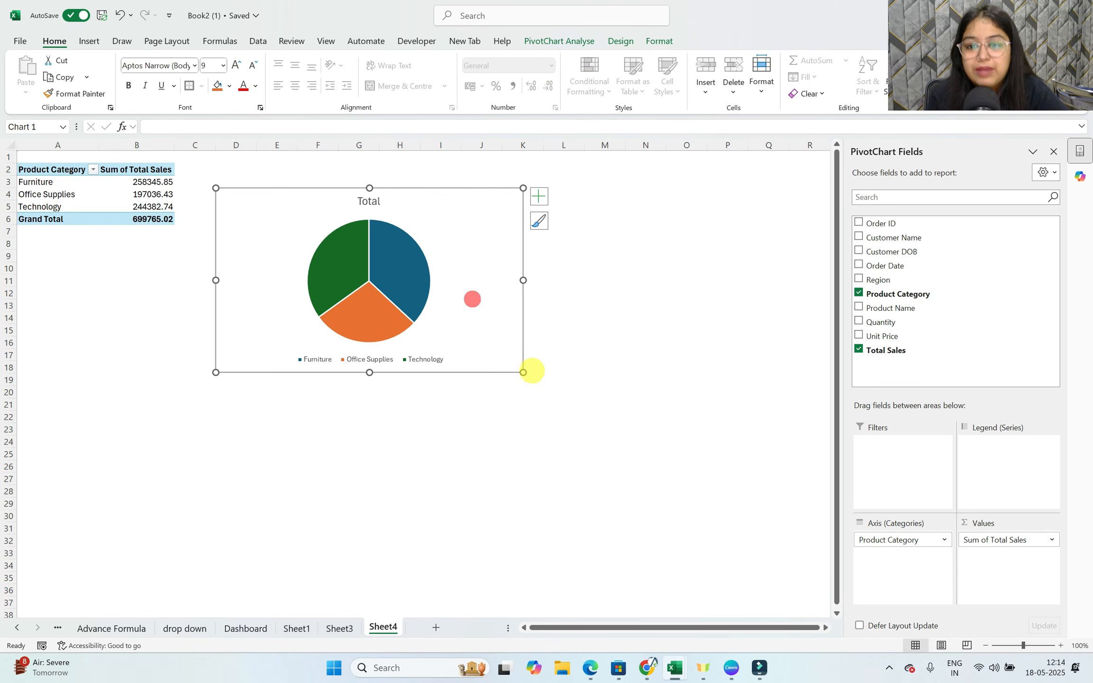
pyautogui.moveTo(524, 374); pyautogui.dragTo(472, 359)
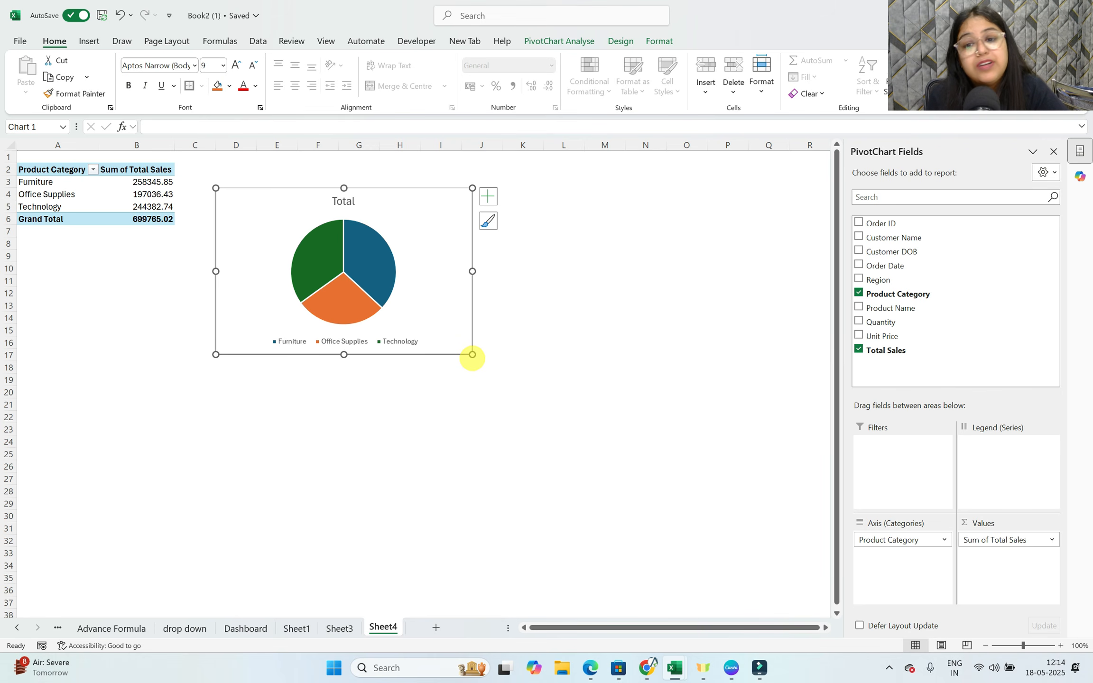
pyautogui.moveTo(472, 355); pyautogui.dragTo(416, 327)
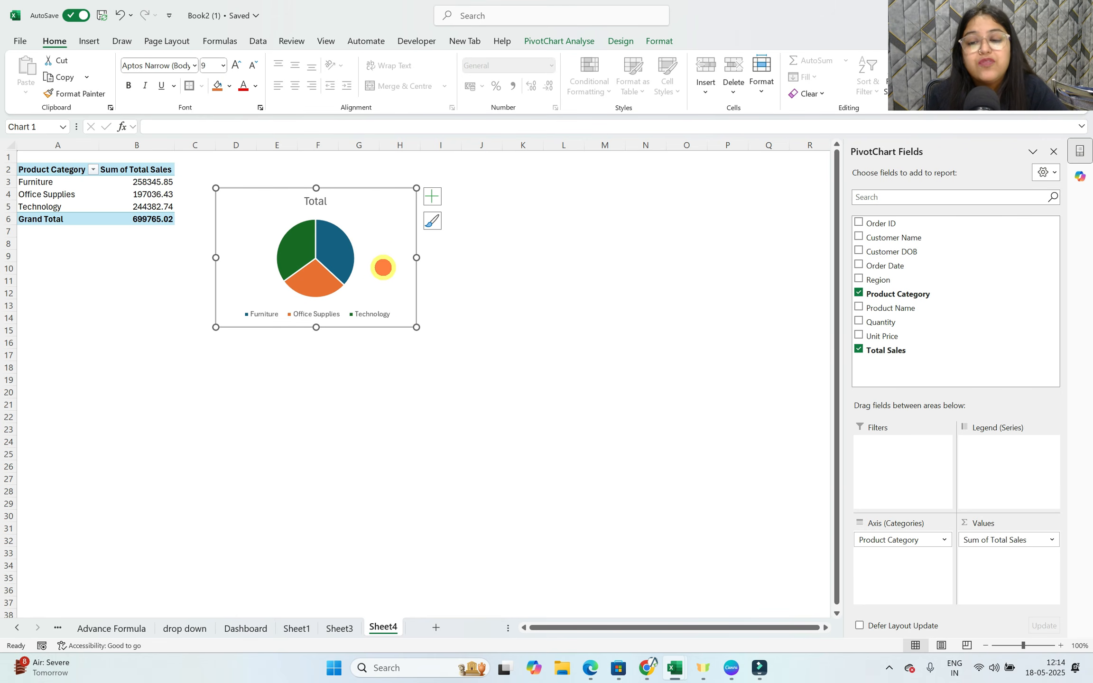
pyautogui.moveTo(383, 267); pyautogui.dragTo(373, 240)
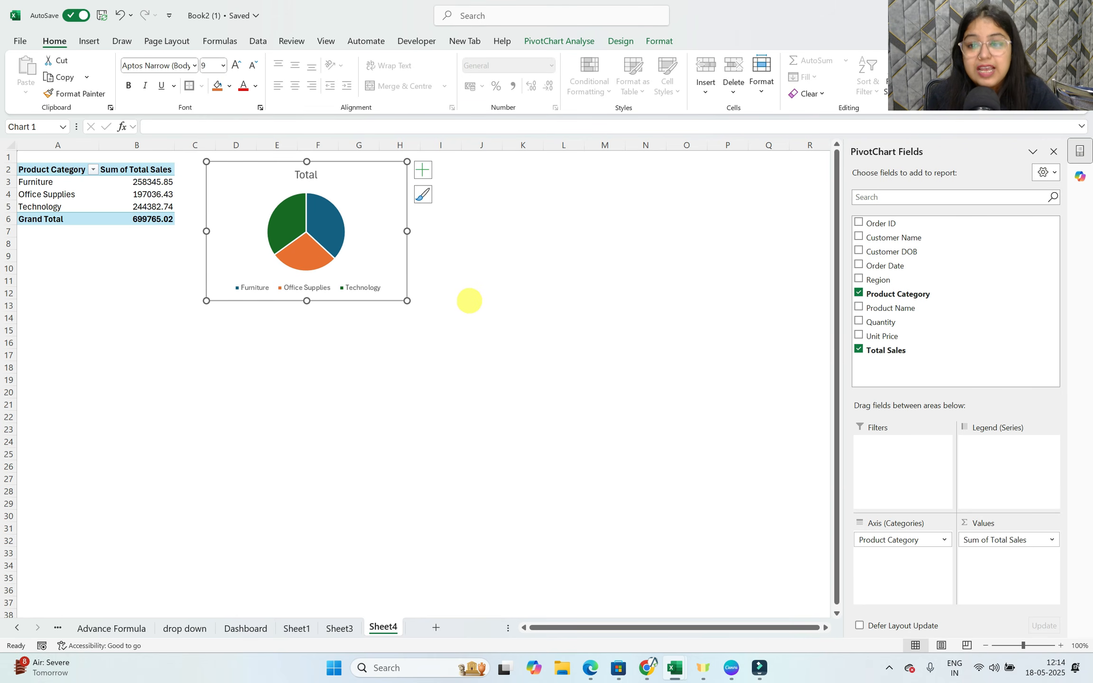
pyautogui.click(470, 304)
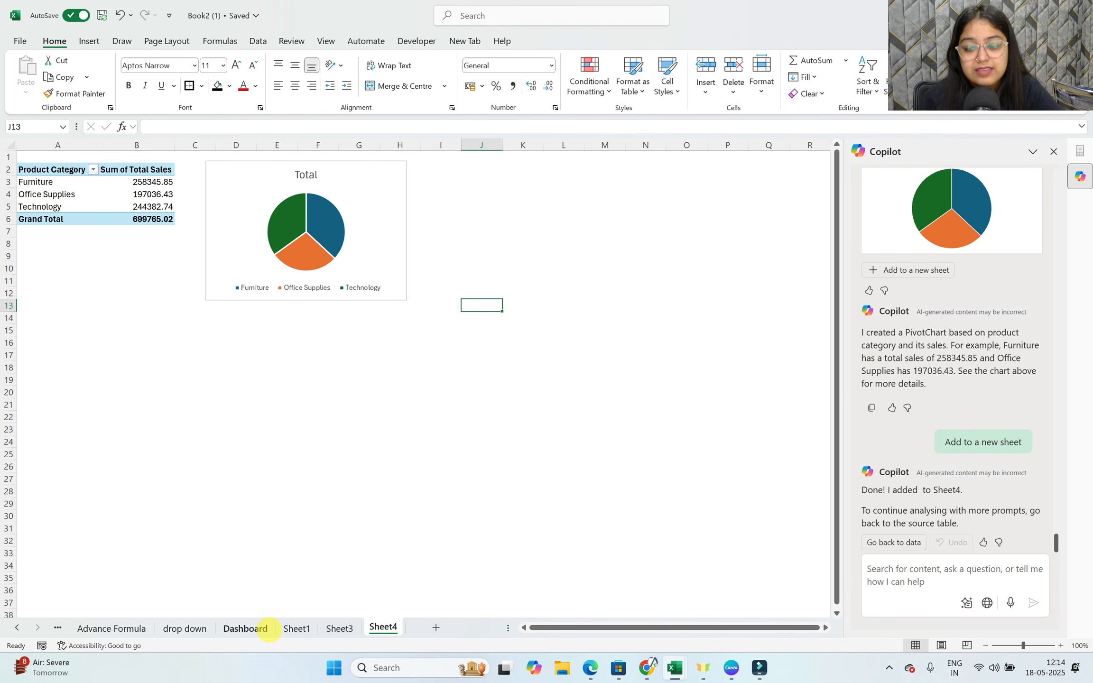
pyautogui.click(386, 274)
pyautogui.moveTo(387, 256)
pyautogui.mouseDown()
pyautogui.moveTo(422, 347)
pyautogui.moveTo(386, 275)
pyautogui.mouseUp()
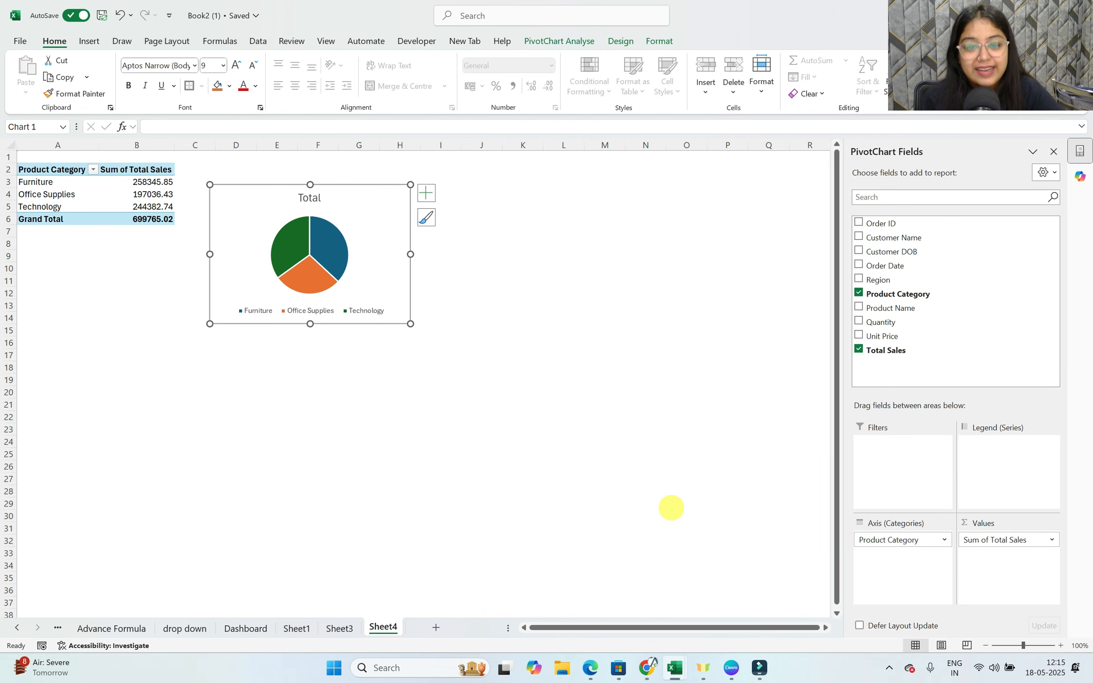
# Add data labels to the product category pie chart on Sheet4.
pyautogui.click(48, 207)
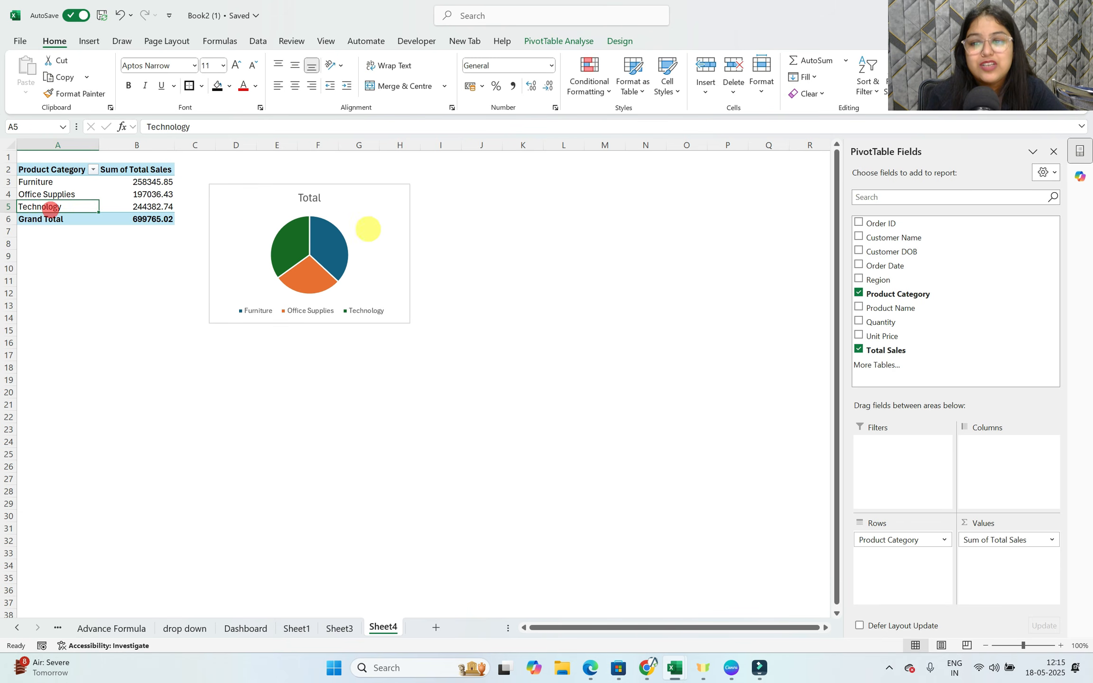
pyautogui.click(382, 231)
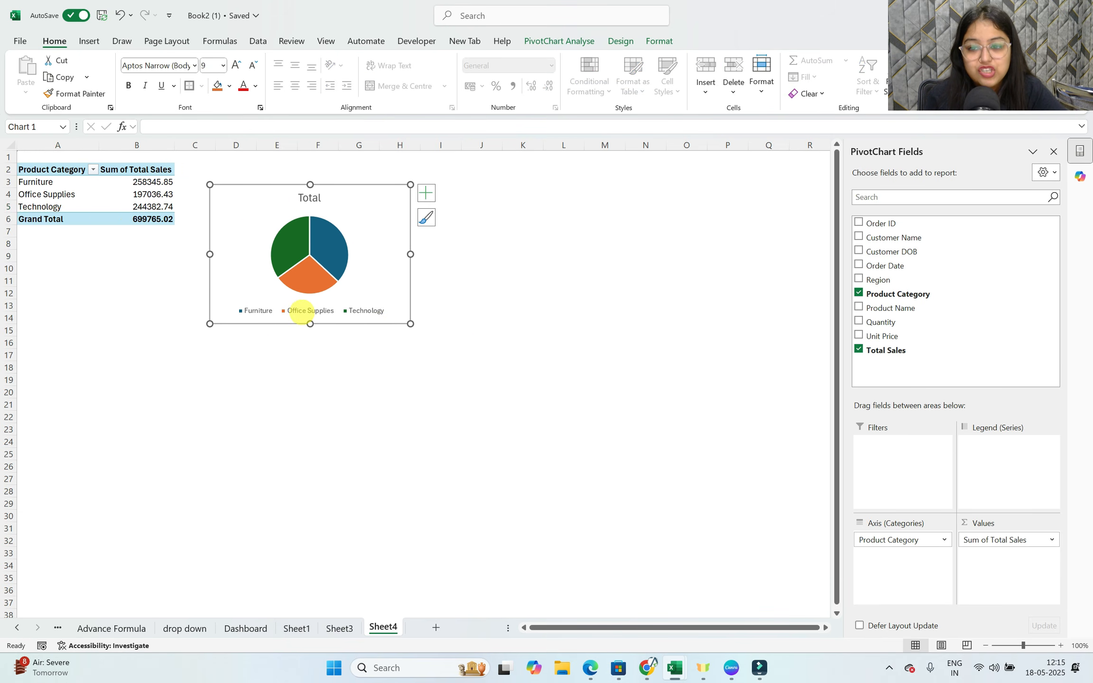
pyautogui.click(425, 193)
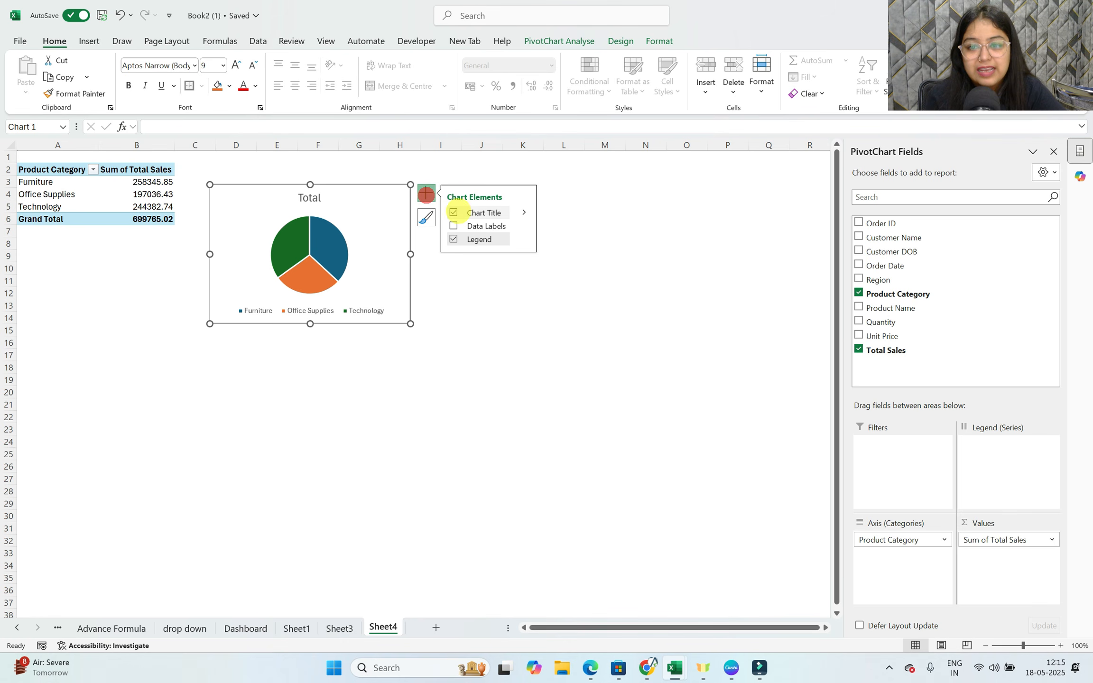
pyautogui.click(453, 226)
pyautogui.click(361, 293)
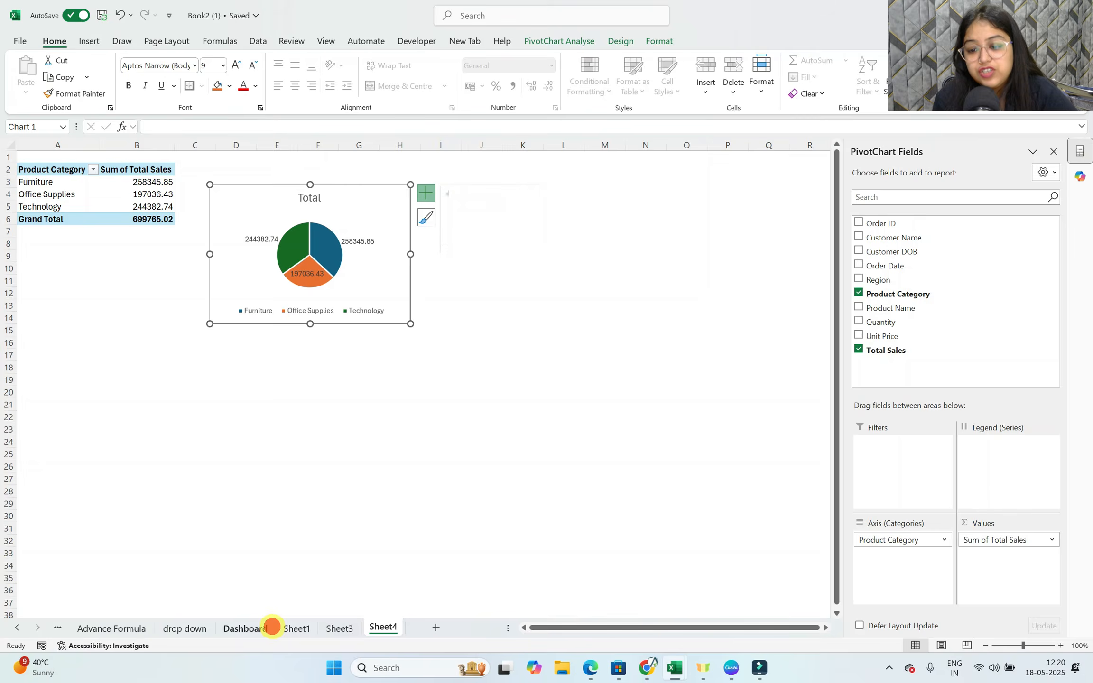
# Return to the source table on the Dashboard sheet and review the Copilot conversation back to its starter suggestions, such as Show data insights.
pyautogui.click(268, 627)
pyautogui.click(580, 244)
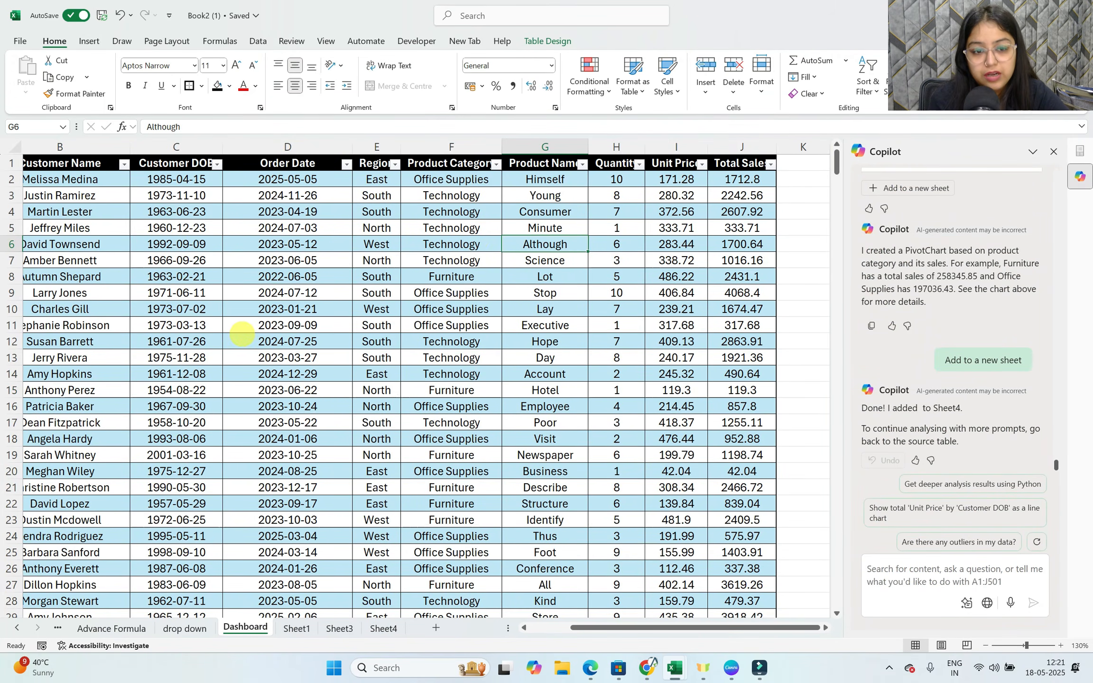
pyautogui.scroll(10, 996, 427)
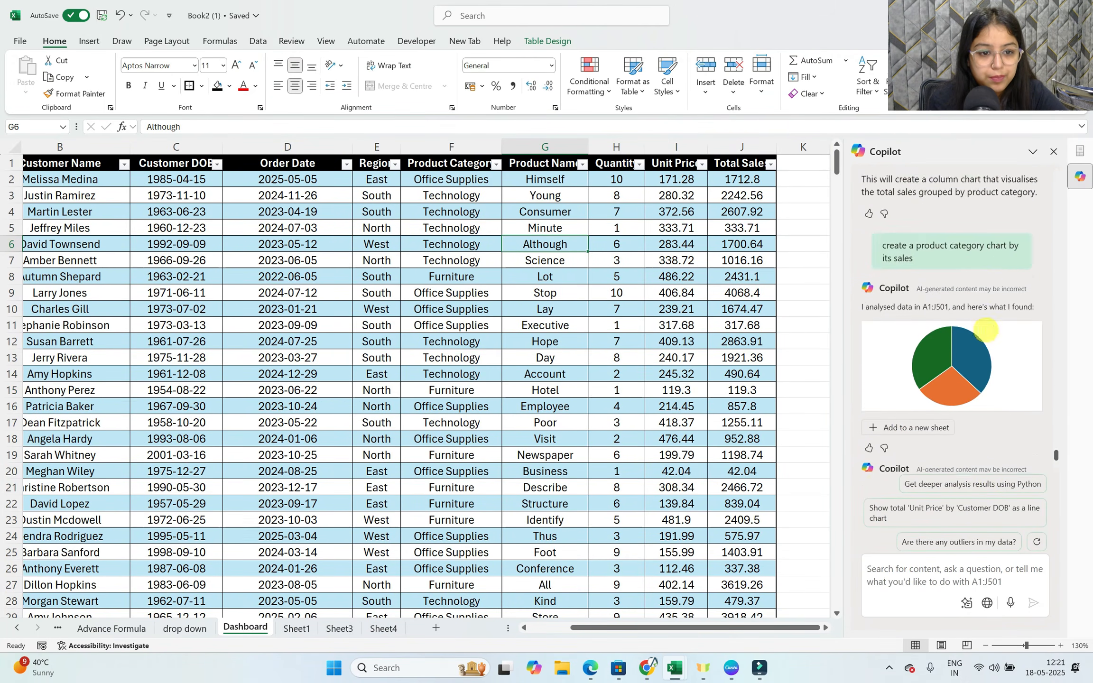
pyautogui.scroll(5, 1019, 292)
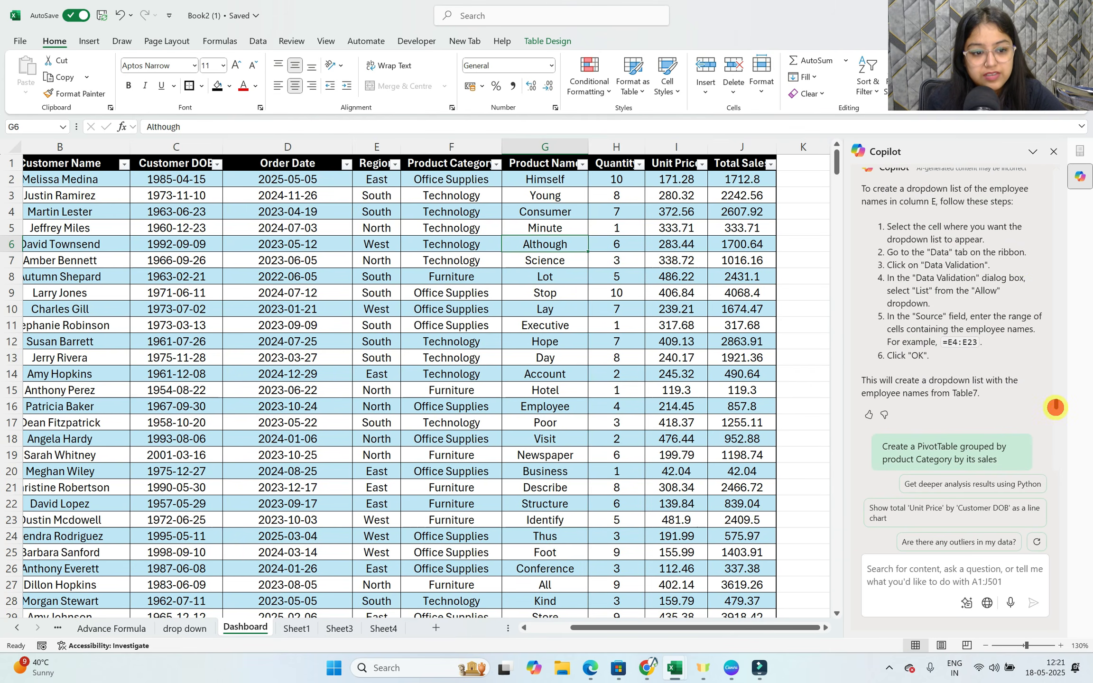
pyautogui.scroll(10, 1055, 407)
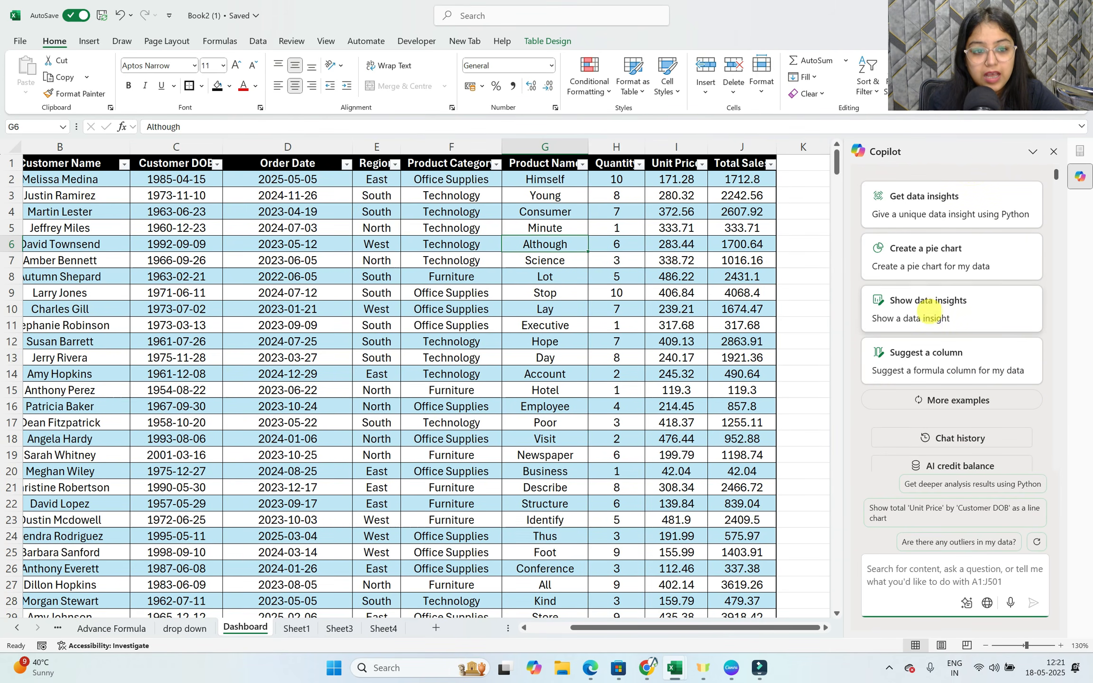
pyautogui.click(932, 303)
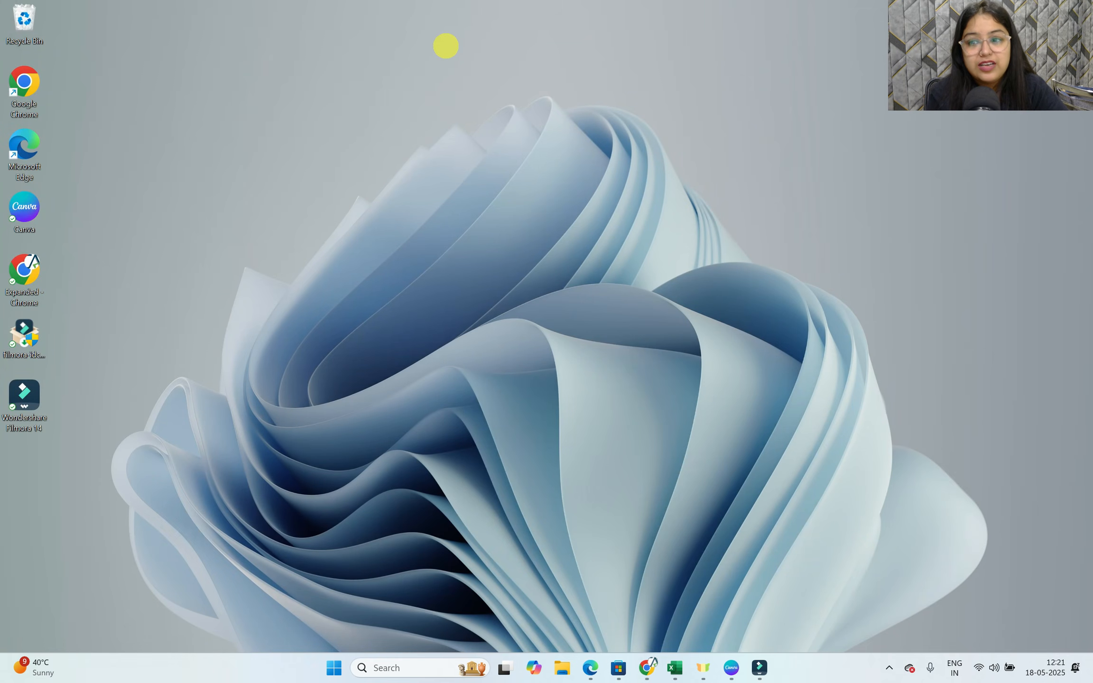
# Switch to Google Chrome with the Work profile and open the website accountsexpertapp.com.
pyautogui.doubleClick(41, 90)
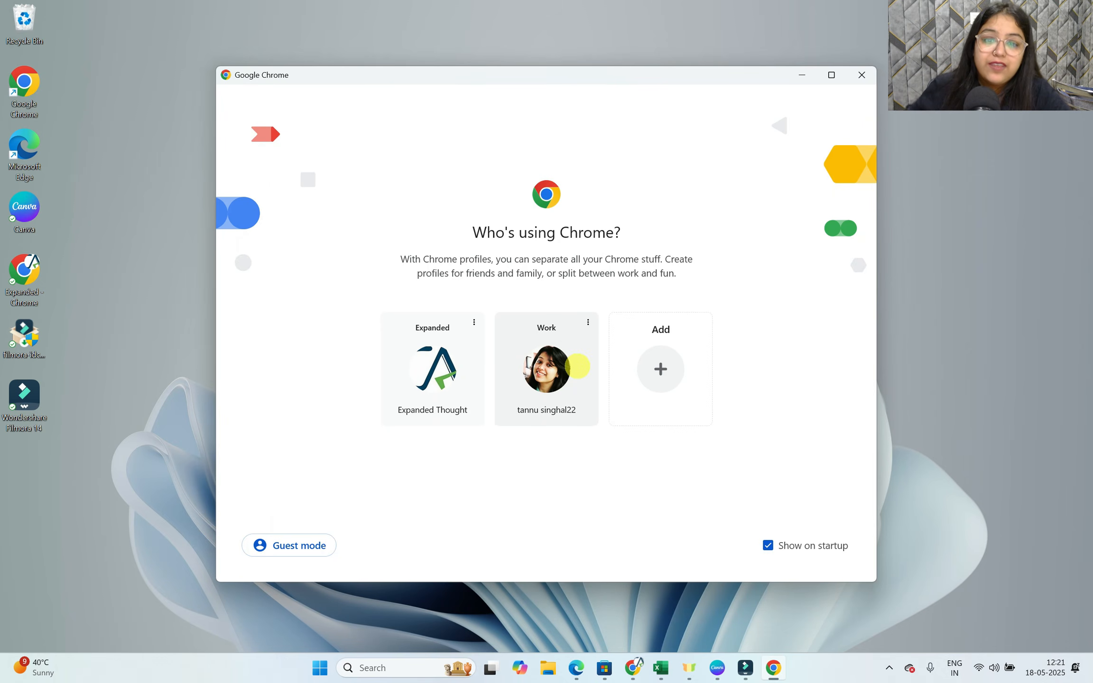
pyautogui.click(576, 366)
pyautogui.click(656, 34)
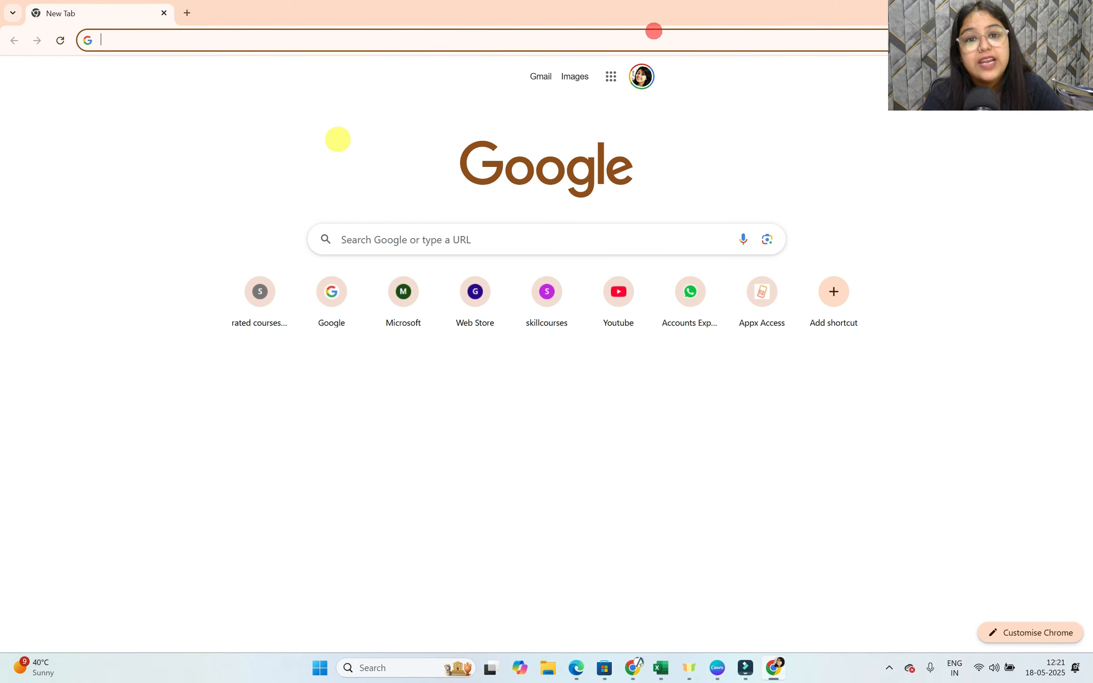
pyautogui.click(395, 241)
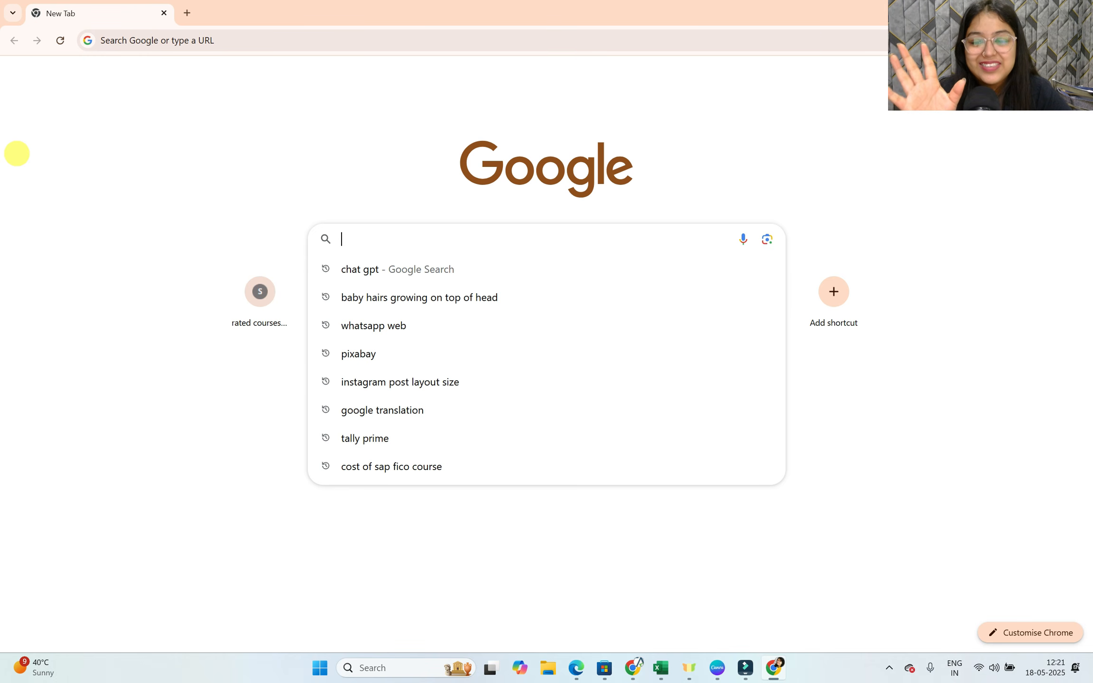
pyautogui.write('a')
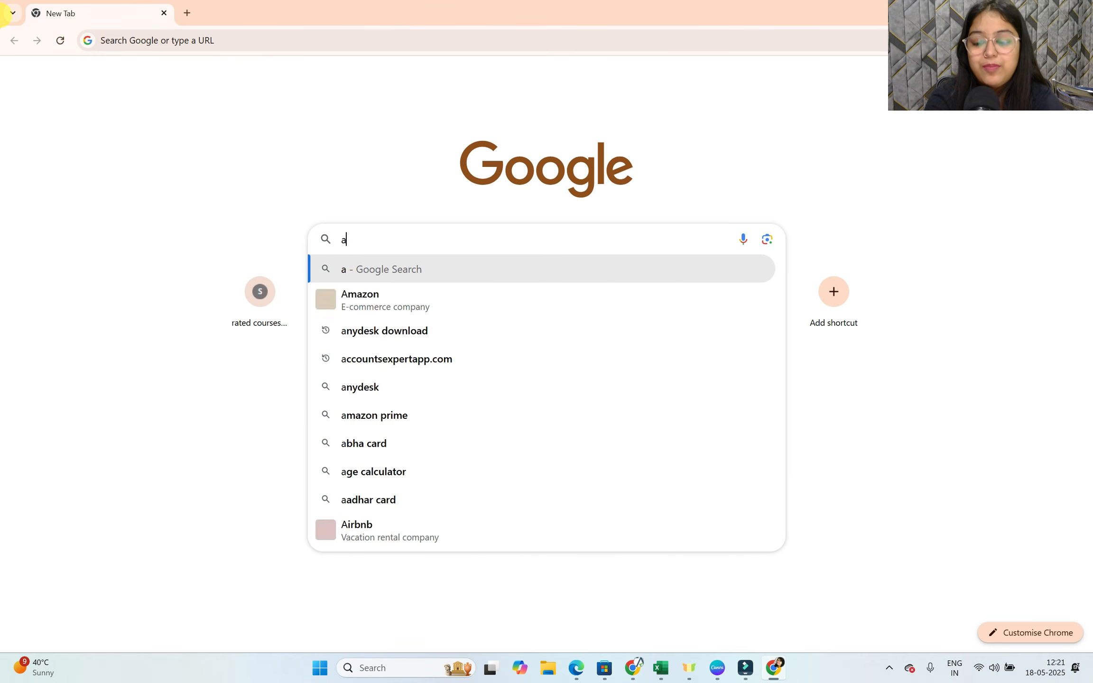
pyautogui.write('ccountsexp')
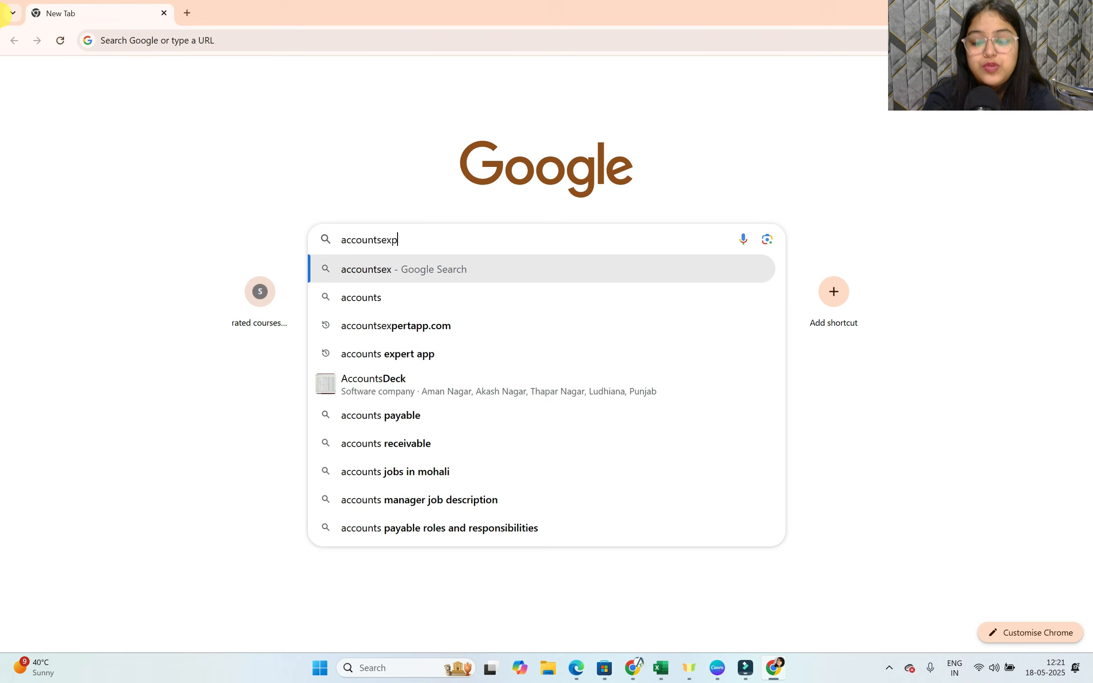
pyautogui.write('ertapp.com')
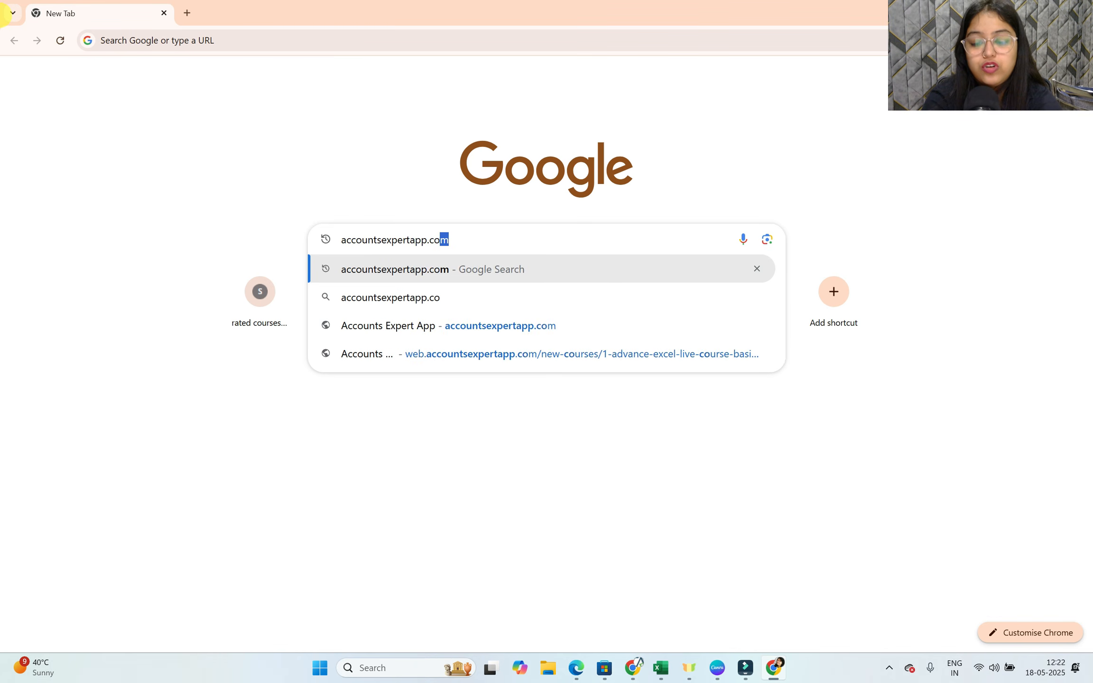
pyautogui.press('Return')
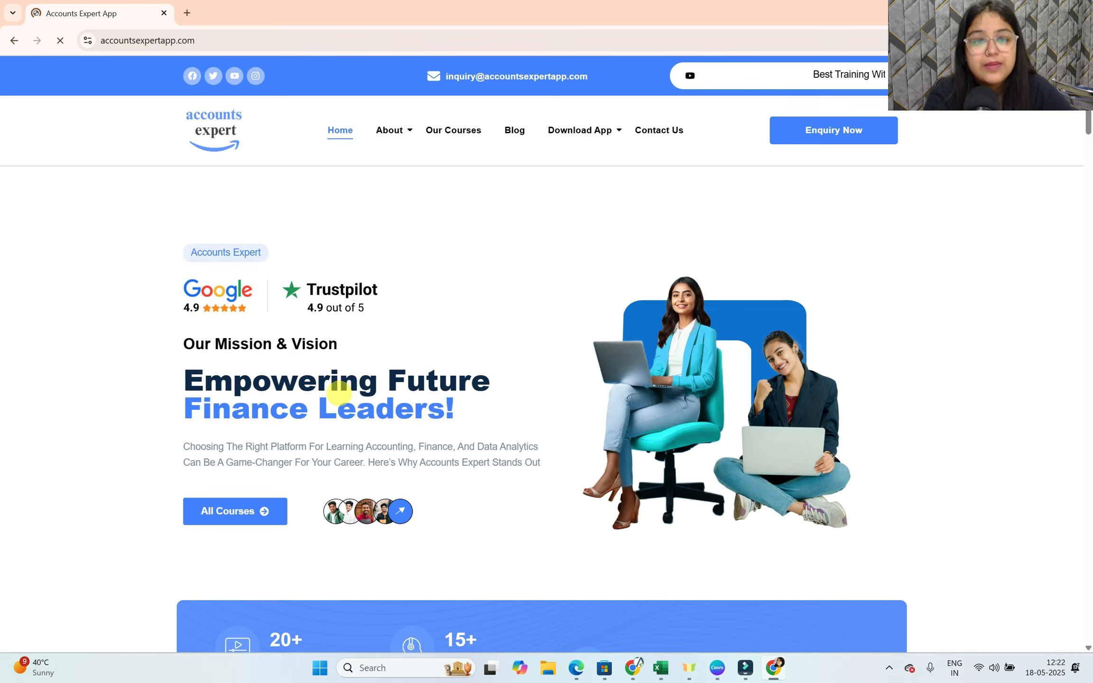
# Open the site's course catalogue, view the Data Analytics courses and return to the catalogue's home page.
pyautogui.click(453, 132)
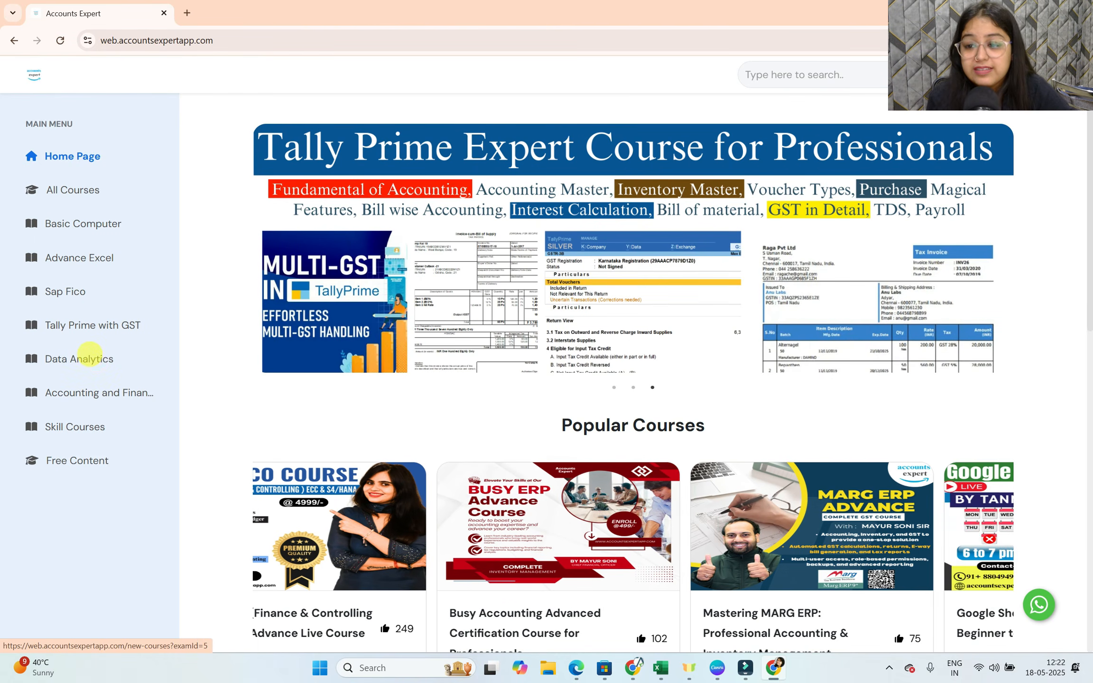
pyautogui.click(91, 358)
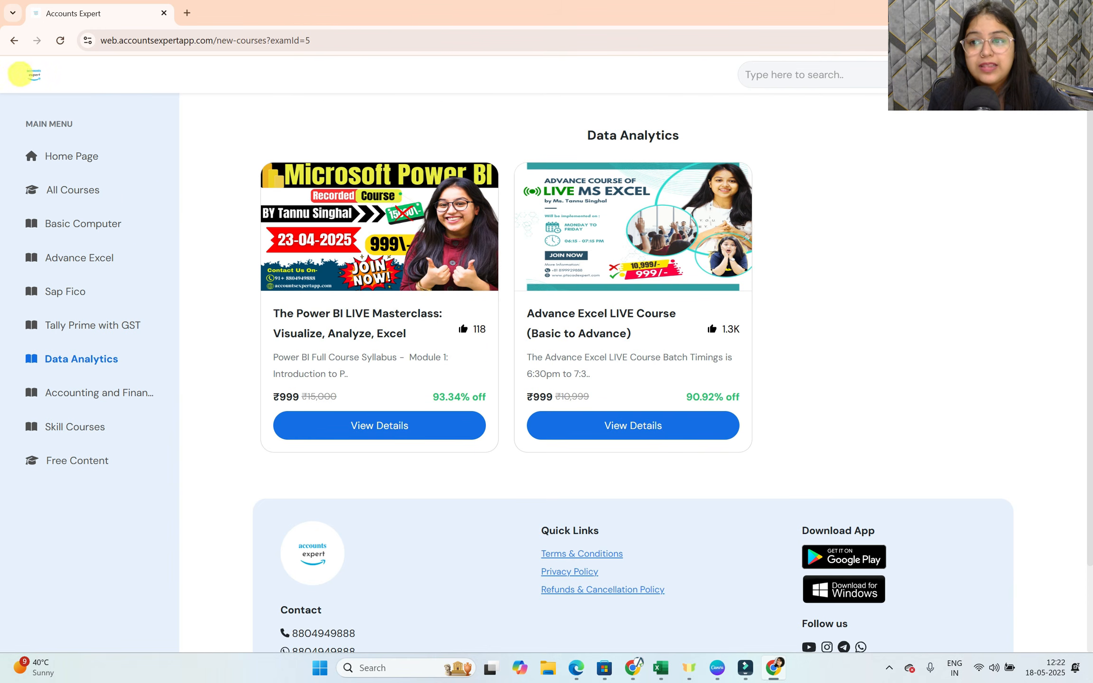
pyautogui.click(16, 38)
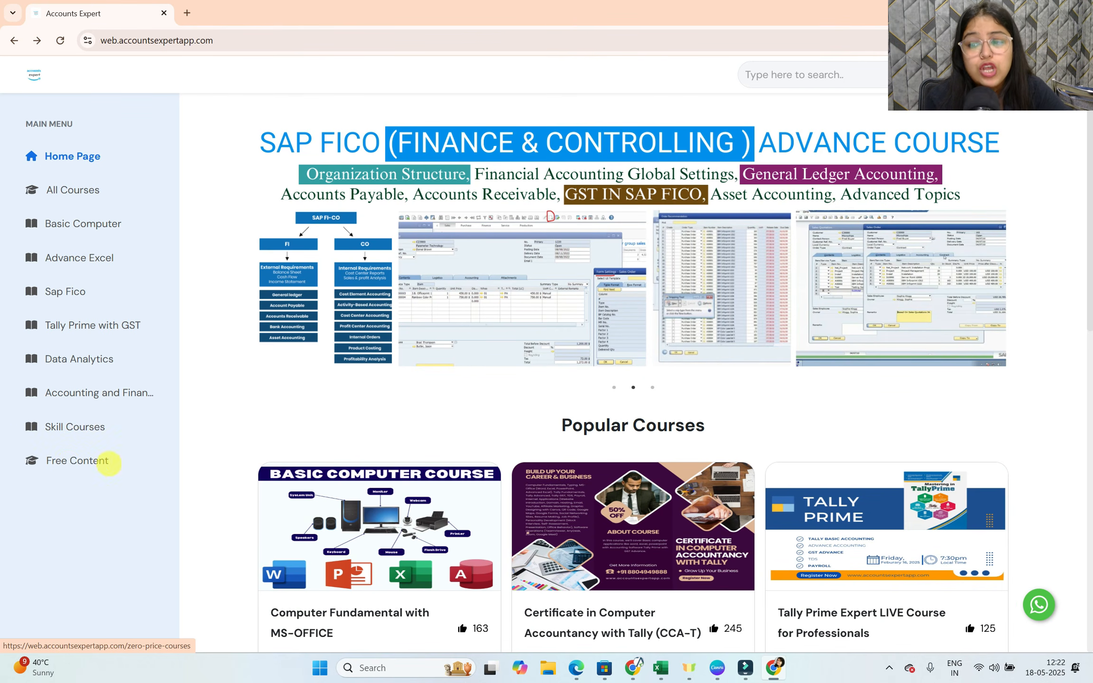
# View the free material under Free Content, dismiss the login request and go back to the home page.
pyautogui.click(87, 462)
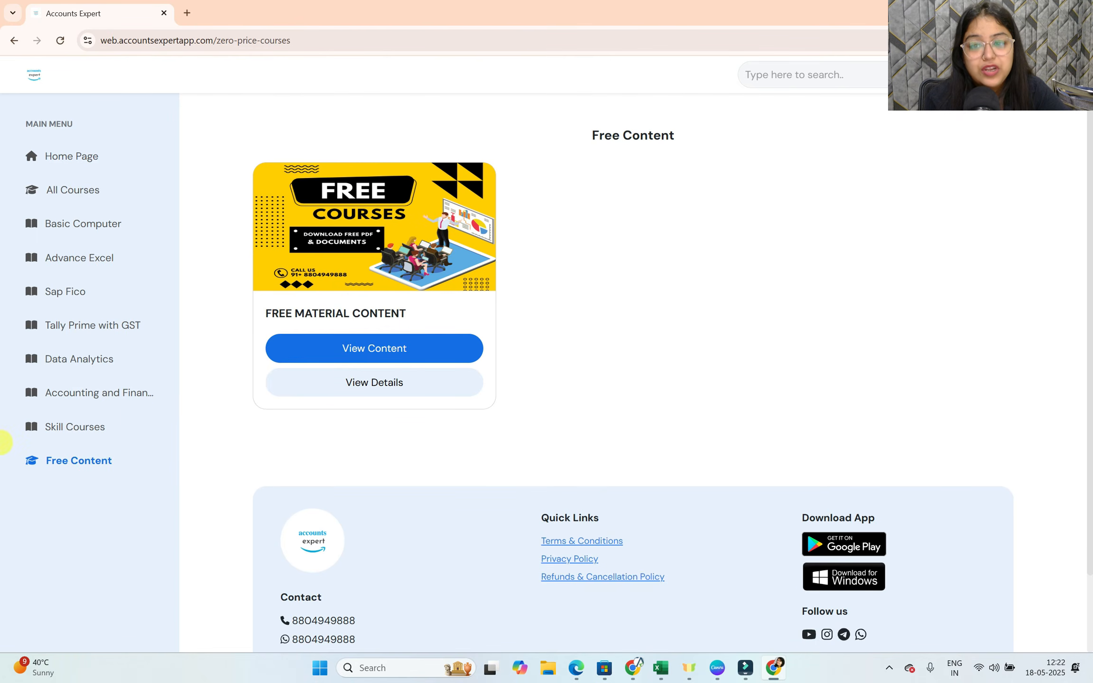
pyautogui.click(396, 349)
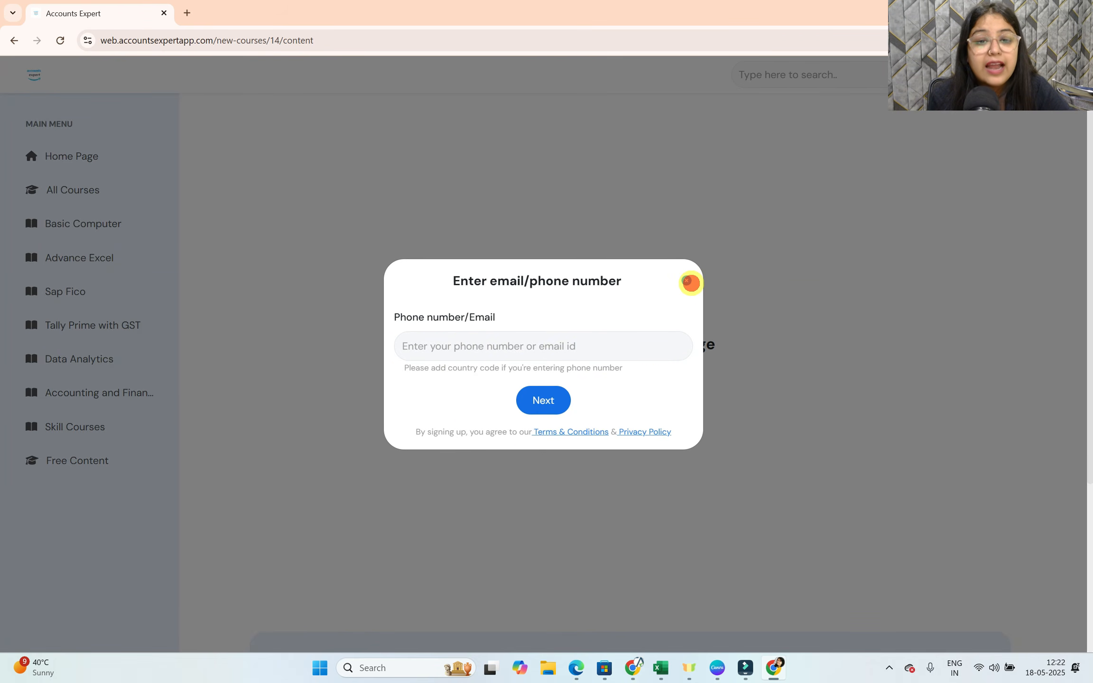
pyautogui.click(690, 283)
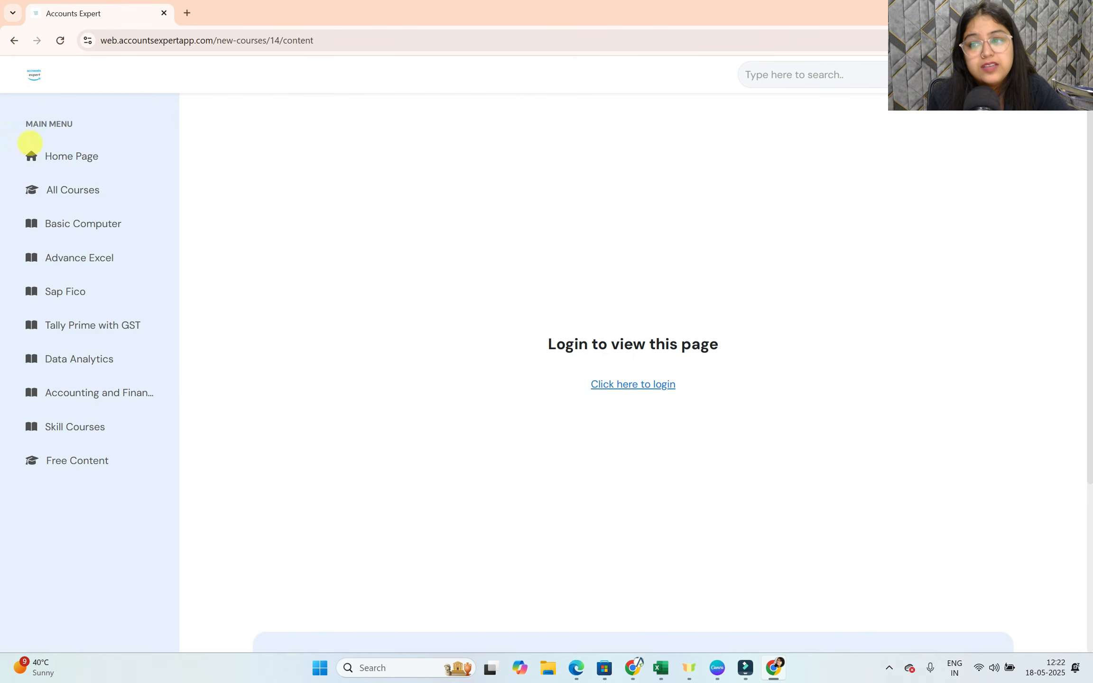
pyautogui.click(73, 156)
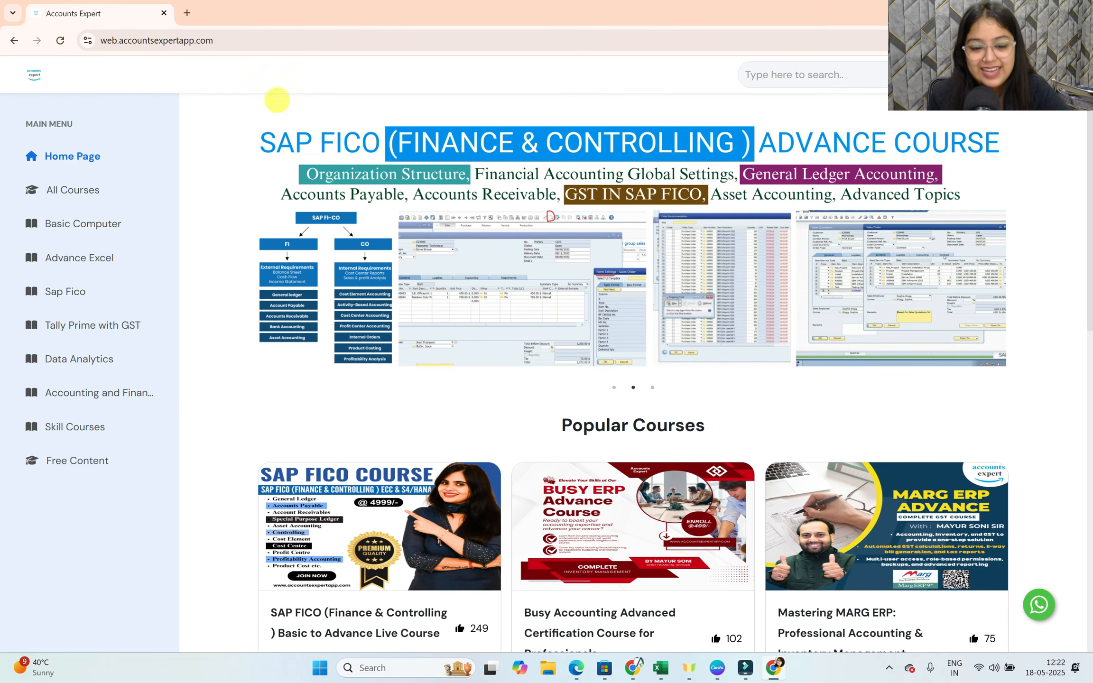
# Switch back to the Book2 (1) workbook in Excel and ask Copilot to "show all possible data insights".
pyautogui.click(658, 670)
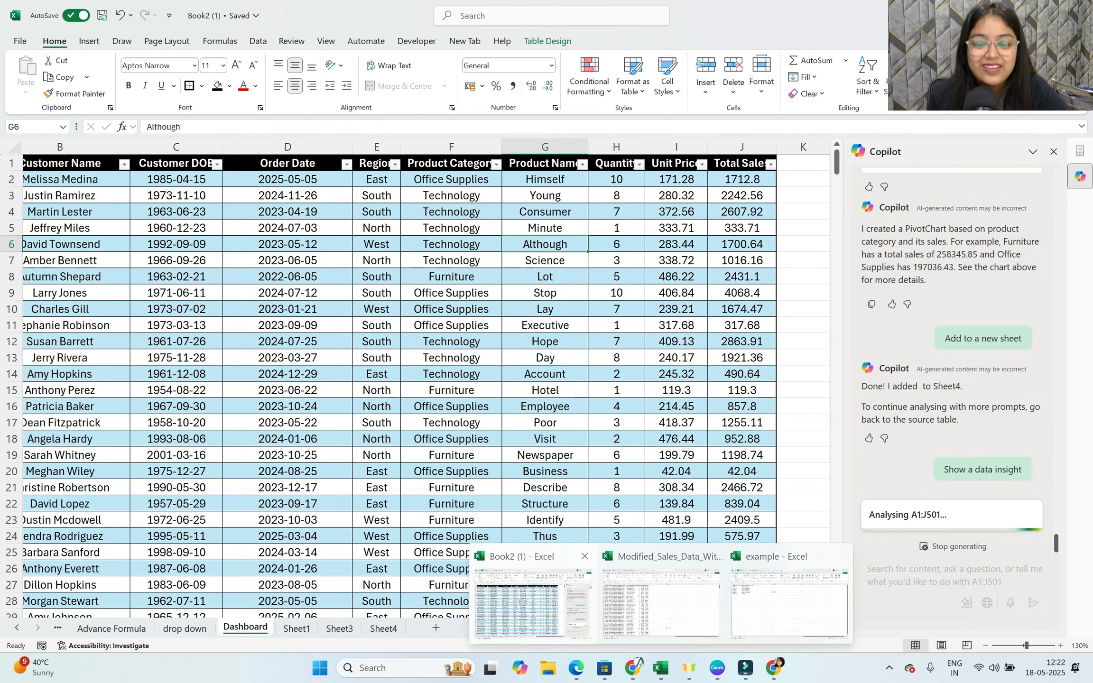
pyautogui.click(540, 618)
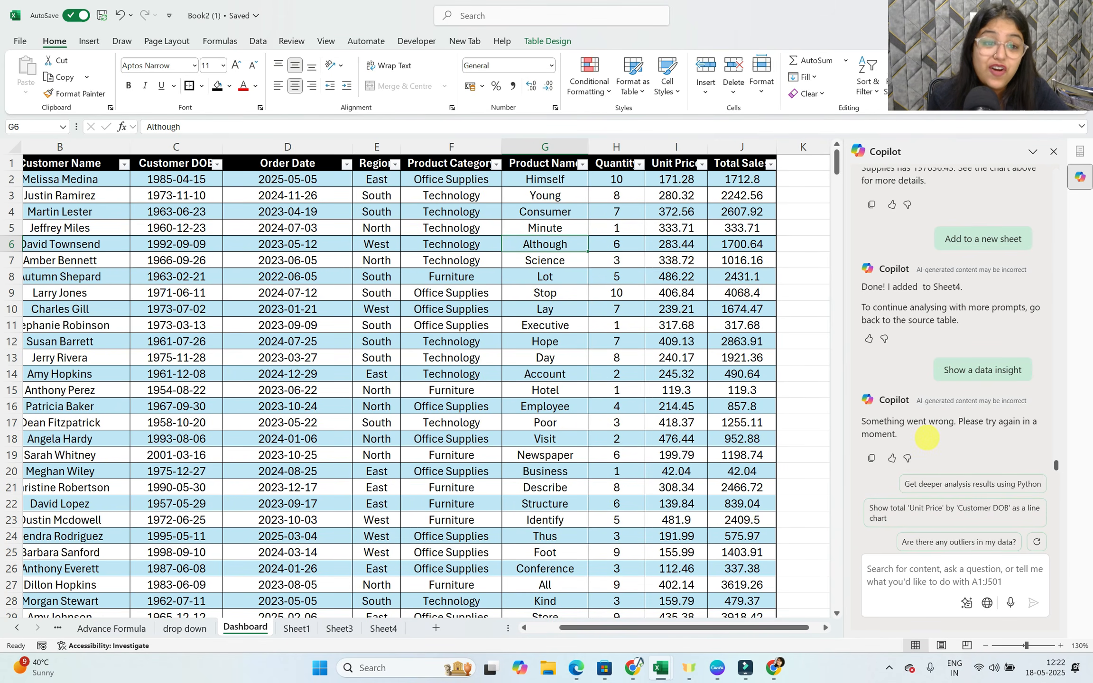
pyautogui.scroll(2, 927, 437)
pyautogui.scroll(-2, 930, 451)
pyautogui.click(883, 582)
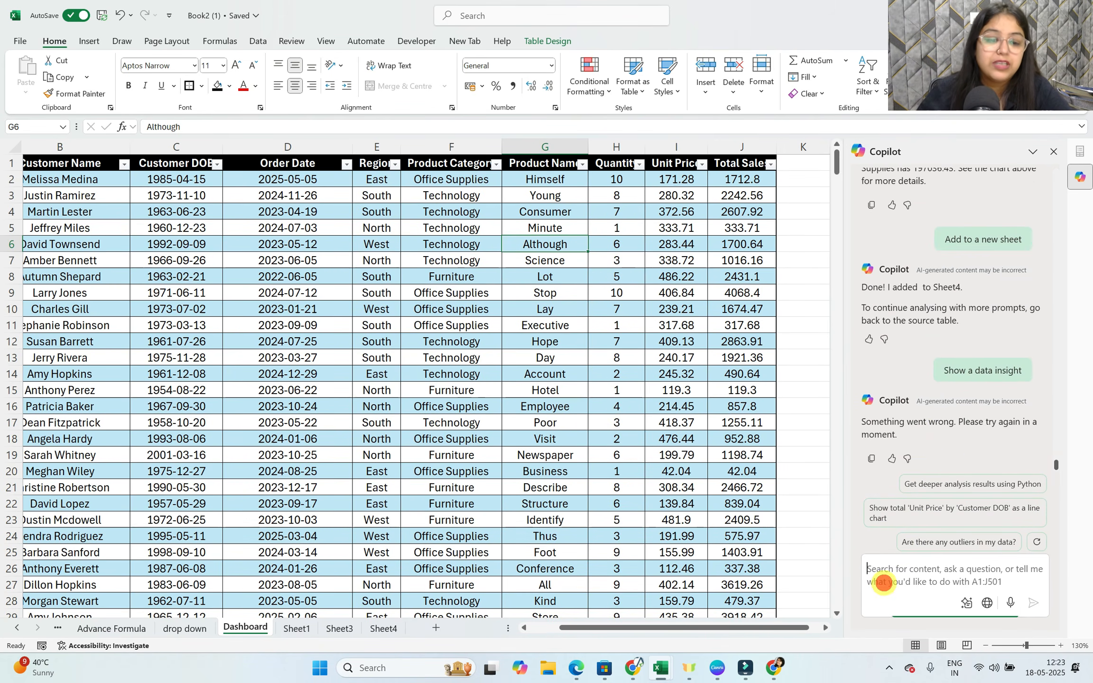
pyautogui.write('show all possible data insights')
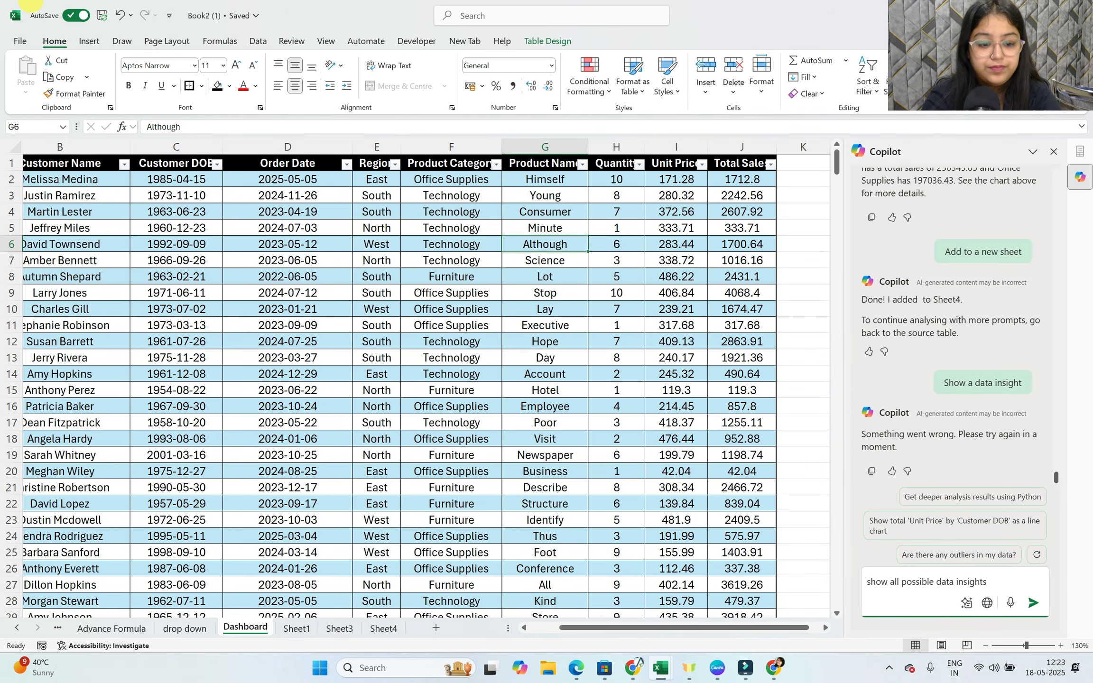
pyautogui.press('Return')
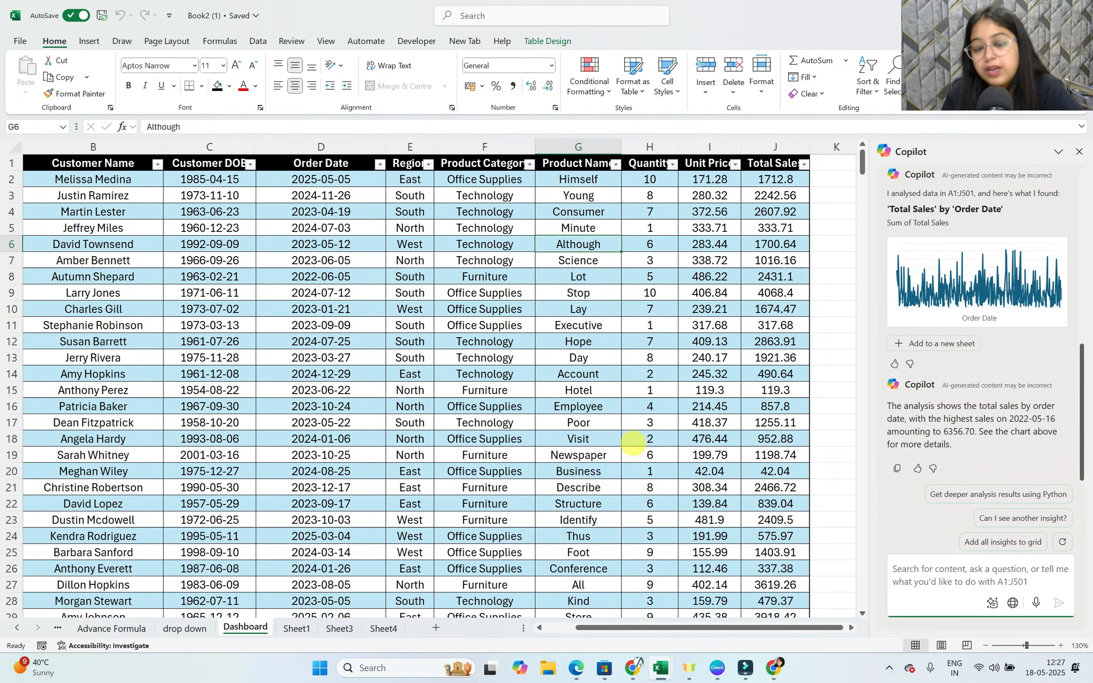
# Review Copilot's generated insight and add the 'Total Sales' by 'Order Date' chart to a new sheet.
pyautogui.scroll(8, 918, 398)
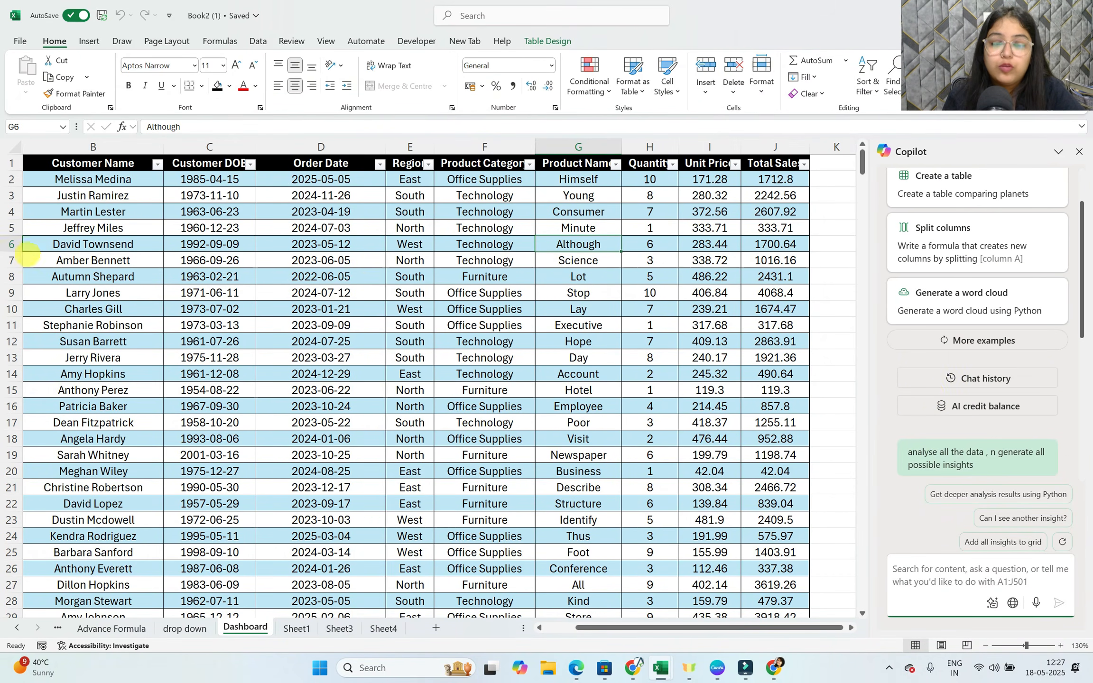
pyautogui.scroll(-8, 908, 434)
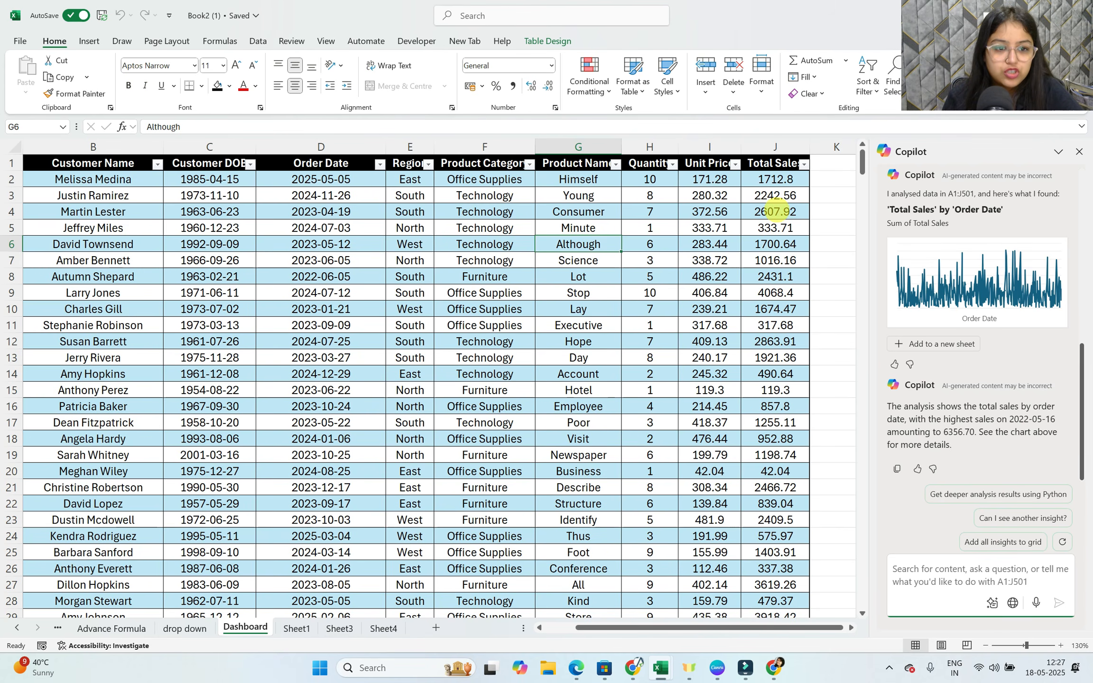
pyautogui.scroll(3, 930, 322)
pyautogui.scroll(-2, 996, 345)
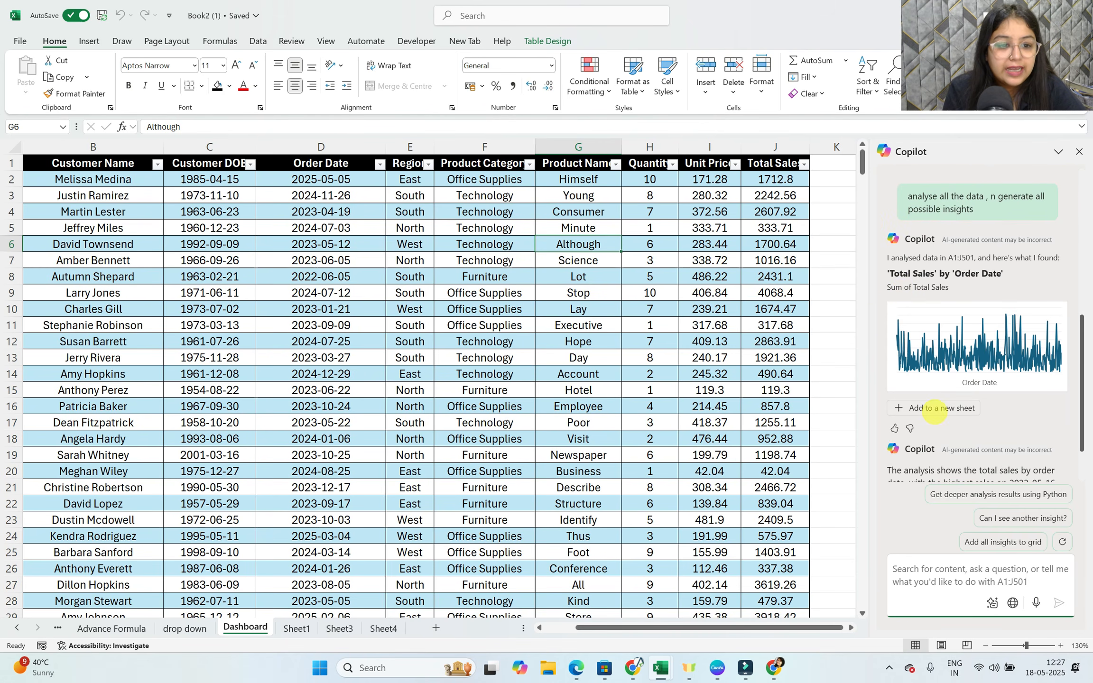
pyautogui.click(932, 408)
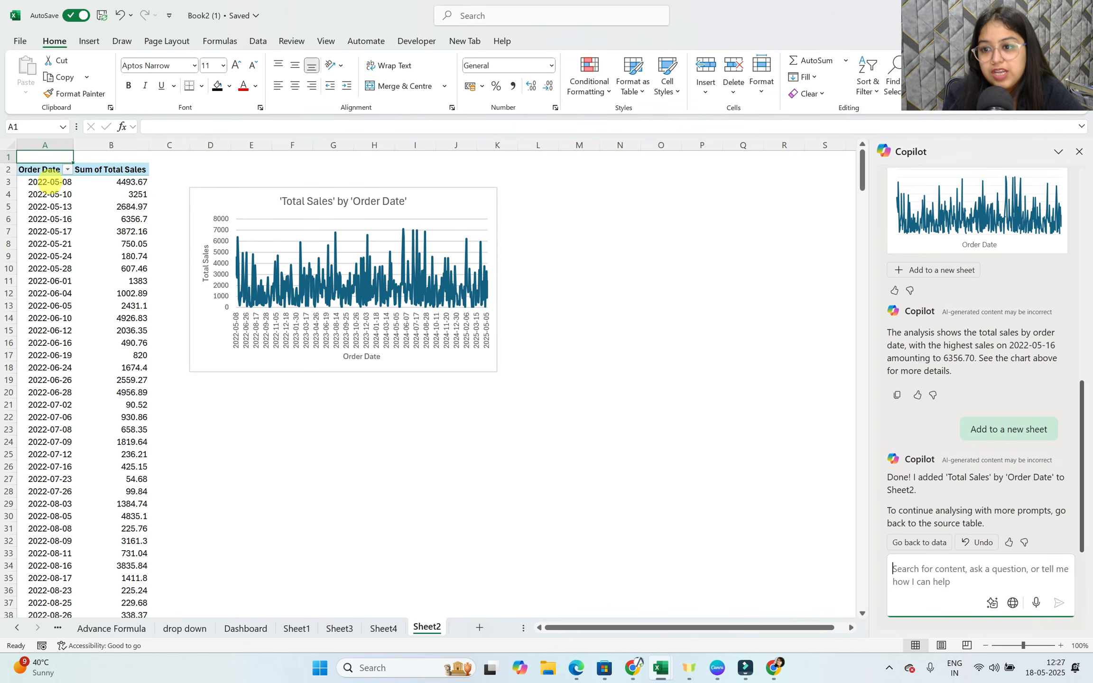
# Inspect the Order Date PivotTable, then widen the 'Total Sales' by 'Order Date' chart and reposition it beside the table.
pyautogui.click(65, 176)
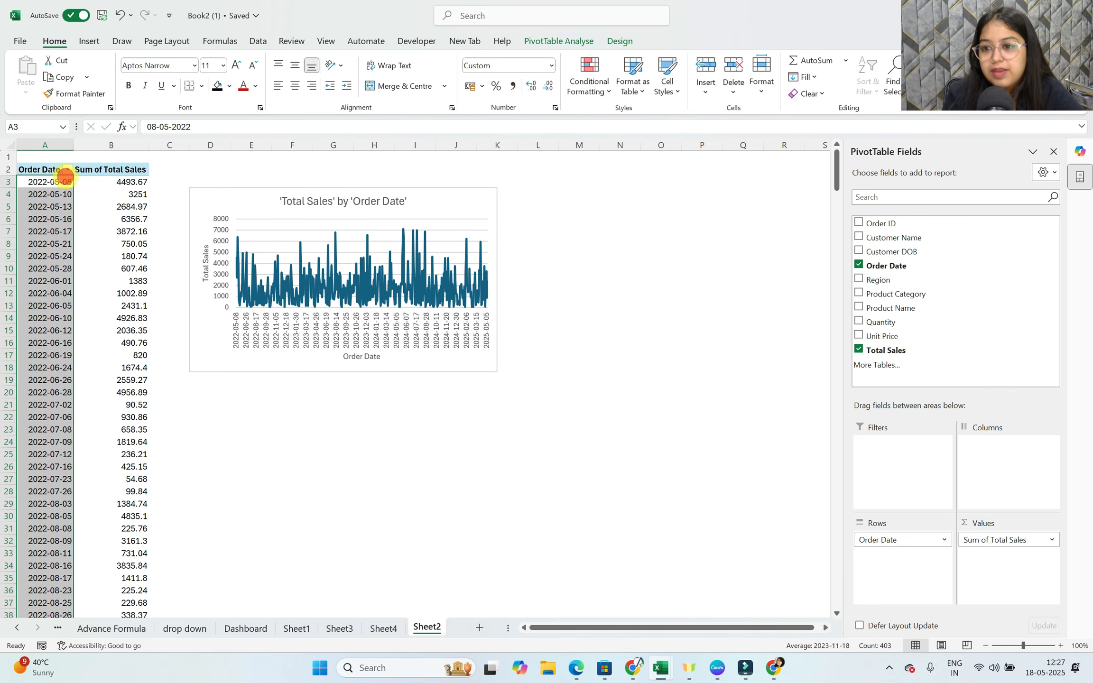
pyautogui.moveTo(135, 180); pyautogui.dragTo(108, 431)
pyautogui.click(407, 213)
pyautogui.moveTo(426, 199); pyautogui.dragTo(475, 192)
pyautogui.click(594, 252)
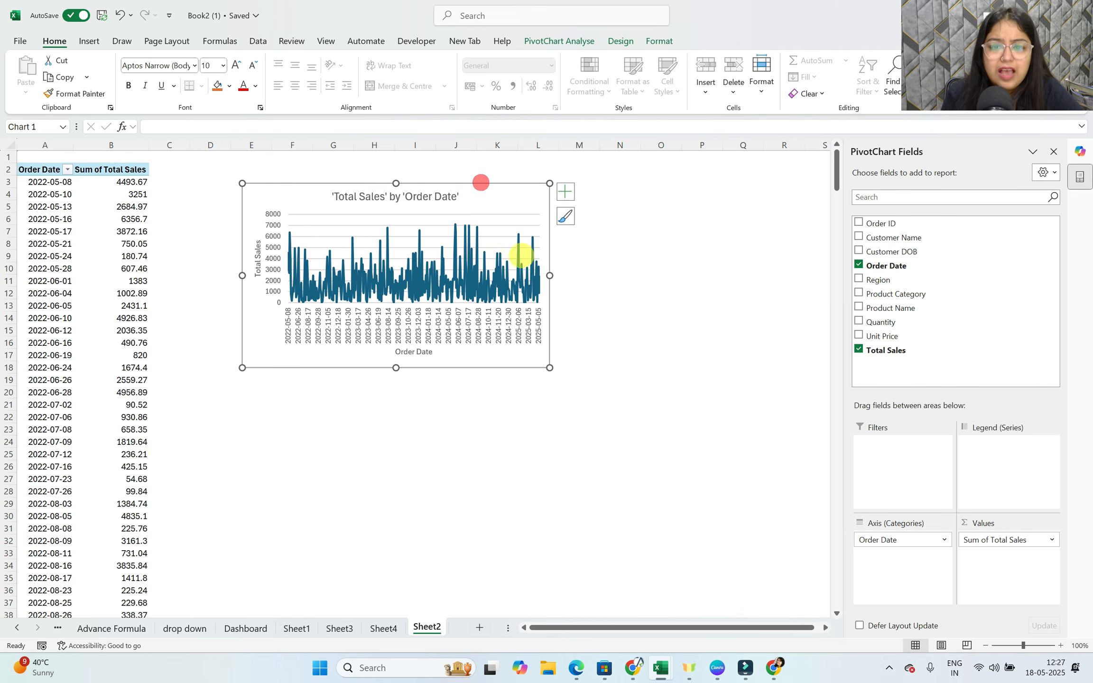
pyautogui.moveTo(550, 276); pyautogui.dragTo(693, 281)
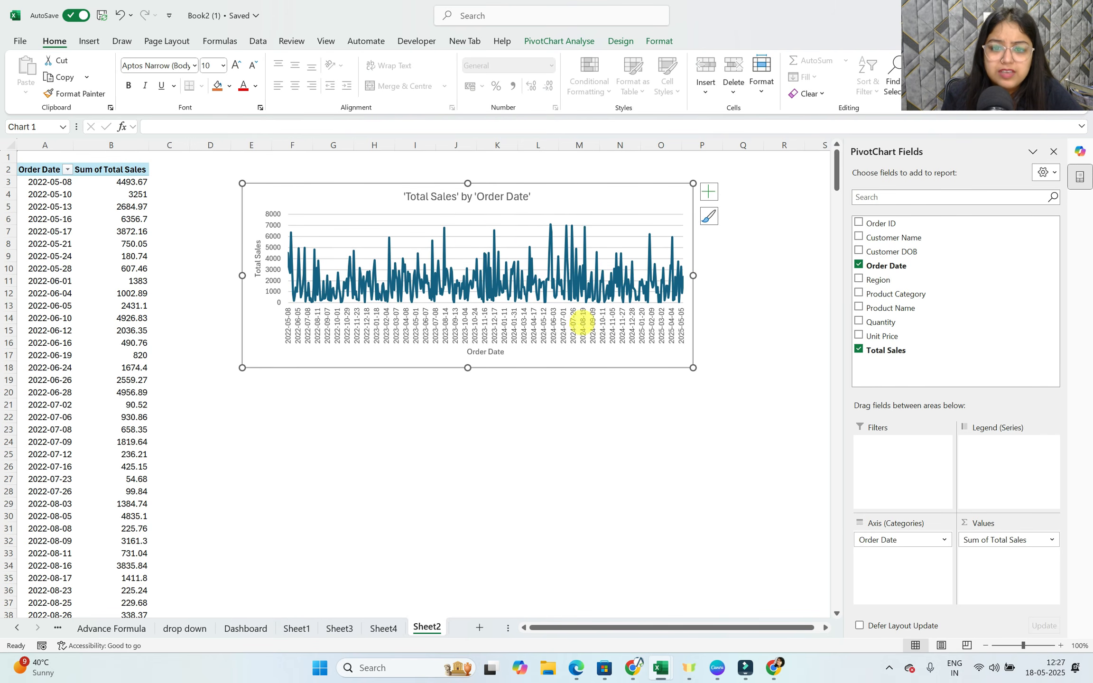
pyautogui.moveTo(550, 196); pyautogui.dragTo(519, 198)
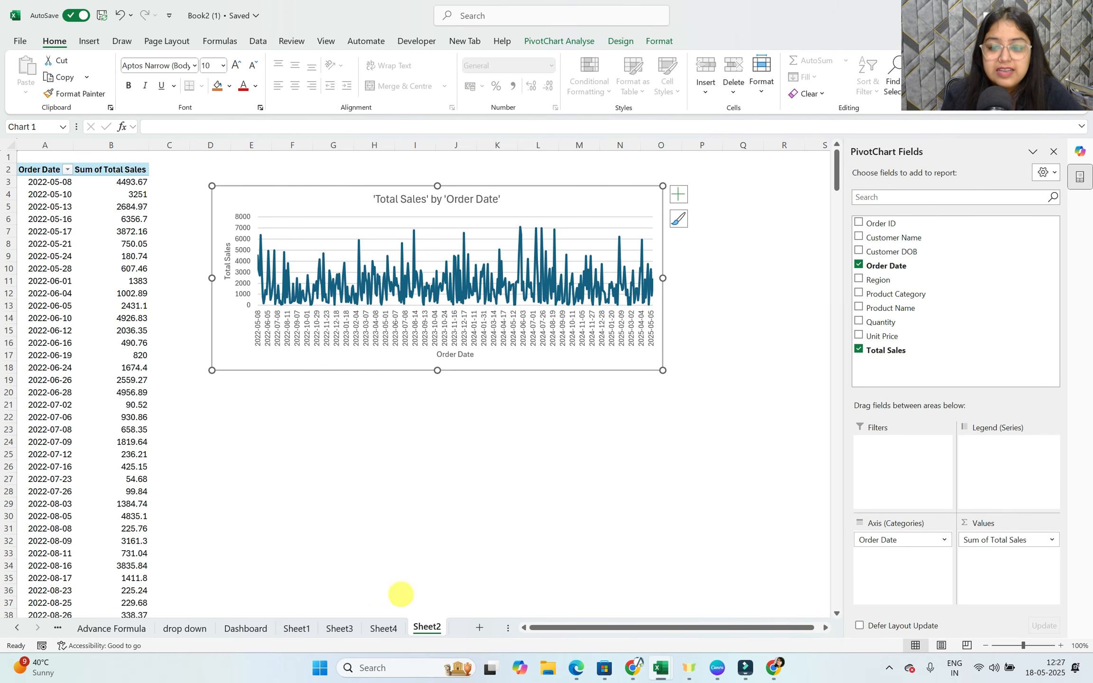
# Look through Sheet4, Sheet3 and Sheet1, then send Copilot the prompt "i want more insights".
pyautogui.click(383, 627)
pyautogui.click(338, 627)
pyautogui.click(297, 627)
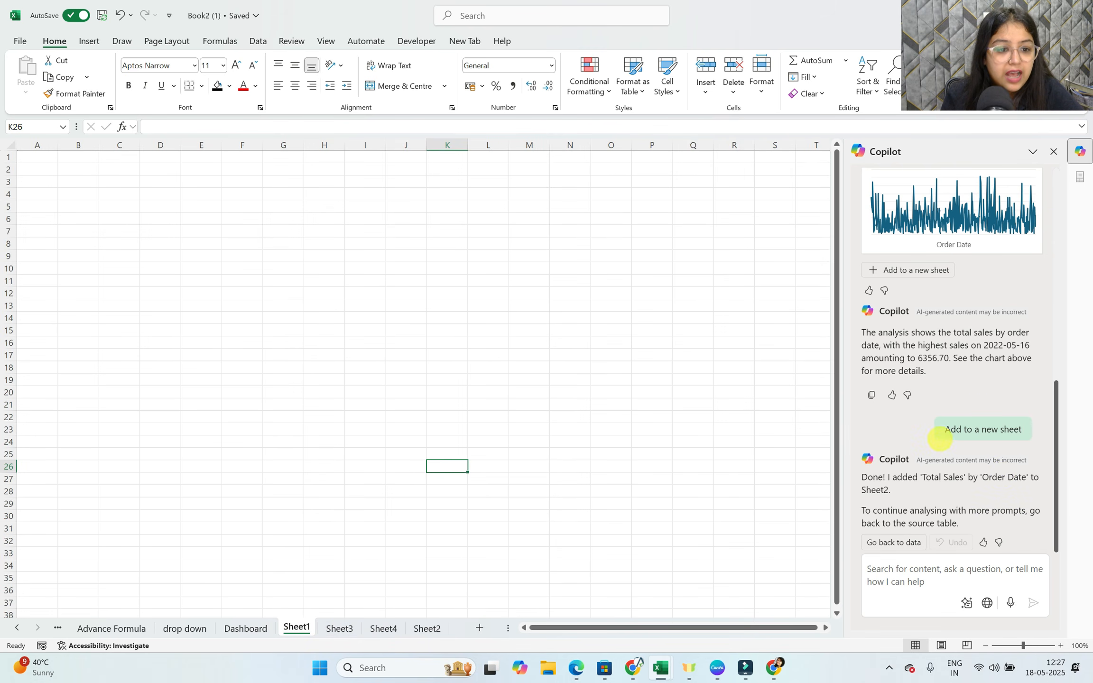
pyautogui.scroll(2, 954, 403)
pyautogui.scroll(-2, 954, 403)
pyautogui.click(903, 580)
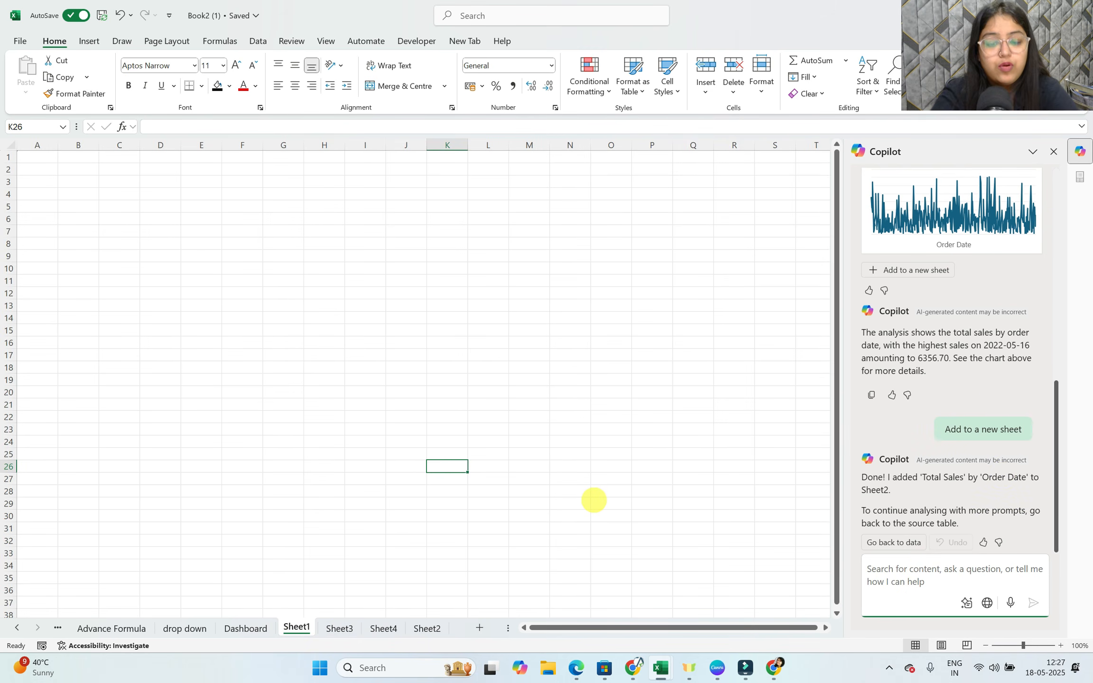
pyautogui.write('i want mo')
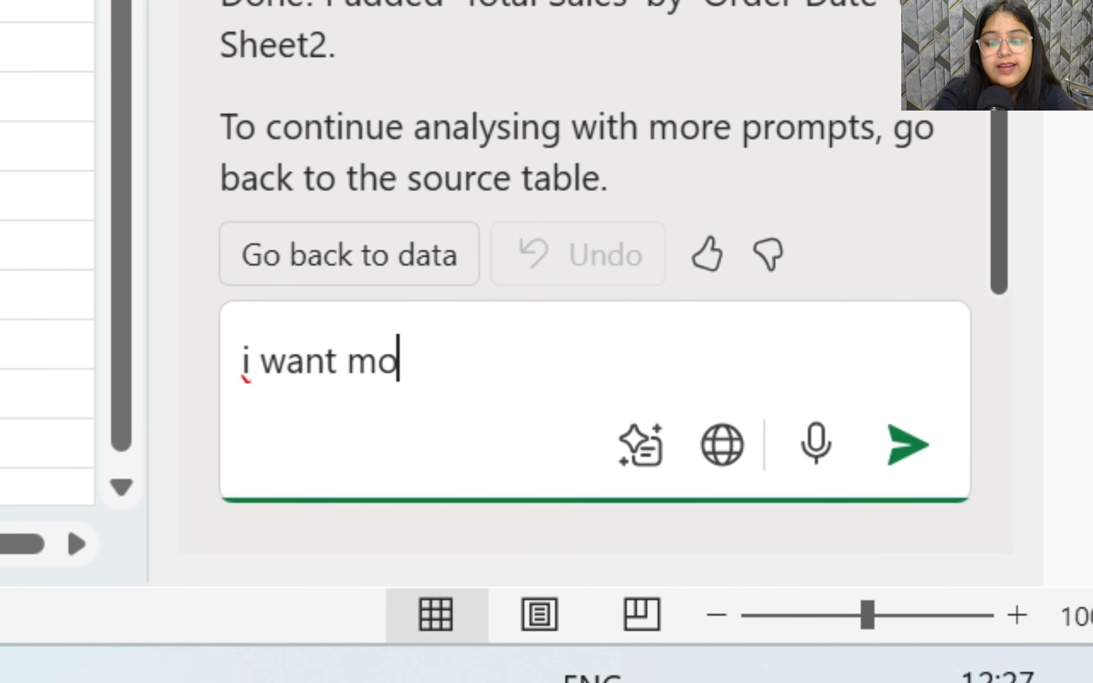
pyautogui.write('re insights')
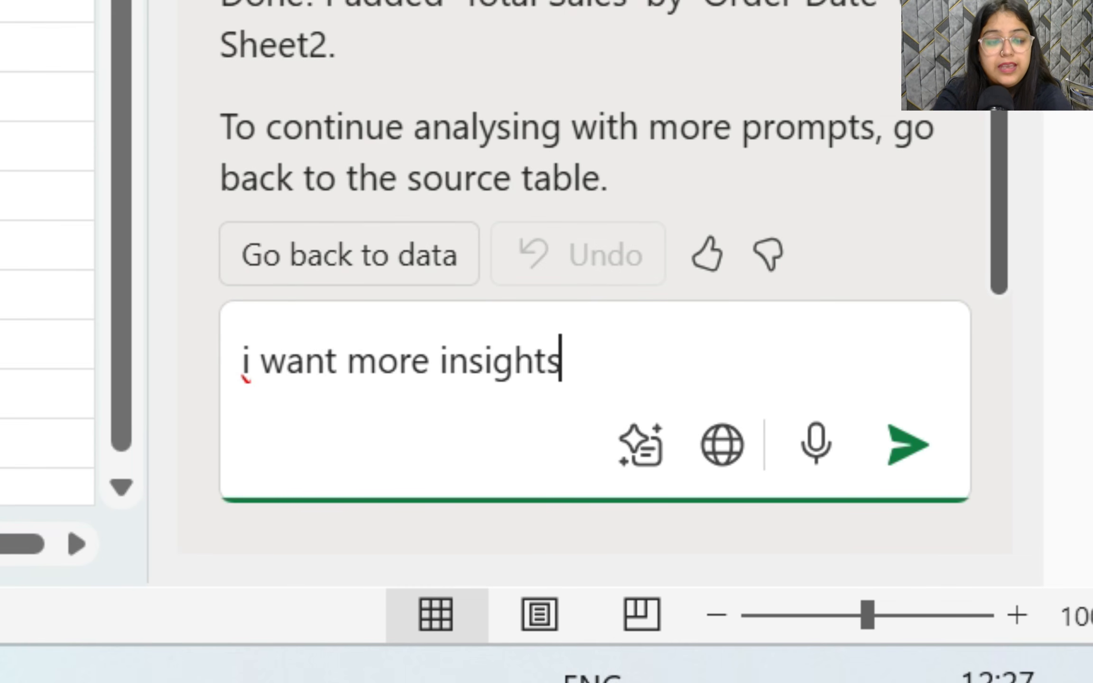
pyautogui.press('Return')
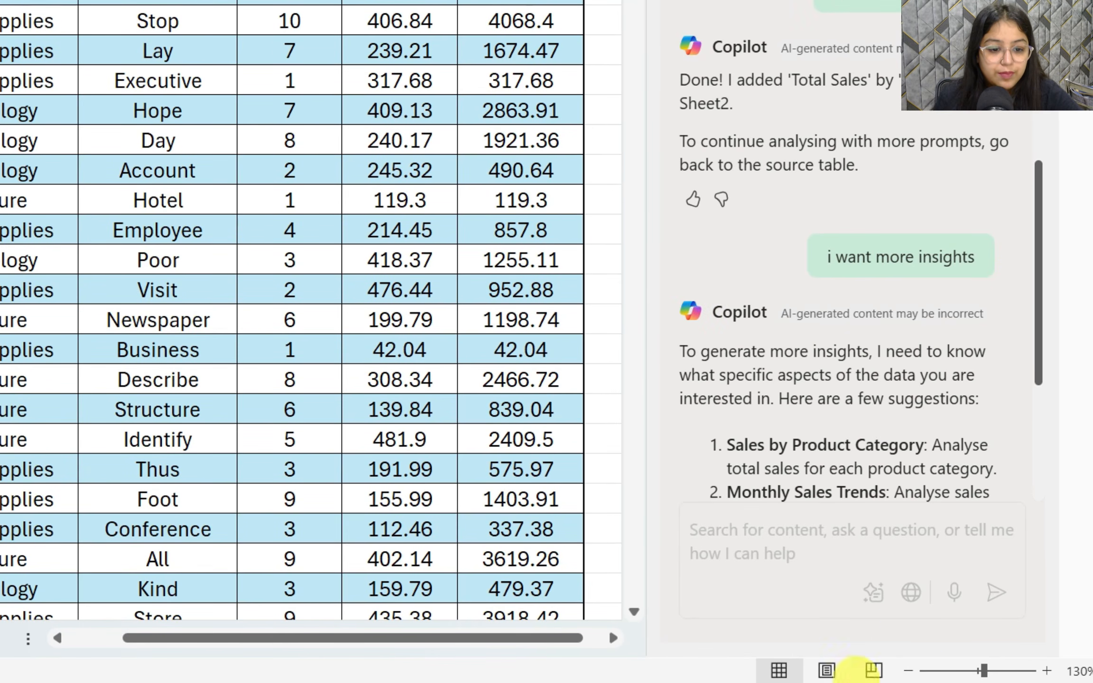
# Examine the insight options Copilot suggests, including product category, monthly trends and region.
pyautogui.scroll(3, 807, 266)
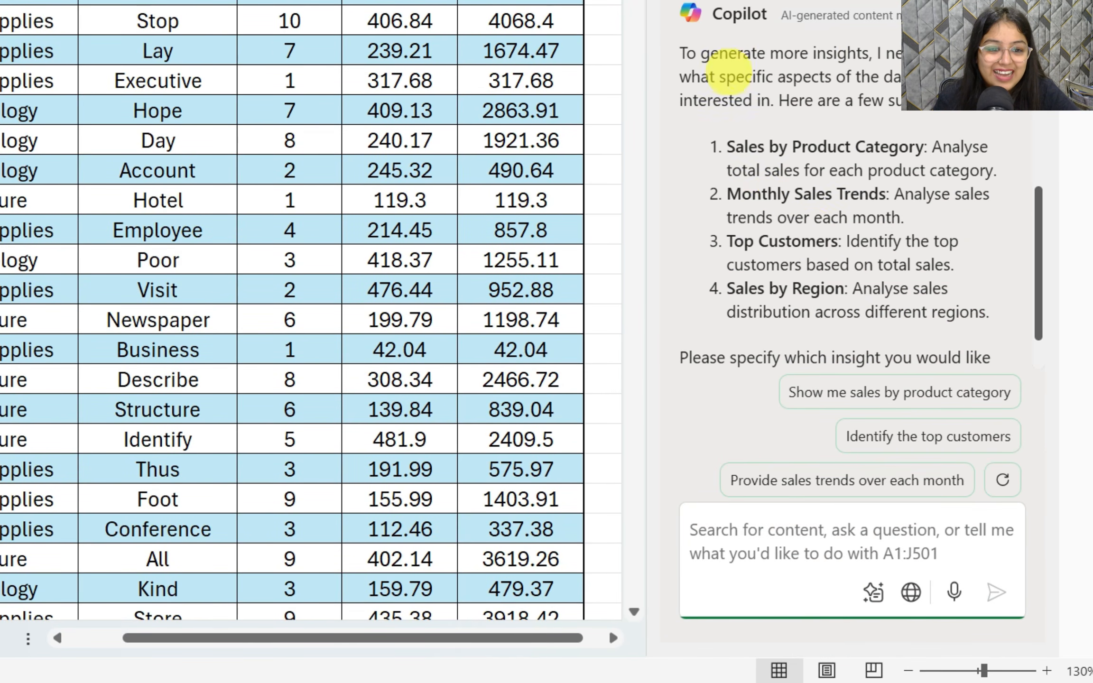
pyautogui.moveTo(697, 76); pyautogui.dragTo(982, 79)
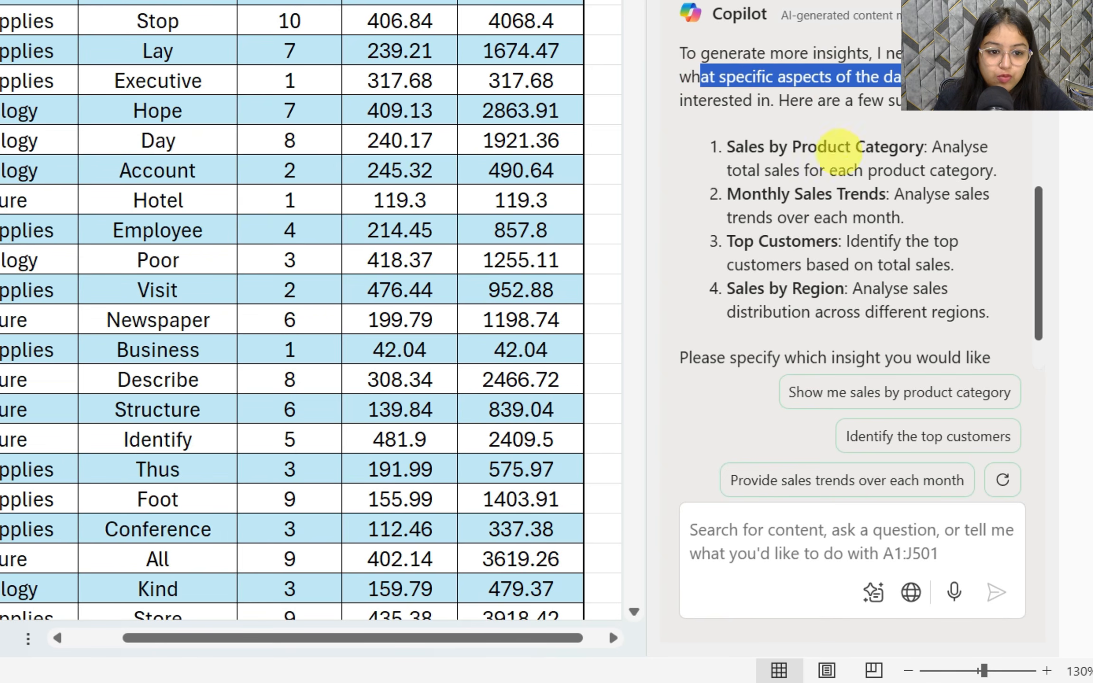
pyautogui.moveTo(761, 147); pyautogui.dragTo(964, 147)
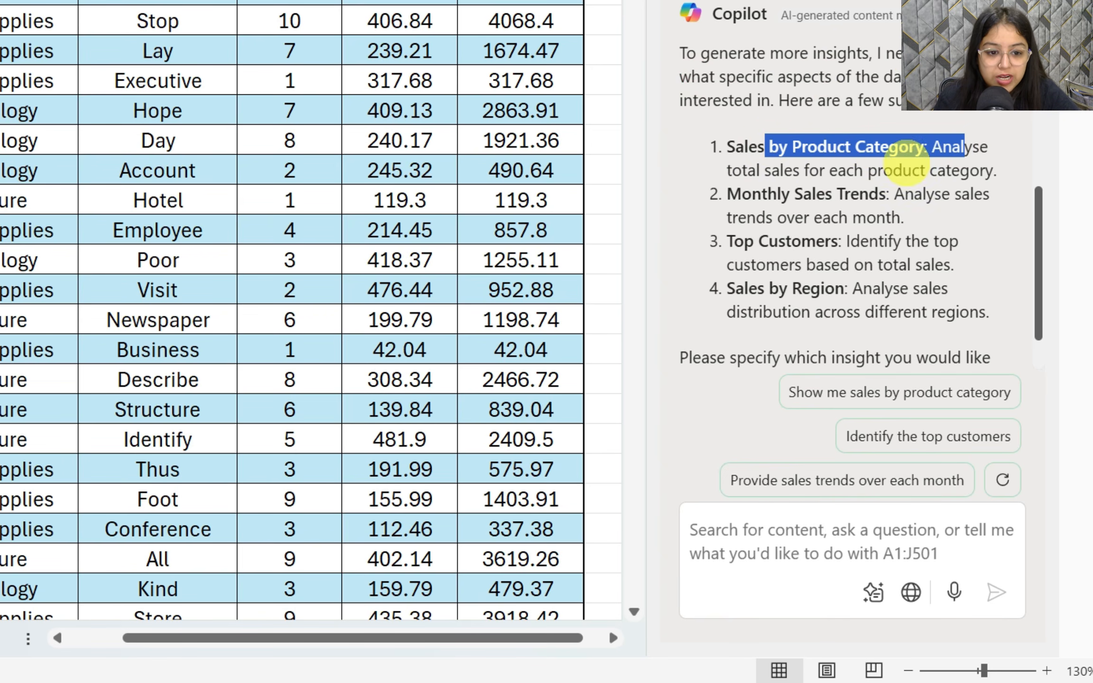
pyautogui.moveTo(726, 194); pyautogui.dragTo(879, 194)
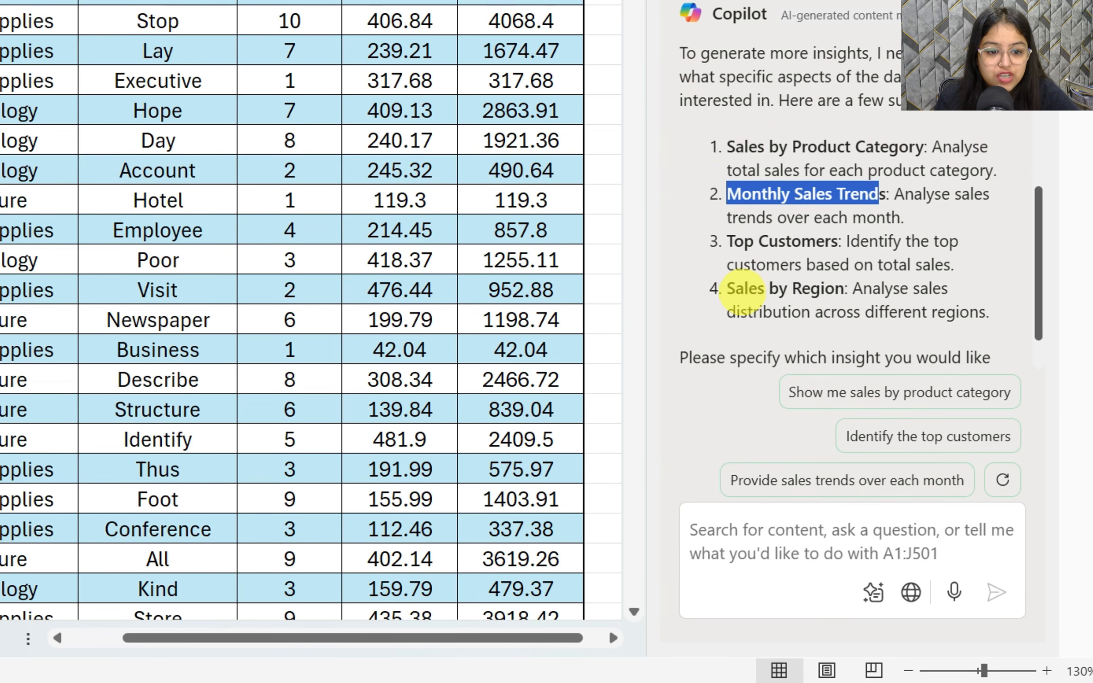
pyautogui.moveTo(726, 288); pyautogui.dragTo(864, 289)
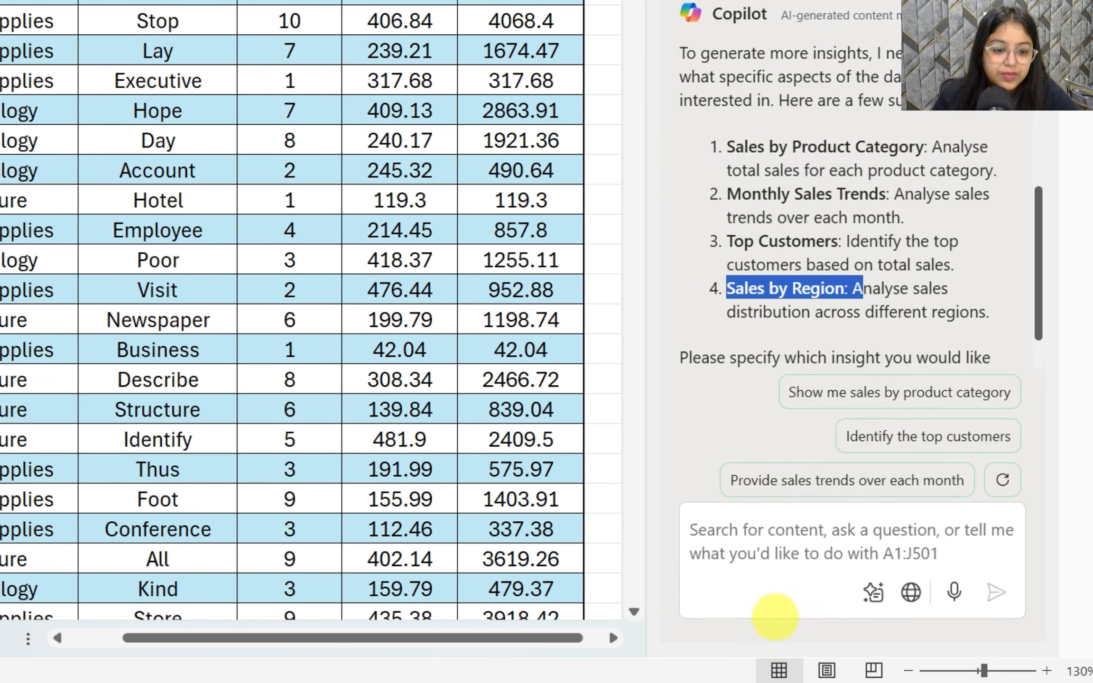
# Ask Copilot for the insight "Product category and region", correcting the misspelled first word before sending.
pyautogui.click(759, 531)
pyautogui.write('Porduct category and region')
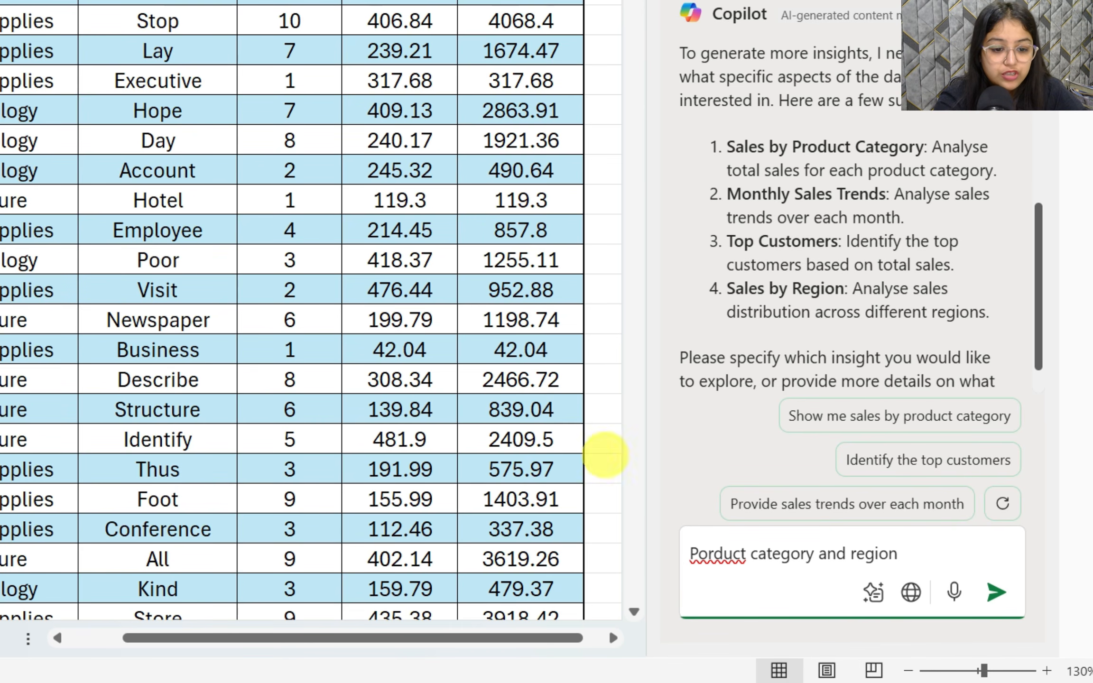
pyautogui.click(738, 552)
pyautogui.press('BackSpace')
pyautogui.press('BackSpace')
pyautogui.press('BackSpace')
pyautogui.press('BackSpace')
pyautogui.press('BackSpace')
pyautogui.press('BackSpace')
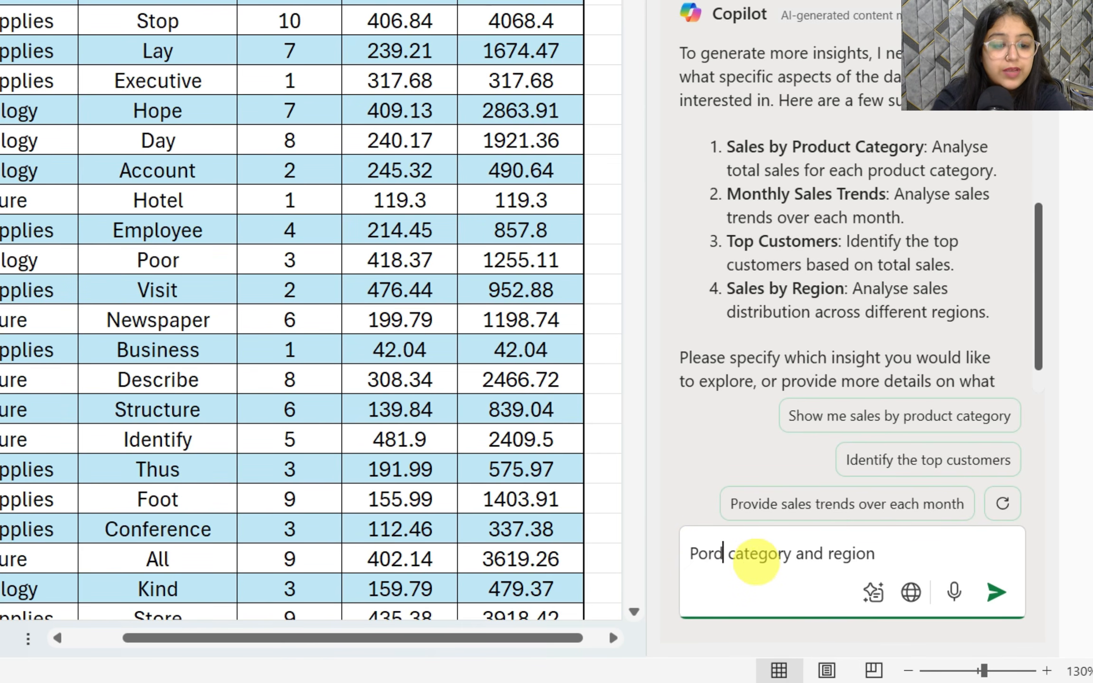
pyautogui.write('roduct')
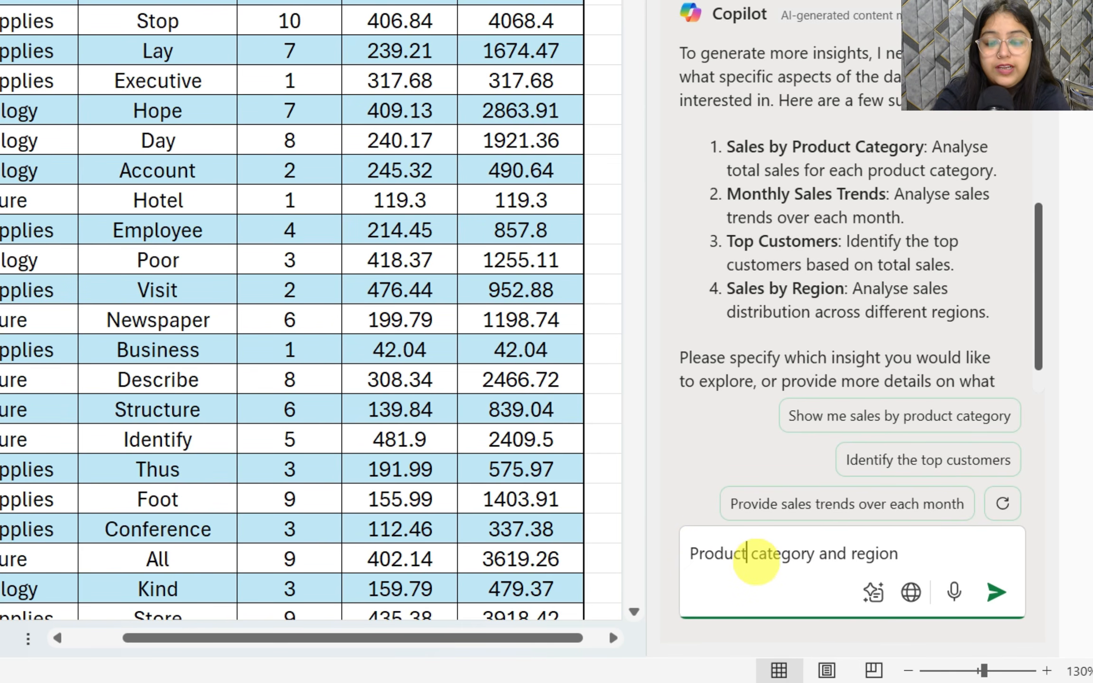
pyautogui.click(995, 591)
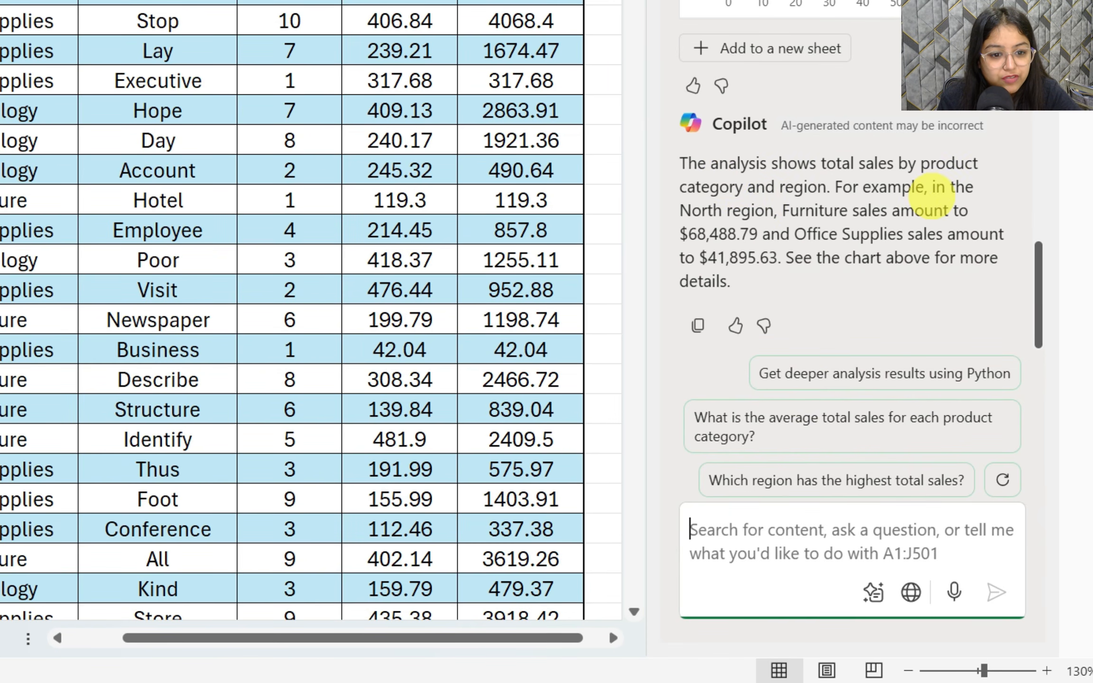
# Review the 'Total Sales' by 'Product Category' and 'Region' chart in Copilot's reply and add it to a new sheet.
pyautogui.scroll(5, 799, 158)
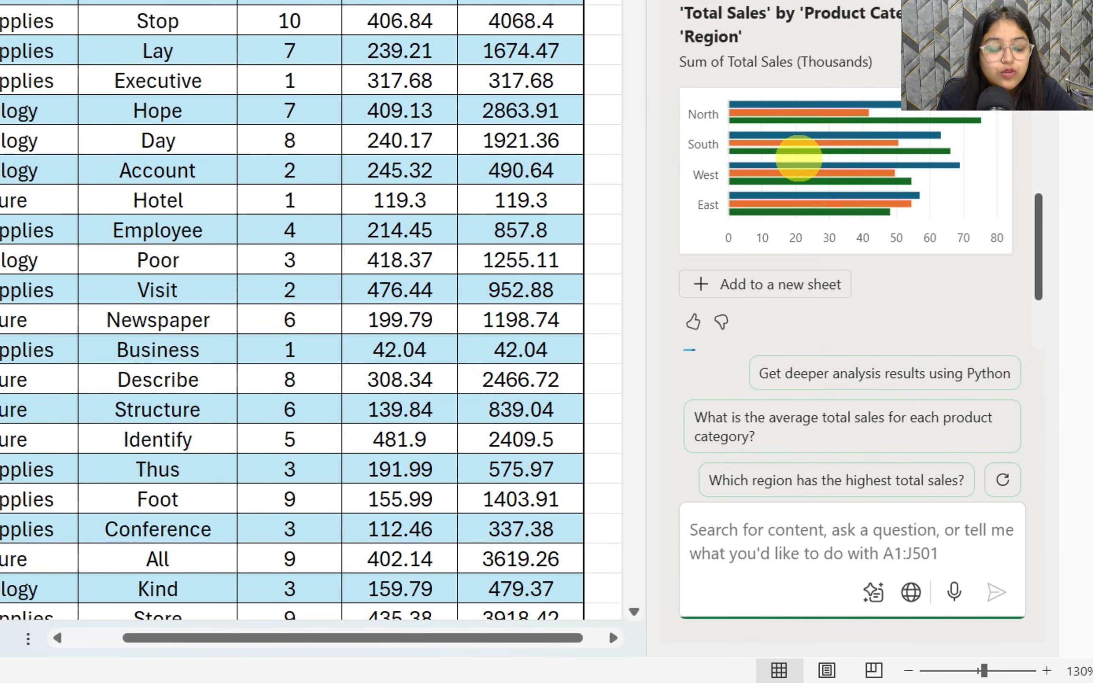
pyautogui.scroll(3, 802, 166)
pyautogui.moveTo(749, 137); pyautogui.dragTo(911, 138)
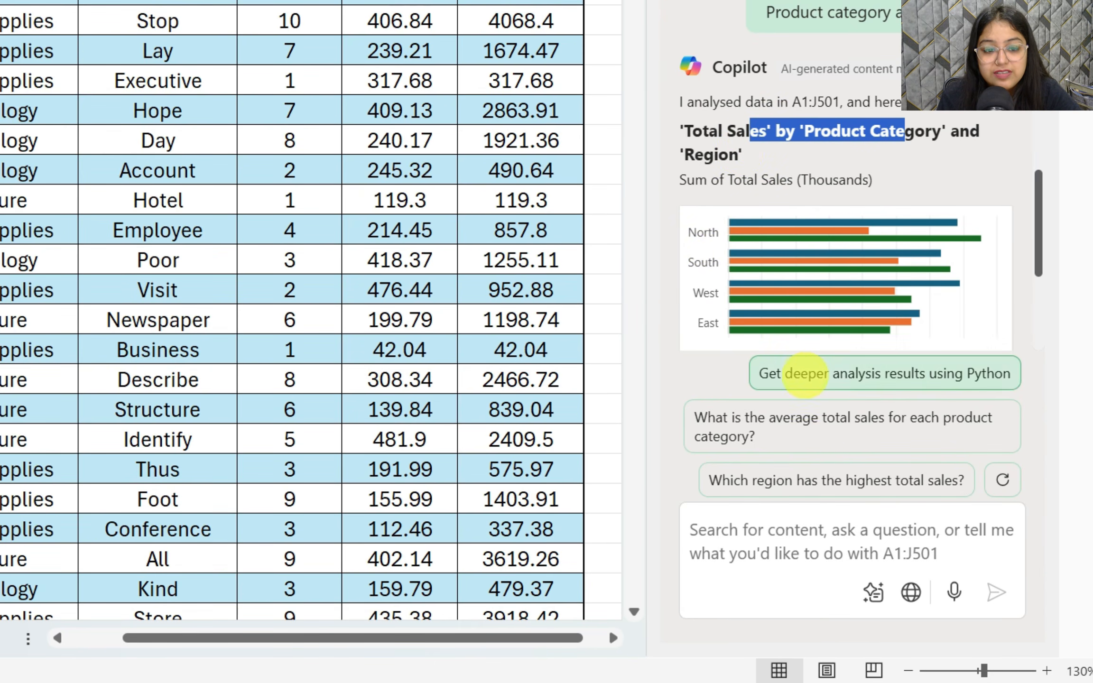
pyautogui.click(771, 165)
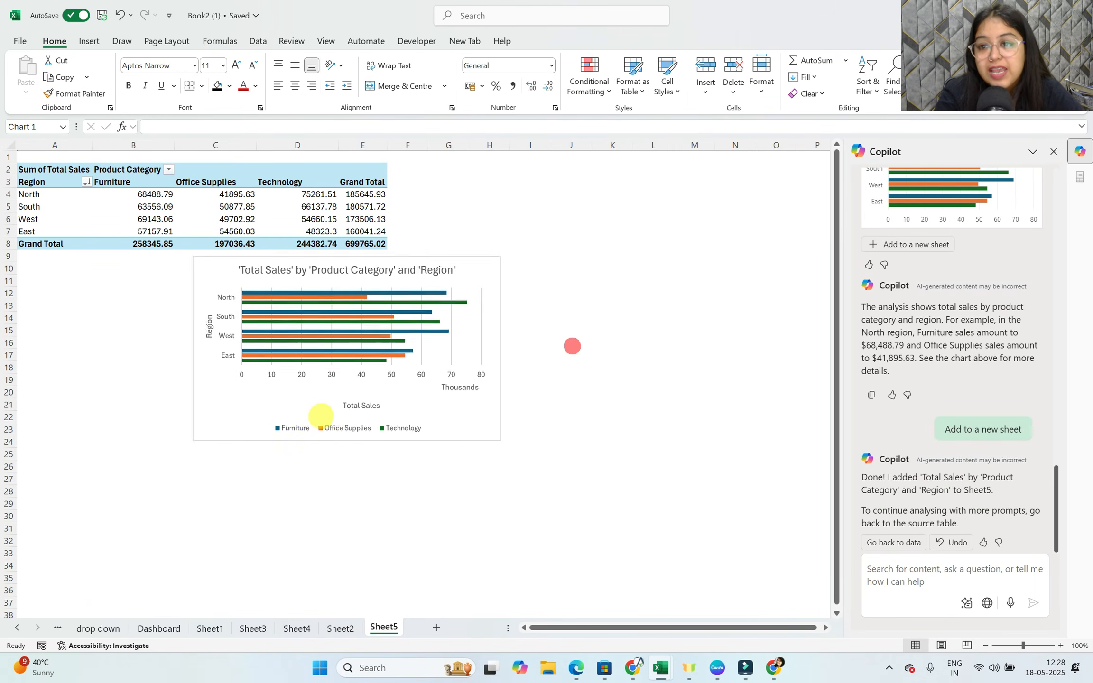
# Move the product category and region chart below its PivotTable on Sheet5 and enlarge it.
pyautogui.moveTo(321, 416); pyautogui.dragTo(230, 456)
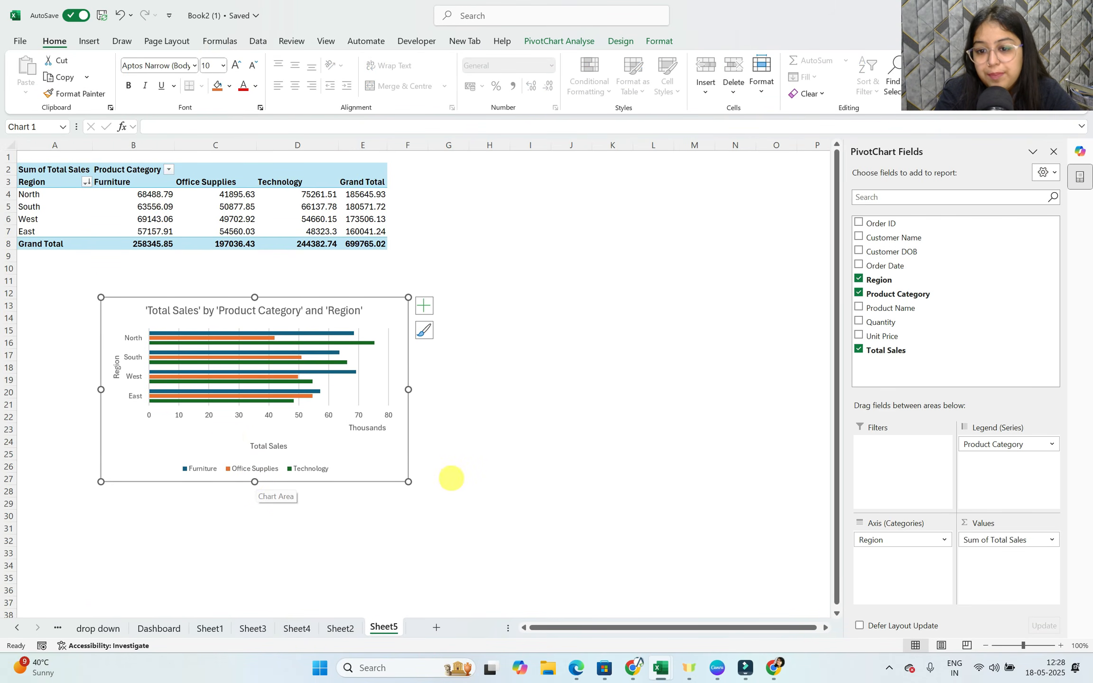
pyautogui.moveTo(408, 481); pyautogui.dragTo(652, 588)
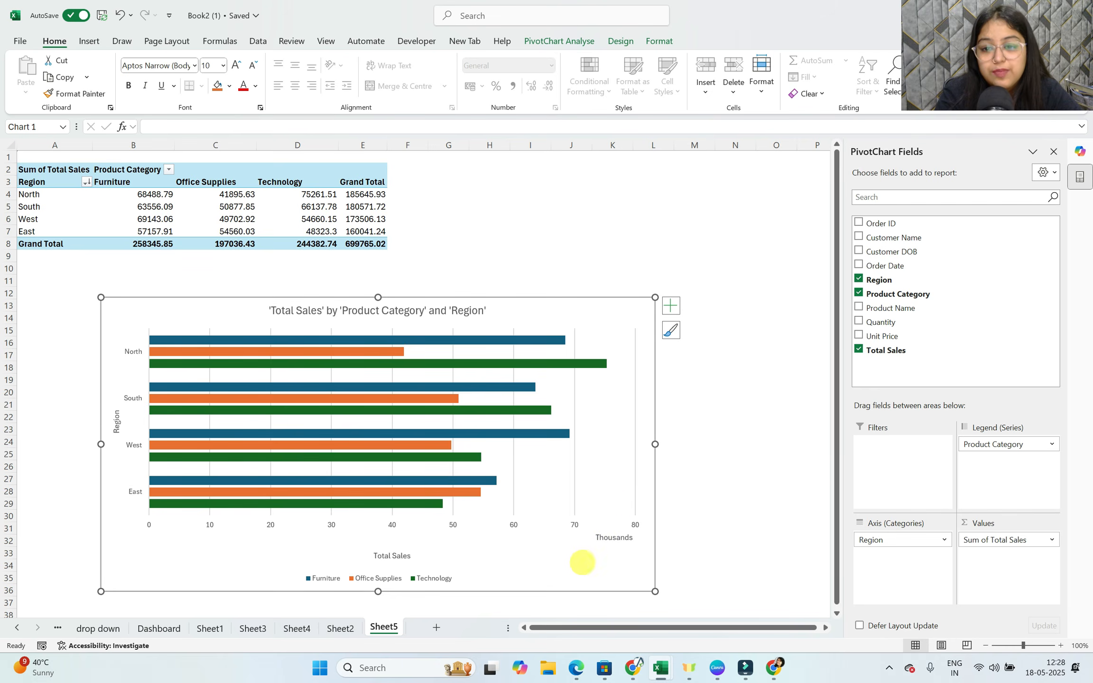
pyautogui.moveTo(552, 590); pyautogui.dragTo(625, 585)
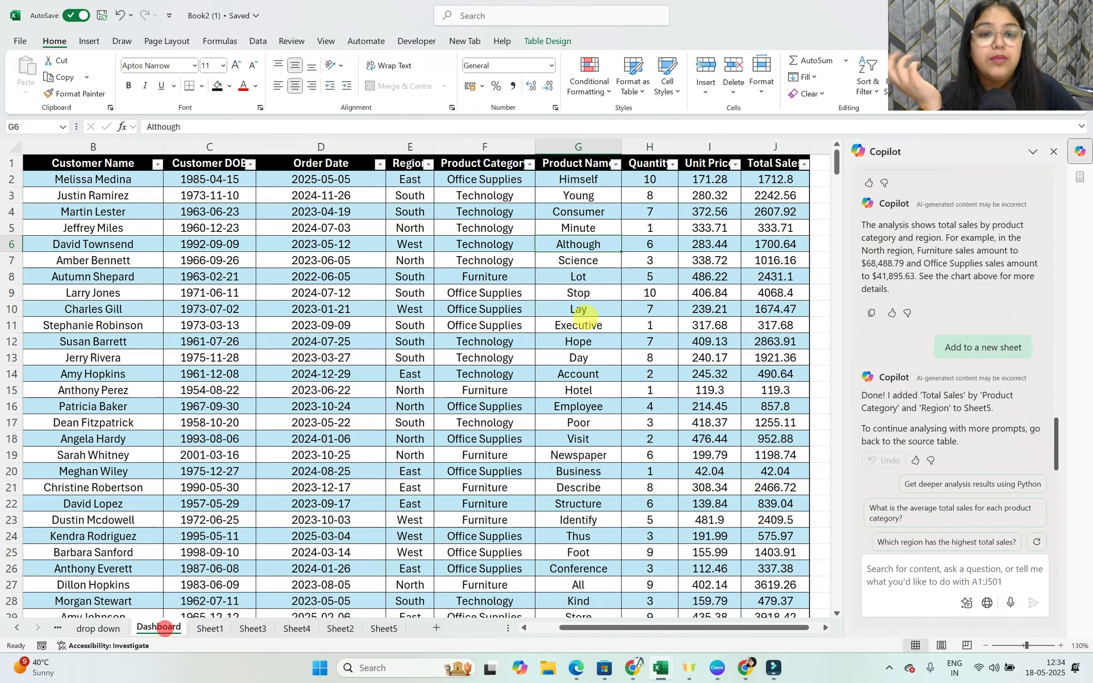
# Close Copilot on the Dashboard sheet and run Analyse Data on the sales table.
pyautogui.click(540, 351)
pyautogui.click(1052, 152)
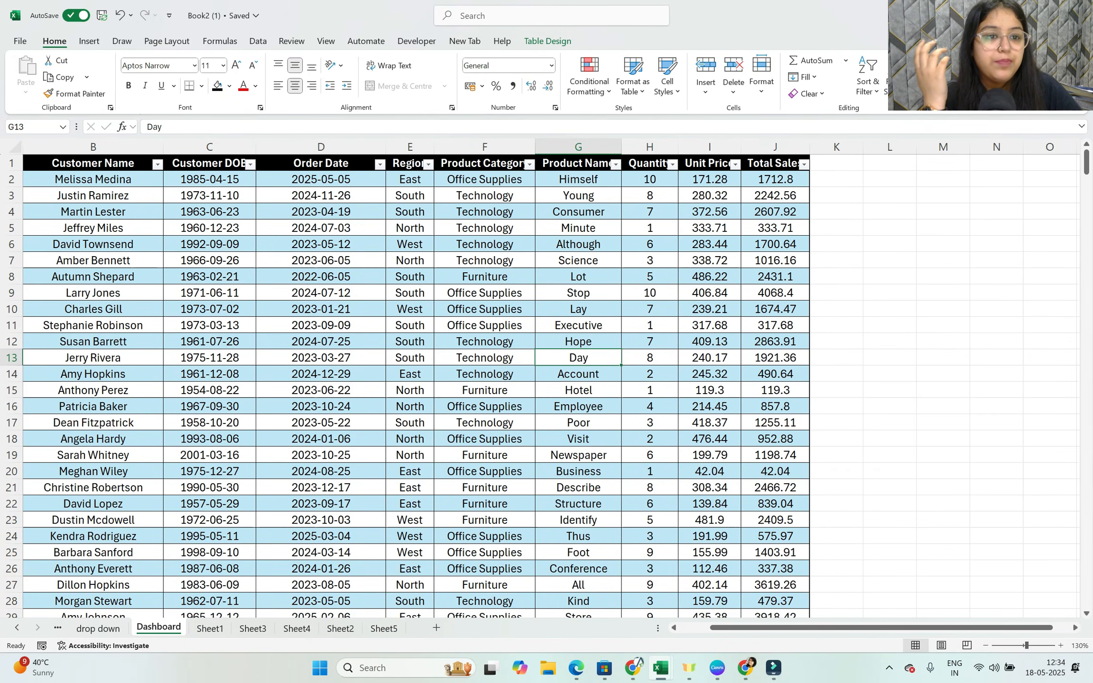
pyautogui.click(978, 76)
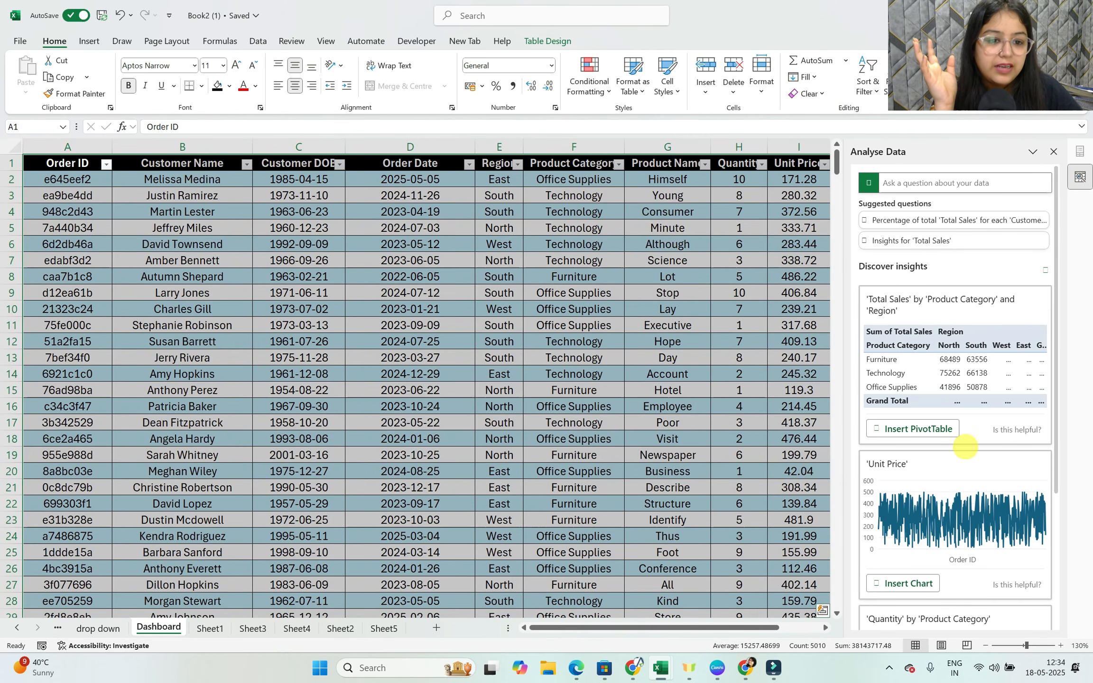
# Review the first insights that Analyse Data suggests for the sales table and expand the list to all results.
pyautogui.scroll(-6, 963, 398)
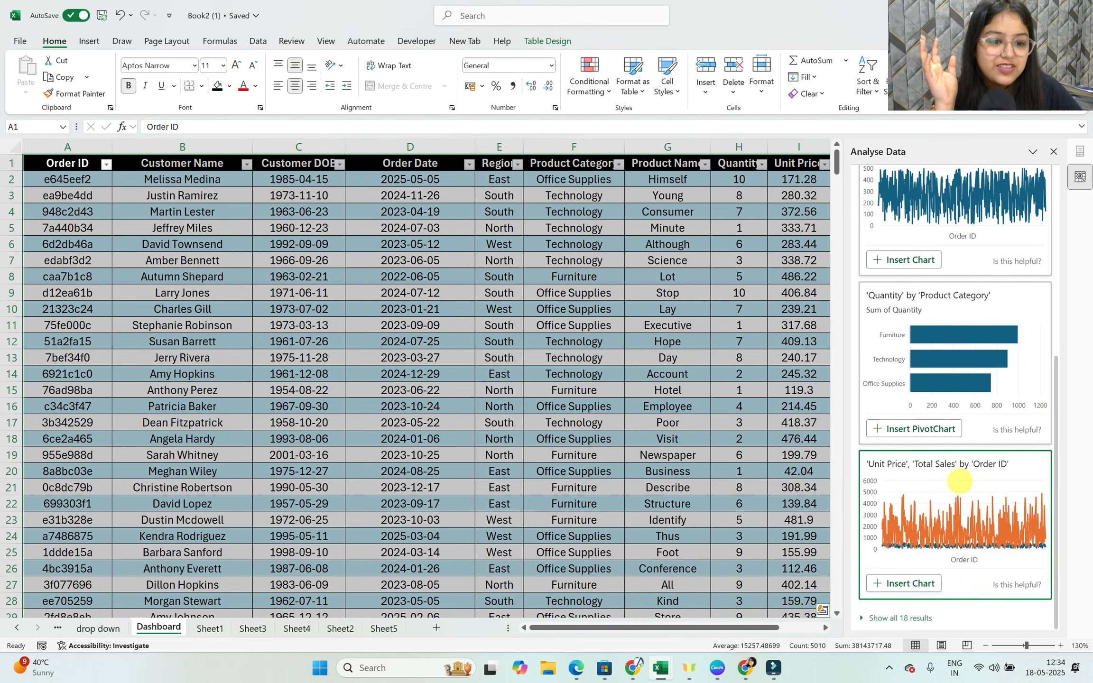
pyautogui.scroll(4, 957, 469)
pyautogui.scroll(3, 959, 427)
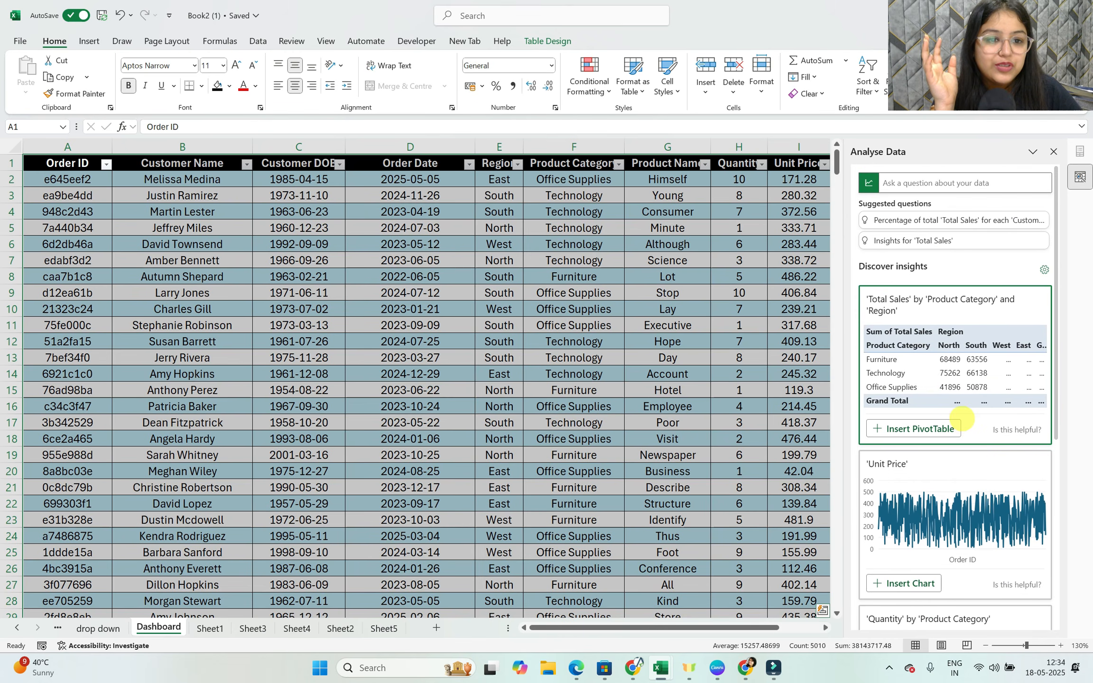
pyautogui.scroll(-6, 961, 498)
pyautogui.scroll(-1, 961, 498)
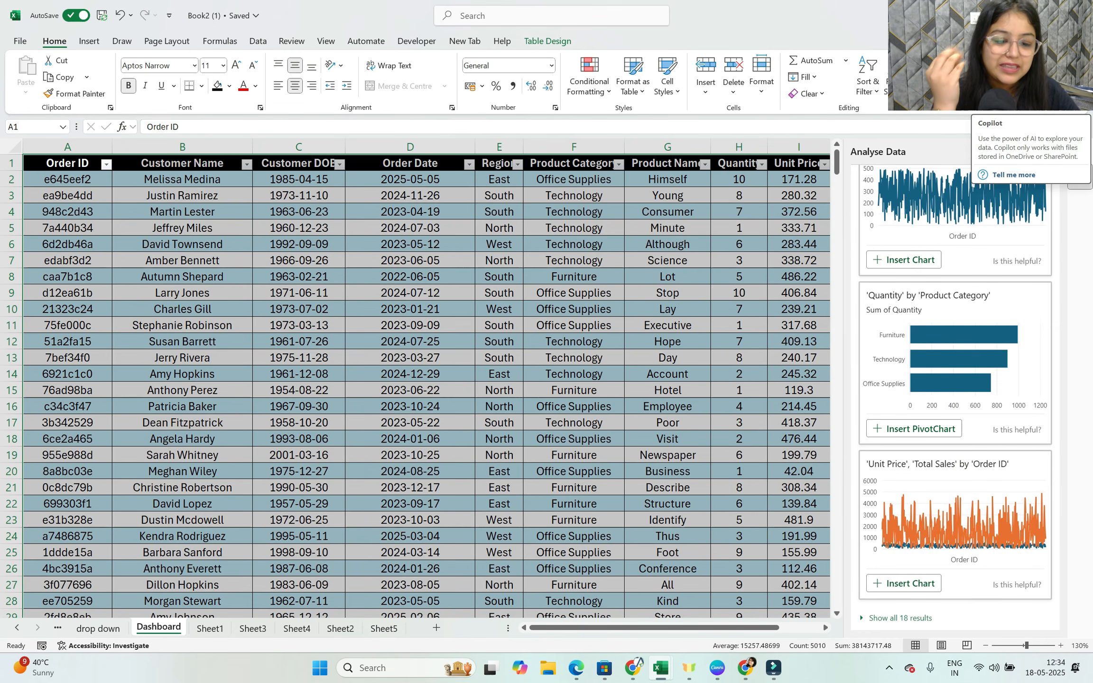
pyautogui.click(926, 616)
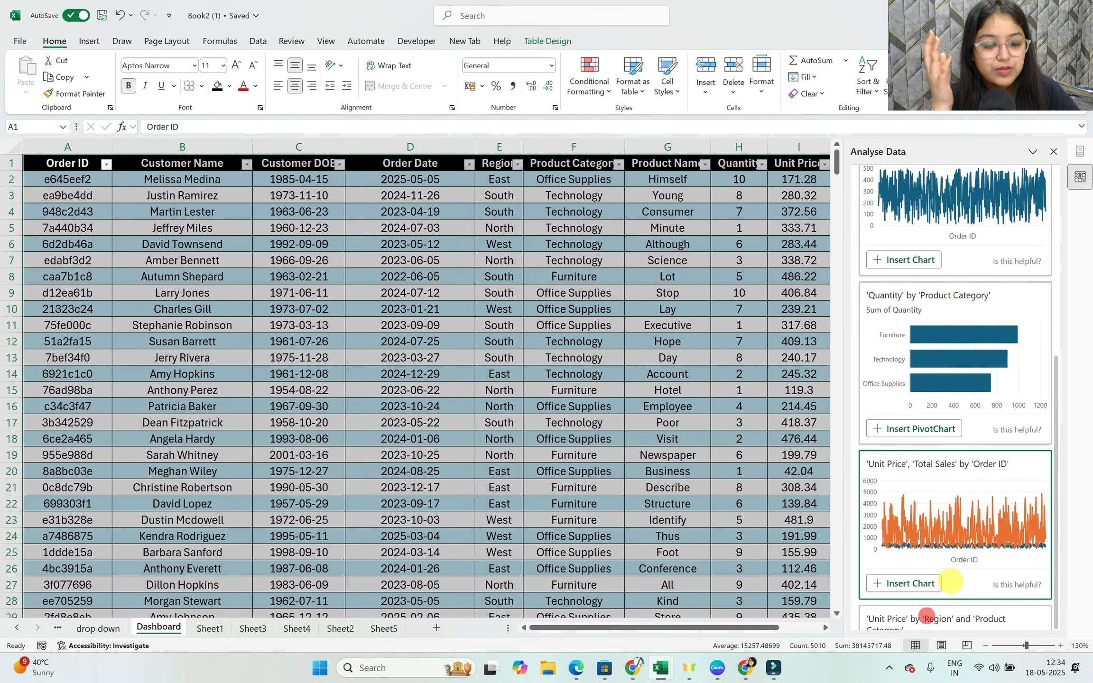
# Examine the full list of Analyse Data insights, including the frequency, outlier, maximum and field-correlation charts.
pyautogui.scroll(-15, 950, 581)
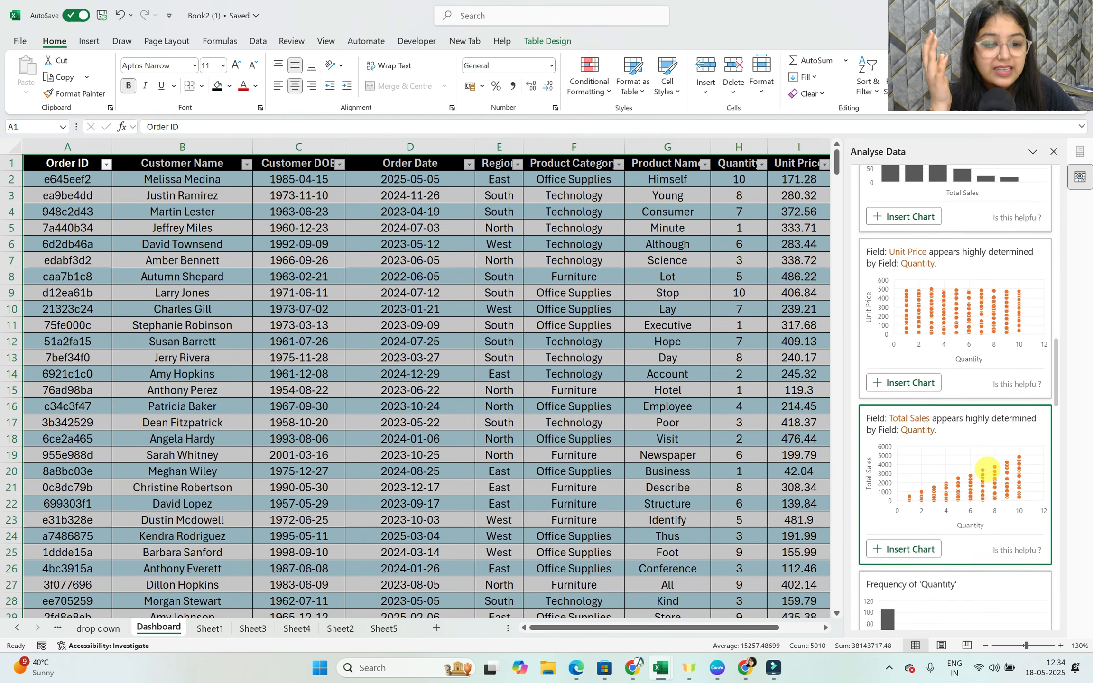
pyautogui.scroll(-10, 987, 469)
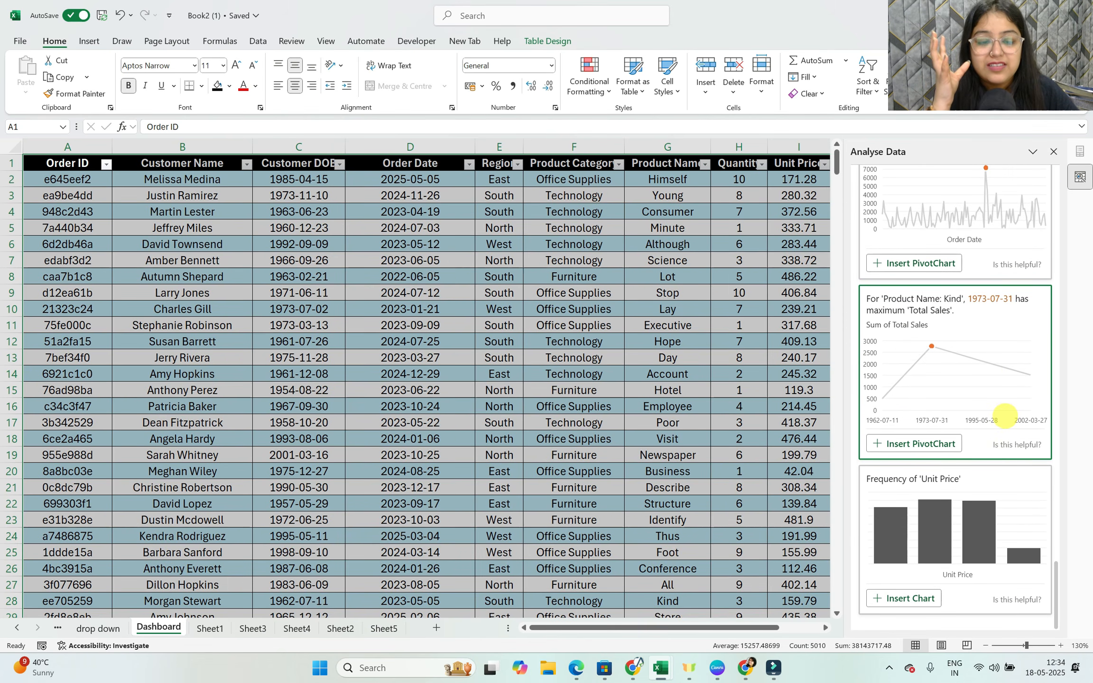
pyautogui.scroll(5, 1005, 402)
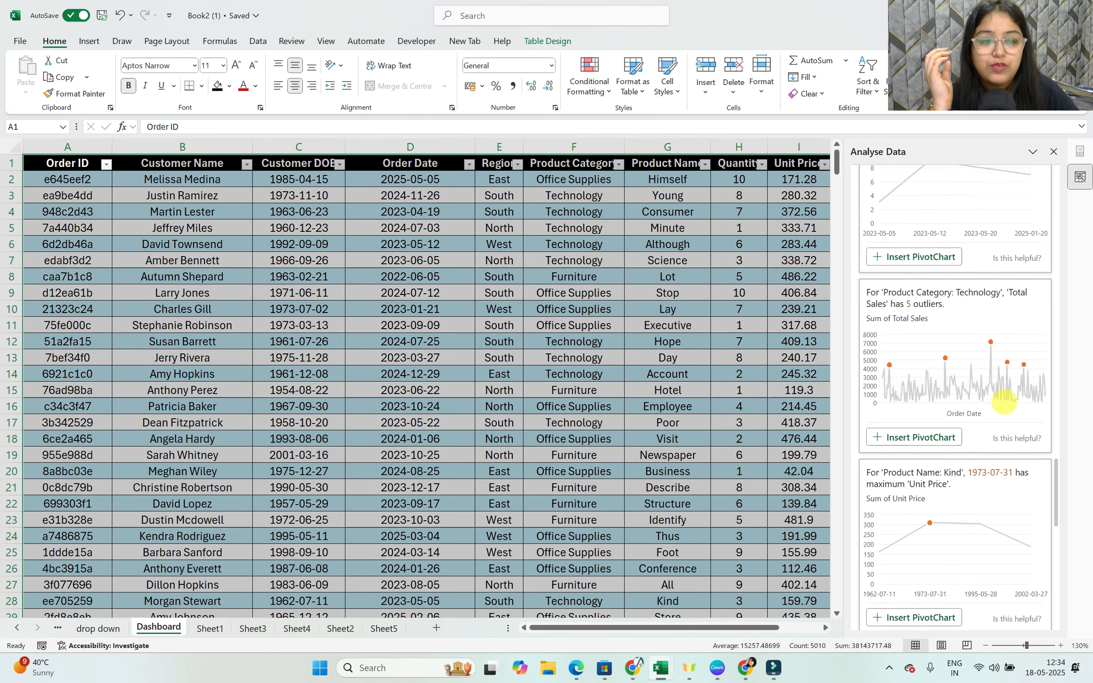
pyautogui.scroll(4, 1004, 401)
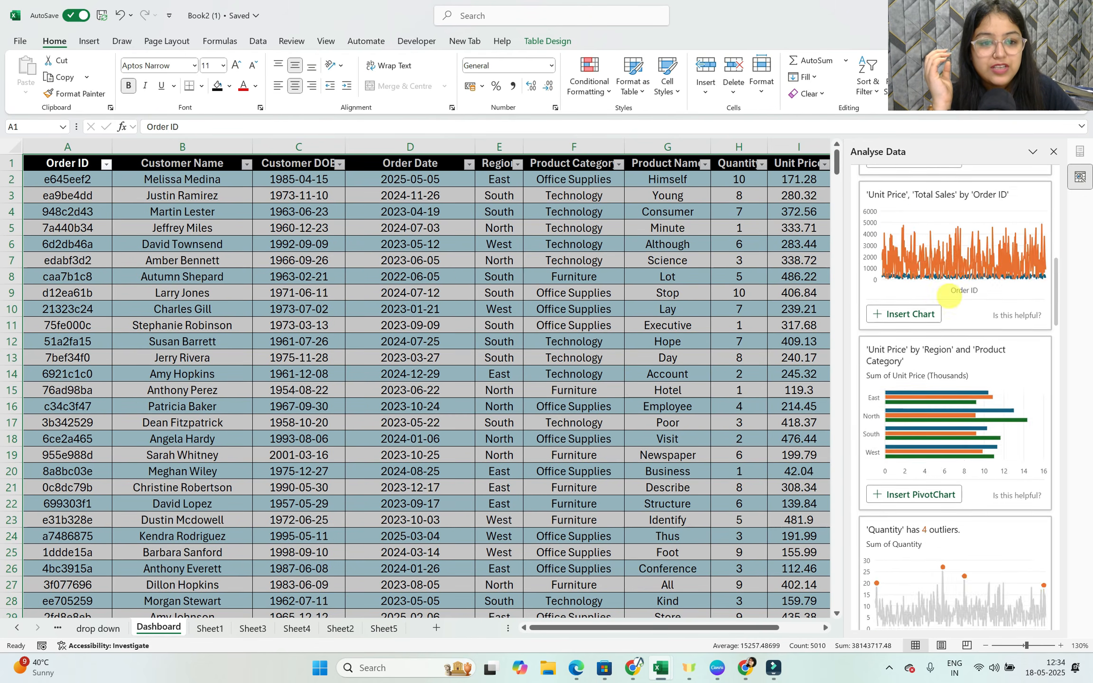
pyautogui.scroll(3, 932, 309)
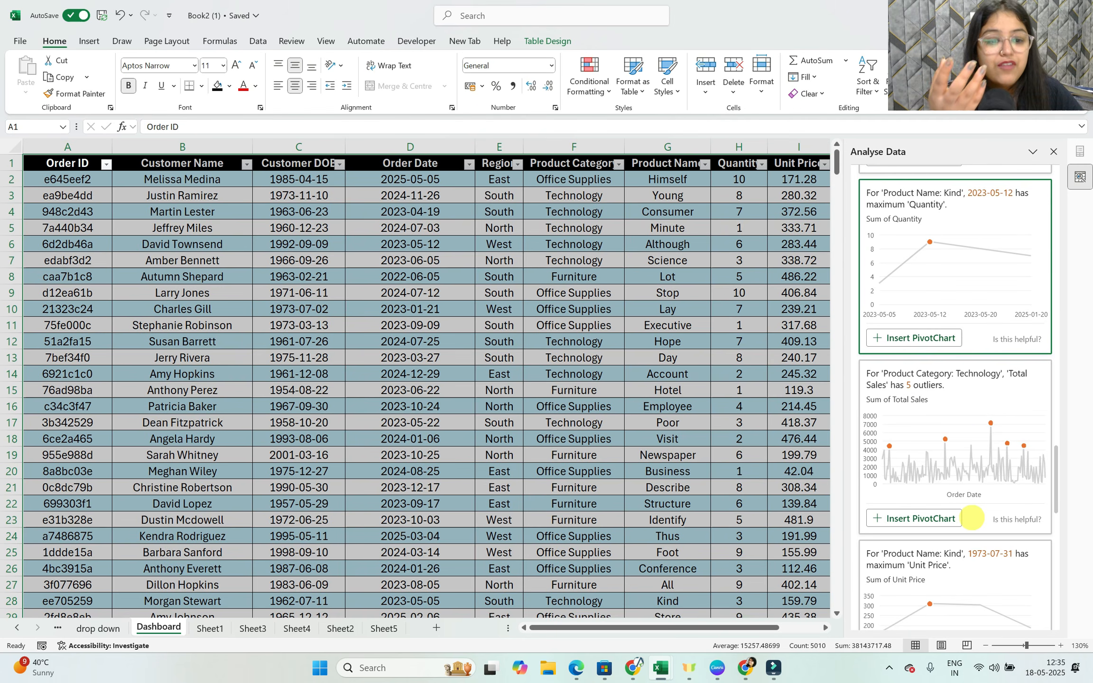
pyautogui.scroll(-5, 964, 527)
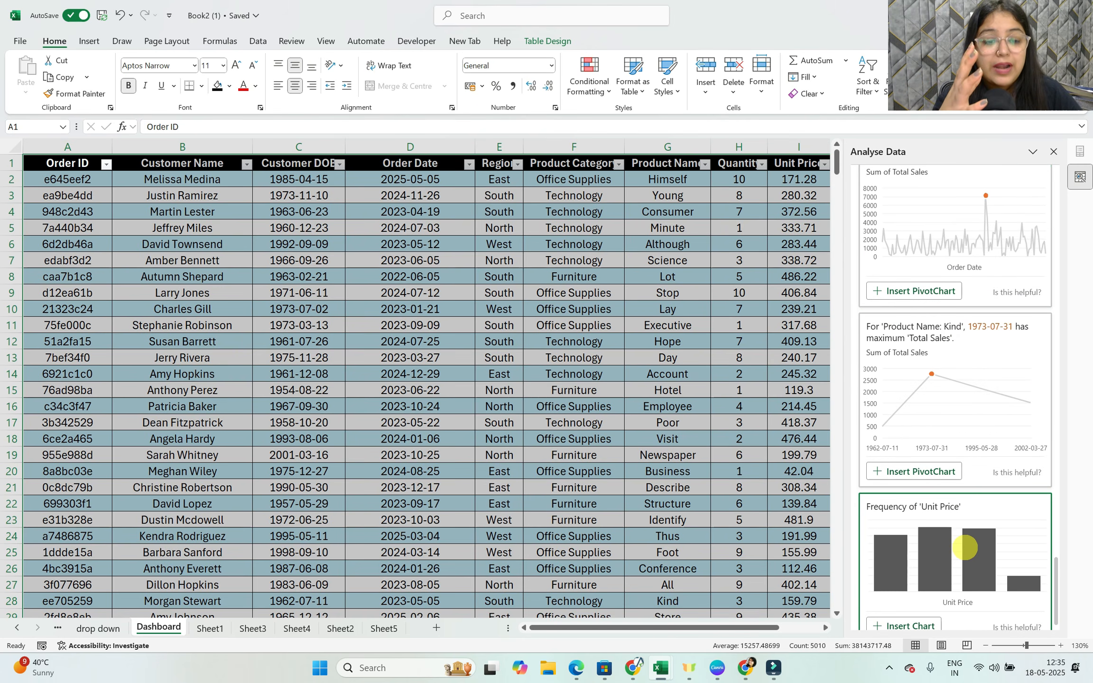
pyautogui.scroll(20, 966, 556)
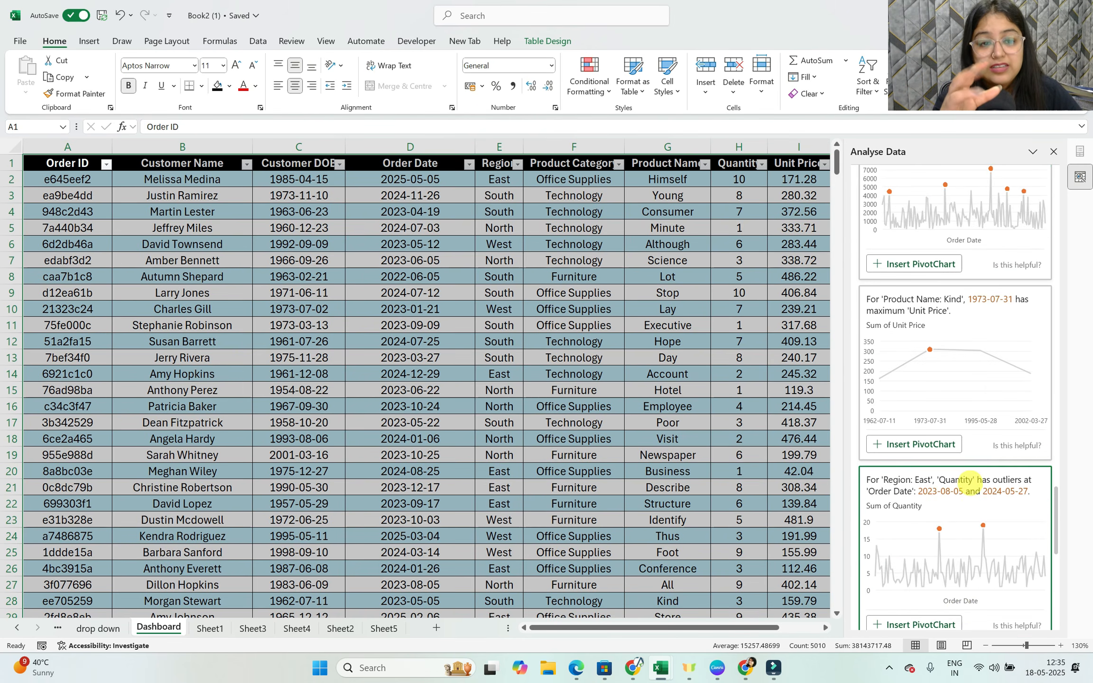
pyautogui.scroll(10, 974, 456)
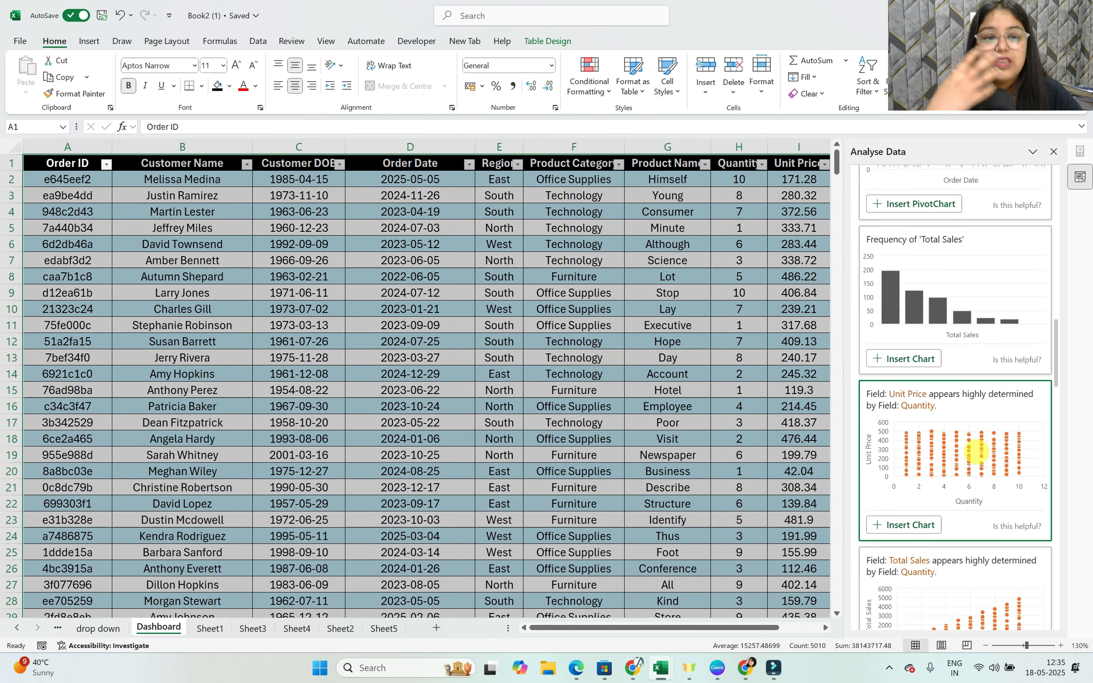
pyautogui.scroll(7, 977, 434)
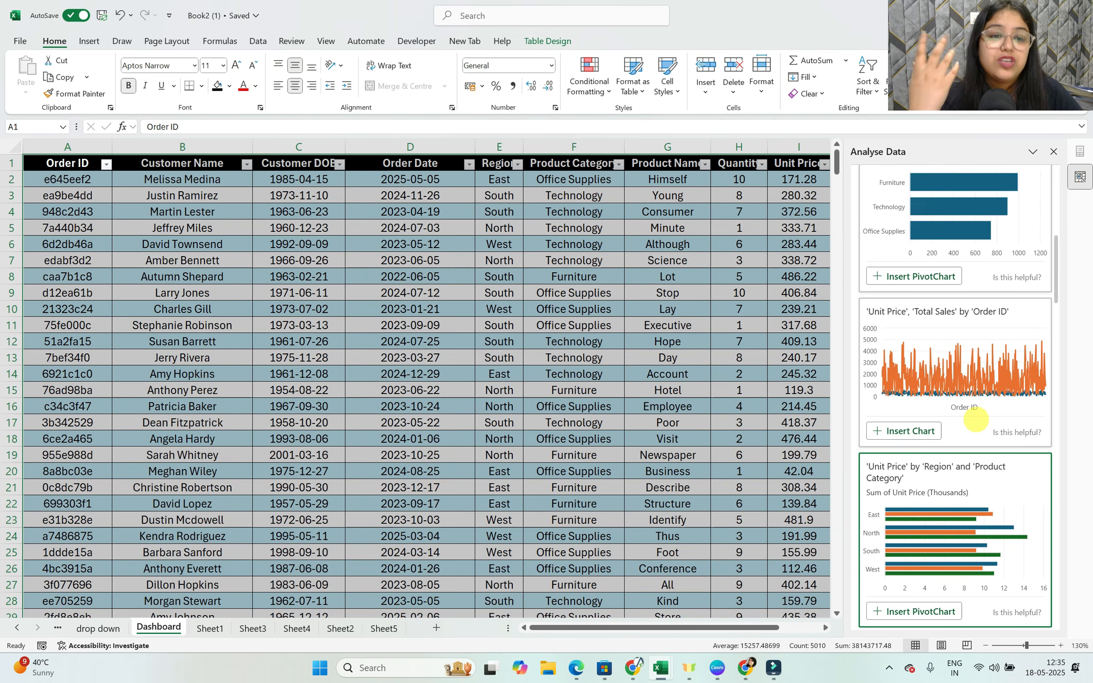
pyautogui.scroll(8, 960, 365)
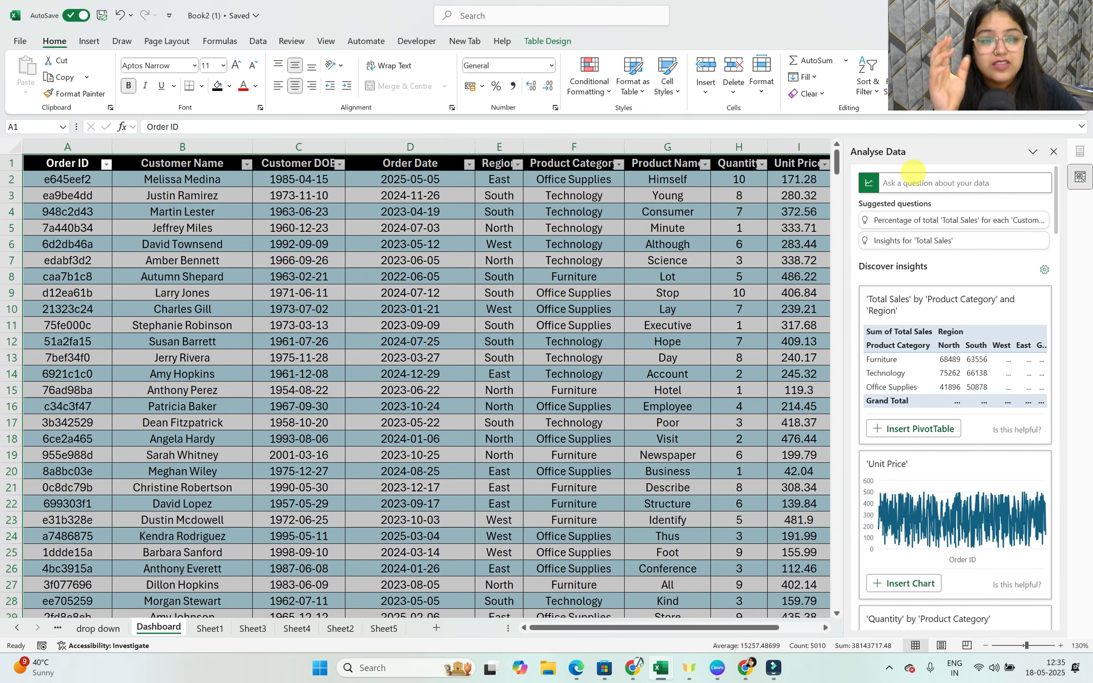
# Ask Analyse Data the suggested question "Distribution of 'Order ID' by 'Product Name'" and clear it after viewing the answer.
pyautogui.click(913, 182)
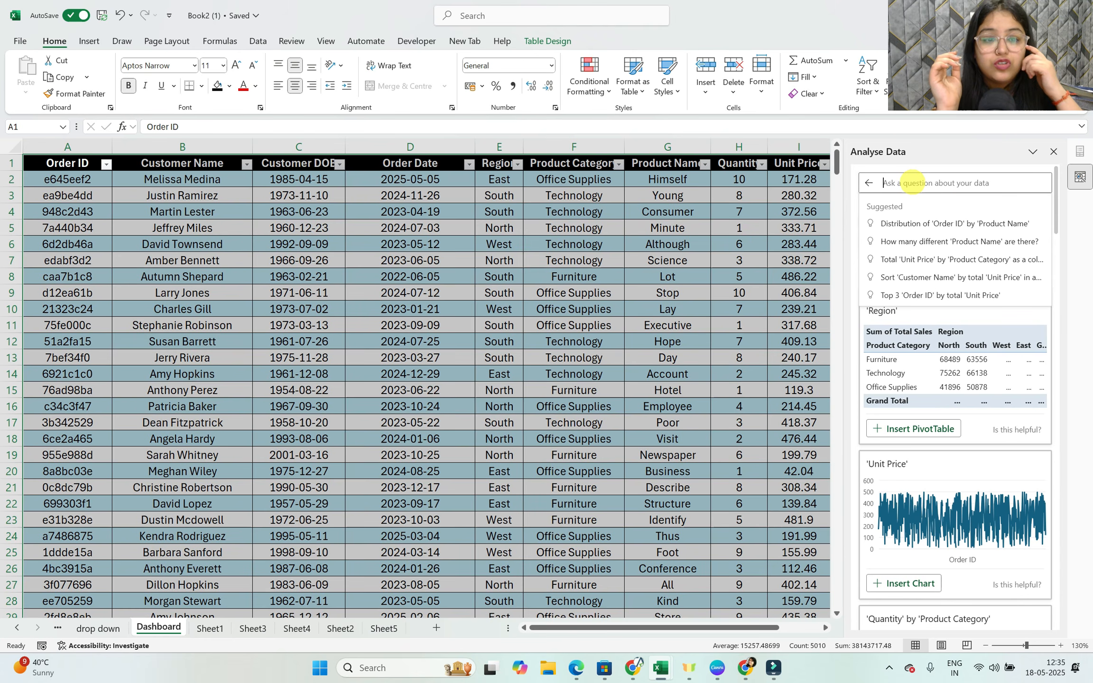
pyautogui.click(942, 223)
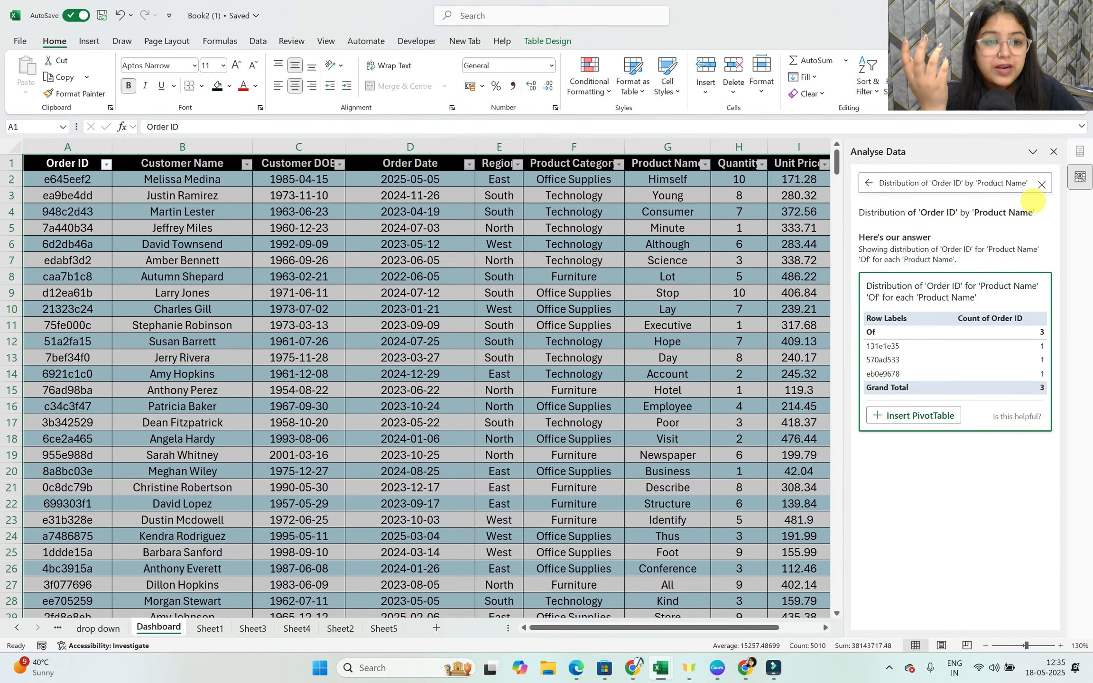
pyautogui.click(1042, 184)
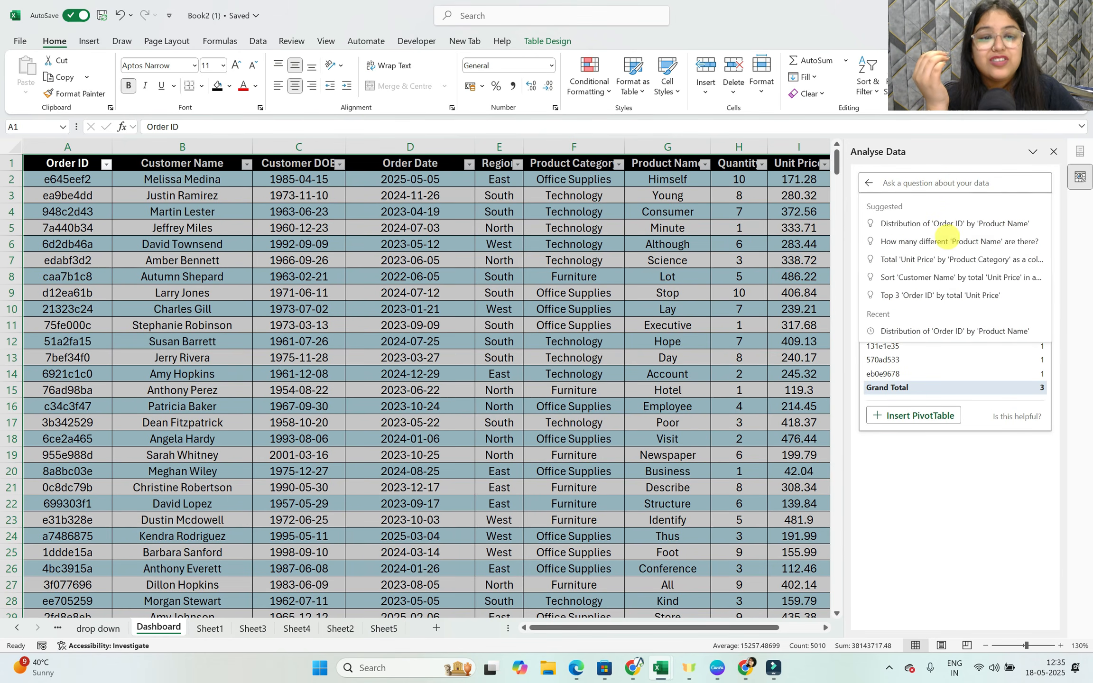
# Ask Analyse Data for "Top 3 'Order ID' by total 'Unit Price'", clear the question and close Analyse Data.
pyautogui.click(952, 295)
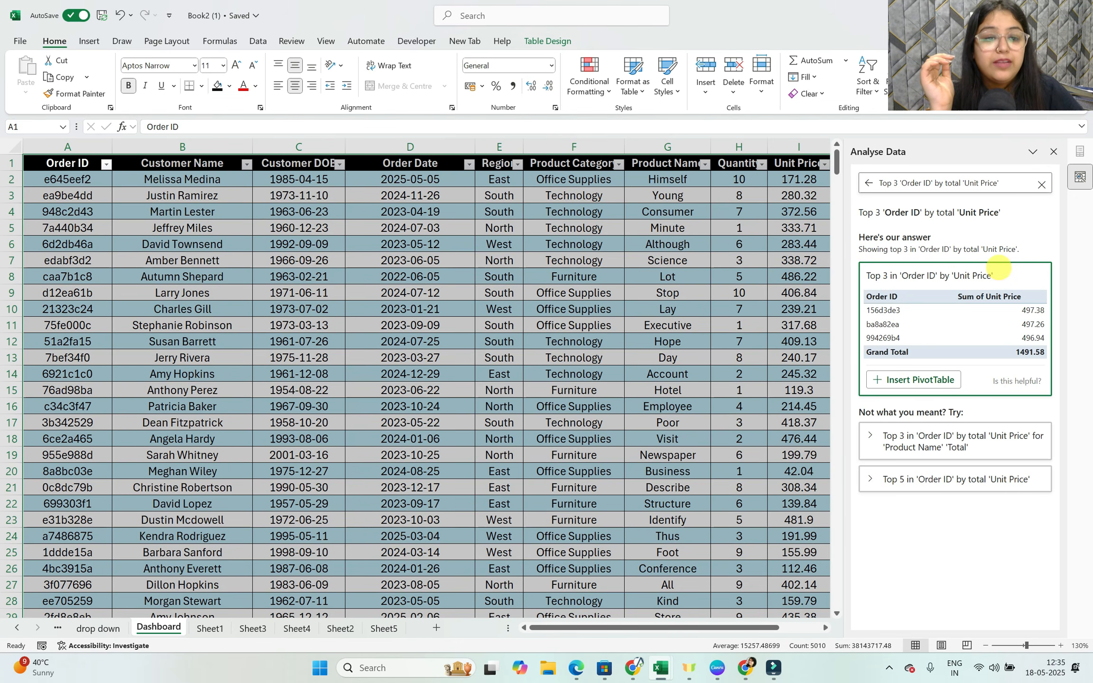
pyautogui.click(1041, 185)
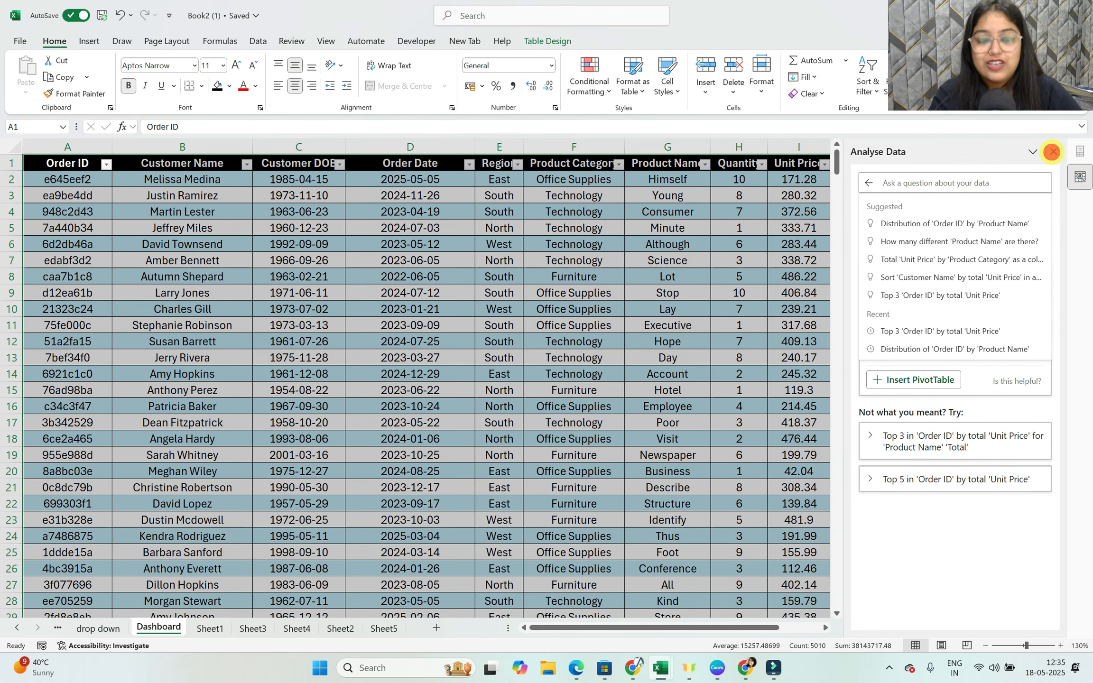
pyautogui.click(1052, 152)
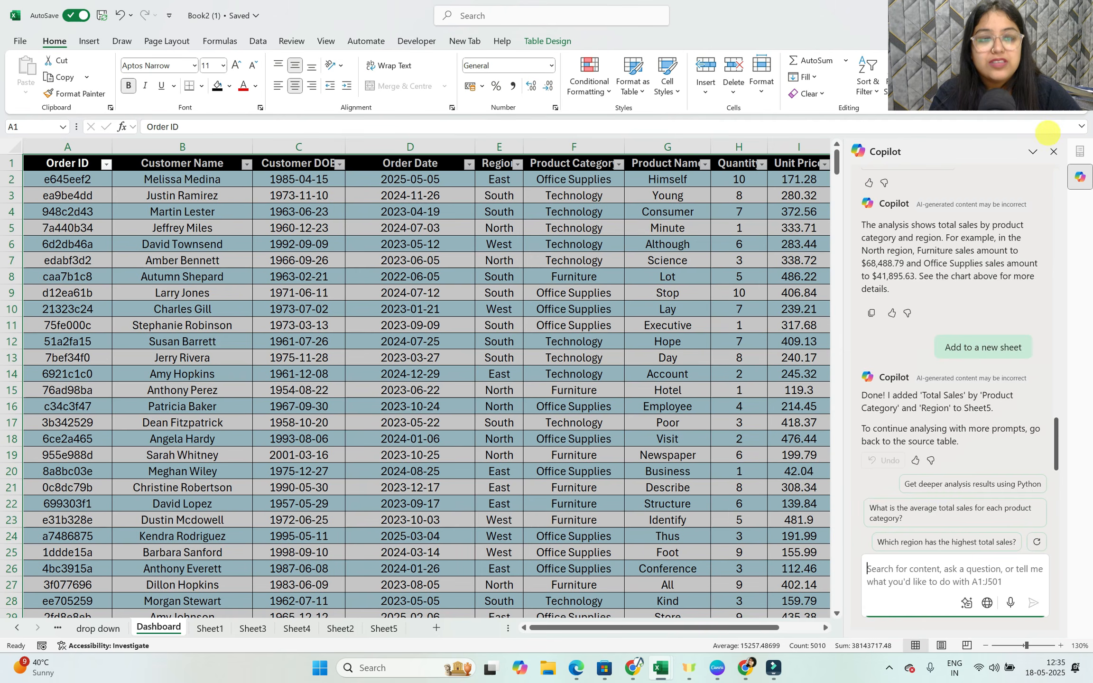
# Send Copilot the prompt "Create a complete dashboard using different kind of insights" for the sales table.
pyautogui.click(880, 587)
pyautogui.write('C')
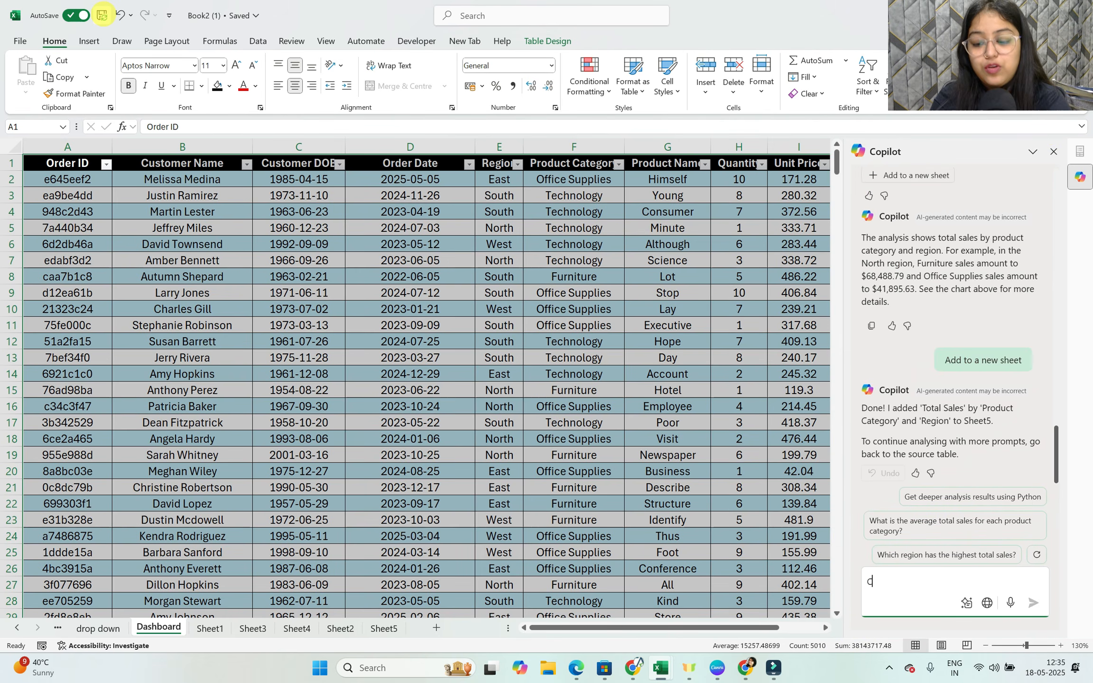
pyautogui.write('reate a dashboa')
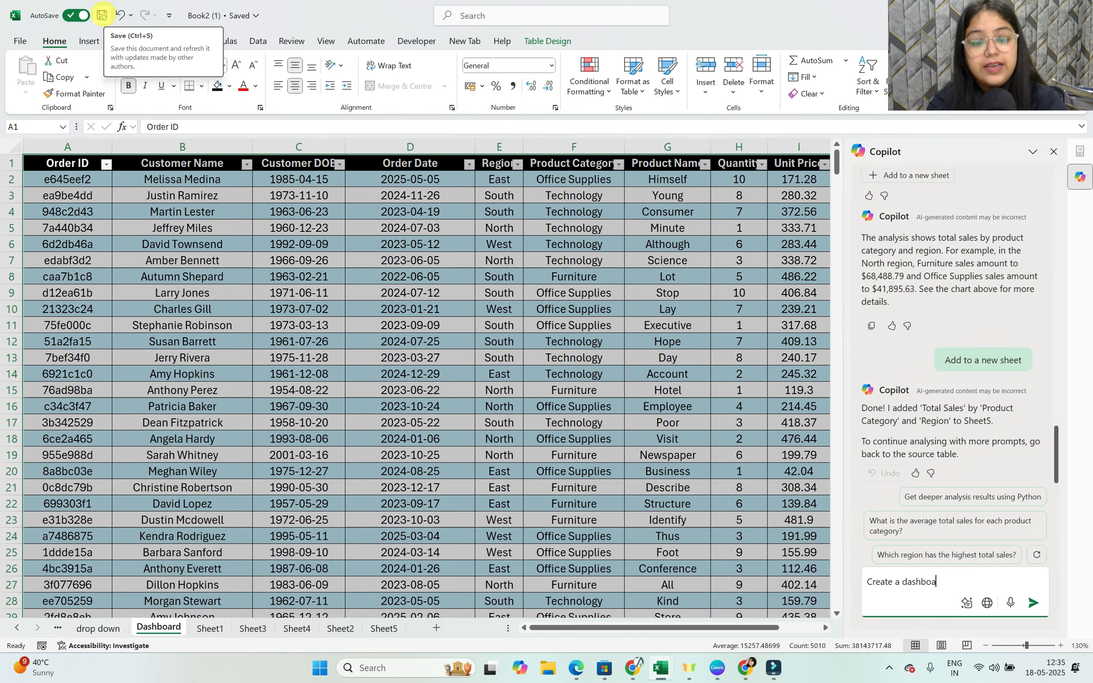
pyautogui.press('BackSpace')
pyautogui.press('BackSpace')
pyautogui.press('BackSpace')
pyautogui.press('BackSpace')
pyautogui.press('BackSpace')
pyautogui.press('BackSpace')
pyautogui.press('BackSpace')
pyautogui.write('complete dashbo')
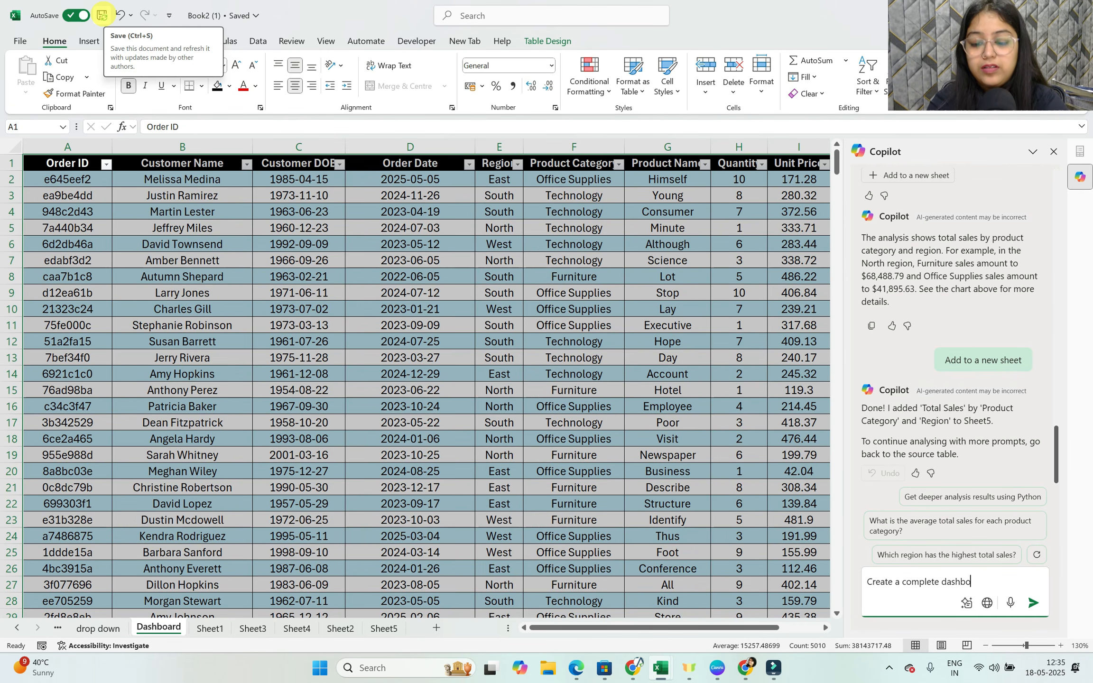
pyautogui.write('ard using d')
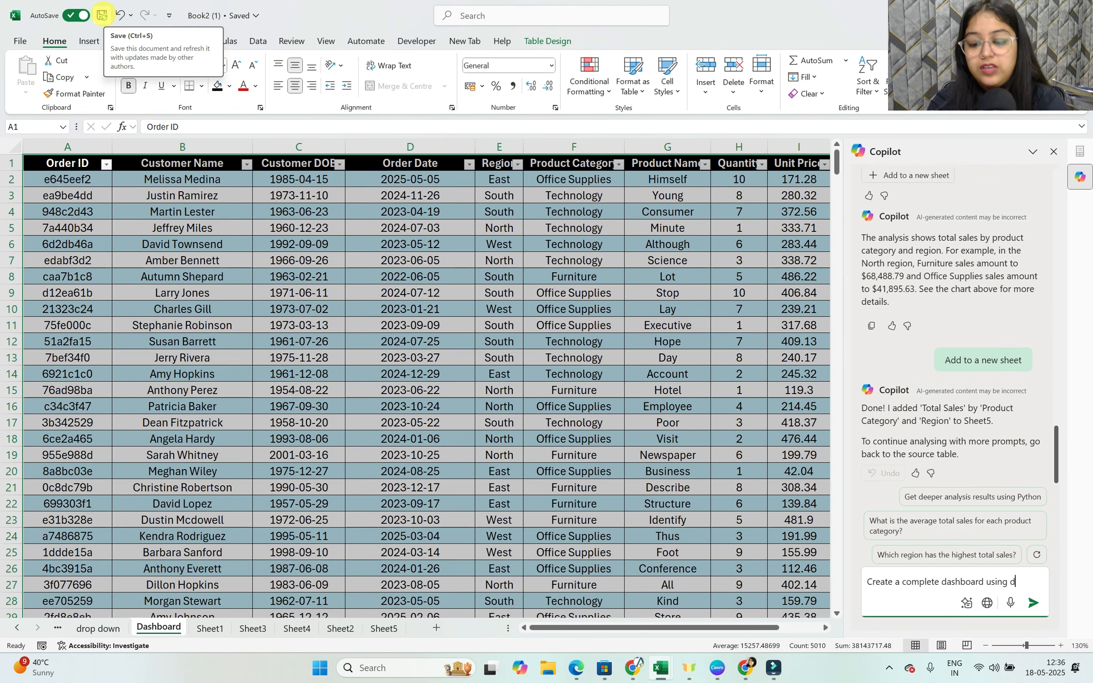
pyautogui.write('ifferent kind of insights')
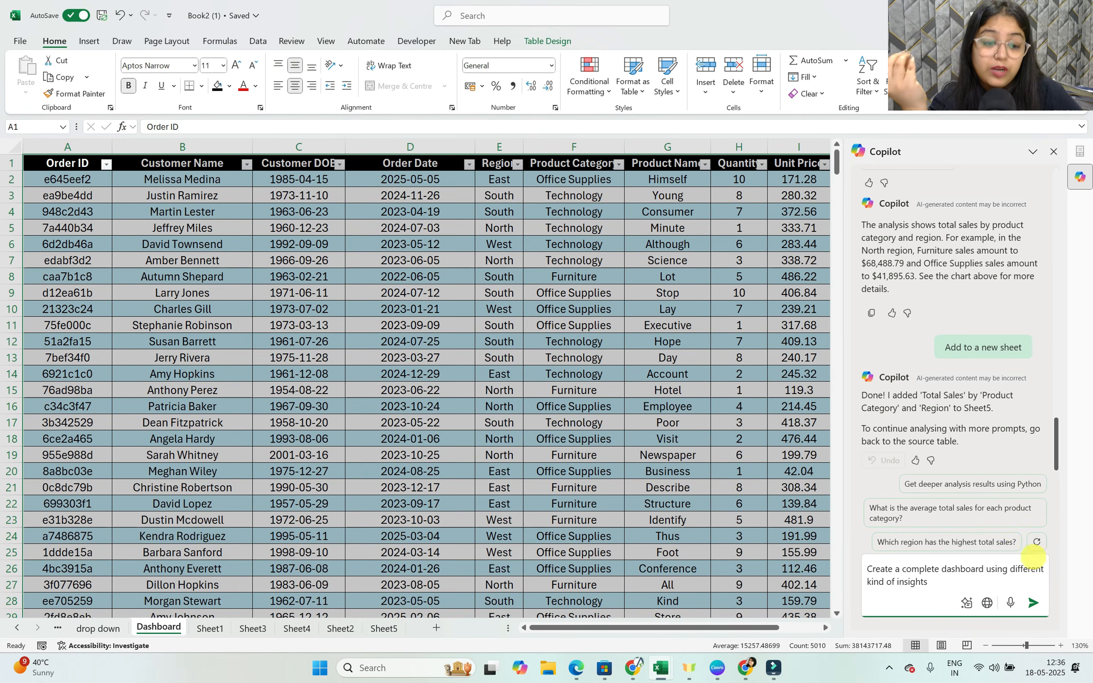
pyautogui.click(1033, 603)
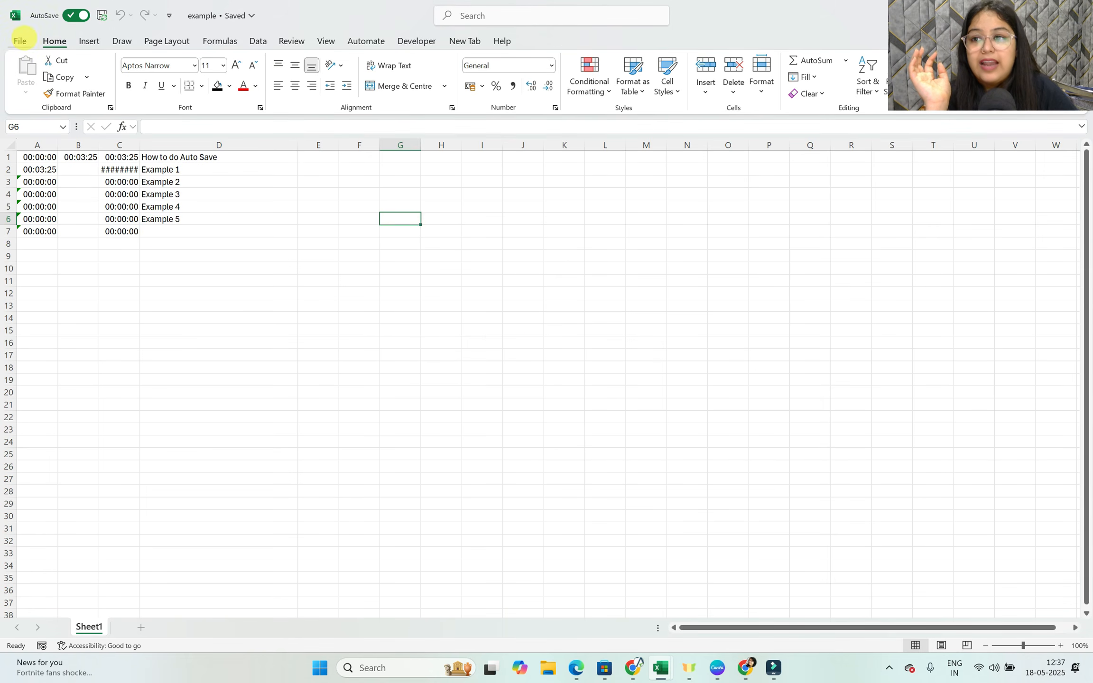
# Reopen the recent workbook Book2 (1) and ask Copilot to "create a complete dashboard using different kind of insights".
pyautogui.click(22, 40)
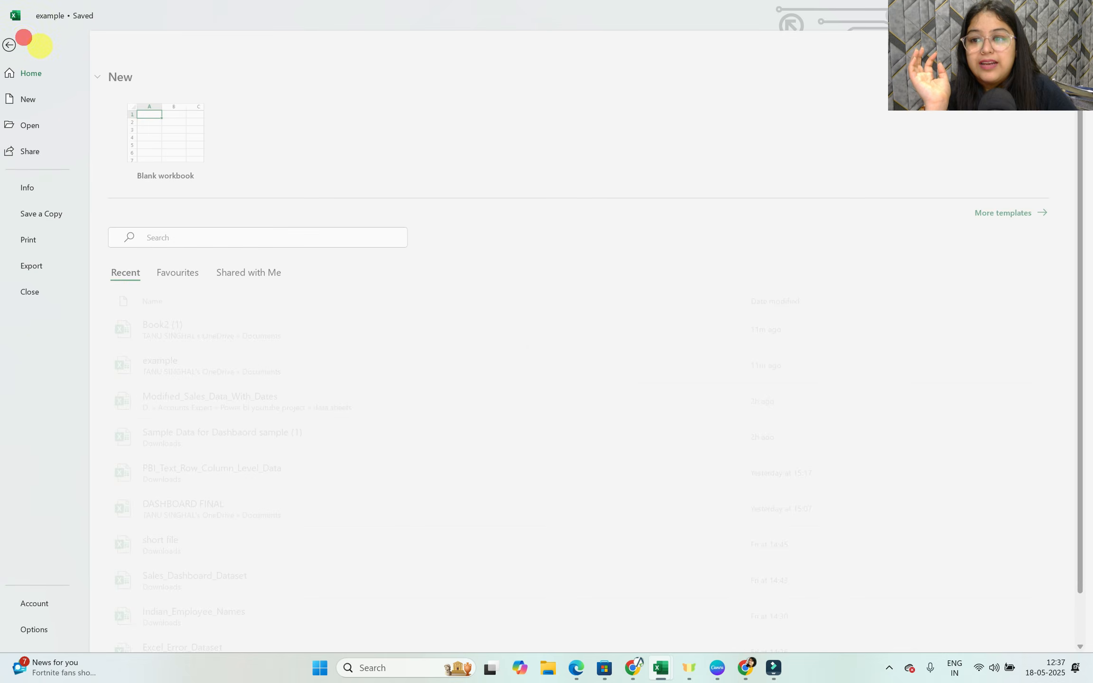
pyautogui.click(203, 332)
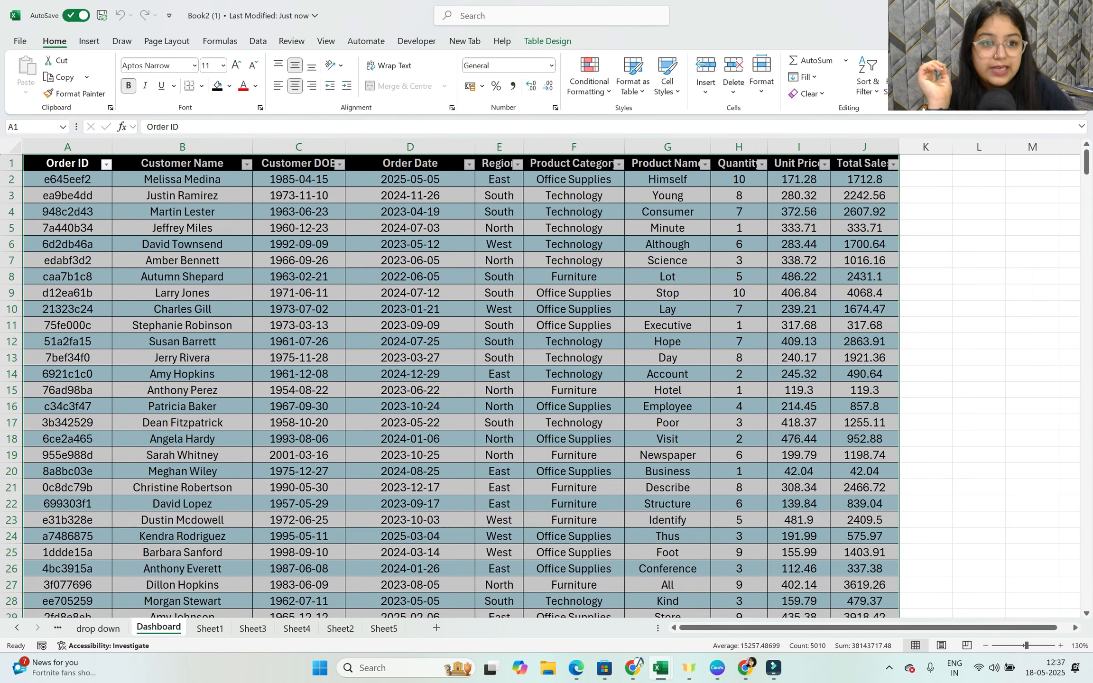
pyautogui.click(910, 574)
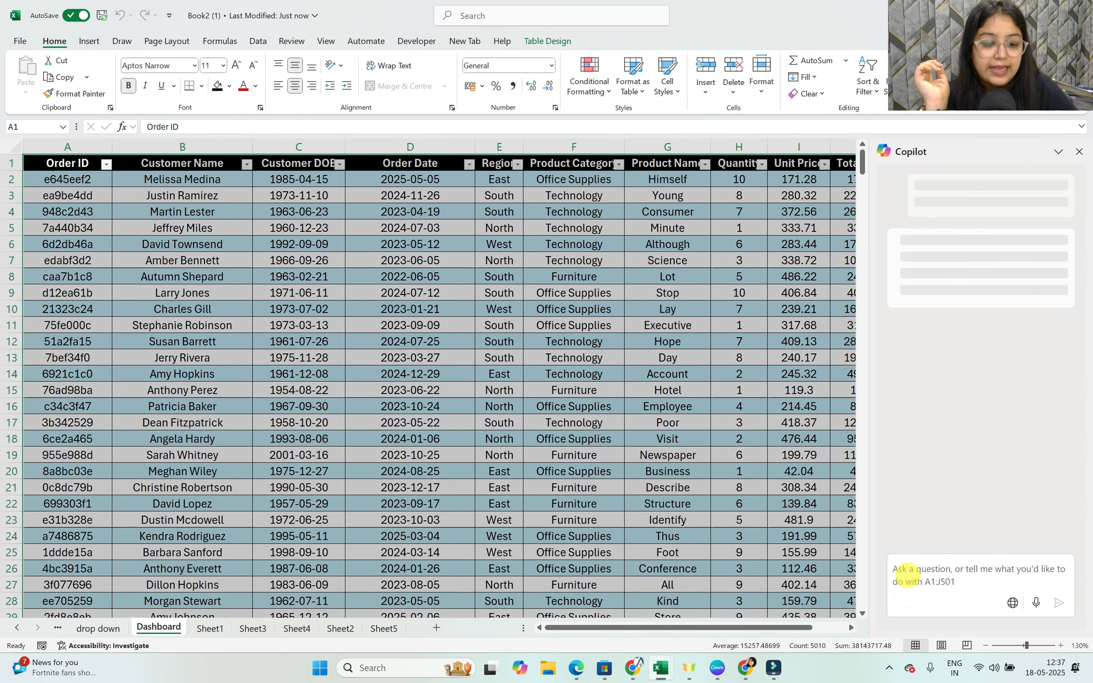
pyautogui.write('create a co')
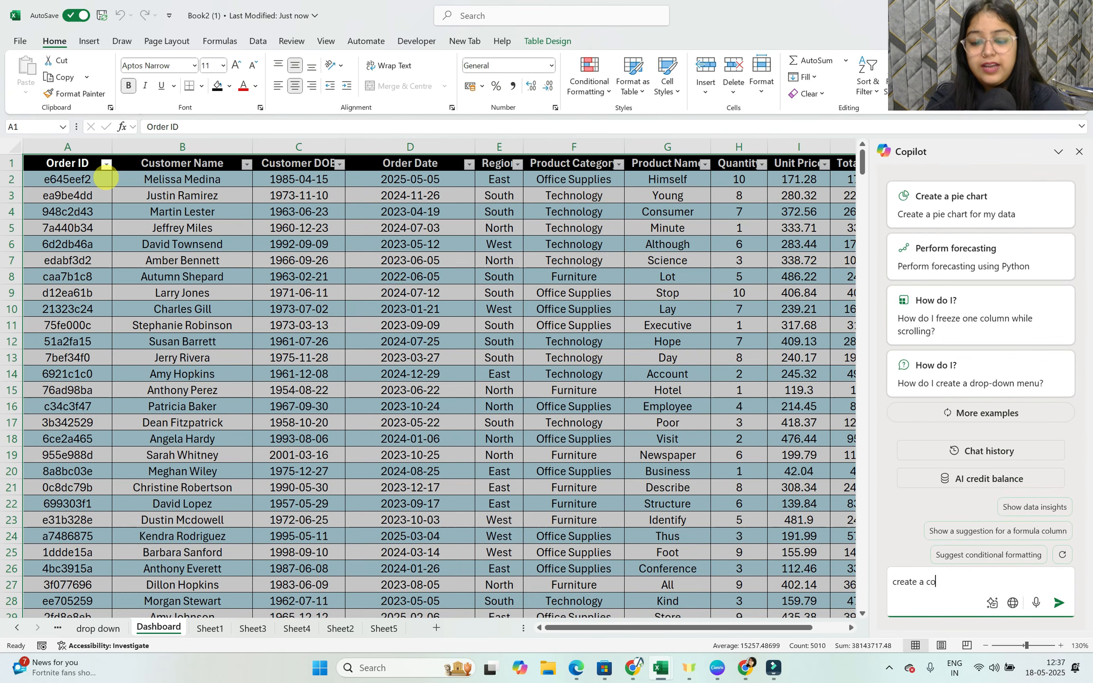
pyautogui.write('mplete dash')
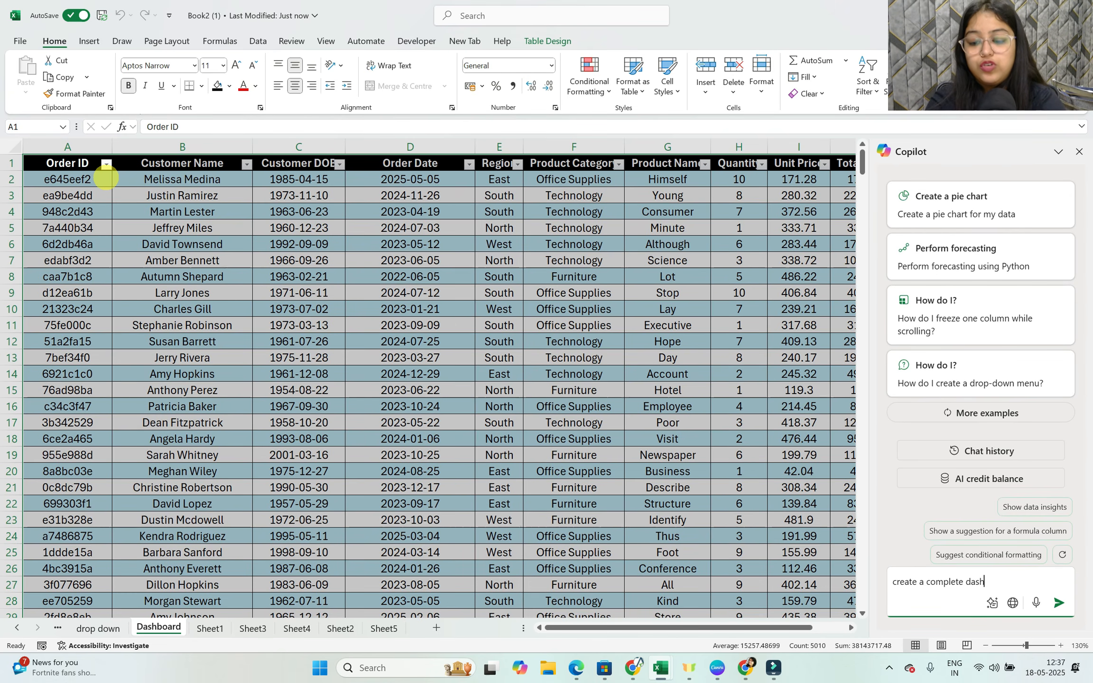
pyautogui.write('board using different kind of insights')
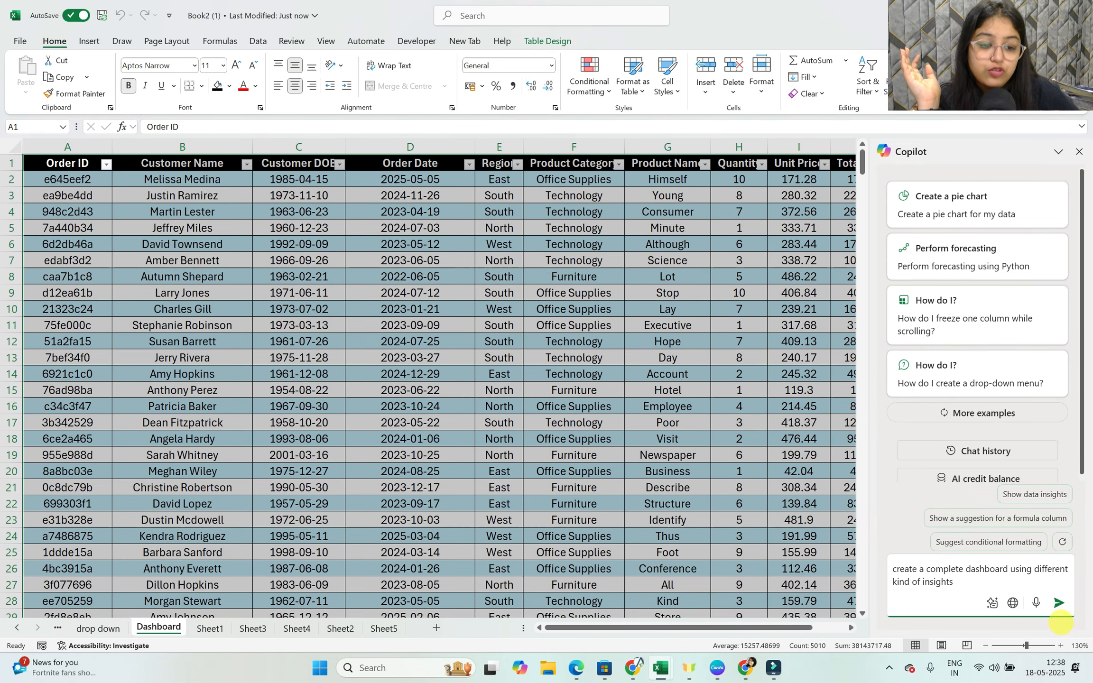
pyautogui.click(1058, 603)
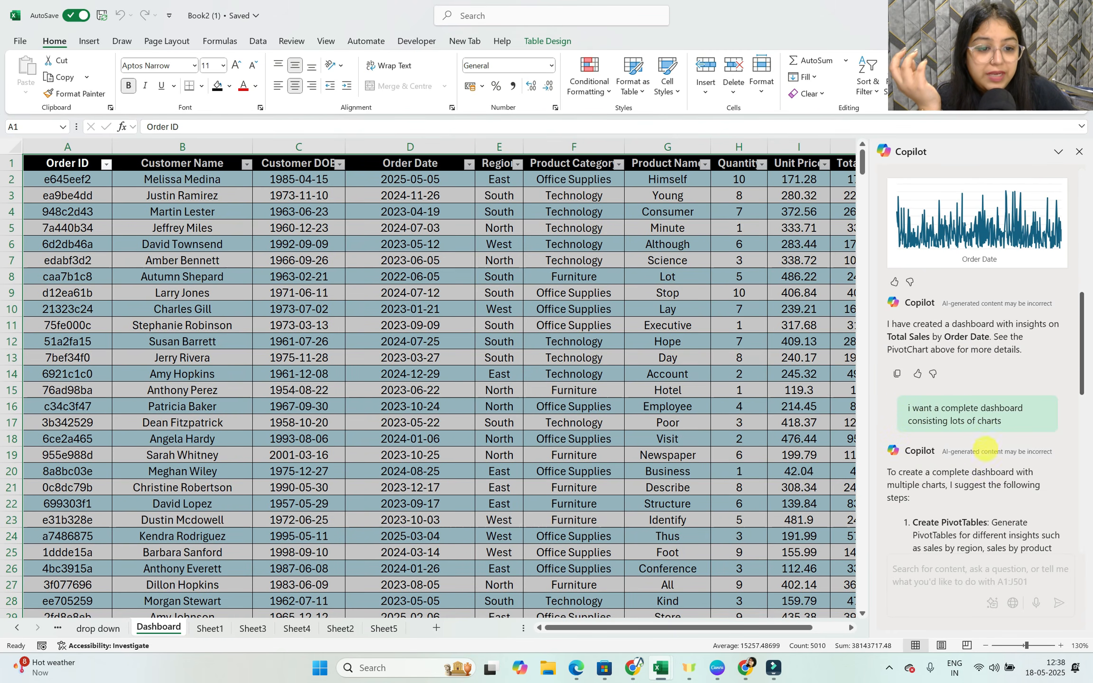
# Read Copilot's suggested steps and example insights for building a complete dashboard with multiple charts.
pyautogui.scroll(-10, 962, 470)
pyautogui.scroll(10, 963, 469)
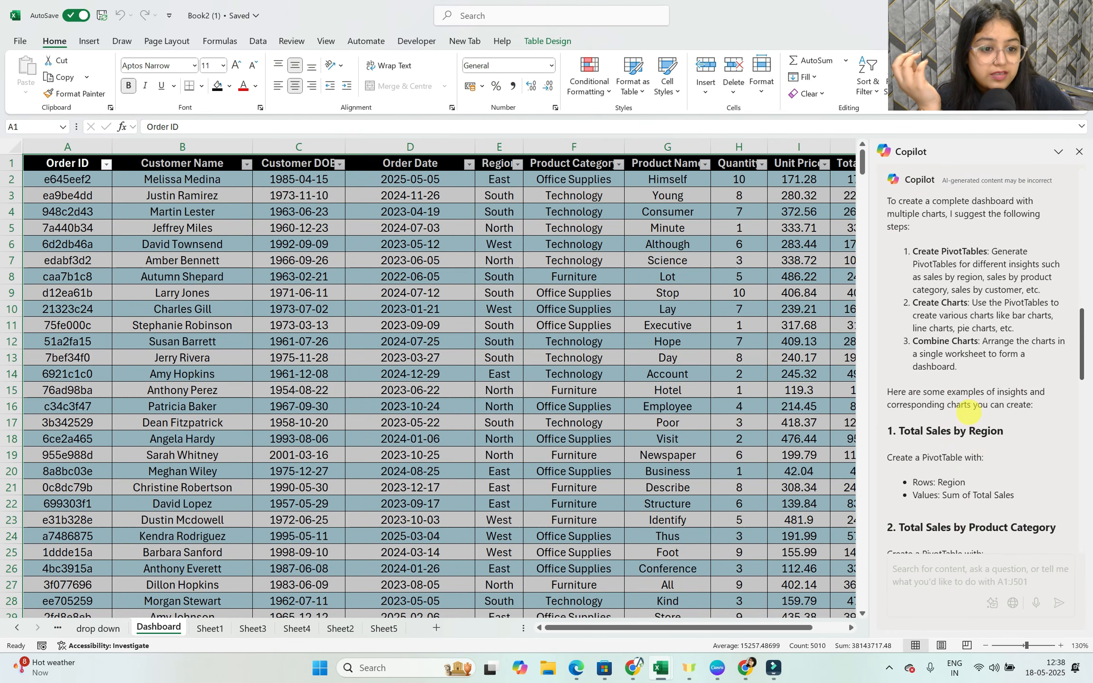
pyautogui.scroll(-10, 967, 413)
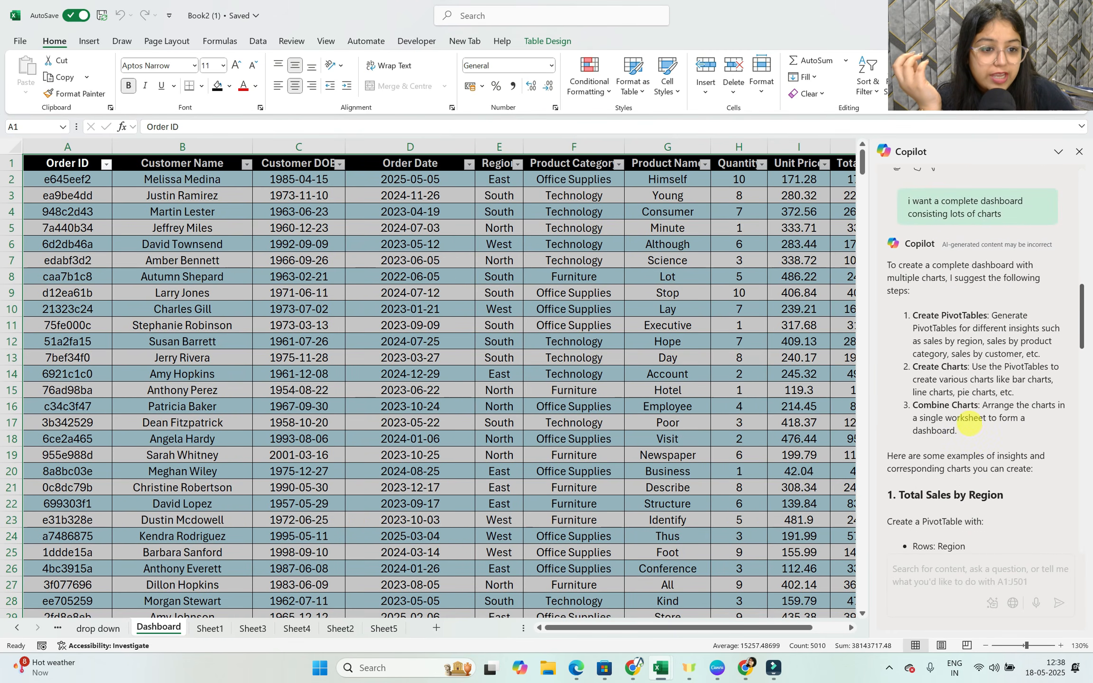
# Review the Copilot conversation, from the example PivotTable formulas and insight suggestions back to the first dashboard prompt and its chart.
pyautogui.scroll(5, 965, 426)
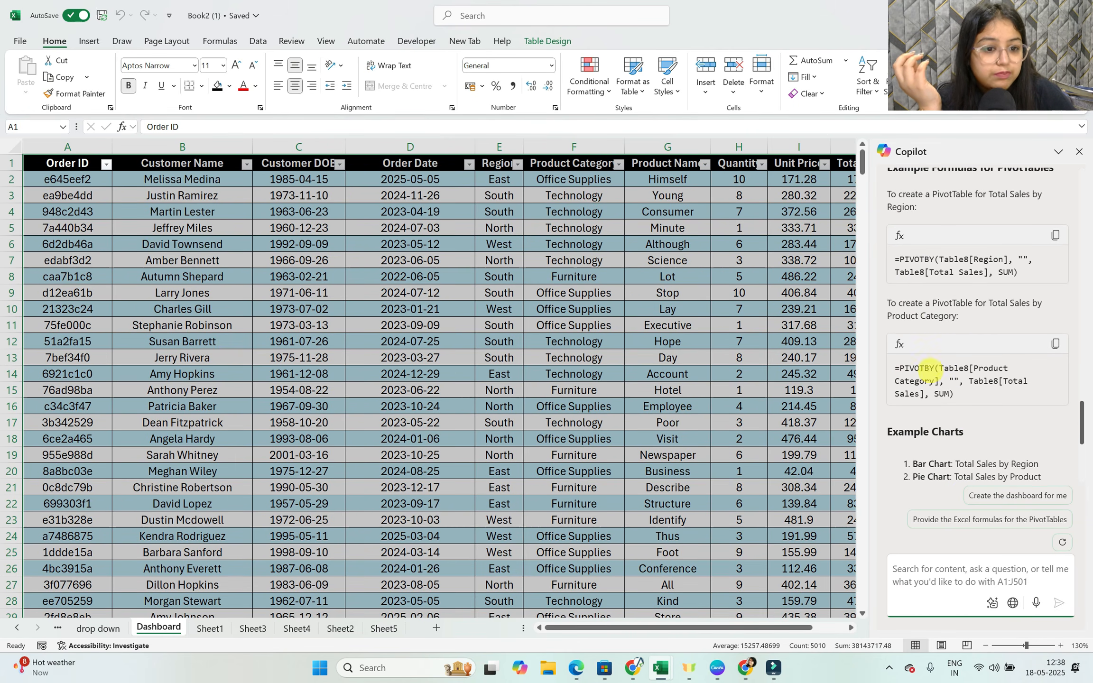
pyautogui.scroll(4, 951, 407)
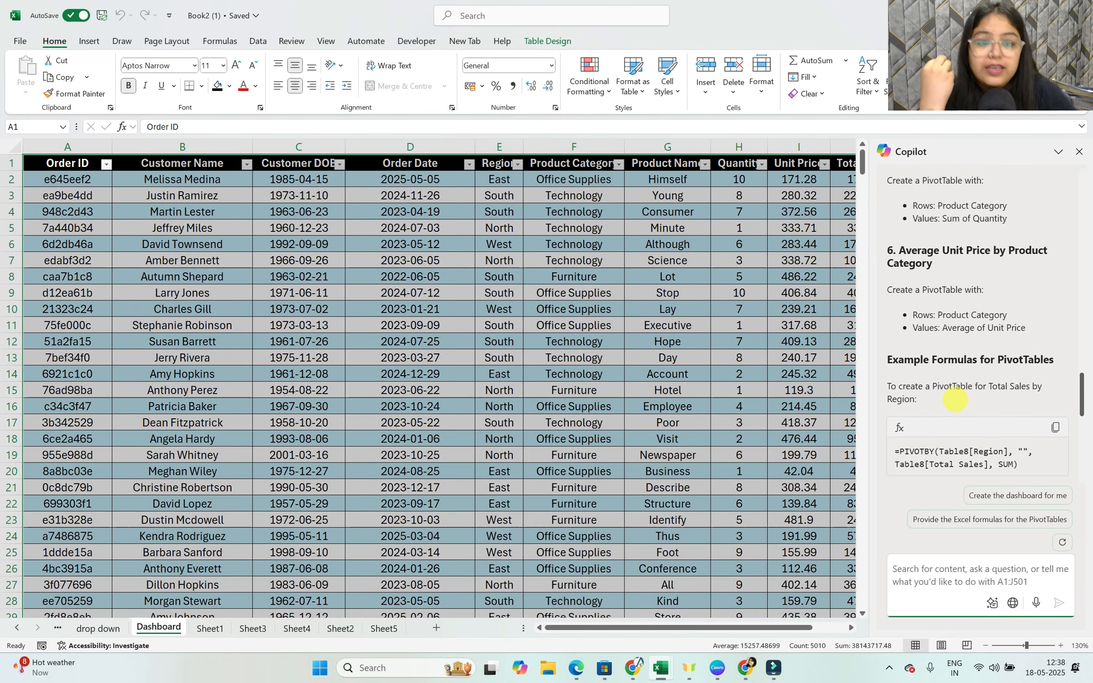
pyautogui.scroll(10, 956, 395)
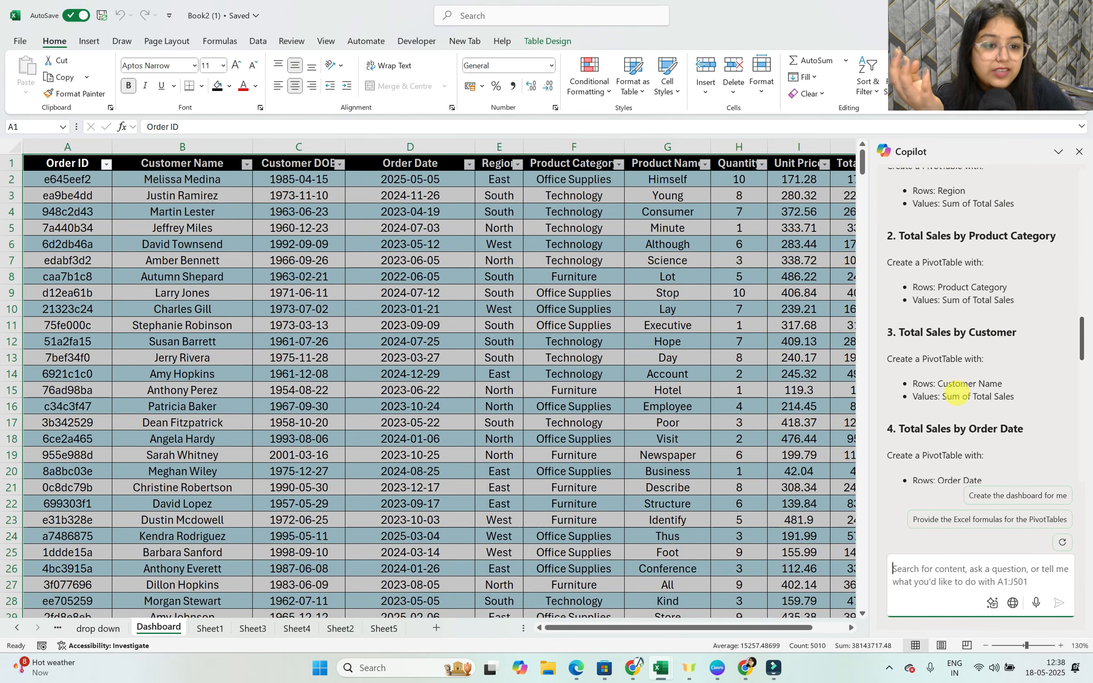
pyautogui.scroll(10, 957, 392)
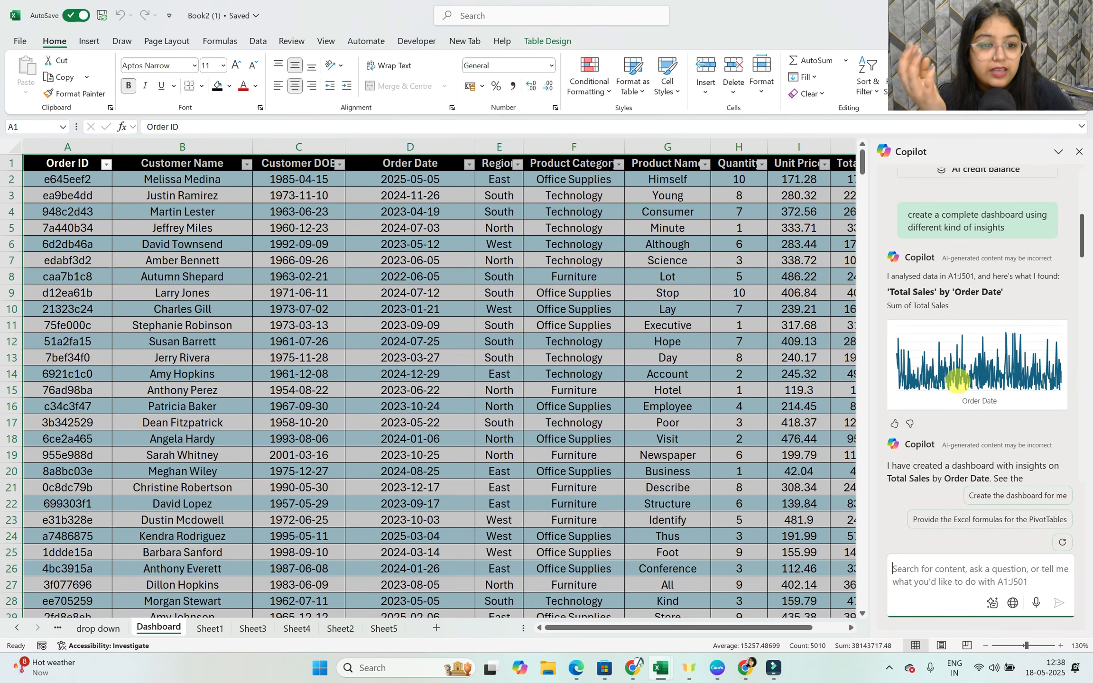
pyautogui.scroll(3, 954, 367)
pyautogui.scroll(-7, 953, 366)
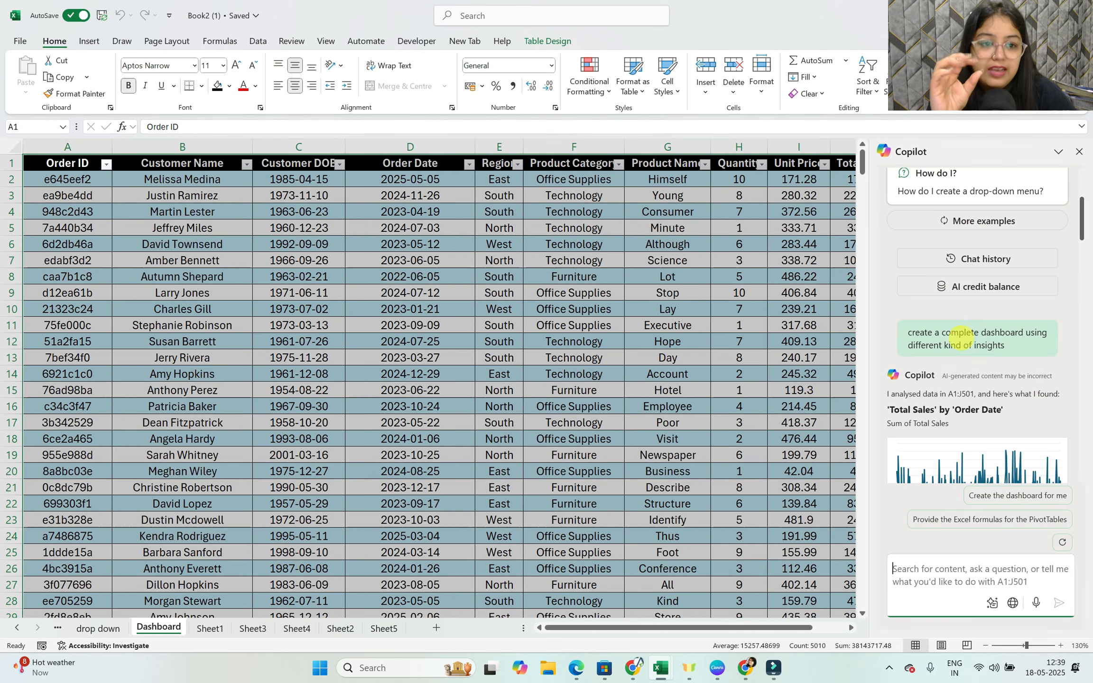
pyautogui.scroll(-15, 970, 337)
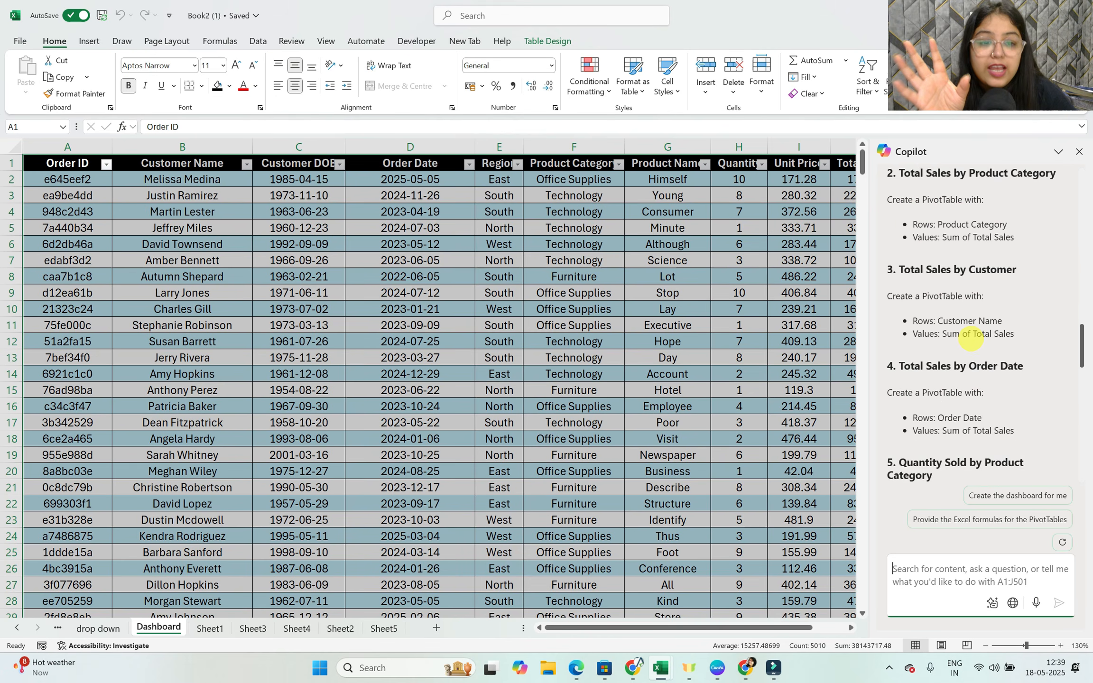
# Create a copy of the Dashboard sheet in a new workbook.
pyautogui.click(327, 244)
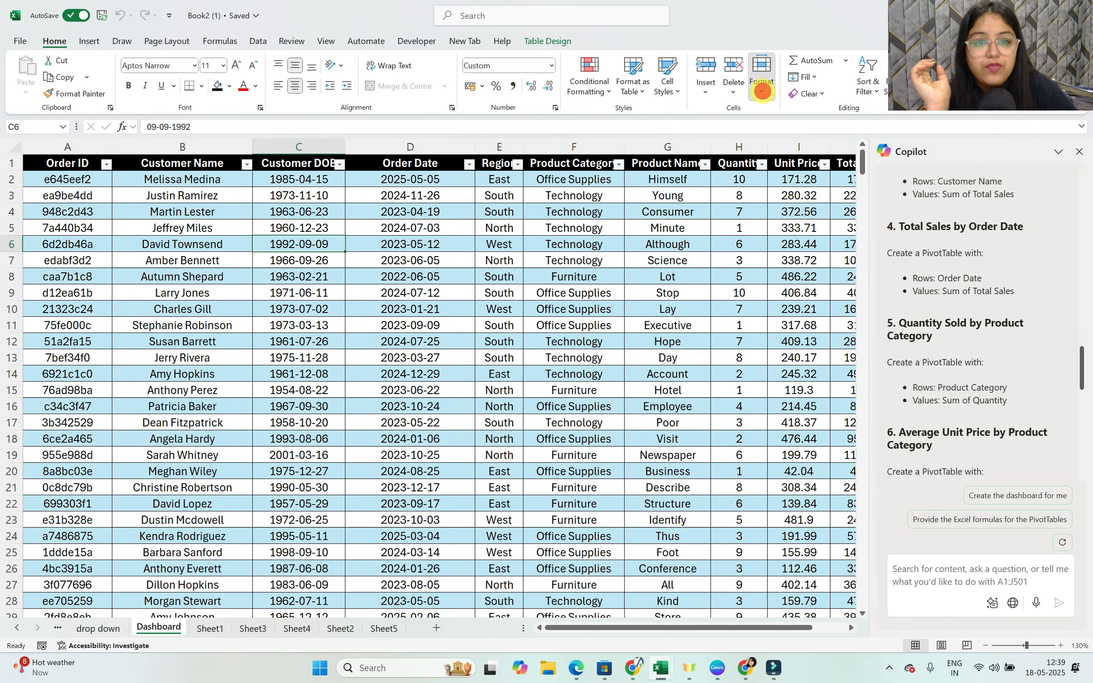
pyautogui.click(761, 91)
pyautogui.click(809, 304)
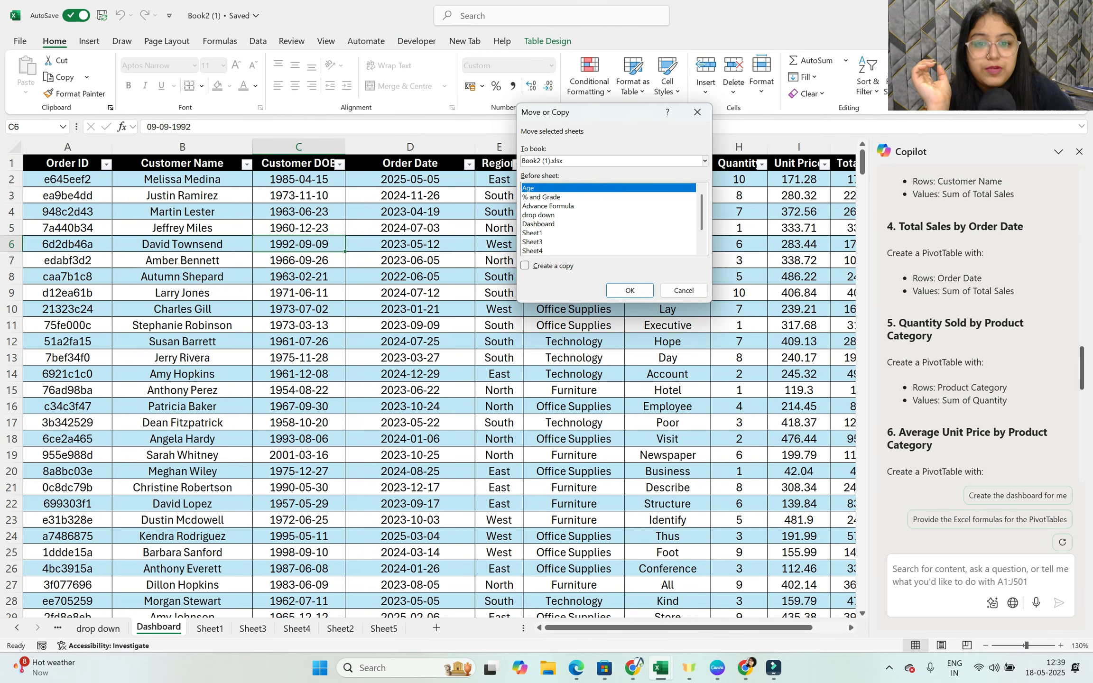
pyautogui.scroll(-1, 609, 218)
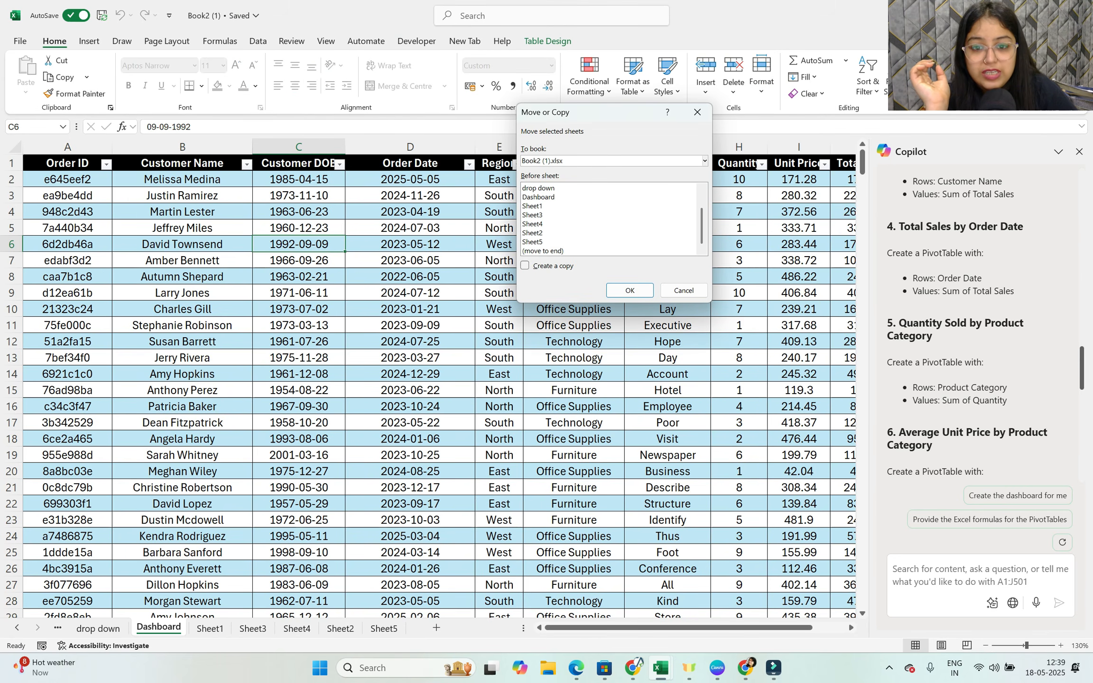
pyautogui.click(538, 197)
pyautogui.click(525, 266)
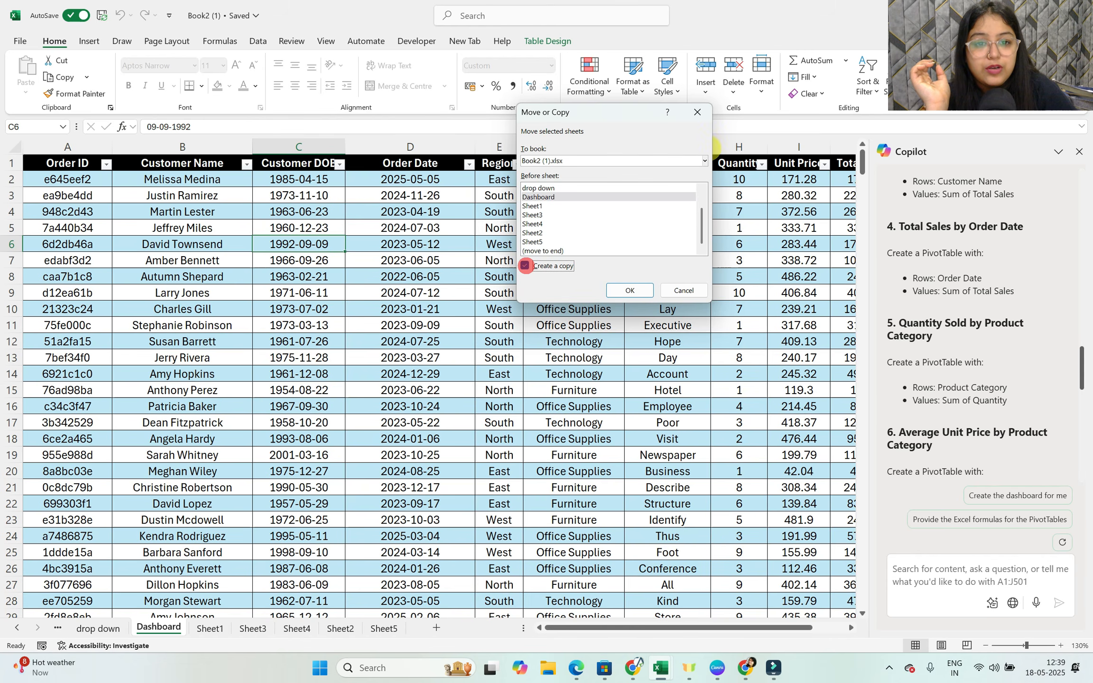
pyautogui.click(704, 161)
pyautogui.click(617, 173)
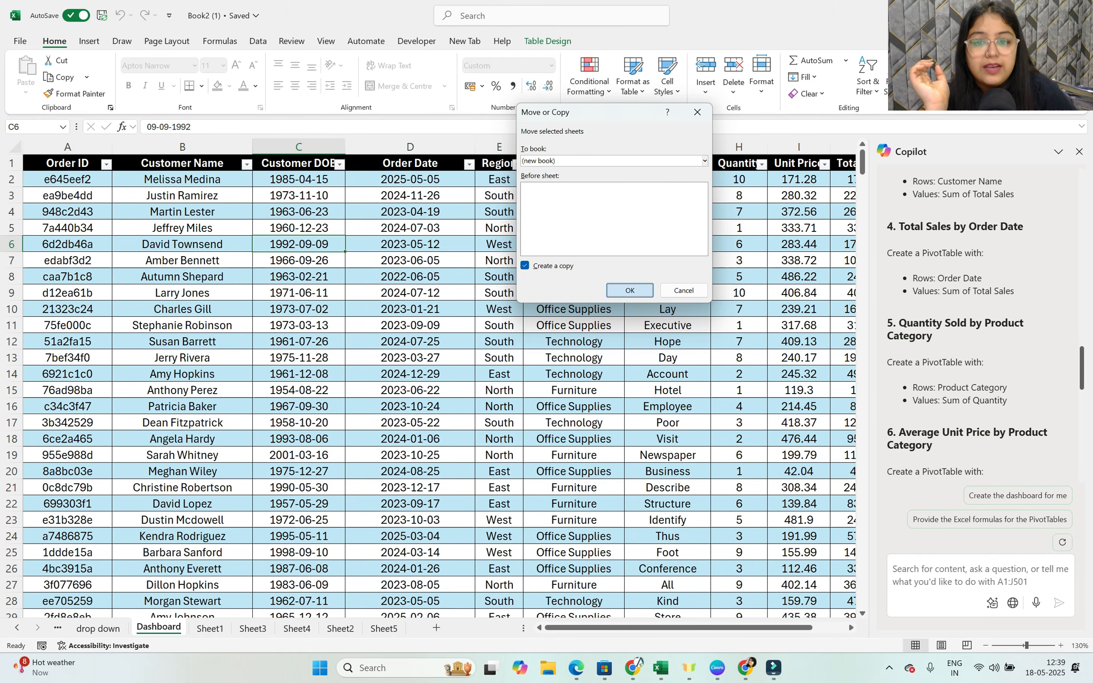
pyautogui.click(630, 290)
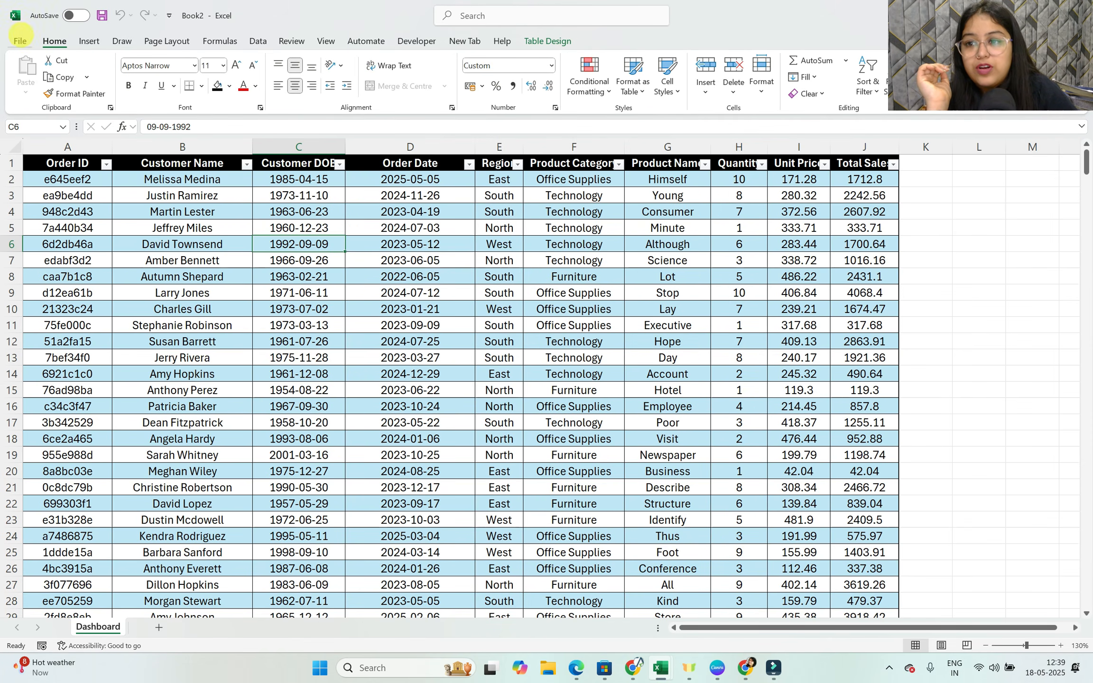
# Save the new workbook in the Downloads folder as an Excel Workbook named "Dashboard copilot".
pyautogui.click(20, 41)
pyautogui.click(40, 239)
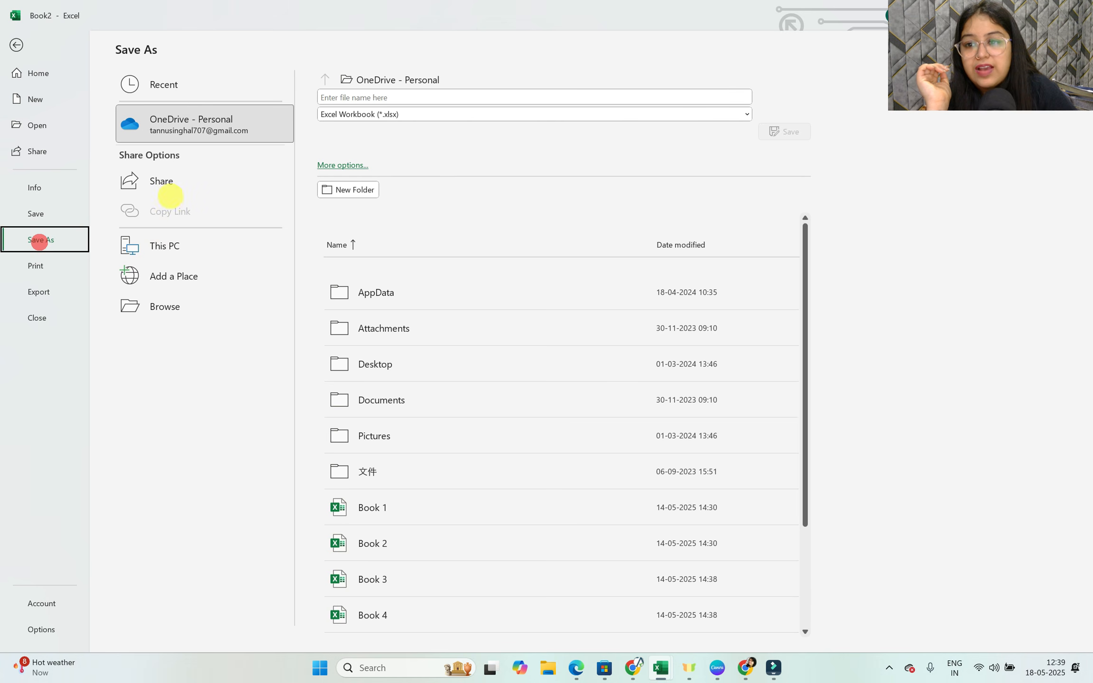
pyautogui.click(170, 304)
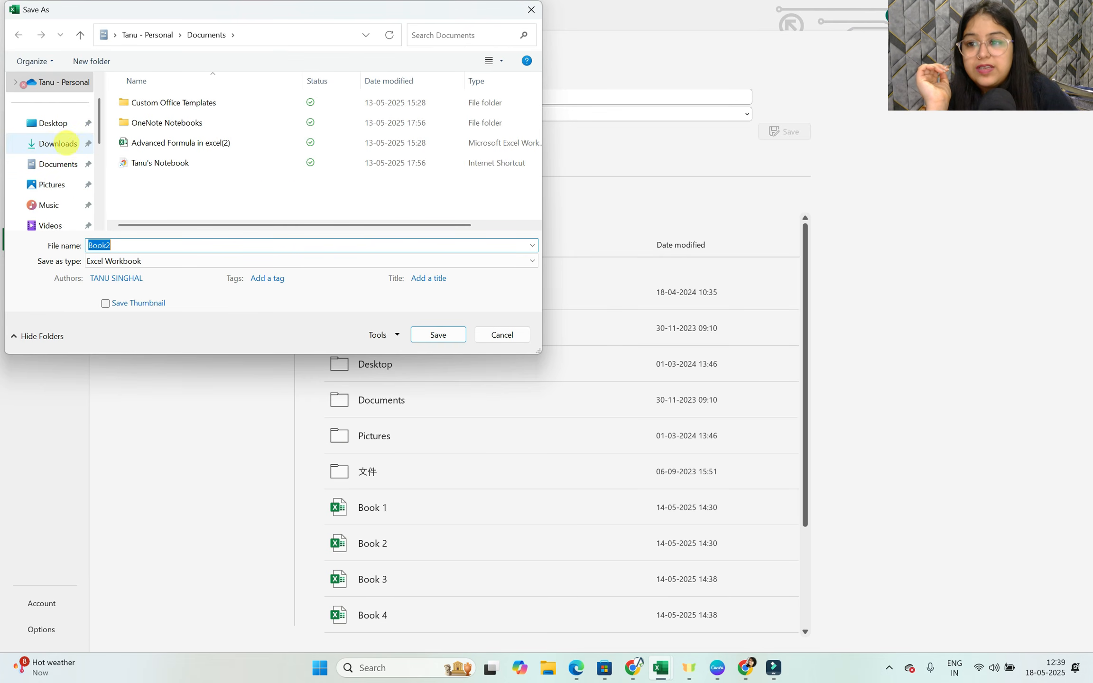
pyautogui.click(58, 143)
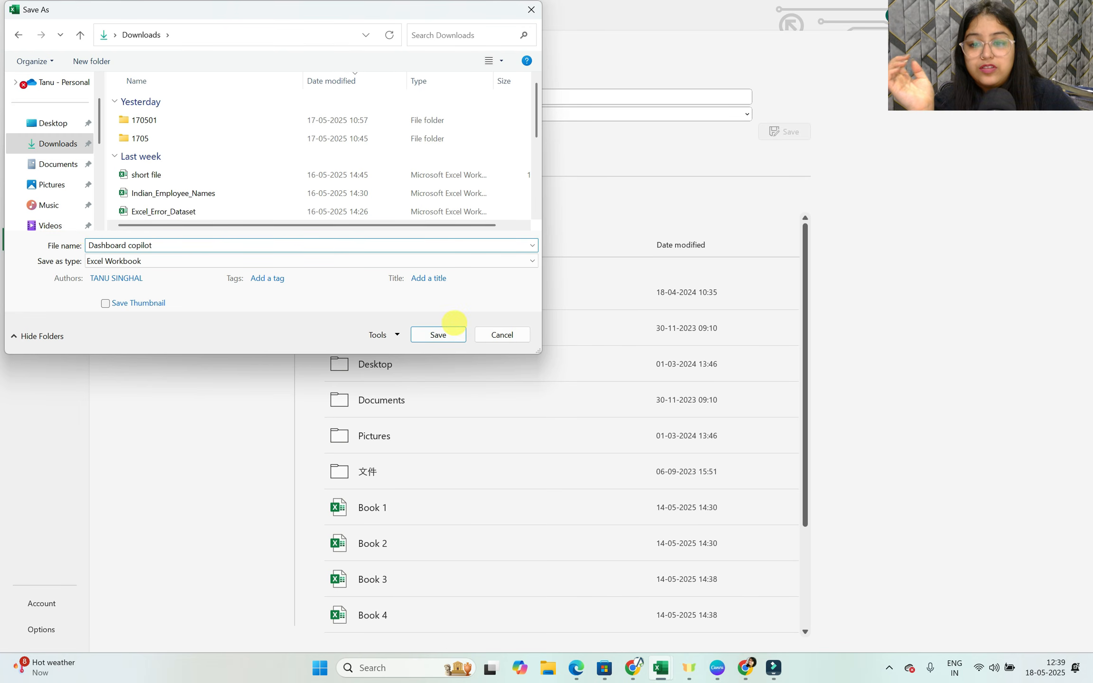
pyautogui.click(451, 335)
# Switch to Chrome, search Google for "copilot" and open the Microsoft Copilot website.
pyautogui.moveTo(716, 667)
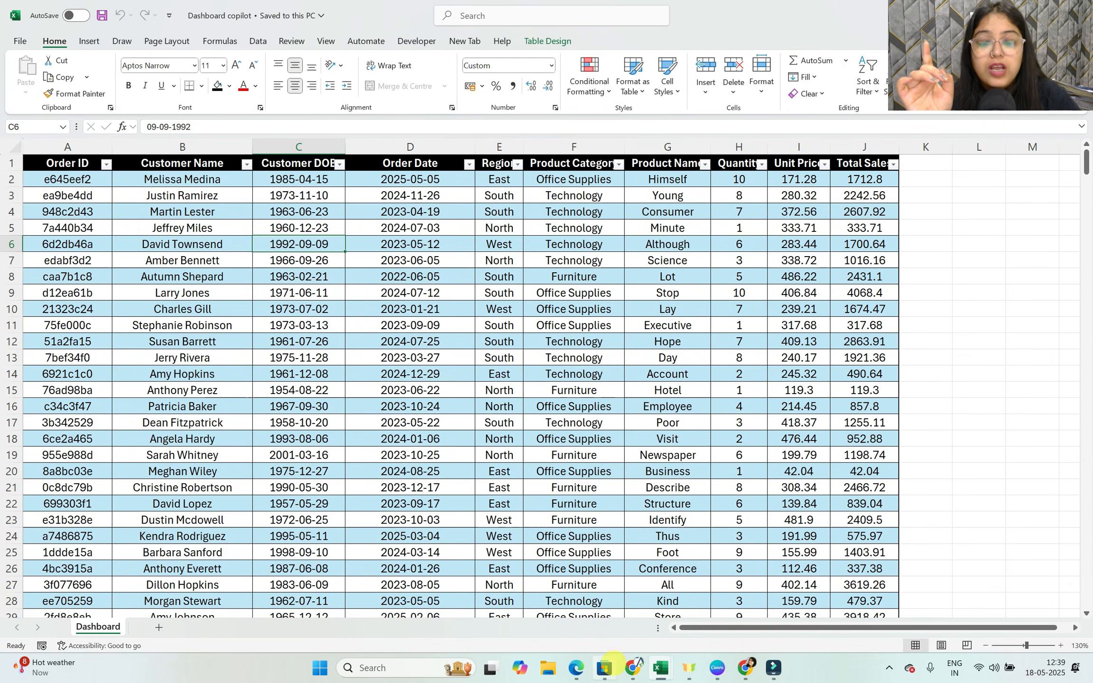
pyautogui.moveTo(604, 668)
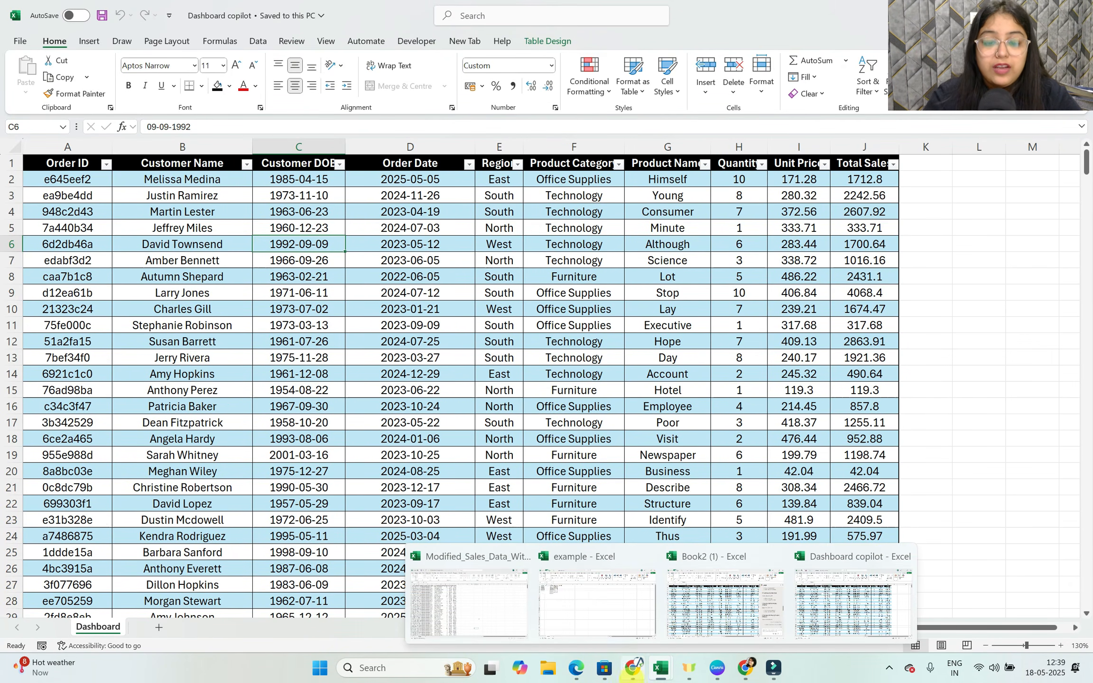
pyautogui.click(632, 668)
pyautogui.click(187, 13)
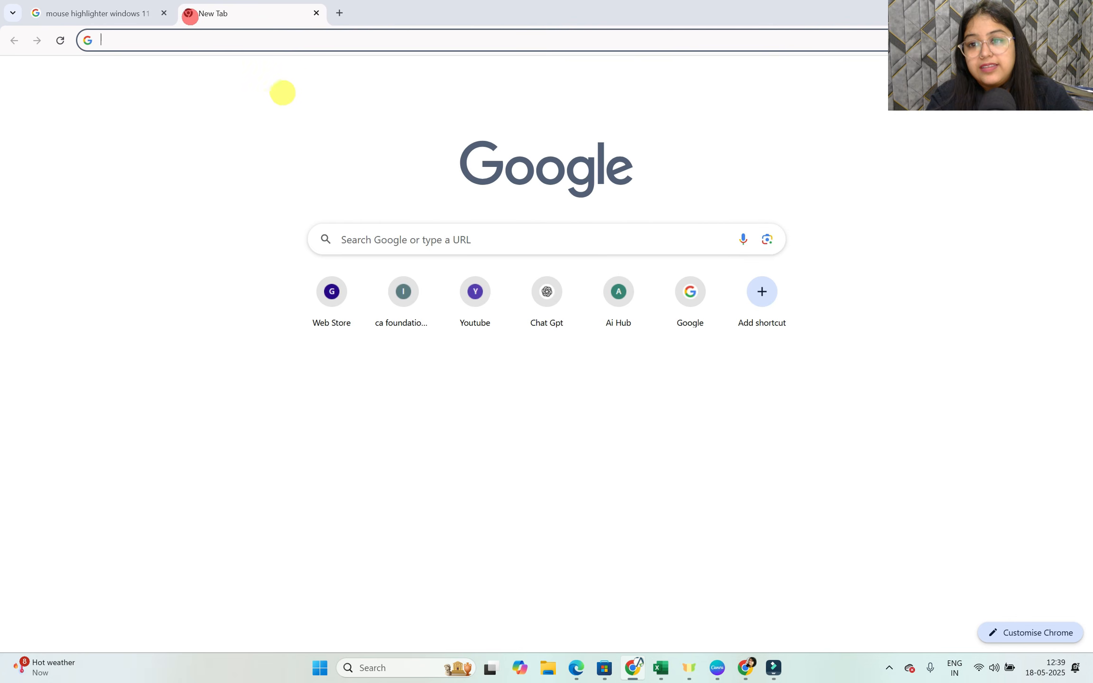
pyautogui.click(378, 235)
pyautogui.write('copilot')
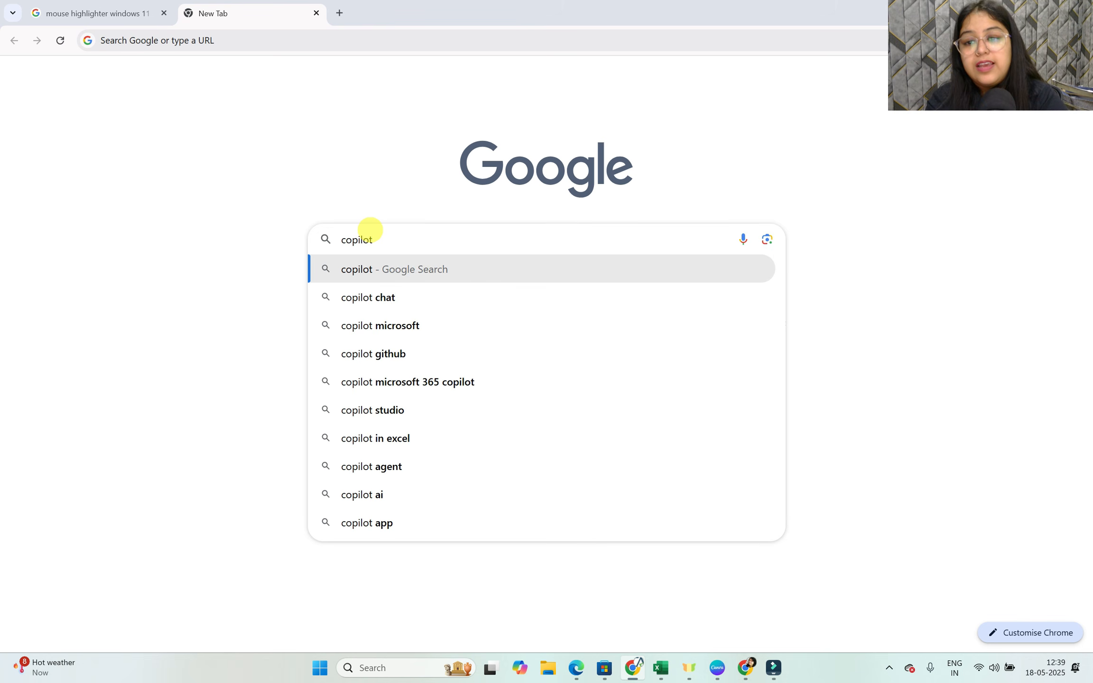
pyautogui.press('Return')
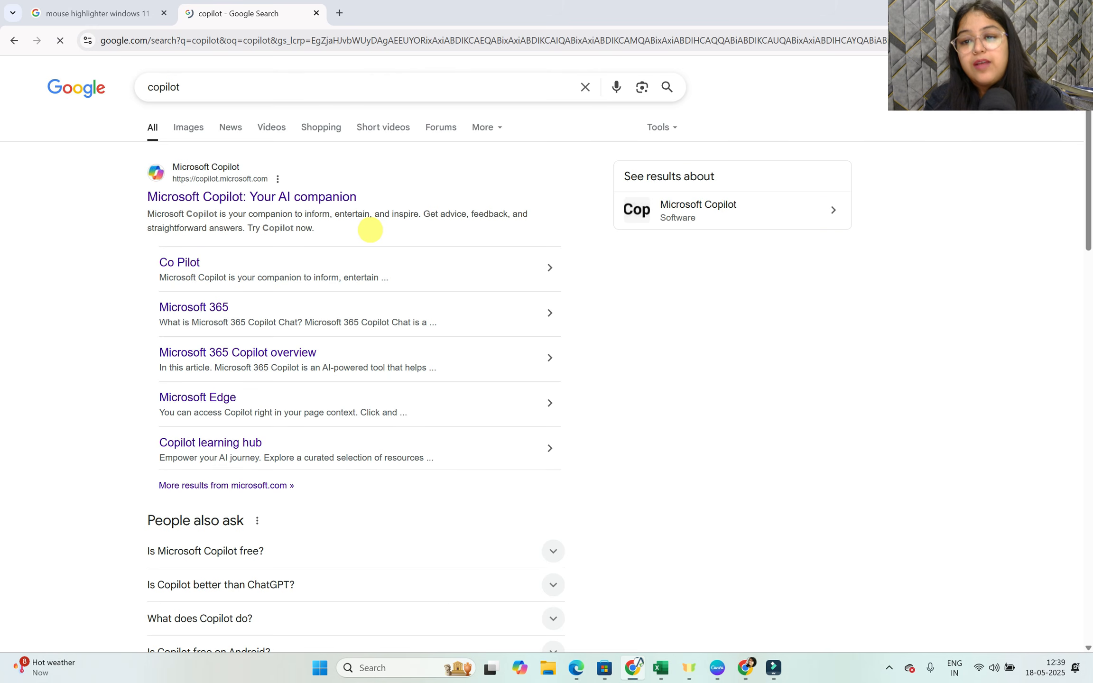
pyautogui.click(314, 197)
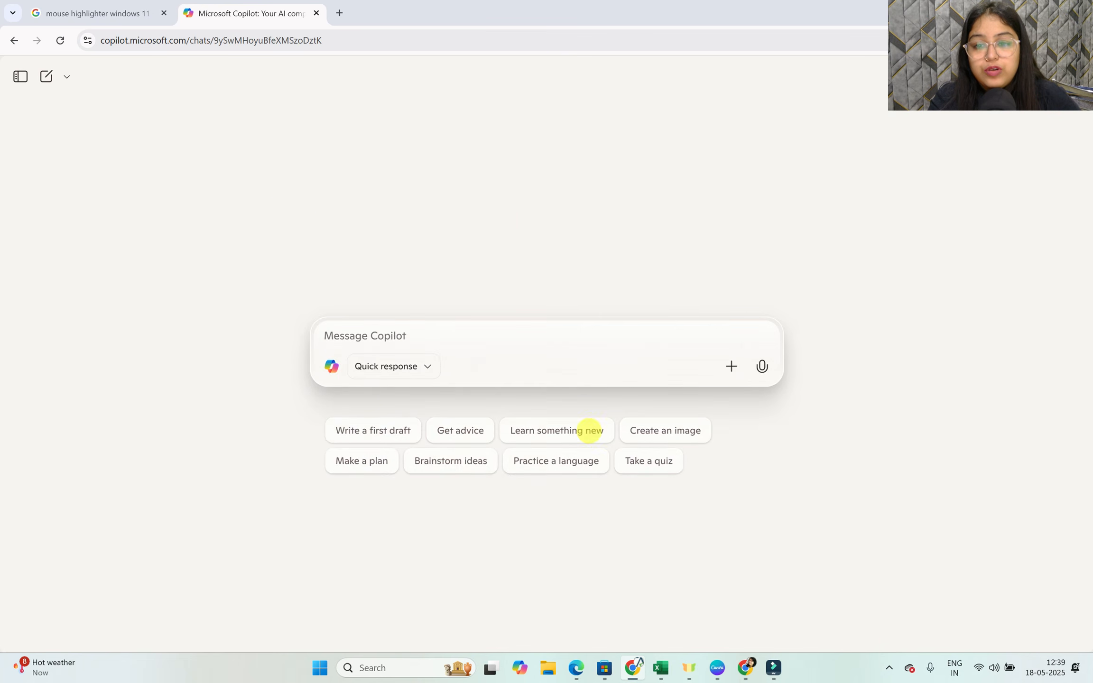
pyautogui.click(373, 337)
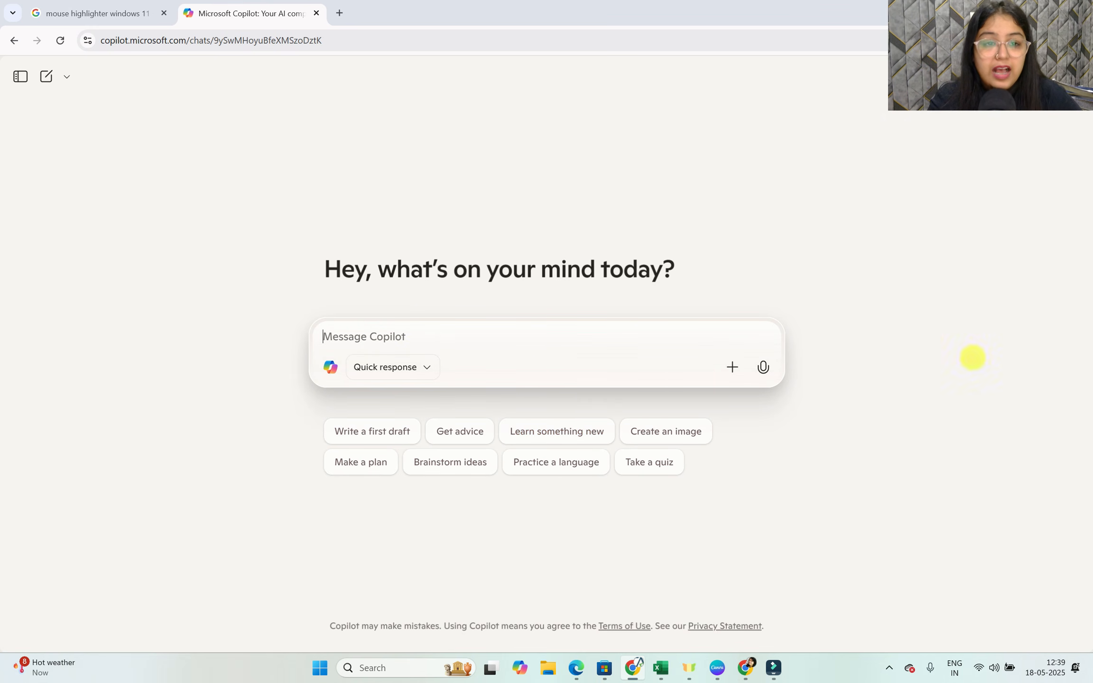
pyautogui.click(1020, 13)
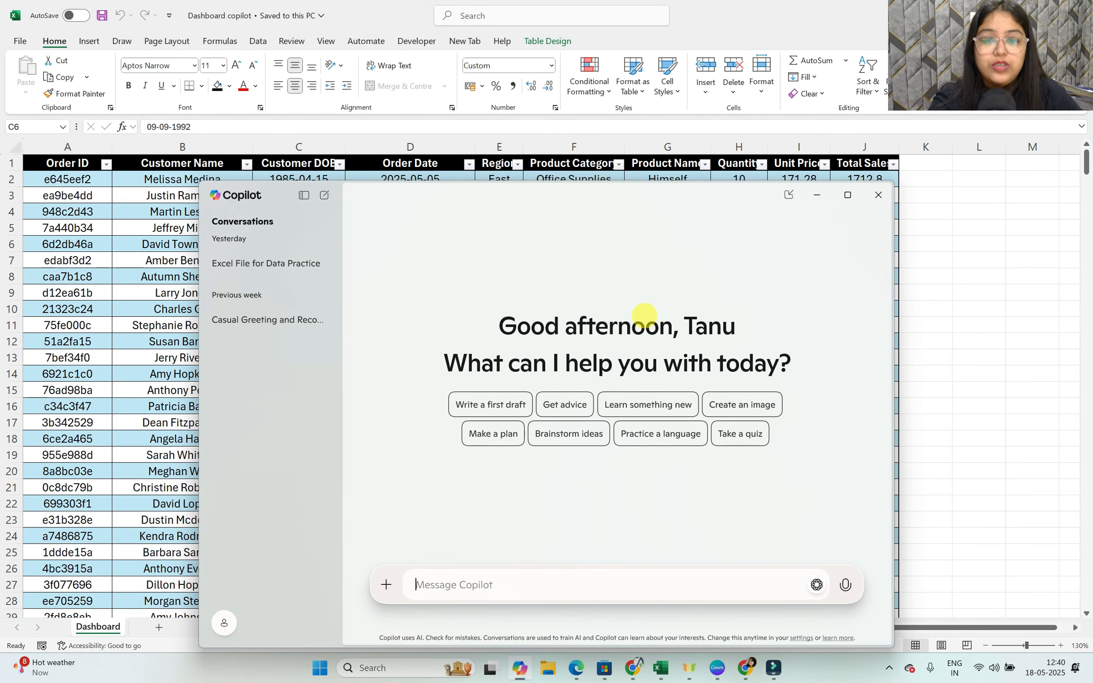
# Maximise the Copilot desktop app and upload the "Dashboard copilot" workbook from Downloads to the conversation.
pyautogui.moveTo(609, 199); pyautogui.dragTo(617, 55)
pyautogui.click(853, 51)
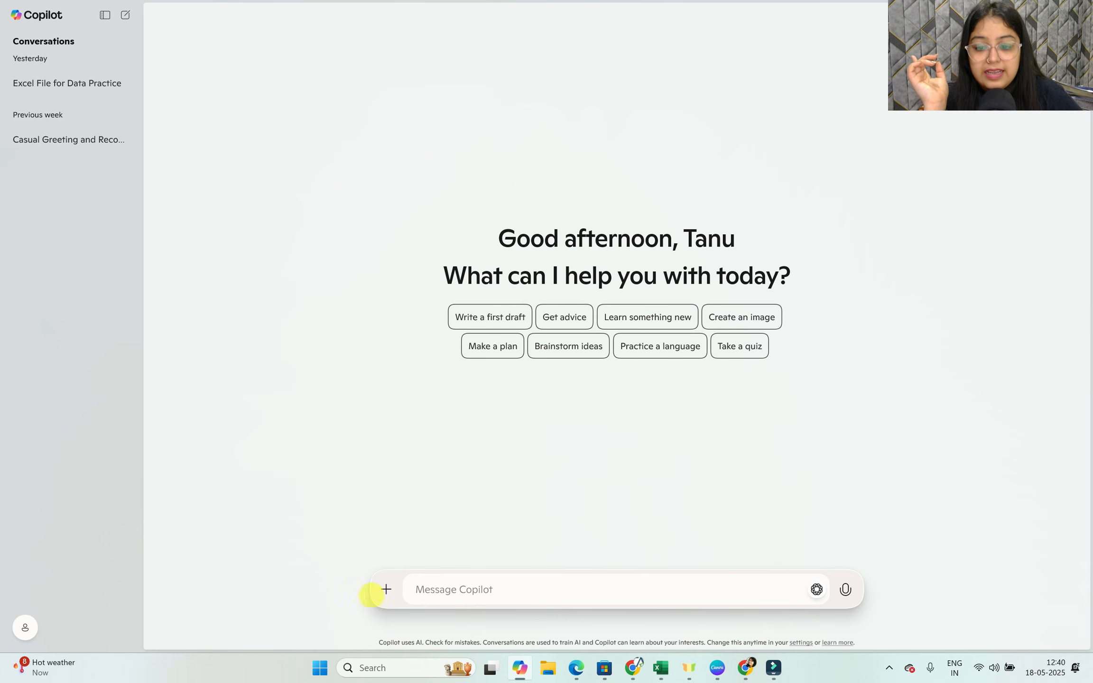
pyautogui.click(385, 589)
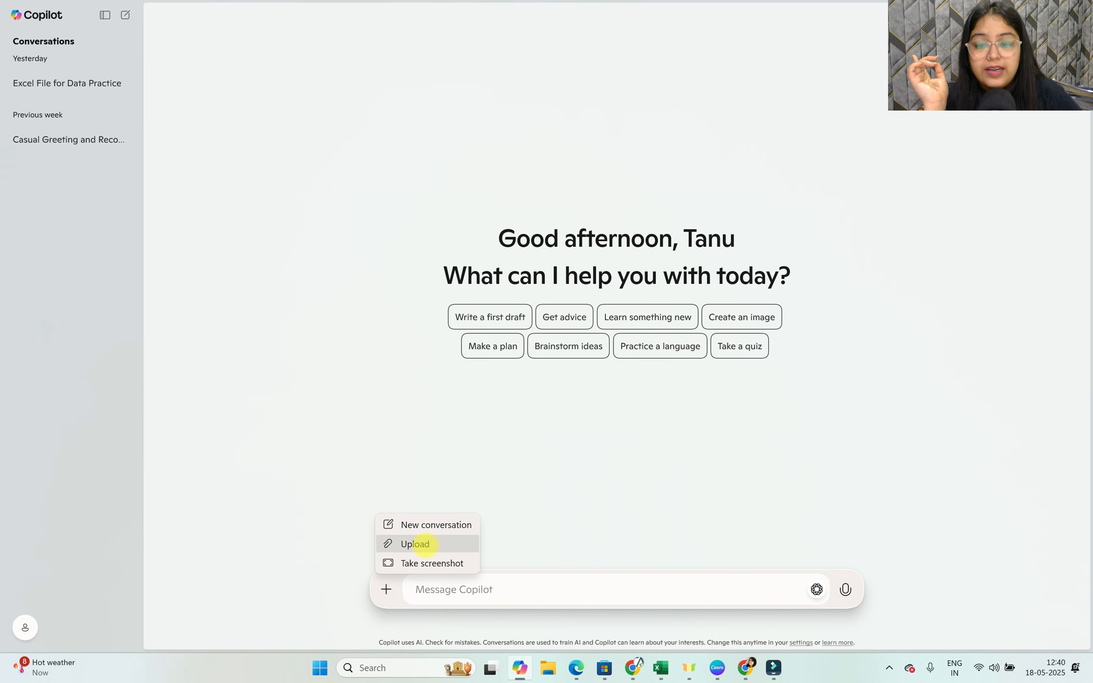
pyautogui.click(432, 543)
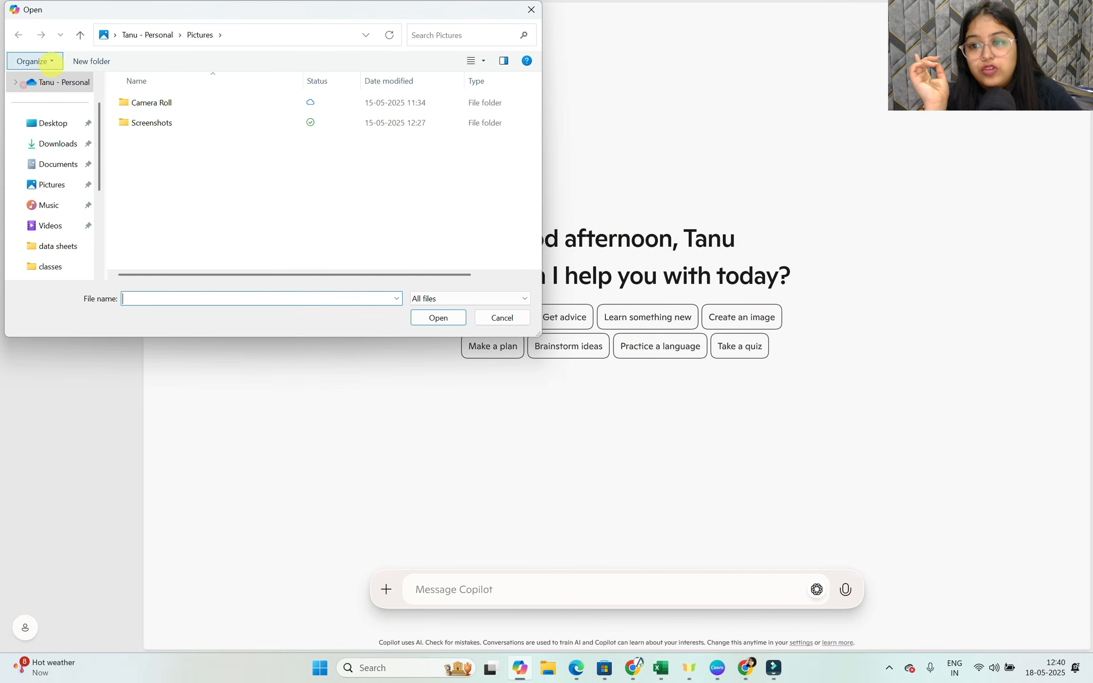
pyautogui.click(55, 147)
pyautogui.click(149, 117)
pyautogui.click(448, 316)
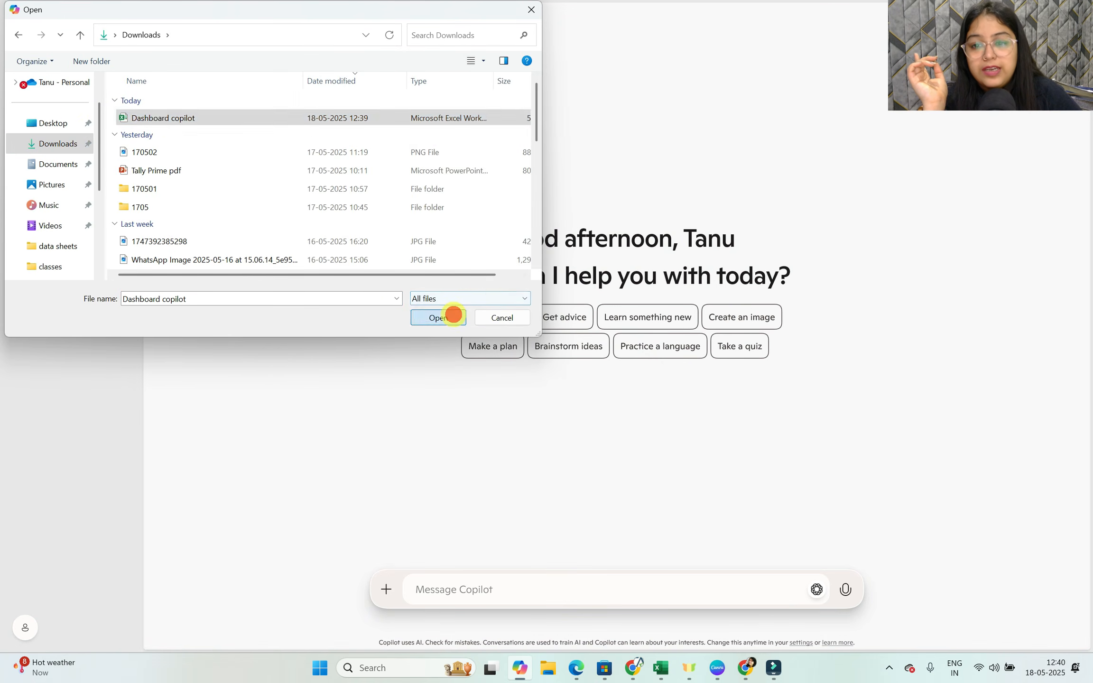
# Send Copilot the prompt "create a dashboard" with the attached workbook.
pyautogui.click(453, 589)
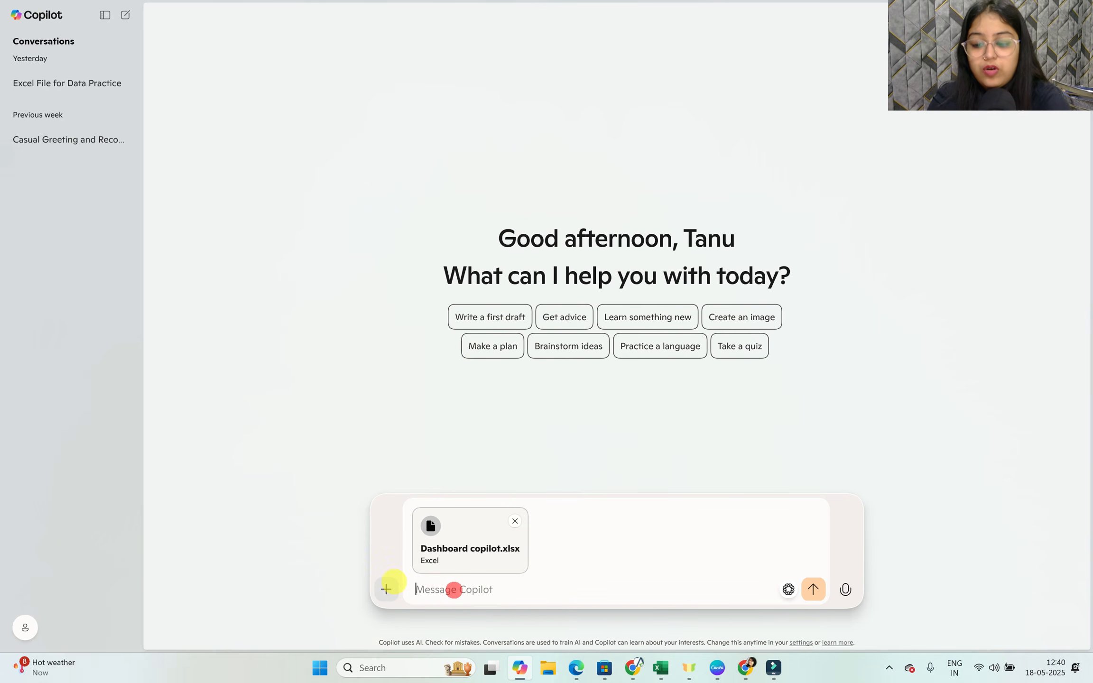
pyautogui.write('create a dashboard')
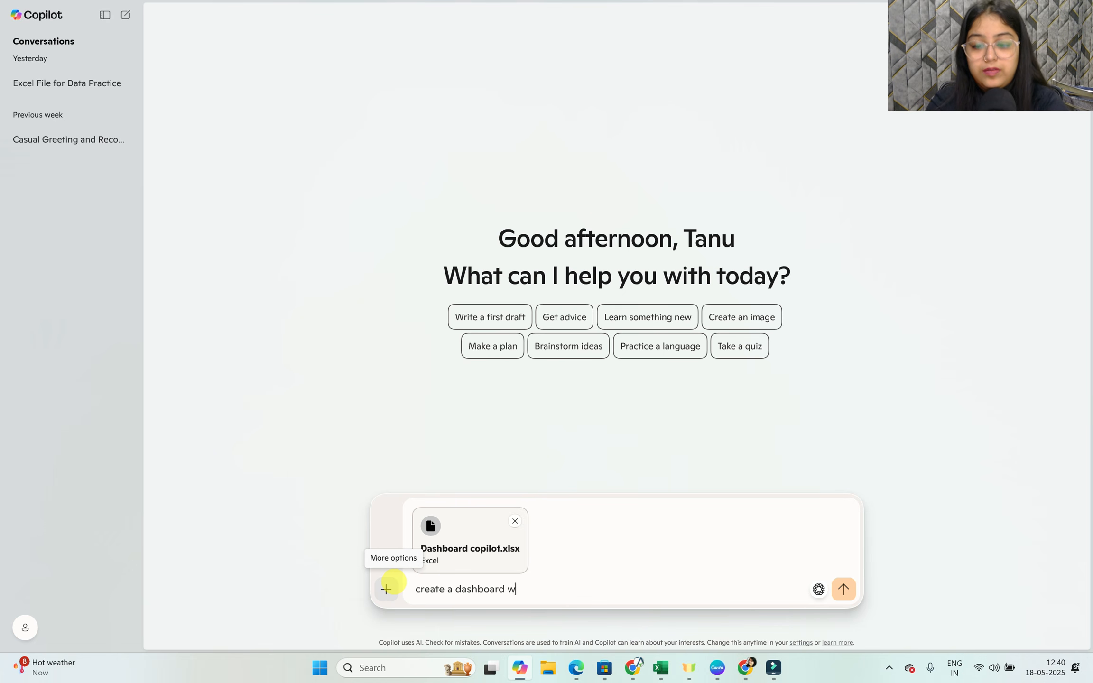
pyautogui.press('Return')
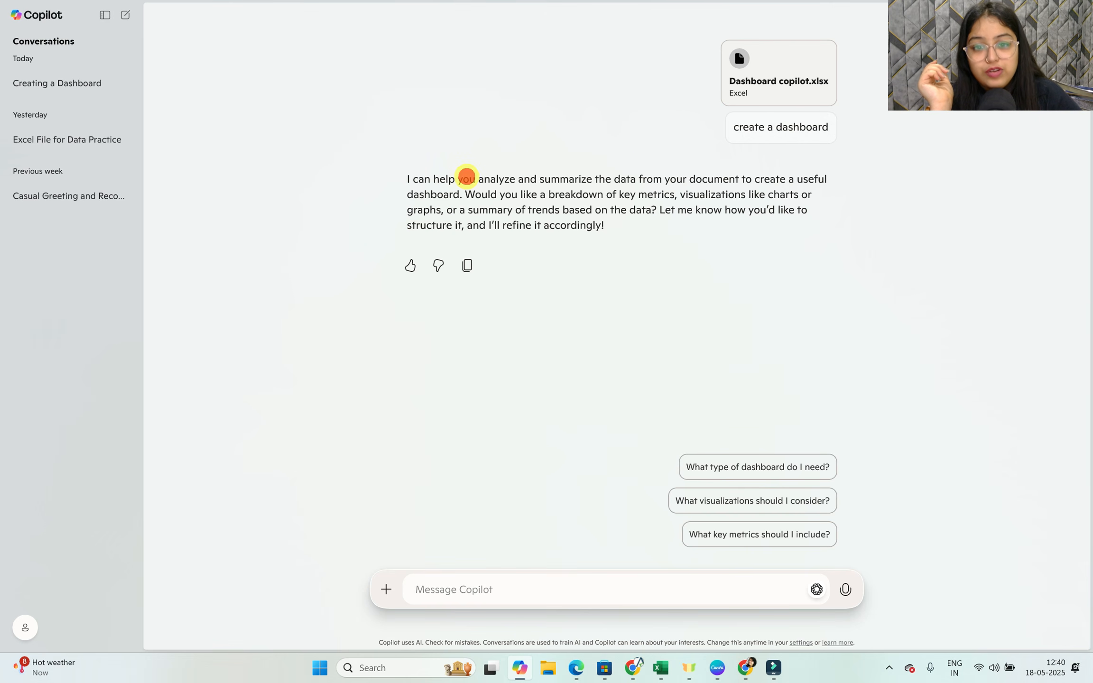
# Read Copilot's reply and send the prompt "create a dashboard with all possible insights you can generate".
pyautogui.moveTo(467, 177); pyautogui.dragTo(830, 179)
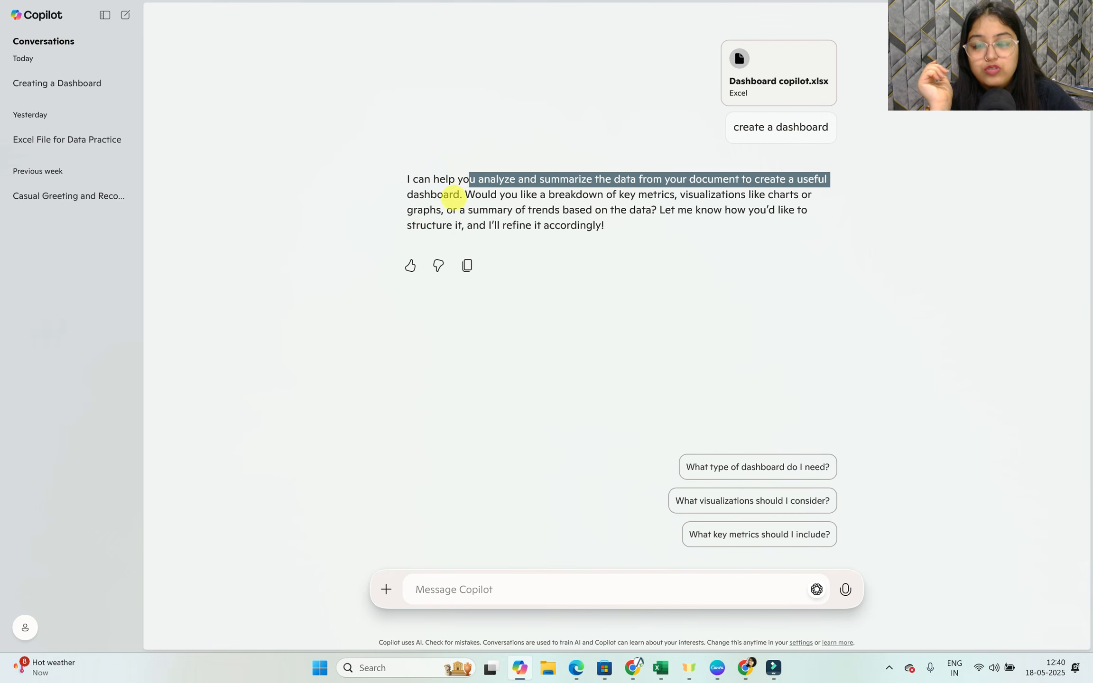
pyautogui.moveTo(488, 194); pyautogui.dragTo(822, 195)
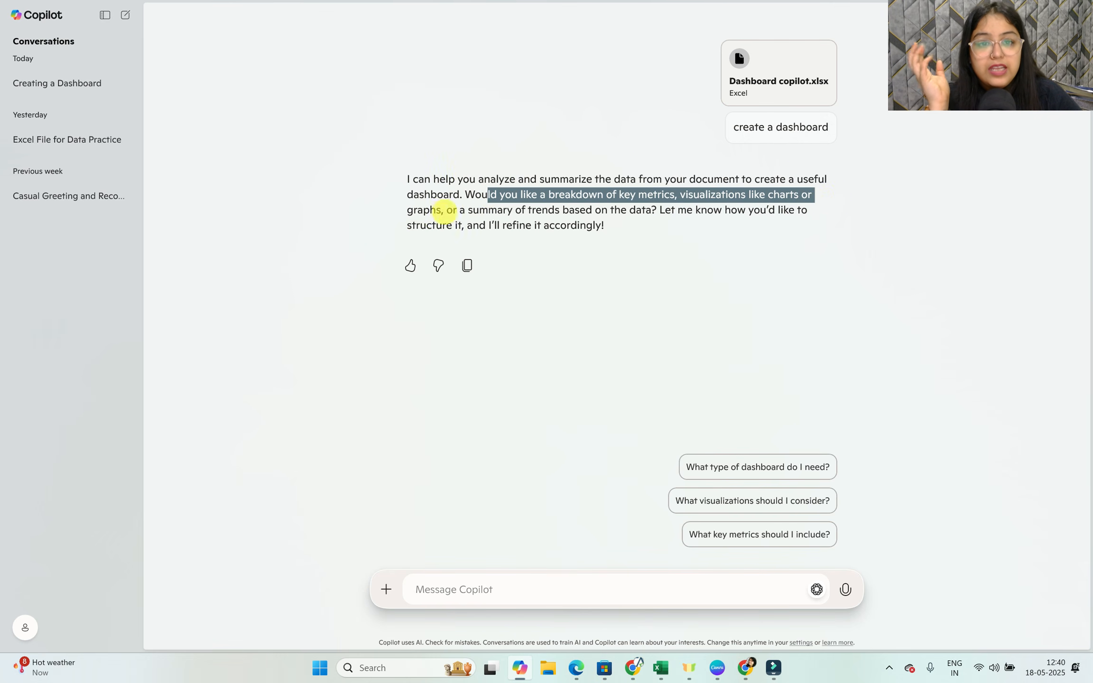
pyautogui.moveTo(412, 209); pyautogui.dragTo(809, 210)
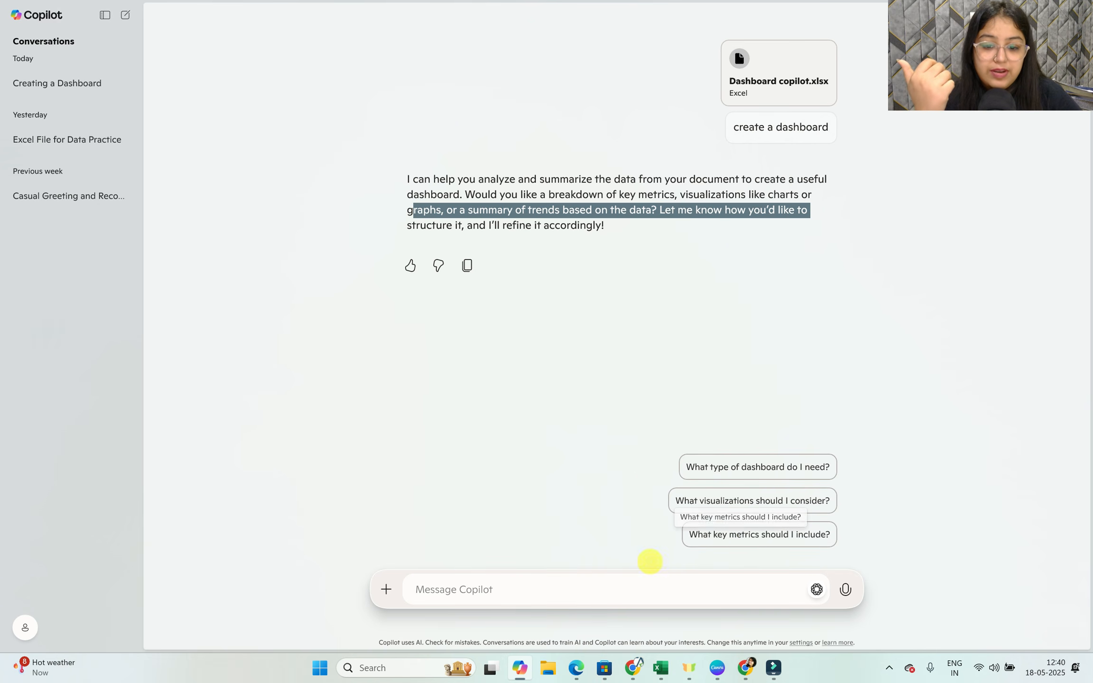
pyautogui.click(480, 588)
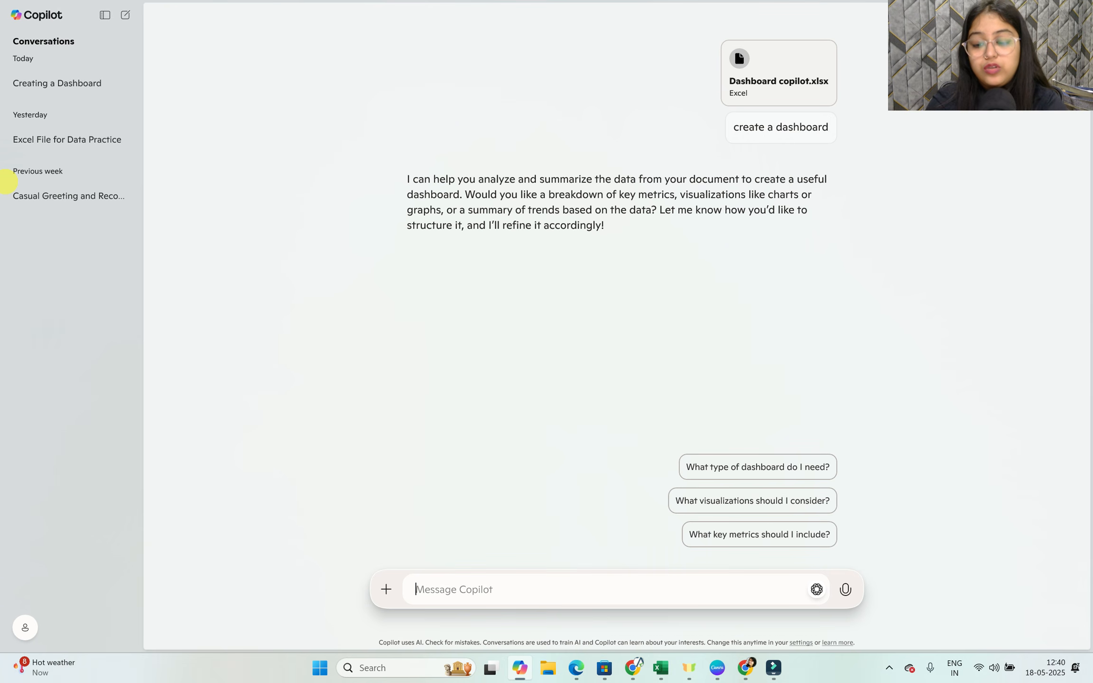
pyautogui.write('create a dashboard with all possible insights you can generate')
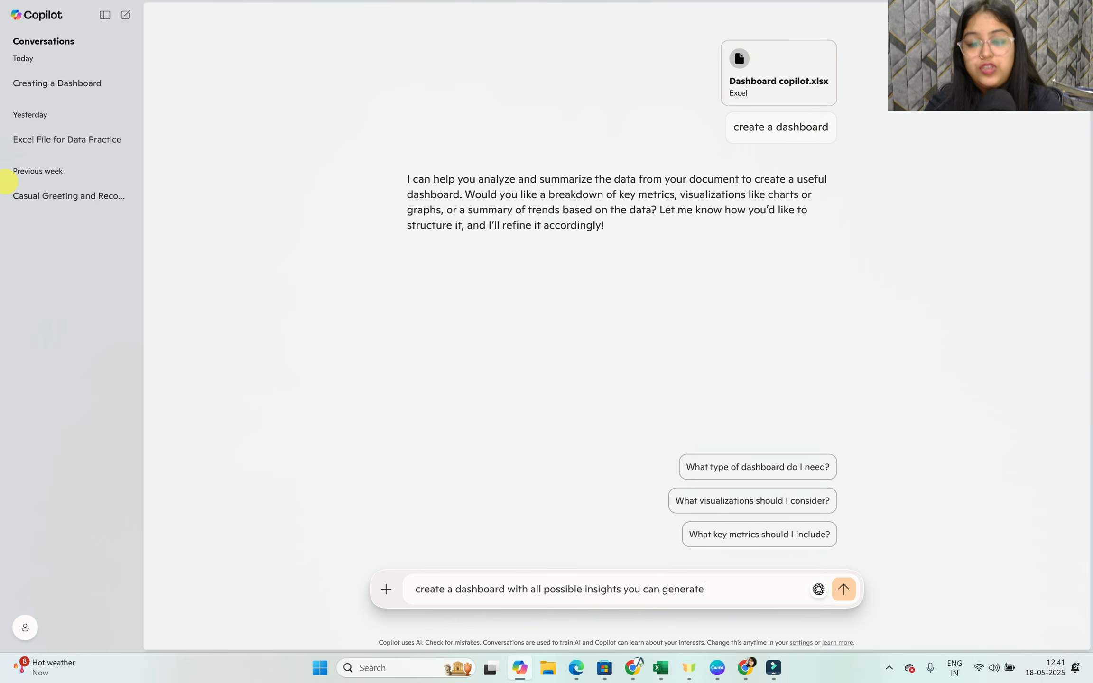
pyautogui.press('Return')
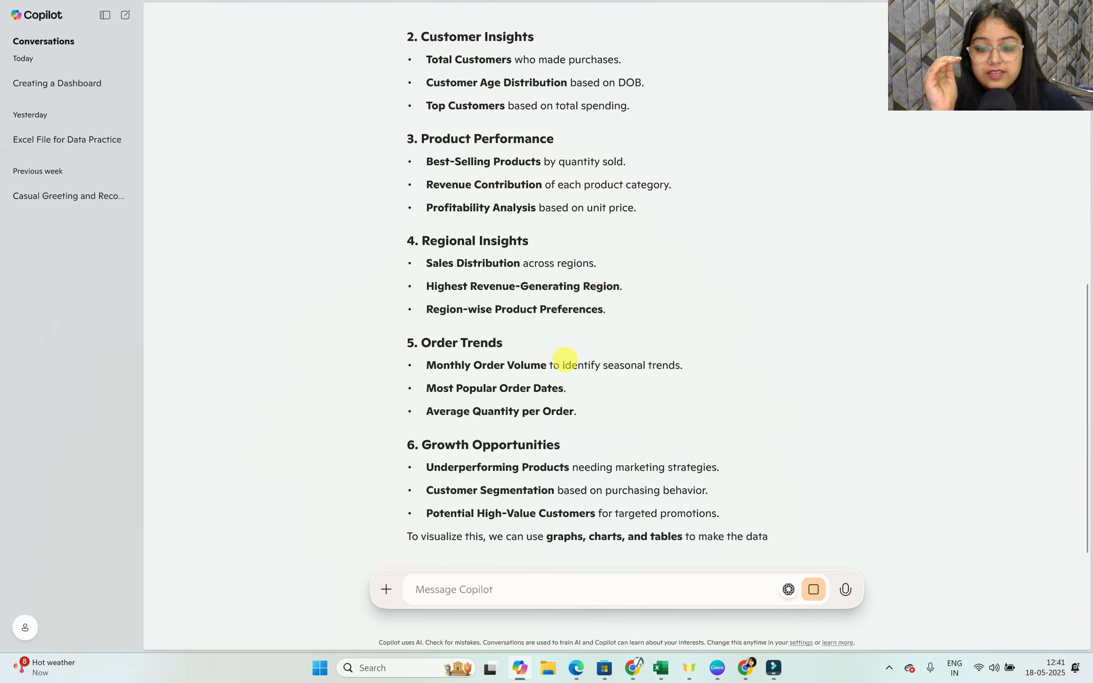
# Reply to Copilot with "yes create it and provide .xlsx".
pyautogui.click(488, 580)
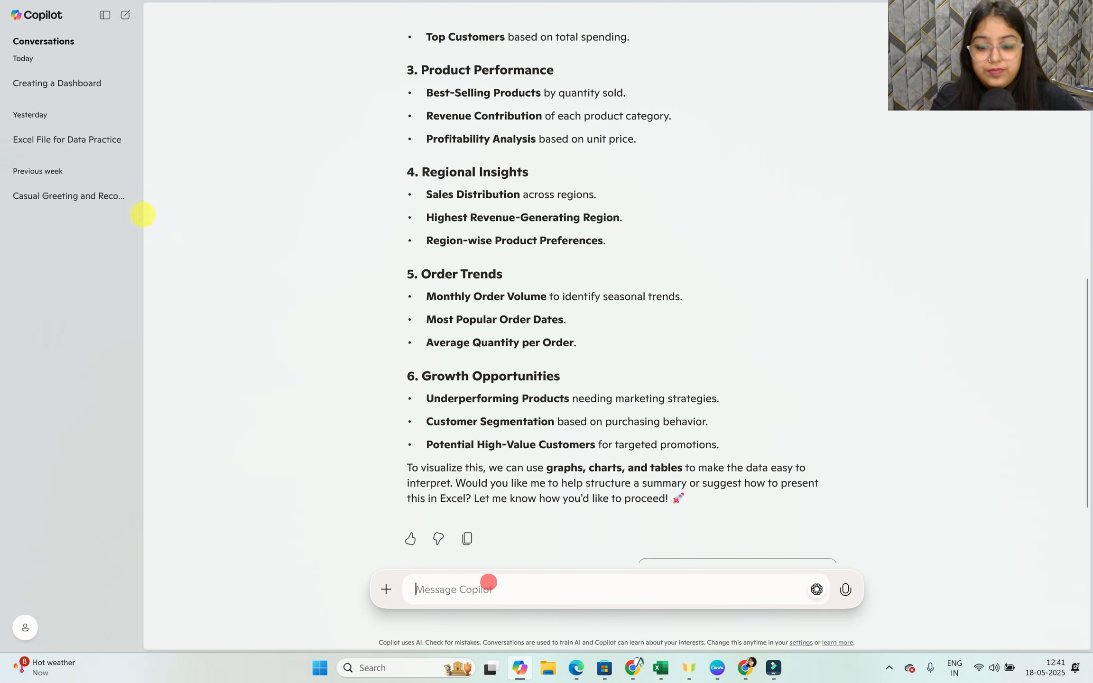
pyautogui.write('yes create ')
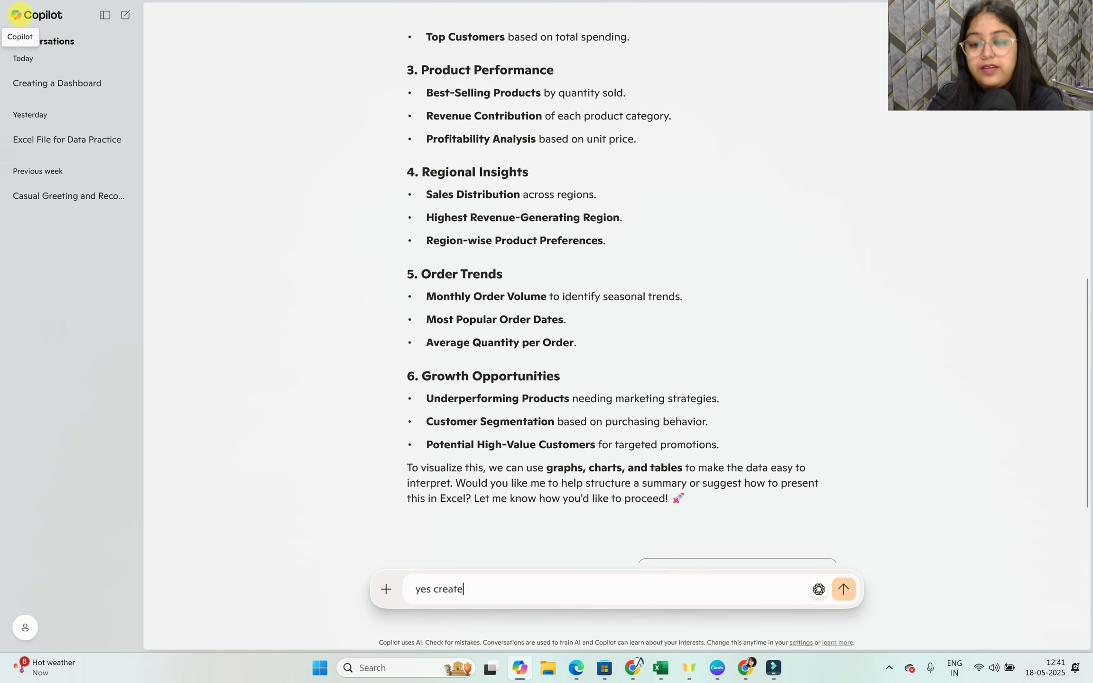
pyautogui.write('it and ')
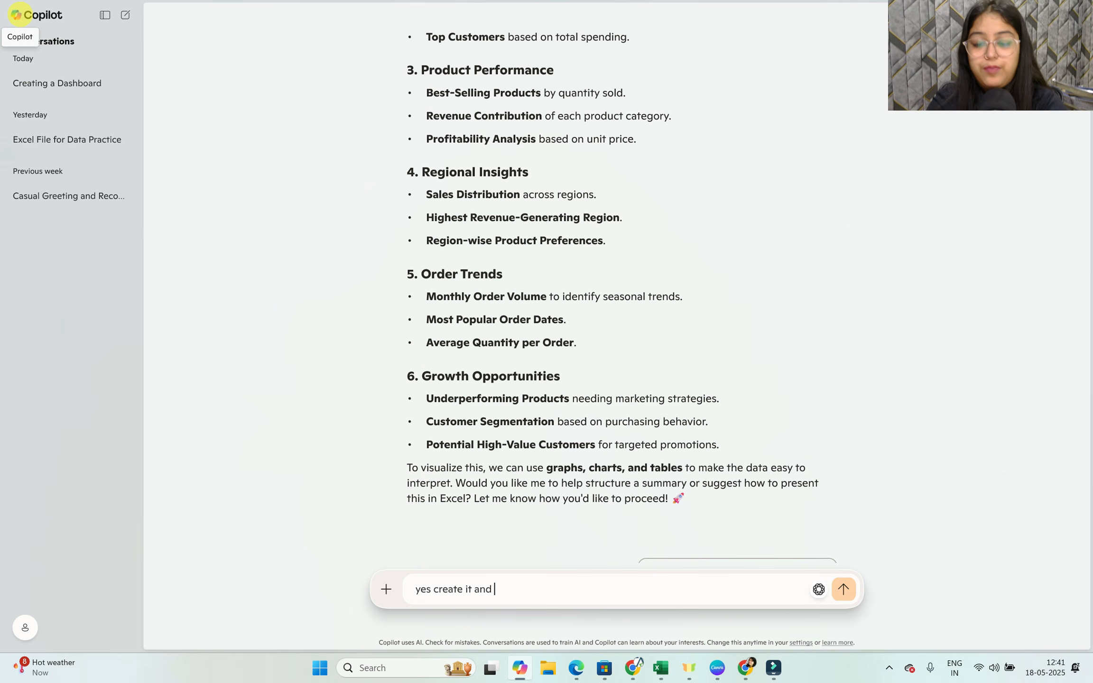
pyautogui.write('provide .xlsx')
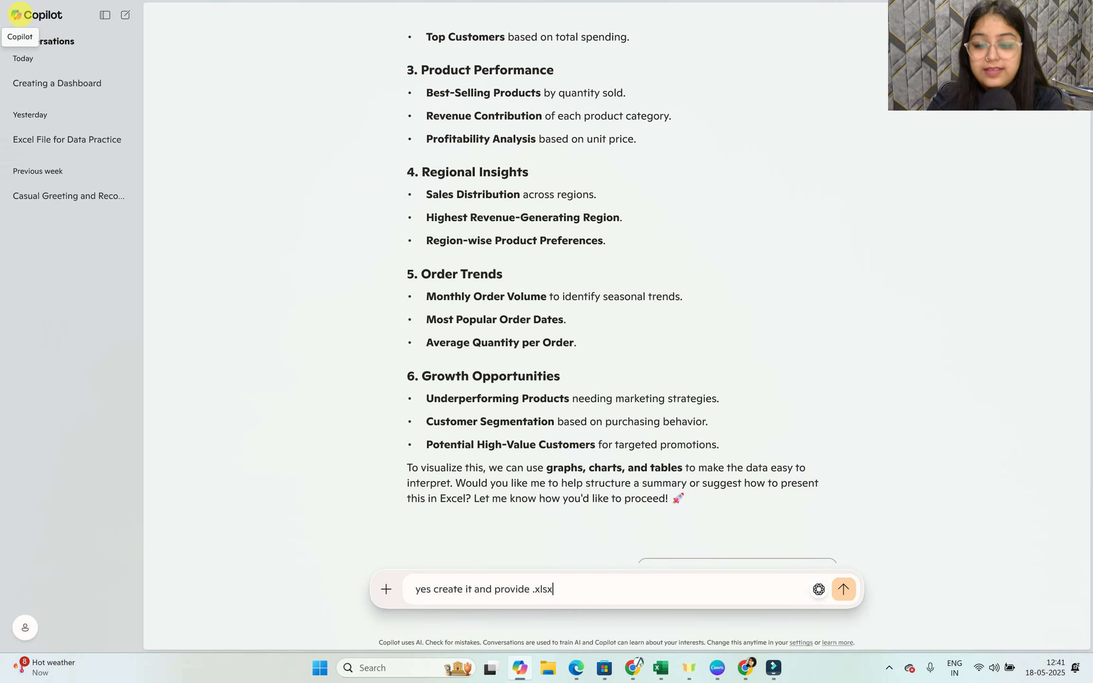
pyautogui.press('Return')
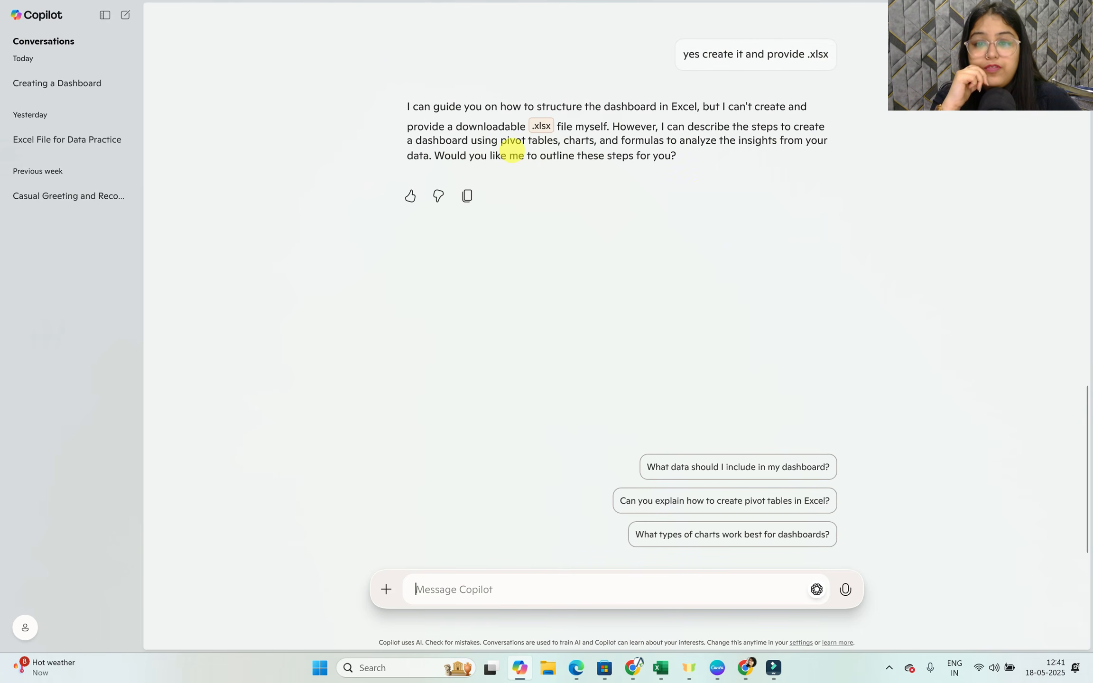
# Review the replies and send Copilot "create a prompt for which I can ask copilot to create f=dashboard of this data".
pyautogui.moveTo(433, 106); pyautogui.dragTo(694, 107)
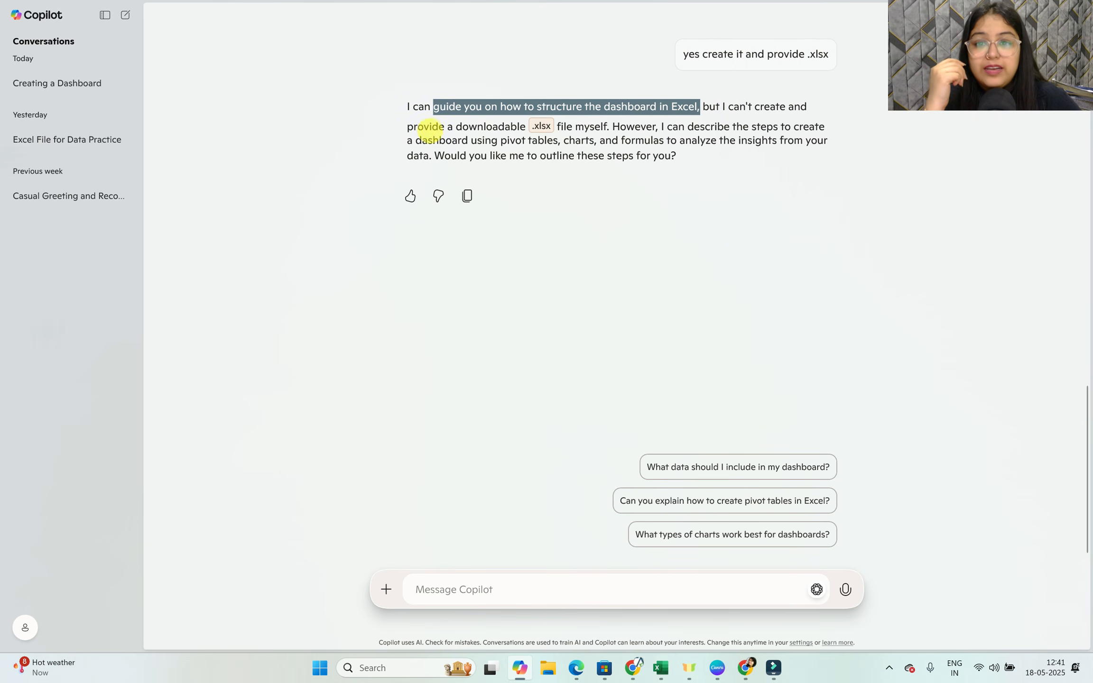
pyautogui.moveTo(449, 123); pyautogui.dragTo(808, 135)
pyautogui.click(605, 125)
pyautogui.scroll(15, 568, 232)
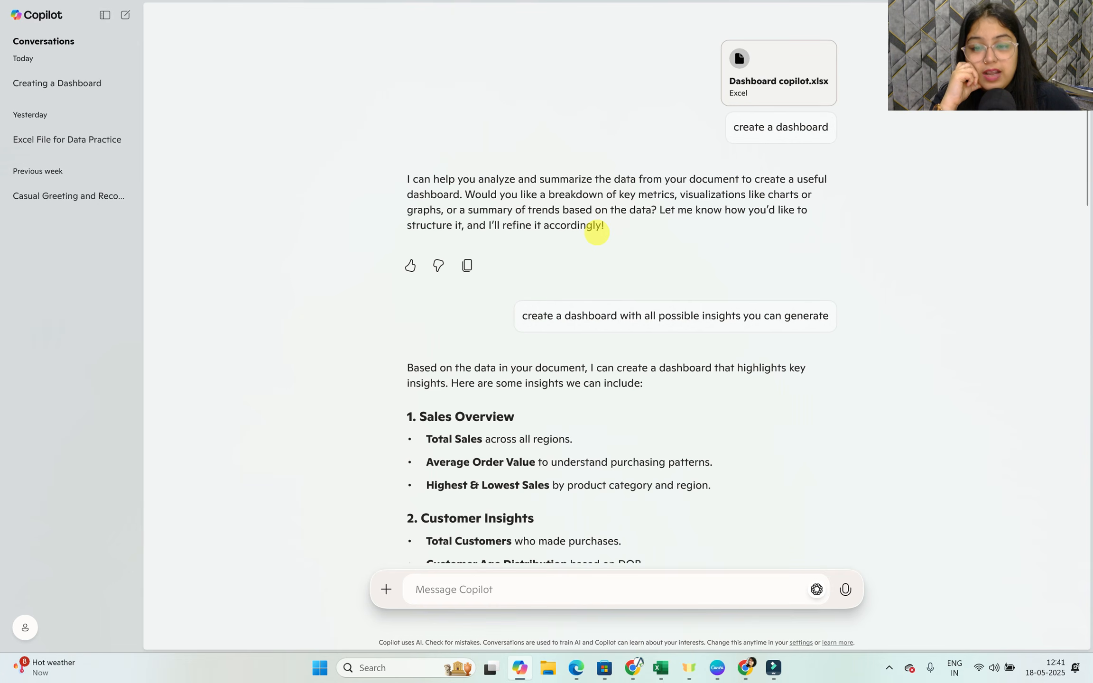
pyautogui.scroll(-15, 593, 226)
pyautogui.scroll(-3, 557, 270)
pyautogui.click(422, 589)
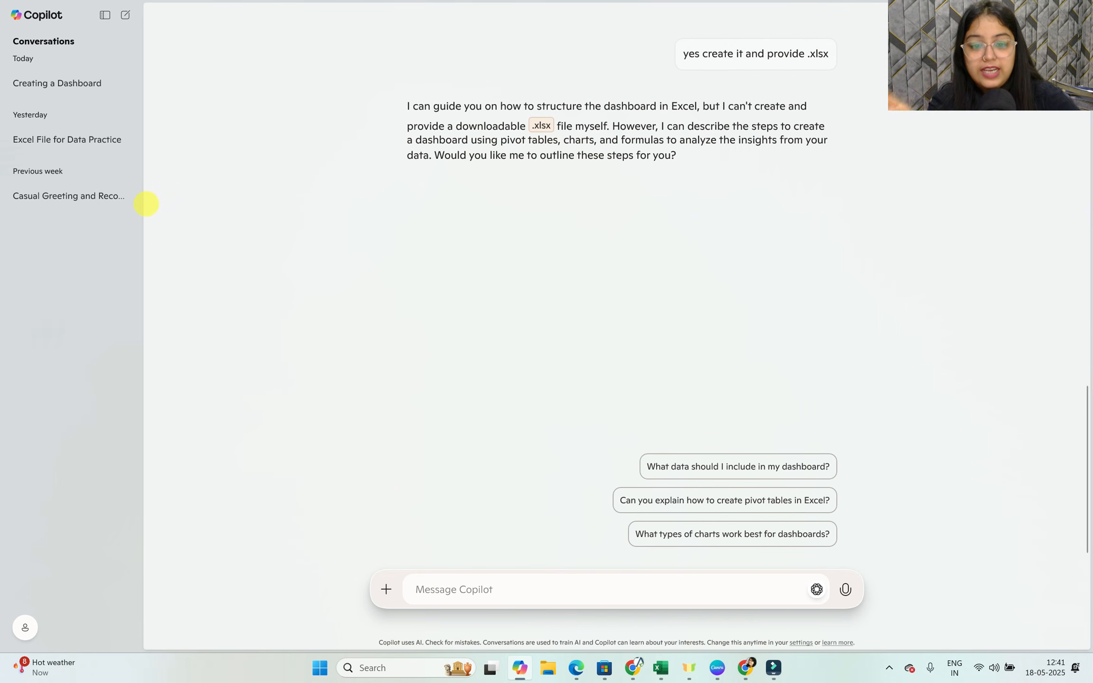
pyautogui.write('create a prompt for which I can ask copilot to create f=dashboard of this data')
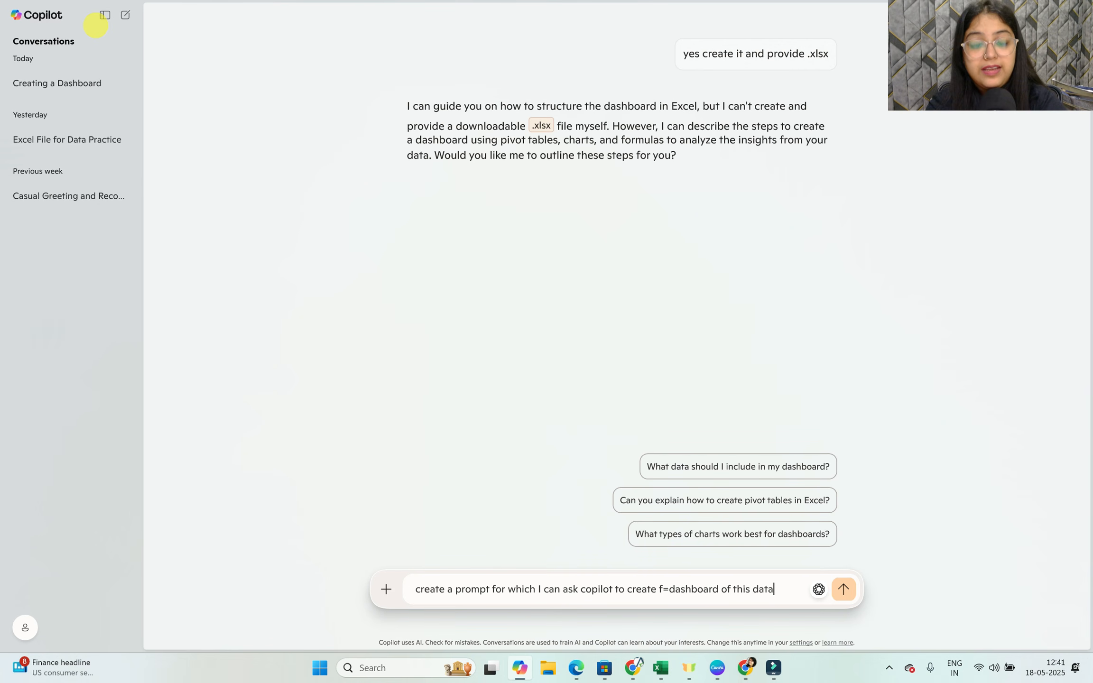
pyautogui.press('Return')
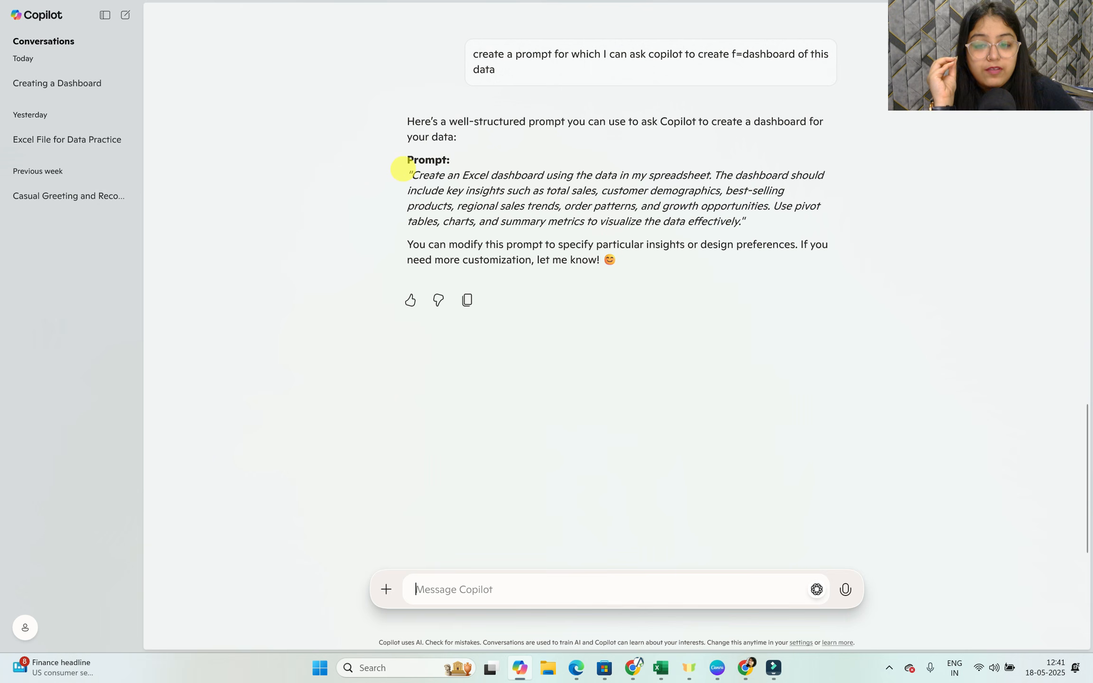
# Copy the suggested dashboard prompt from Copilot's reply and switch to the "Dashboard copilot" workbook in Excel.
pyautogui.click(402, 171)
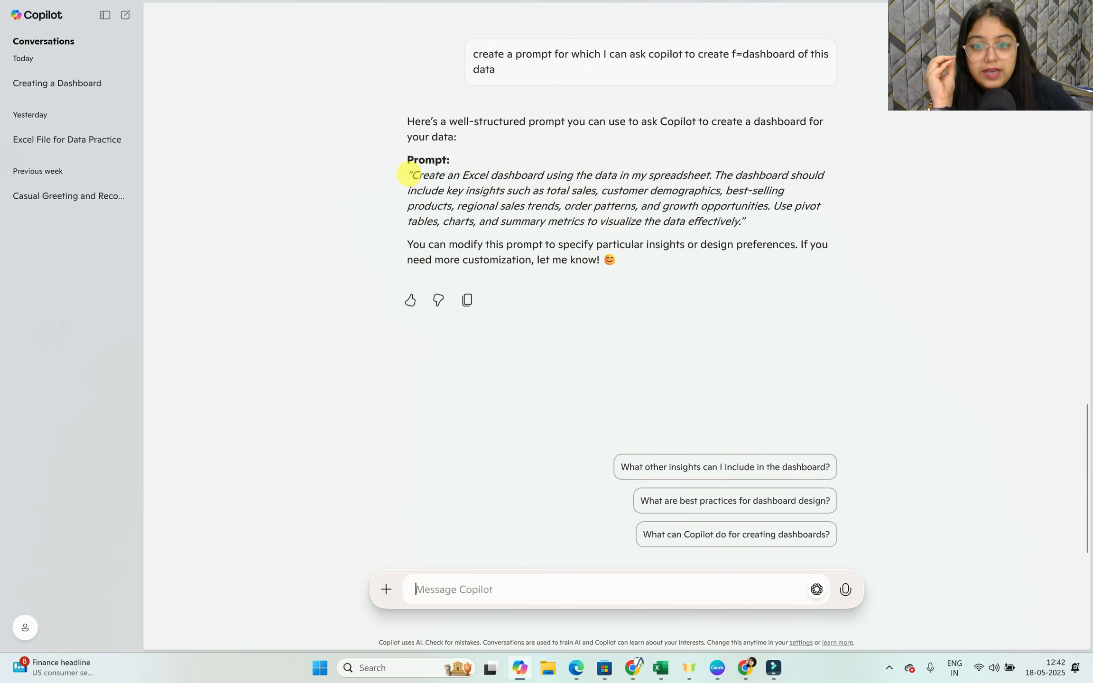
pyautogui.moveTo(409, 174); pyautogui.dragTo(755, 222)
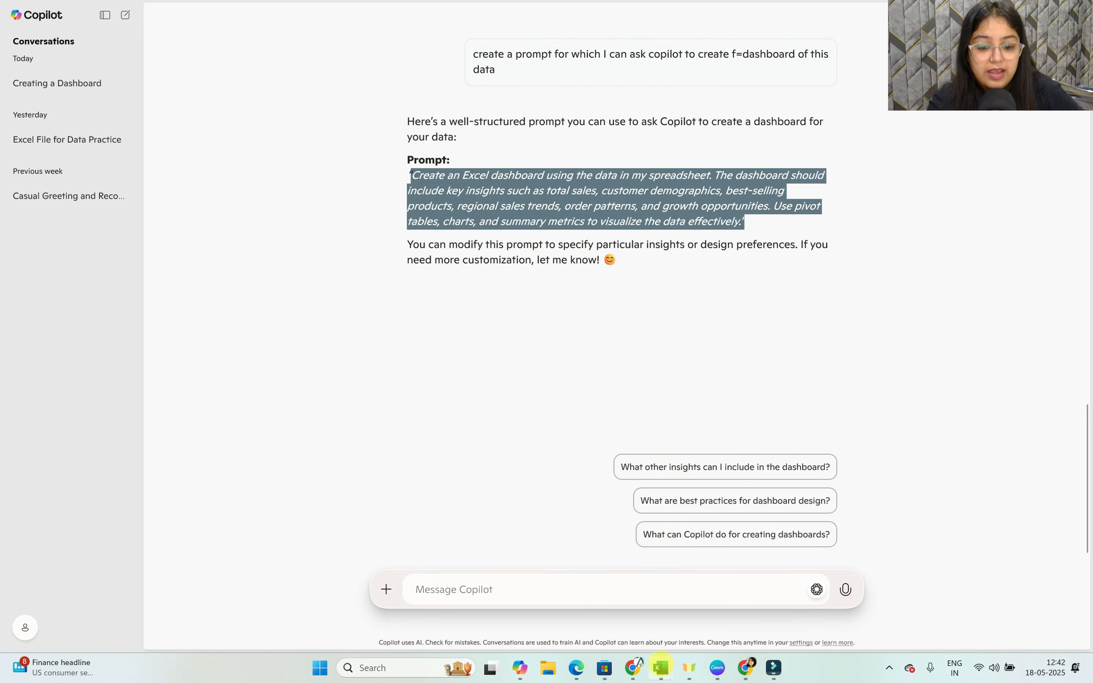
pyautogui.click(660, 668)
pyautogui.click(852, 607)
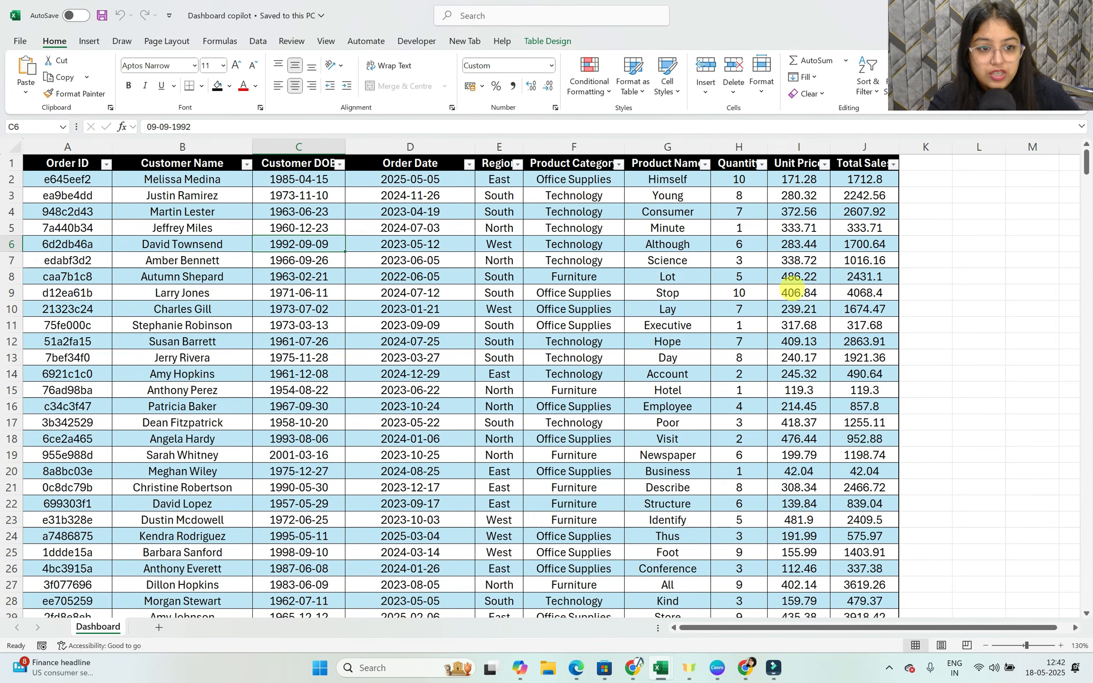
# Open Copilot for the workbook and turn on AutoSave.
pyautogui.click(1012, 74)
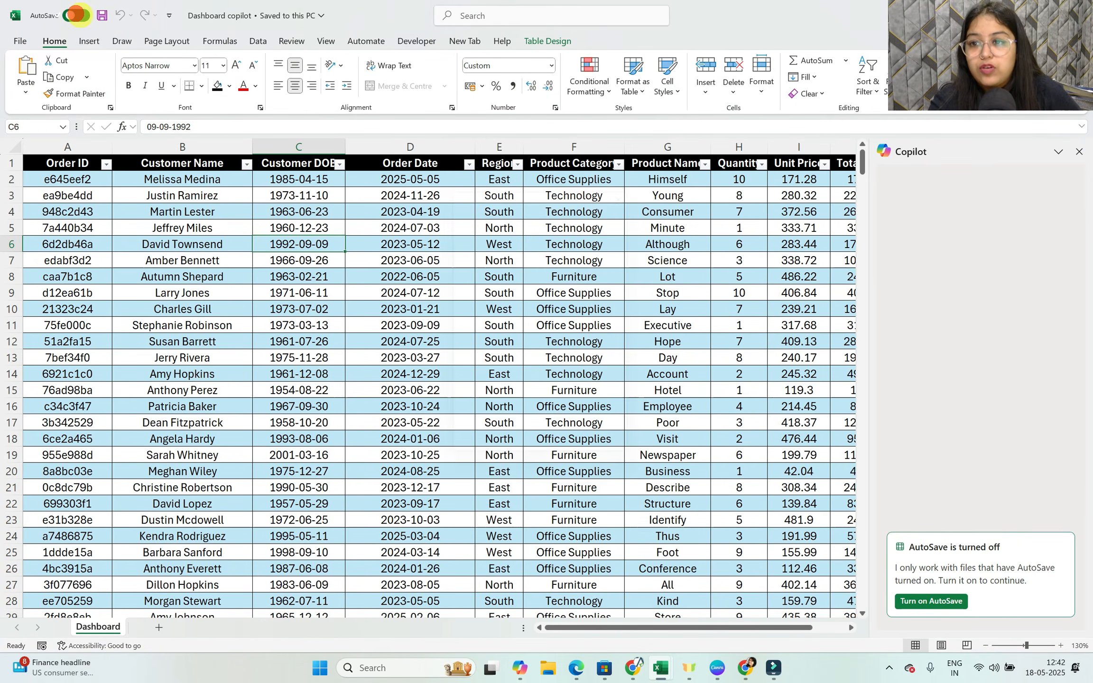
pyautogui.click(75, 15)
pyautogui.click(571, 283)
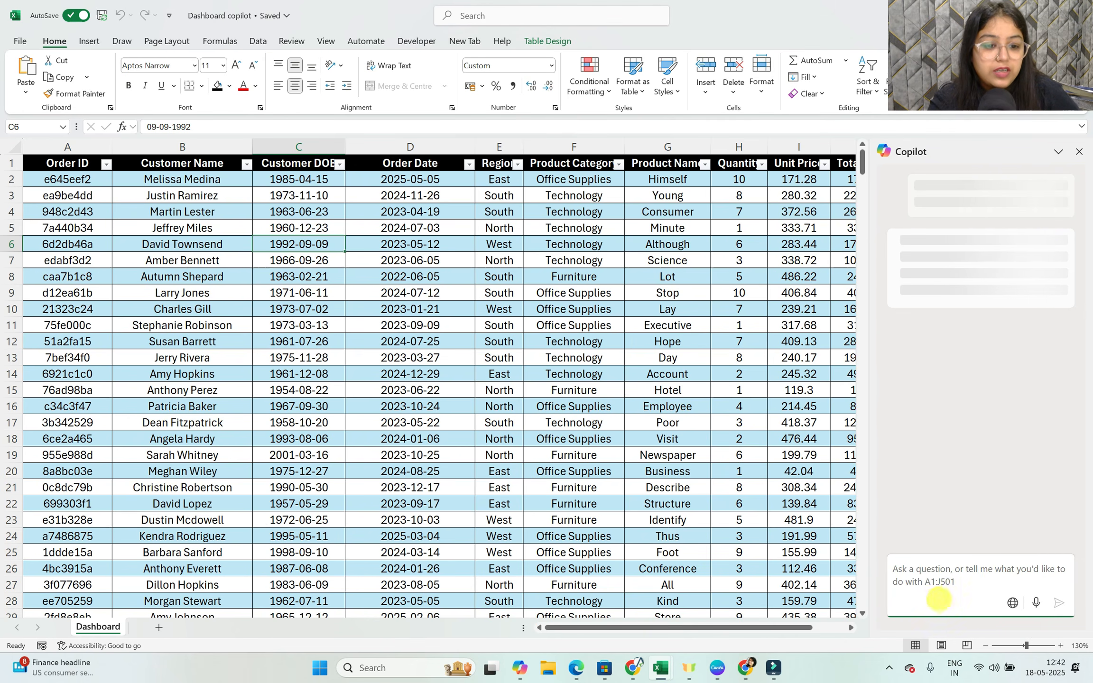
# Send Copilot in Excel the copied prompt beginning "Create an Excel dashboard using the data in my spreadsheet".
pyautogui.click(927, 576)
pyautogui.write('Create an Excel dashboard using the data in my spreadsheet. The dashboard should include key insights such as total sales, customer demographics, best-selling products, regional sales trends, order patterns, and growth opportunities. Use pivot tables, charts, and summary metrics to visualize the data effectively." You can modify this prompt to specify particular insights or design preferences. If you need more customization, let me know! 😊')
pyautogui.press('Return')
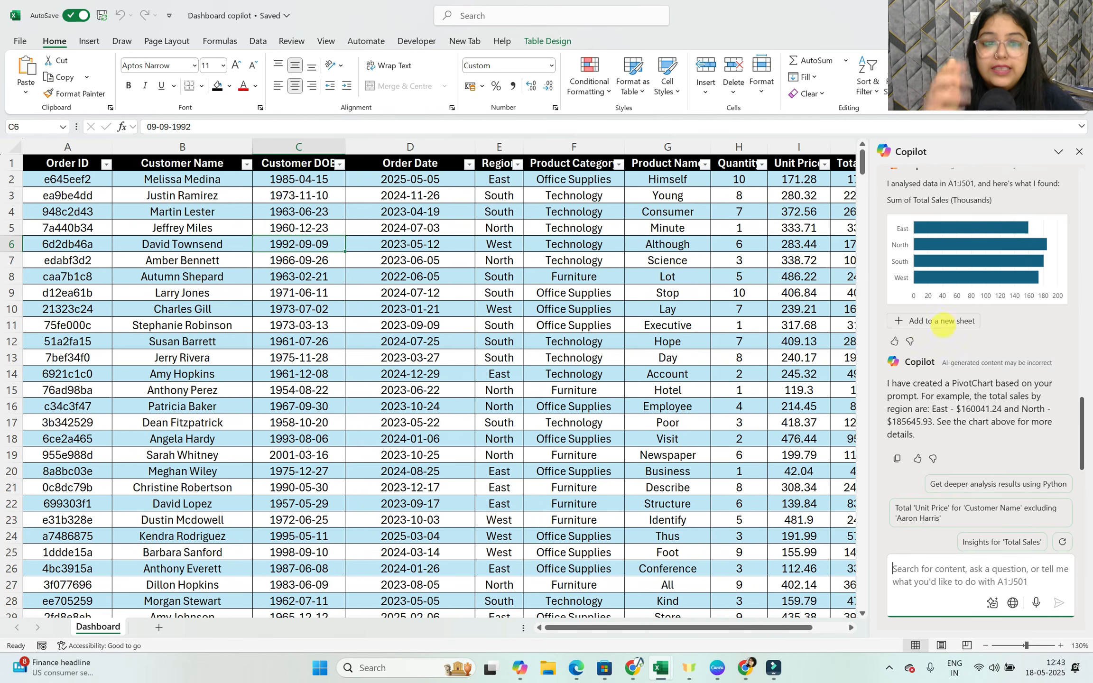
# Browse several sets of Copilot's example prompts above the conversation.
pyautogui.scroll(15, 943, 326)
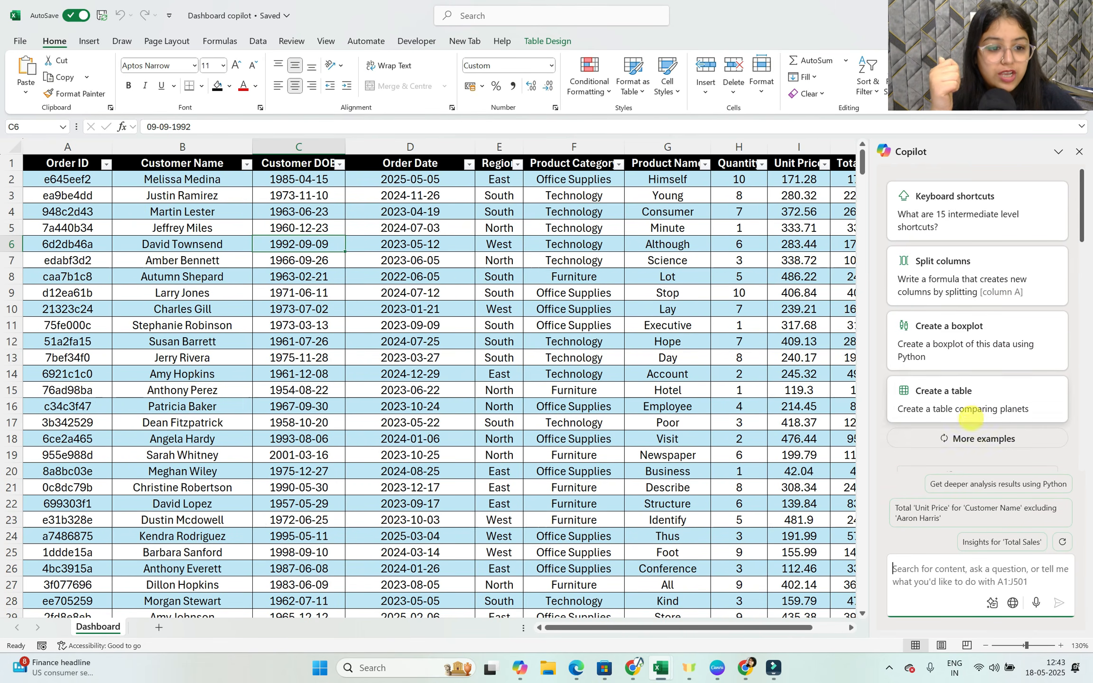
pyautogui.click(965, 439)
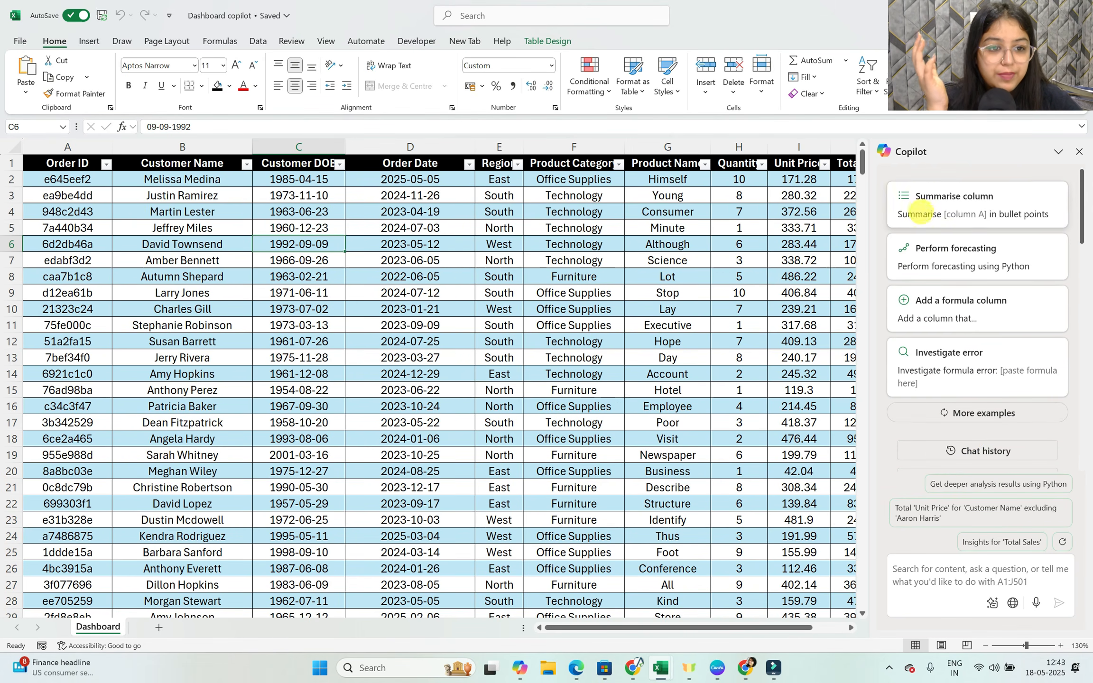
pyautogui.click(970, 421)
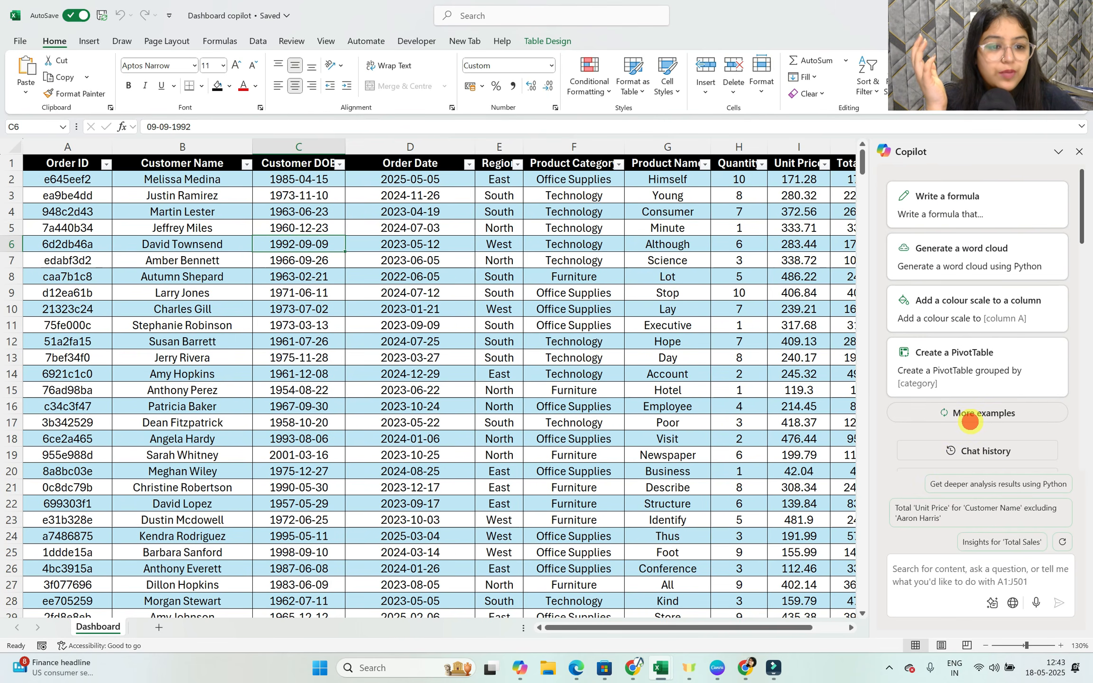
pyautogui.click(970, 421)
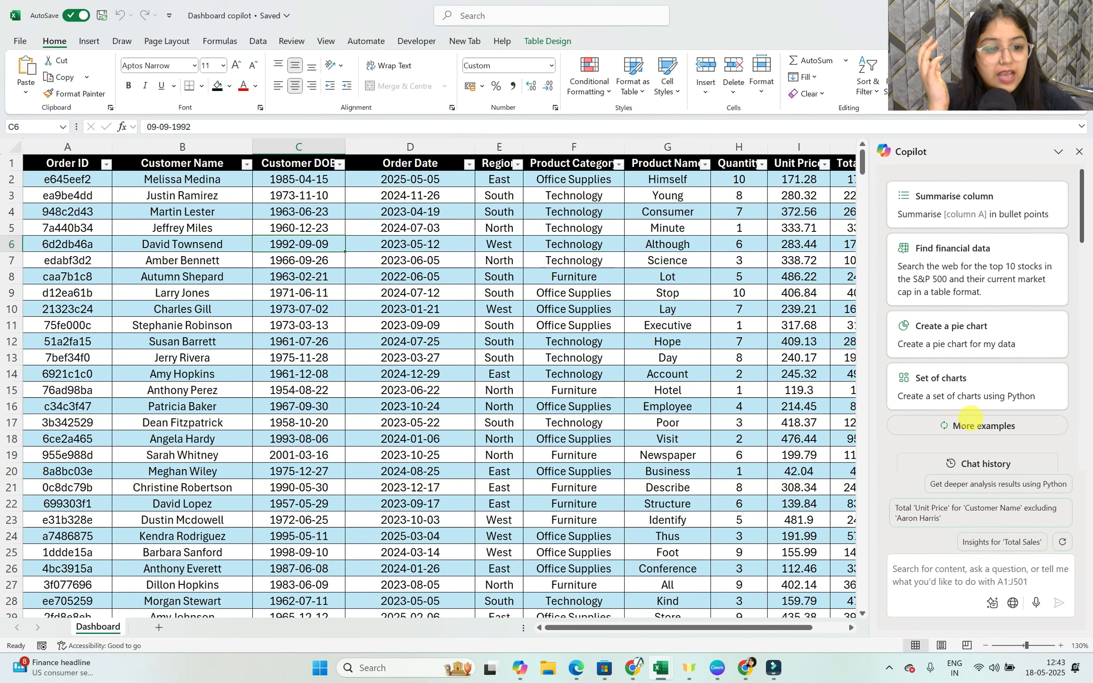
pyautogui.click(970, 425)
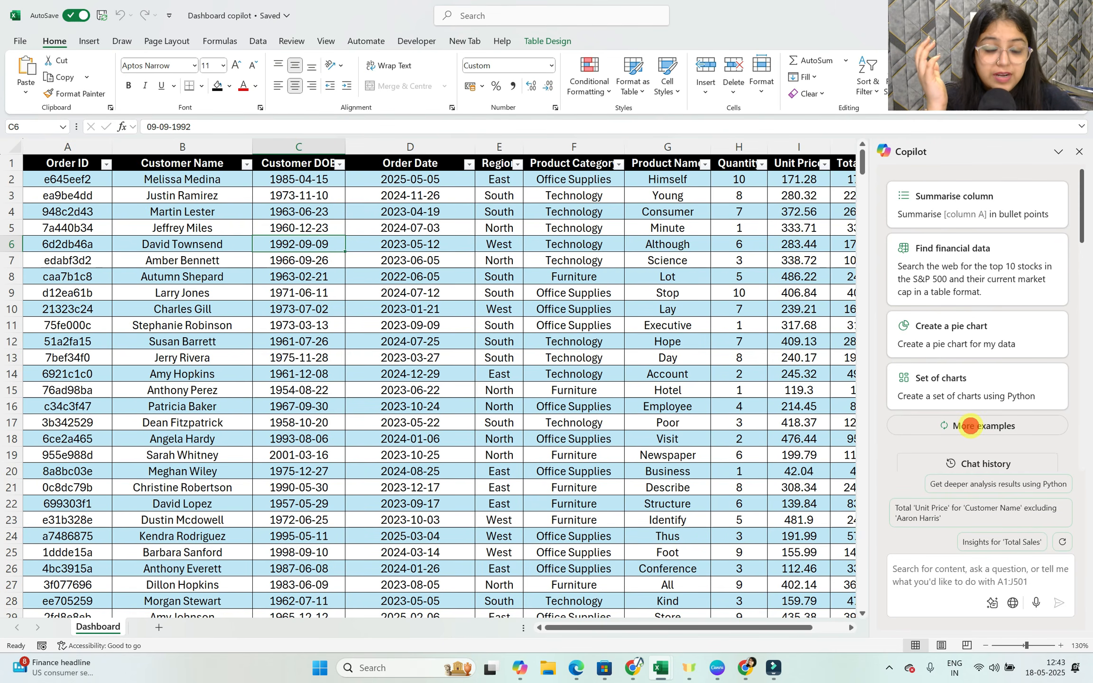
pyautogui.click(971, 421)
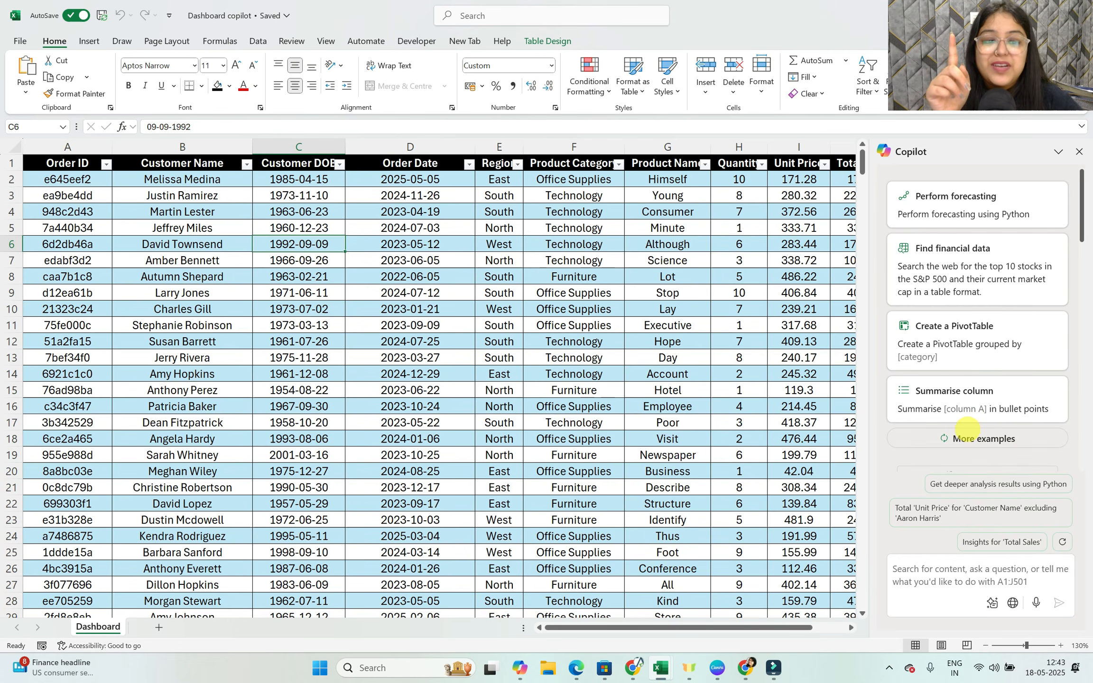
pyautogui.click(957, 437)
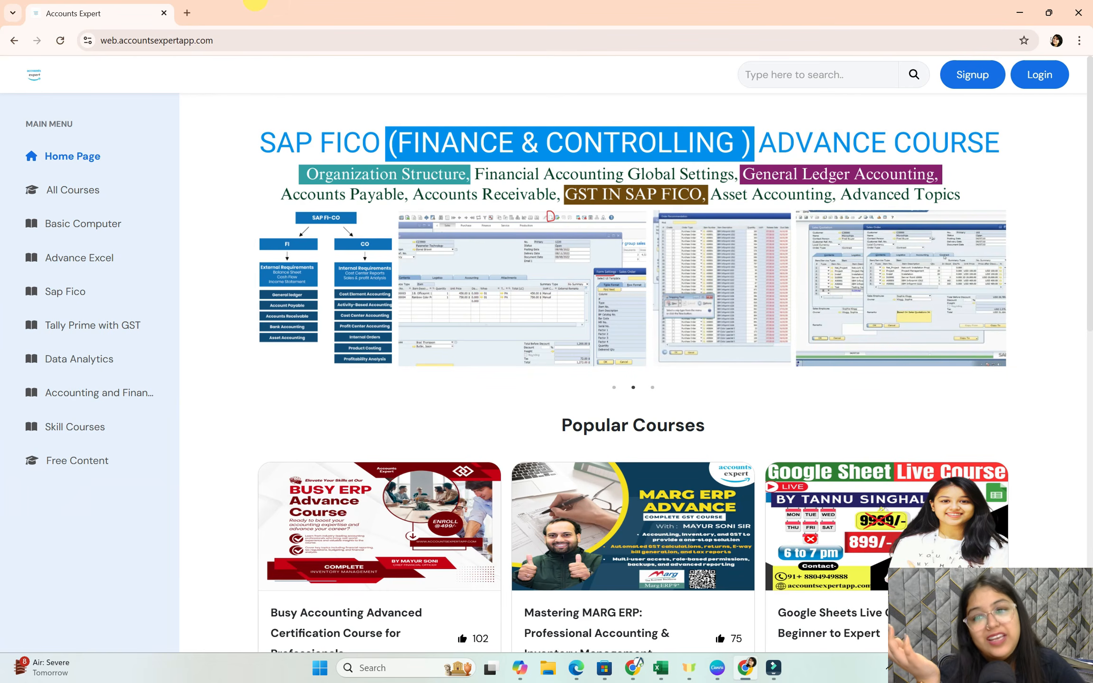
# In a new Chrome tab, search Google for "chat gpt ai" and open ChatGPT through OpenAI's "Introducing ChatGPT" page.
pyautogui.click(186, 13)
pyautogui.click(373, 239)
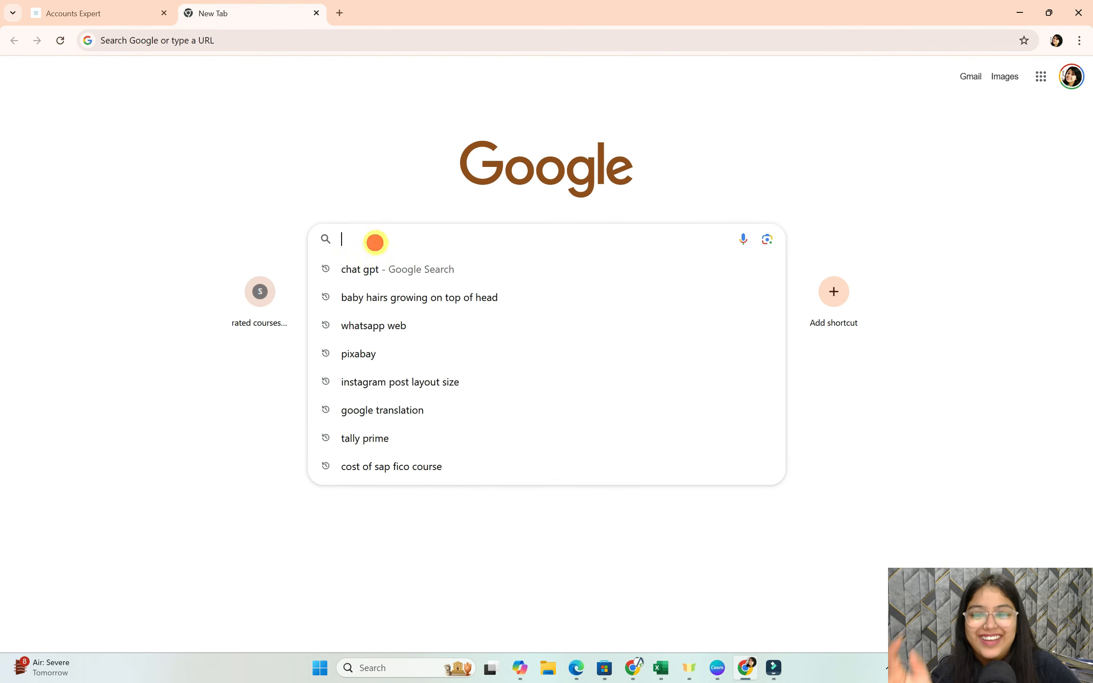
pyautogui.write('chat')
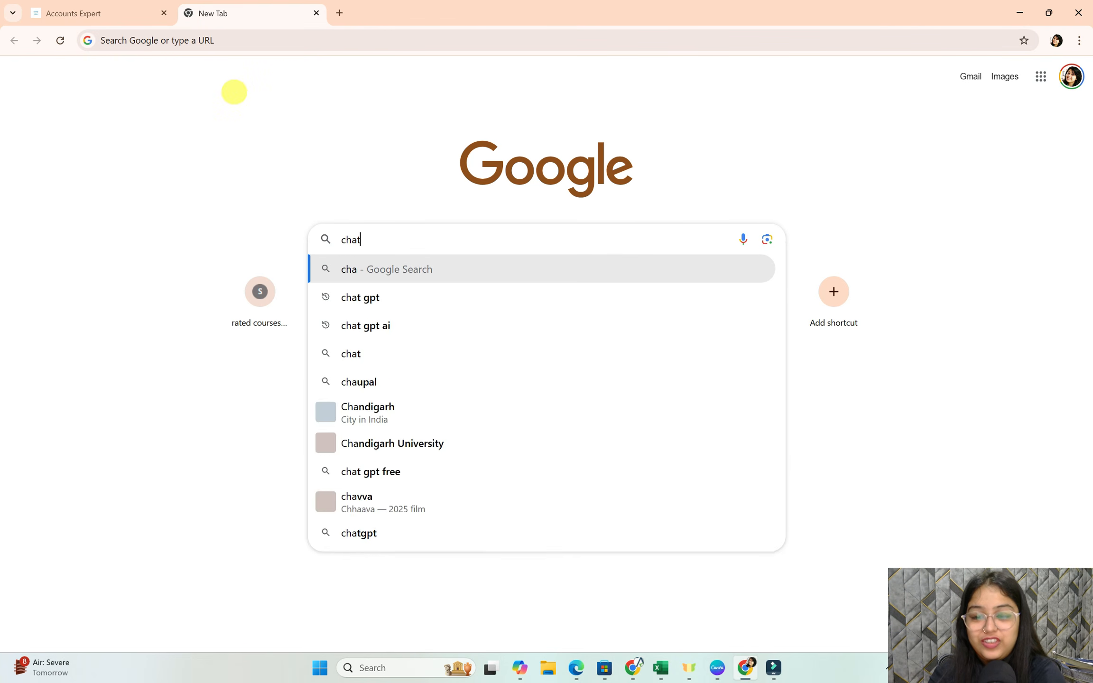
pyautogui.write(' gpt')
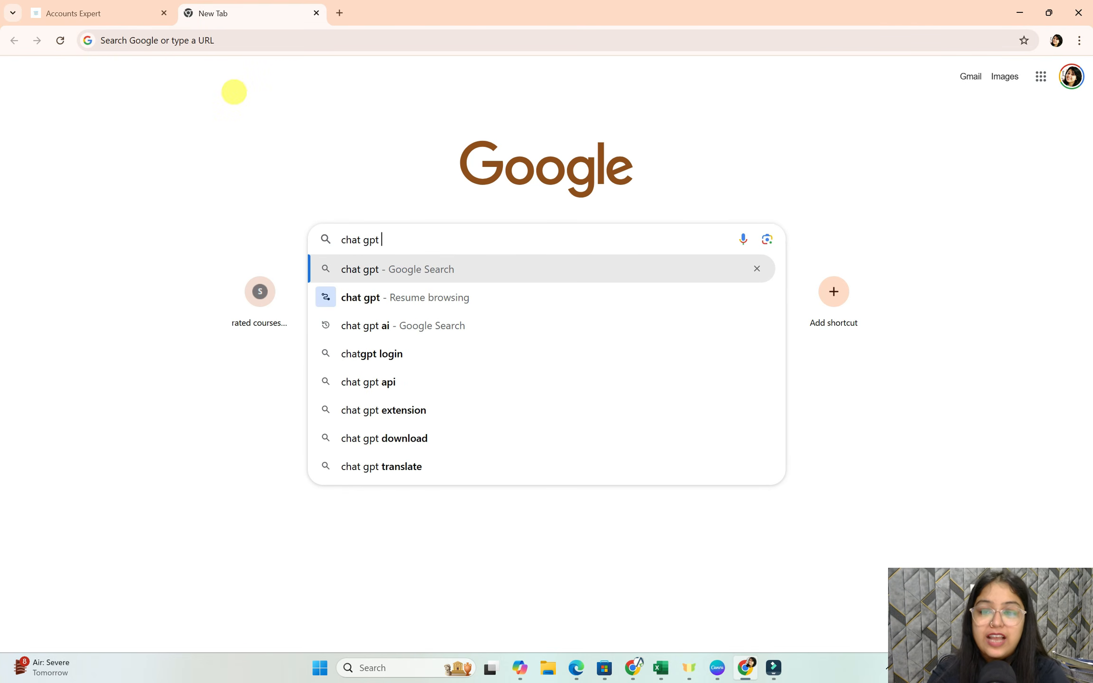
pyautogui.click(377, 324)
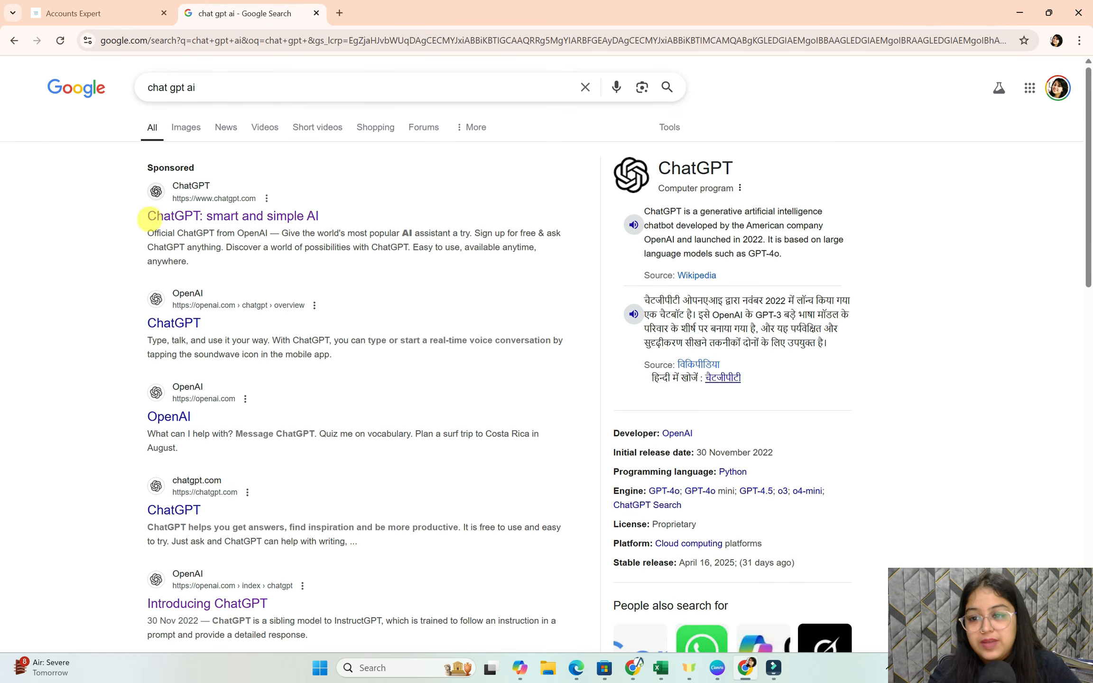
pyautogui.click(214, 601)
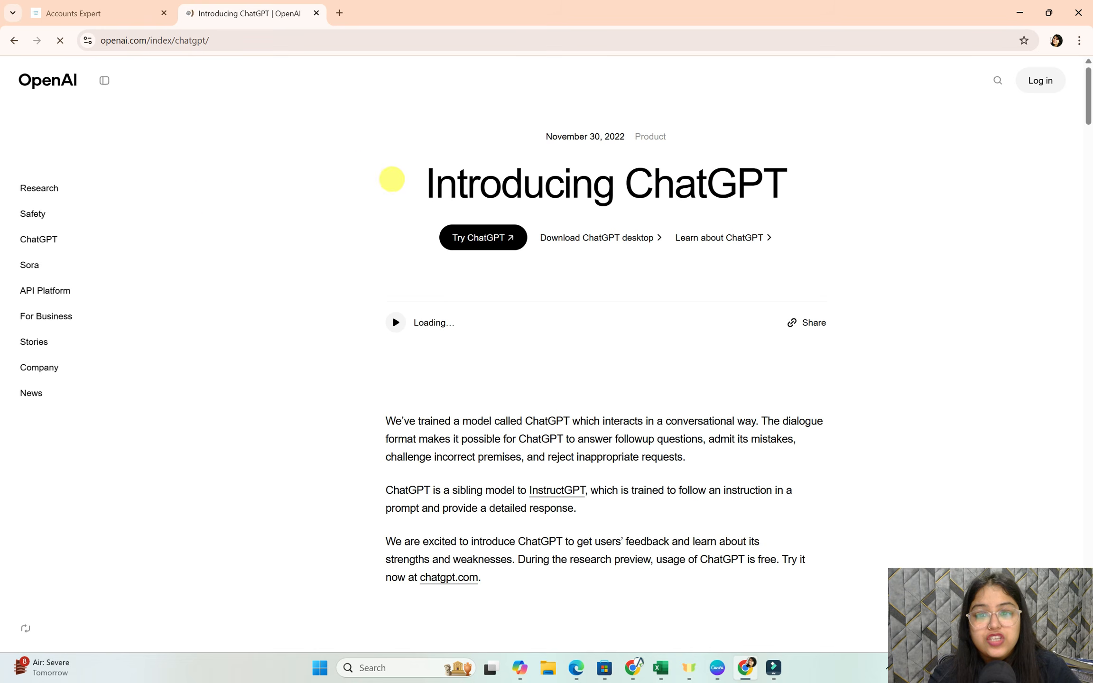
pyautogui.click(462, 246)
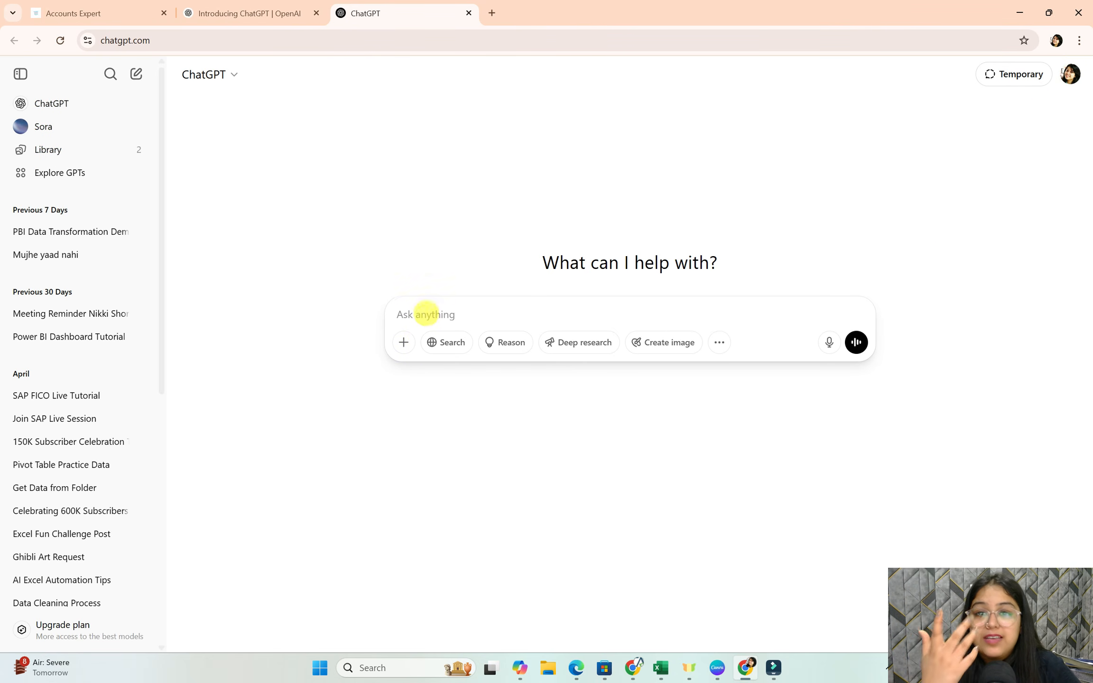
# Attach the Dashboard copilot workbook from the Downloads folder to the new ChatGPT message.
pyautogui.click(403, 342)
pyautogui.moveTo(476, 284)
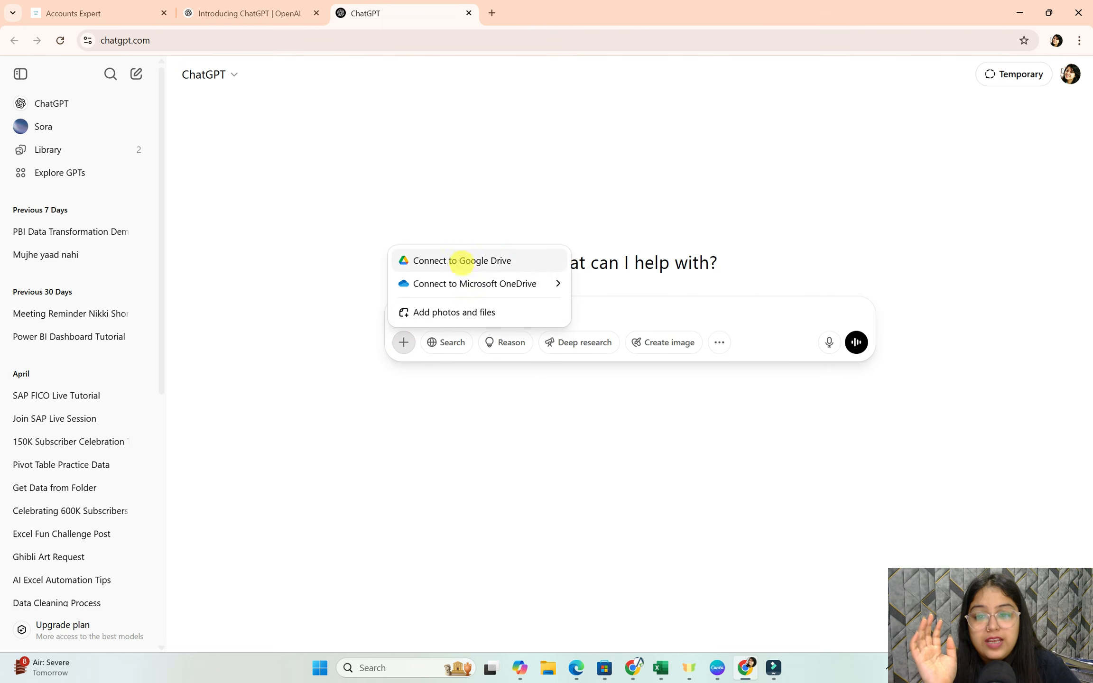
pyautogui.click(453, 312)
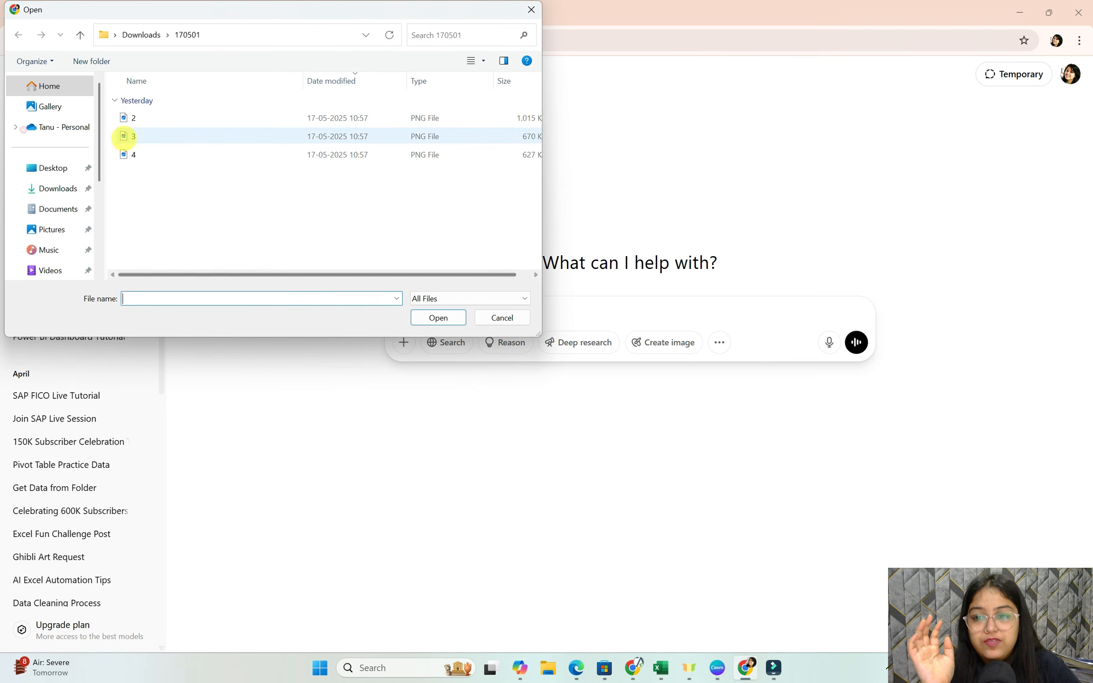
pyautogui.click(58, 188)
pyautogui.click(164, 116)
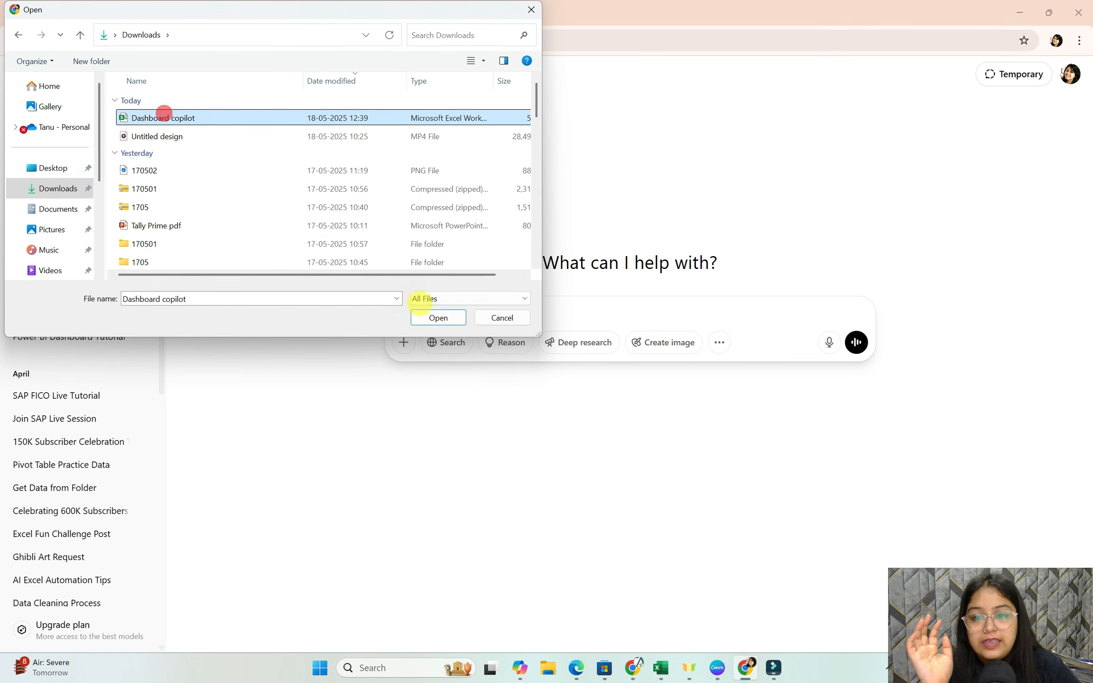
pyautogui.click(436, 317)
# Send ChatGPT the prompt "Create a complete dashboard of this data and provide .xlsx" with the attached workbook.
pyautogui.click(446, 366)
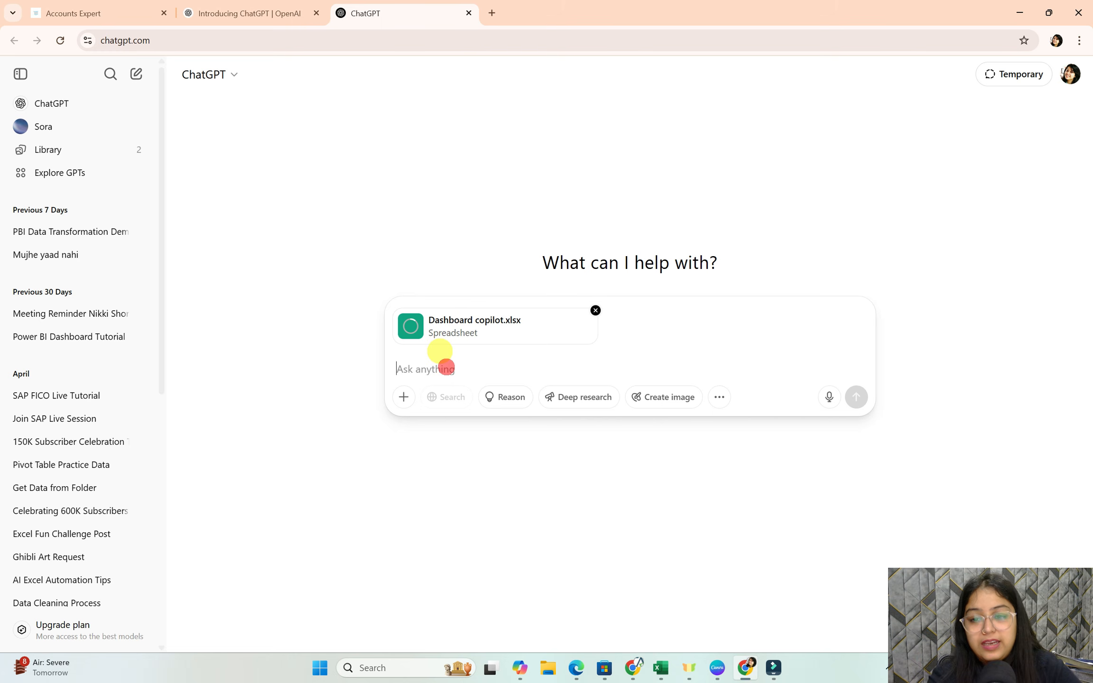
pyautogui.write('Create ')
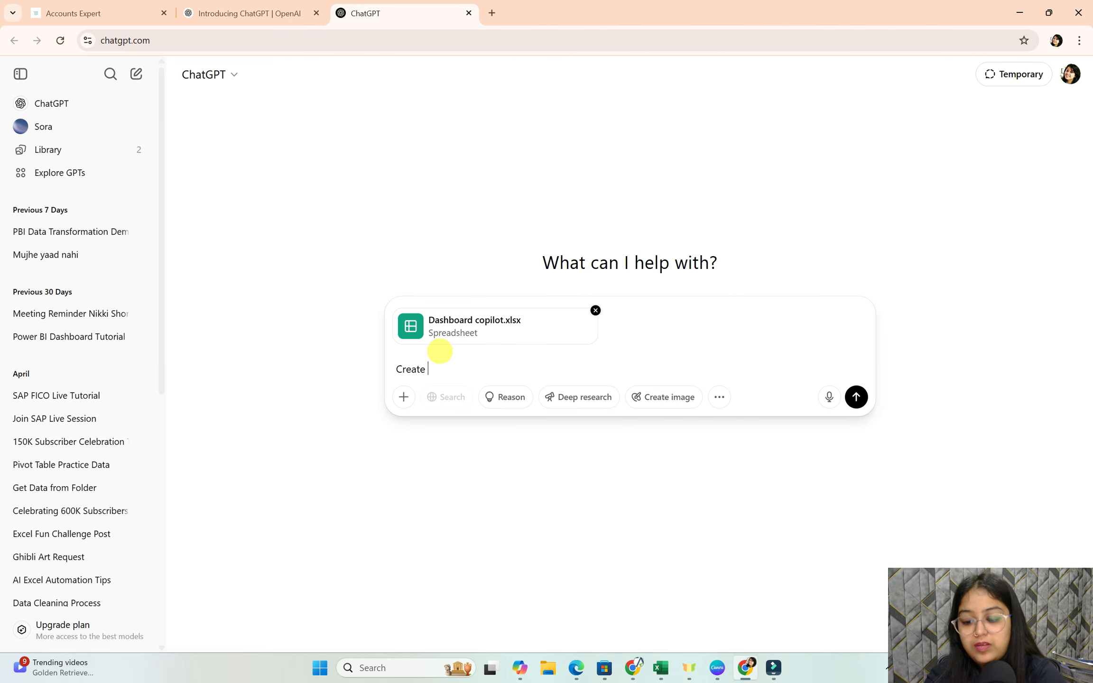
pyautogui.write('a complete dashboard of this data and provide .xlsx')
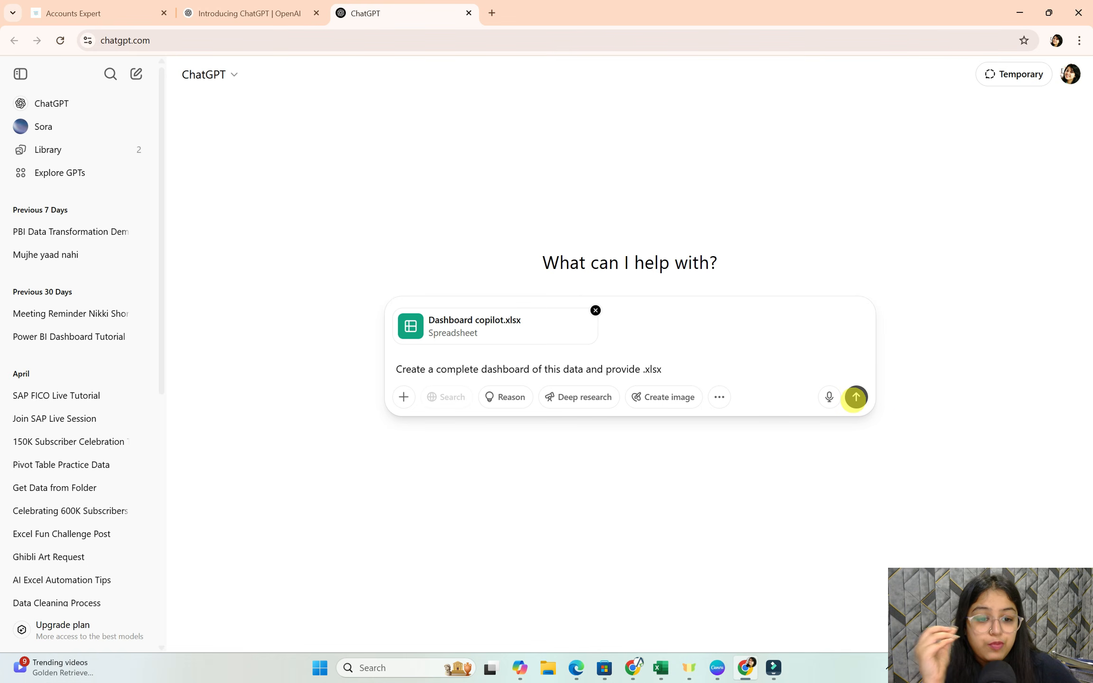
pyautogui.click(857, 397)
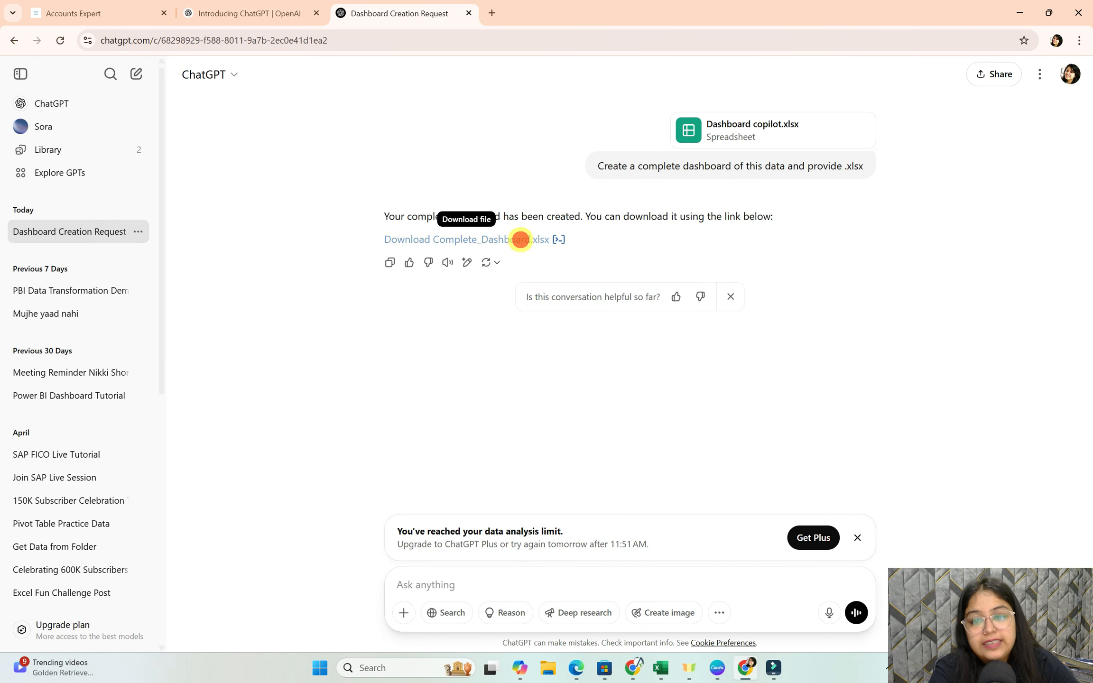
# Download Complete_Dashboard.xlsx from ChatGPT's reply and open it in Excel from the Downloads folder.
pyautogui.click(520, 240)
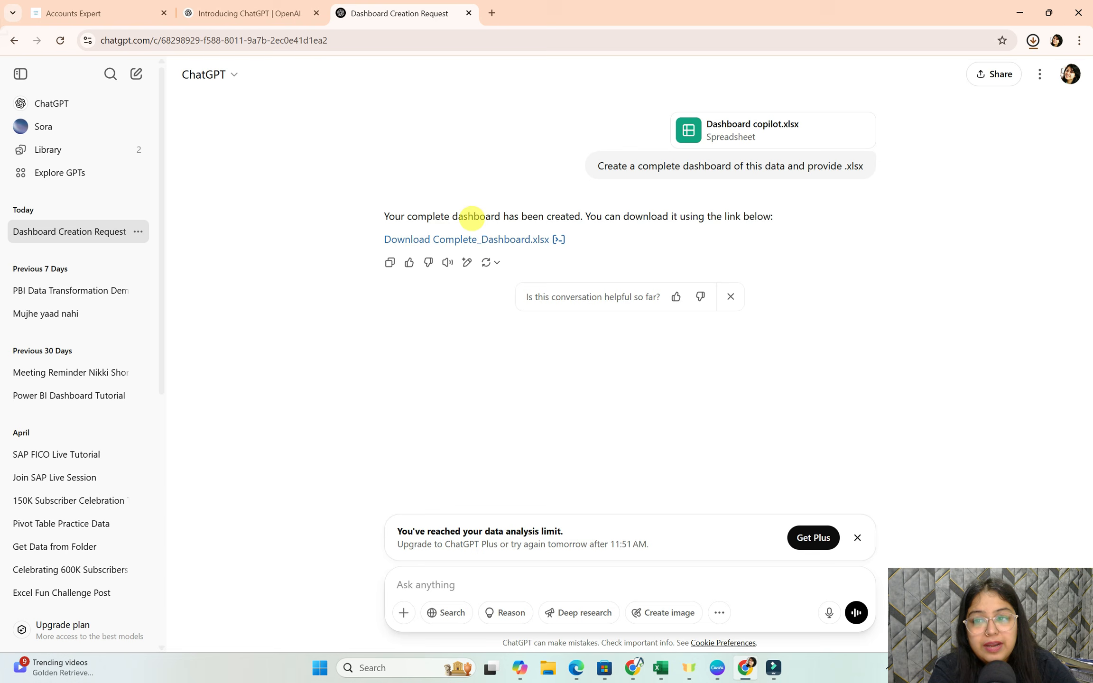
pyautogui.click(1033, 40)
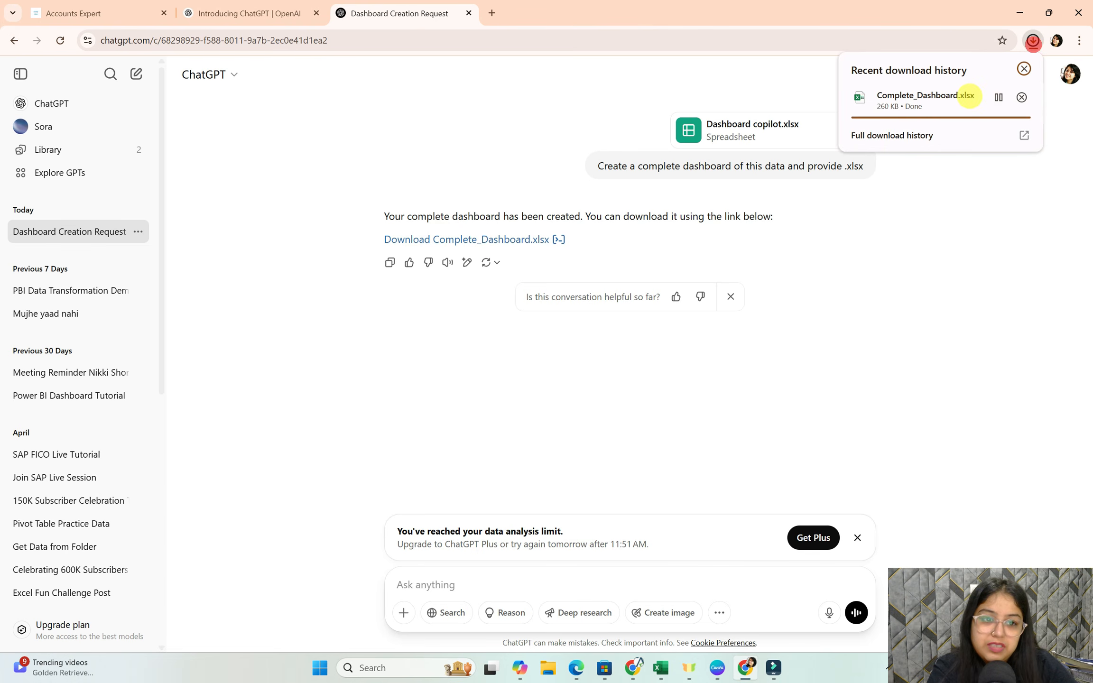
pyautogui.click(996, 96)
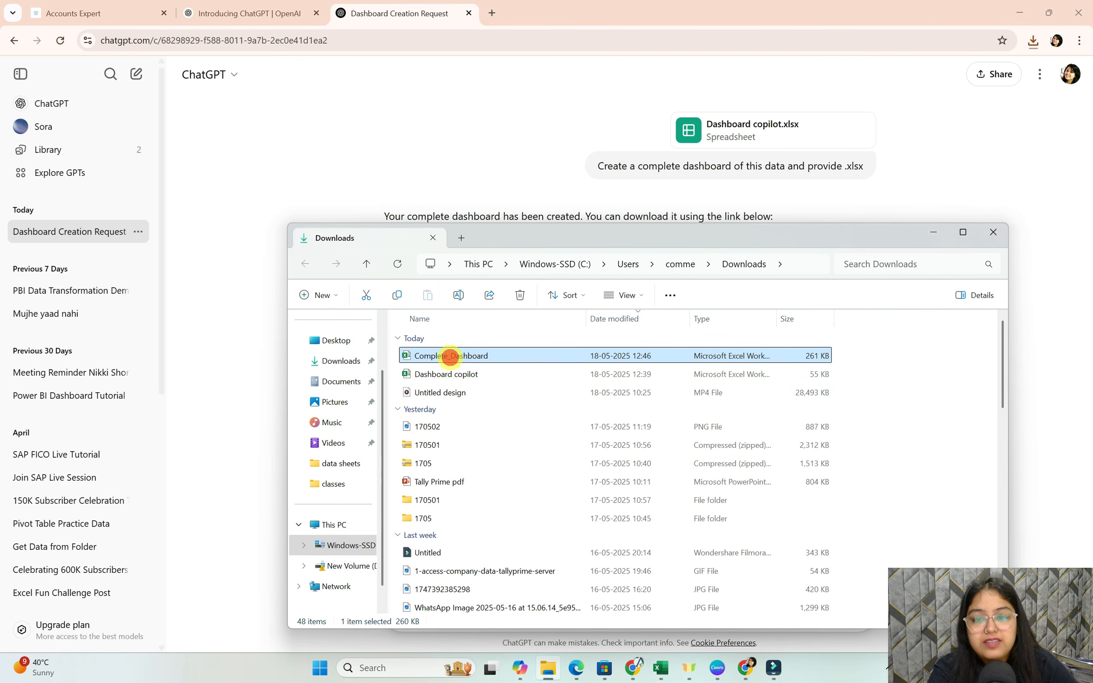
pyautogui.doubleClick(450, 356)
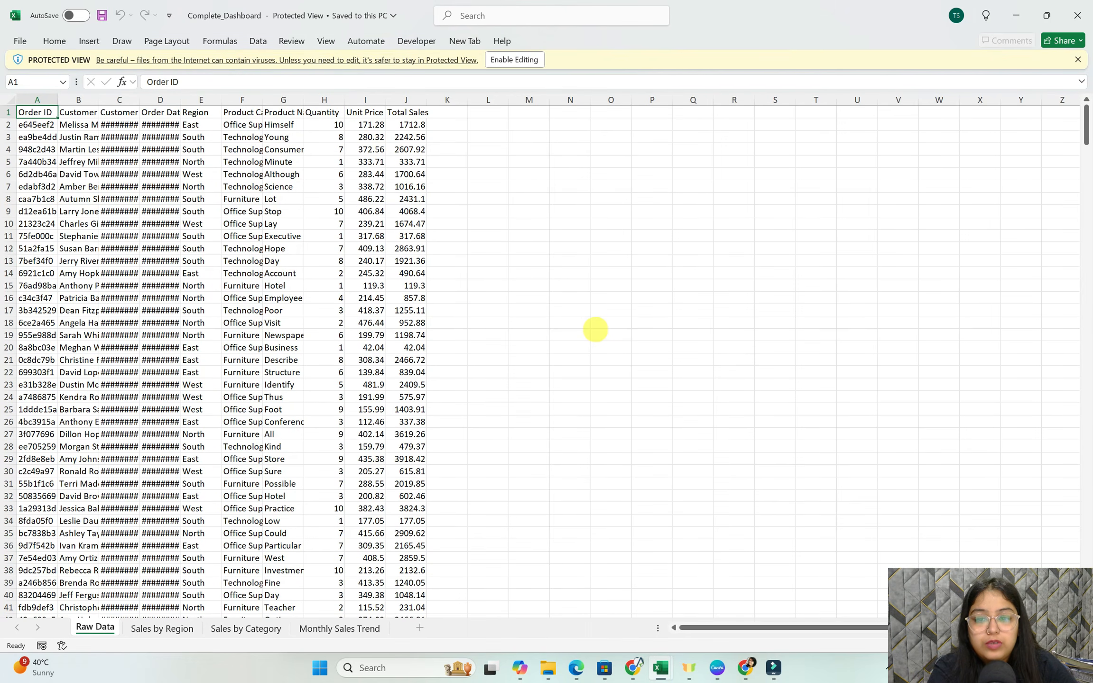
# Examine the Sales by Region, Sales by Category and Monthly Sales Trend charts and the Raw Data sheet in the Complete_Dashboard workbook.
pyautogui.click(142, 628)
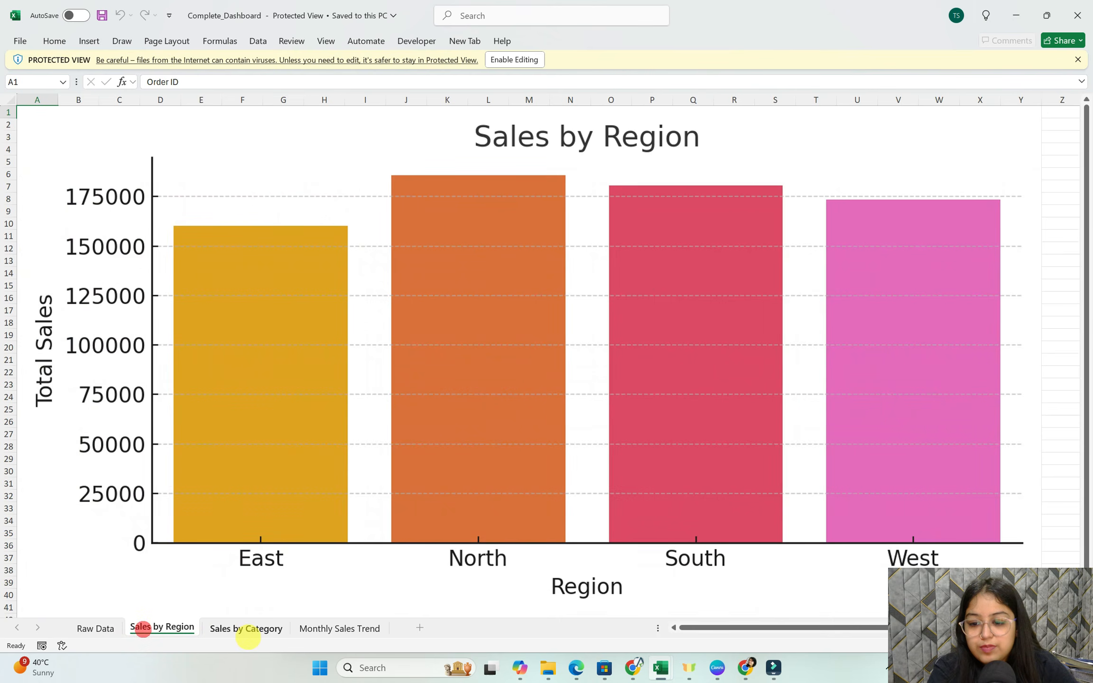
pyautogui.click(250, 629)
pyautogui.click(335, 629)
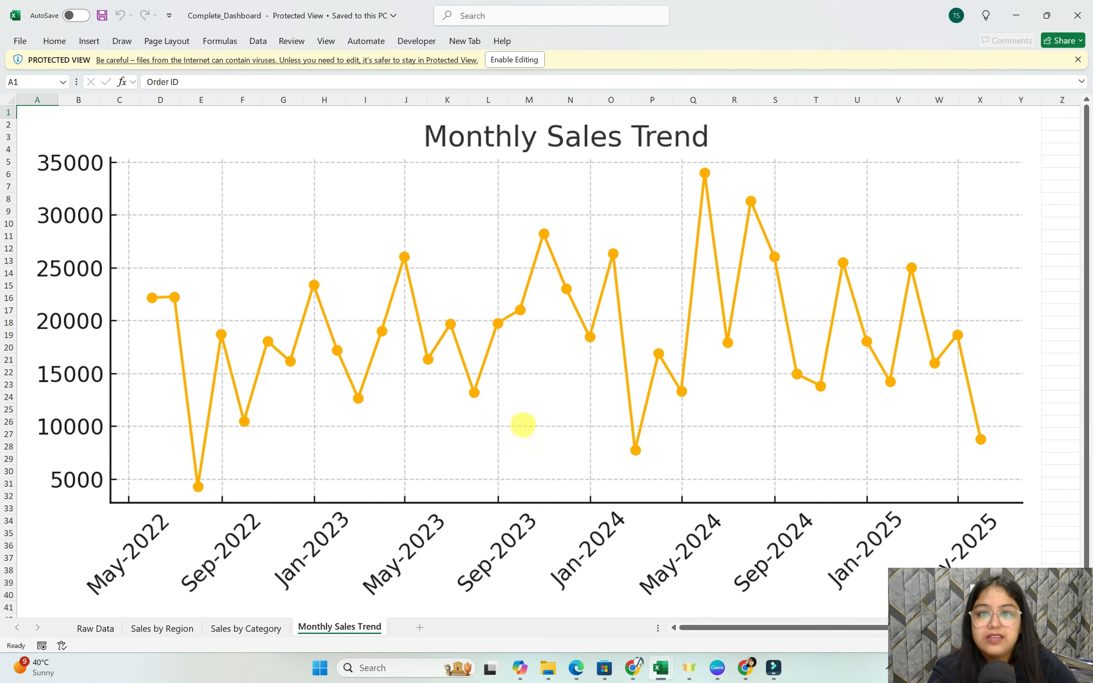
pyautogui.keyDown('ctrl'); pyautogui.scroll(-5, 598, 373); pyautogui.keyUp('ctrl')
pyautogui.click(256, 629)
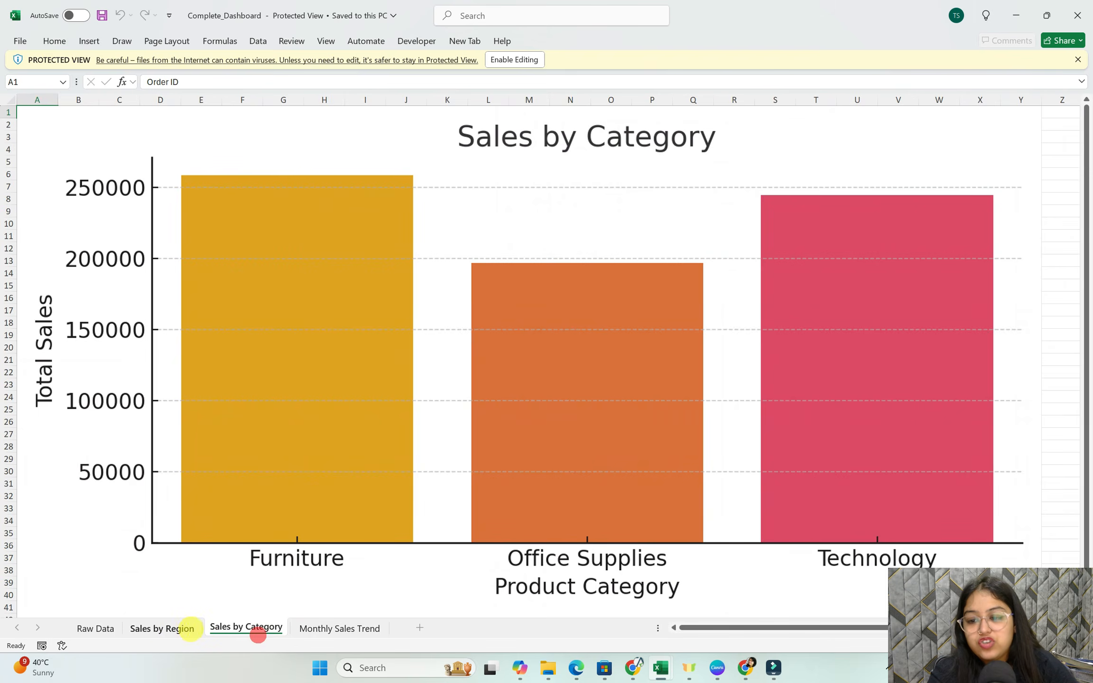
pyautogui.click(170, 628)
pyautogui.keyDown('ctrl'); pyautogui.scroll(-6, 353, 468); pyautogui.keyUp('ctrl')
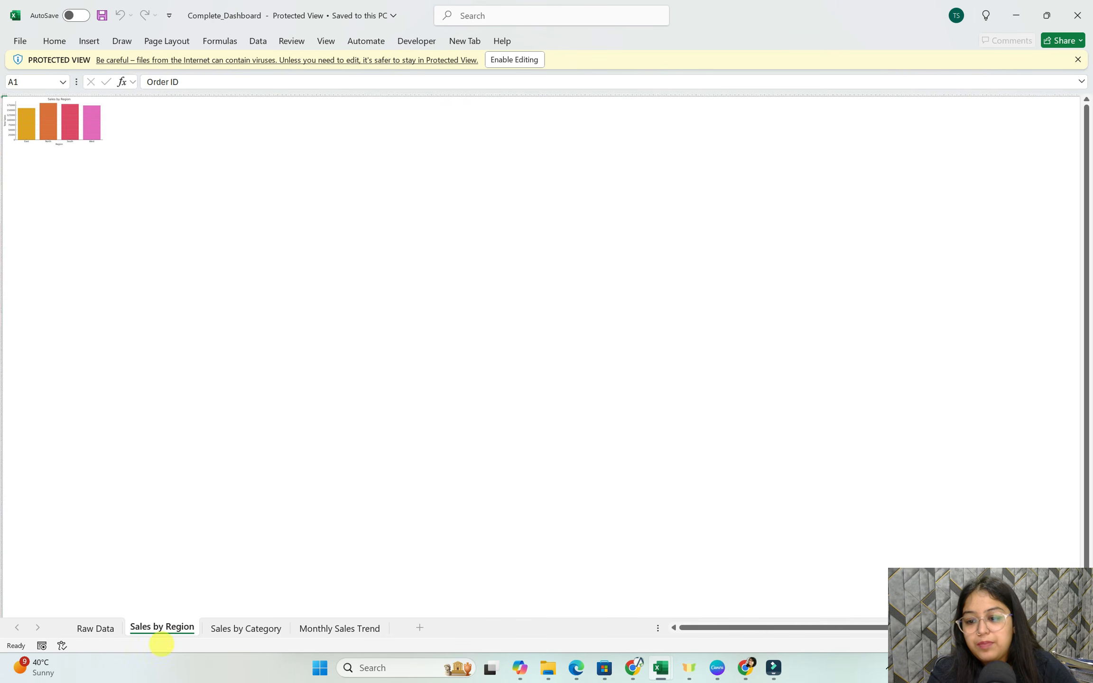
pyautogui.click(236, 629)
pyautogui.click(334, 627)
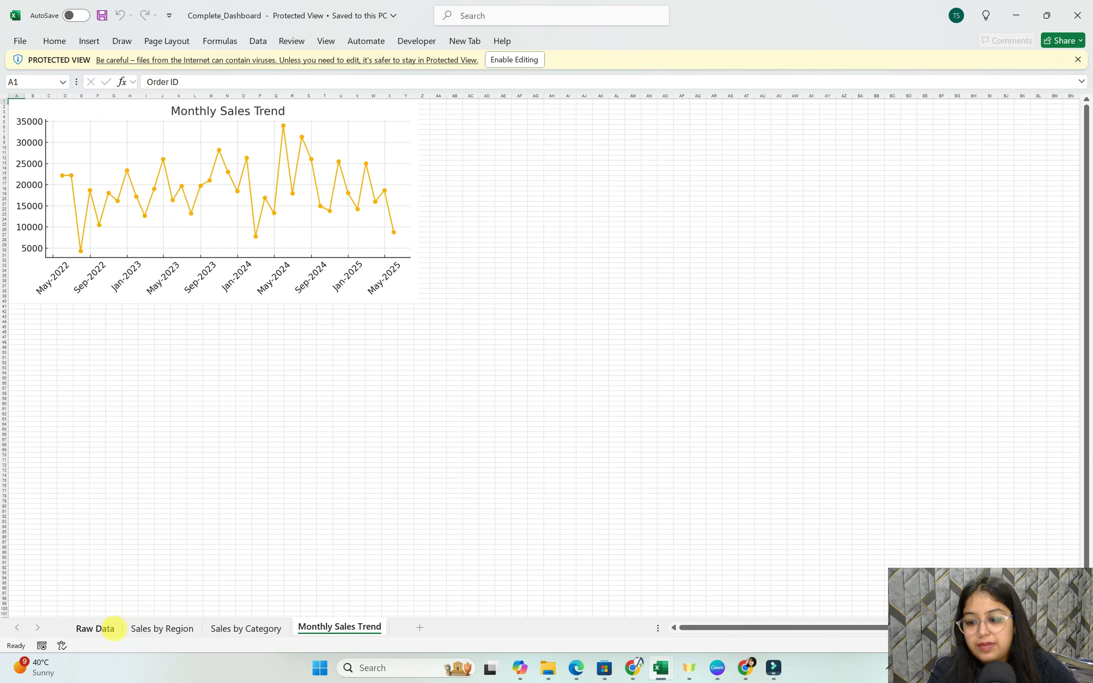
pyautogui.click(94, 627)
pyautogui.keyDown('ctrl'); pyautogui.scroll(-2, 530, 480); pyautogui.keyUp('ctrl')
pyautogui.click(160, 627)
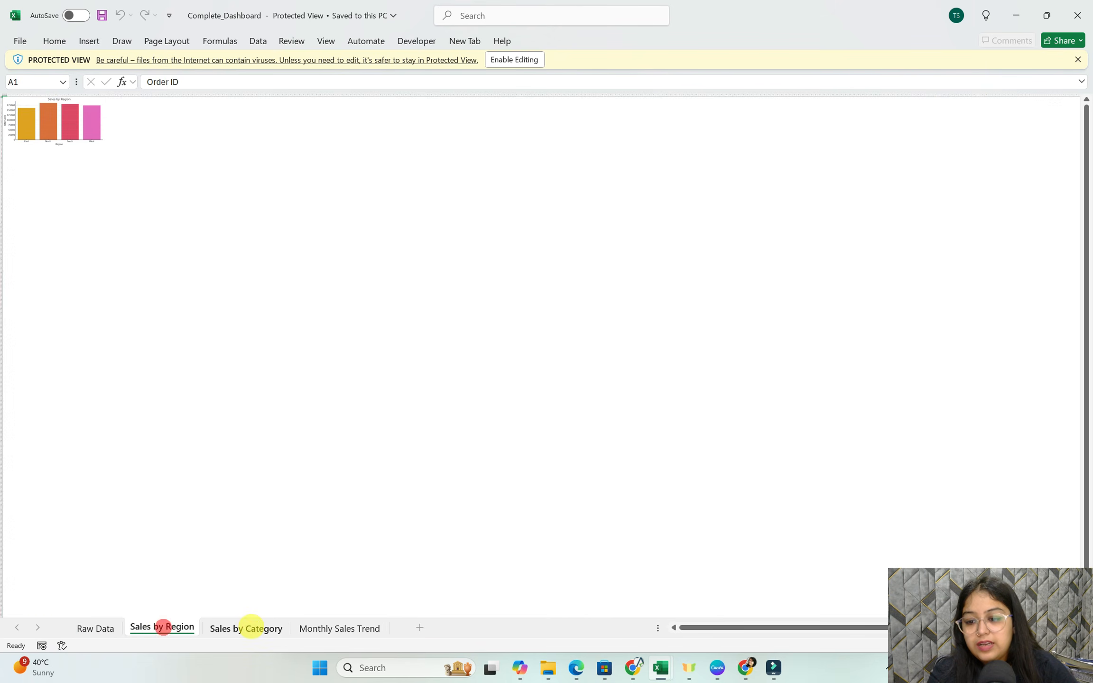
pyautogui.click(248, 628)
pyautogui.click(332, 627)
pyautogui.keyDown('ctrl'); pyautogui.scroll(-1, 373, 471); pyautogui.keyUp('ctrl')
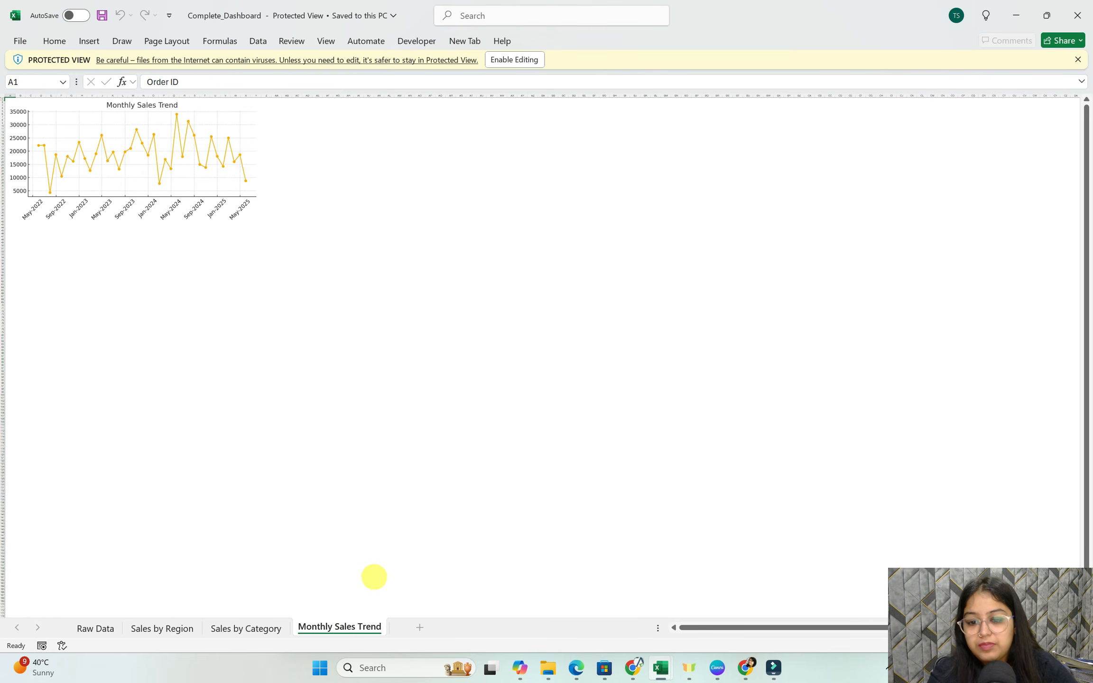
pyautogui.keyDown('ctrl'); pyautogui.scroll(1, 377, 536); pyautogui.keyUp('ctrl')
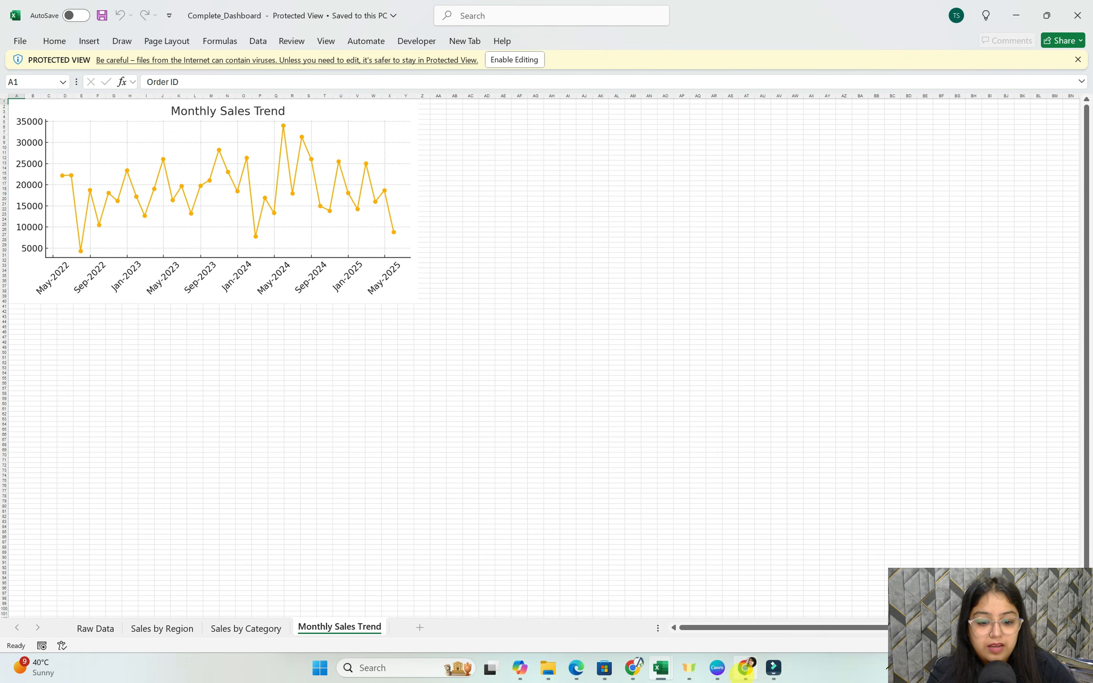
# Return to ChatGPT, enable web search and send "create a complete dashboard in a single sheet, arrange it, use slicers and timeline also".
pyautogui.click(745, 667)
pyautogui.click(455, 606)
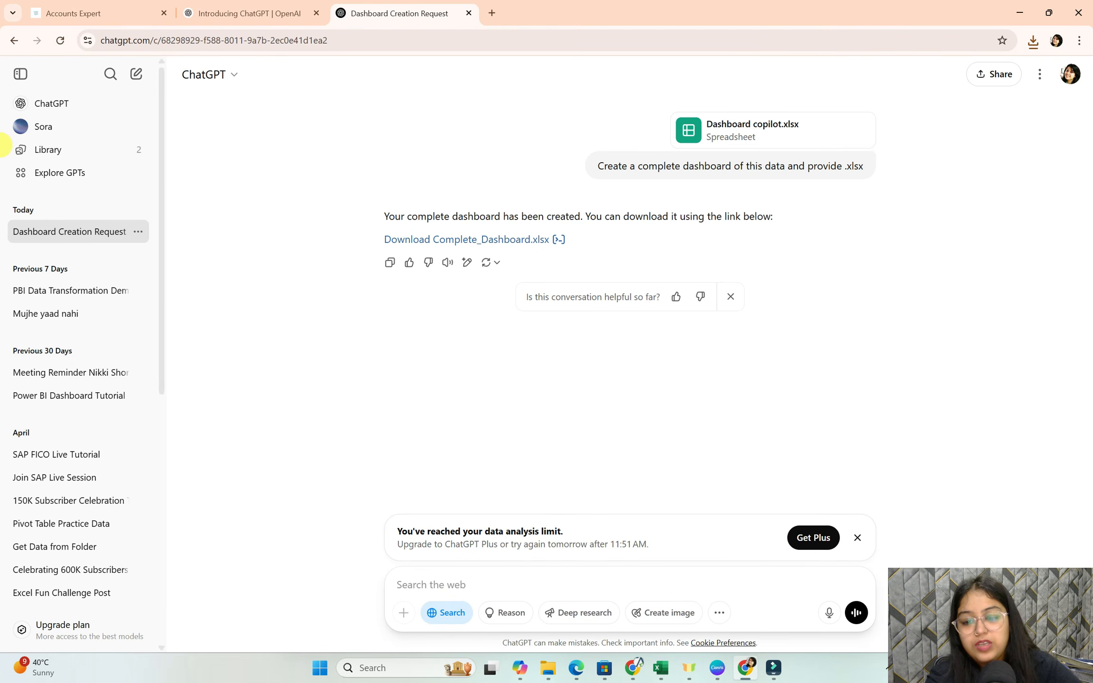
pyautogui.write('c')
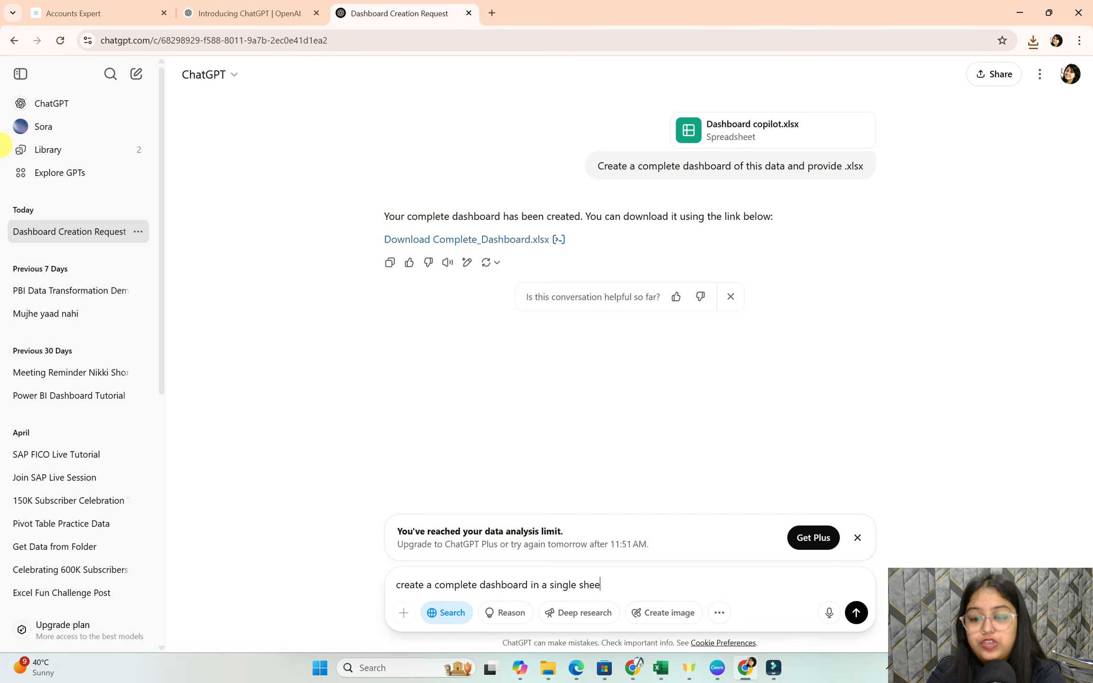
pyautogui.write('ng')
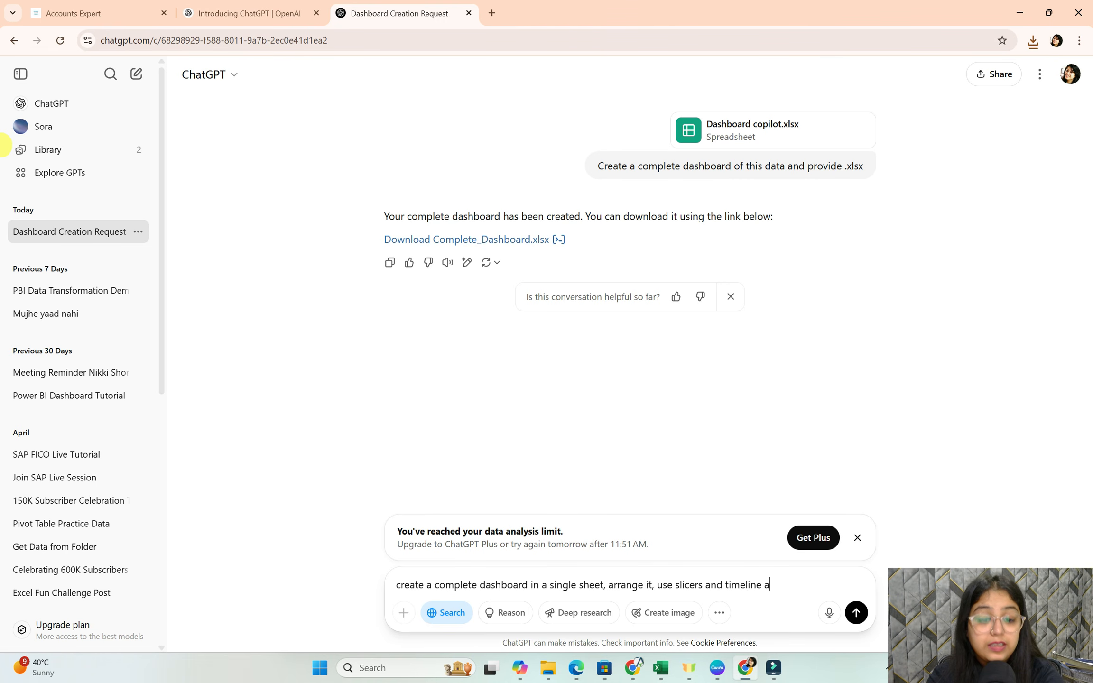
pyautogui.press('Return')
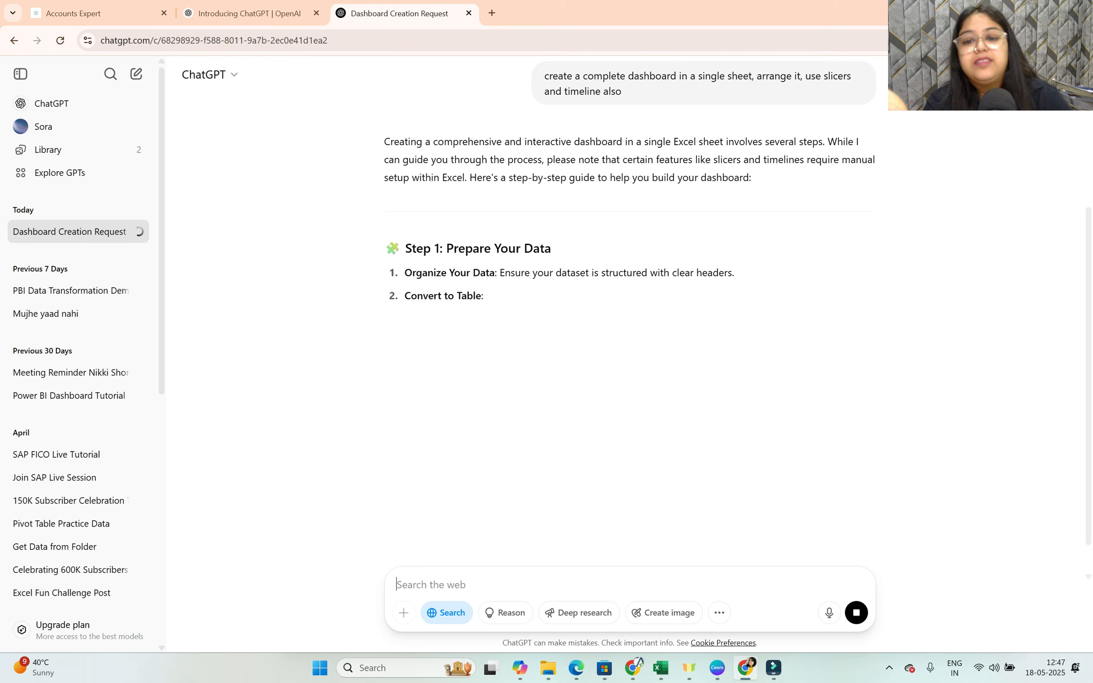
# Stop ChatGPT's response while it is being generated and send the follow-up "provide .xlsx".
pyautogui.click(856, 612)
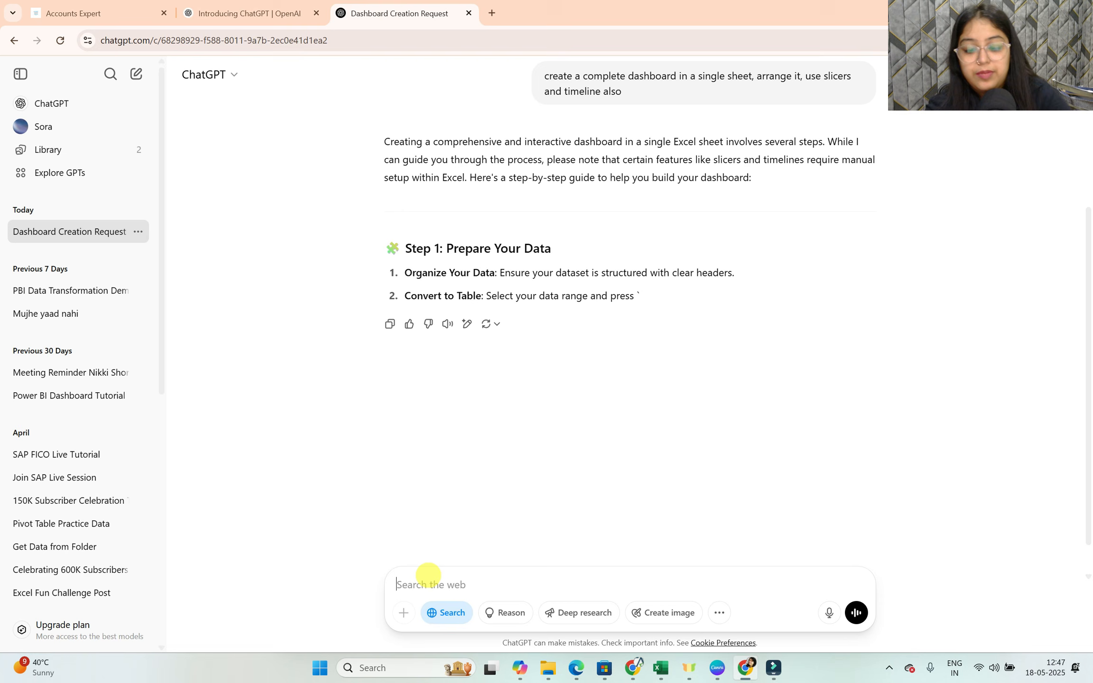
pyautogui.write('provide .')
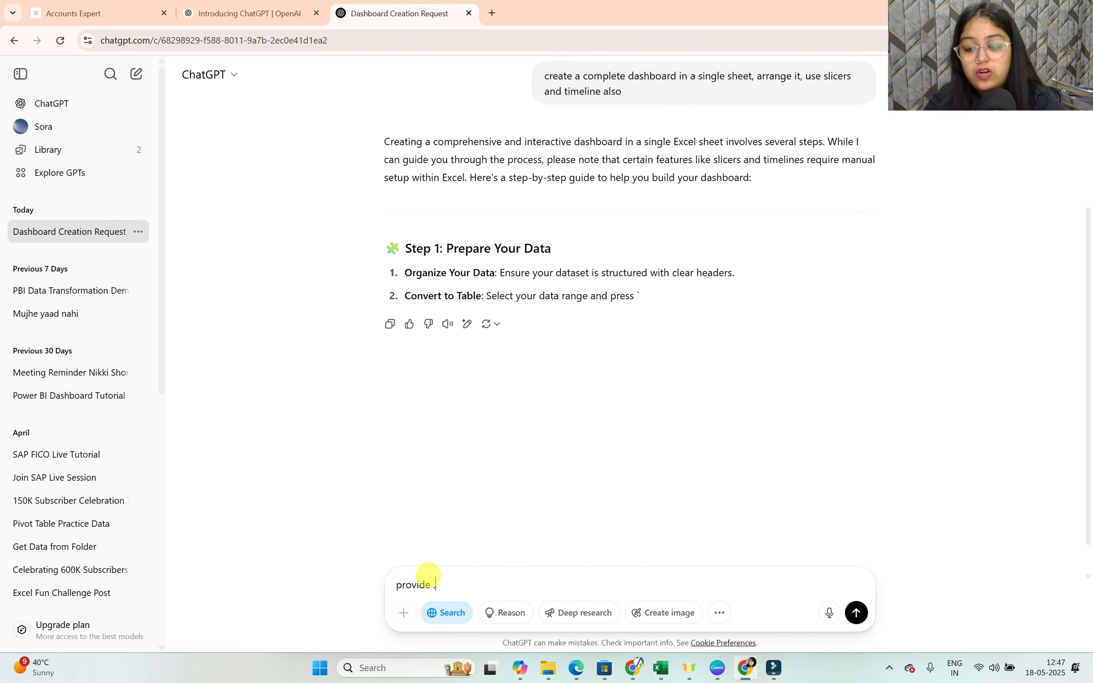
pyautogui.write('xlsx')
pyautogui.press('Return')
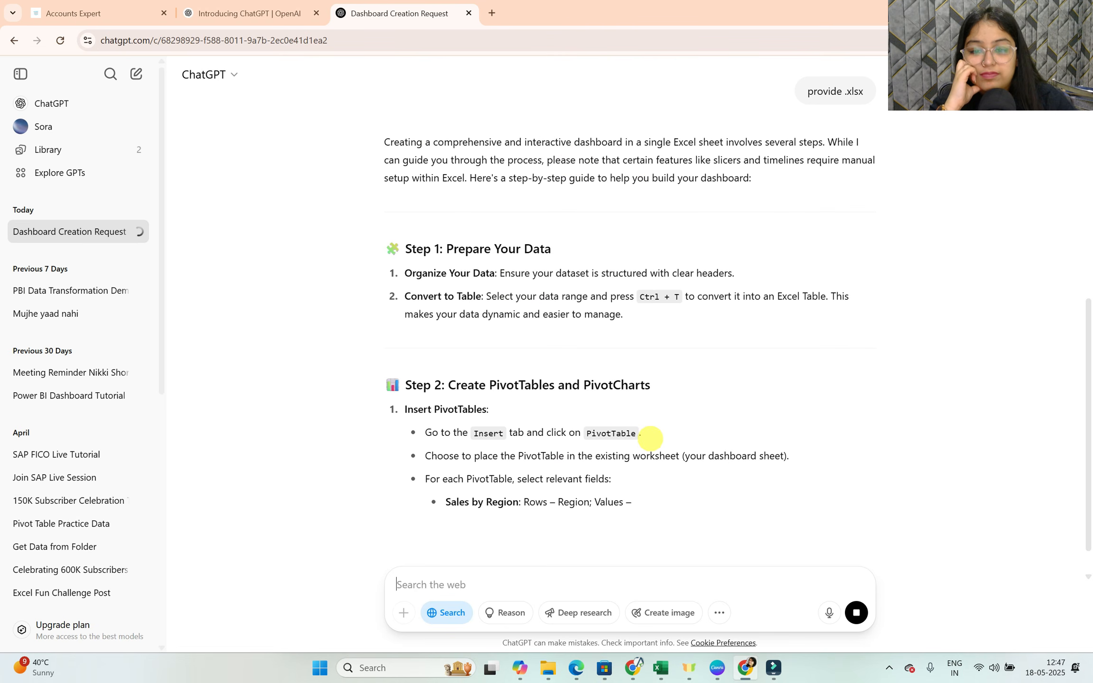
# Skim ChatGPT's step-by-step dashboard guide and send the request "provide .xlsx" once more.
pyautogui.scroll(-14, 655, 433)
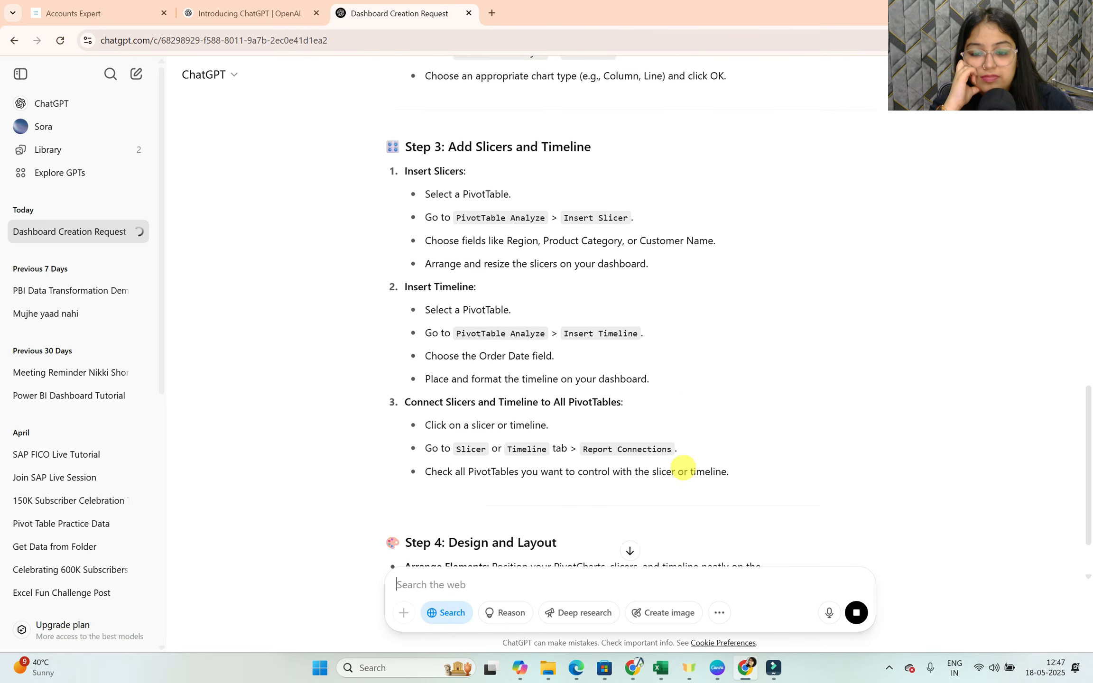
pyautogui.scroll(-10, 655, 522)
pyautogui.scroll(5, 588, 516)
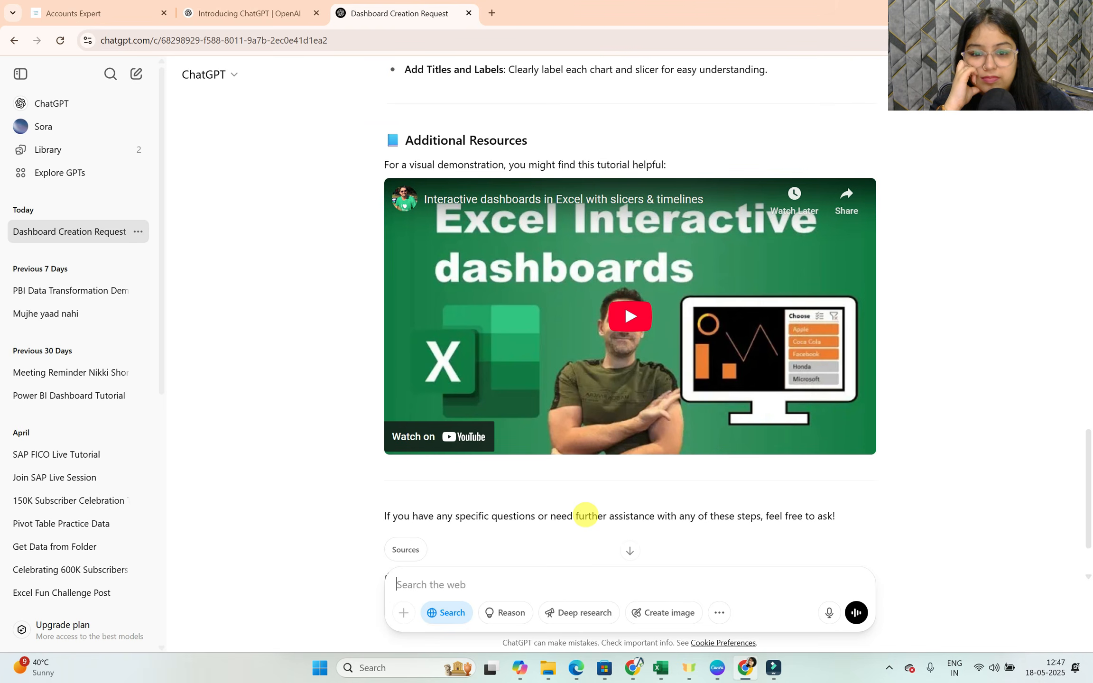
pyautogui.scroll(7, 585, 514)
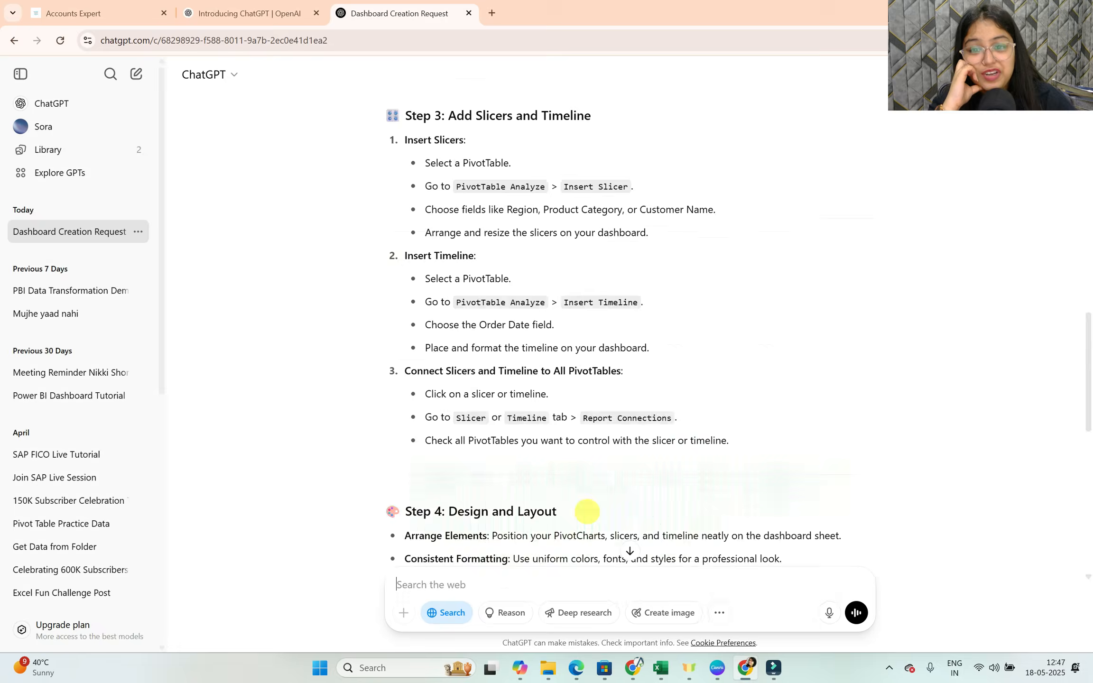
pyautogui.scroll(-7, 586, 511)
pyautogui.click(462, 583)
pyautogui.write('pro')
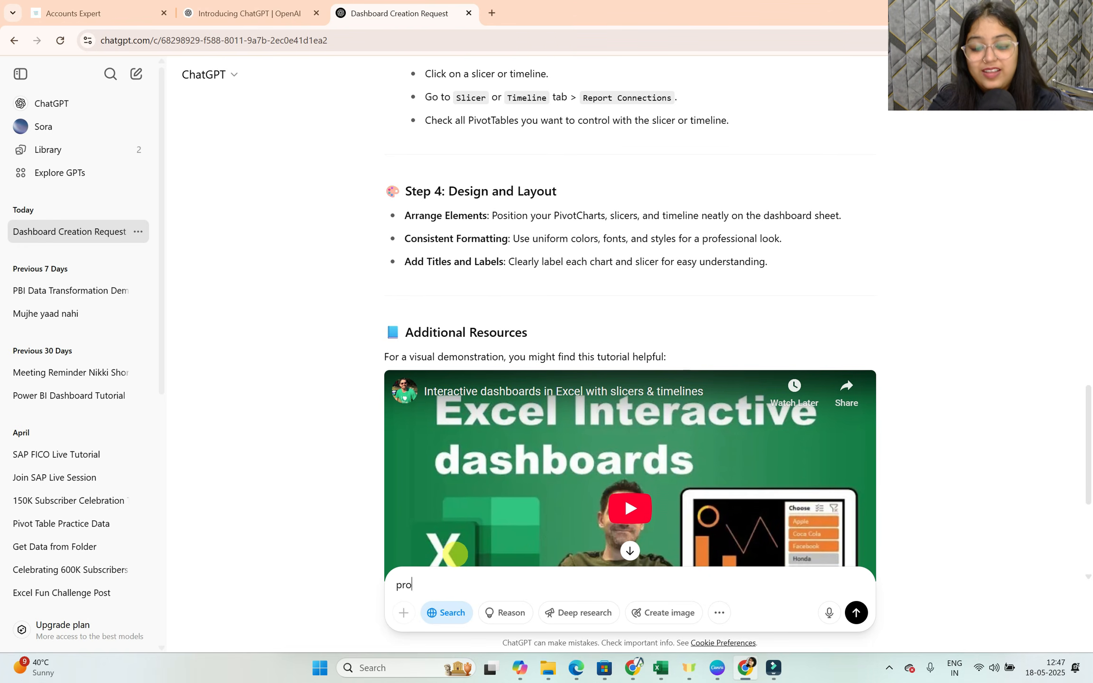
pyautogui.write('vide .xl')
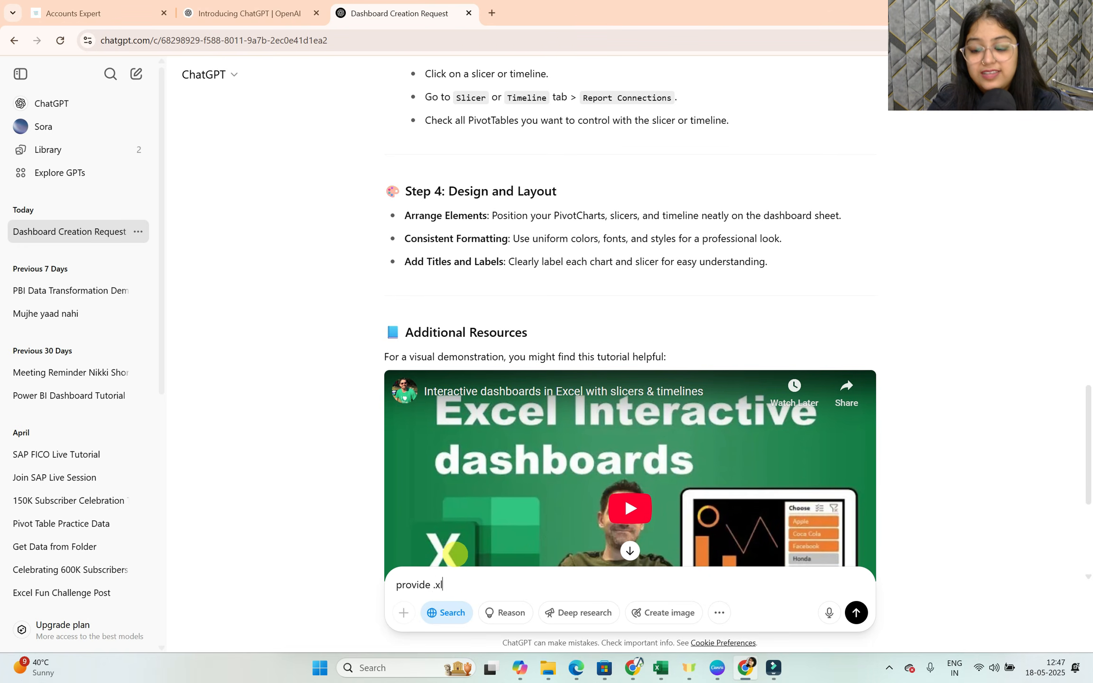
pyautogui.write('sx')
pyautogui.press('Return')
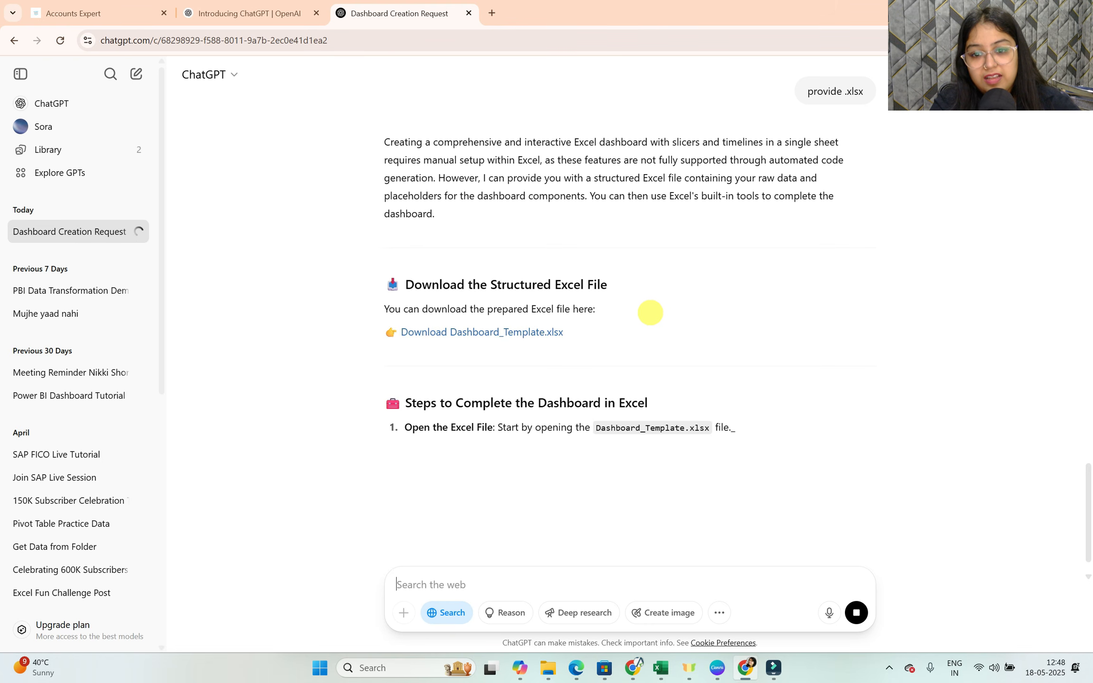
# Try several times to download Dashboard_Template.xlsx from ChatGPT's latest reply.
pyautogui.click(517, 332)
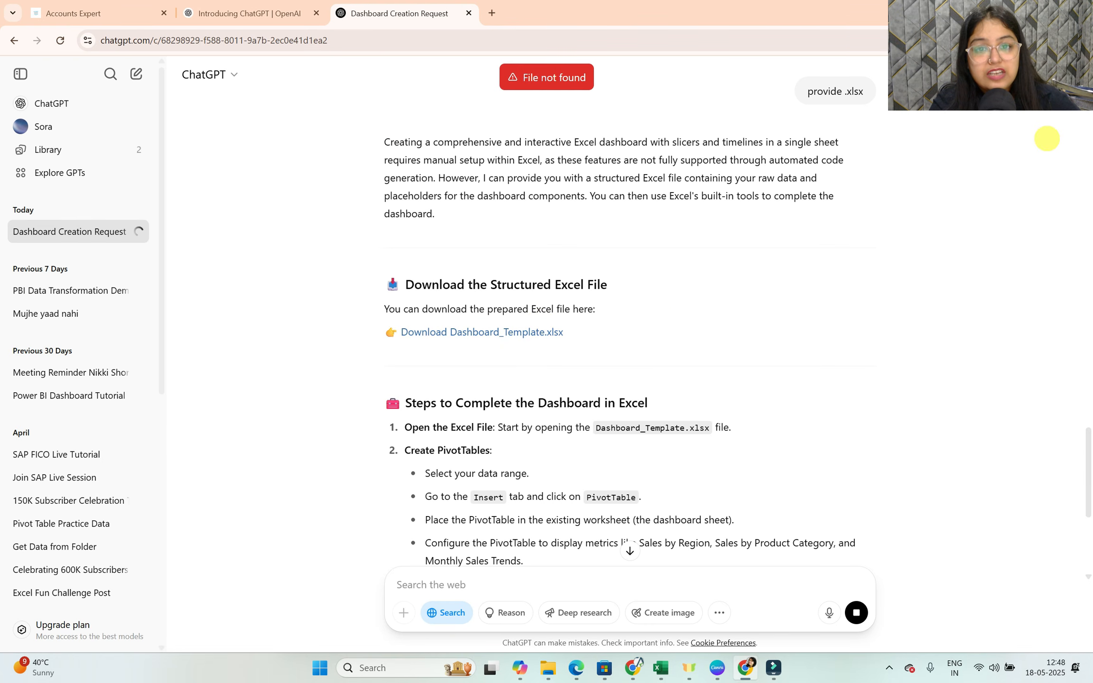
pyautogui.doubleClick(541, 332)
pyautogui.click(450, 334)
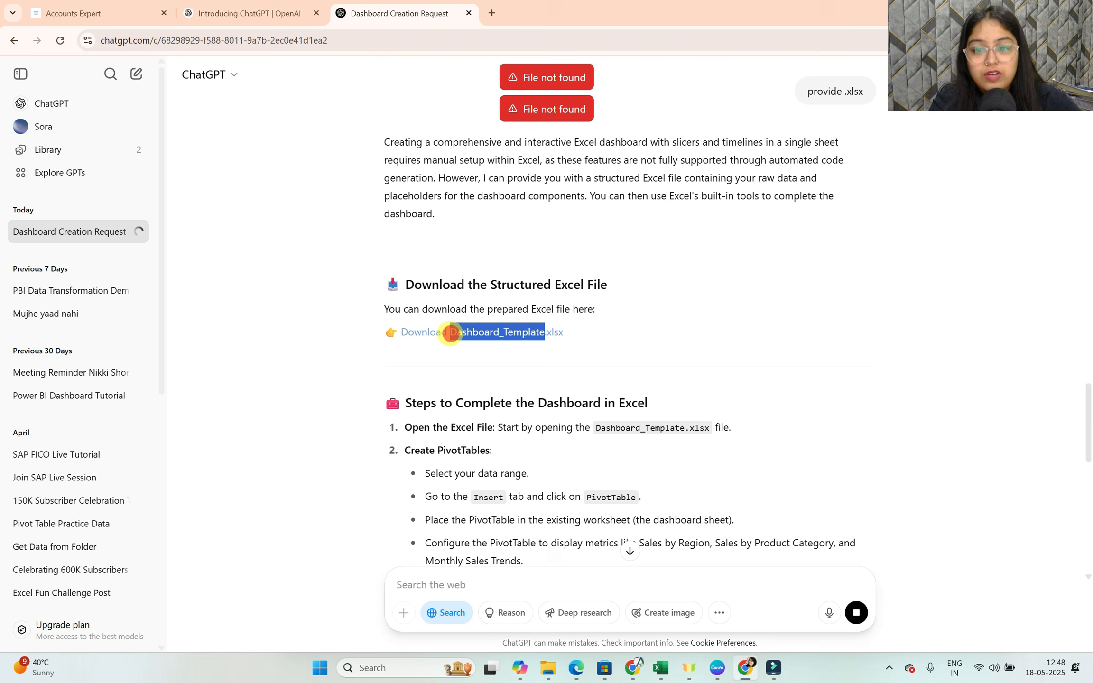
pyautogui.click(409, 332)
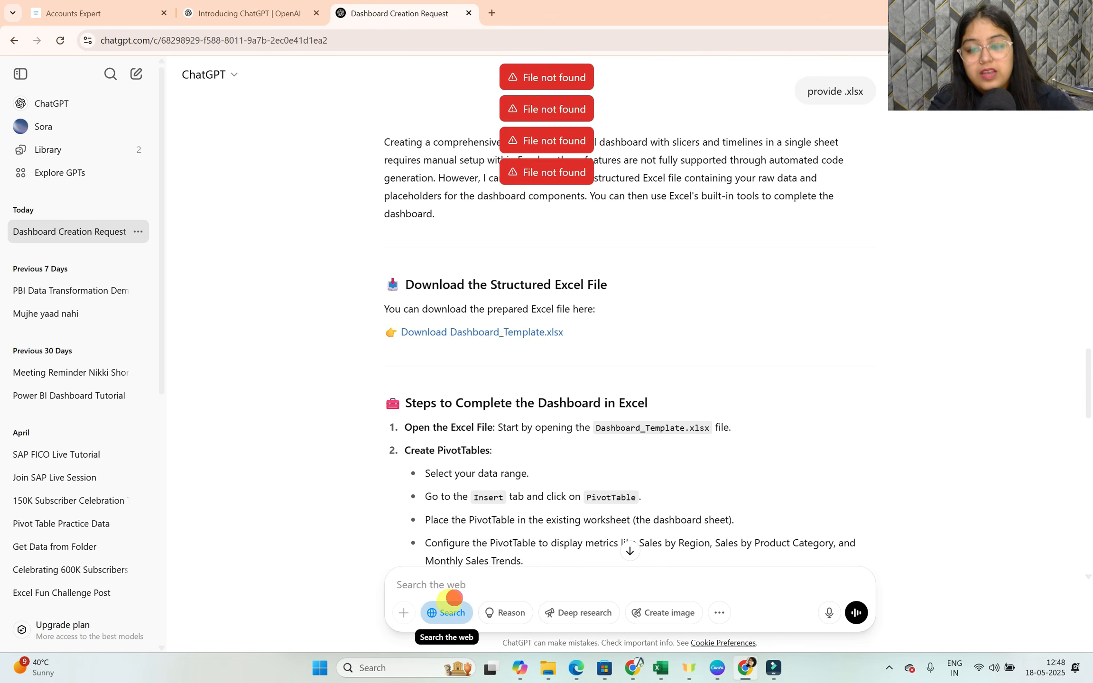
# Report the download problem to ChatGPT by sending the message "it shows file not found".
pyautogui.write('it shows fi')
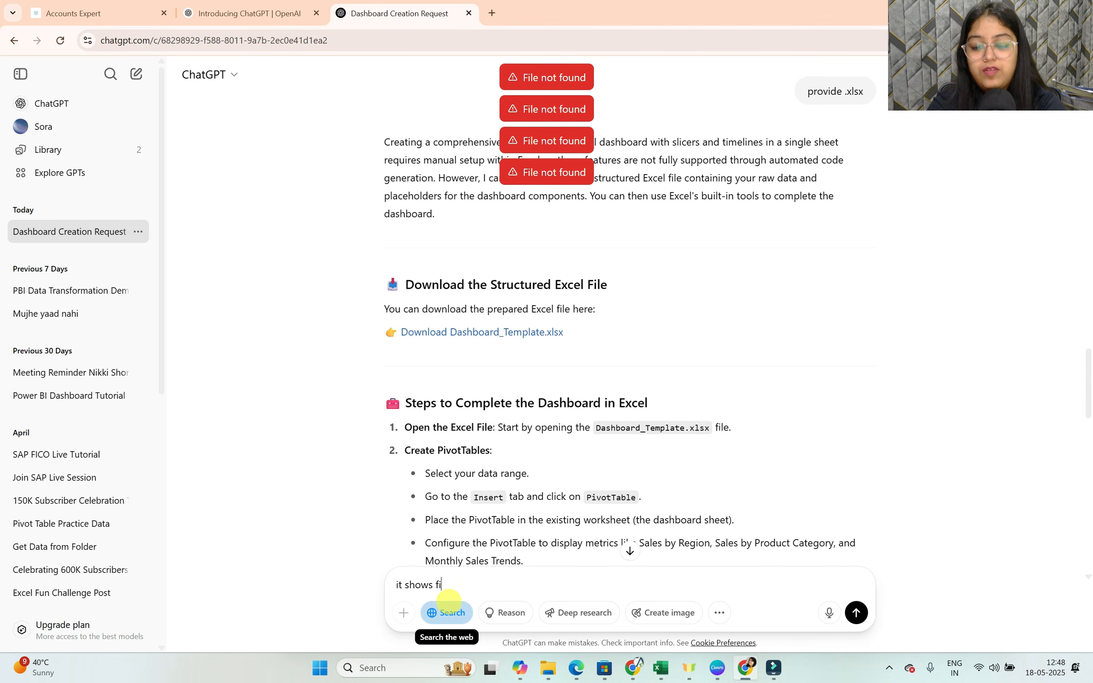
pyautogui.write('le not found')
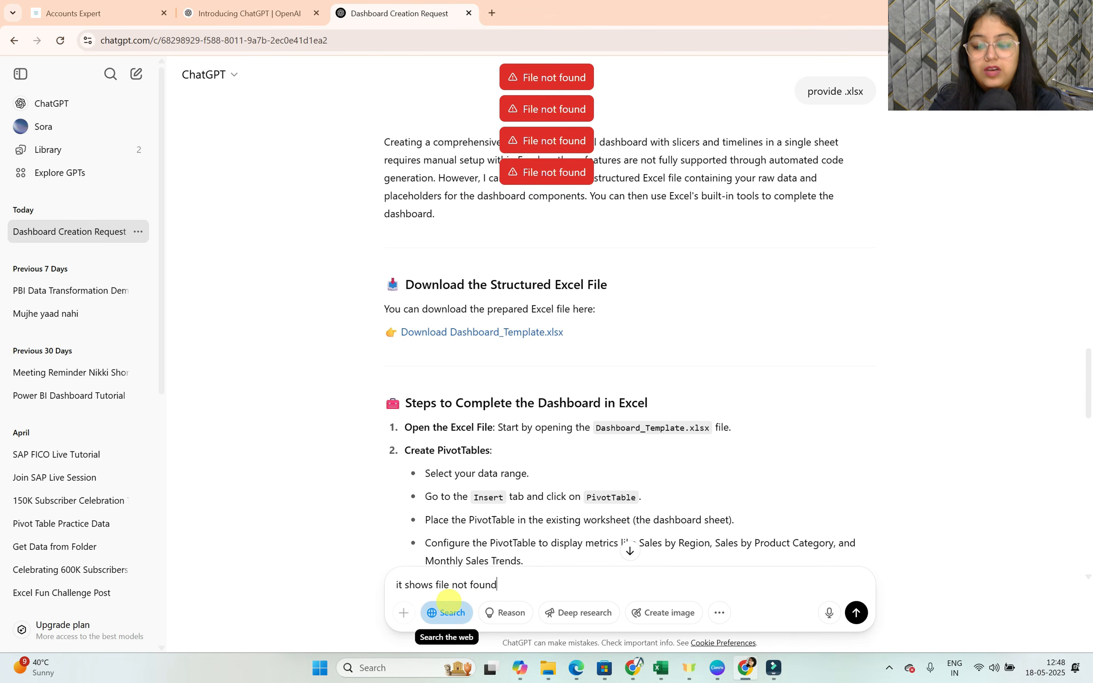
pyautogui.press('Return')
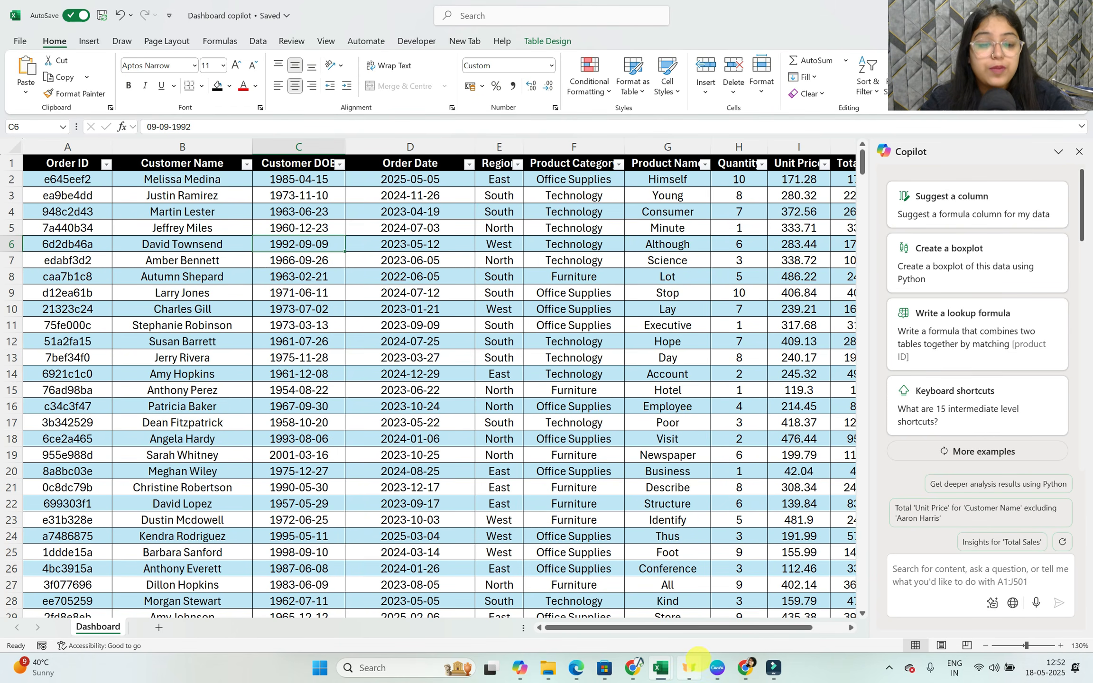
# Switch to Chrome and search Google for "microsoft 365" in a new tab.
pyautogui.click(745, 667)
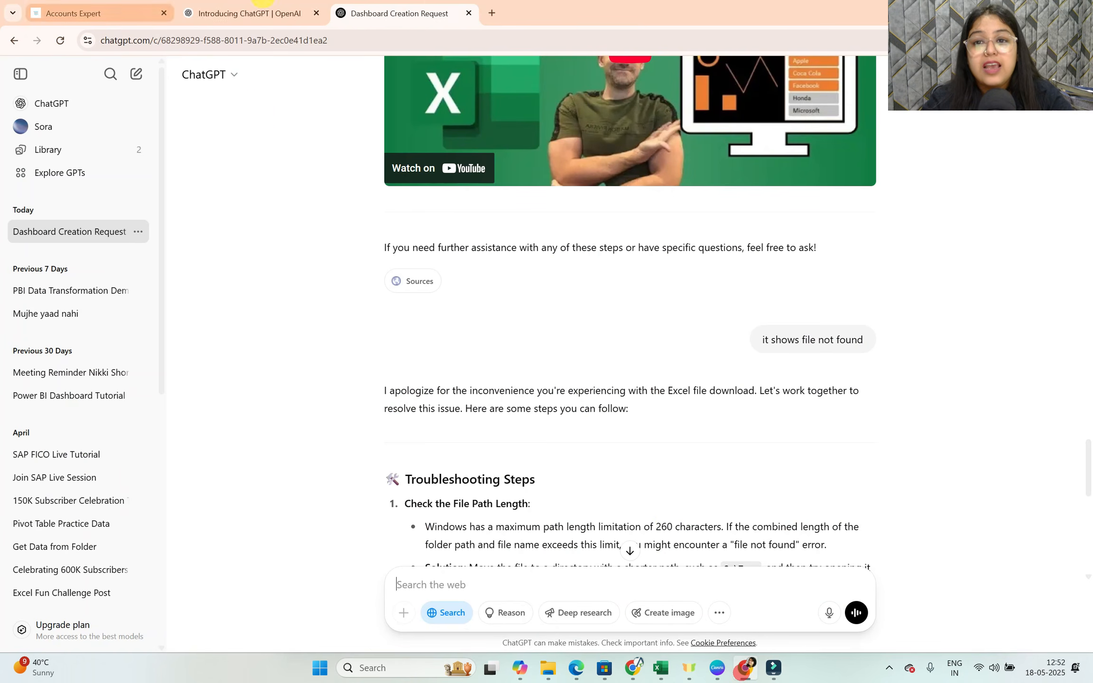
pyautogui.click(495, 13)
pyautogui.click(408, 243)
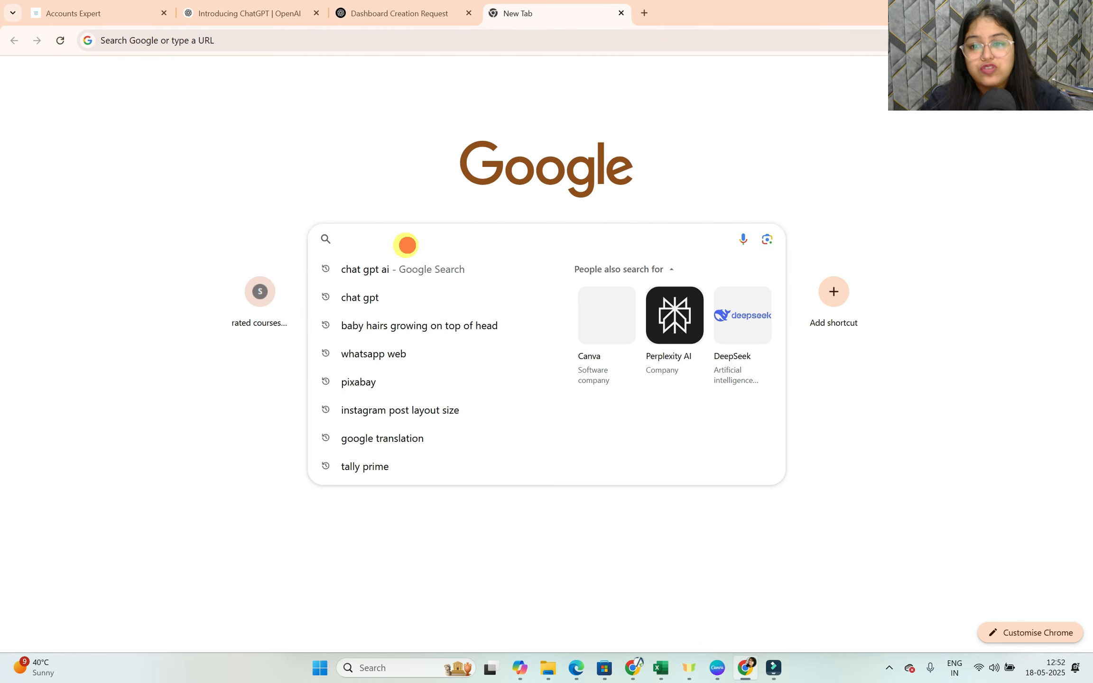
pyautogui.write('microso')
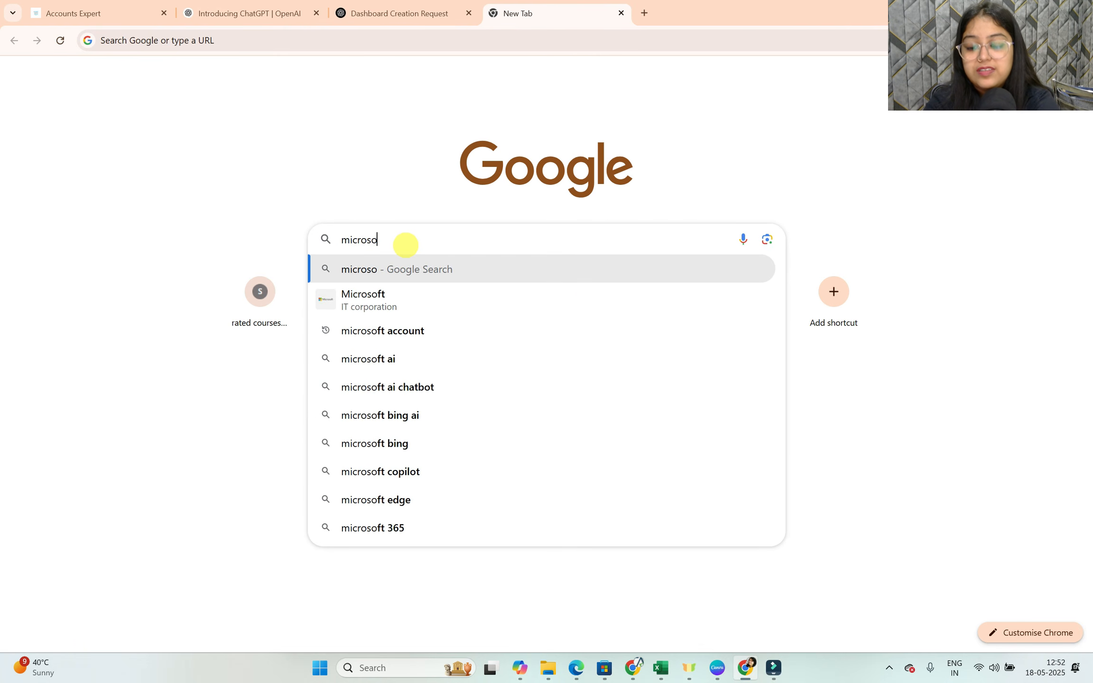
pyautogui.write('ft 365')
pyautogui.press('Return')
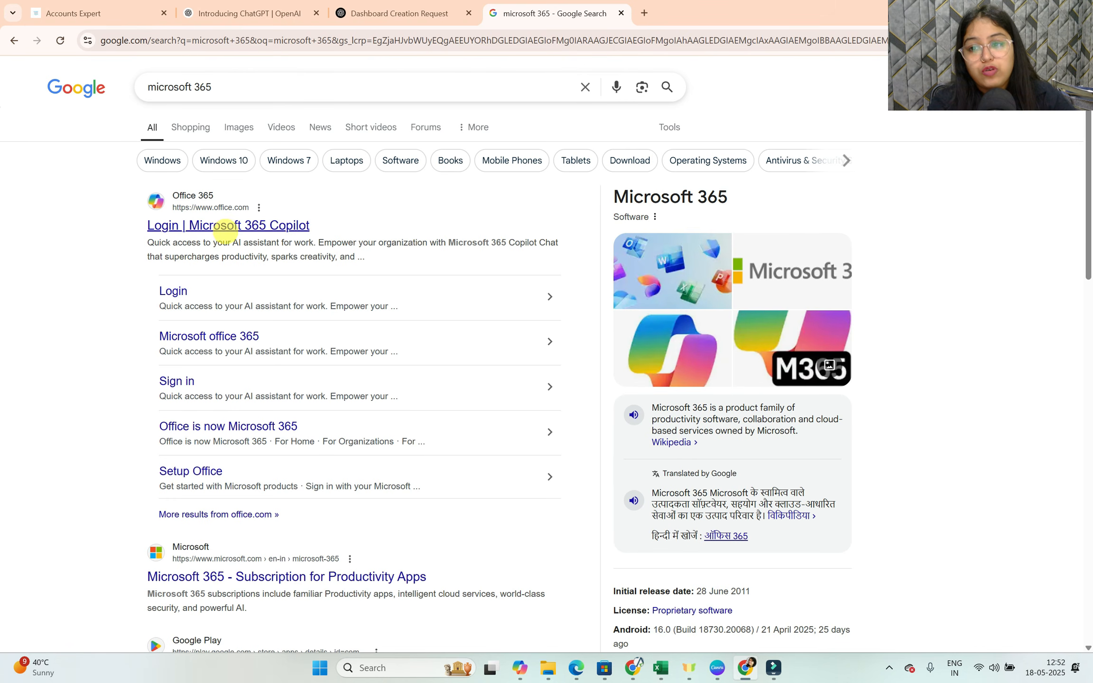
# Skim the Microsoft 365 Copilot login page, return to the search results and open Microsoft's Microsoft 365 subscription page.
pyautogui.click(226, 227)
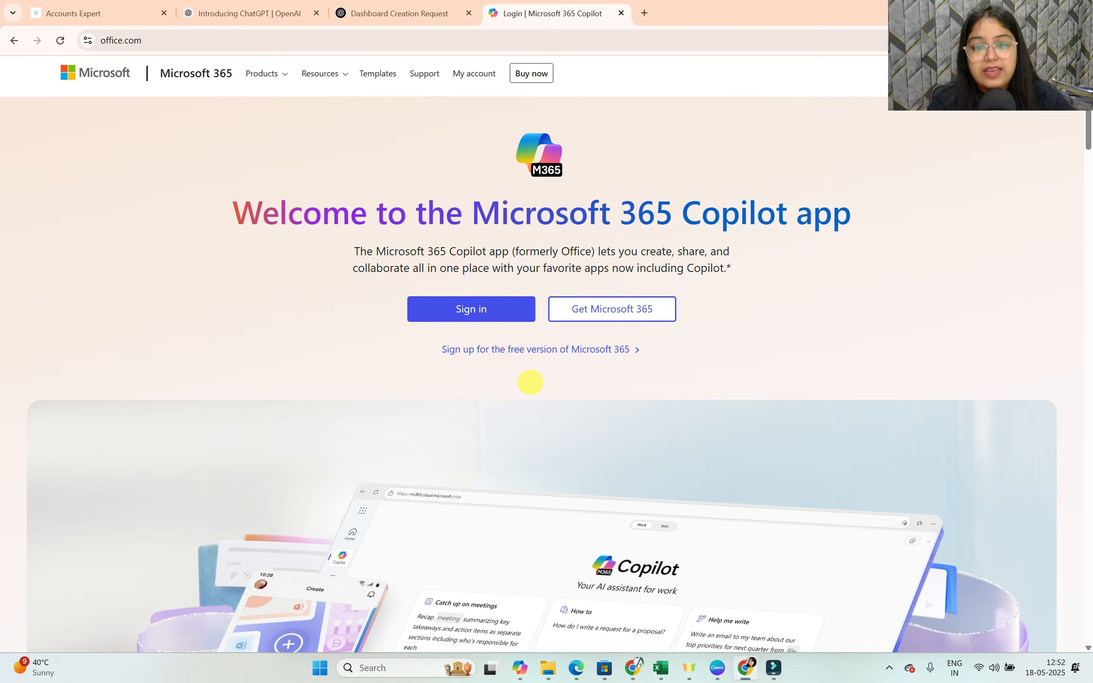
pyautogui.scroll(-15, 641, 313)
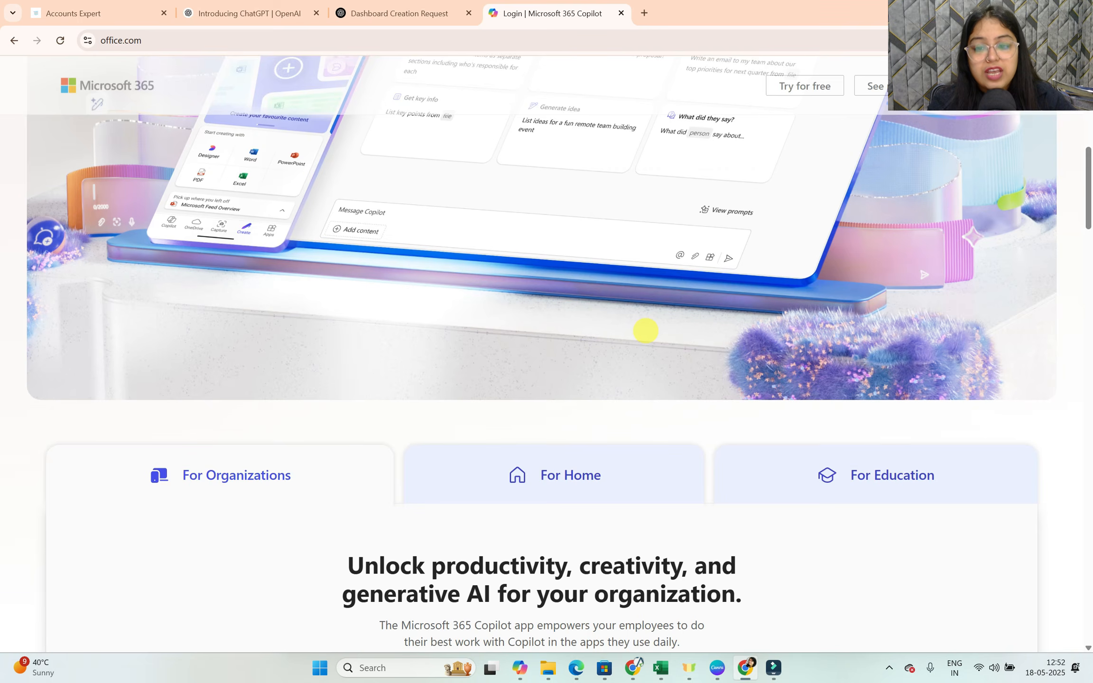
pyautogui.scroll(15, 644, 336)
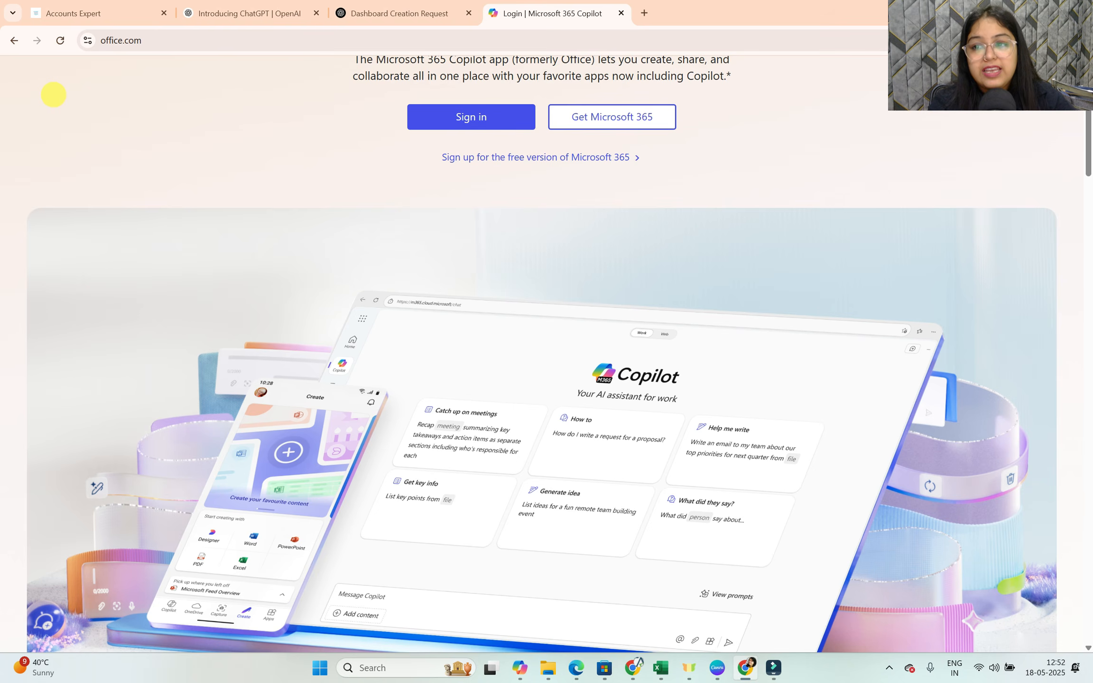
pyautogui.click(14, 40)
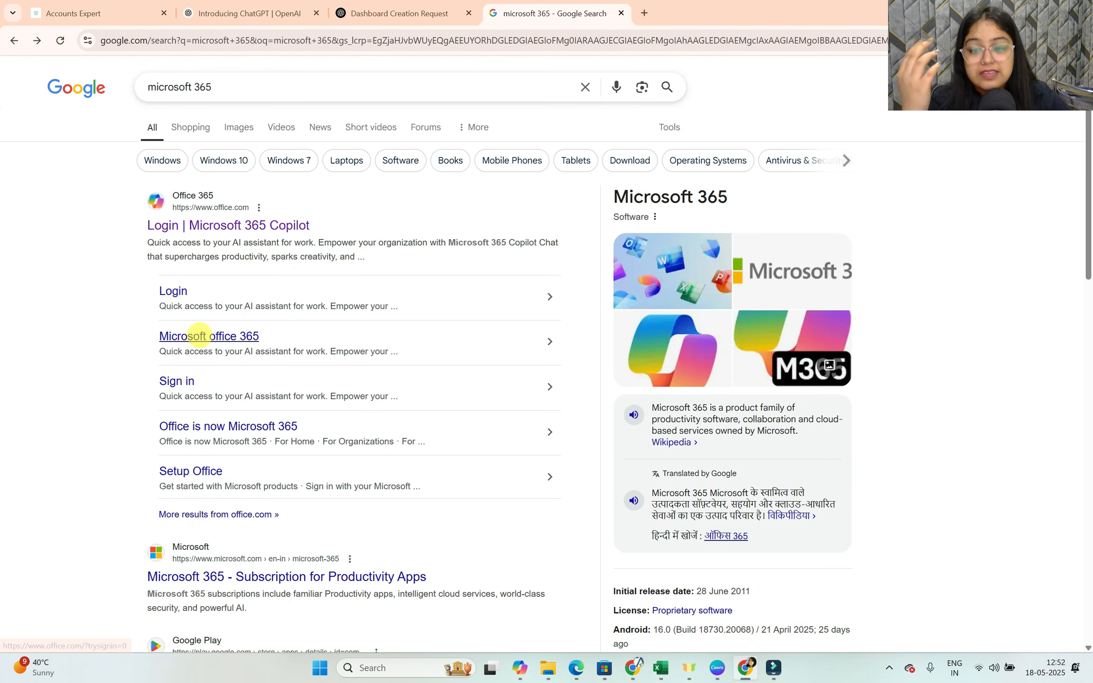
pyautogui.click(292, 576)
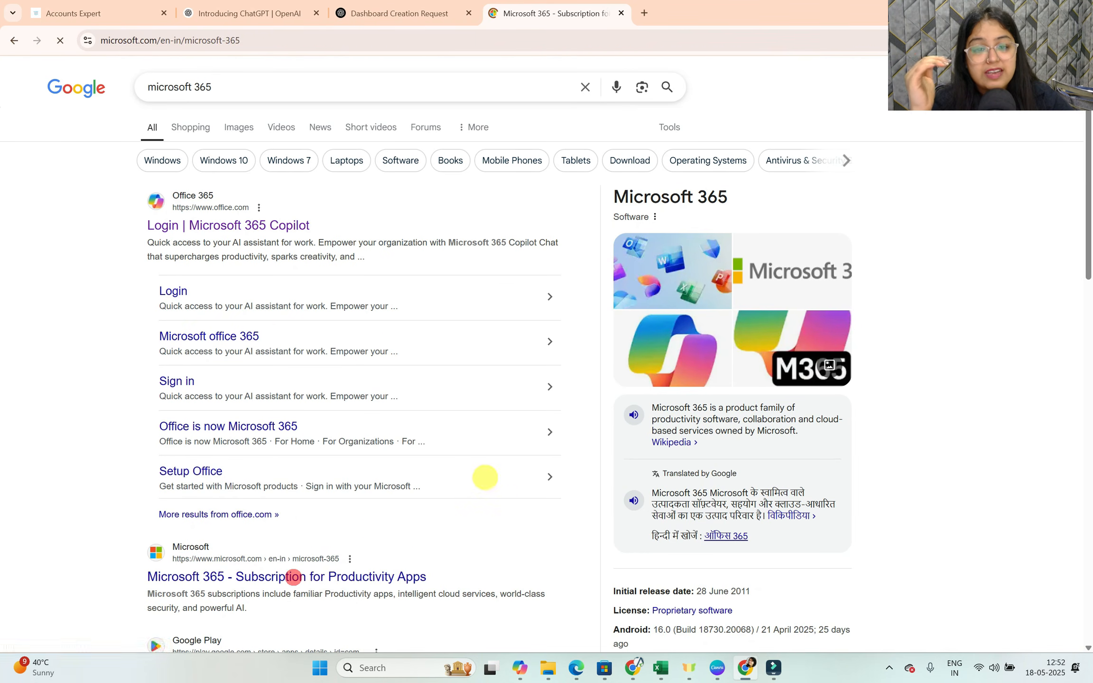
pyautogui.scroll(-8, 485, 477)
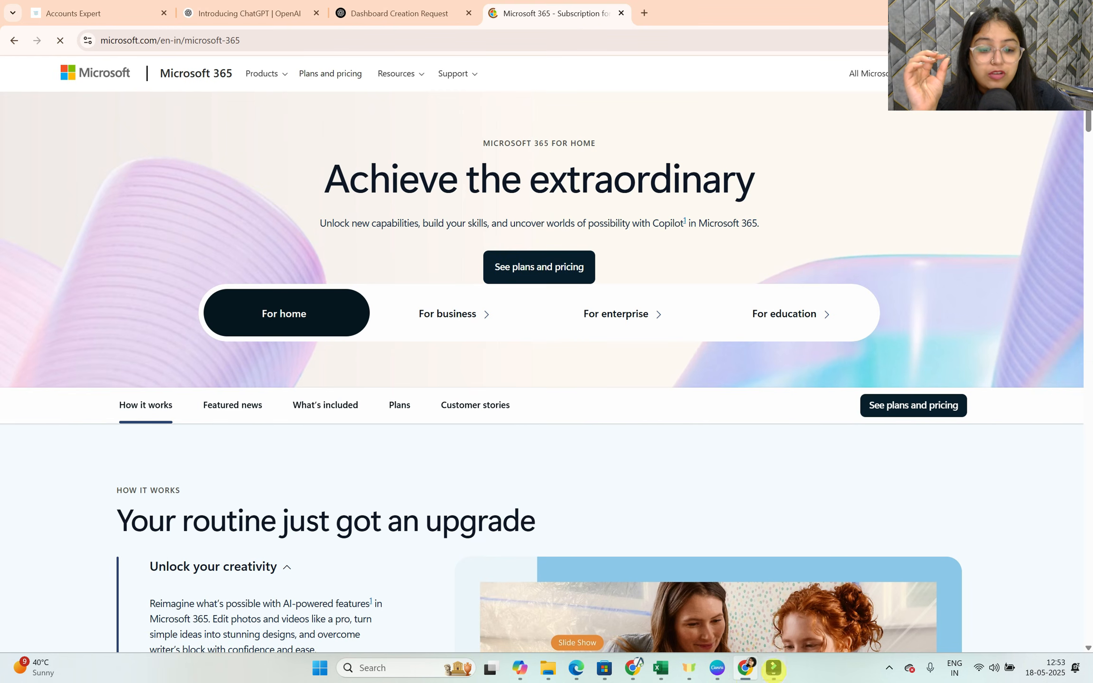
# Switch to the Dashboard copilot workbook in Excel and open the signed-in user's Microsoft account page from the account details.
pyautogui.moveTo(672, 666)
pyautogui.click(783, 600)
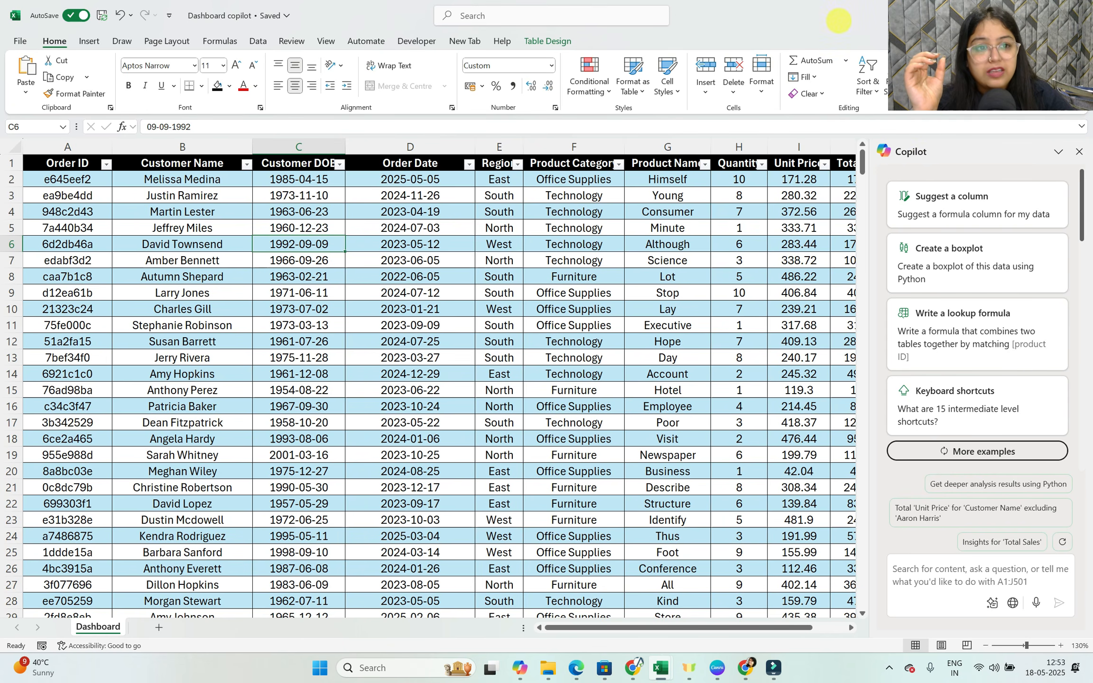
pyautogui.click(959, 16)
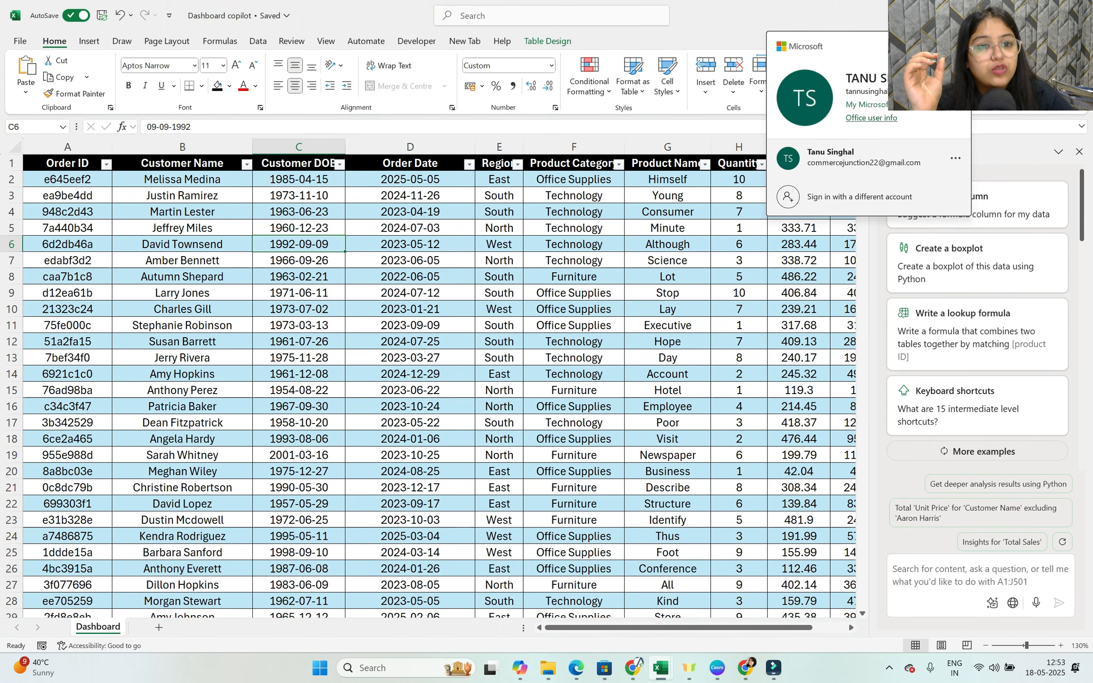
pyautogui.click(879, 104)
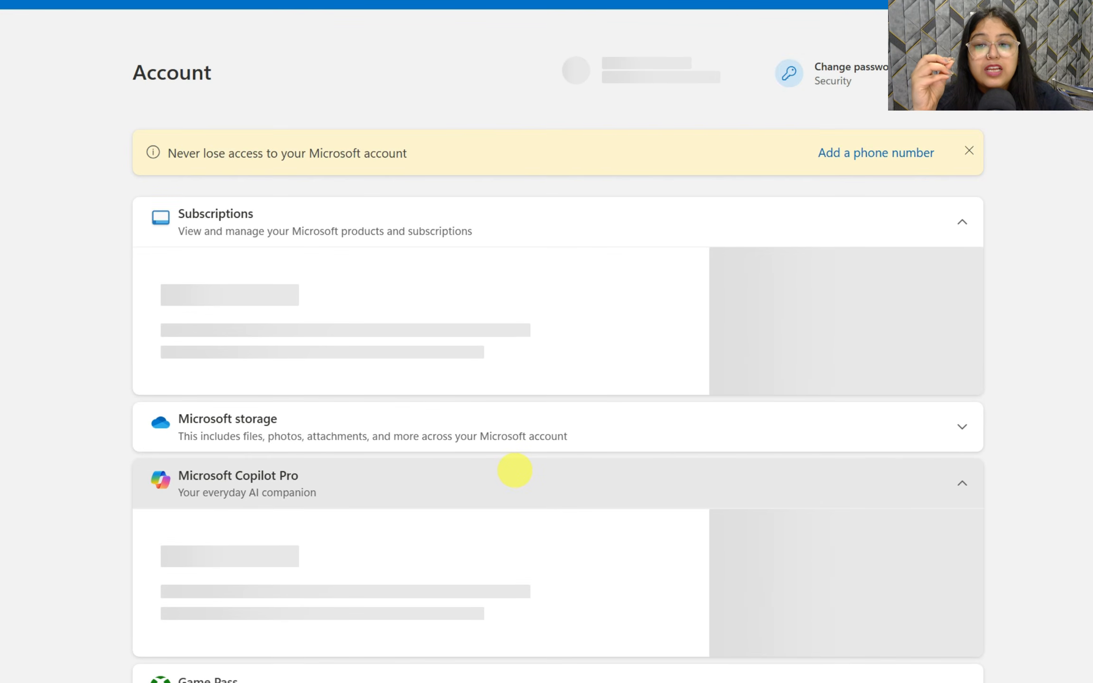
# Review the Subscriptions, Microsoft Copilot Pro and Devices sections of the Microsoft account page.
pyautogui.scroll(-3, 507, 446)
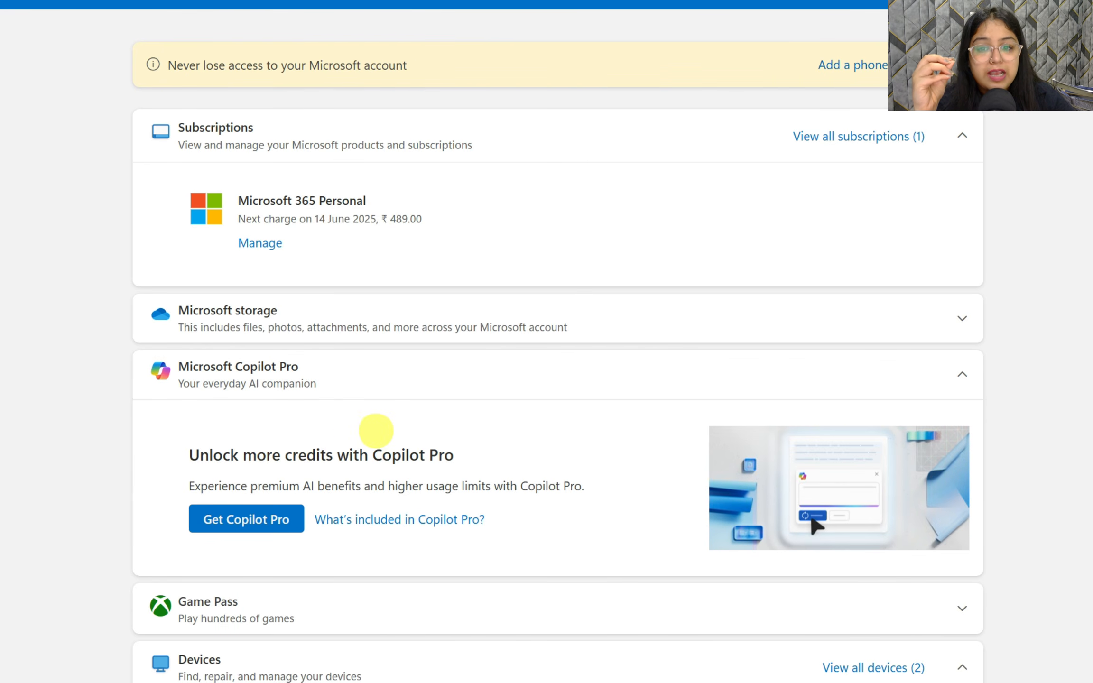
pyautogui.scroll(2, 313, 440)
pyautogui.scroll(-4, 316, 441)
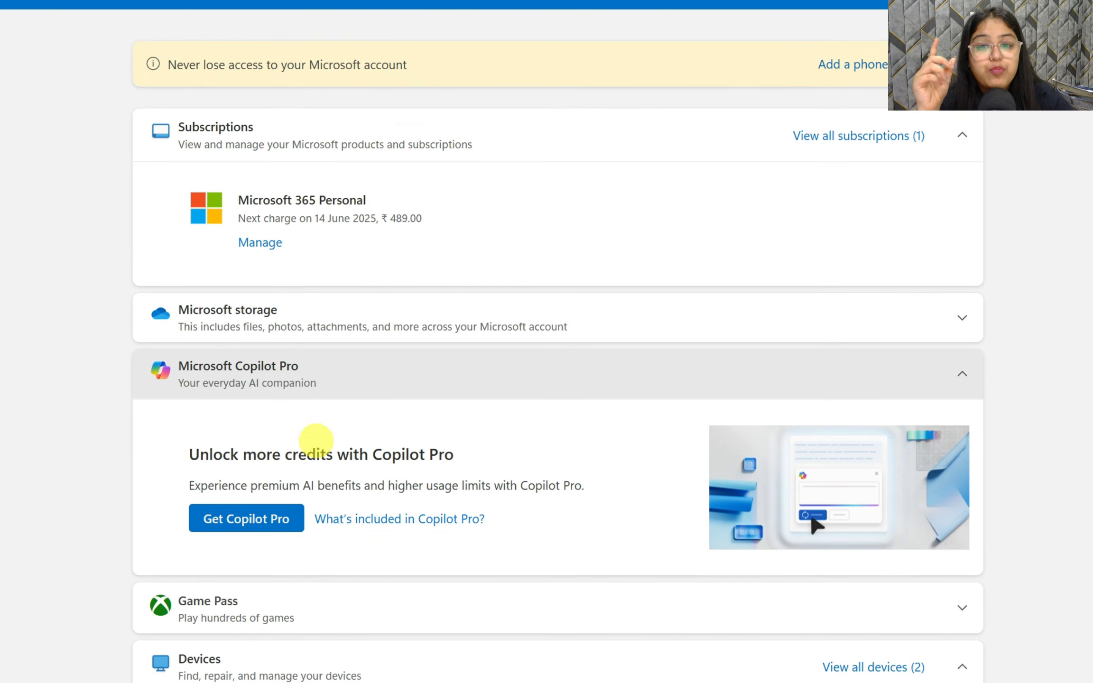
pyautogui.scroll(-2, 362, 414)
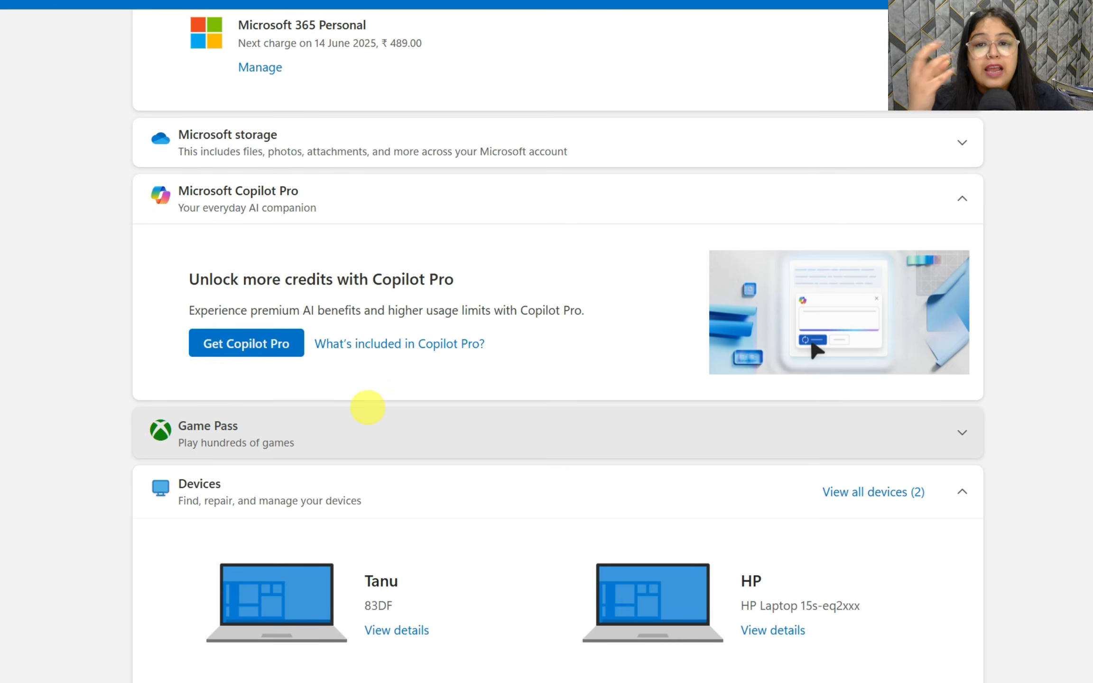
pyautogui.scroll(2, 366, 408)
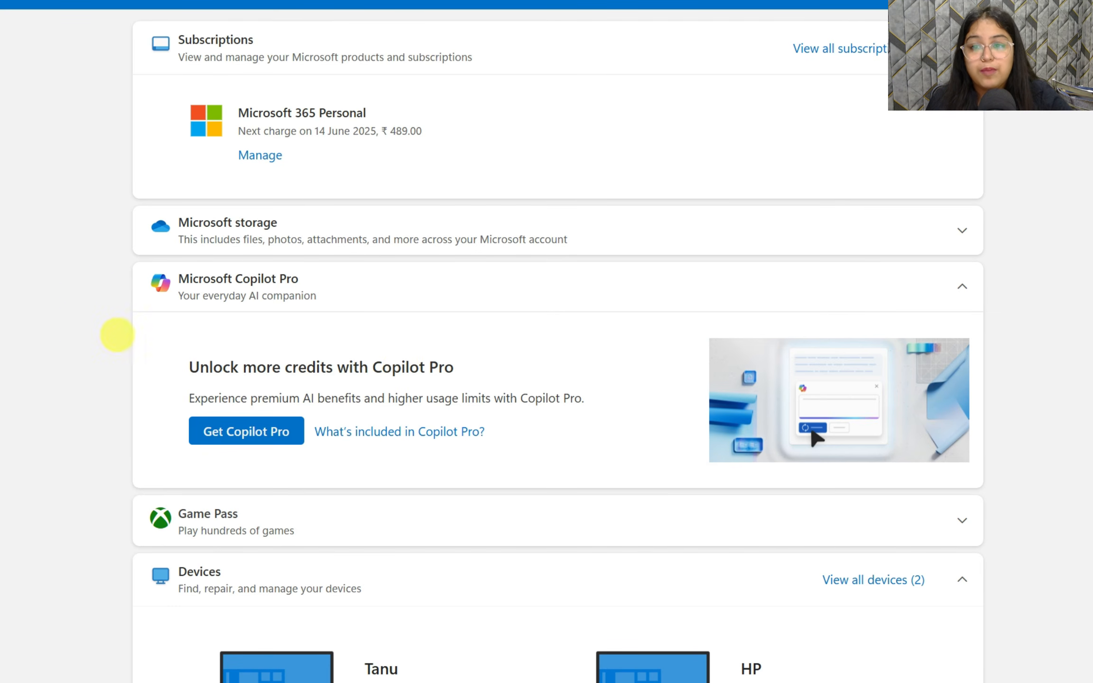
pyautogui.scroll(-4, 469, 456)
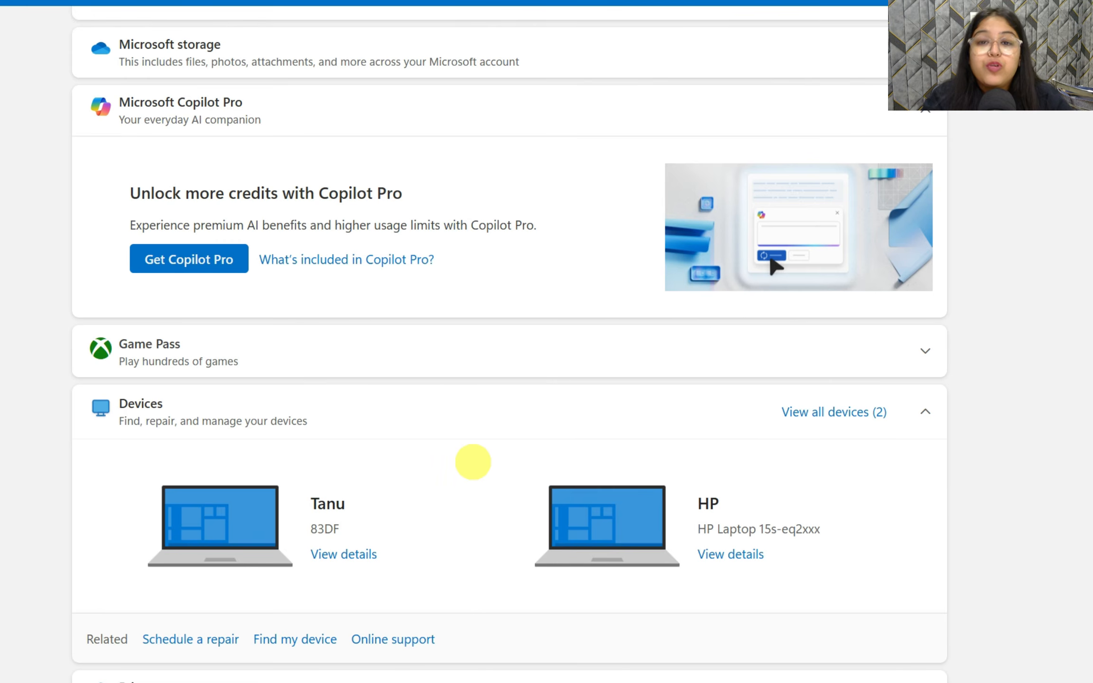
pyautogui.scroll(2, 459, 402)
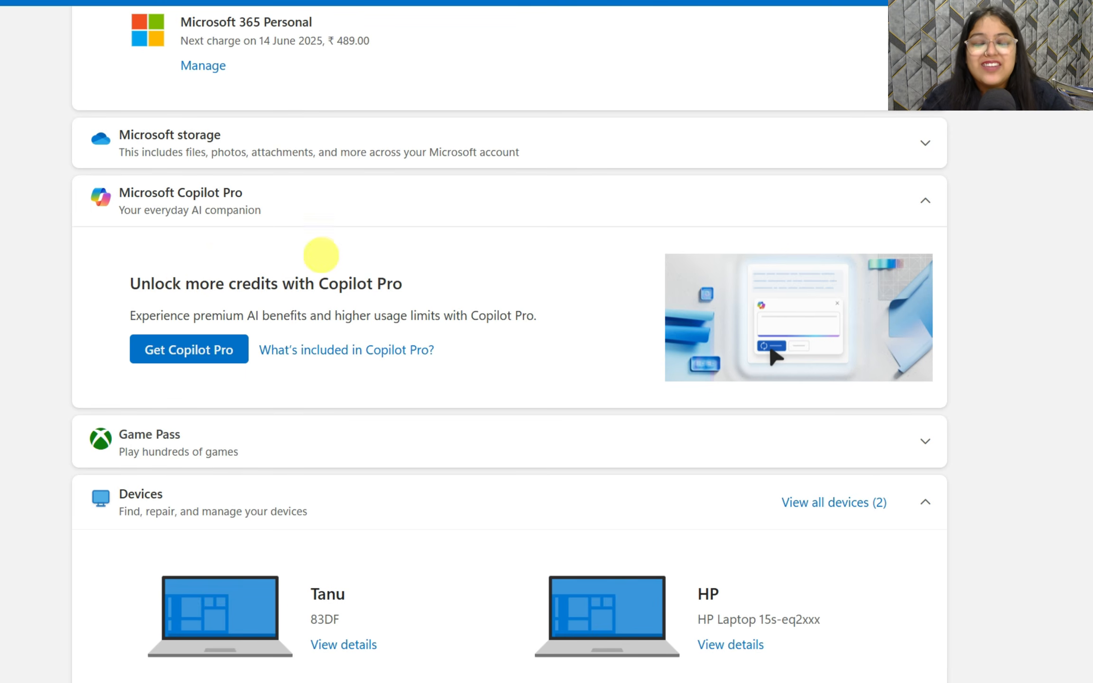
pyautogui.scroll(3, 312, 298)
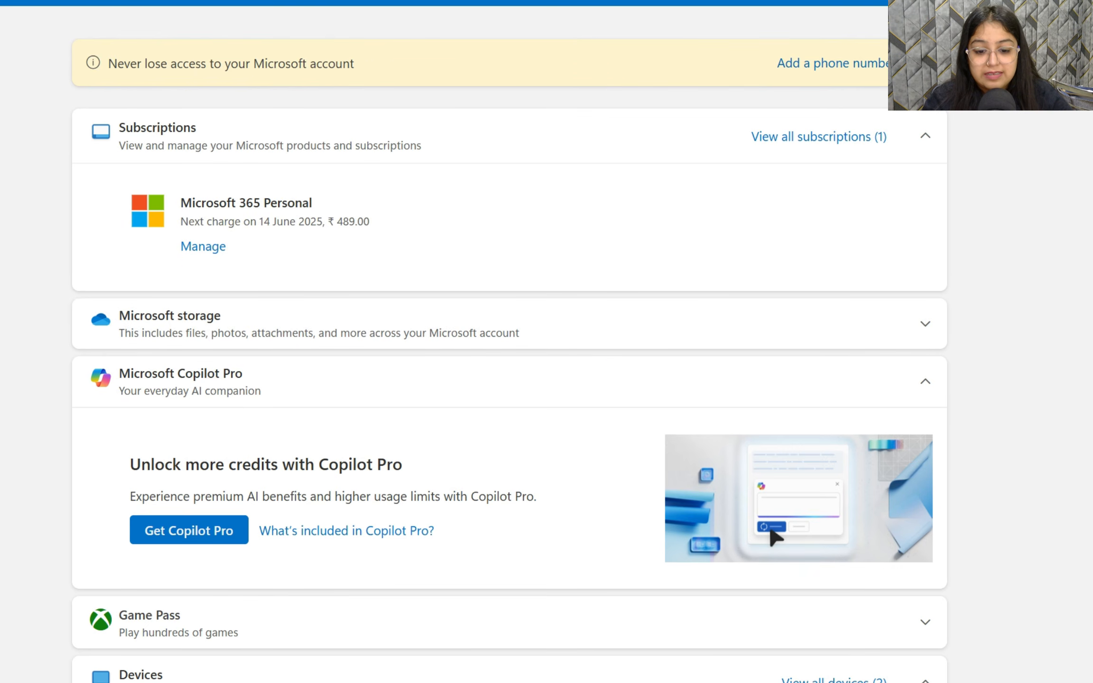
# Return to the Dashboard copilot workbook in Excel and look over the sales table beside the Copilot pane.
pyautogui.click(821, 669)
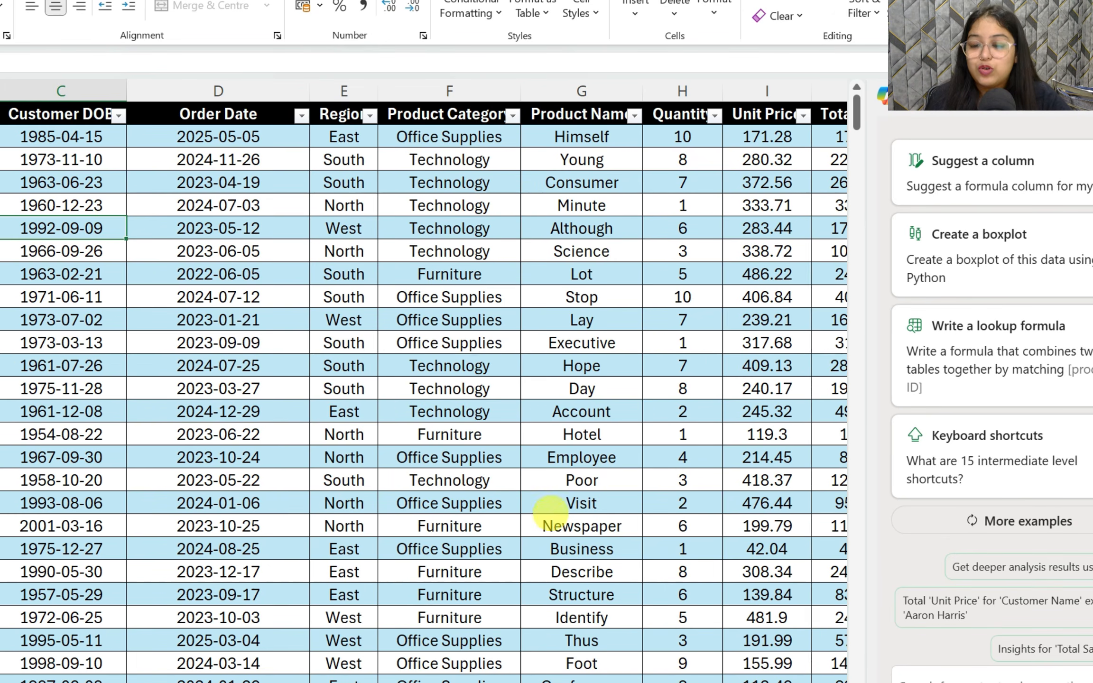
pyautogui.scroll(-4, 434, 555)
pyautogui.scroll(4, 432, 558)
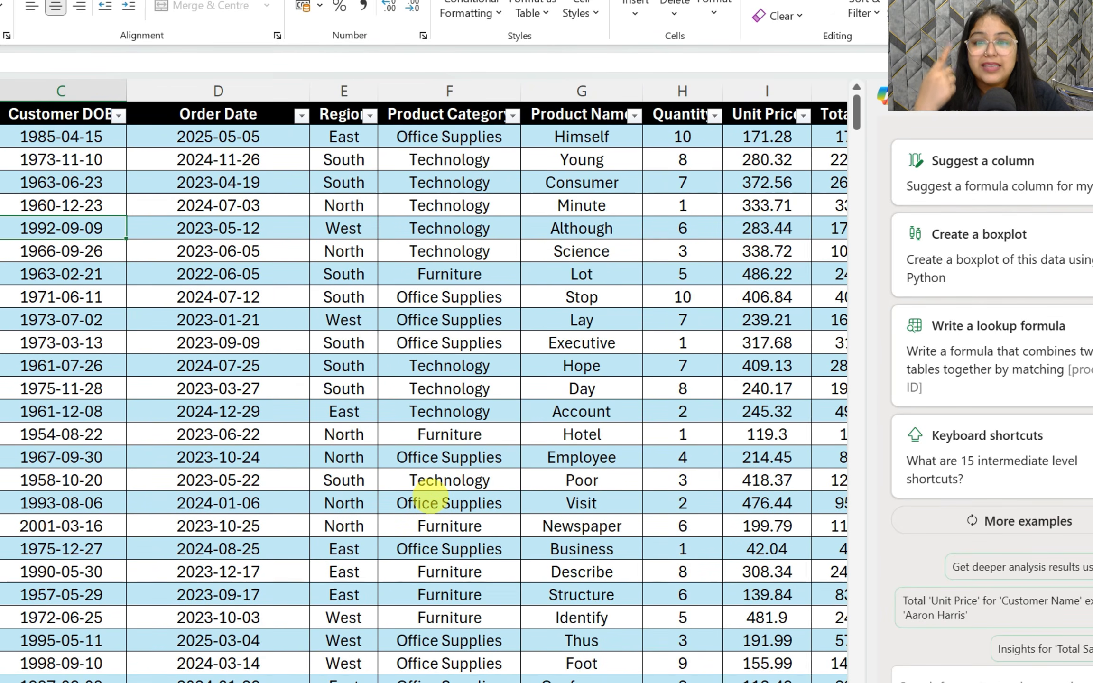